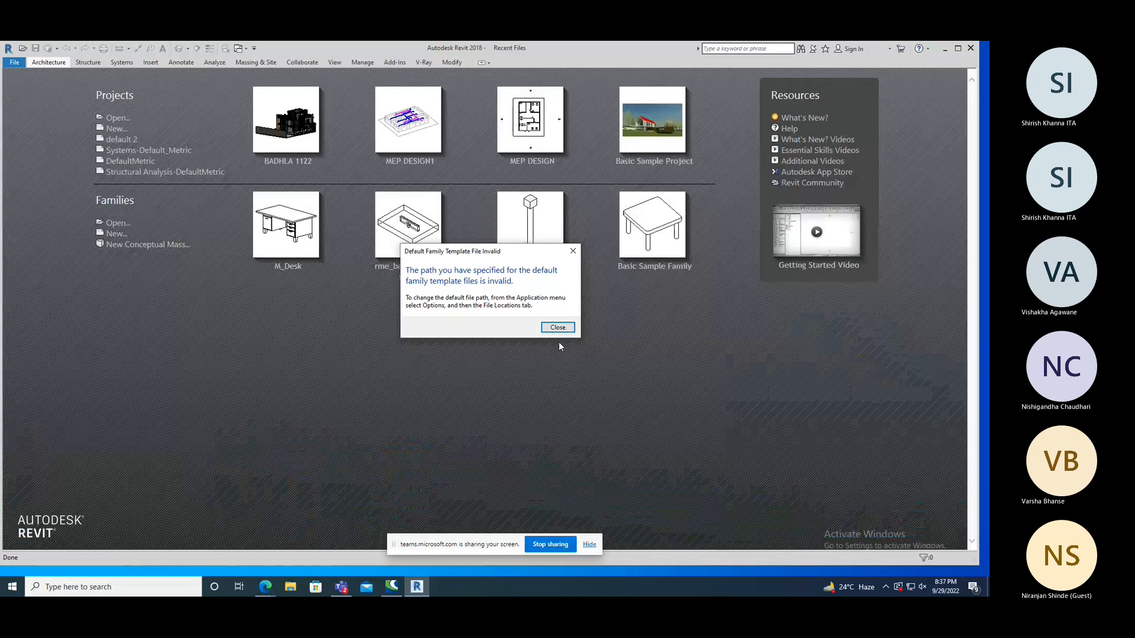
# Dismiss the invalid family template warning and create a project from the Structural Analysis-DefaultMetric template.
pyautogui.click(558, 328)
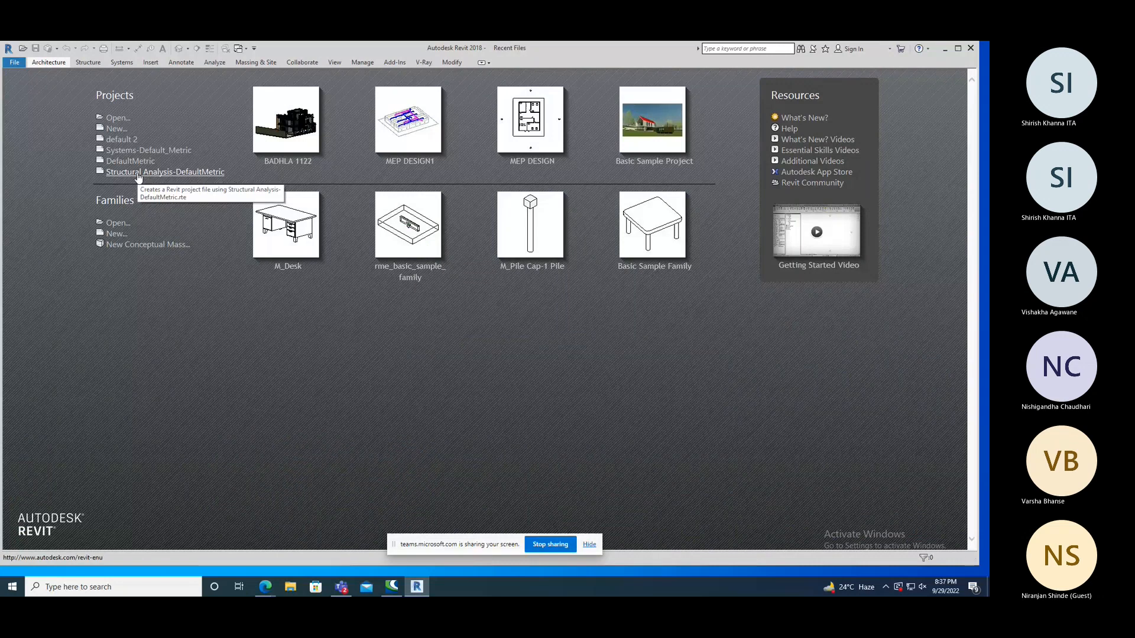
pyautogui.click(138, 173)
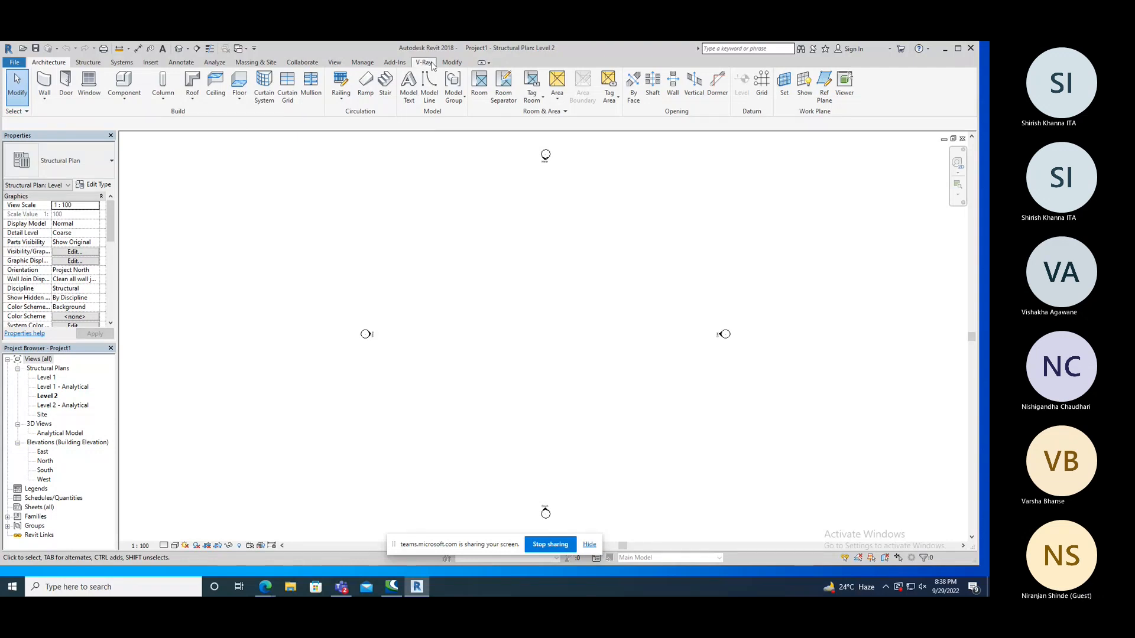
# Draw one vertical and one horizontal grid line crossing near the upper-left area between the elevation markers.
pyautogui.click(452, 62)
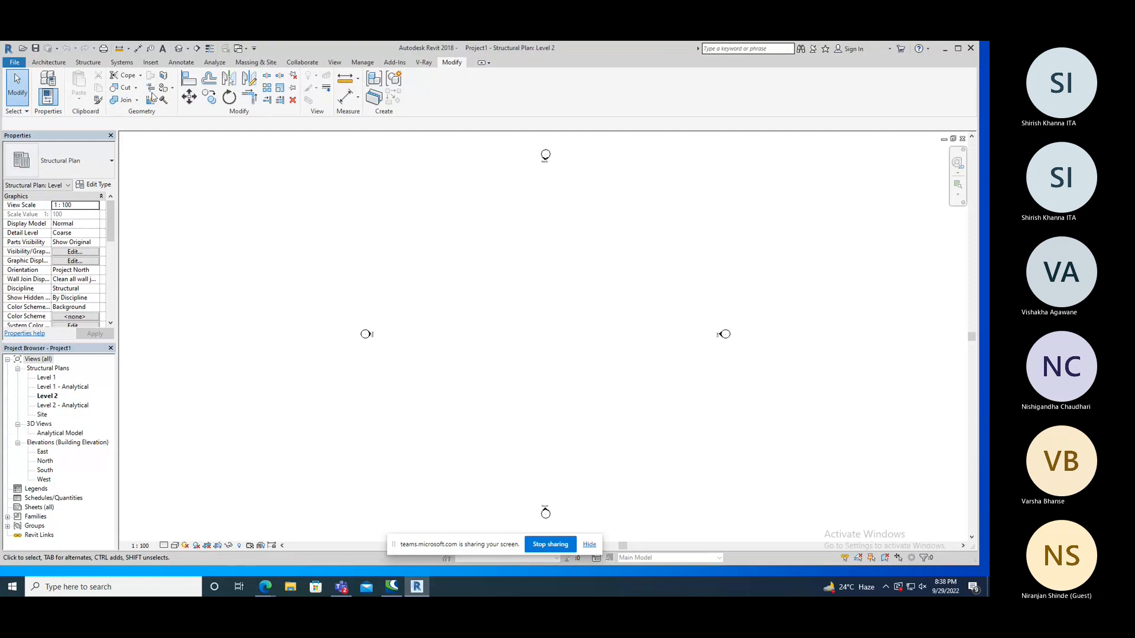
pyautogui.click(89, 62)
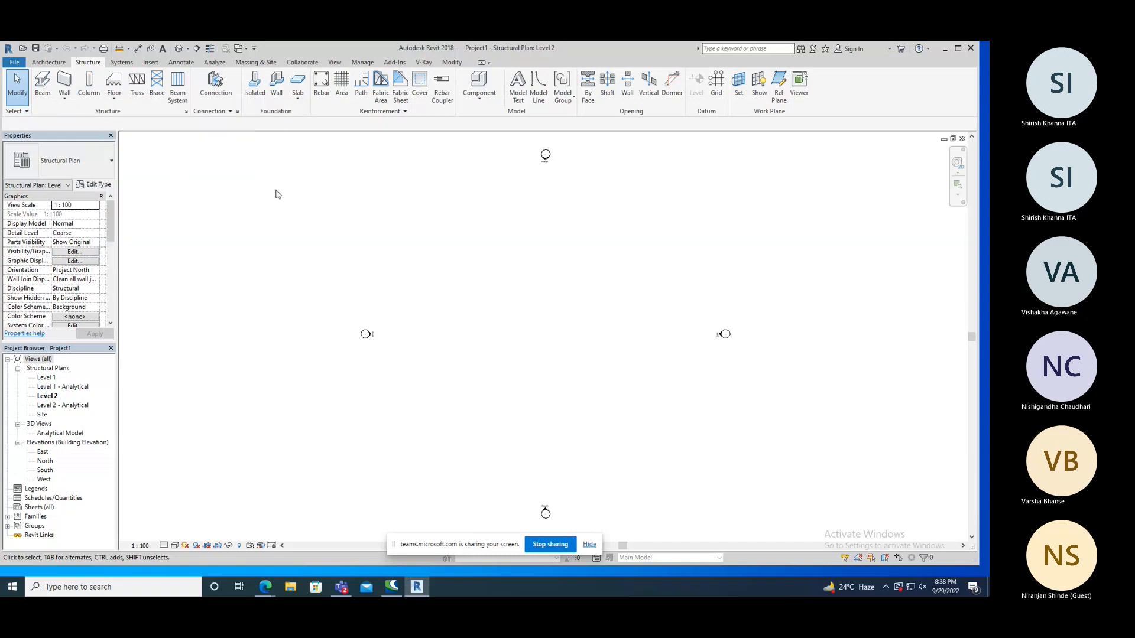
pyautogui.scroll(-1, 512, 309)
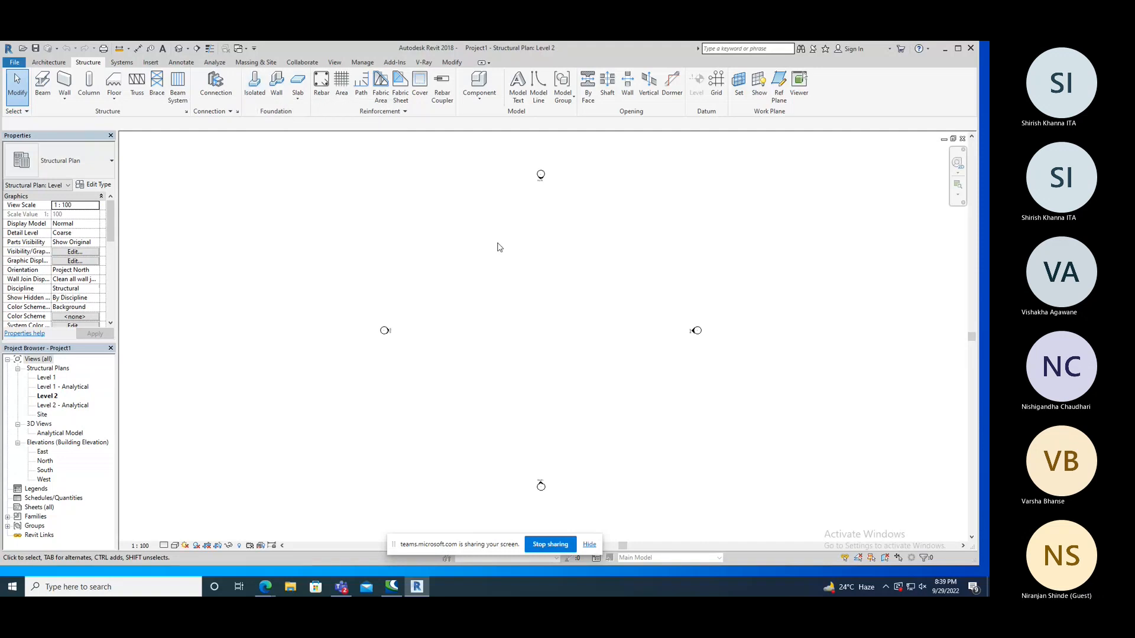
pyautogui.press('g')
pyautogui.press('r')
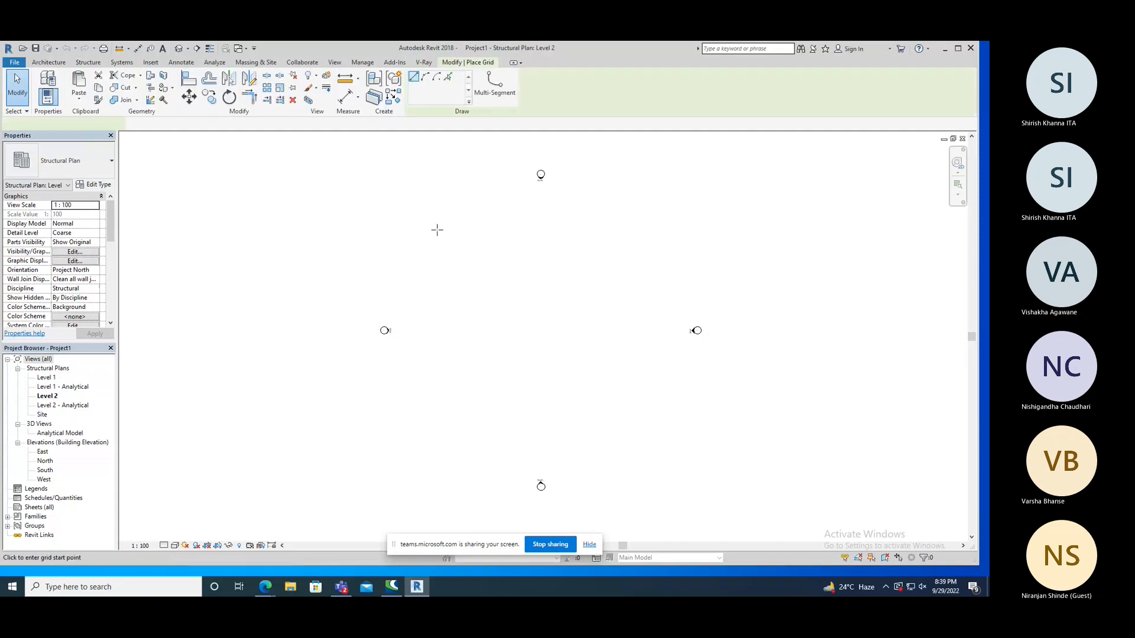
pyautogui.click(434, 222)
pyautogui.click(434, 429)
pyautogui.click(413, 250)
pyautogui.click(603, 250)
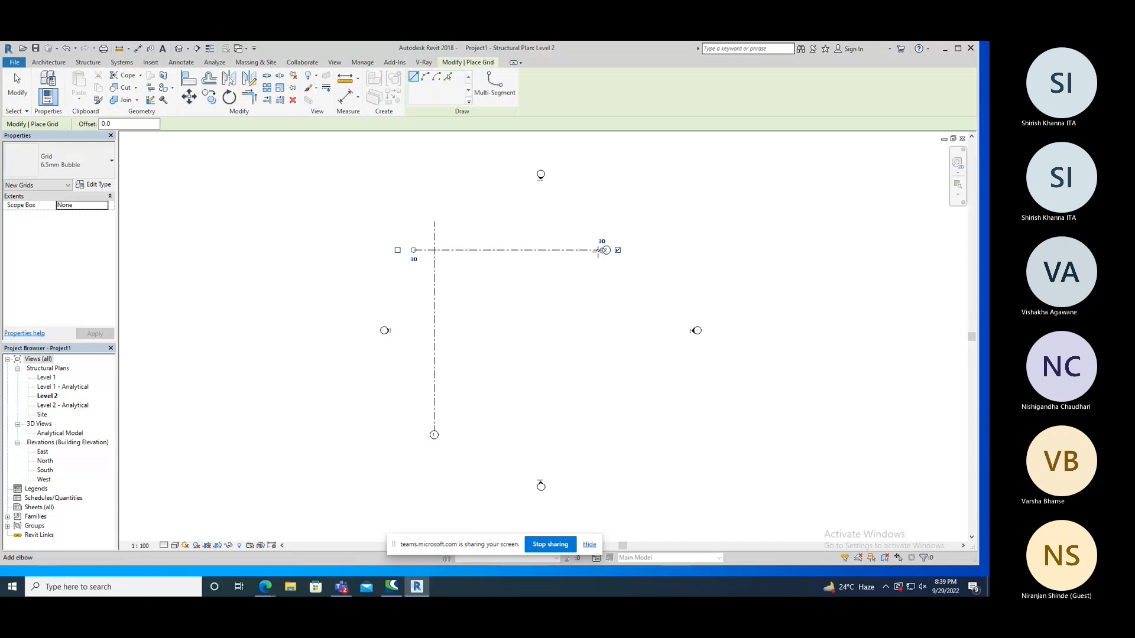
# Add three more vertical grid lines to the right of the first by picking lines with a 10000 mm offset.
pyautogui.click(448, 77)
pyautogui.doubleClick(107, 124)
pyautogui.write('10000')
pyautogui.press('Return')
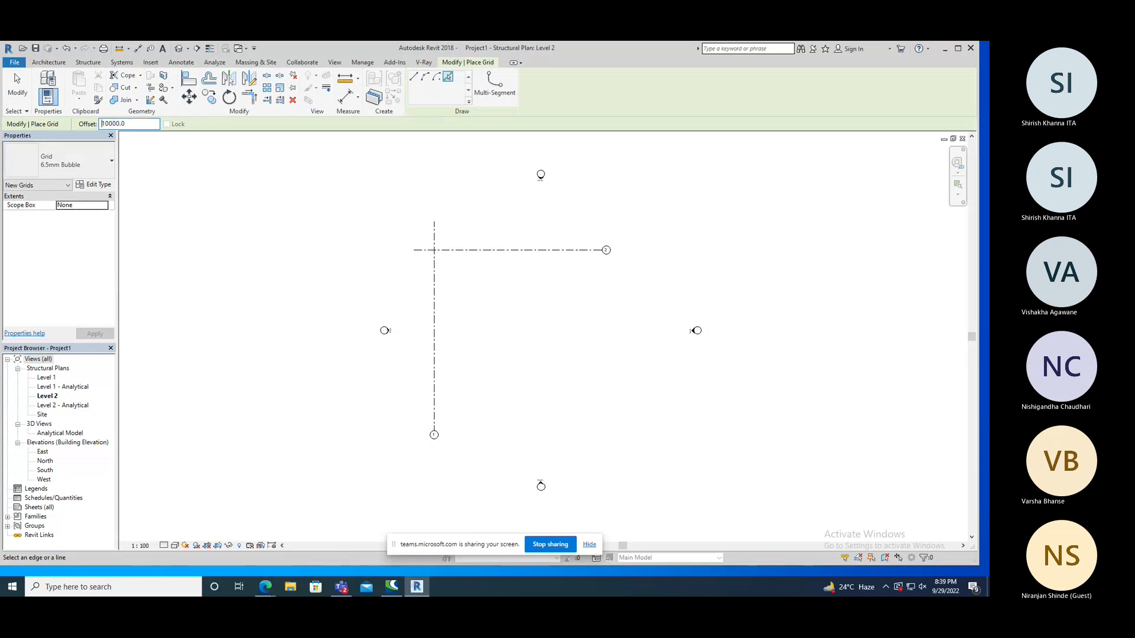
pyautogui.click(436, 279)
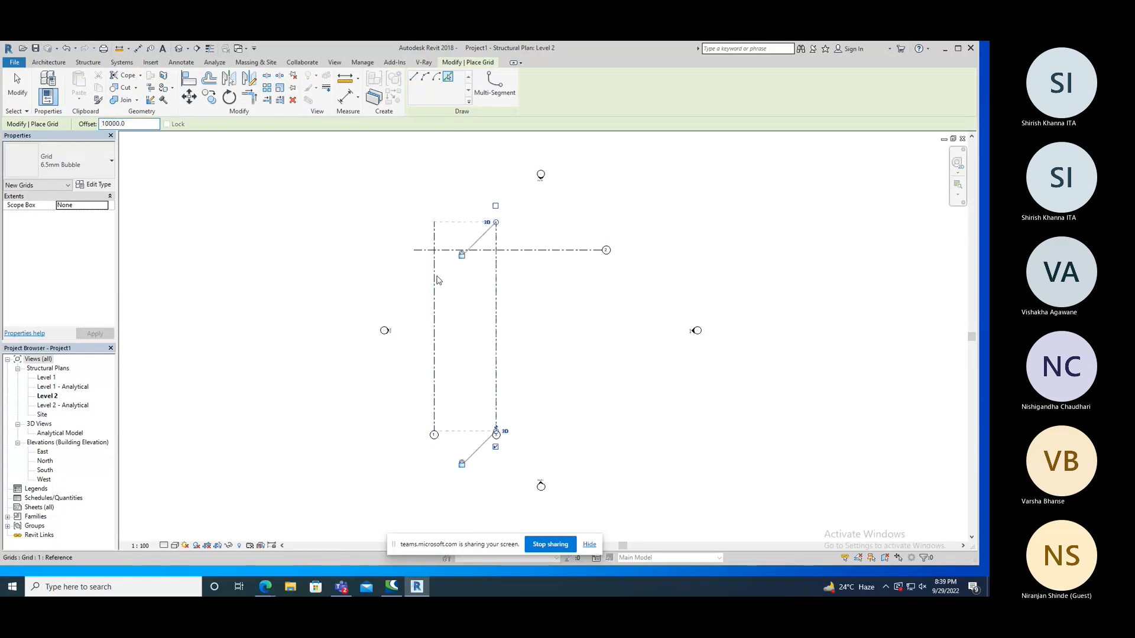
pyautogui.click(494, 281)
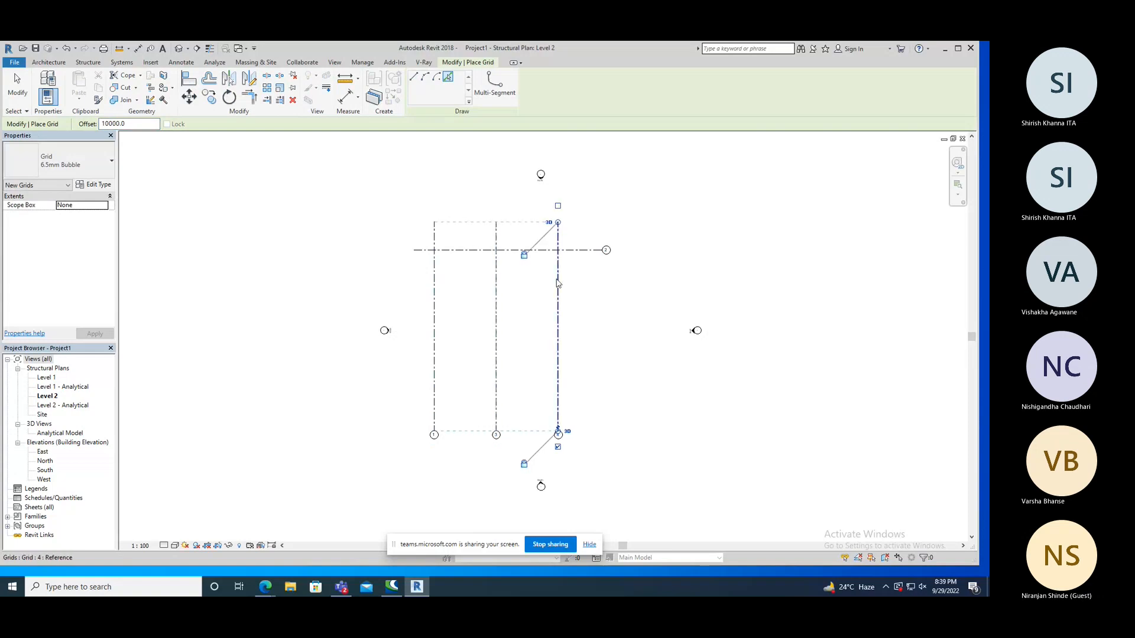
pyautogui.click(559, 283)
# Add three more horizontal grid lines below the first at the 10000 mm offset and end grid placement.
pyautogui.click(535, 252)
pyautogui.click(535, 315)
pyautogui.click(535, 378)
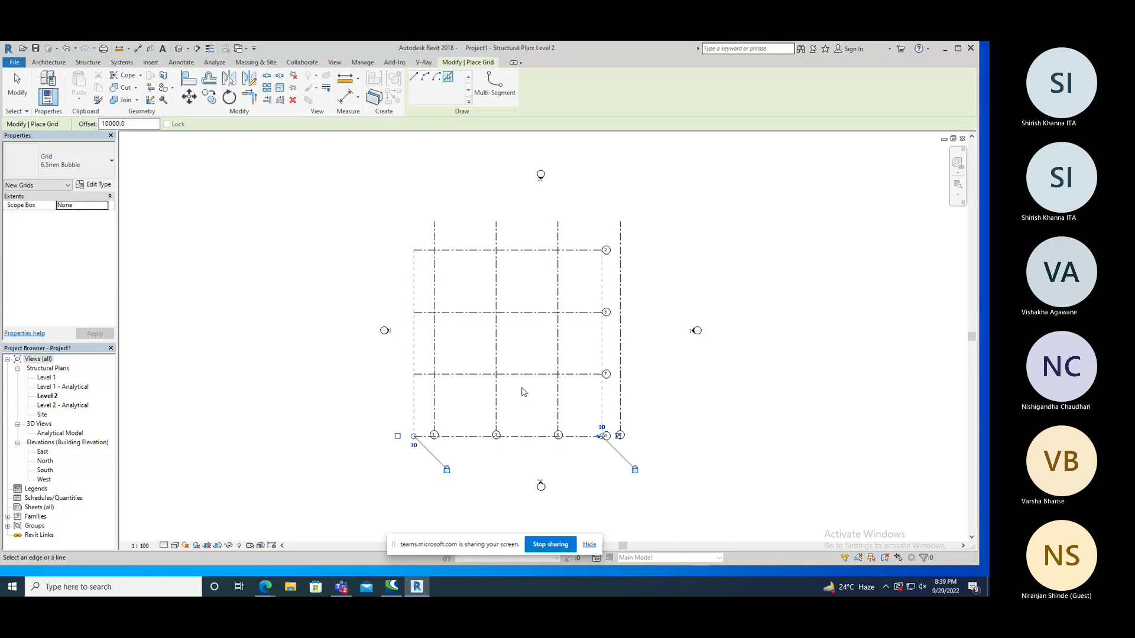
pyautogui.rightClick(484, 461)
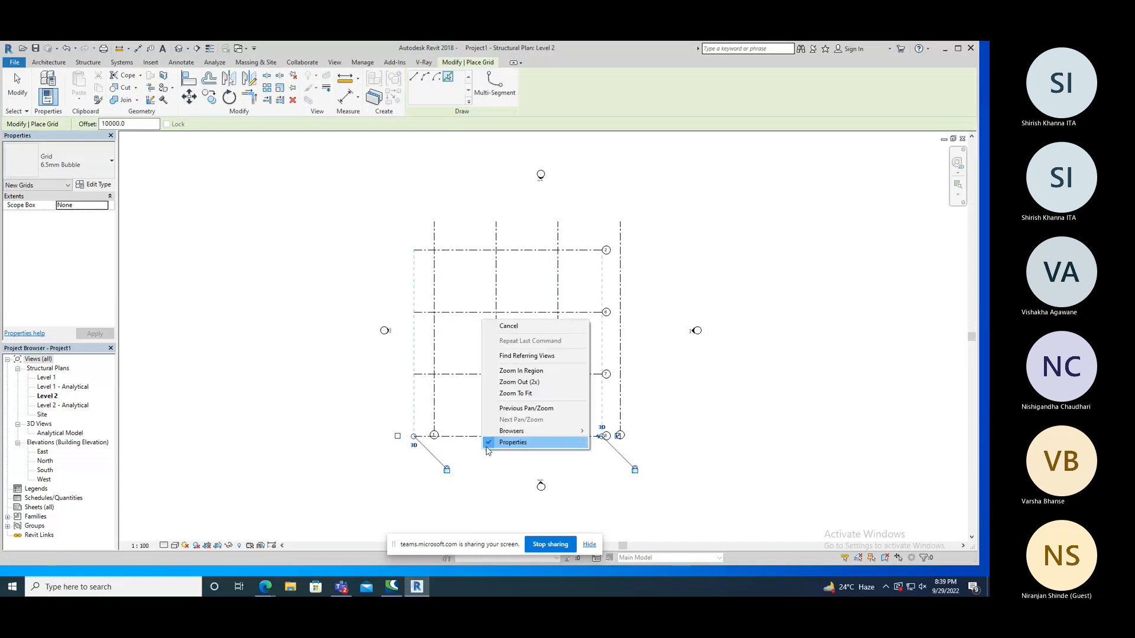
pyautogui.click(499, 326)
pyautogui.rightClick(708, 304)
pyautogui.click(733, 287)
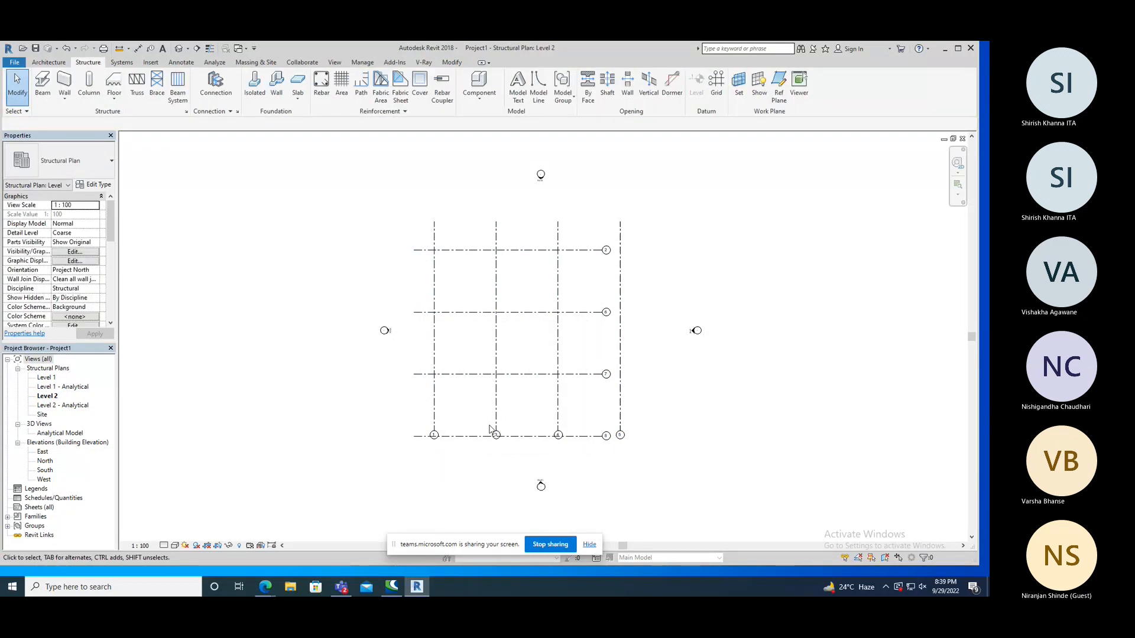
# Add an elbow to the lower bubble of grid line 3 and straighten it back in line.
pyautogui.click(496, 427)
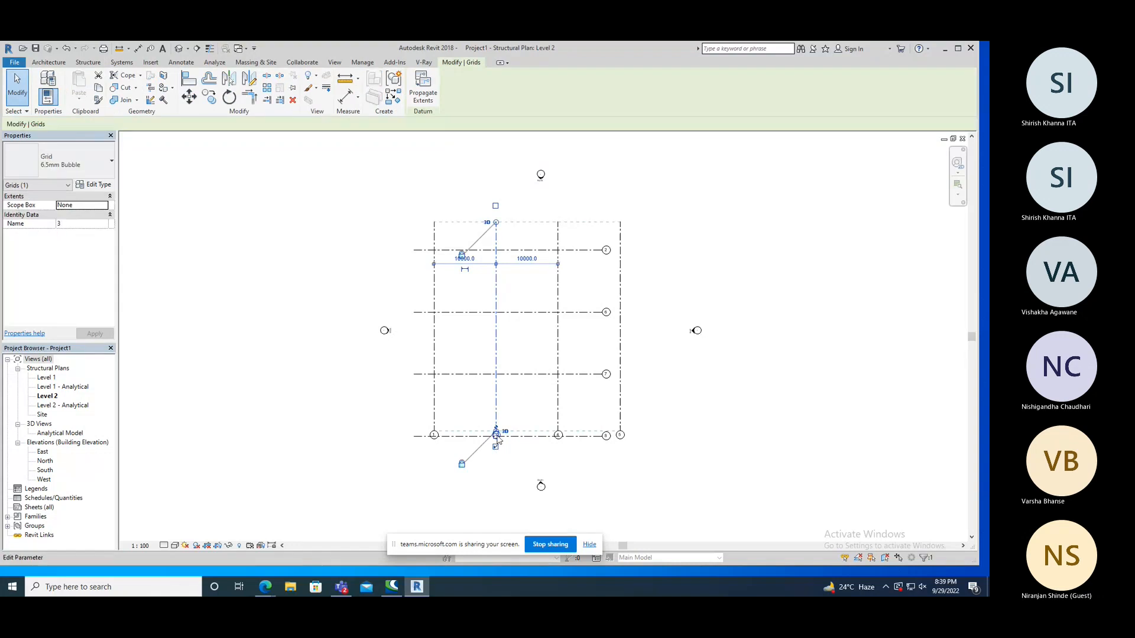
pyautogui.click(496, 435)
pyautogui.click(496, 456)
pyautogui.scroll(5, 498, 436)
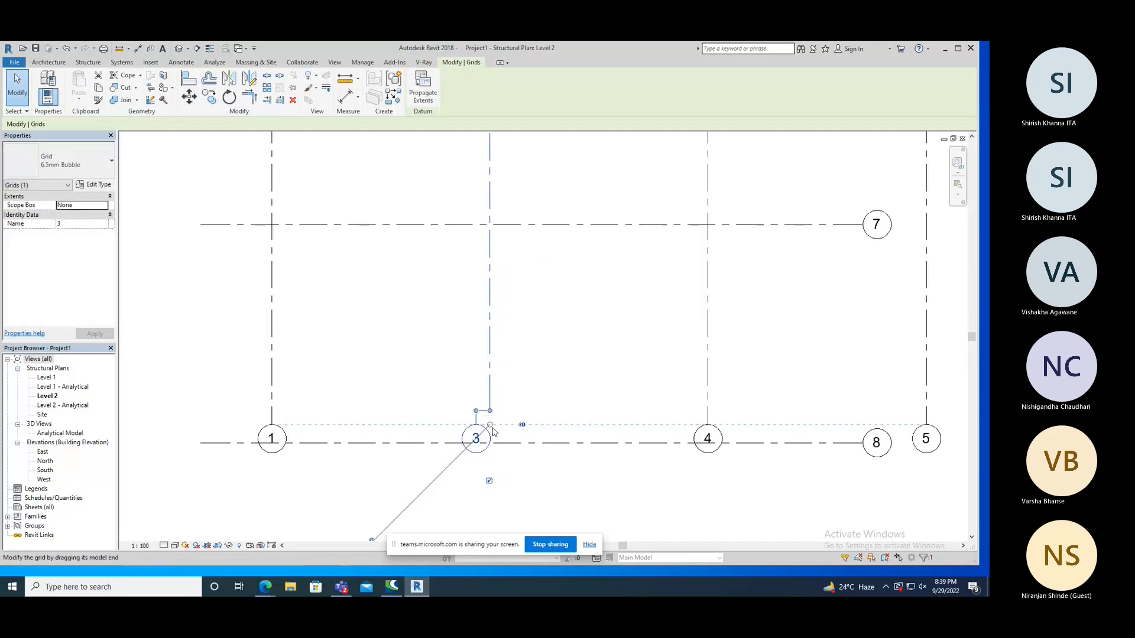
pyautogui.moveTo(476, 412); pyautogui.dragTo(491, 515)
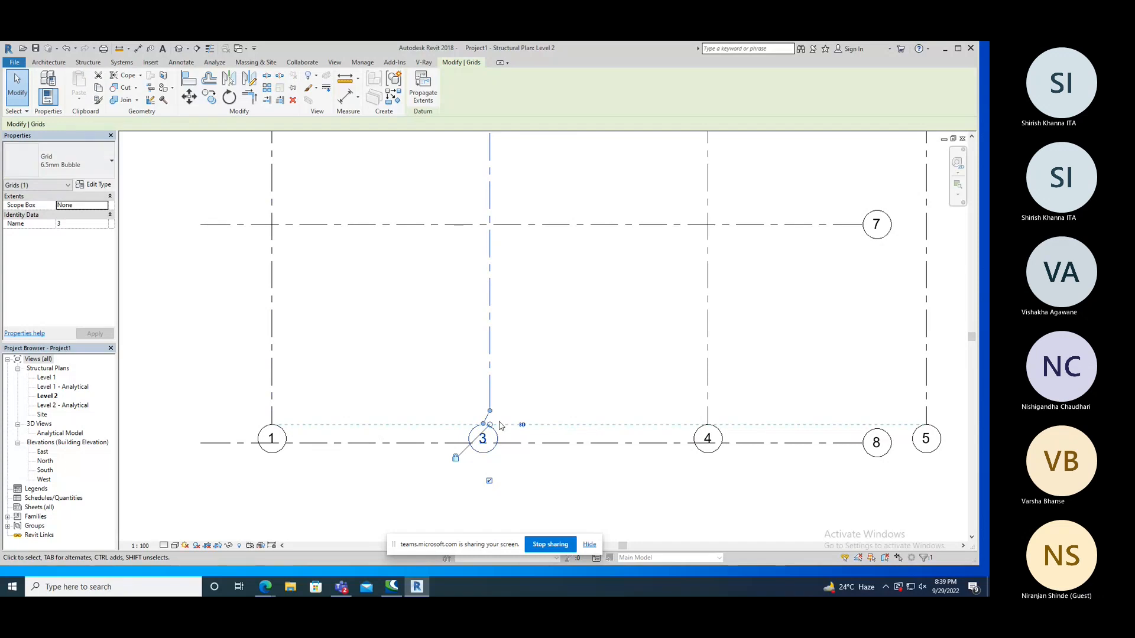
pyautogui.moveTo(483, 424); pyautogui.dragTo(490, 425)
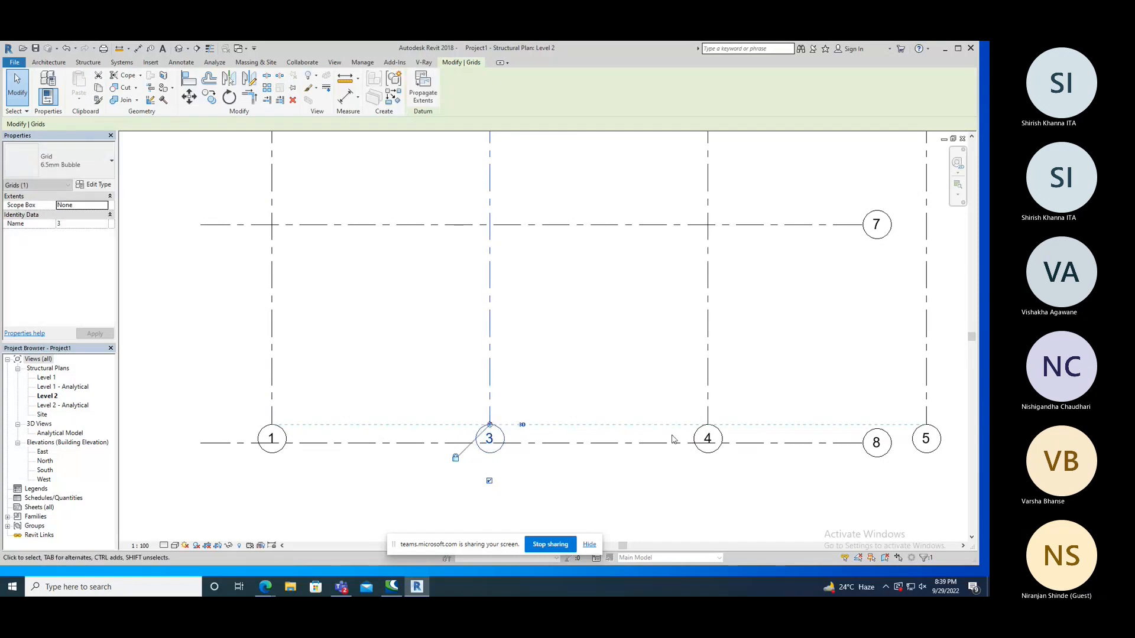
# Extend the lower end of grid line 4 on its own below horizontal grid line 8.
pyautogui.click(708, 421)
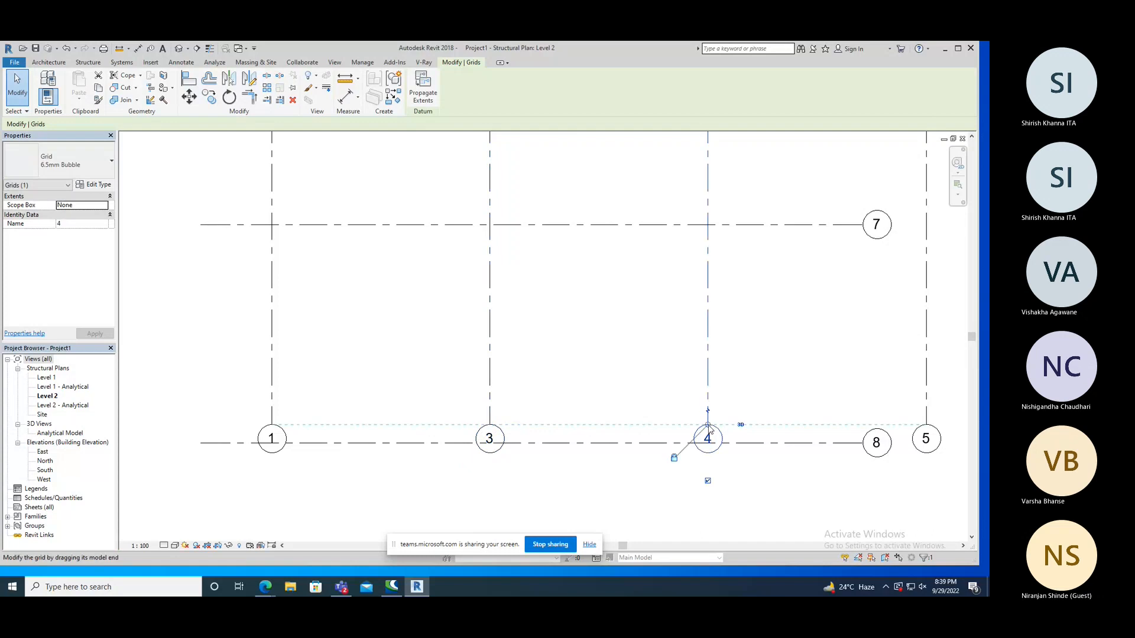
pyautogui.moveTo(707, 426); pyautogui.dragTo(704, 517)
pyautogui.scroll(-2, 647, 393)
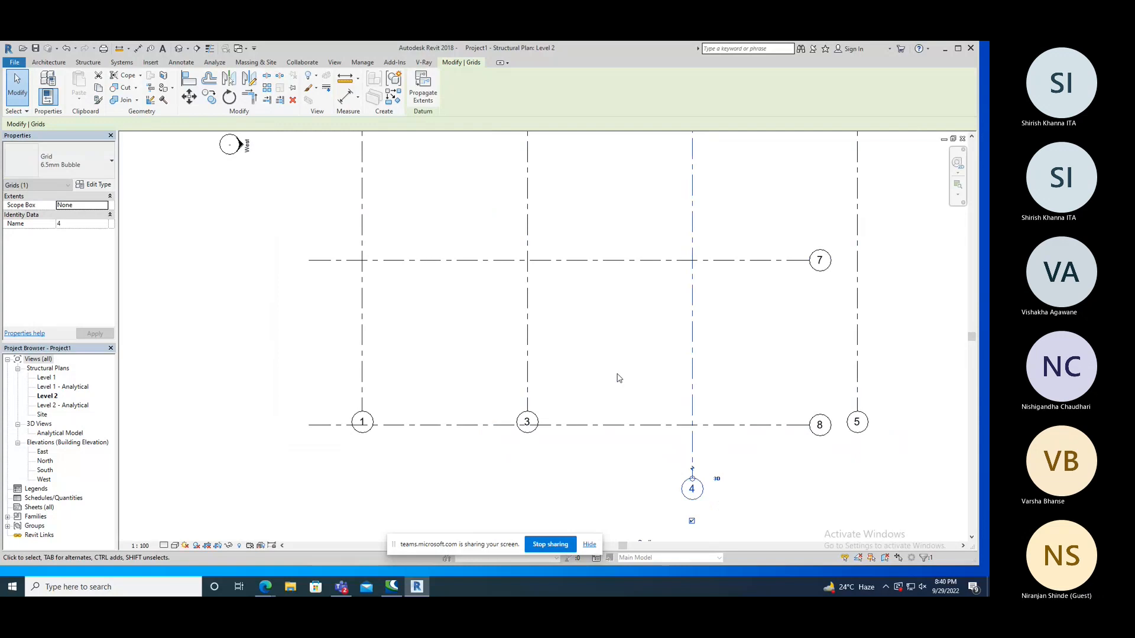
# Extend the aligned lower ends of grid lines 1, 3 and 5 below horizontal grid line 8.
pyautogui.click(529, 393)
pyautogui.click(493, 445)
pyautogui.click(528, 411)
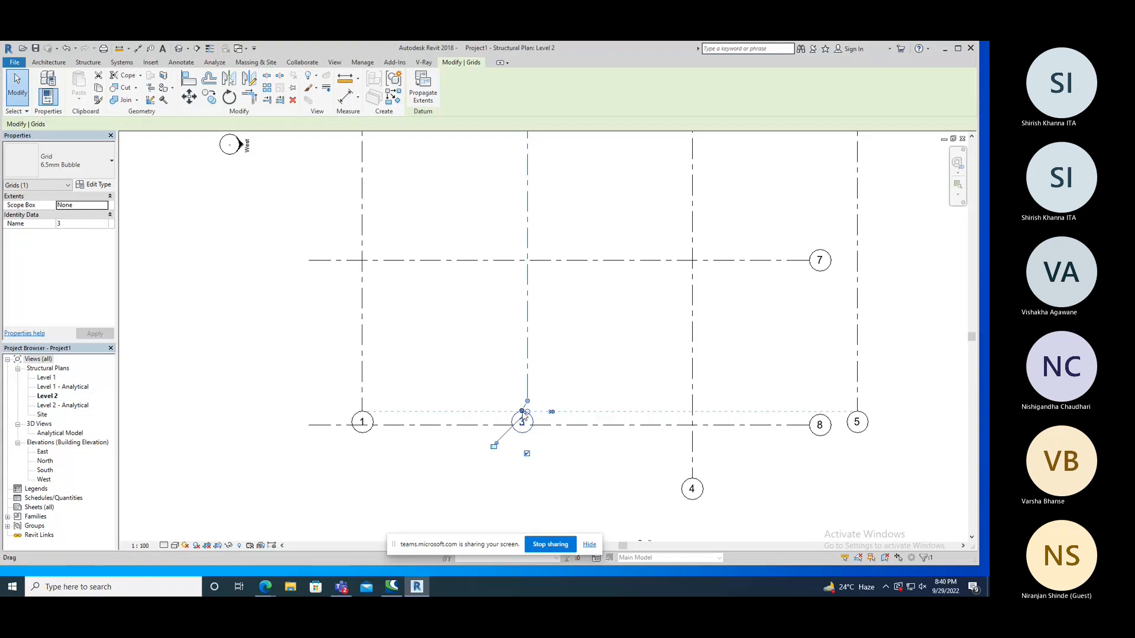
pyautogui.moveTo(524, 414); pyautogui.dragTo(527, 460)
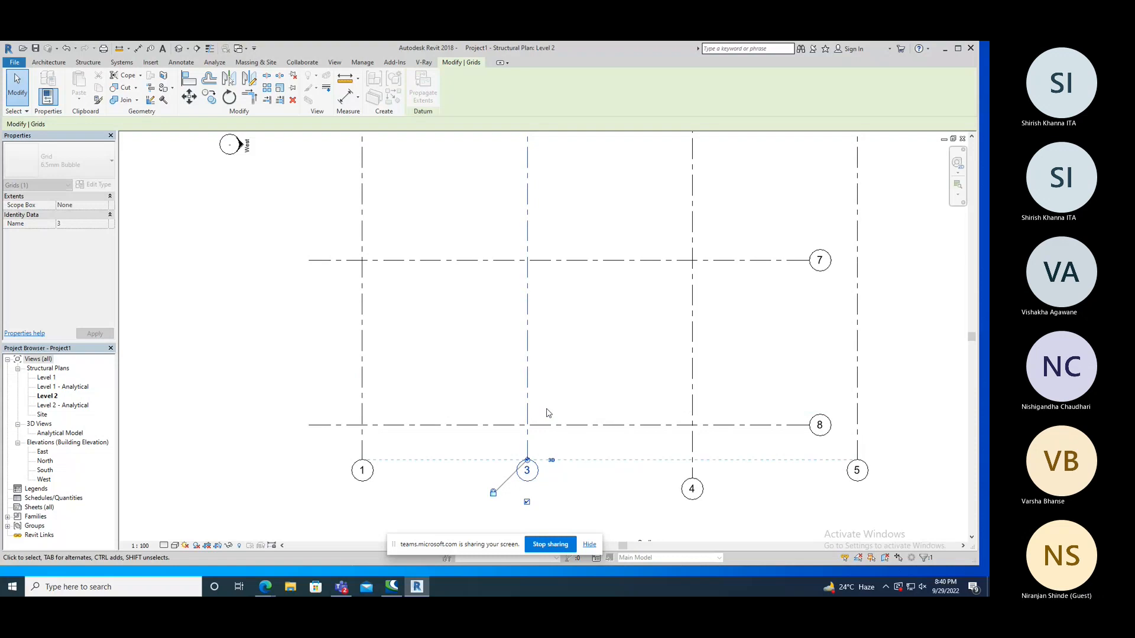
pyautogui.scroll(-5, 546, 414)
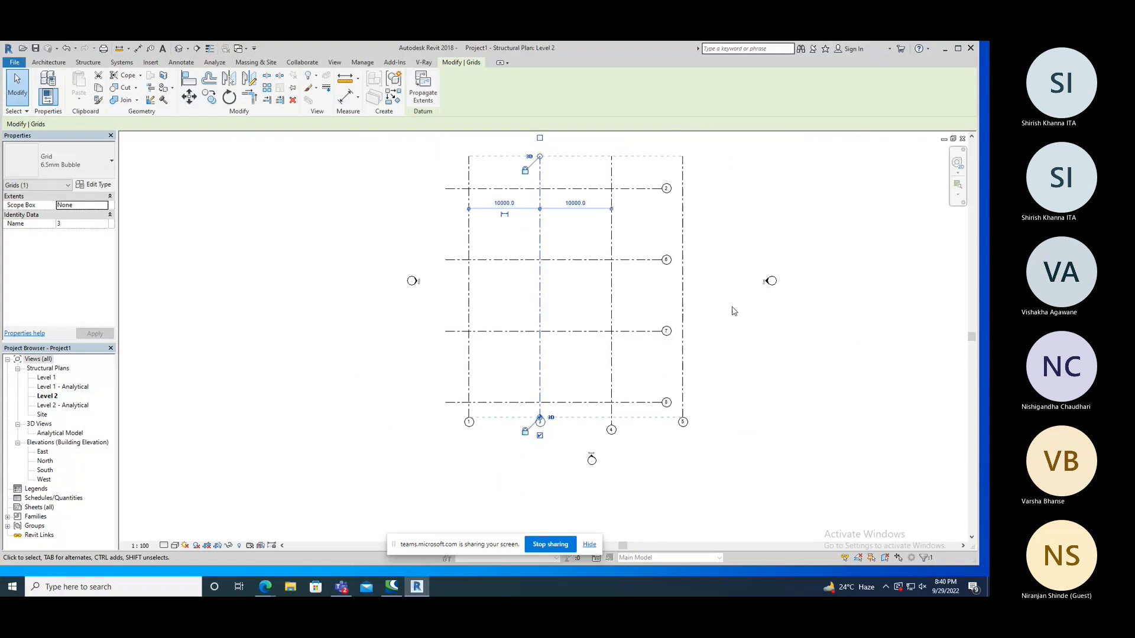
pyautogui.click(733, 311)
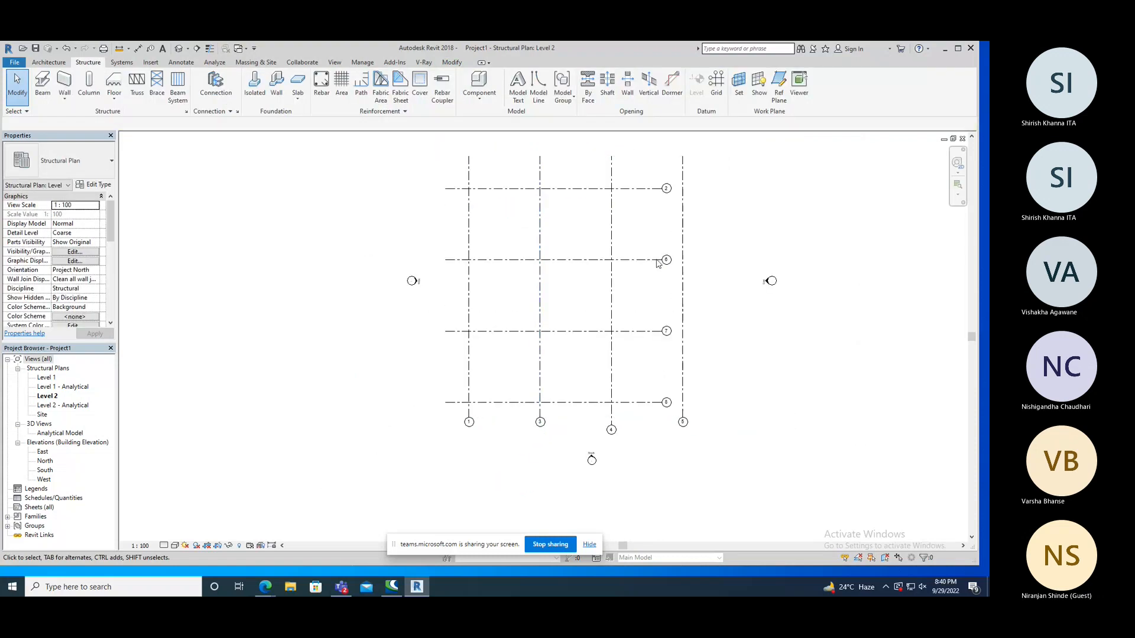
# Extend the bubble ends of the aligned horizontal grid lines past vertical grid line 5.
pyautogui.click(645, 190)
pyautogui.moveTo(697, 188); pyautogui.dragTo(712, 188)
pyautogui.click(727, 318)
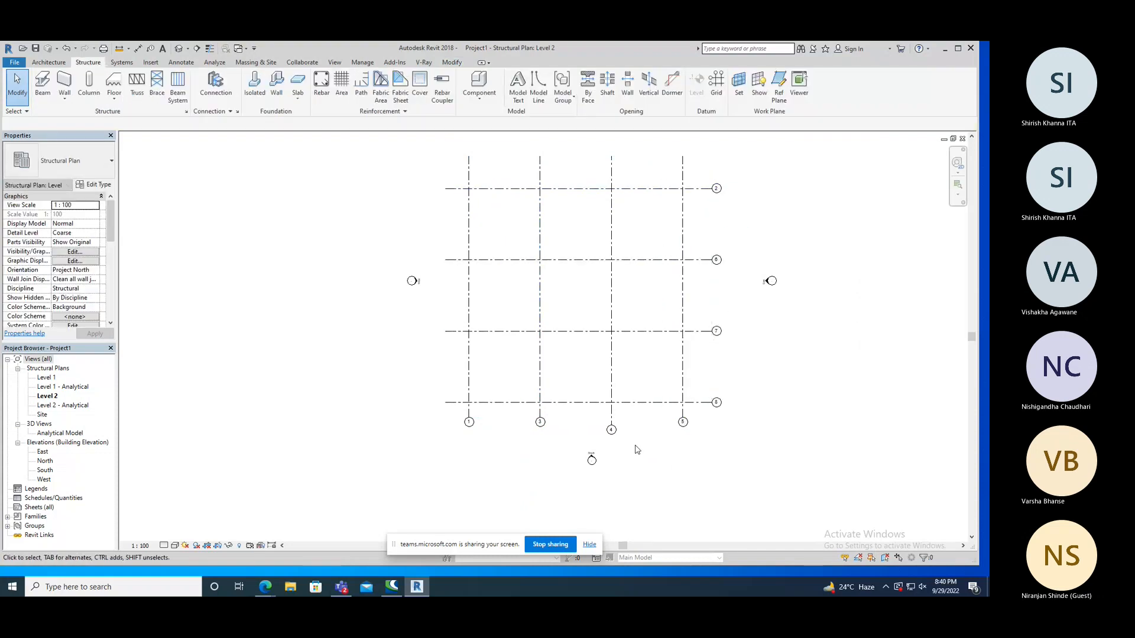
pyautogui.scroll(1, 532, 431)
pyautogui.scroll(-3, 578, 389)
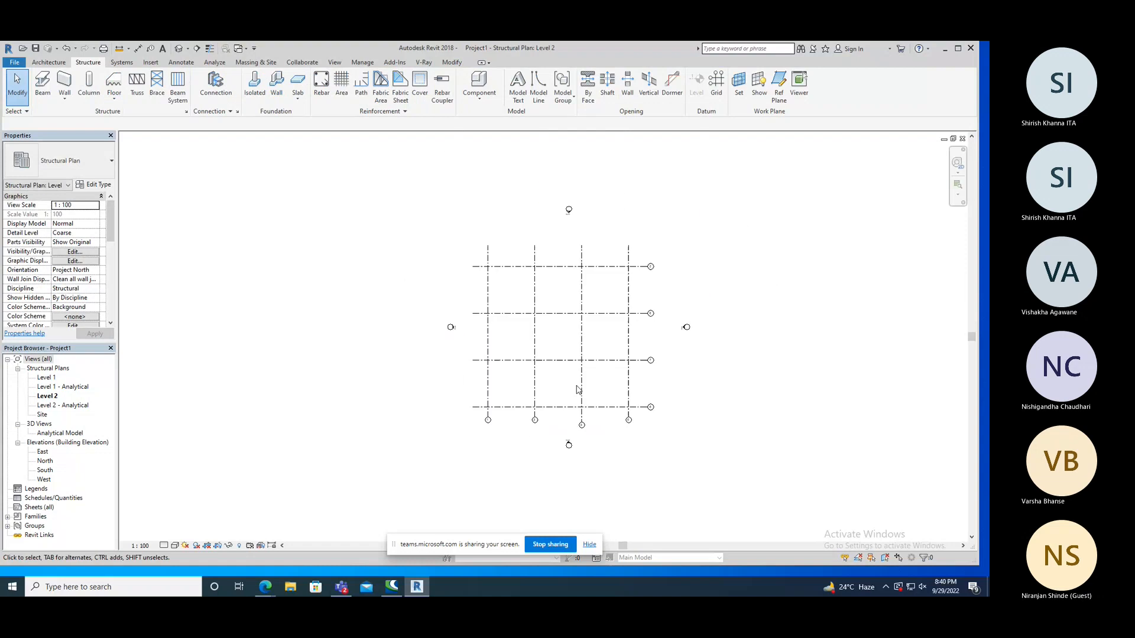
pyautogui.scroll(1, 601, 385)
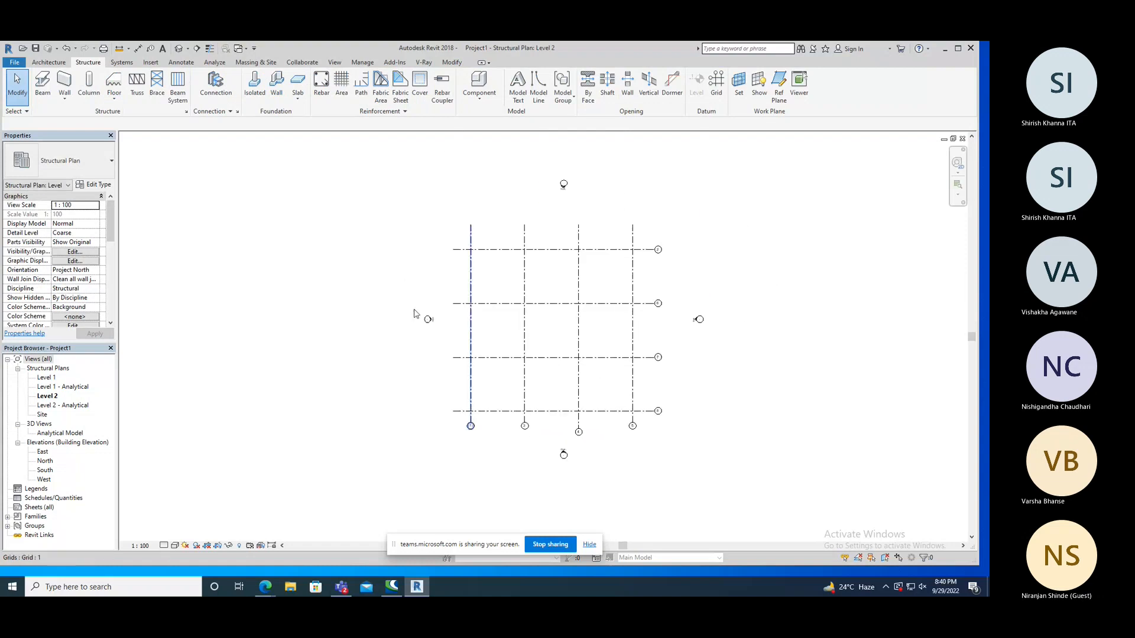
# Open the Level 1 structural plan and start placing isolated M_Footing-Rectangular 1800 x 1200 x 450mm foundations.
pyautogui.doubleClick(46, 379)
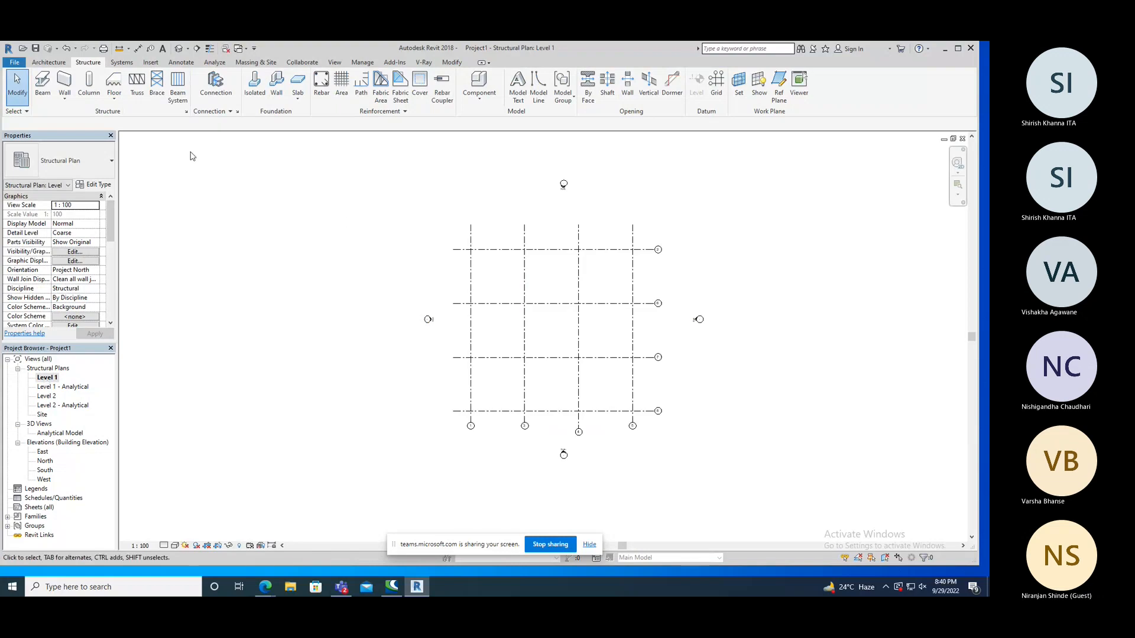
pyautogui.click(255, 83)
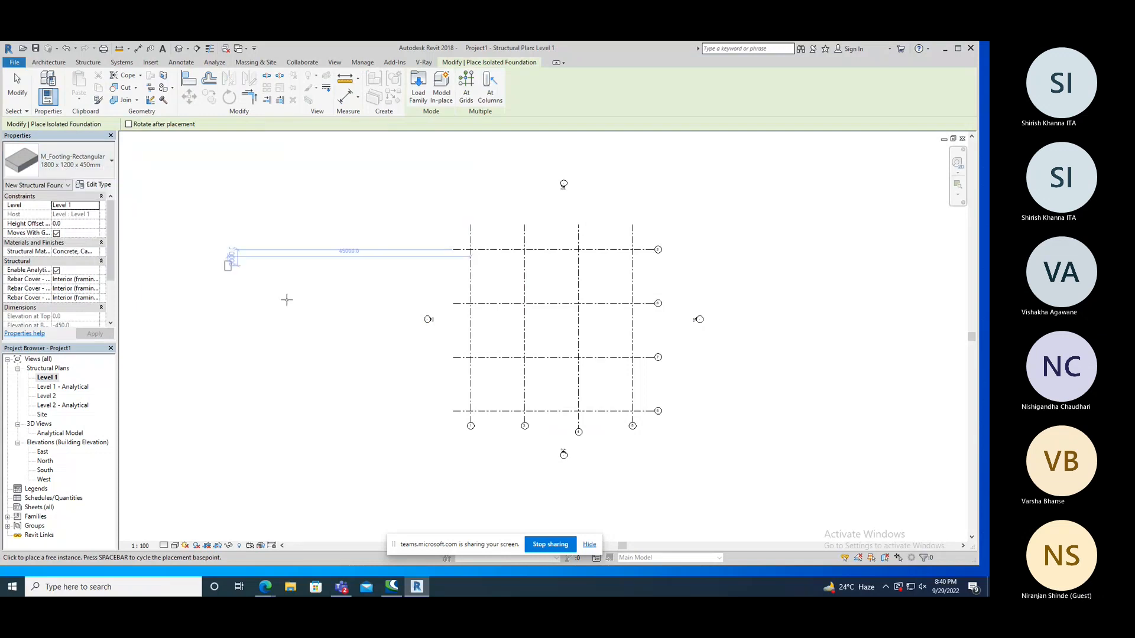
# Try to place the isolated footings at every intersection of the grid lines.
pyautogui.click(466, 88)
pyautogui.moveTo(650, 225); pyautogui.dragTo(445, 432)
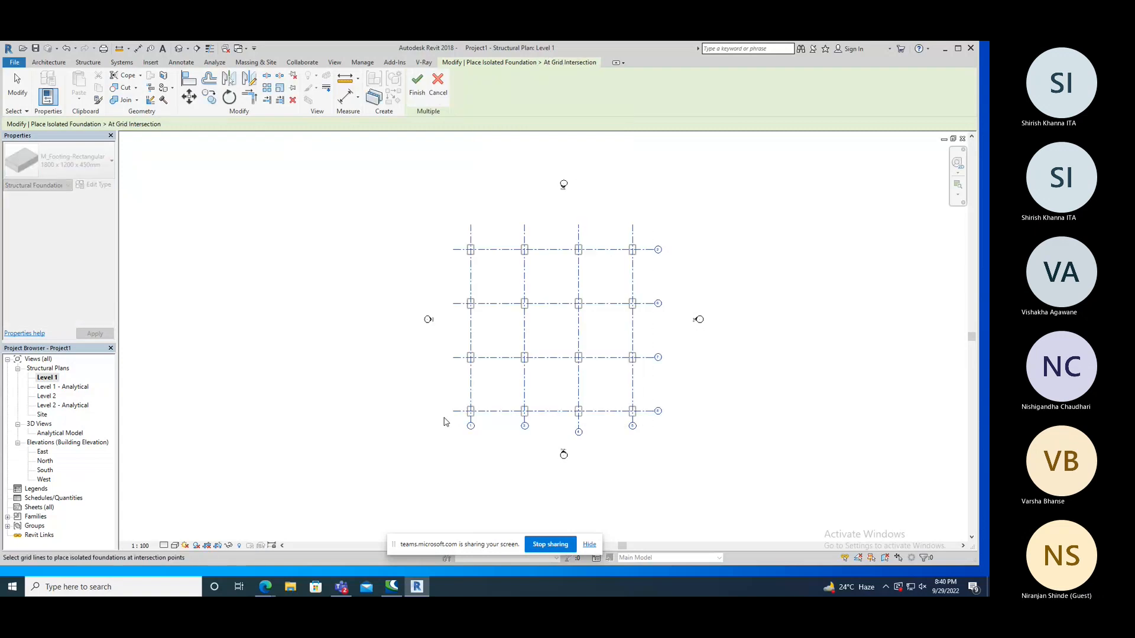
pyautogui.click(345, 267)
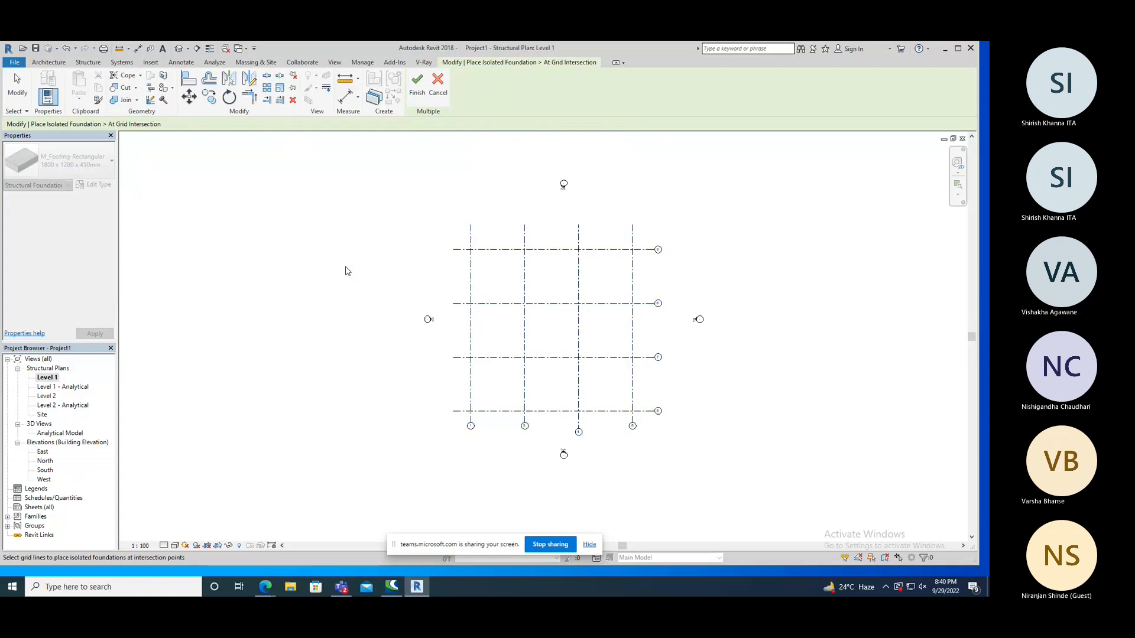
pyautogui.click(417, 86)
# Place a single rectangular footing outside the grid, about 15000 mm left of grid line 1, and end the placement.
pyautogui.click(521, 325)
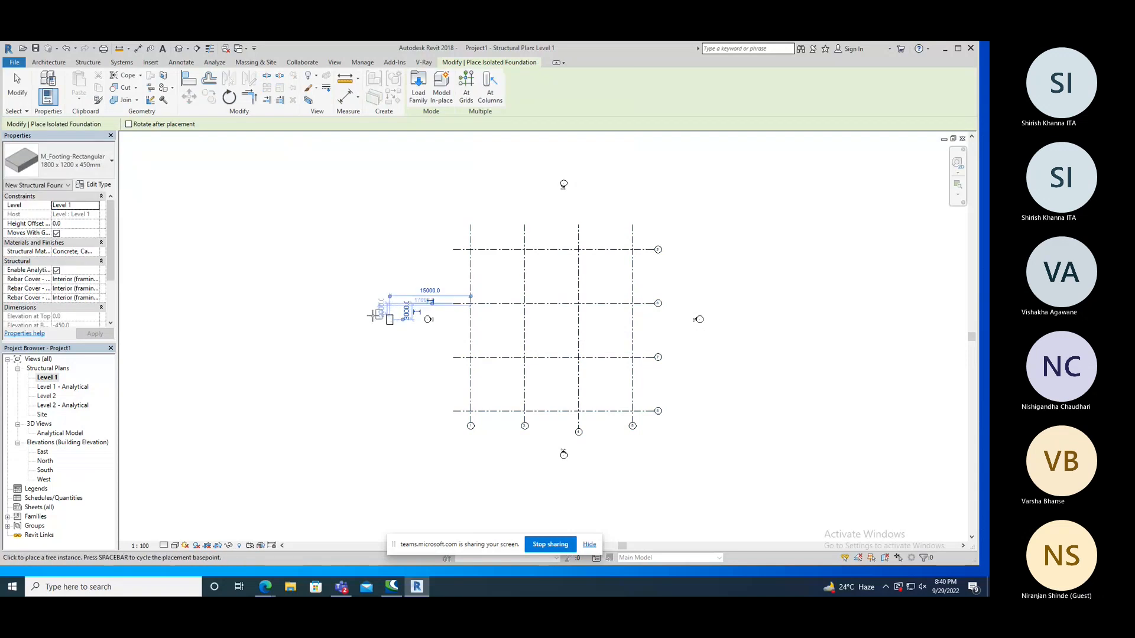
pyautogui.rightClick(273, 269)
pyautogui.rightClick(241, 263)
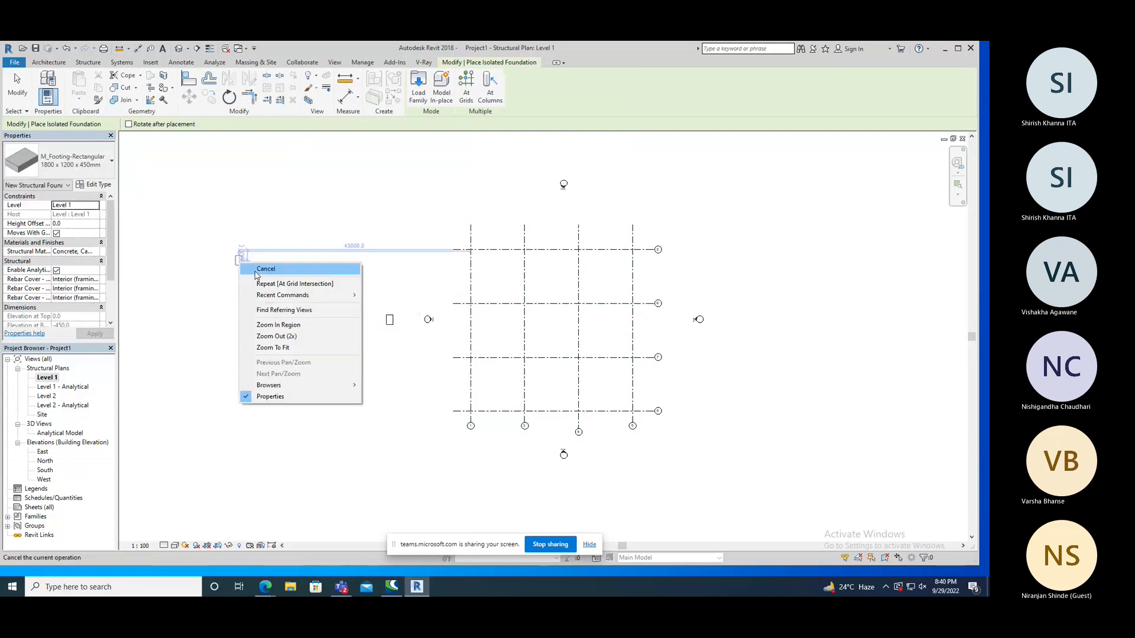
pyautogui.click(256, 271)
# Inspect the footing in the default 3D view.
pyautogui.click(179, 49)
pyautogui.scroll(-10, 425, 304)
pyautogui.scroll(-2, 489, 351)
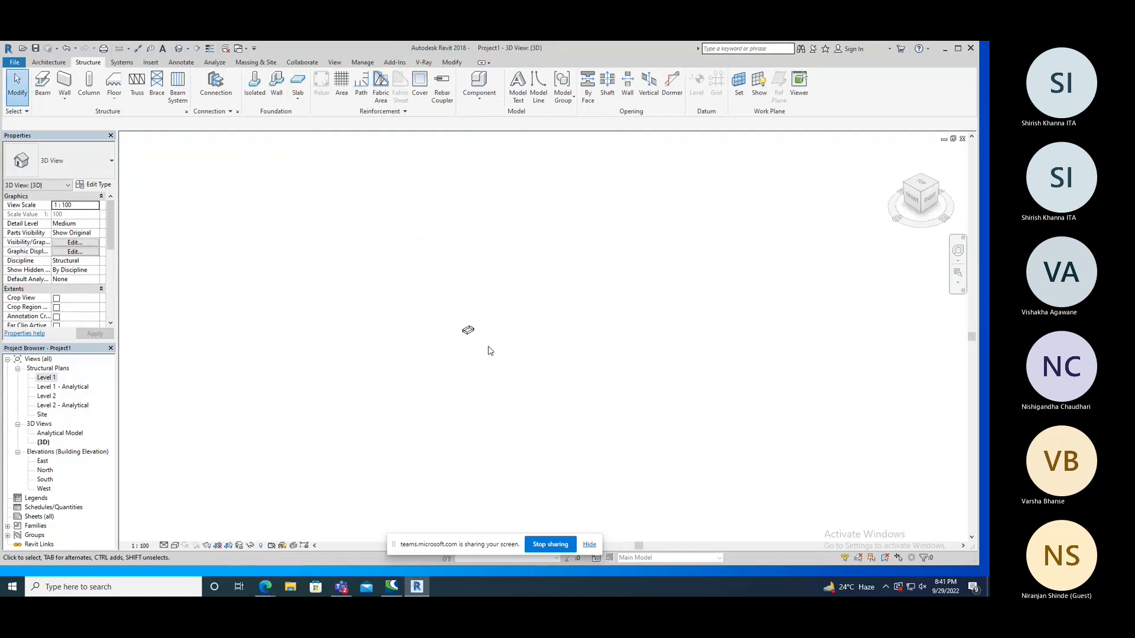
# Delete the stray footing outside the grid in the Level 1 structural plan.
pyautogui.doubleClick(52, 378)
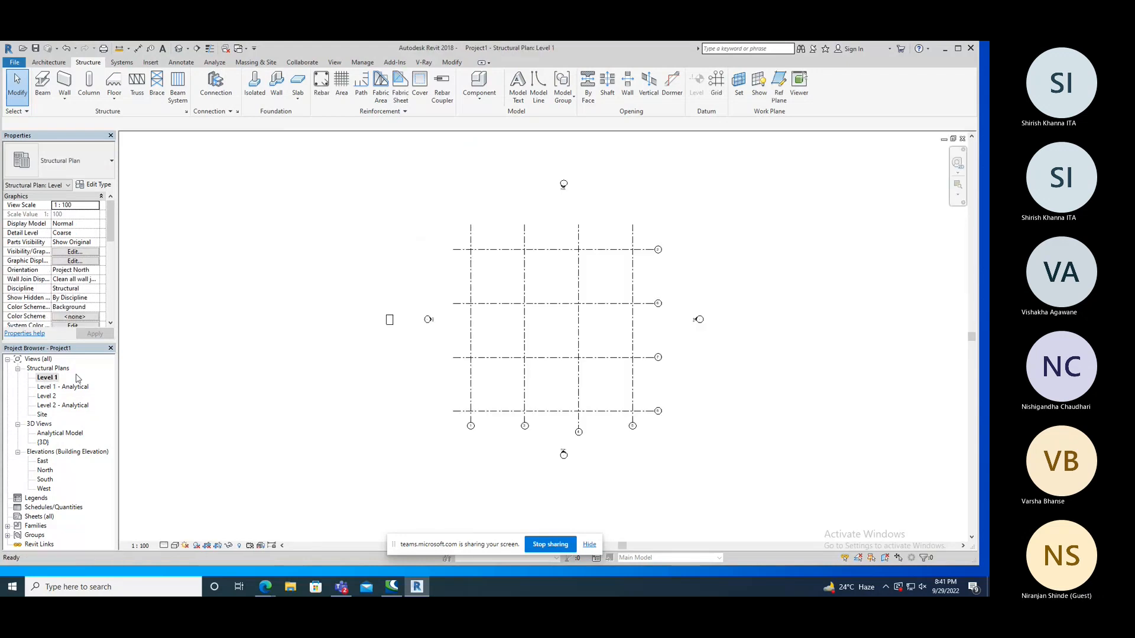
pyautogui.click(390, 319)
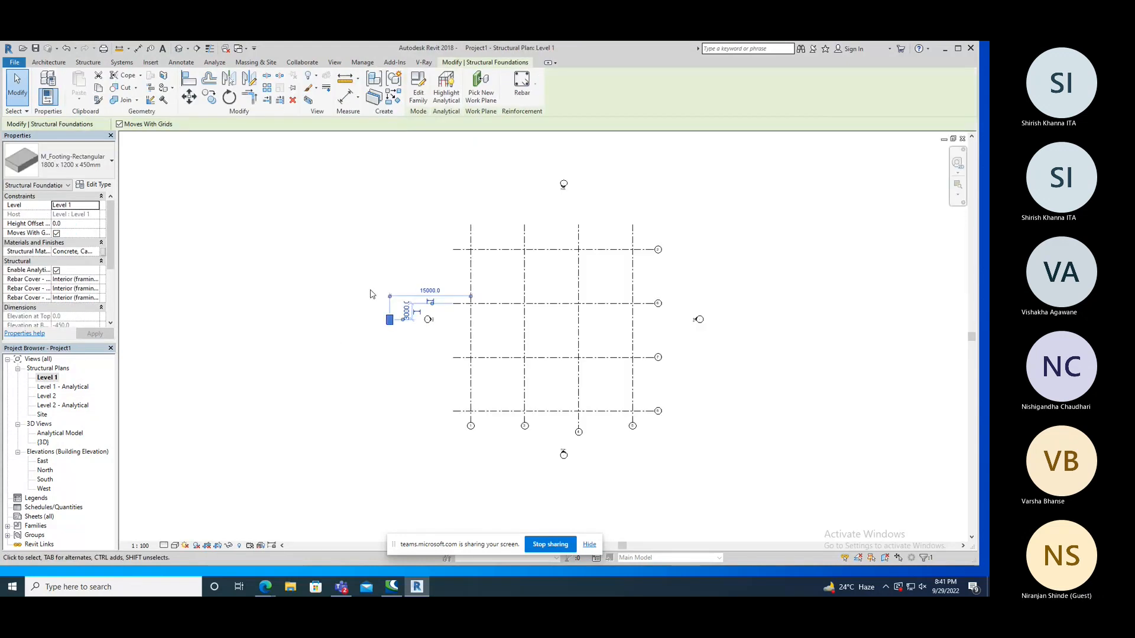
pyautogui.press('Delete')
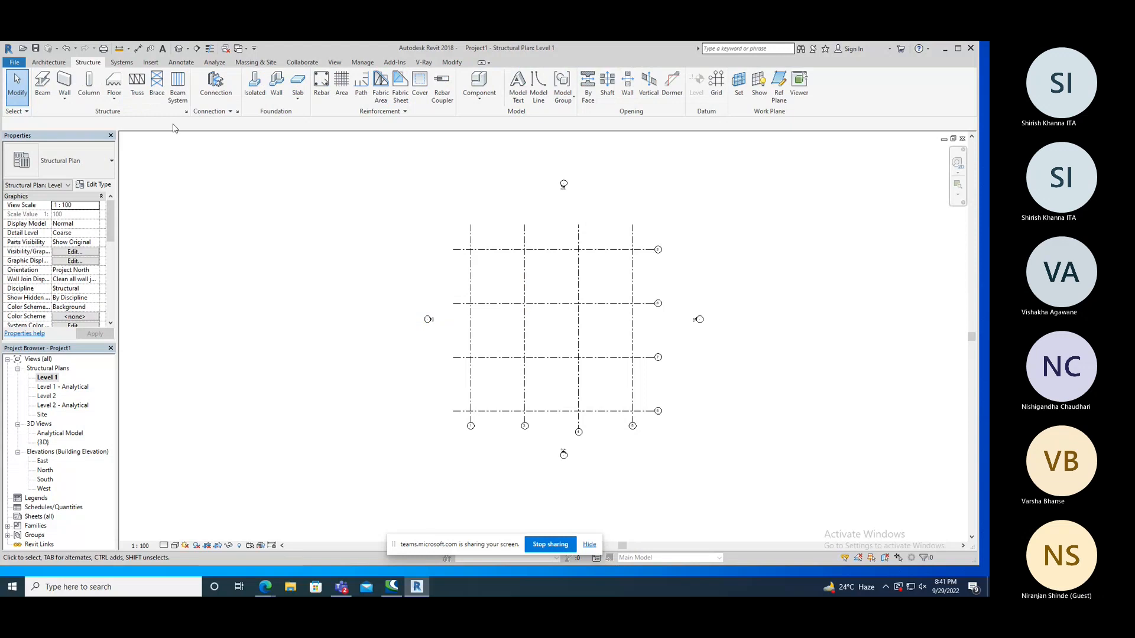
# Place isolated M_Footing-Rectangular 1800 x 1200 x 450mm footings at all intersections of the grid lines and end the placement.
pyautogui.click(253, 86)
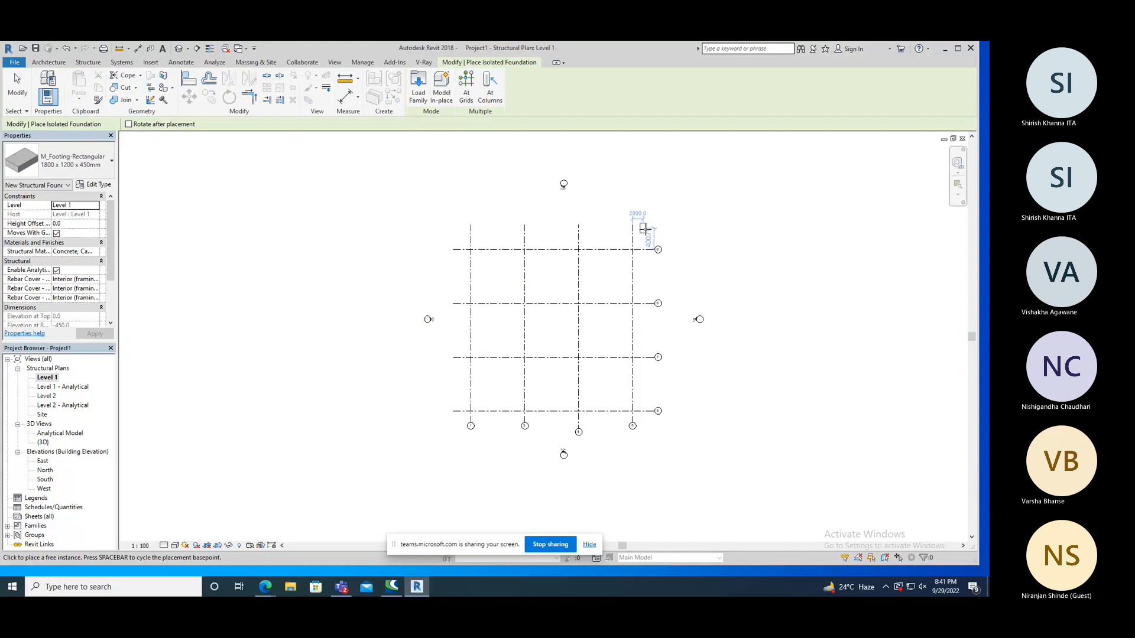
pyautogui.click(469, 92)
pyautogui.moveTo(641, 233); pyautogui.dragTo(442, 418)
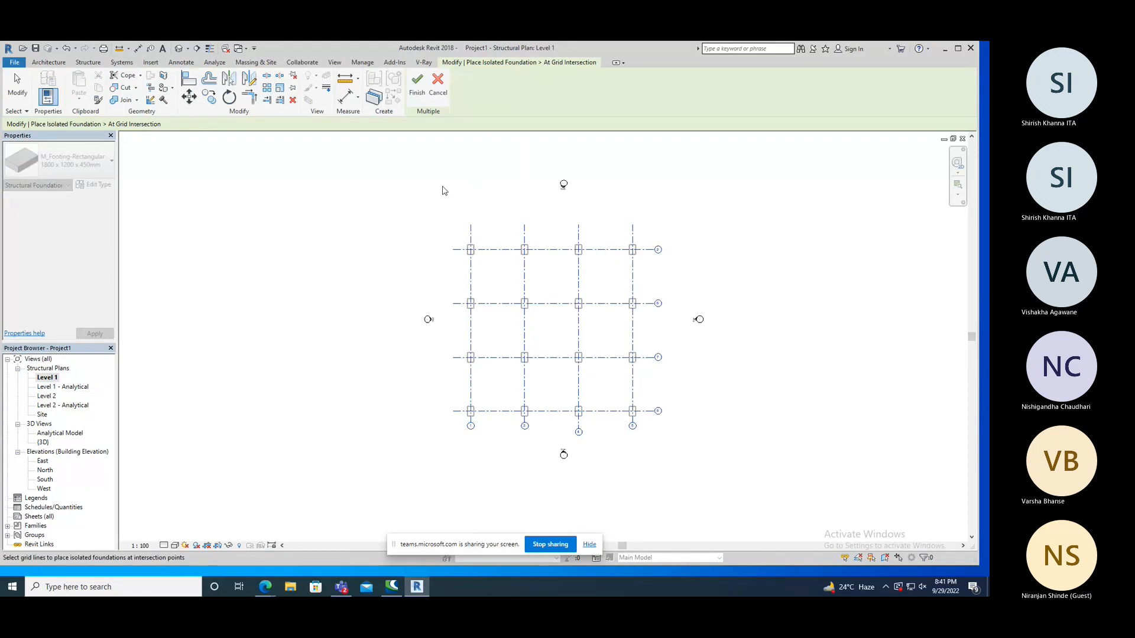
pyautogui.click(417, 85)
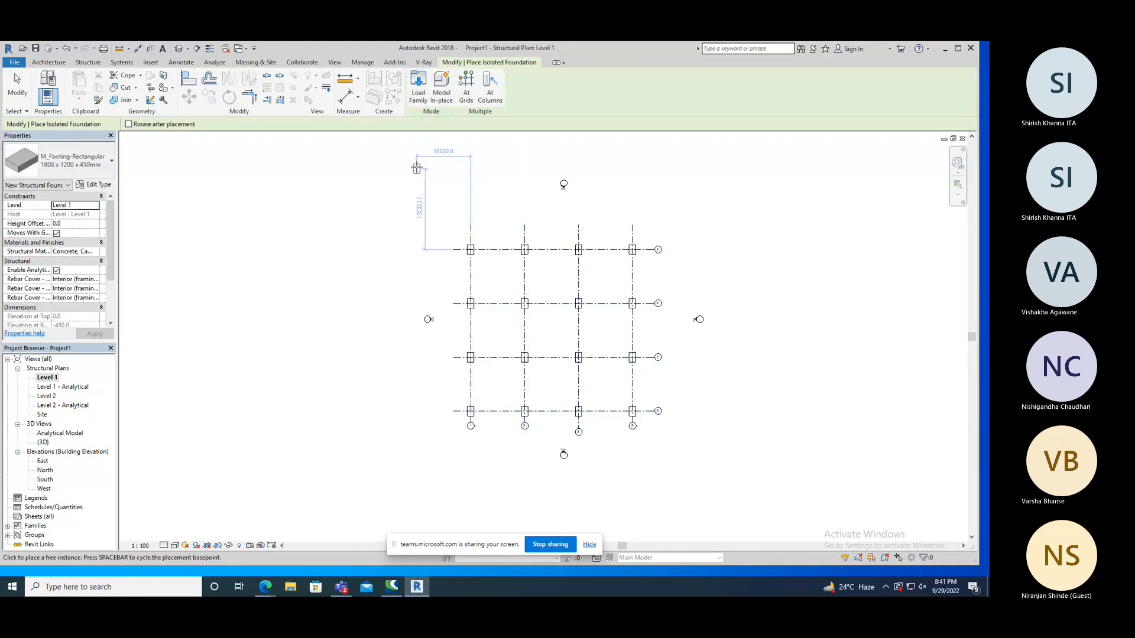
pyautogui.rightClick(419, 168)
pyautogui.click(427, 172)
pyautogui.rightClick(361, 168)
pyautogui.click(376, 175)
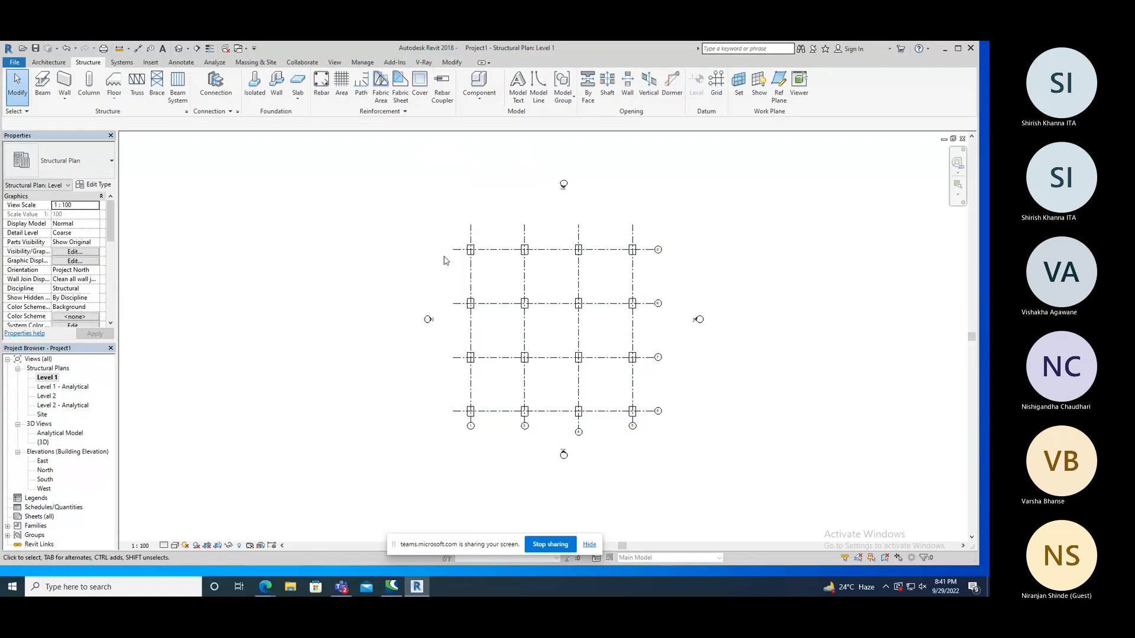
# Try out window and crossing selections on the footings across the grid.
pyautogui.moveTo(460, 237); pyautogui.dragTo(641, 426)
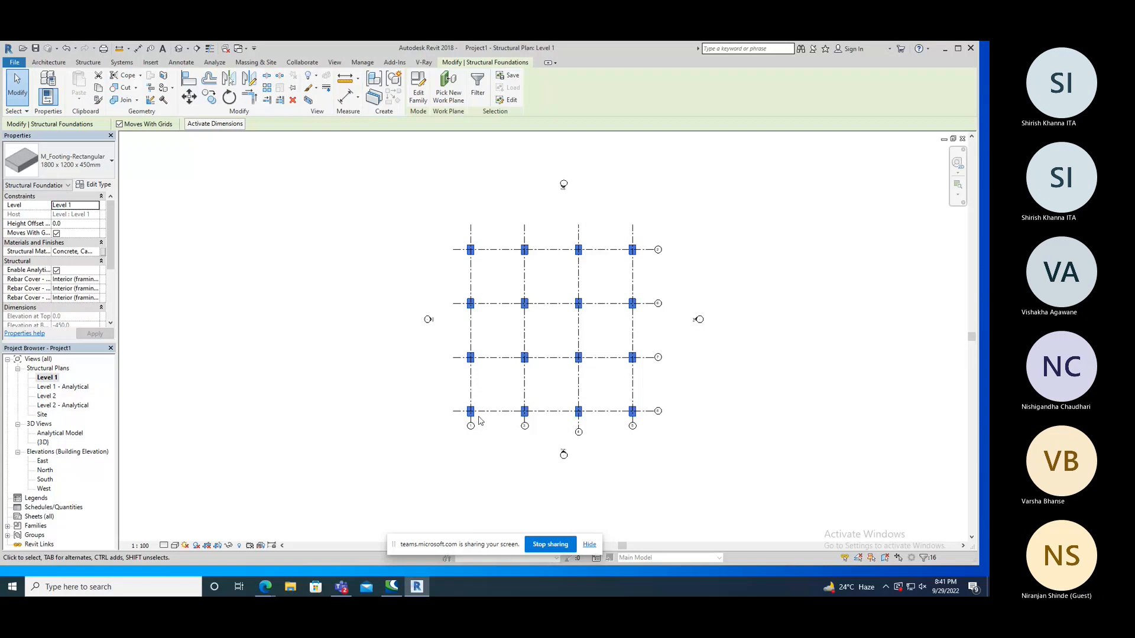
pyautogui.moveTo(446, 224); pyautogui.dragTo(492, 221)
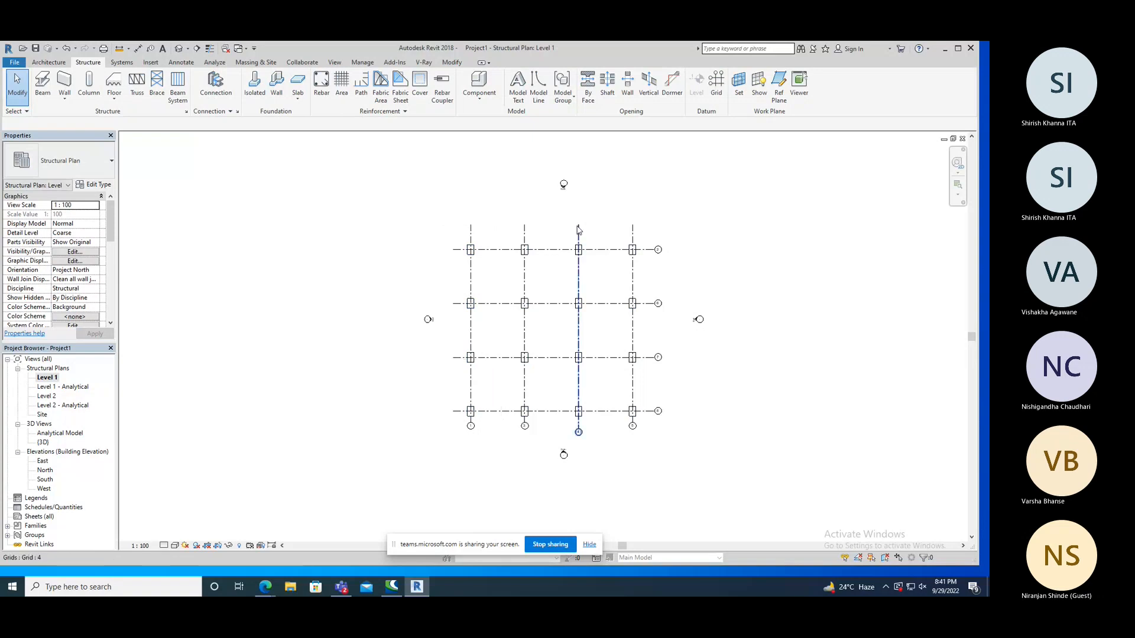
pyautogui.moveTo(643, 226); pyautogui.dragTo(620, 205)
pyautogui.click(616, 202)
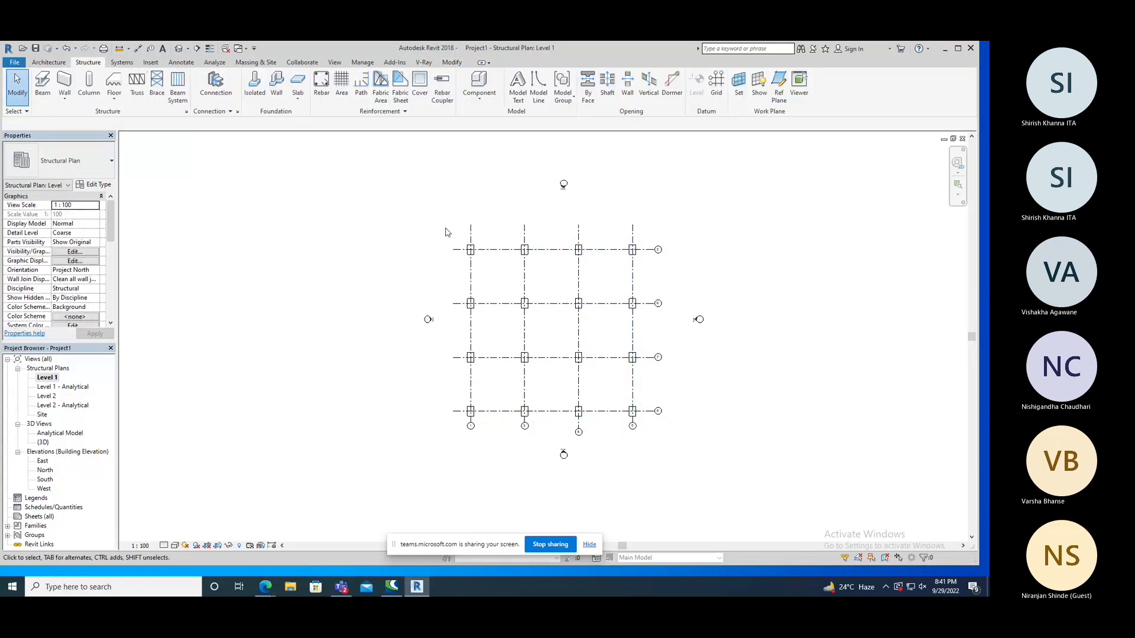
pyautogui.moveTo(446, 227); pyautogui.dragTo(499, 423)
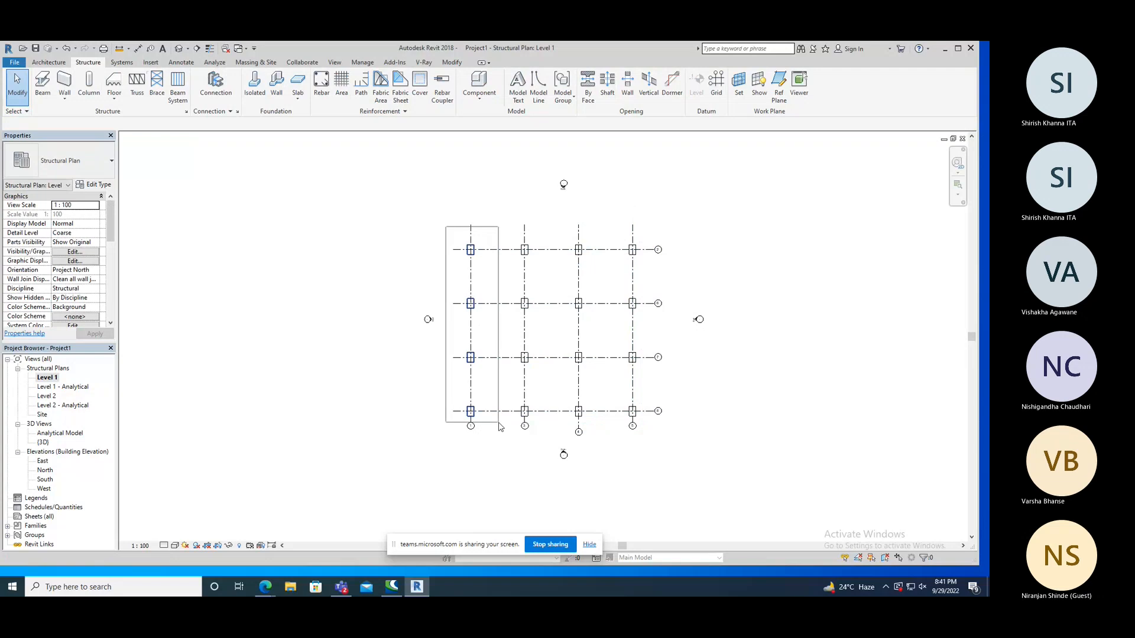
pyautogui.moveTo(499, 426); pyautogui.dragTo(431, 233)
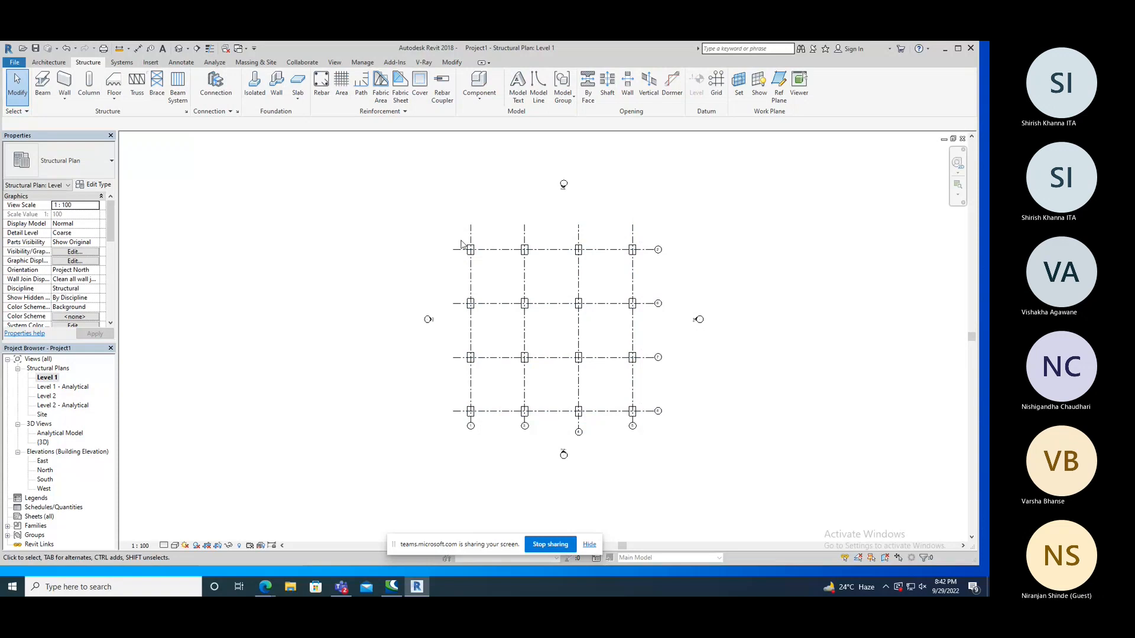
pyautogui.moveTo(456, 235); pyautogui.dragTo(654, 423)
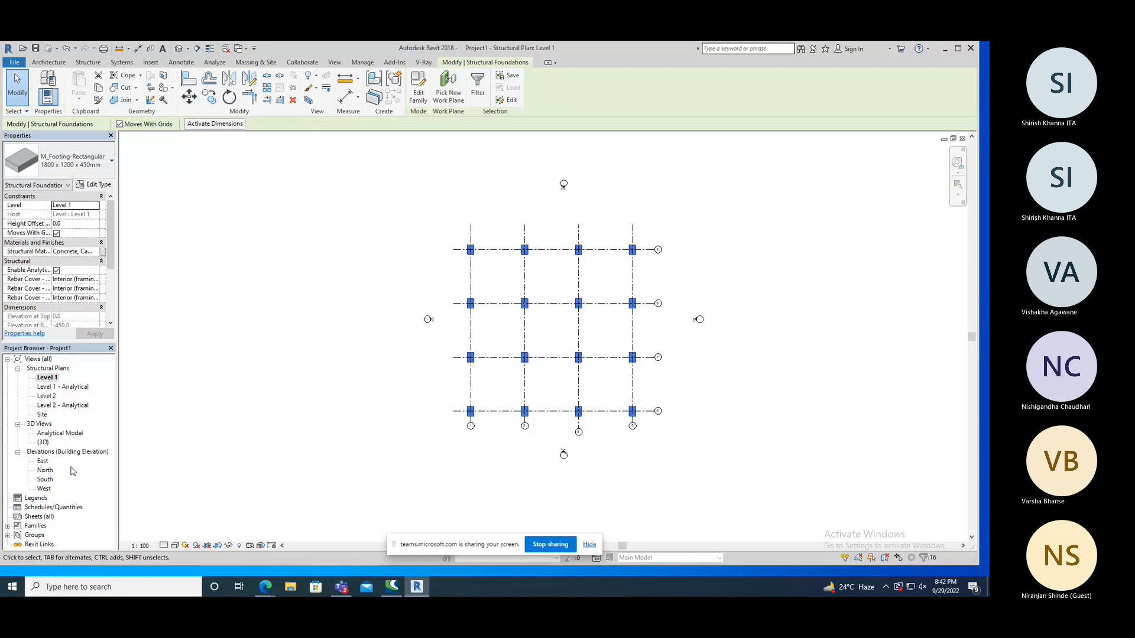
# Open the East elevation and set the elevation of Level 2 to 4000.
pyautogui.doubleClick(44, 461)
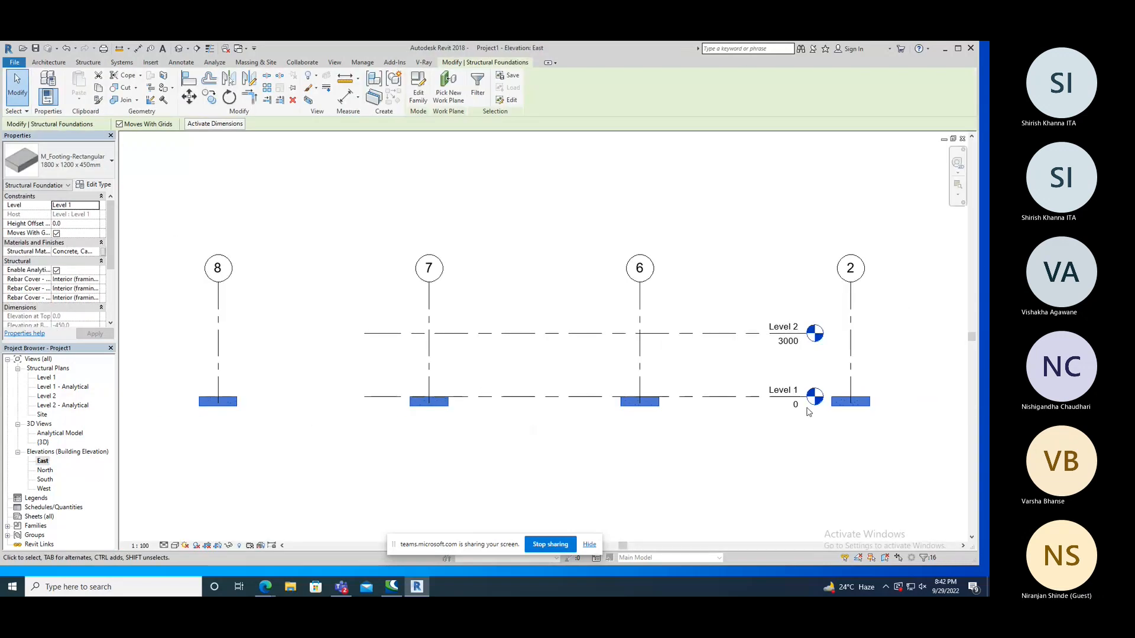
pyautogui.click(785, 352)
pyautogui.click(778, 344)
pyautogui.write('4000')
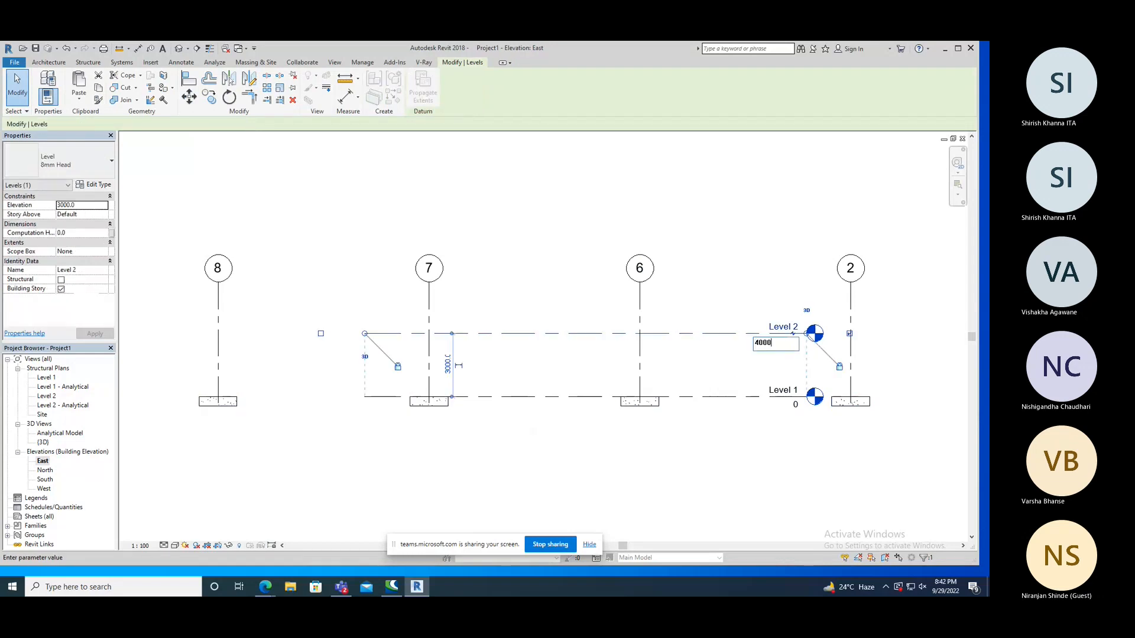
pyautogui.press('Return')
pyautogui.click(717, 383)
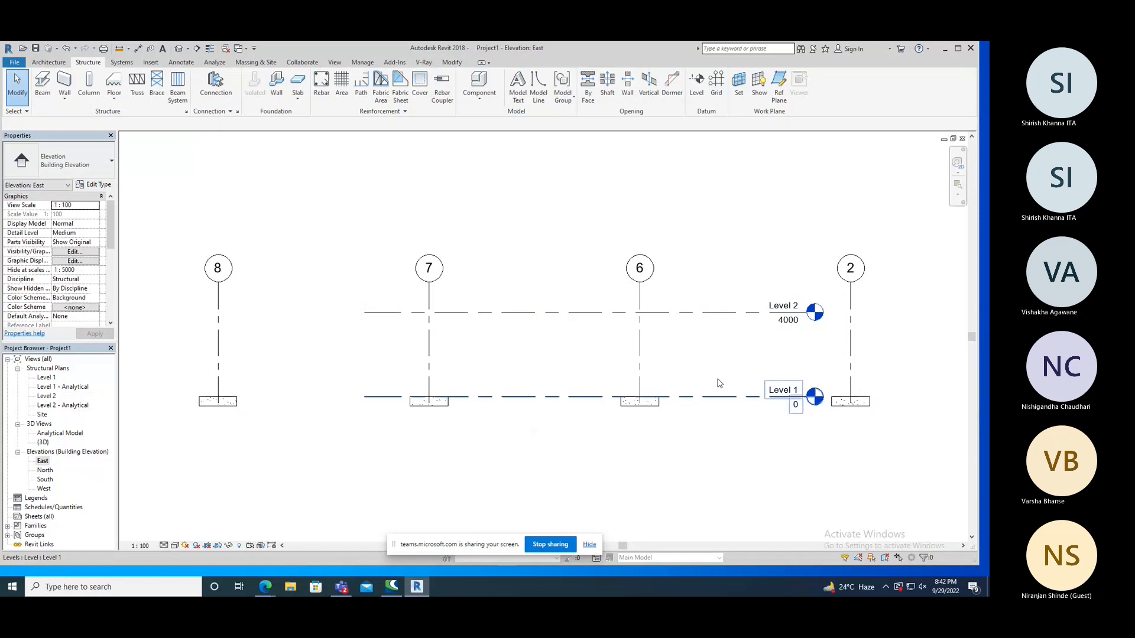
pyautogui.click(696, 86)
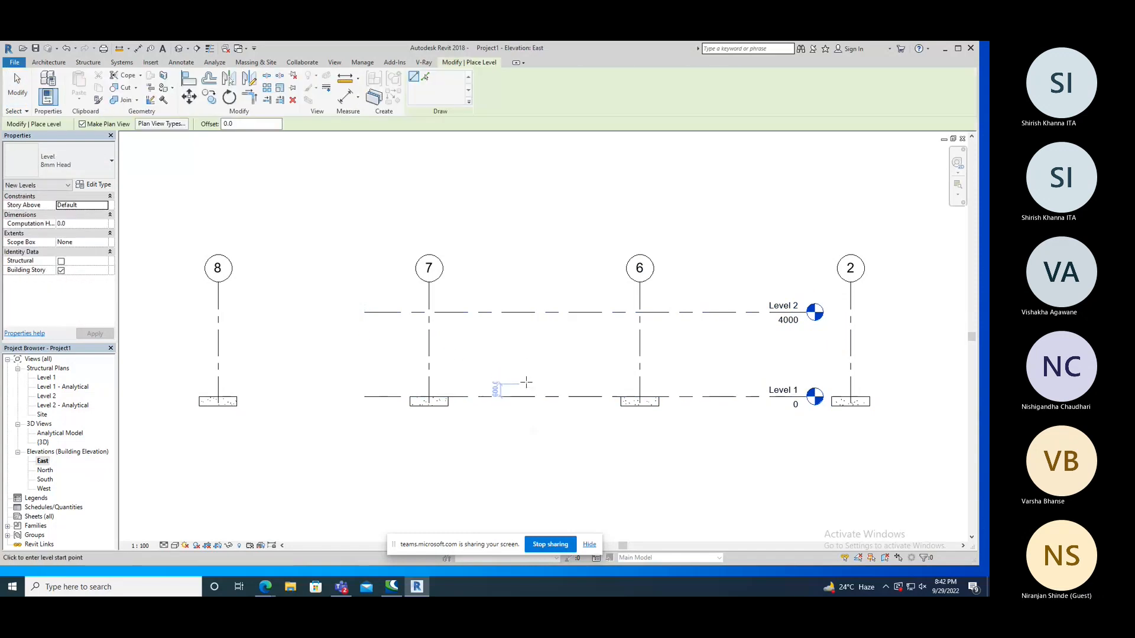
pyautogui.write('4500')
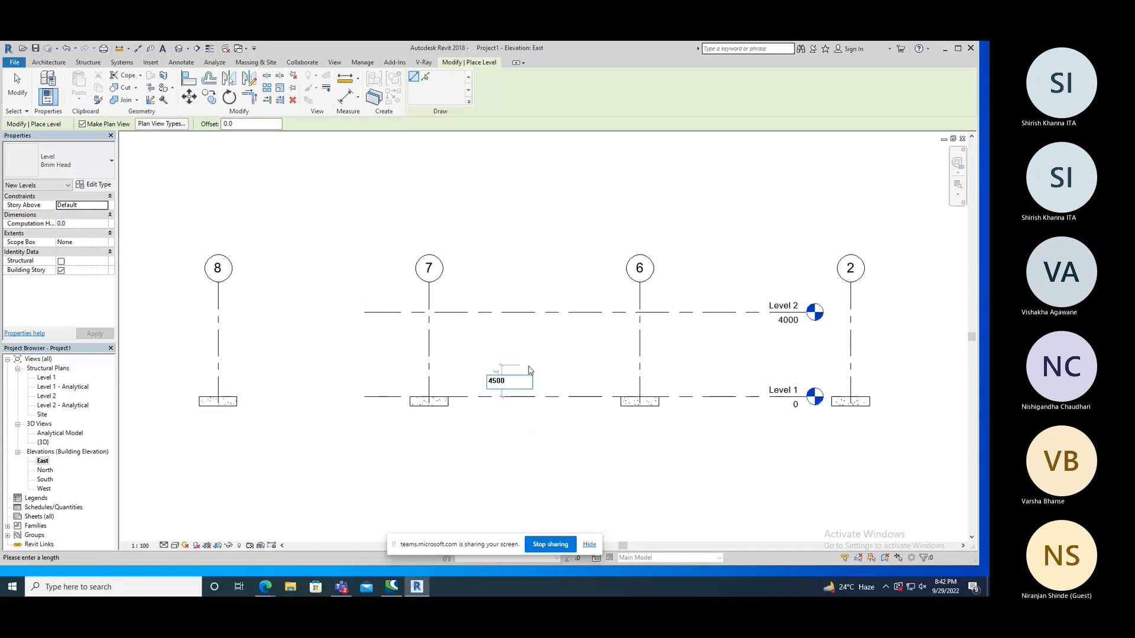
pyautogui.press('Return')
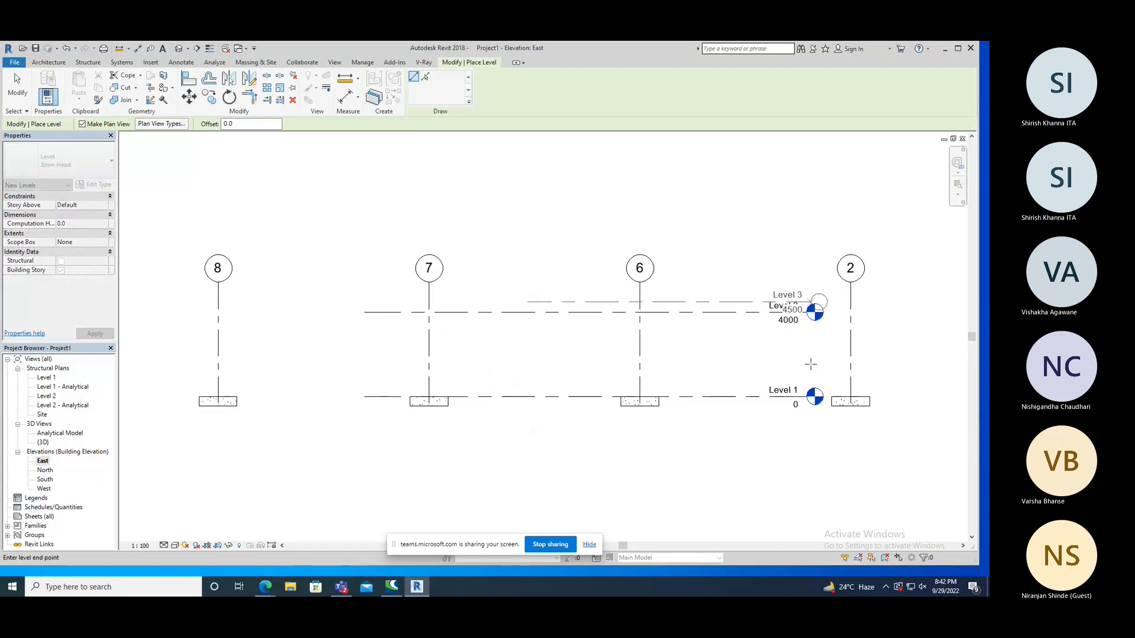
pyautogui.rightClick(755, 358)
pyautogui.click(792, 366)
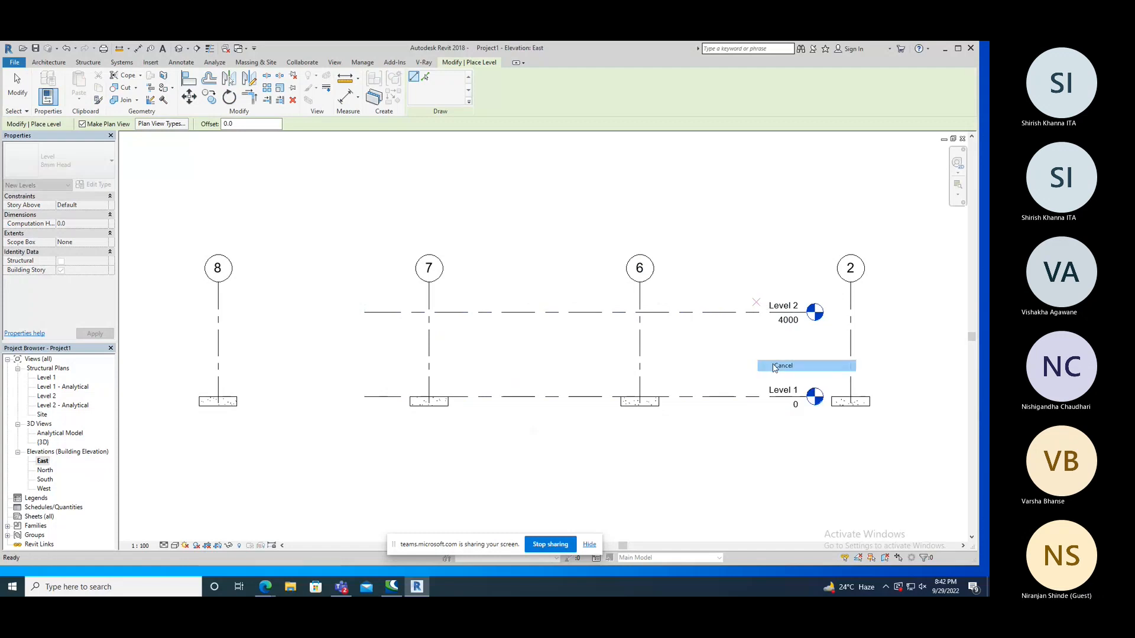
# Draw a new level 450 mm above Level 1, running from left of grid 6 to beyond grid 2, and end the command.
pyautogui.click(576, 370)
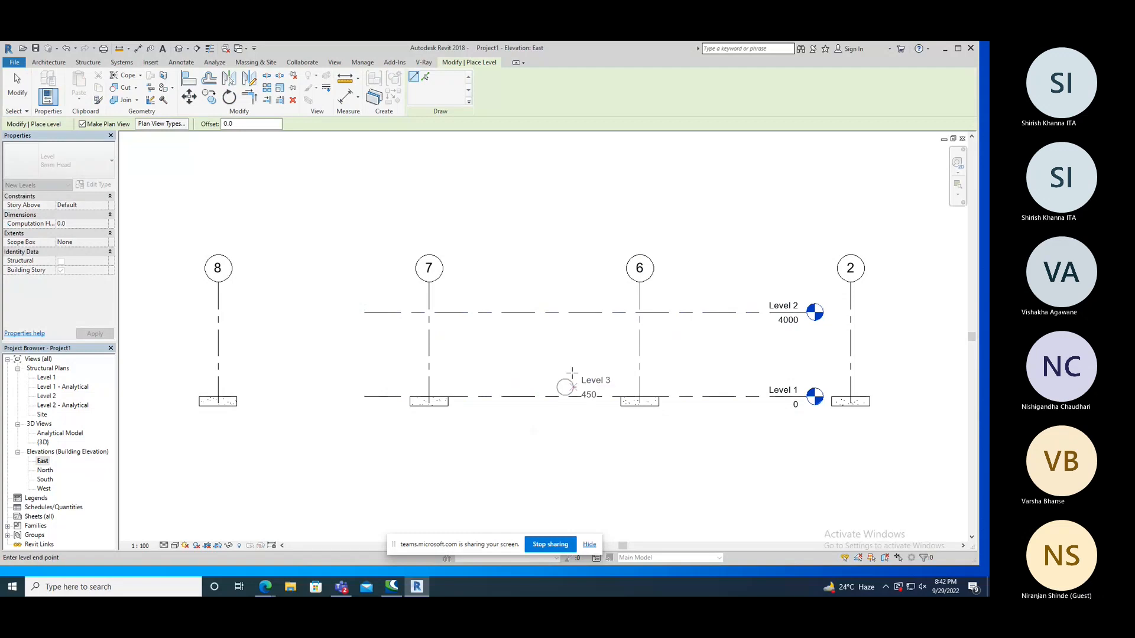
pyautogui.click(915, 388)
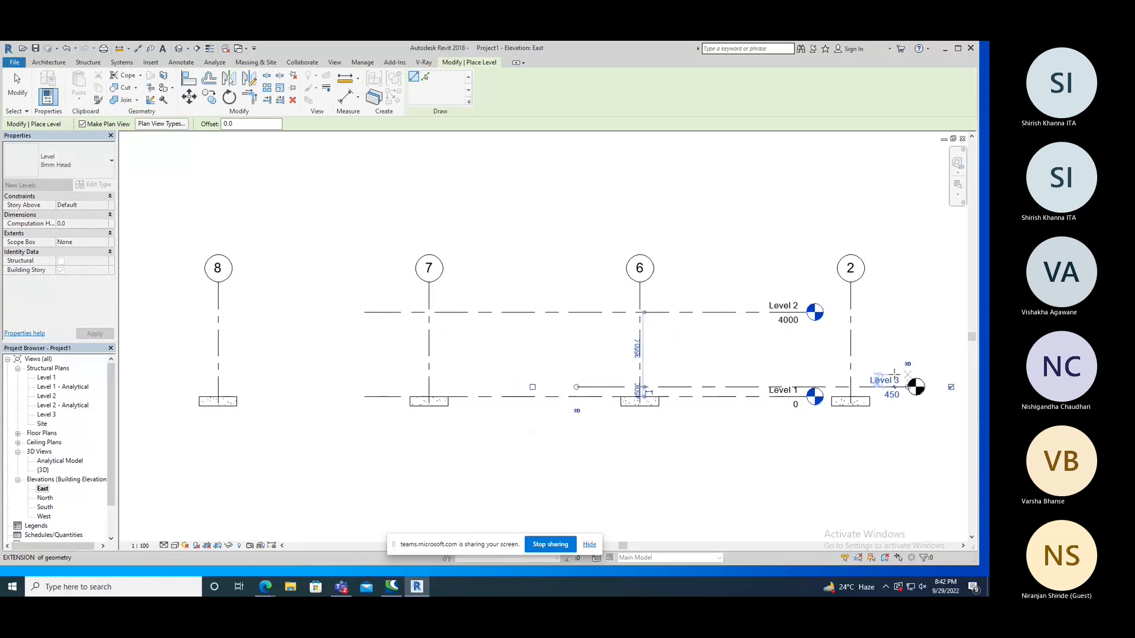
pyautogui.rightClick(597, 253)
pyautogui.click(609, 259)
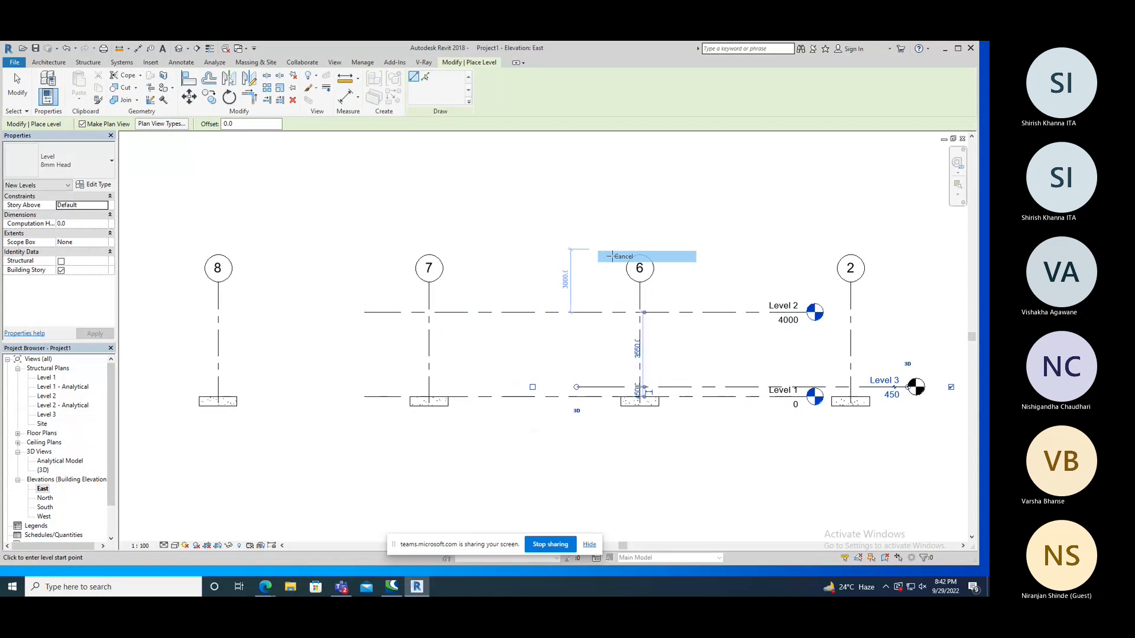
pyautogui.rightClick(513, 225)
pyautogui.click(526, 236)
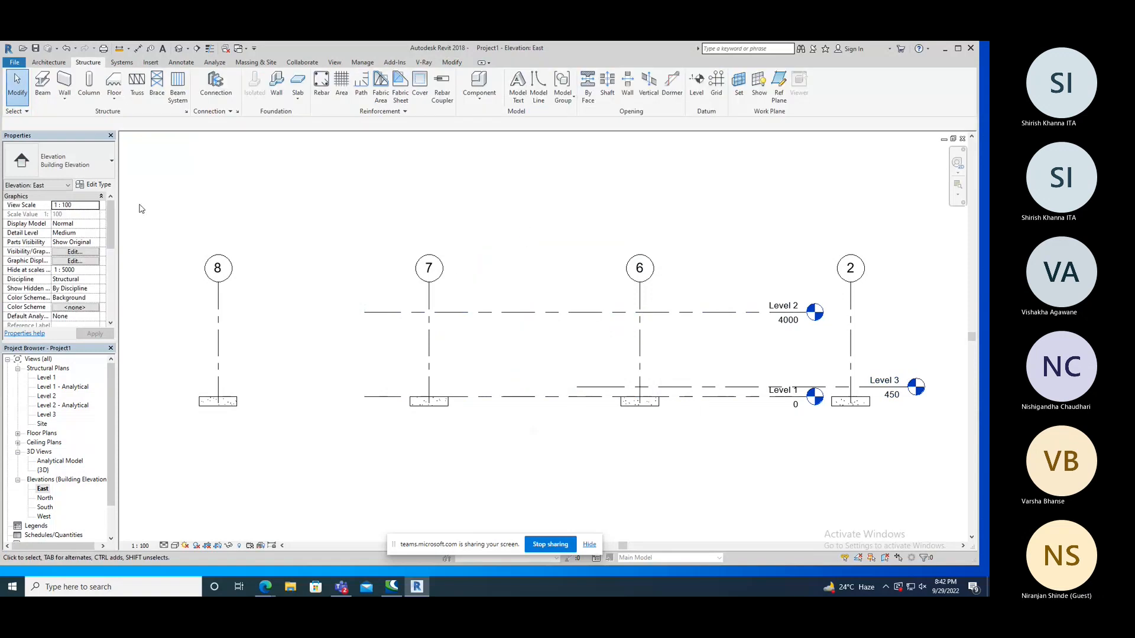
# Open the Level 1 structural plan and review the structural column types available for placement.
pyautogui.doubleClick(47, 378)
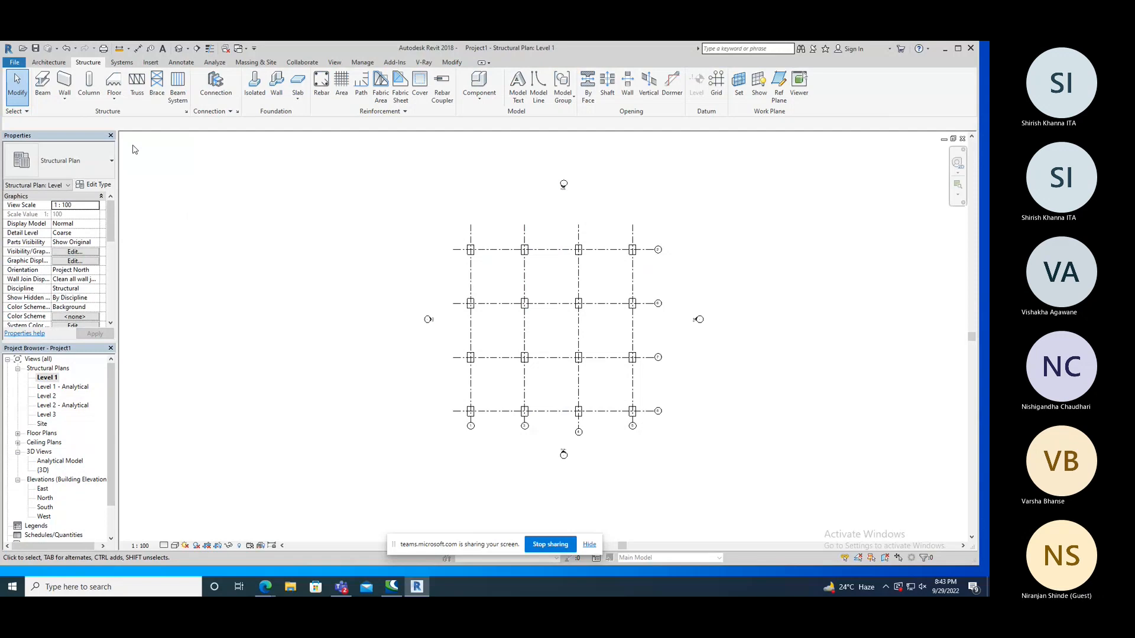
pyautogui.click(98, 95)
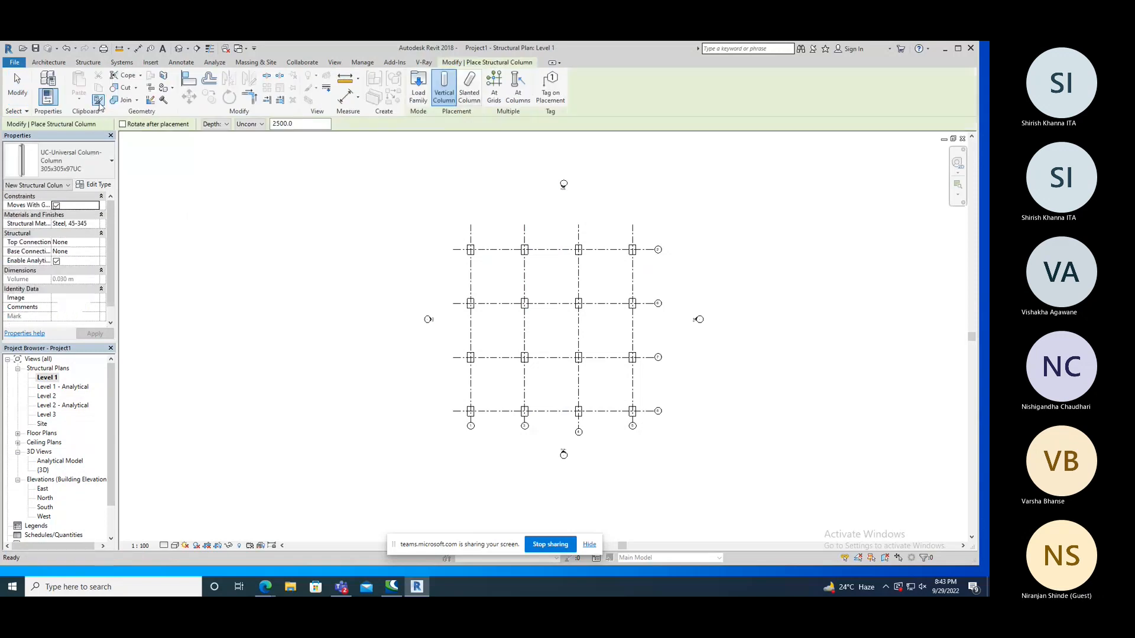
pyautogui.click(96, 166)
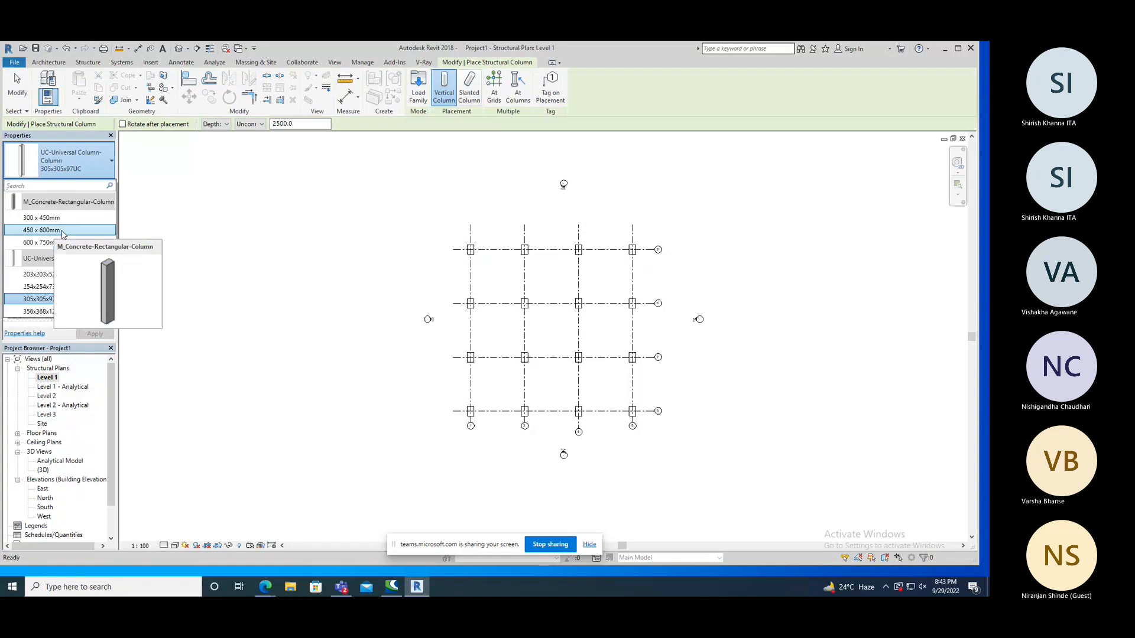
pyautogui.click(169, 234)
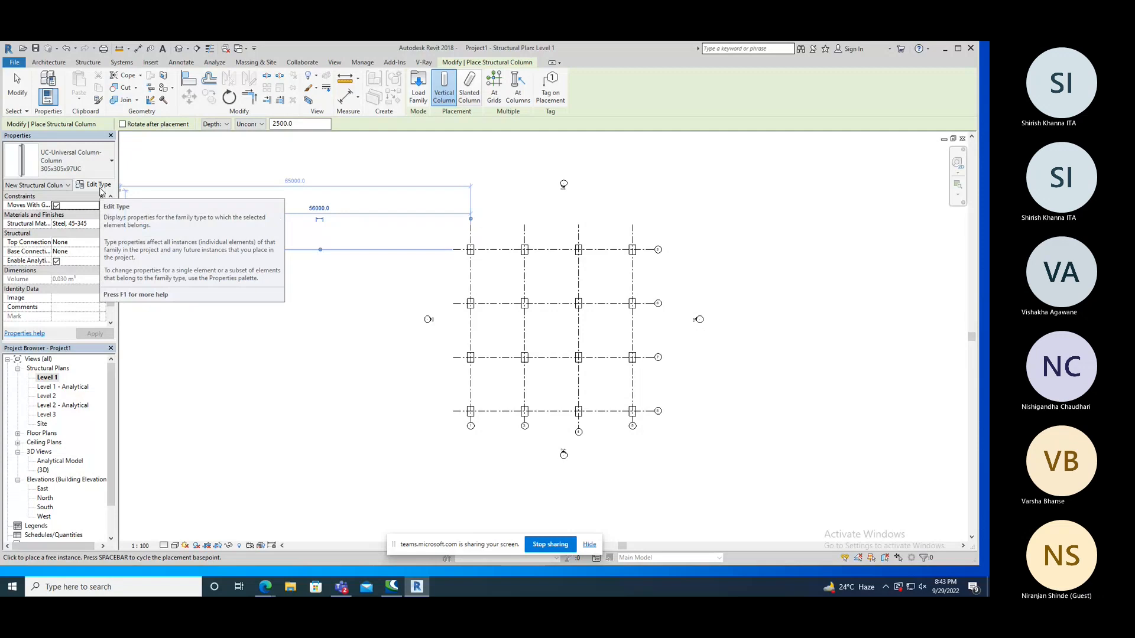
pyautogui.press('Escape')
pyautogui.press('Escape')
pyautogui.moveTo(208, 198); pyautogui.dragTo(157, 275)
pyautogui.press('Escape')
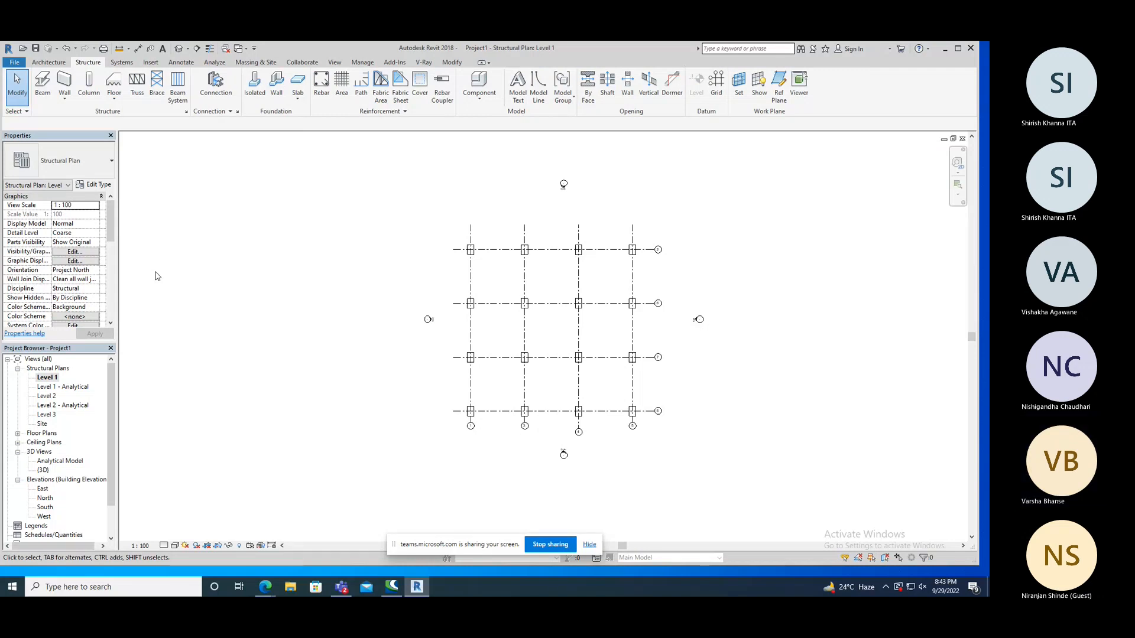
# Start a structural column and choose the M_Concrete-Rectangular-Column family, 300 x 450mm, in its type properties.
pyautogui.click(89, 88)
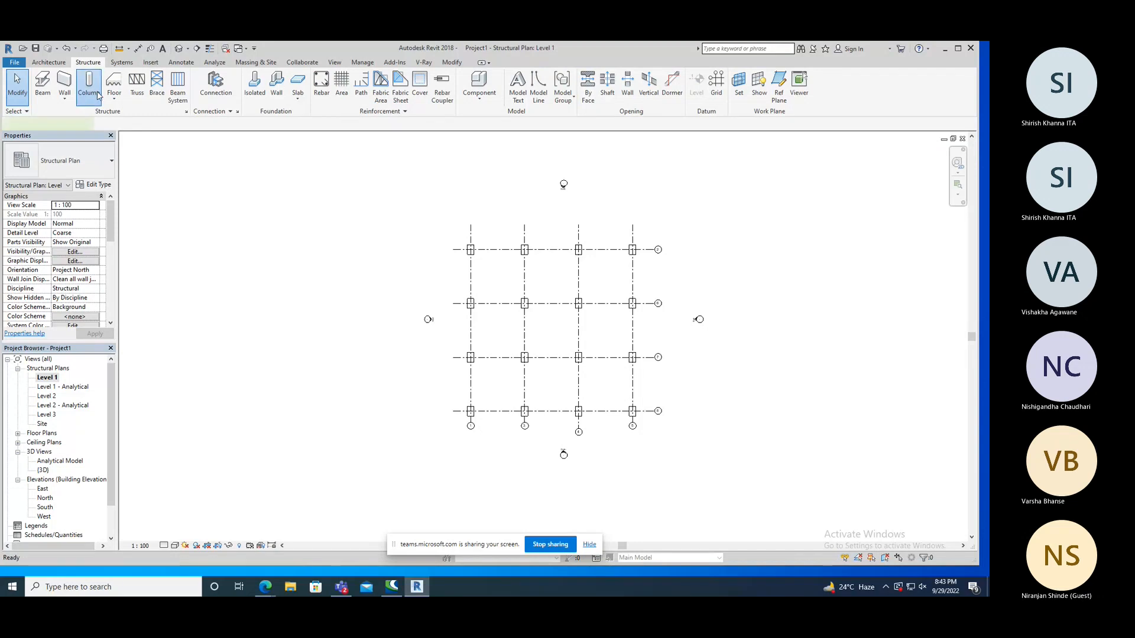
pyautogui.click(97, 185)
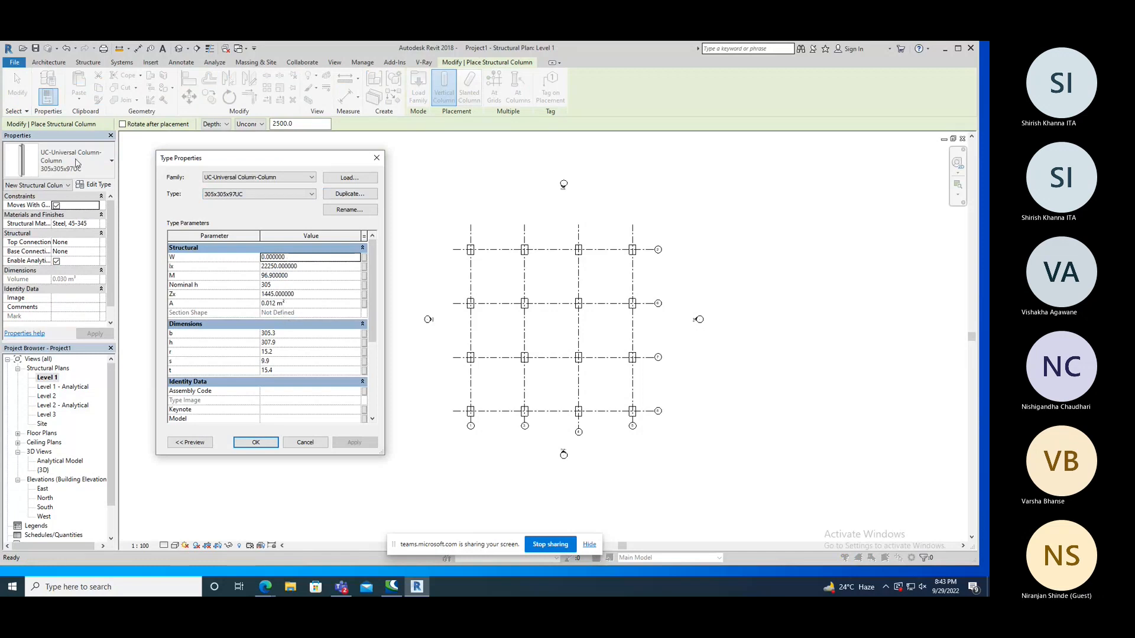
pyautogui.click(267, 179)
pyautogui.click(266, 187)
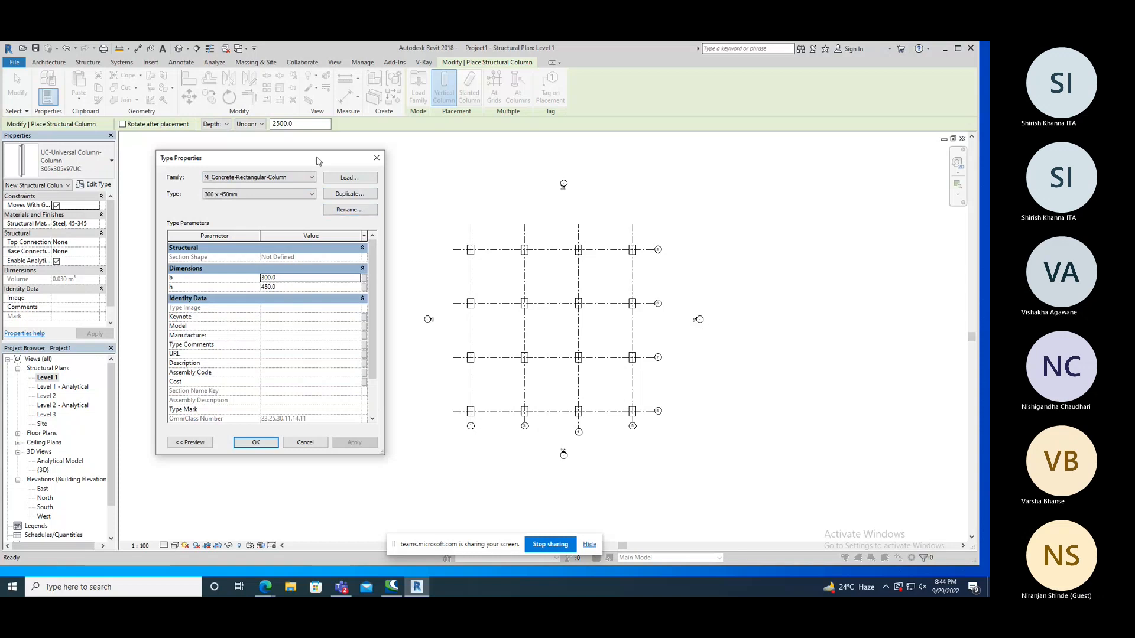
pyautogui.moveTo(318, 161); pyautogui.dragTo(338, 154)
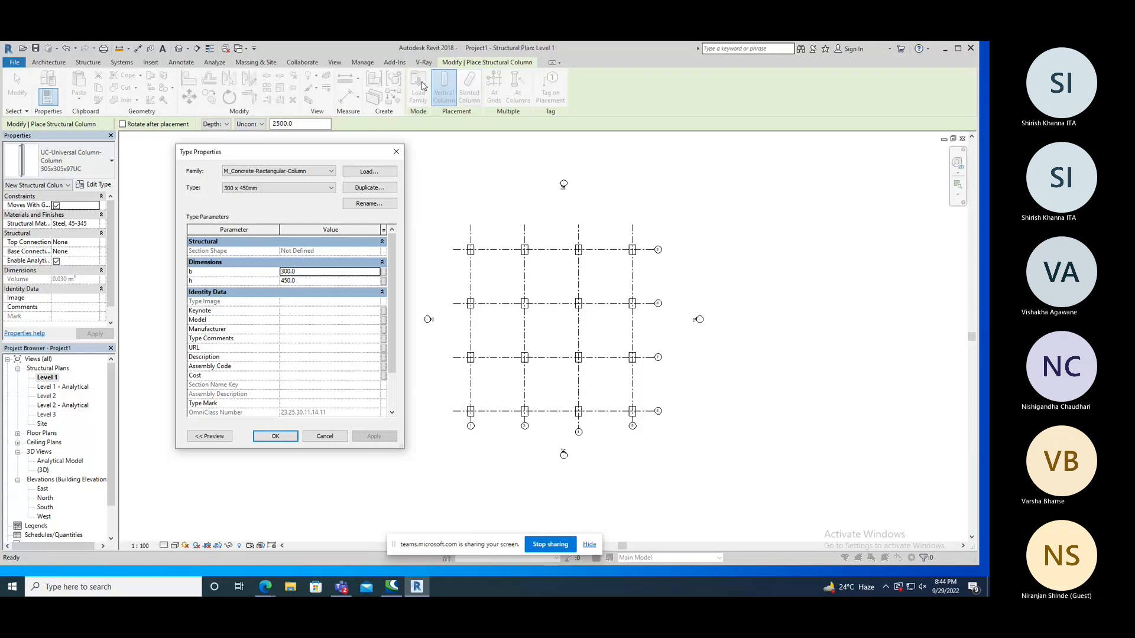
# Browse from the column's type properties to the Concrete folder of the Structural Columns family library.
pyautogui.click(370, 172)
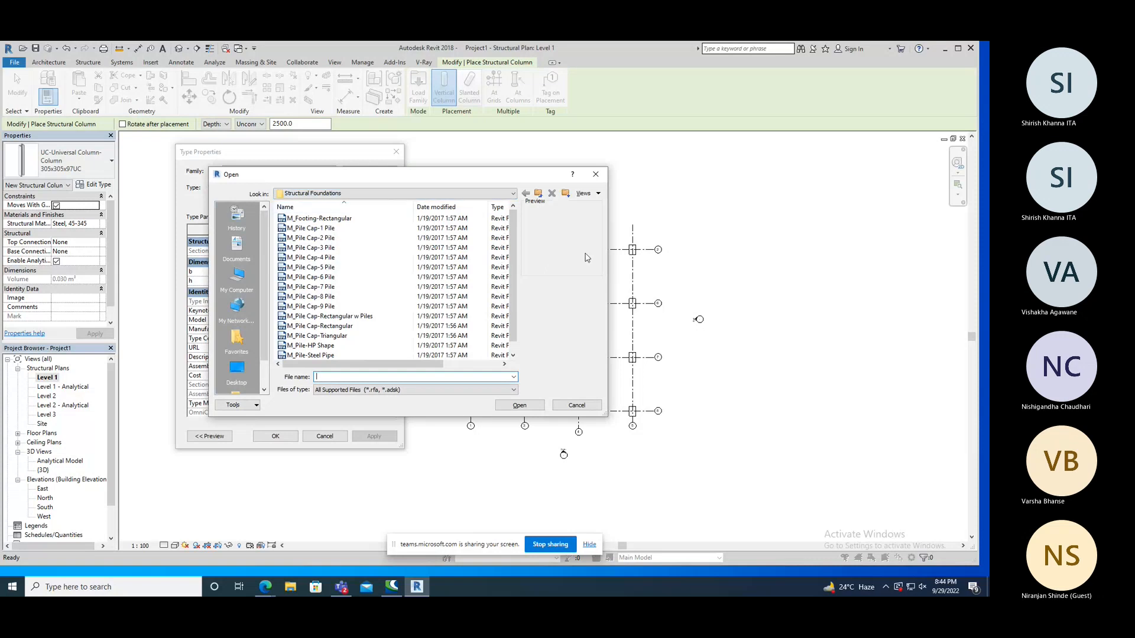
pyautogui.click(538, 194)
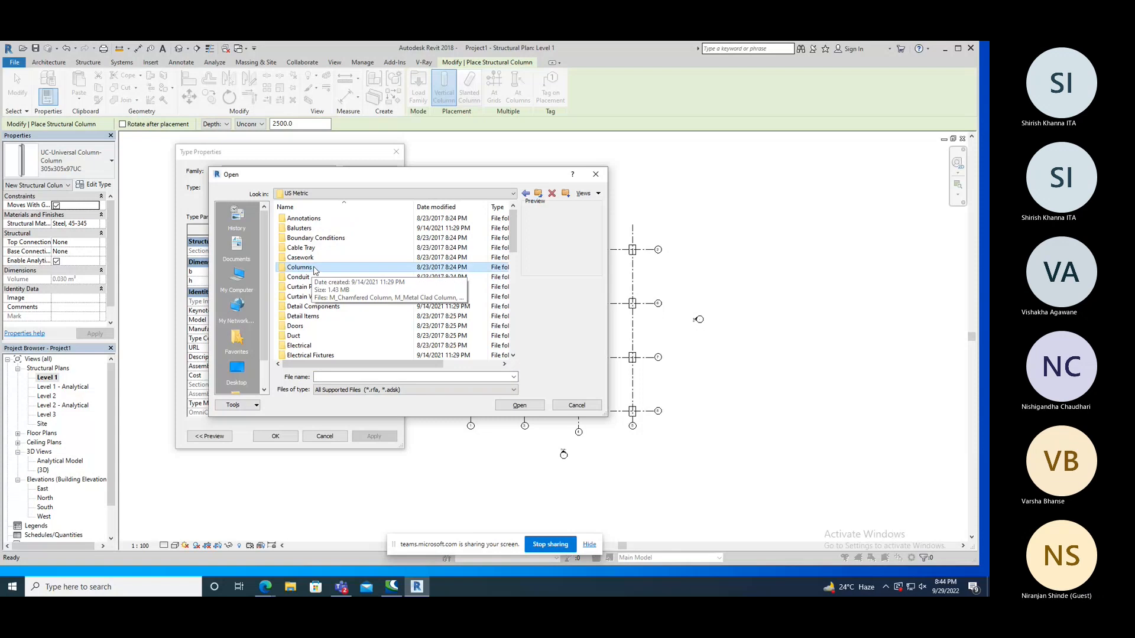
pyautogui.scroll(-8, 331, 301)
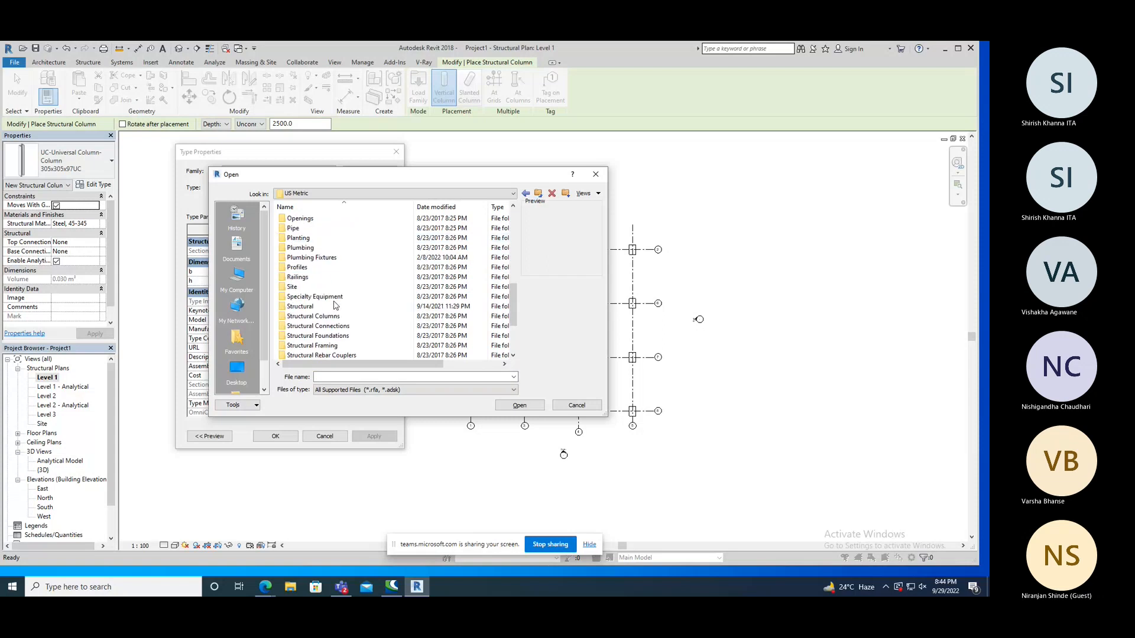
pyautogui.scroll(-1, 334, 305)
pyautogui.doubleClick(318, 287)
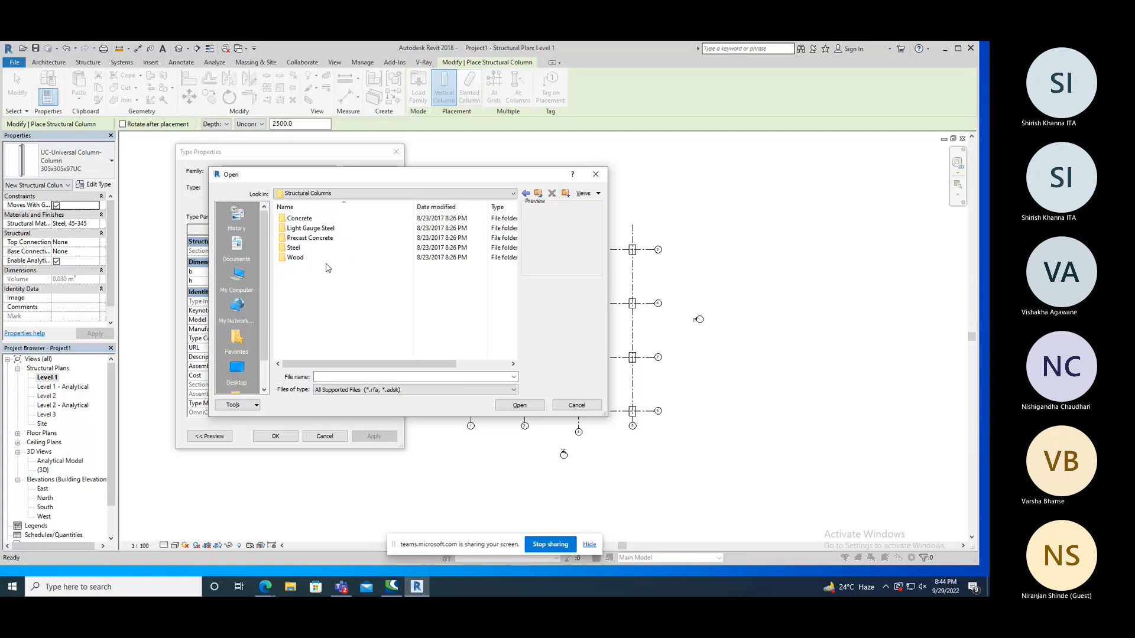
pyautogui.doubleClick(299, 219)
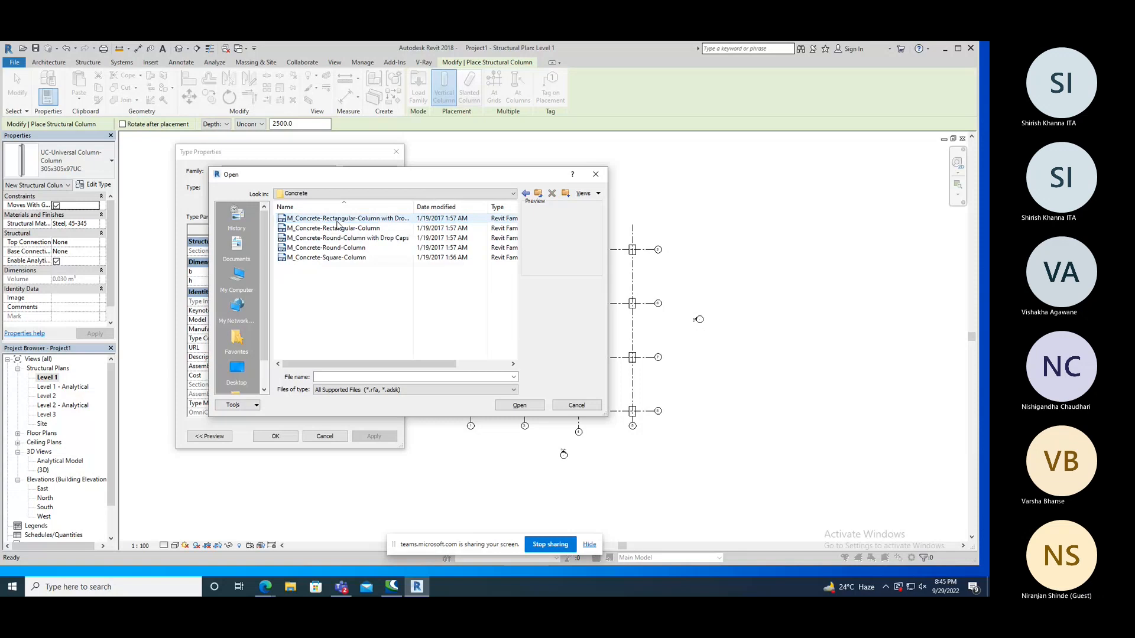
# Preview the rectangular, round and square concrete column families, including the versions with drop caps.
pyautogui.click(337, 221)
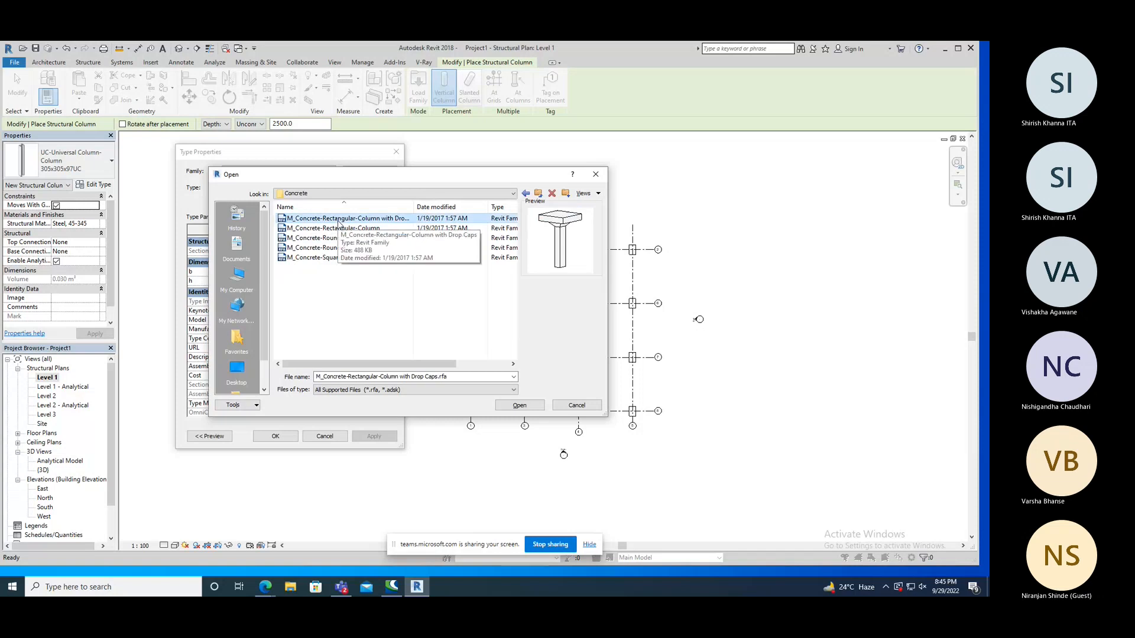
pyautogui.click(341, 229)
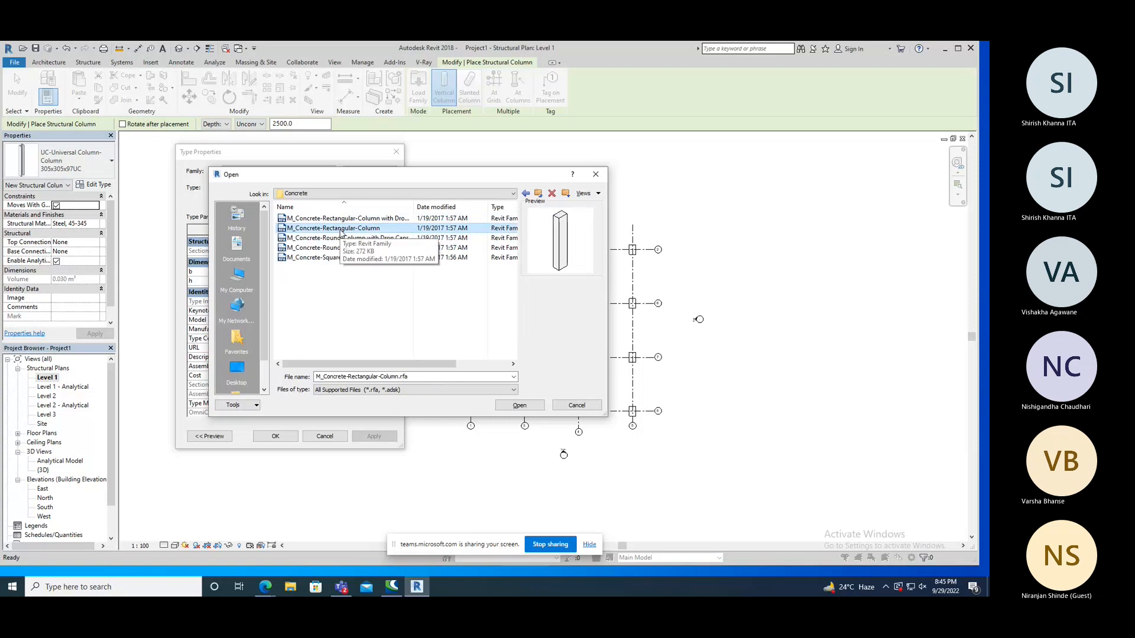
pyautogui.click(341, 238)
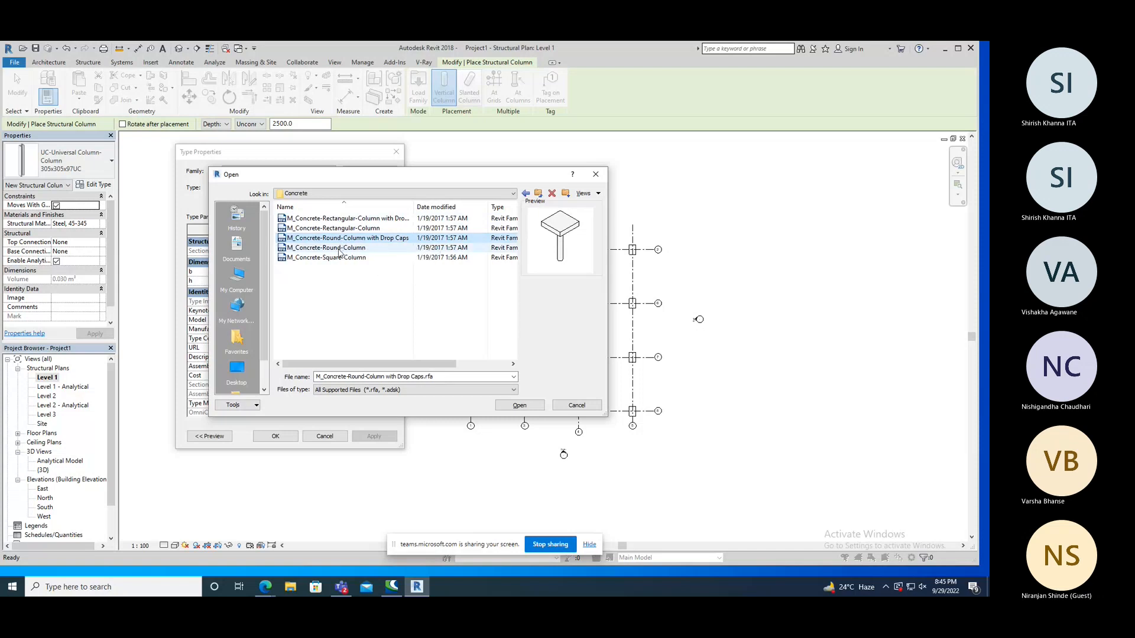
pyautogui.click(339, 251)
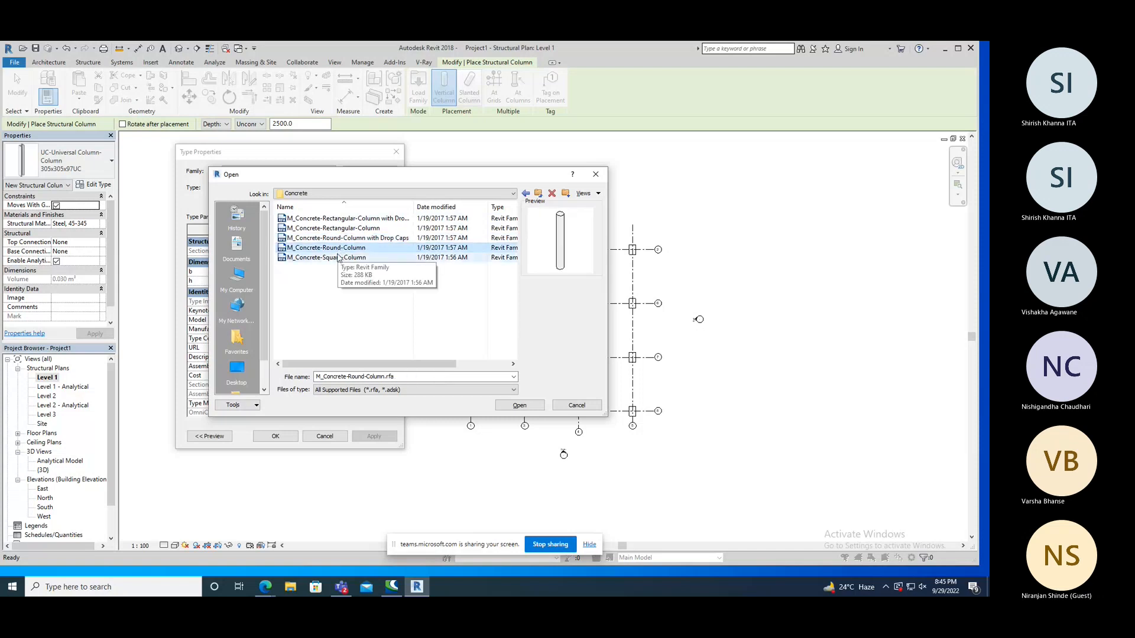
pyautogui.click(339, 259)
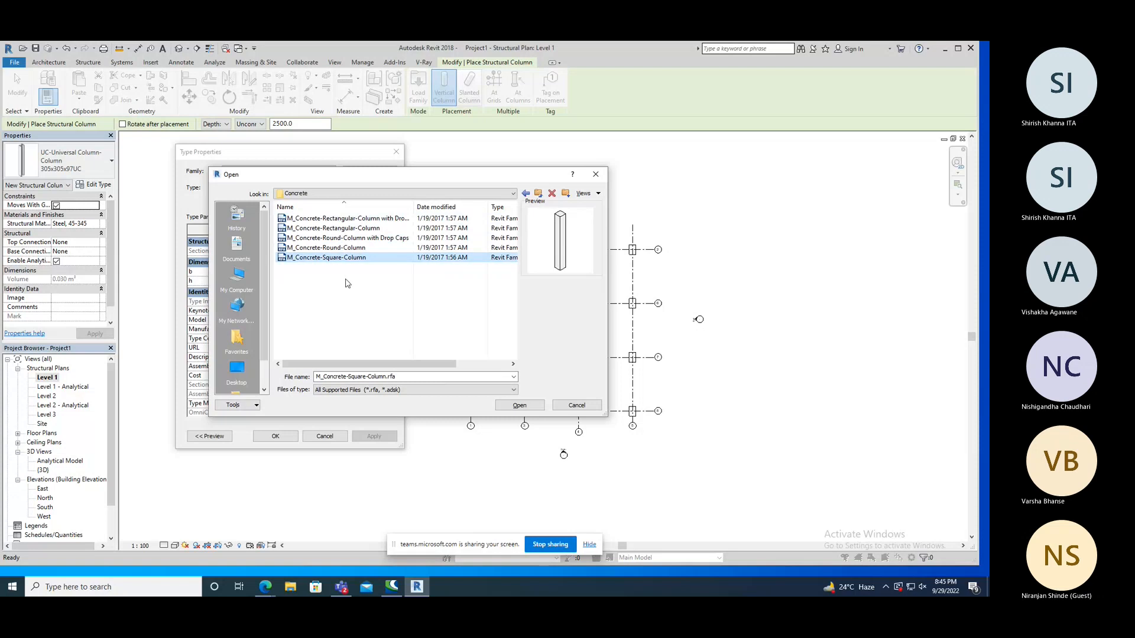
pyautogui.click(346, 283)
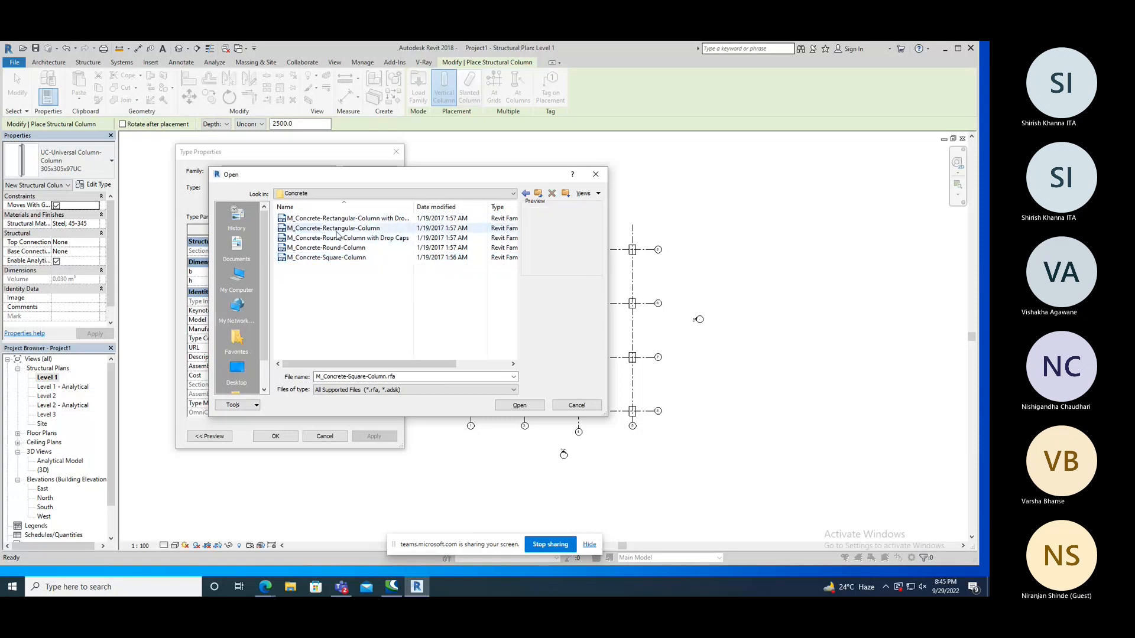
# Try to load M_Concrete-Square-Column through the type properties, check the available column types and end the column command.
pyautogui.click(346, 229)
pyautogui.click(347, 238)
pyautogui.click(345, 247)
pyautogui.click(344, 257)
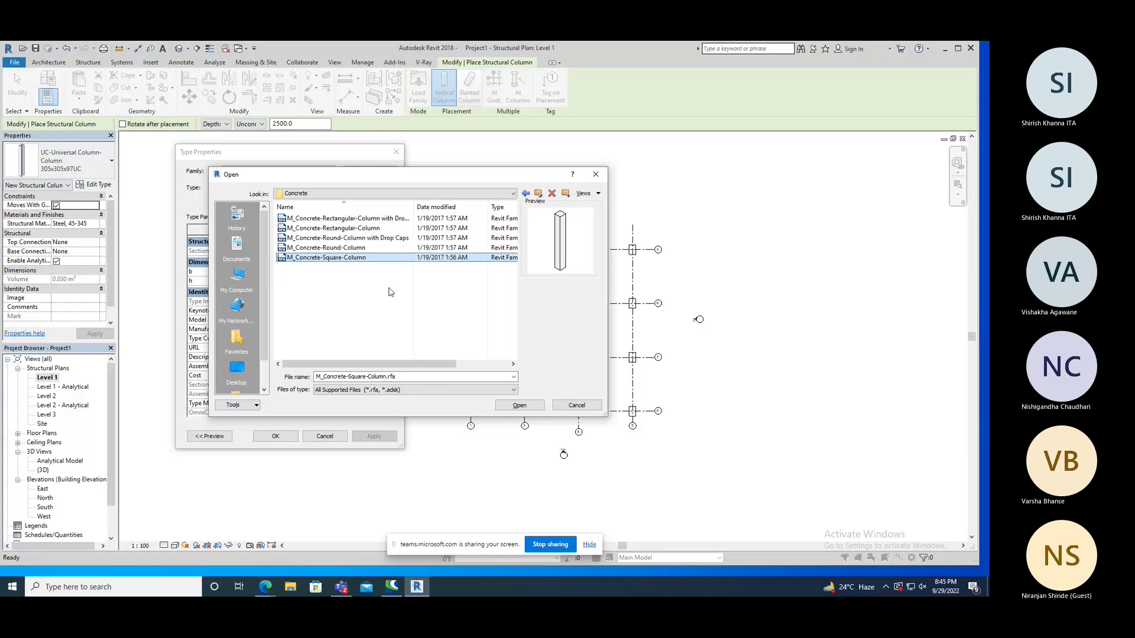
pyautogui.click(519, 405)
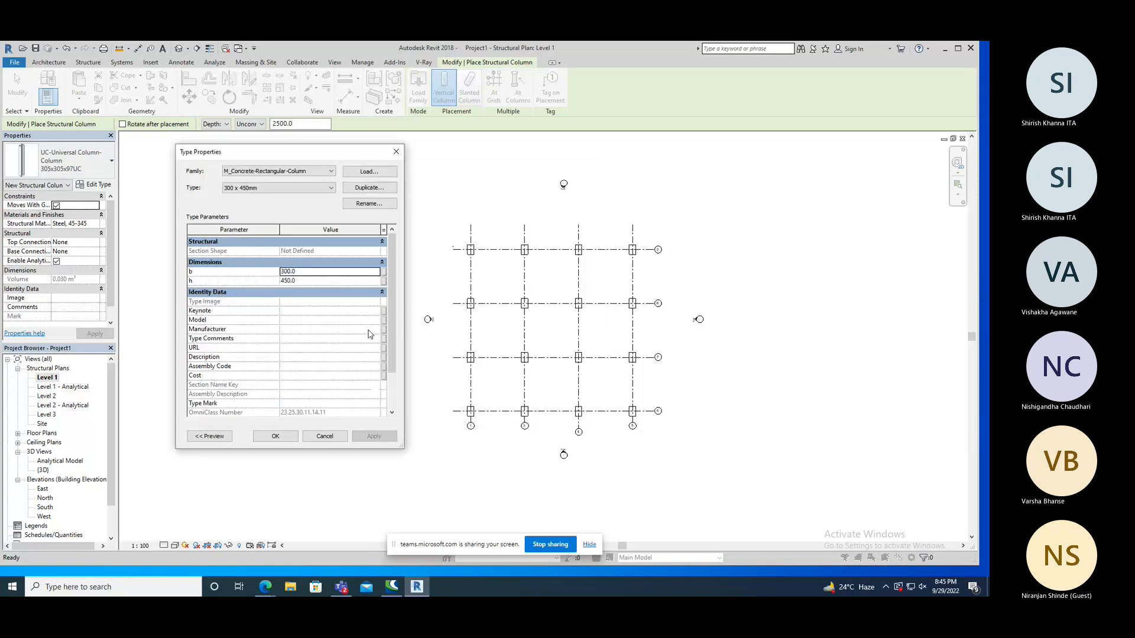
pyautogui.click(396, 152)
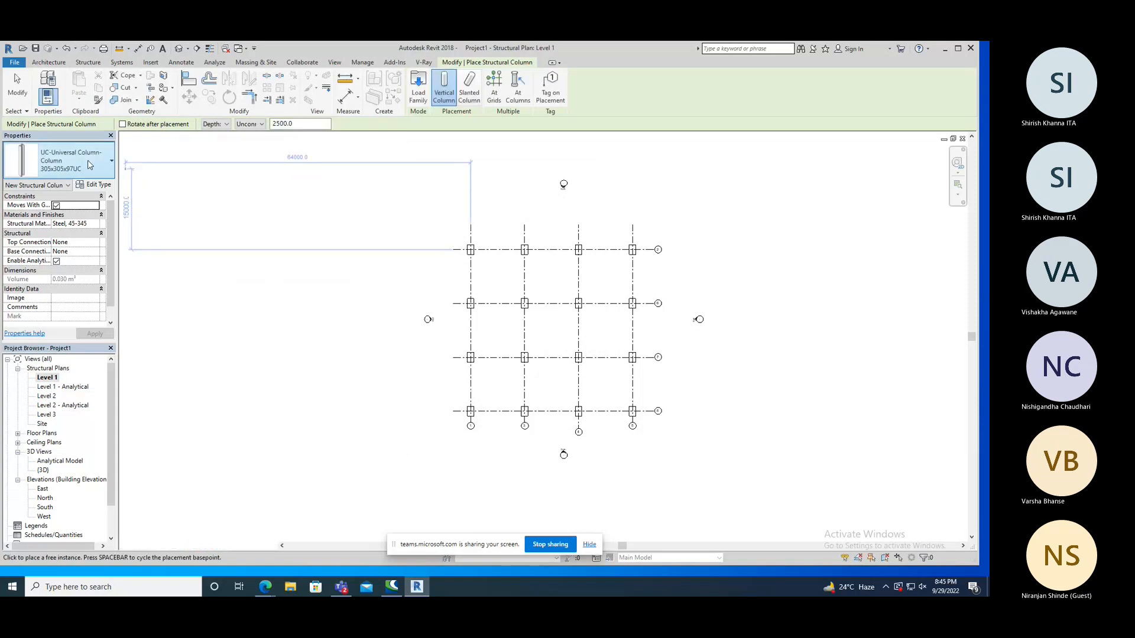
pyautogui.click(89, 165)
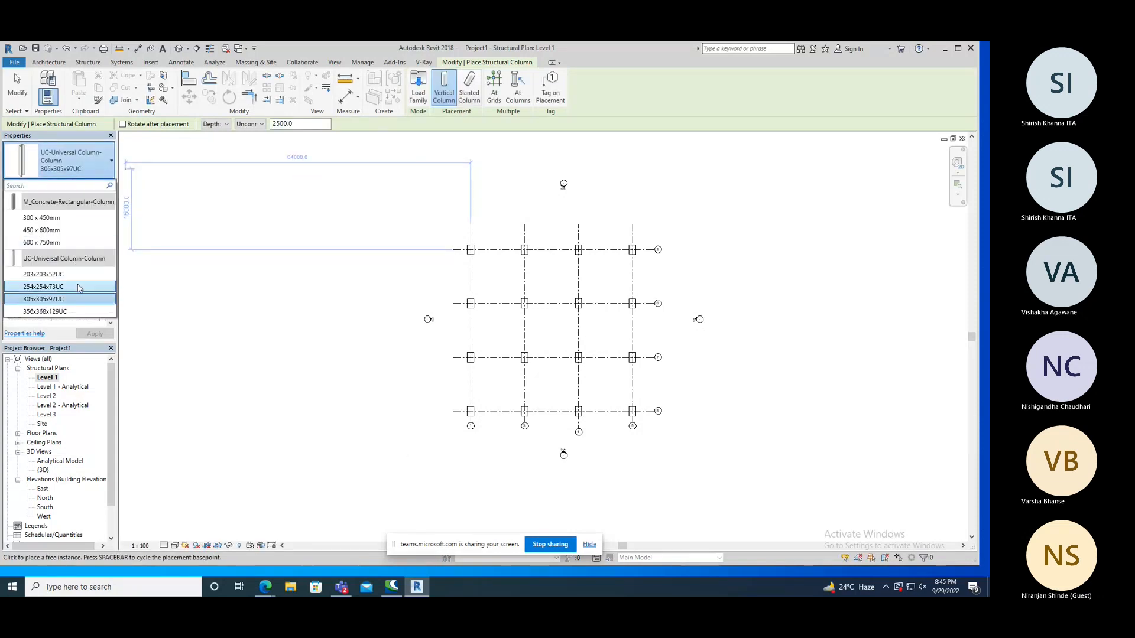
pyautogui.rightClick(172, 237)
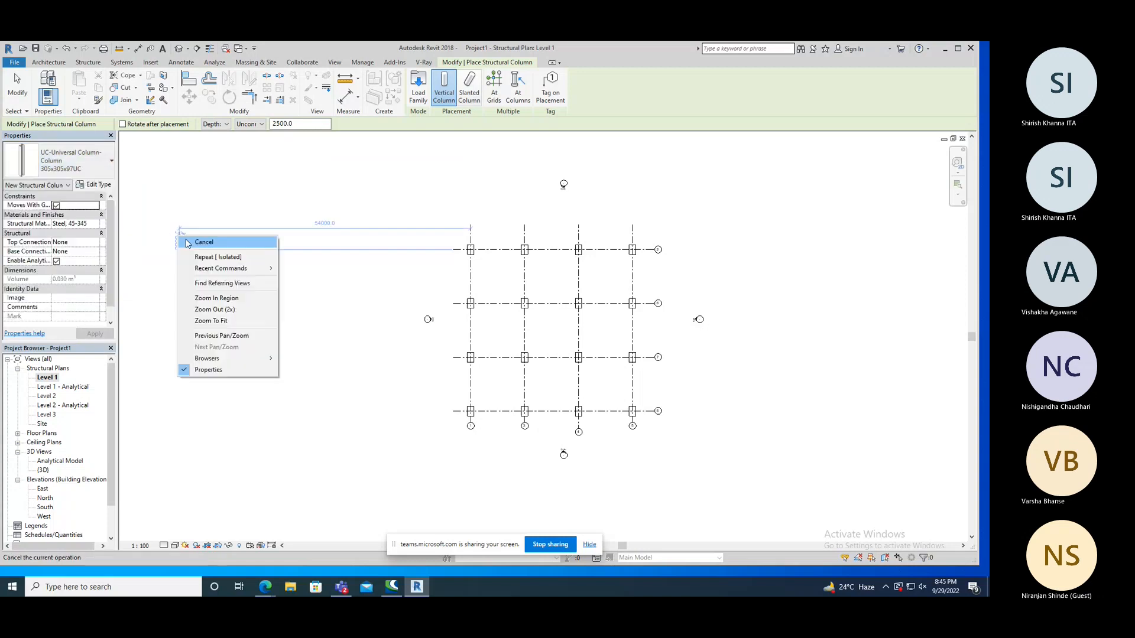
pyautogui.click(185, 240)
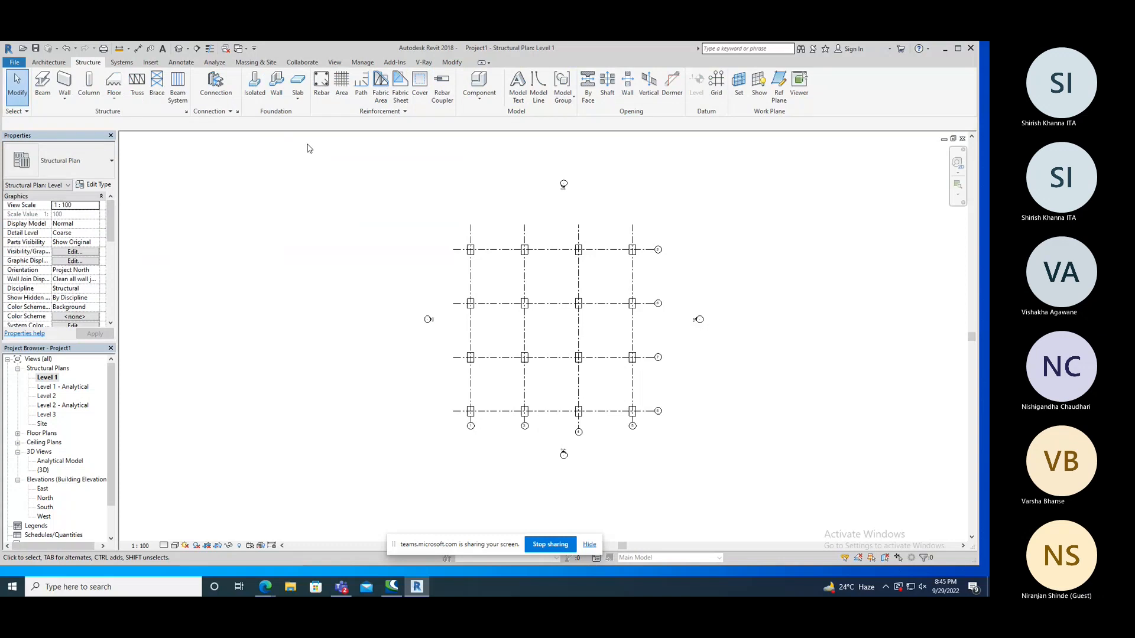
# Restart the structural column and load all five concrete column families, overwriting the existing version of M_Concrete-Rectangular-Column.
pyautogui.click(89, 82)
pyautogui.click(418, 89)
pyautogui.moveTo(333, 281); pyautogui.dragTo(310, 217)
pyautogui.click(506, 403)
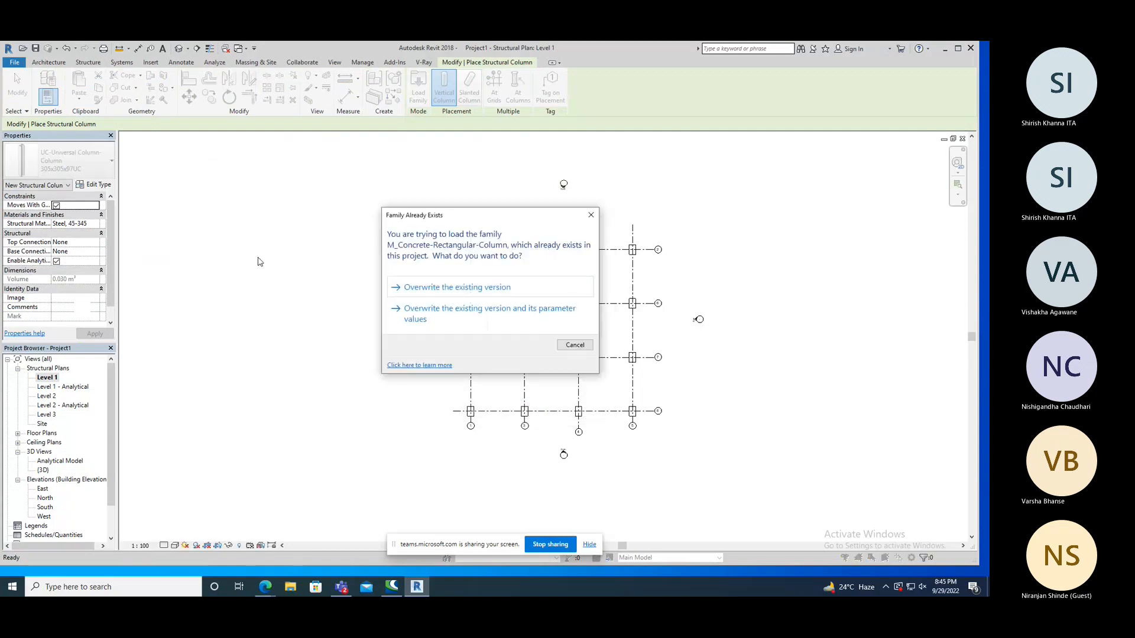
pyautogui.moveTo(460, 221); pyautogui.dragTo(337, 187)
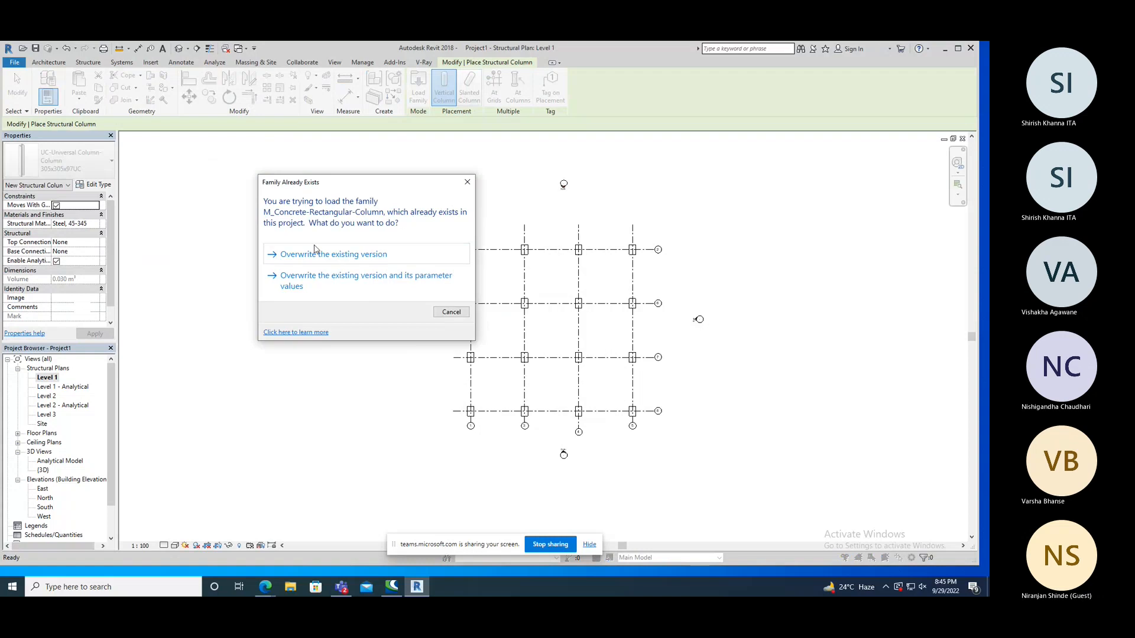
pyautogui.click(353, 260)
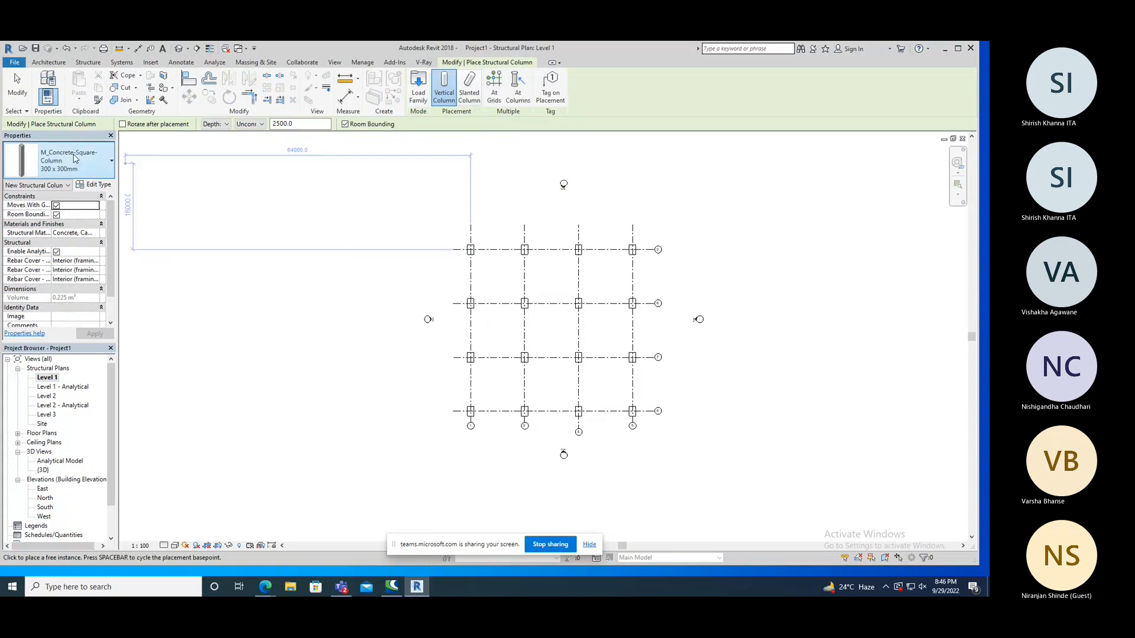
# Review the loaded column types and choose M_Concrete-Square-Column 450 x 450mm for placement.
pyautogui.click(71, 161)
pyautogui.moveTo(85, 337)
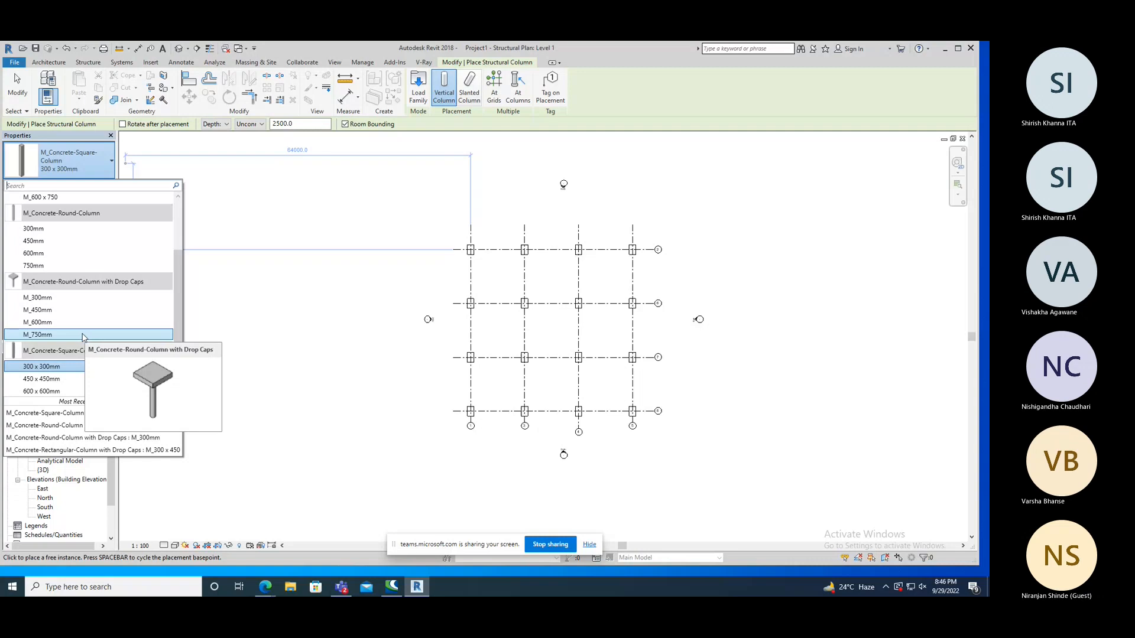
pyautogui.moveTo(179, 265); pyautogui.dragTo(179, 222)
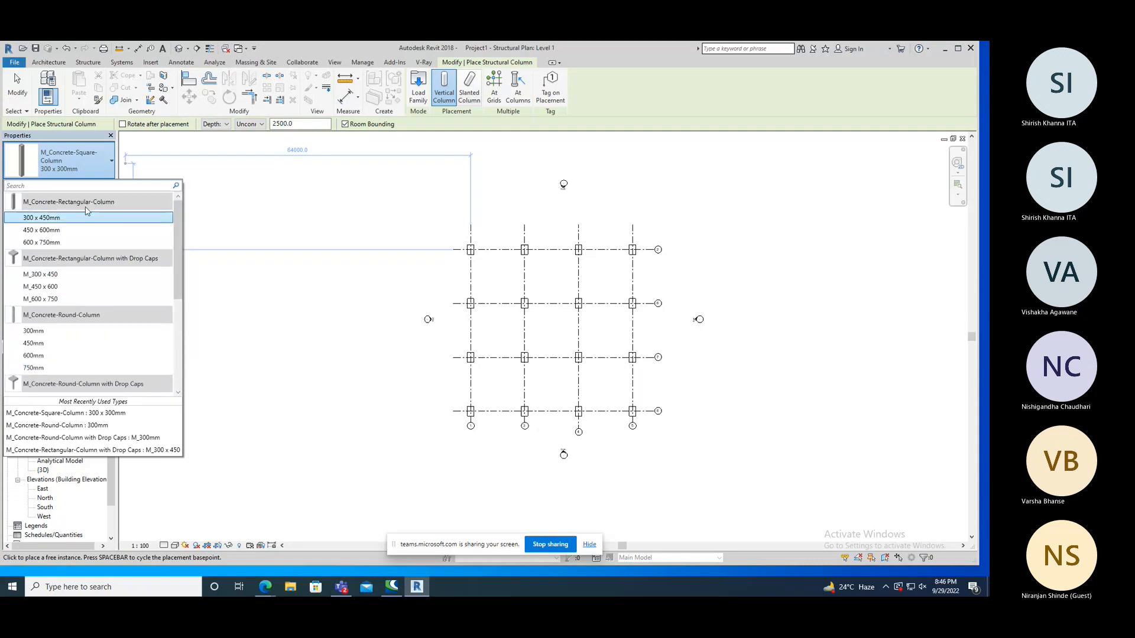
pyautogui.scroll(-1, 99, 337)
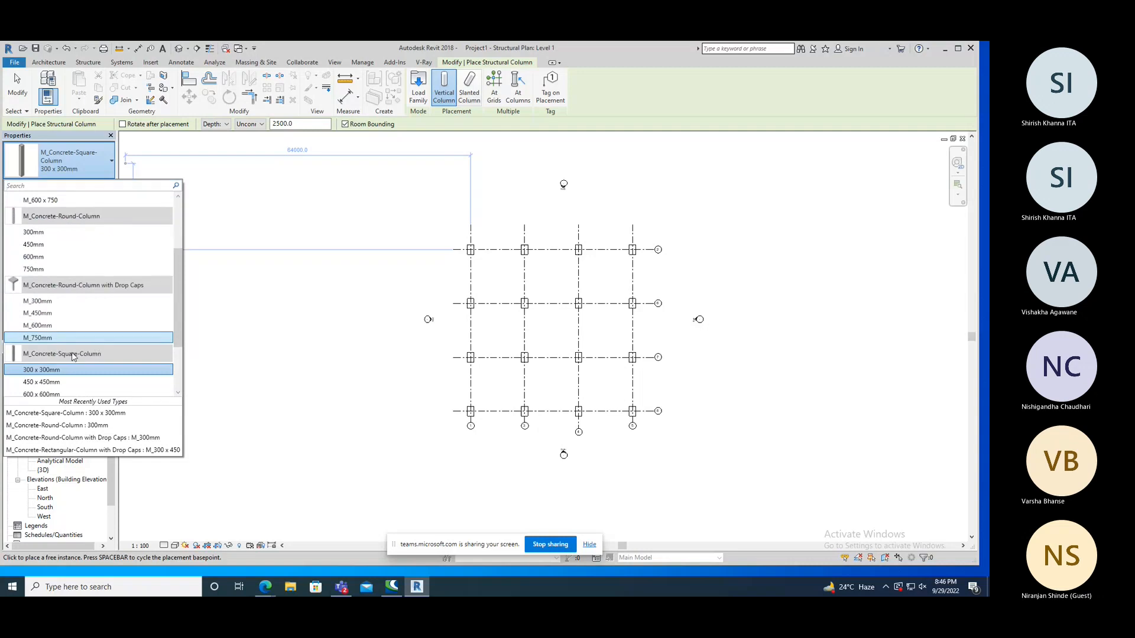
pyautogui.scroll(-1, 65, 340)
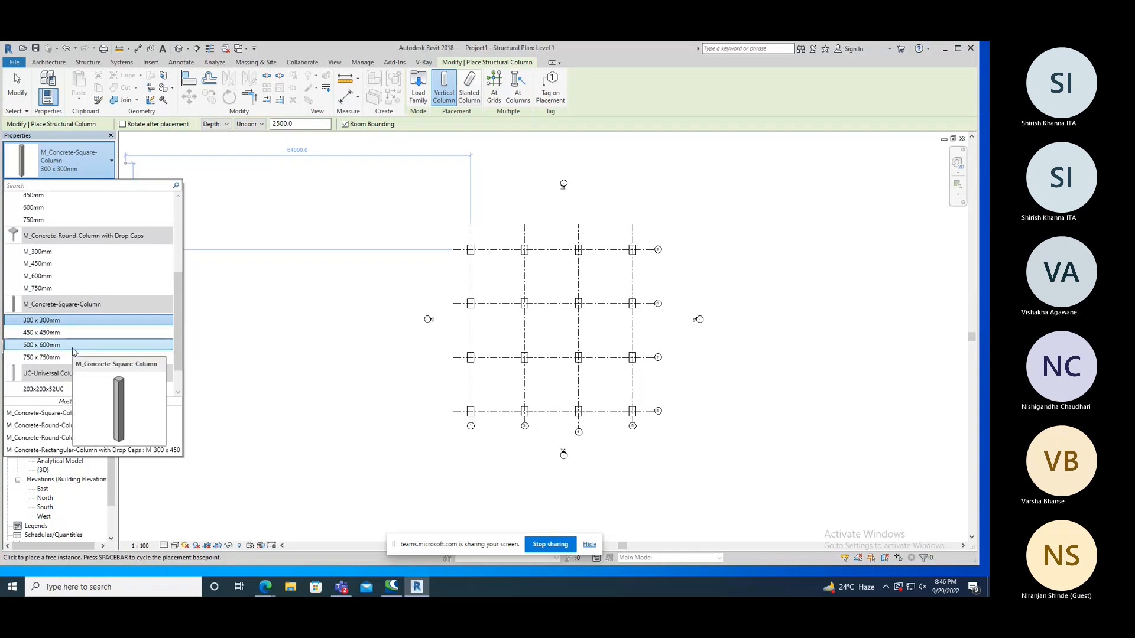
pyautogui.click(73, 335)
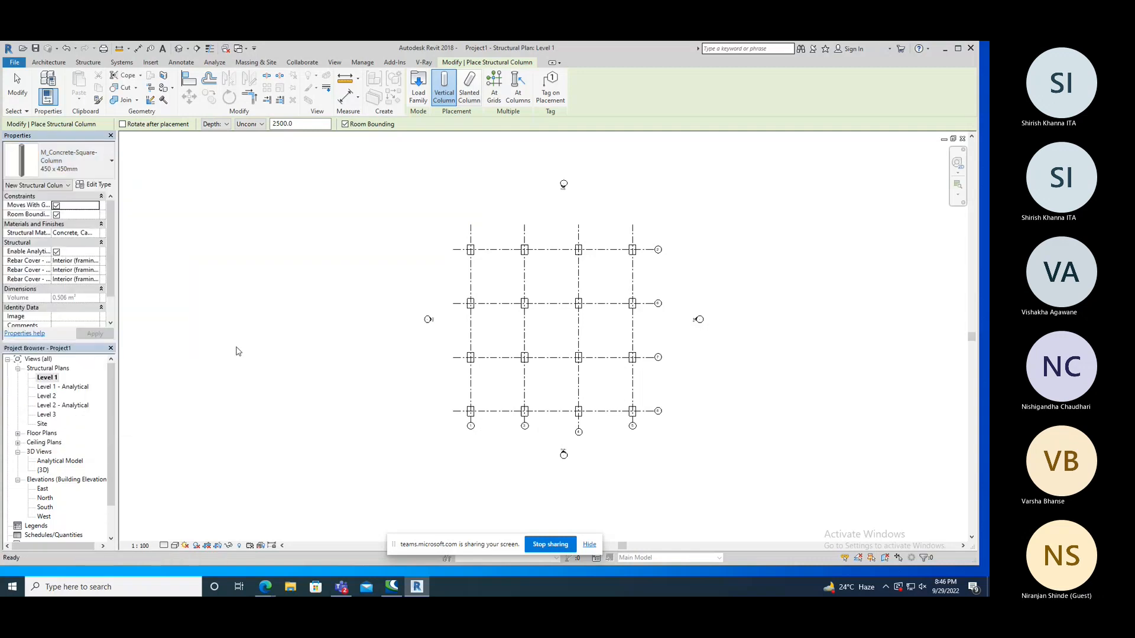
# Place the square column with a depth of 2500 at the intersection of grids 1 and 2, and dismiss the warning.
pyautogui.scroll(6, 471, 246)
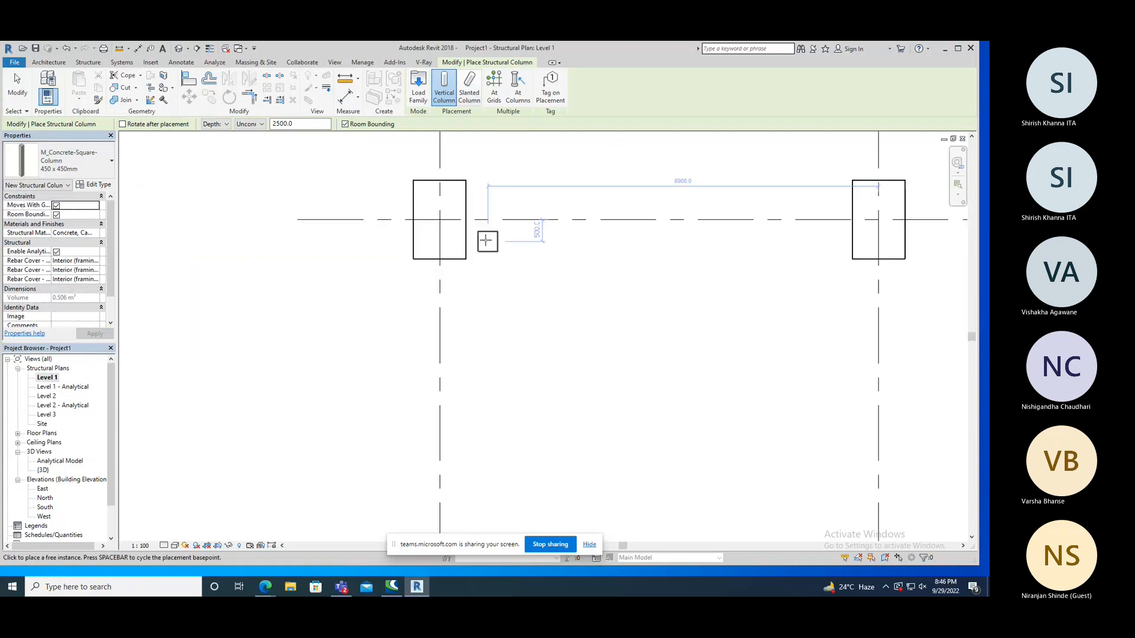
pyautogui.click(440, 220)
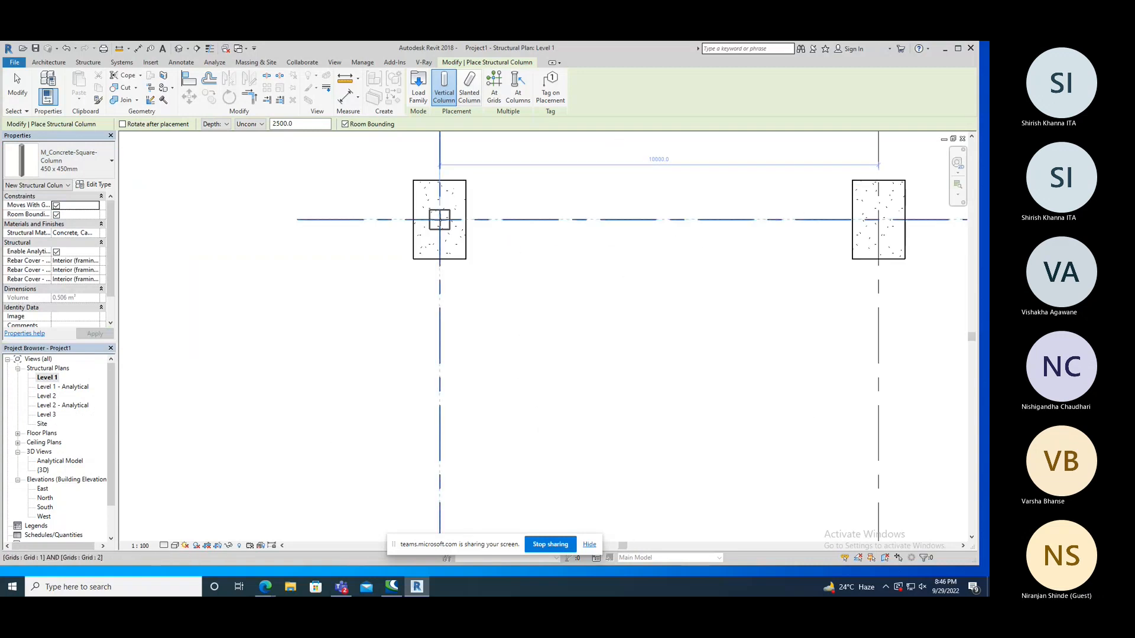
pyautogui.scroll(-5, 304, 201)
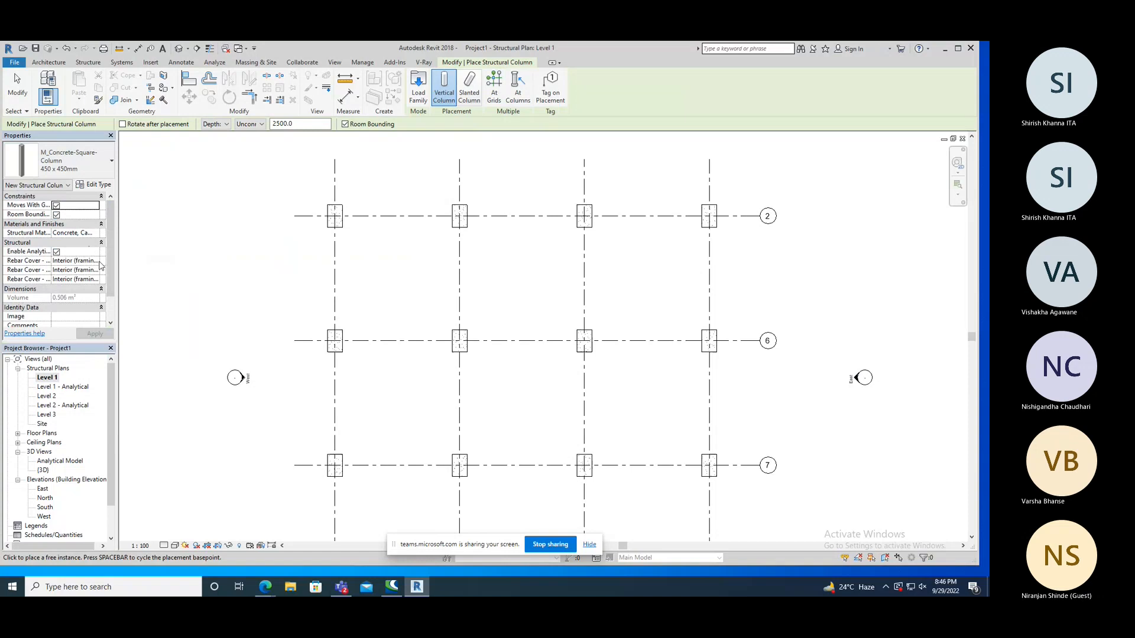
pyautogui.scroll(-2, 109, 270)
pyautogui.scroll(2, 109, 270)
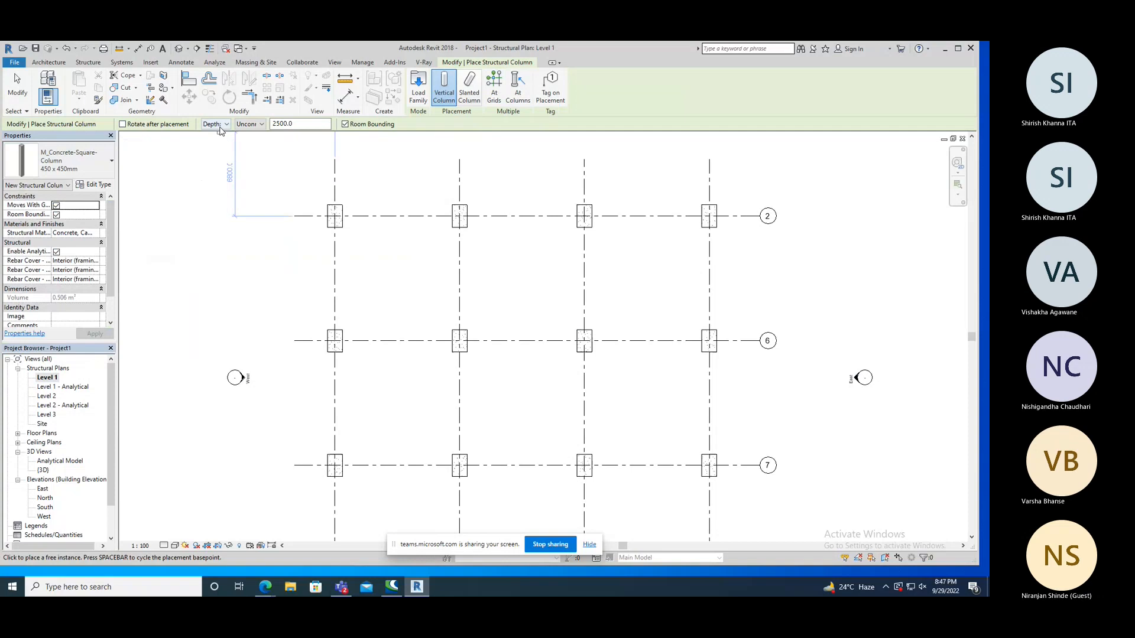
pyautogui.moveTo(294, 123); pyautogui.dragTo(268, 126)
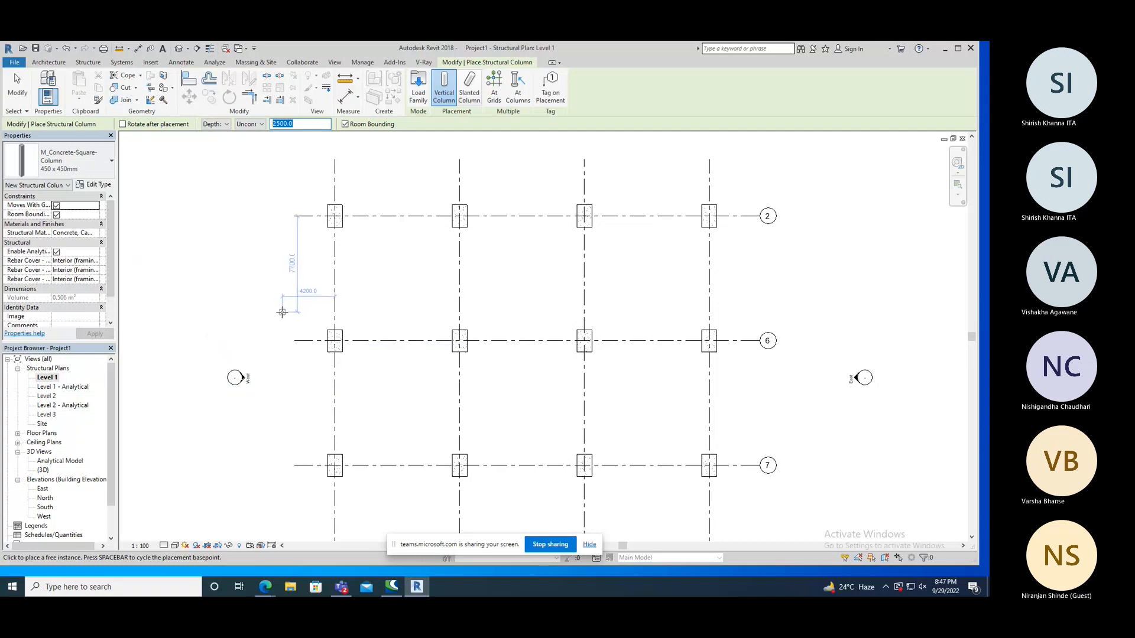
pyautogui.click(335, 216)
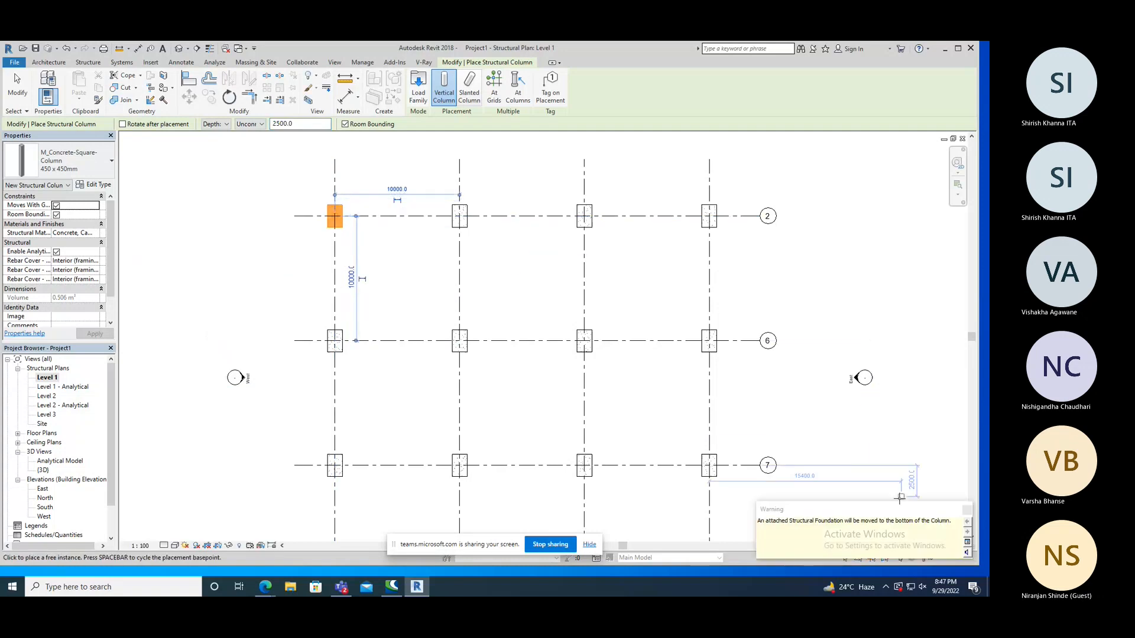
pyautogui.moveTo(893, 509)
pyautogui.mouseDown()
pyautogui.moveTo(597, 276)
pyautogui.moveTo(575, 272)
pyautogui.mouseUp()
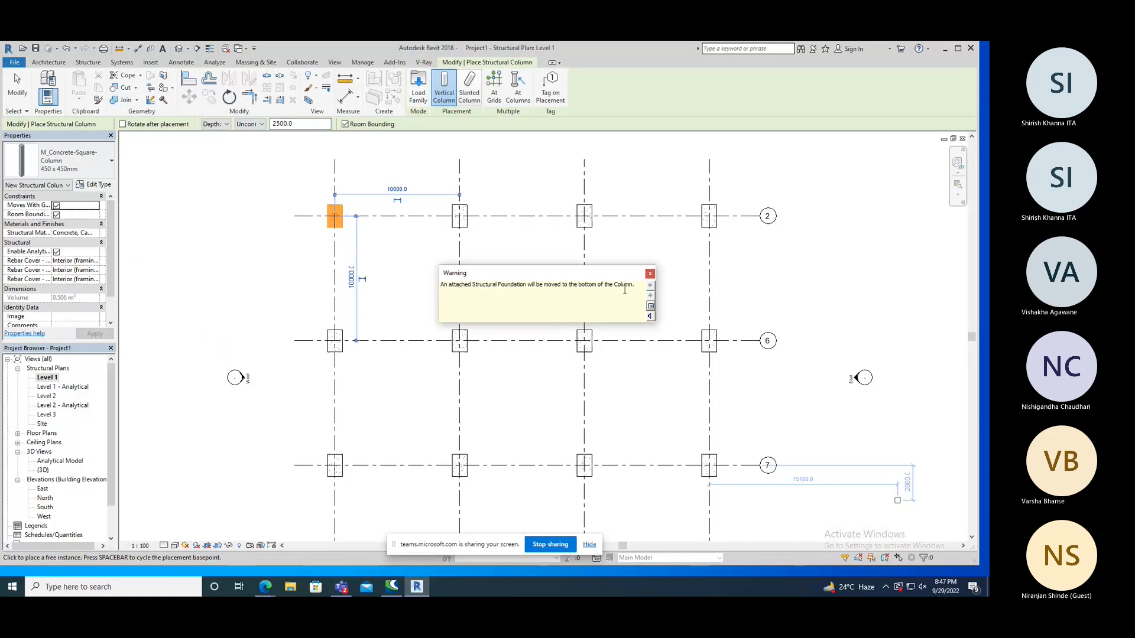
pyautogui.click(650, 273)
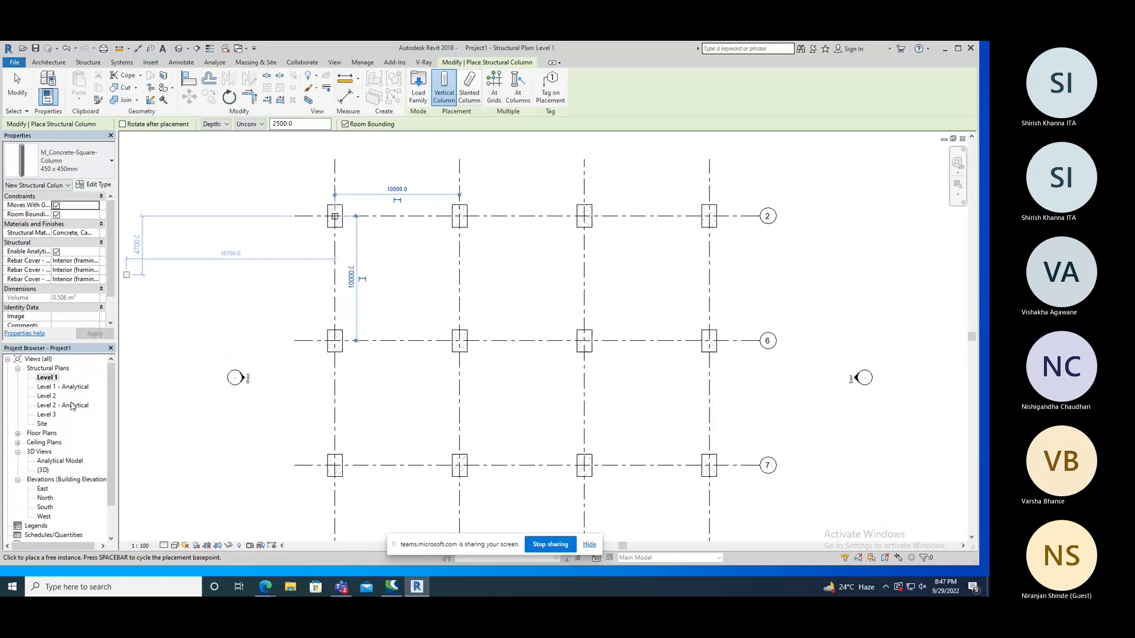
# Open the East elevation and examine how the column at grid 2 sits relative to Level 1 and its footing.
pyautogui.doubleClick(43, 489)
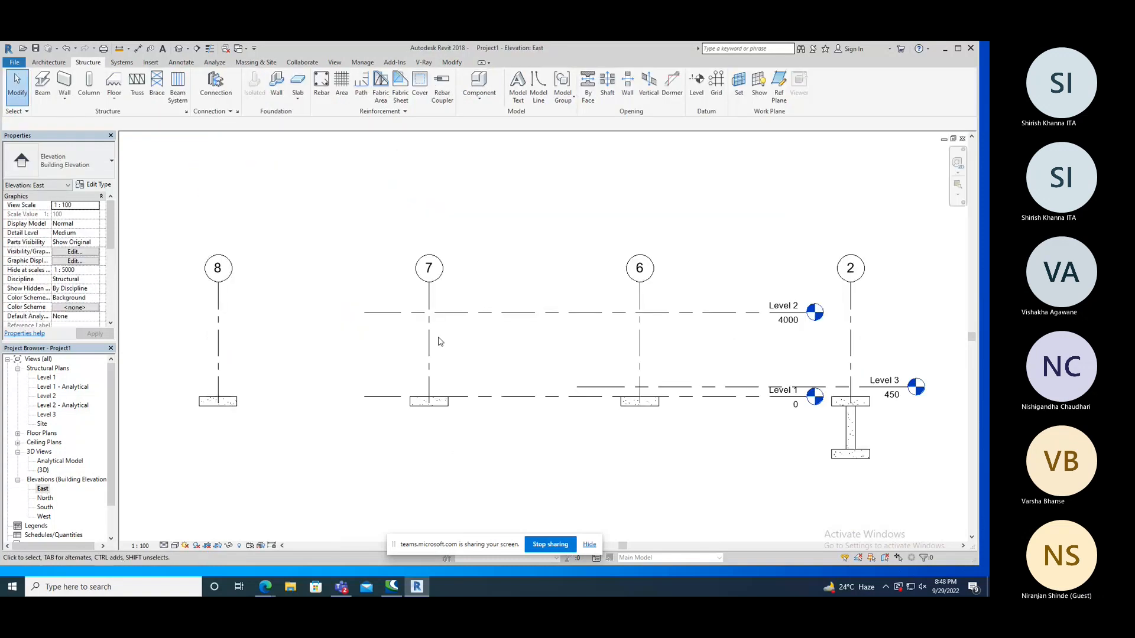
pyautogui.scroll(-1, 423, 299)
pyautogui.scroll(1, 741, 417)
pyautogui.scroll(1, 764, 412)
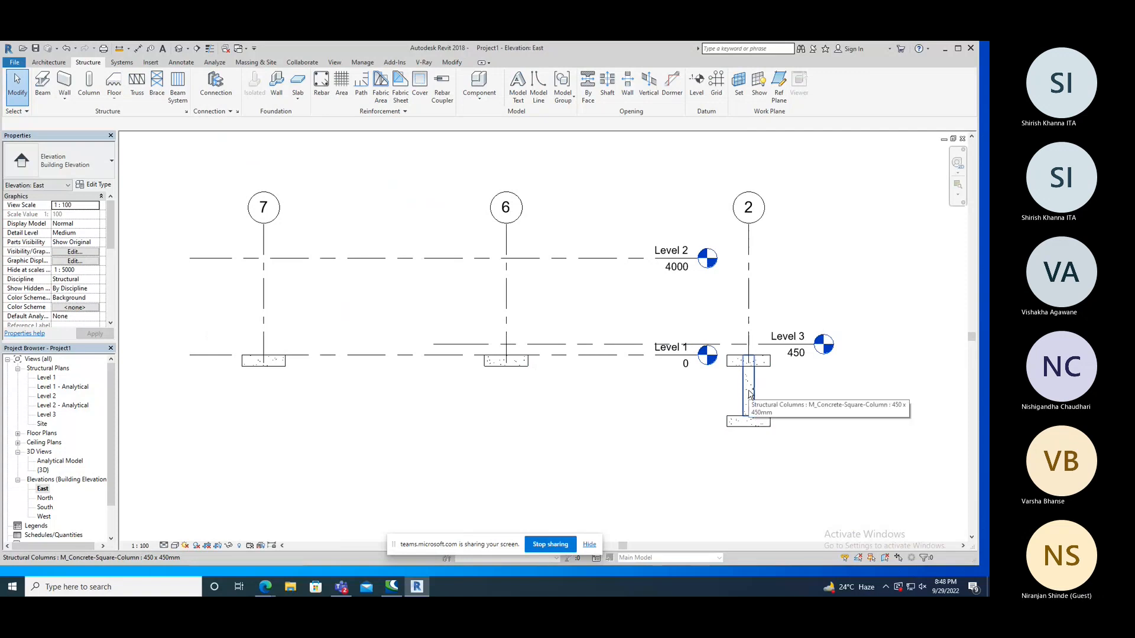
# Undo the 2500-deep column and, in the Level 1 structural plan, set the square column to Height up to Level 2.
pyautogui.hotkey('ctrl', 'z')
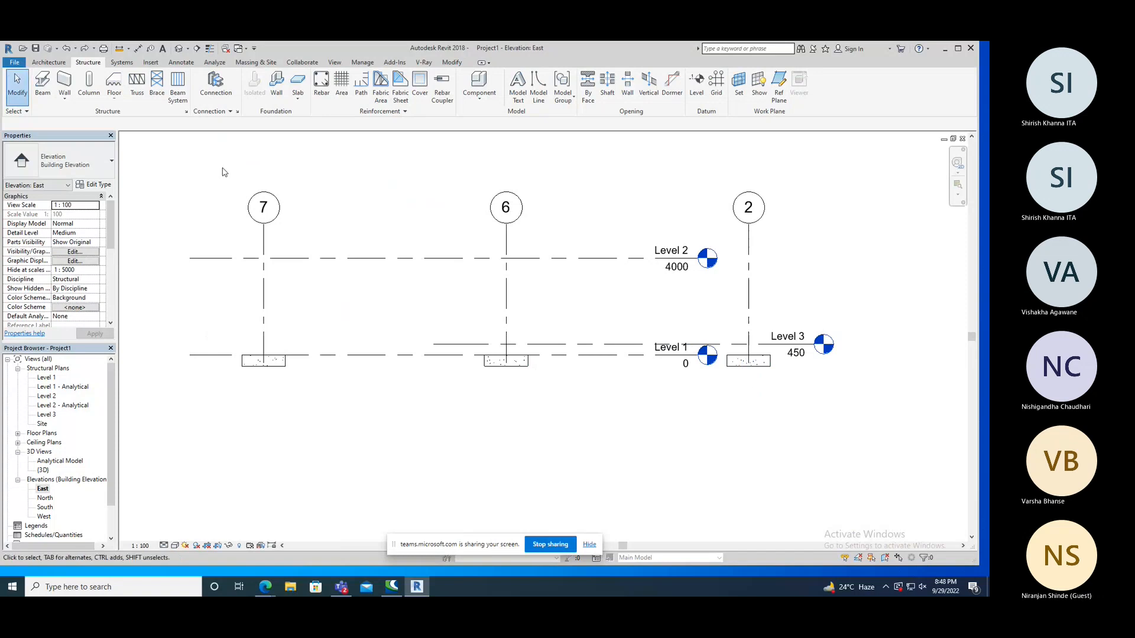
pyautogui.doubleClick(46, 378)
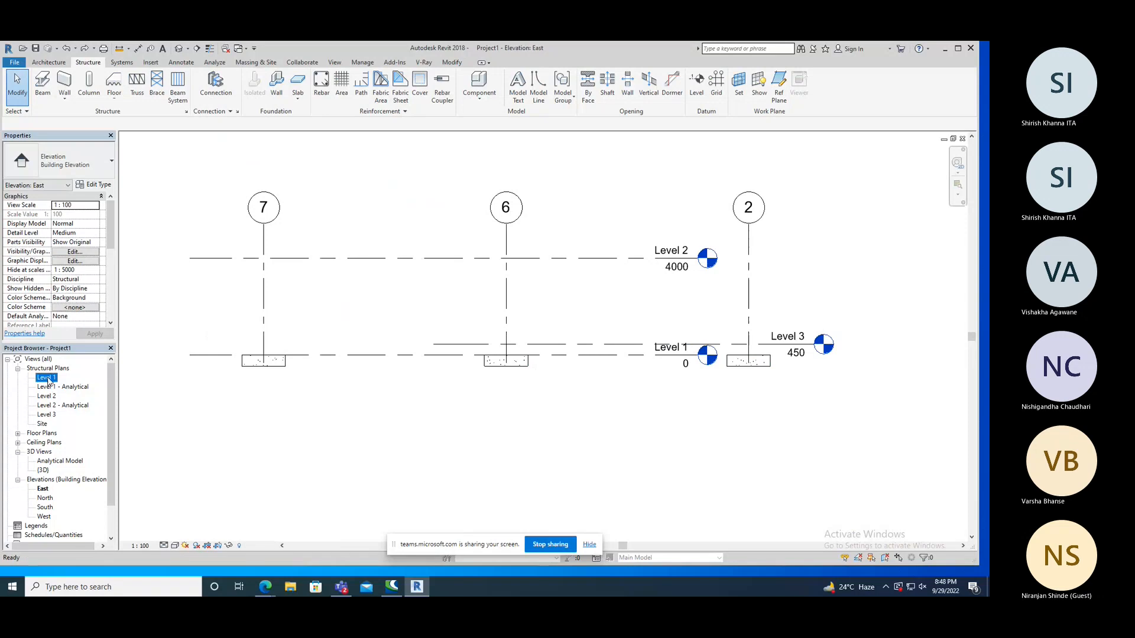
pyautogui.click(89, 84)
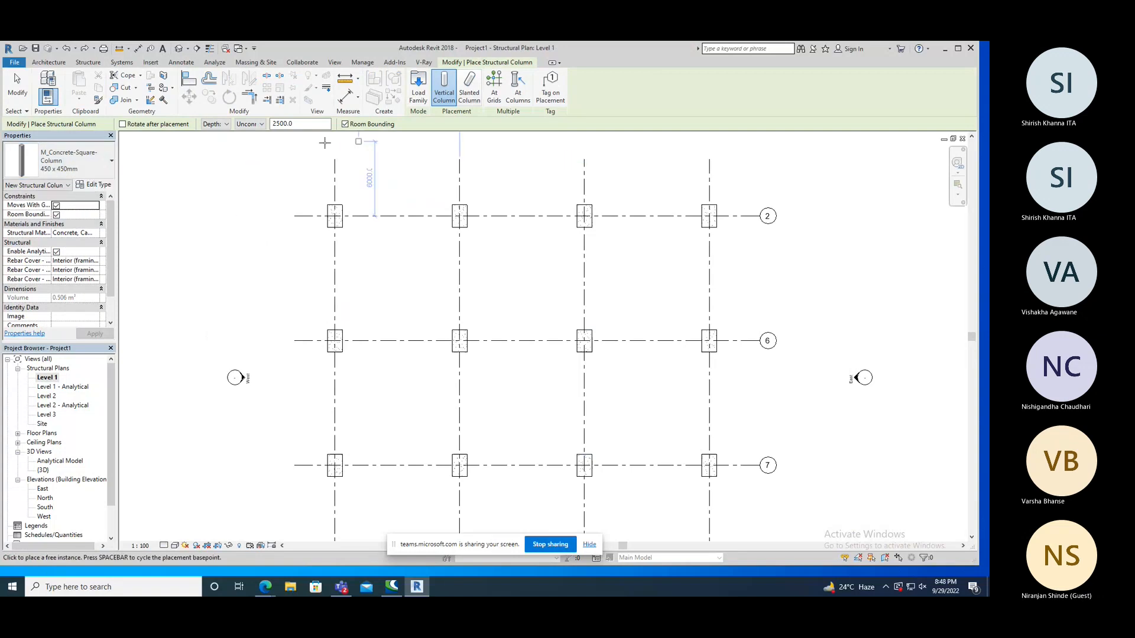
pyautogui.click(218, 124)
pyautogui.click(212, 143)
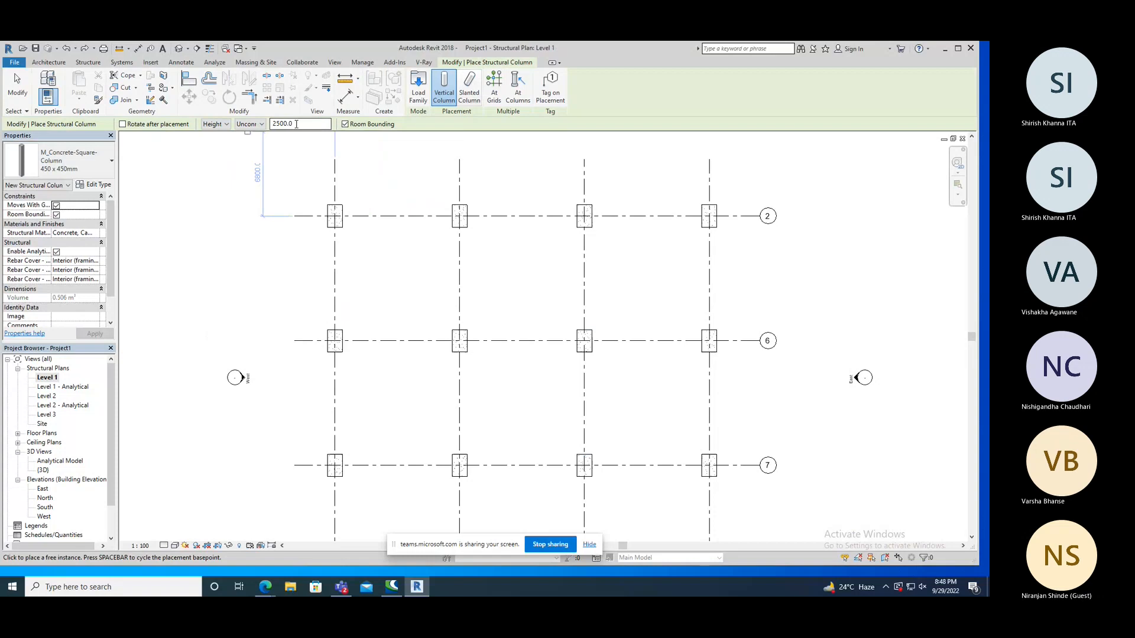
pyautogui.click(247, 125)
pyautogui.click(248, 142)
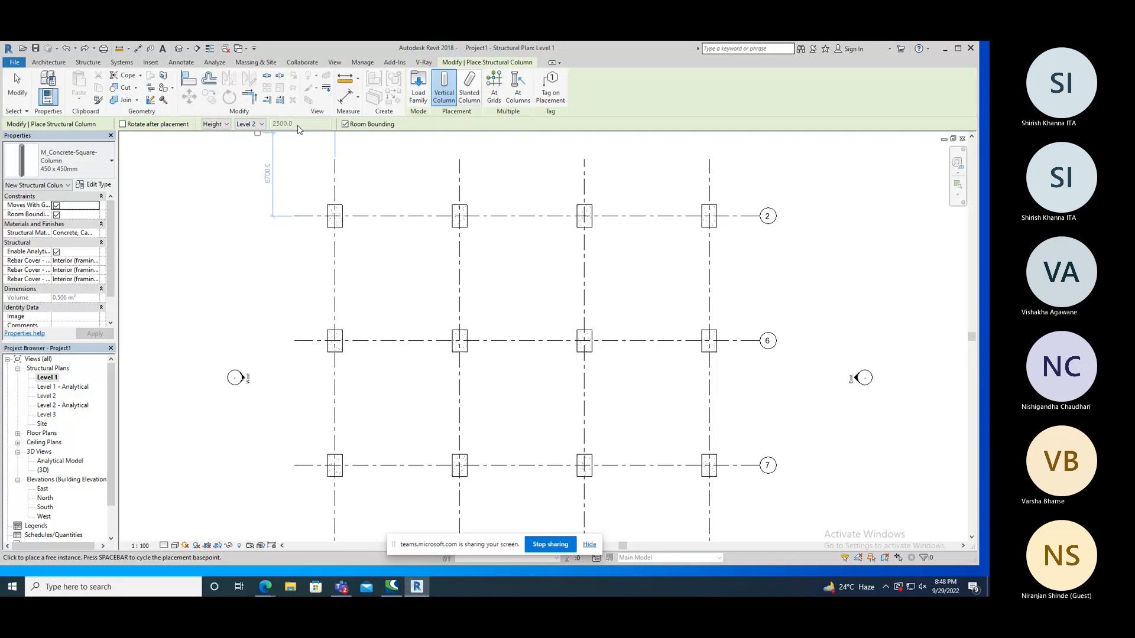
# Try the Unconnected height option for the column and return its top constraint to Level 2.
pyautogui.click(256, 126)
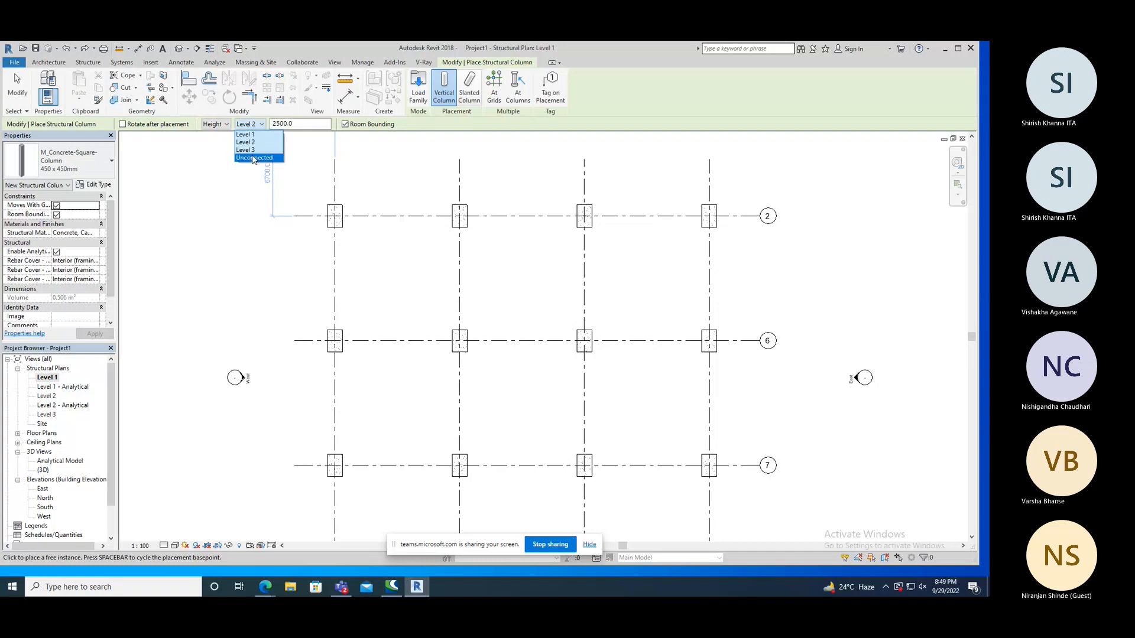
pyautogui.click(254, 157)
pyautogui.moveTo(299, 126); pyautogui.dragTo(267, 124)
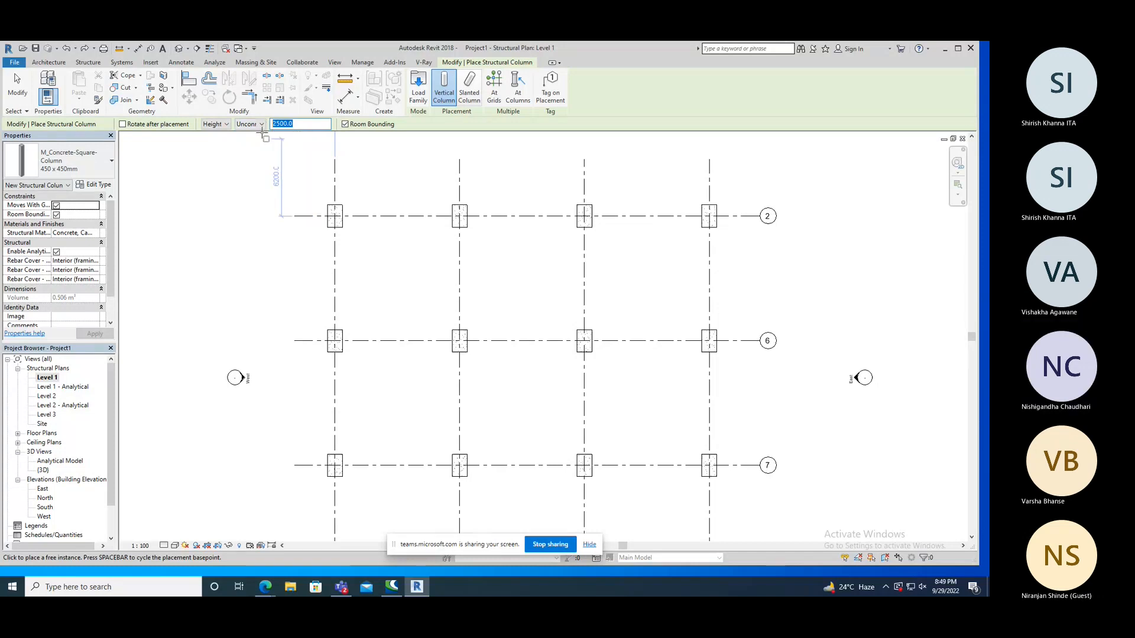
pyautogui.click(261, 124)
pyautogui.click(257, 141)
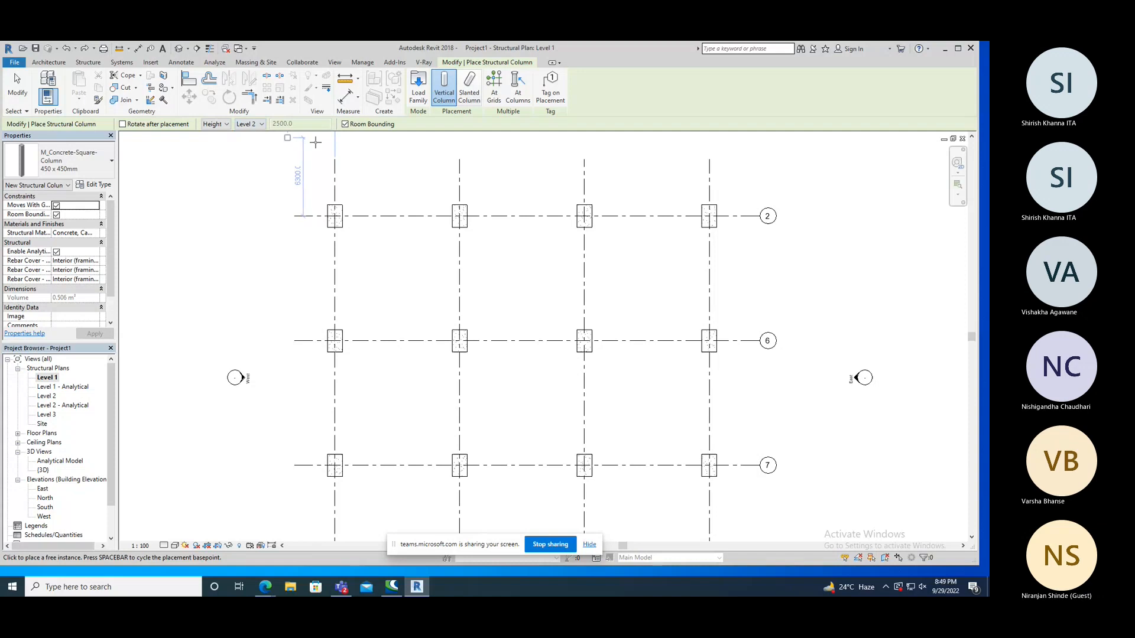
pyautogui.click(494, 89)
pyautogui.scroll(-2, 509, 191)
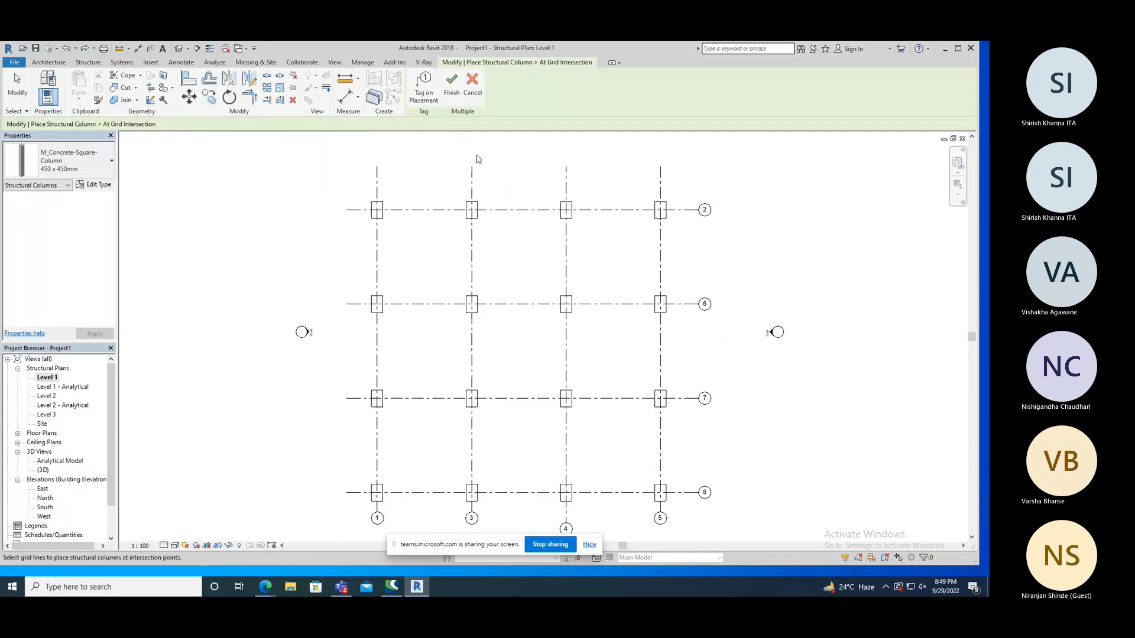
pyautogui.click(452, 85)
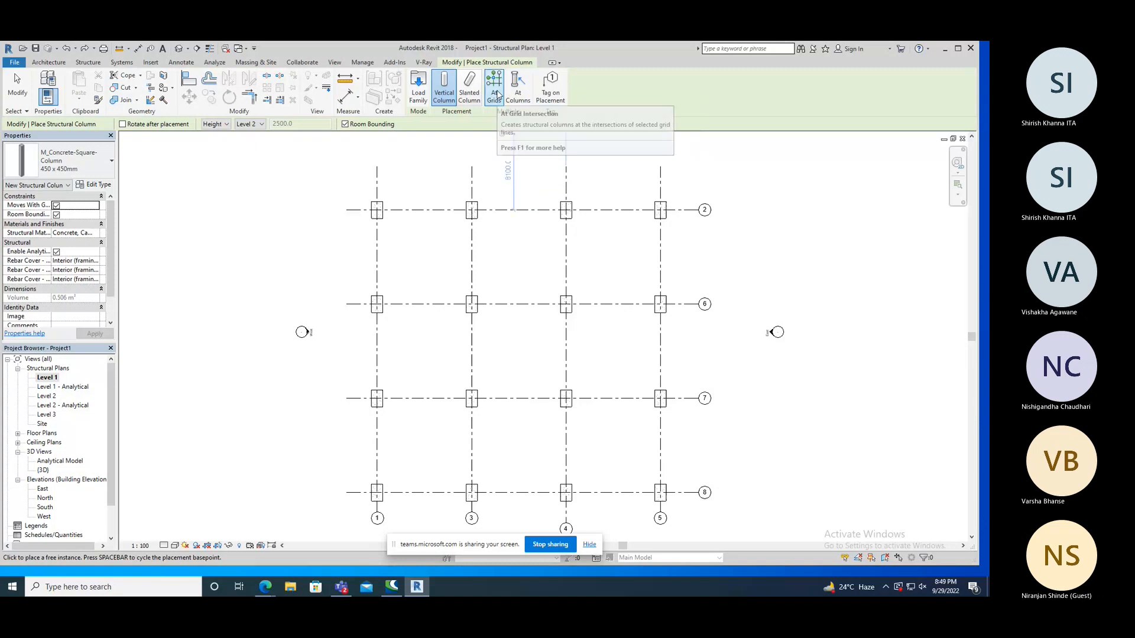
# Place 450 x 450mm square columns at every intersection of grids 1, 3, 4, 5 with grids 2, 6, 7, 8 using At Grids.
pyautogui.click(496, 95)
pyautogui.scroll(-2, 506, 136)
pyautogui.moveTo(632, 176); pyautogui.dragTo(362, 422)
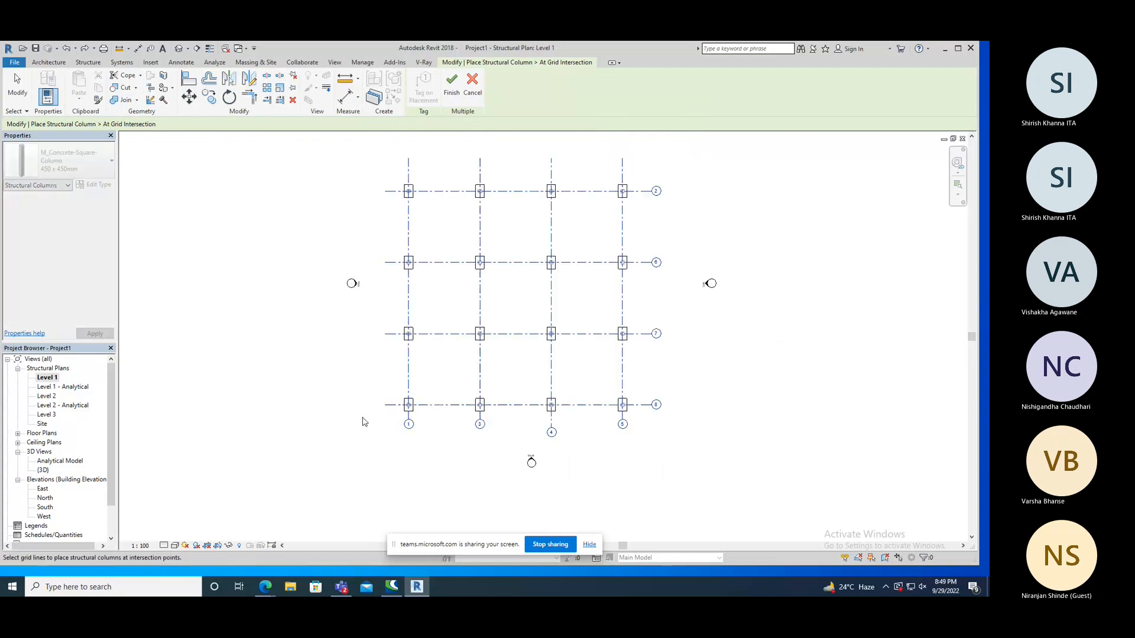
pyautogui.click(450, 94)
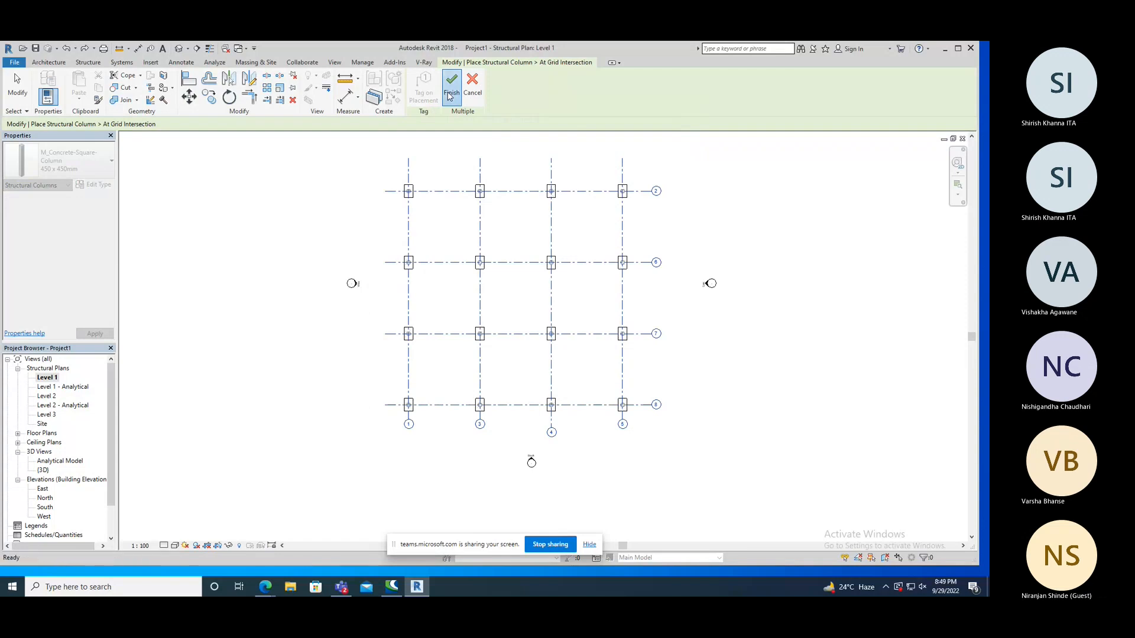
pyautogui.rightClick(305, 200)
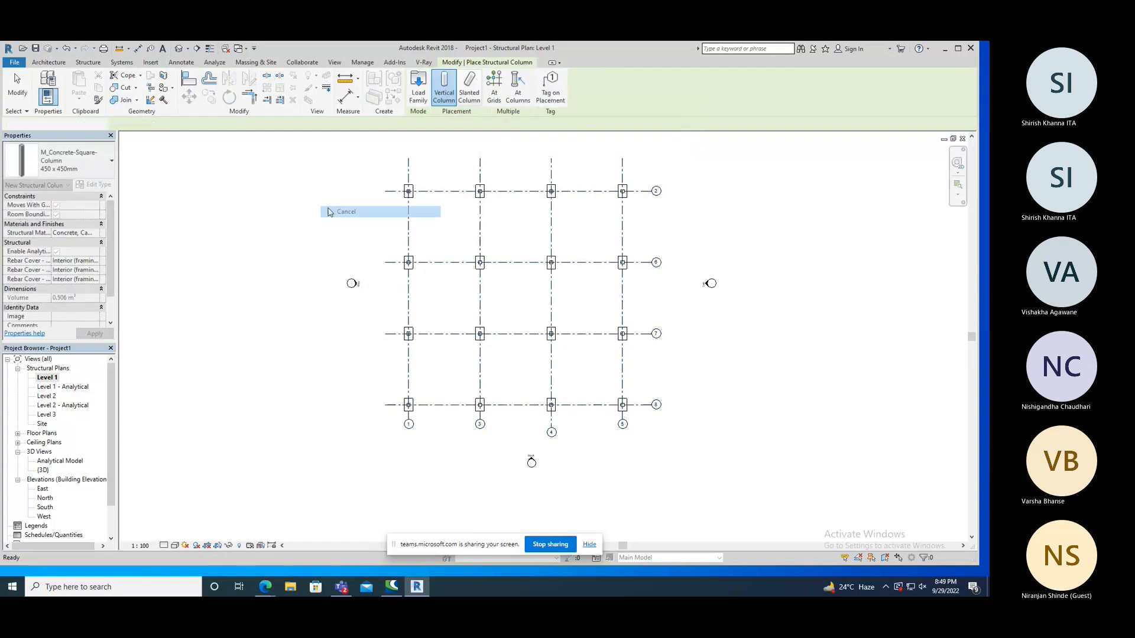
pyautogui.click(348, 205)
# Examine the columns over their footings in plan and check the level properties of the column at grids 1 and 2.
pyautogui.scroll(5, 528, 202)
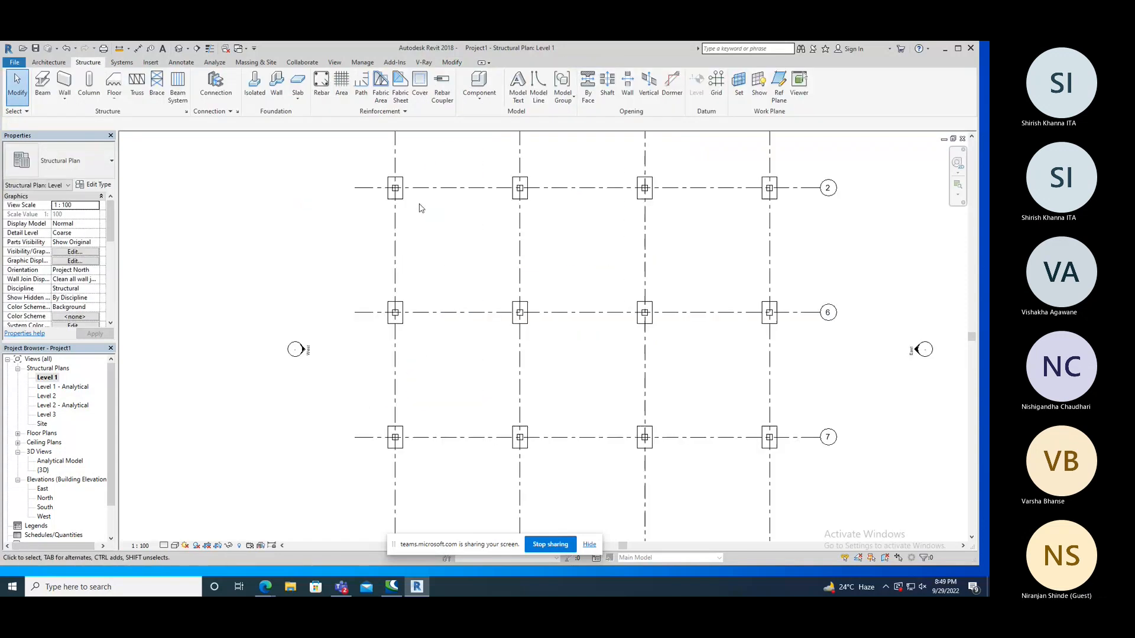
pyautogui.scroll(-2, 528, 202)
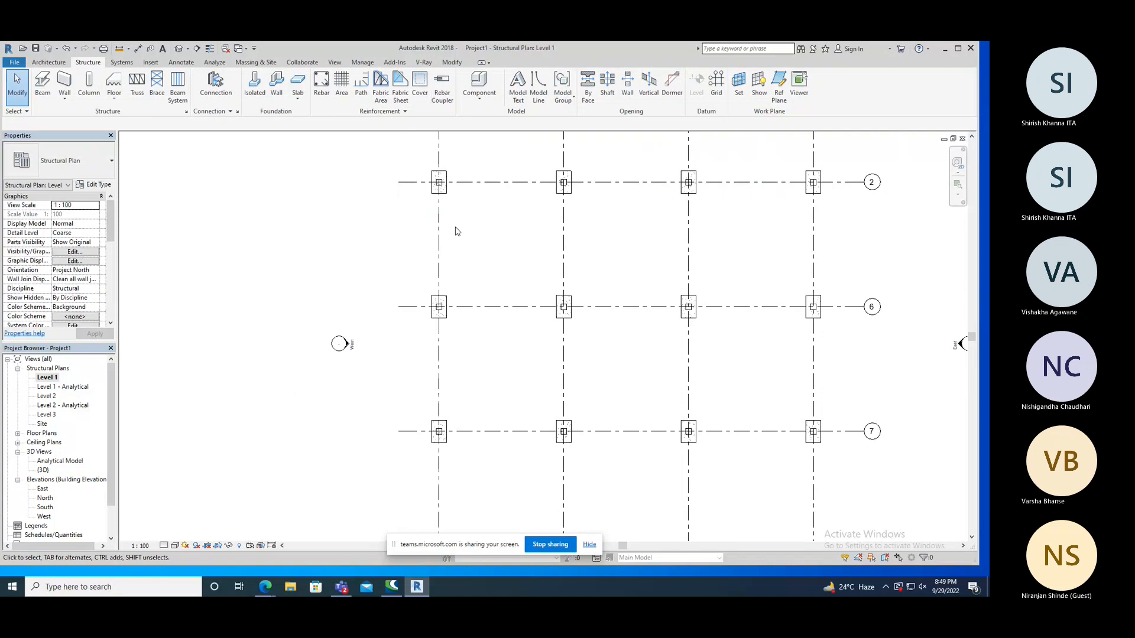
pyautogui.scroll(-1, 454, 189)
pyautogui.scroll(2, 454, 187)
pyautogui.scroll(3, 454, 187)
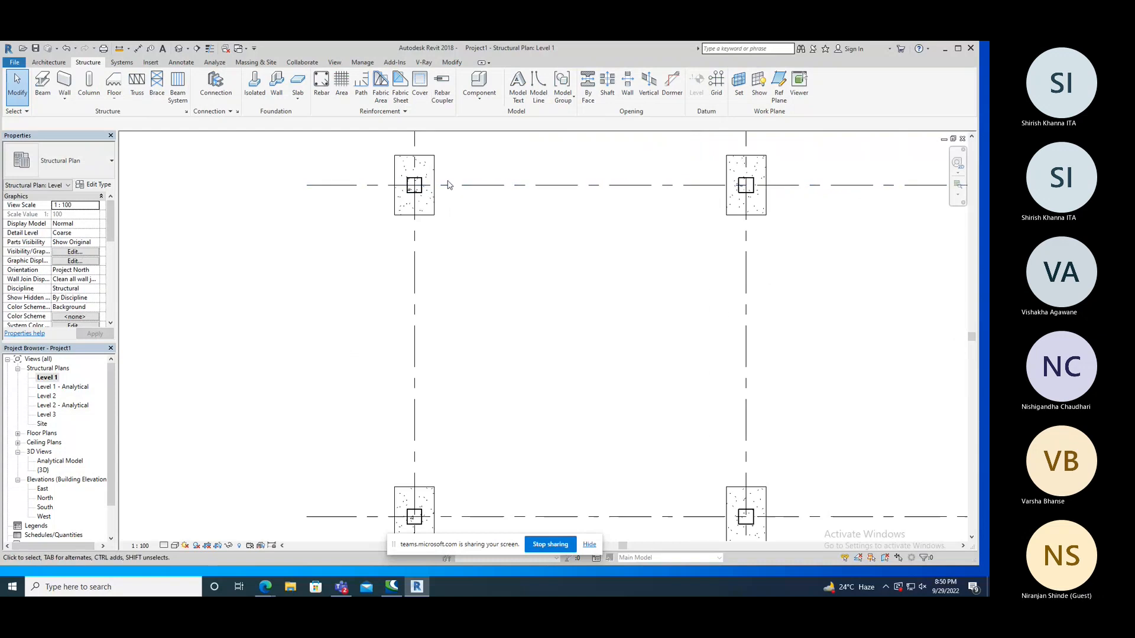
pyautogui.click(416, 186)
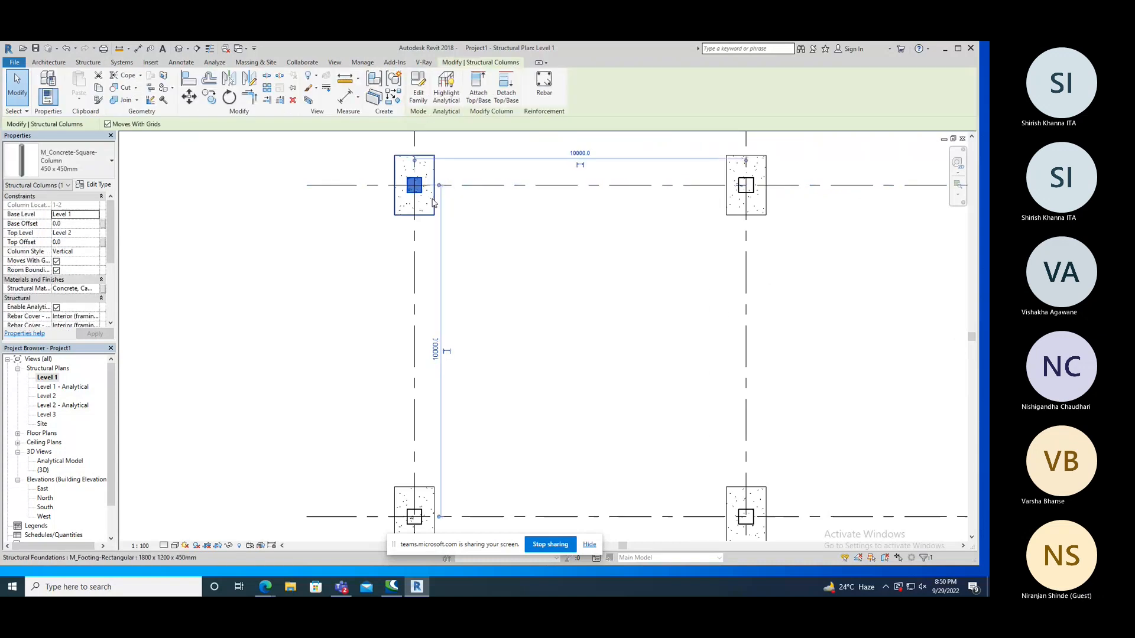
pyautogui.click(383, 222)
pyautogui.scroll(-3, 383, 222)
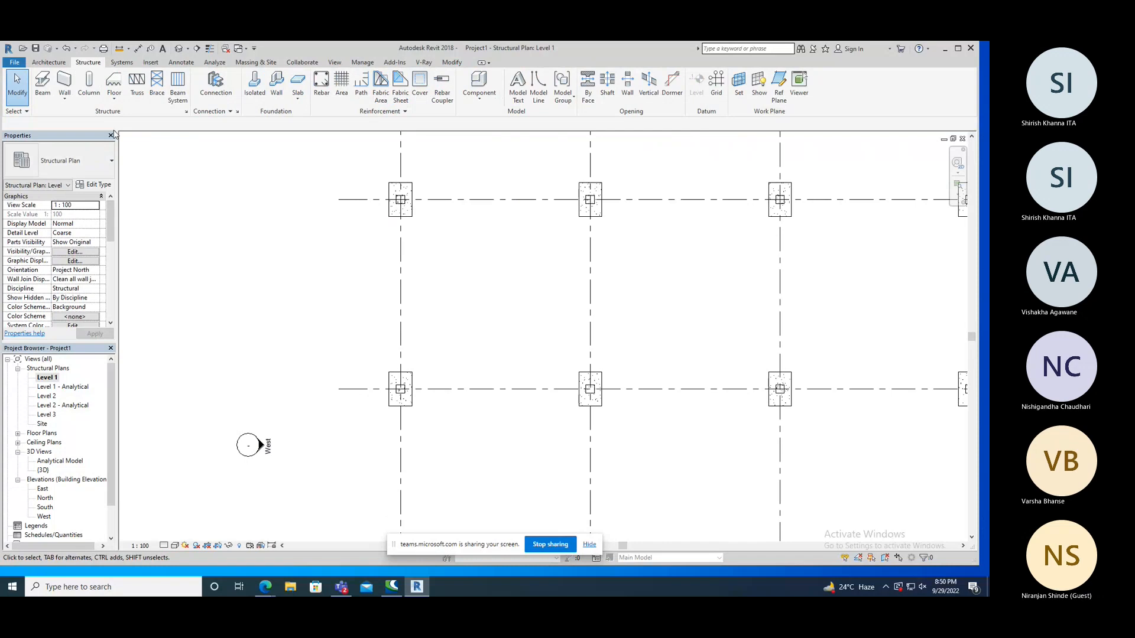
# Start a slanted structural column with Tag on Placement enabled and set its Top Extension to 10.
pyautogui.click(89, 83)
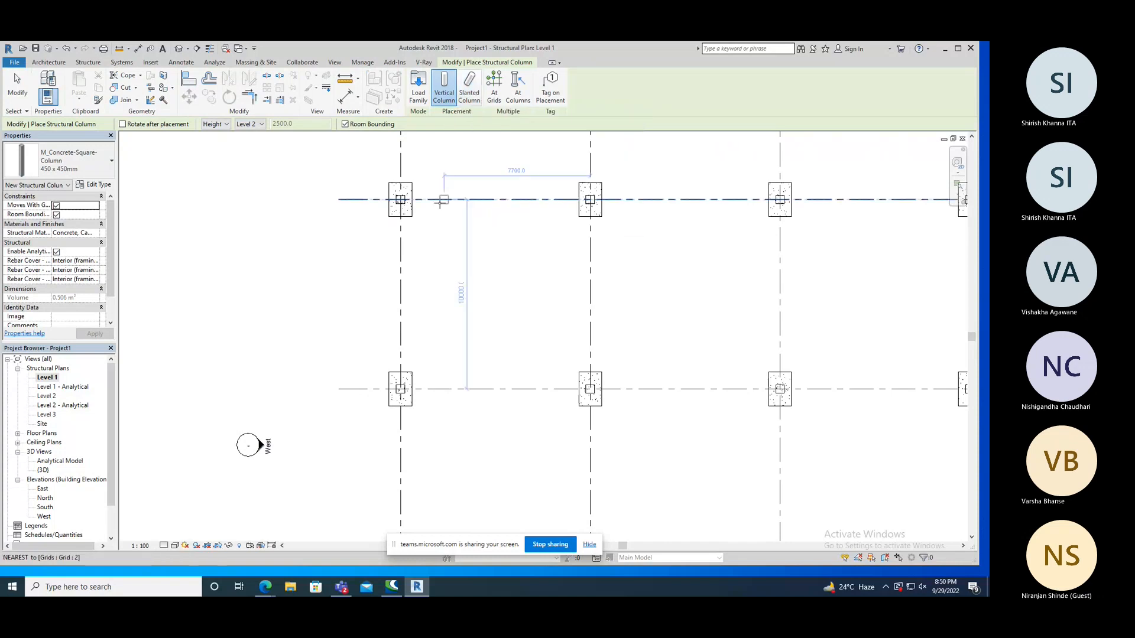
pyautogui.click(551, 97)
pyautogui.click(471, 96)
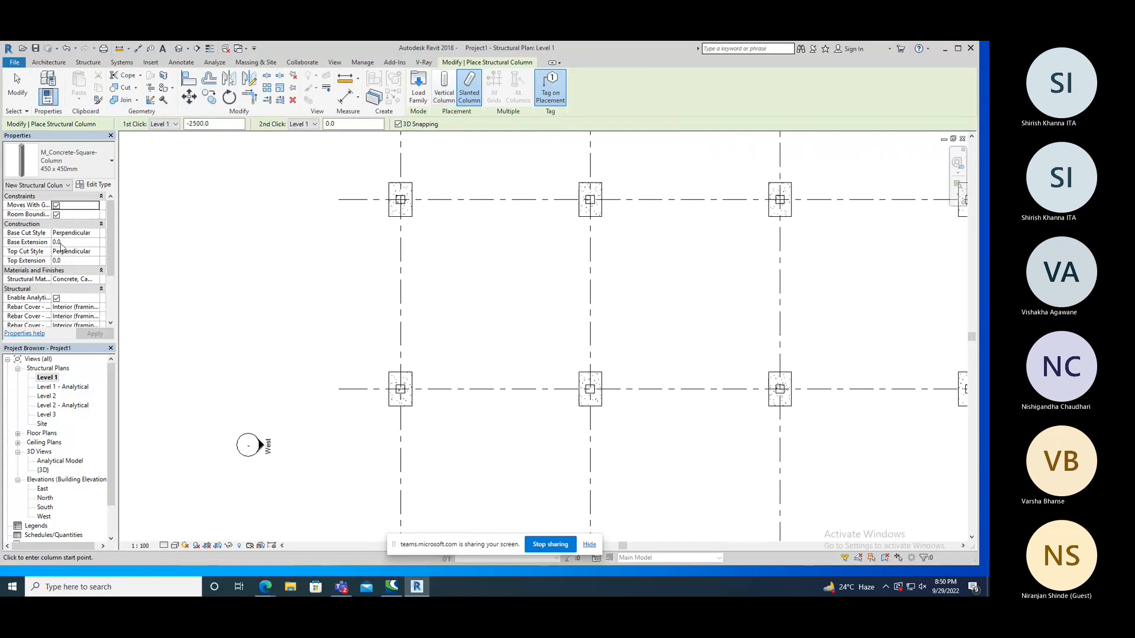
pyautogui.click(65, 261)
pyautogui.click(64, 261)
pyautogui.write('10')
pyautogui.press('Return')
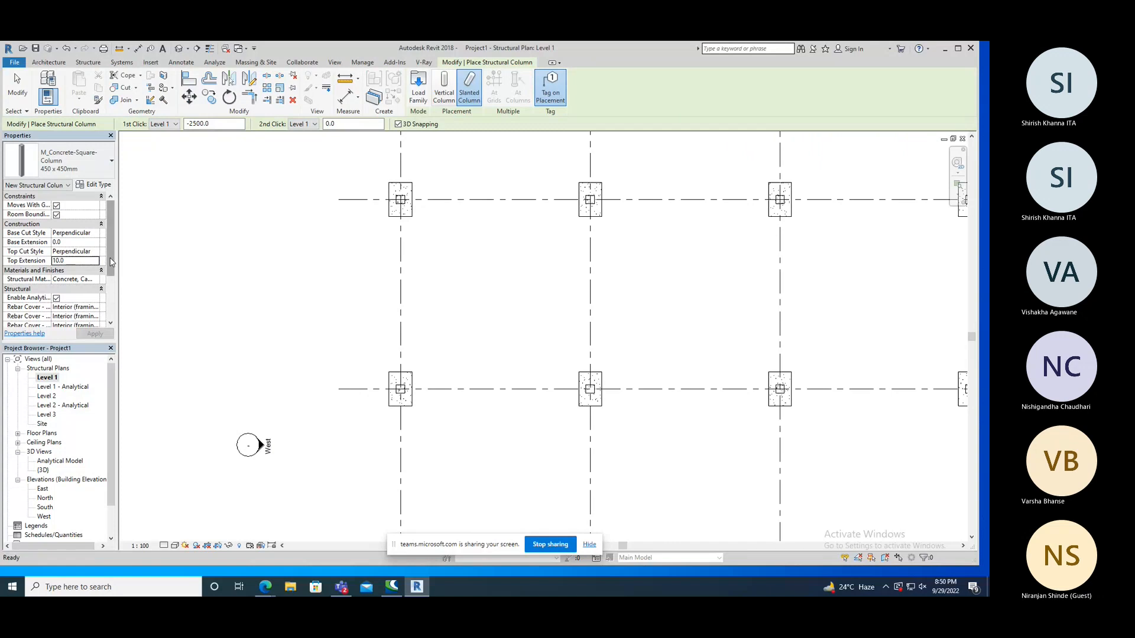
# Place the slanted column about 5000 mm long in plan, west of grid 1 between grids 2 and 6, and move its tag farther west.
pyautogui.click(307, 258)
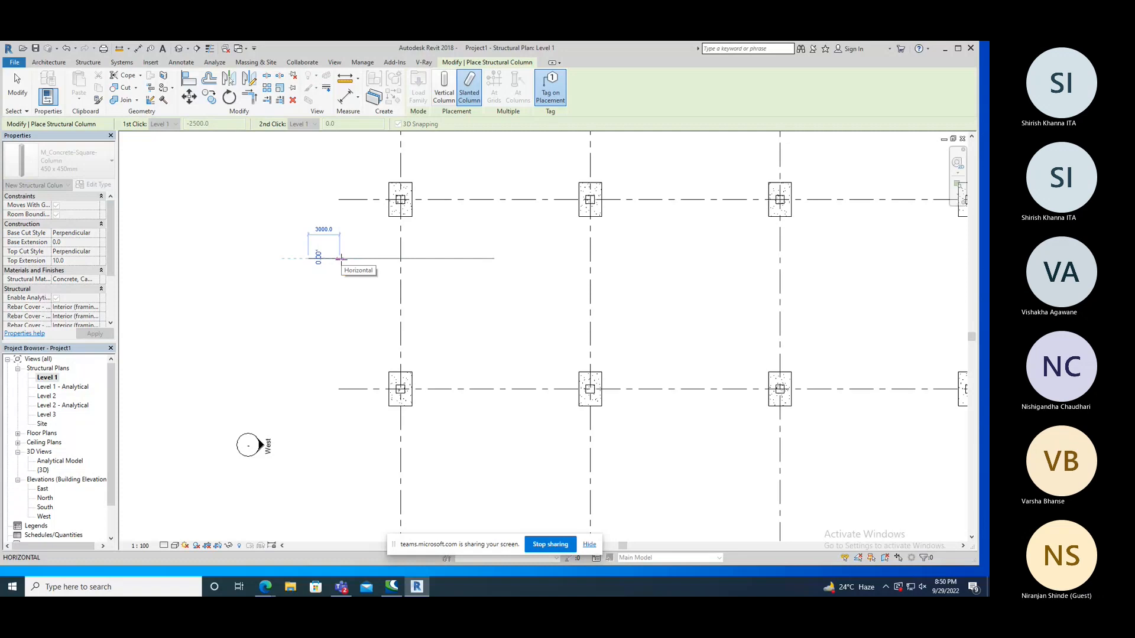
pyautogui.click(341, 258)
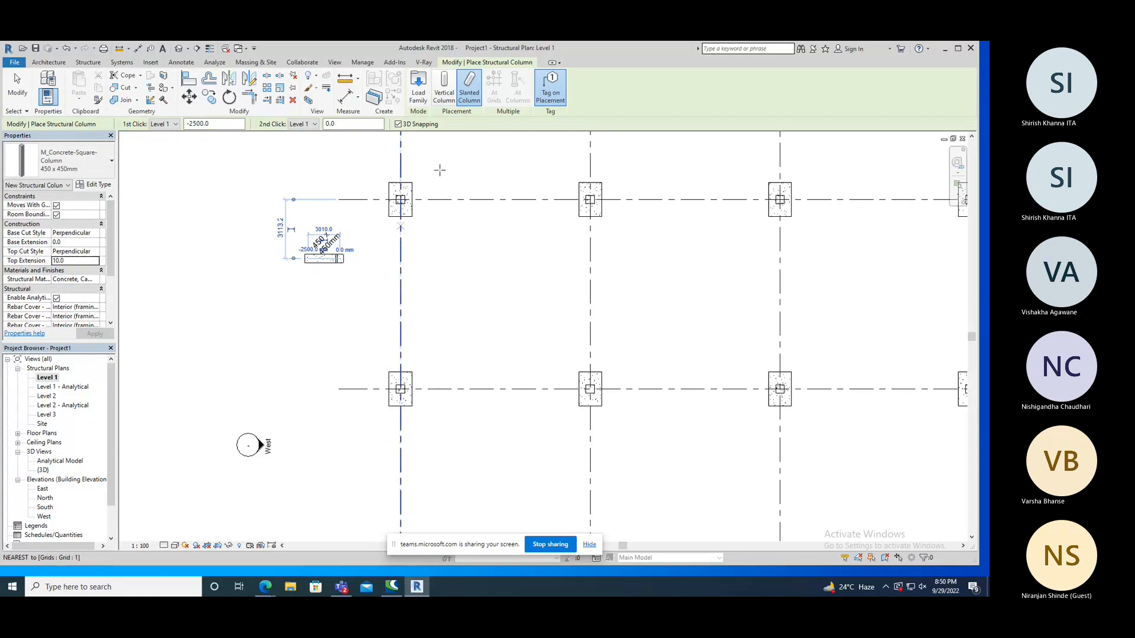
pyautogui.rightClick(210, 190)
pyautogui.rightClick(192, 192)
pyautogui.click(218, 199)
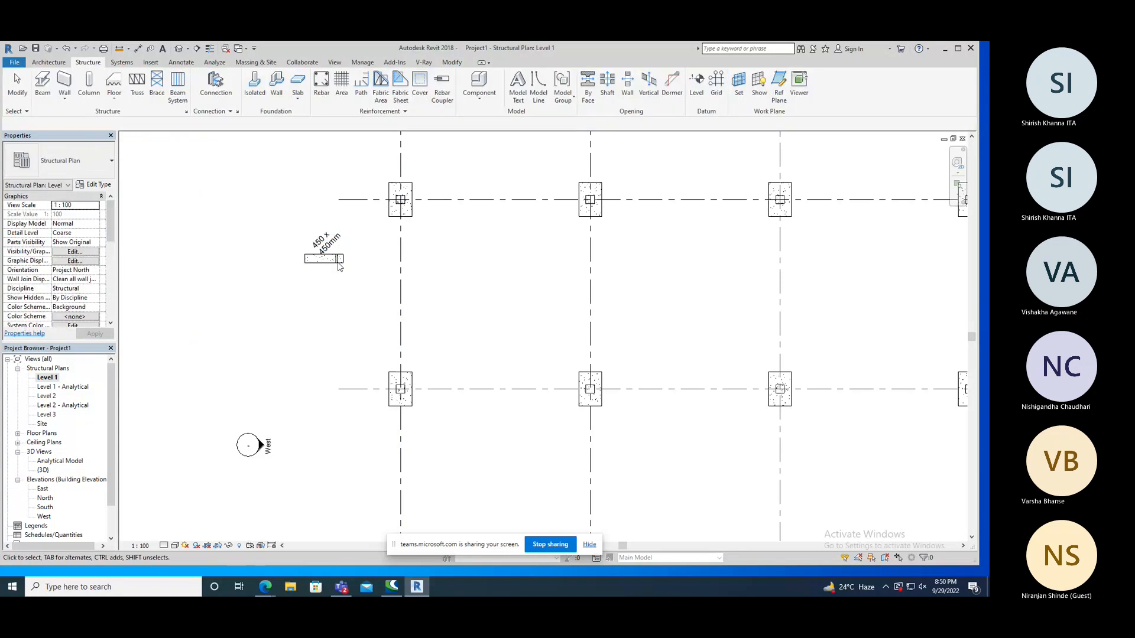
pyautogui.moveTo(326, 243); pyautogui.dragTo(284, 245)
pyautogui.click(309, 305)
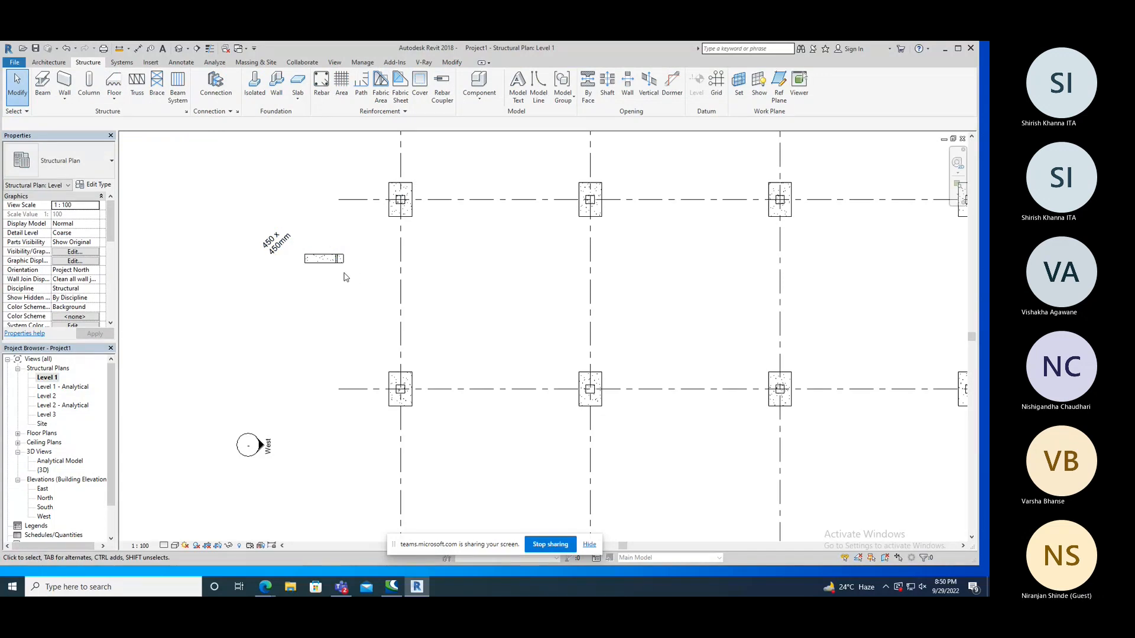
# Examine the vertical columns, footings and slanted column in the default 3D view from the front.
pyautogui.click(178, 48)
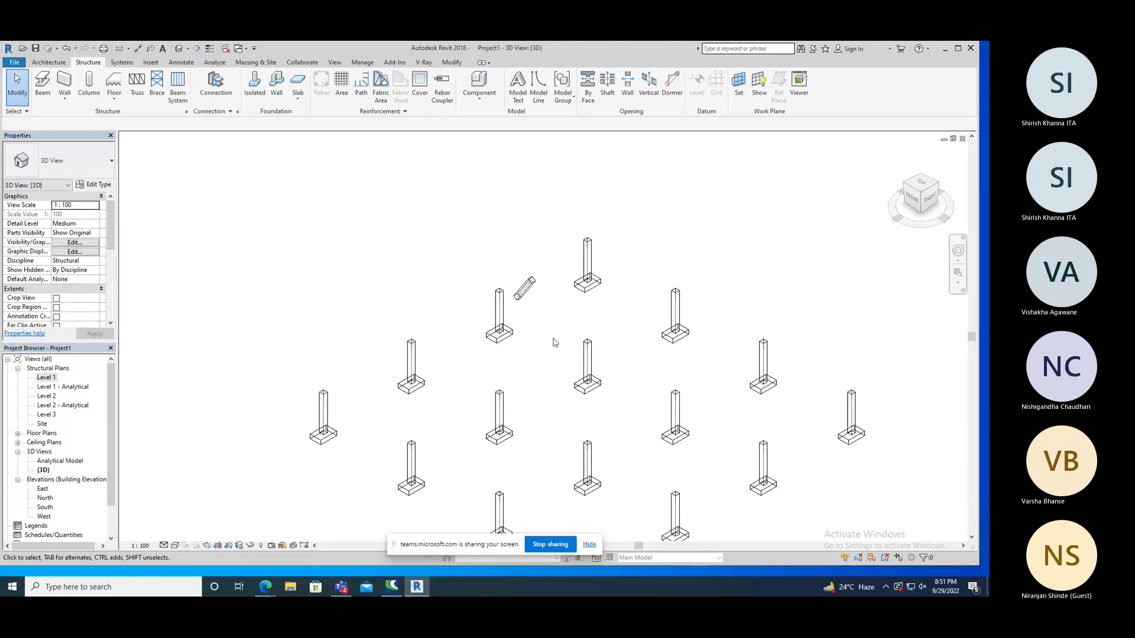
pyautogui.keyDown('shift'); pyautogui.moveTo(532, 328); pyautogui.dragTo(361, 362, button='middle'); pyautogui.keyUp('shift')
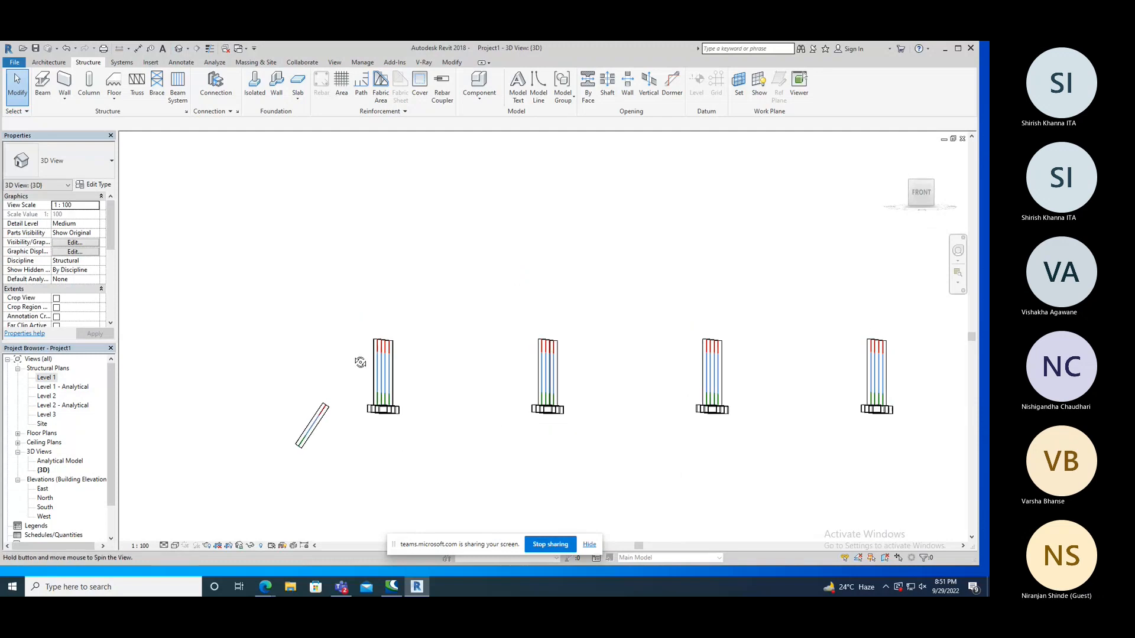
pyautogui.keyDown('shift'); pyautogui.moveTo(352, 440); pyautogui.dragTo(347, 409, button='middle'); pyautogui.keyUp('shift')
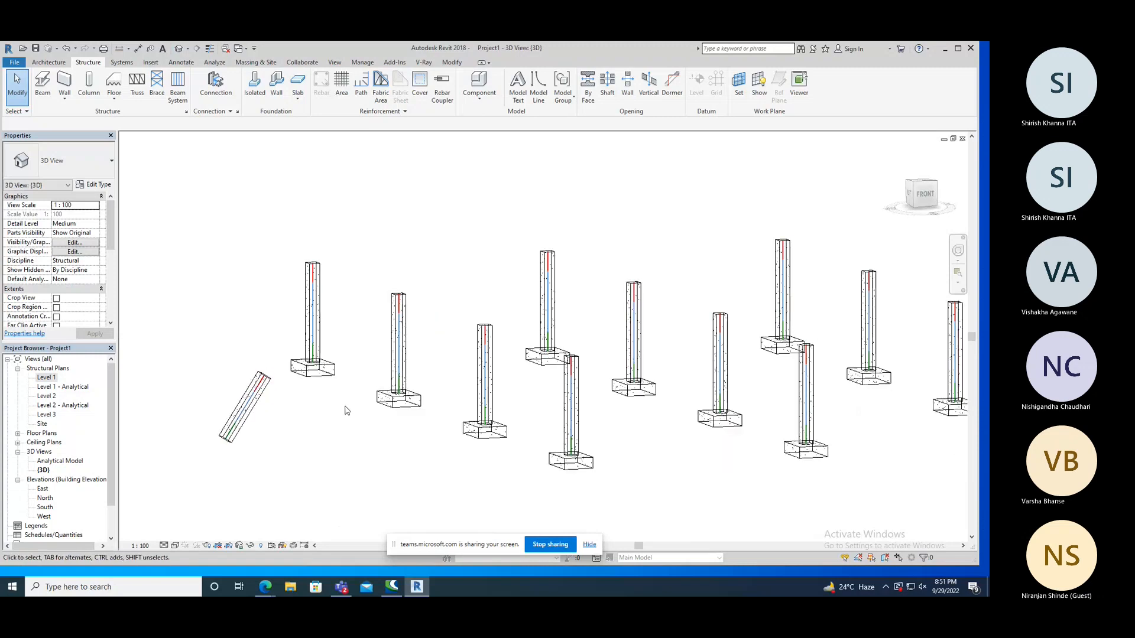
pyautogui.scroll(4, 319, 320)
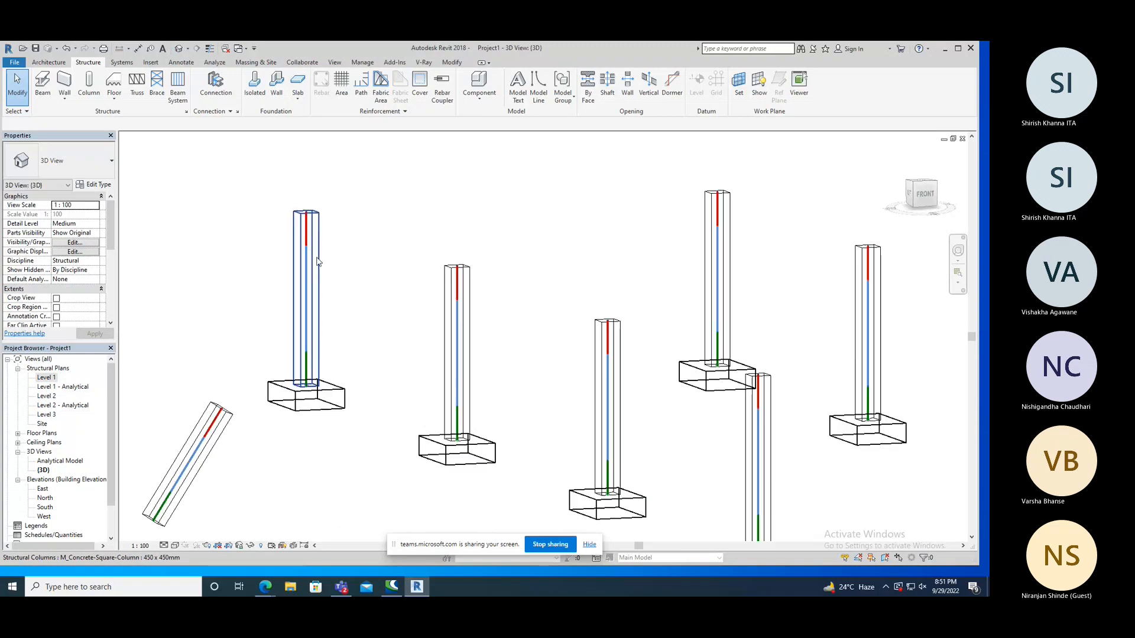
pyautogui.scroll(2, 312, 236)
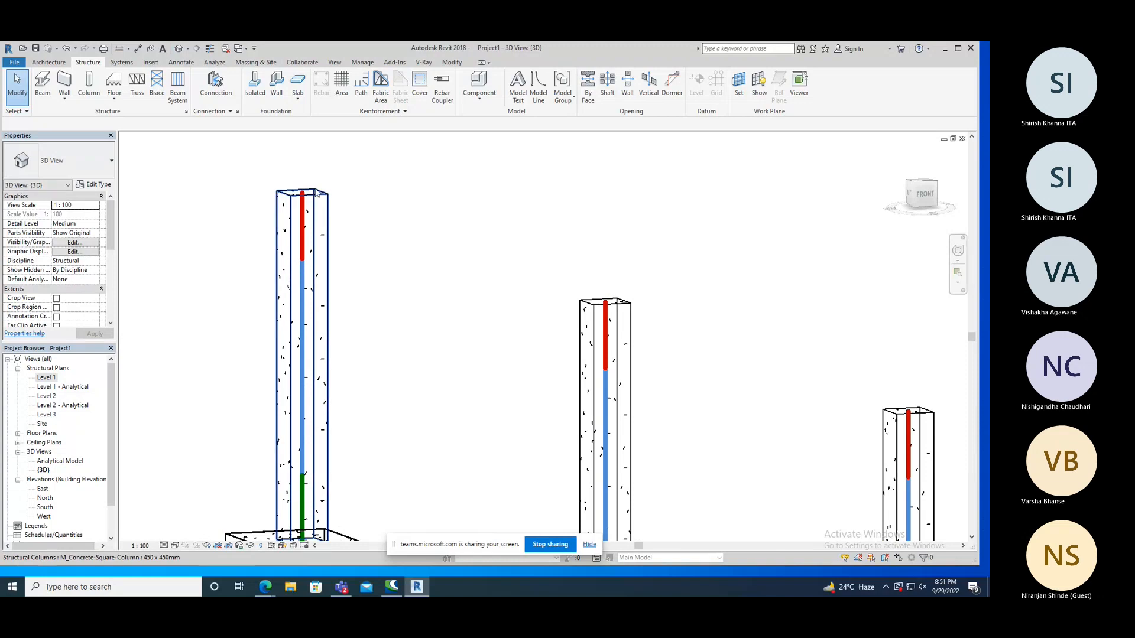
pyautogui.scroll(-1, 374, 233)
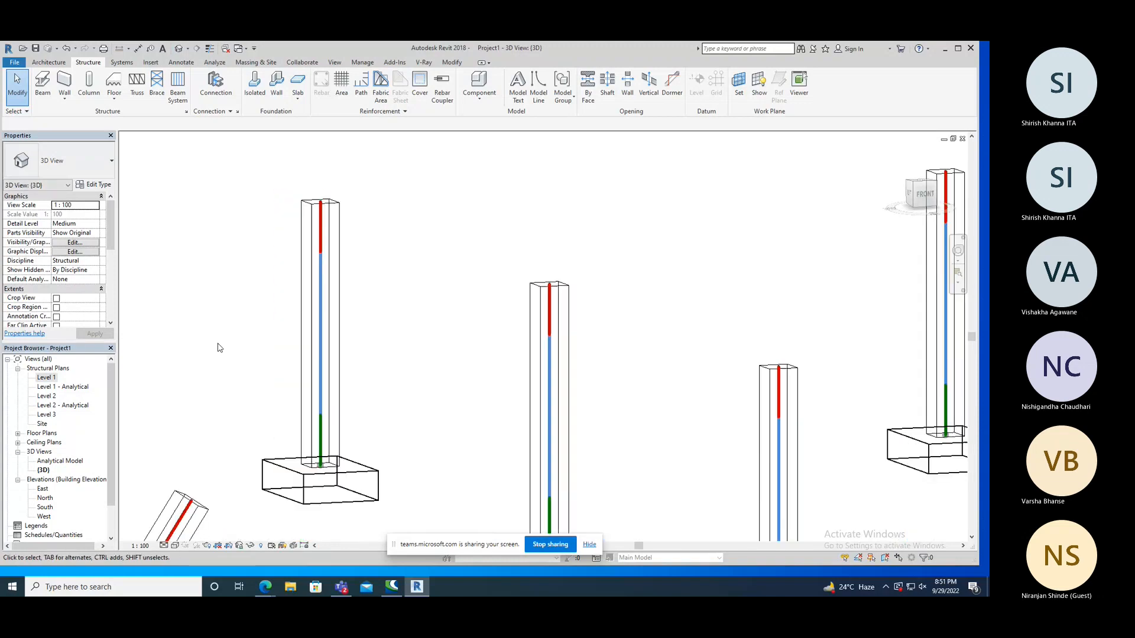
# Review the columns' analytical lines in the Level 1 - Analytical plan and Analytical Model view, and return to the default 3D view.
pyautogui.doubleClick(66, 388)
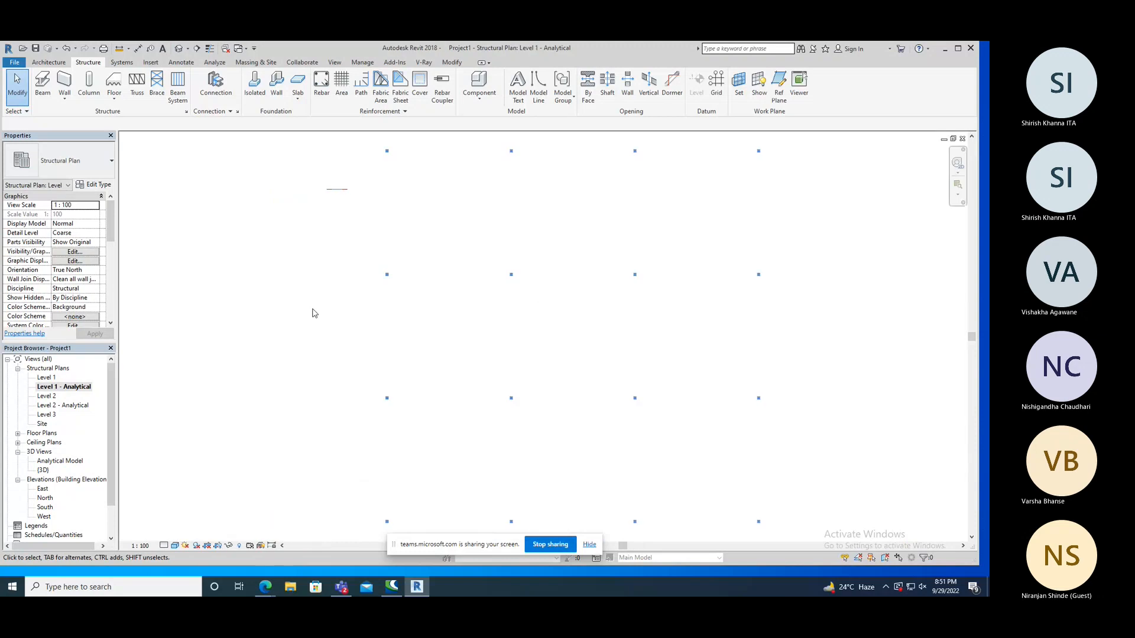
pyautogui.scroll(-2, 331, 319)
pyautogui.doubleClick(59, 461)
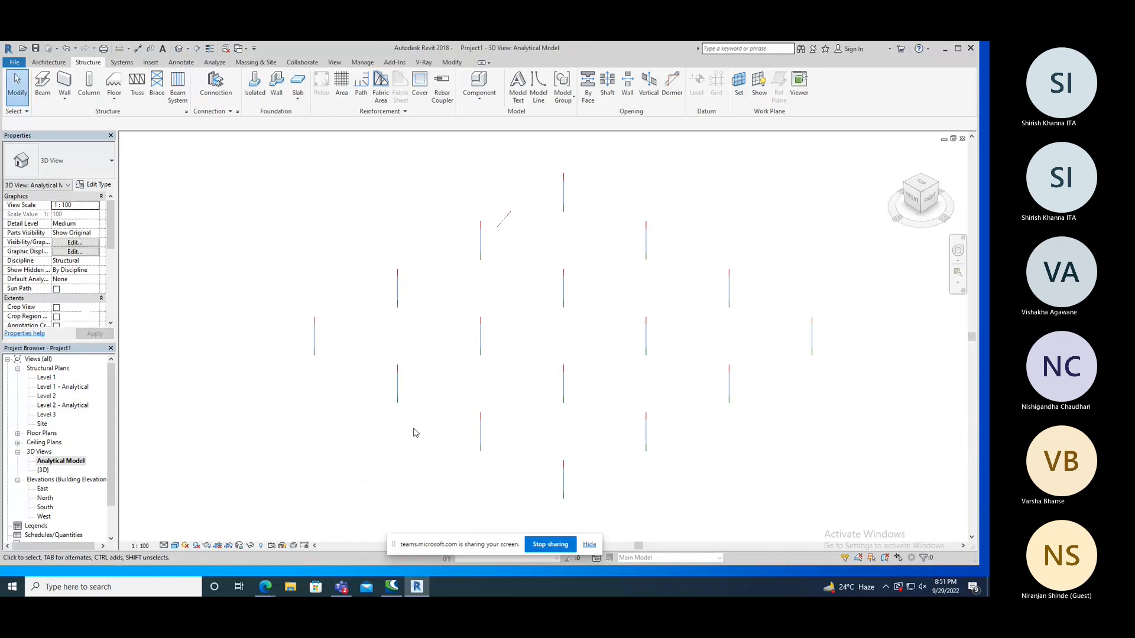
pyautogui.keyDown('shift'); pyautogui.moveTo(450, 399); pyautogui.dragTo(363, 324, button='middle'); pyautogui.keyUp('shift')
pyautogui.scroll(1, 363, 325)
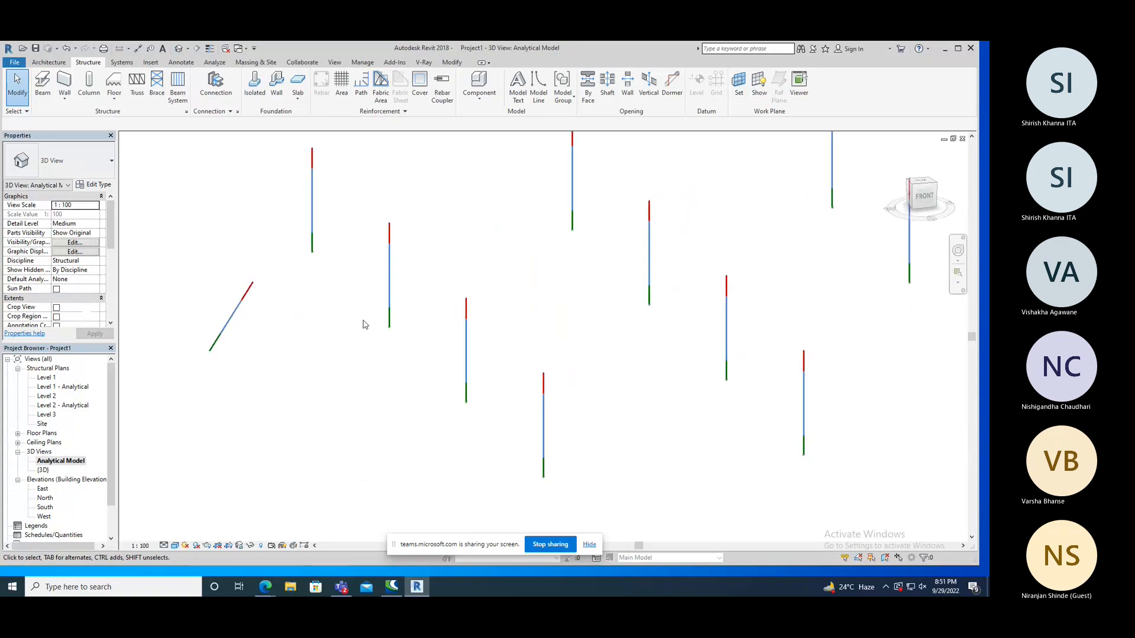
pyautogui.doubleClick(43, 471)
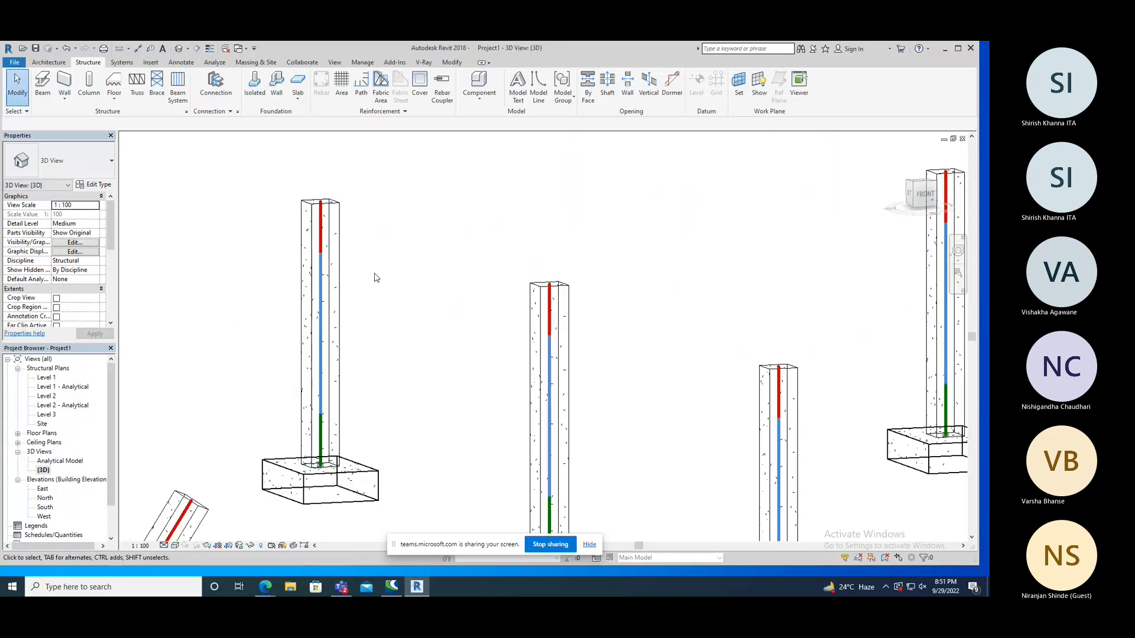
# Delete the slanted column in the 3D view and check the remaining vertical columns and footings from the front.
pyautogui.scroll(-4, 467, 387)
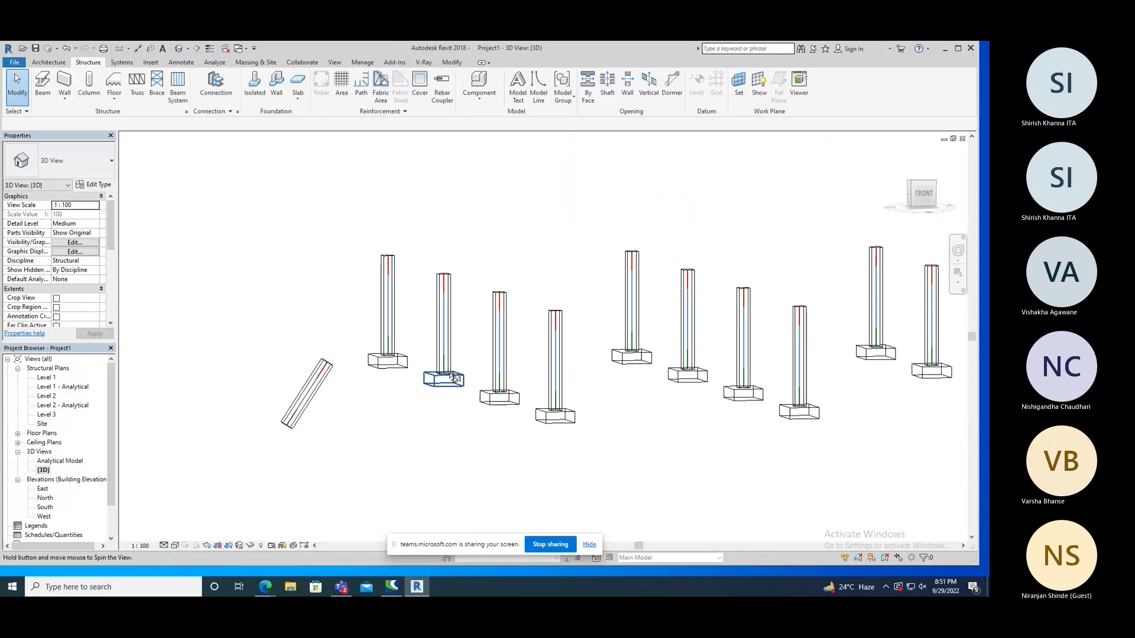
pyautogui.click(298, 384)
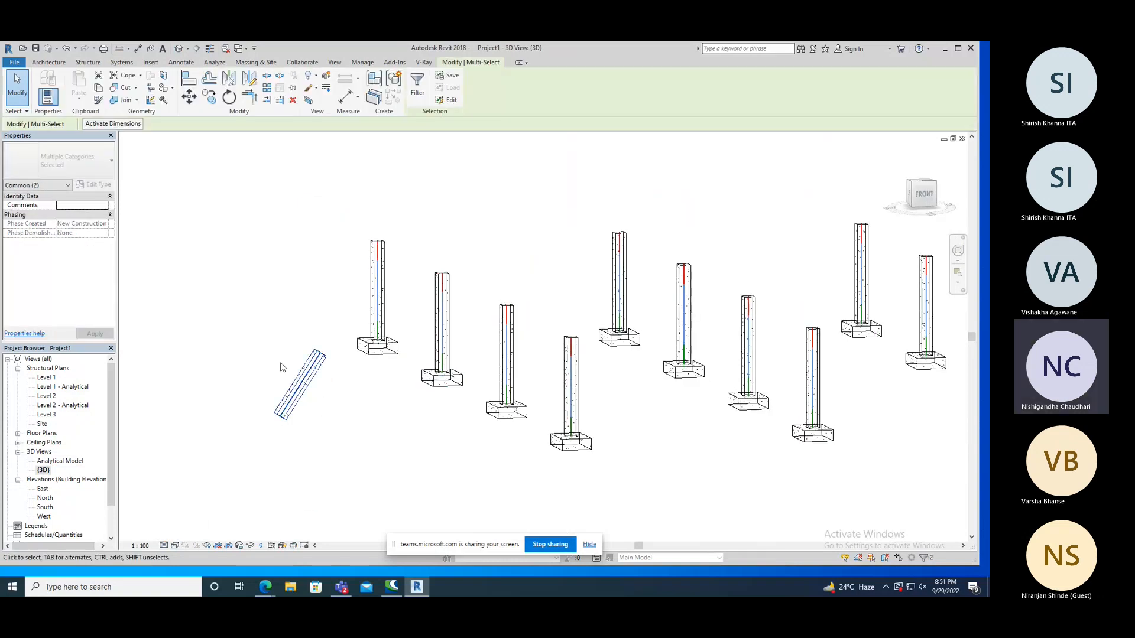
pyautogui.press('Delete')
pyautogui.scroll(-2, 296, 370)
pyautogui.keyDown('shift'); pyautogui.moveTo(552, 369); pyautogui.dragTo(520, 411, button='middle'); pyautogui.keyUp('shift')
pyautogui.keyDown('shift'); pyautogui.moveTo(390, 384); pyautogui.dragTo(436, 392, button='middle'); pyautogui.keyUp('shift')
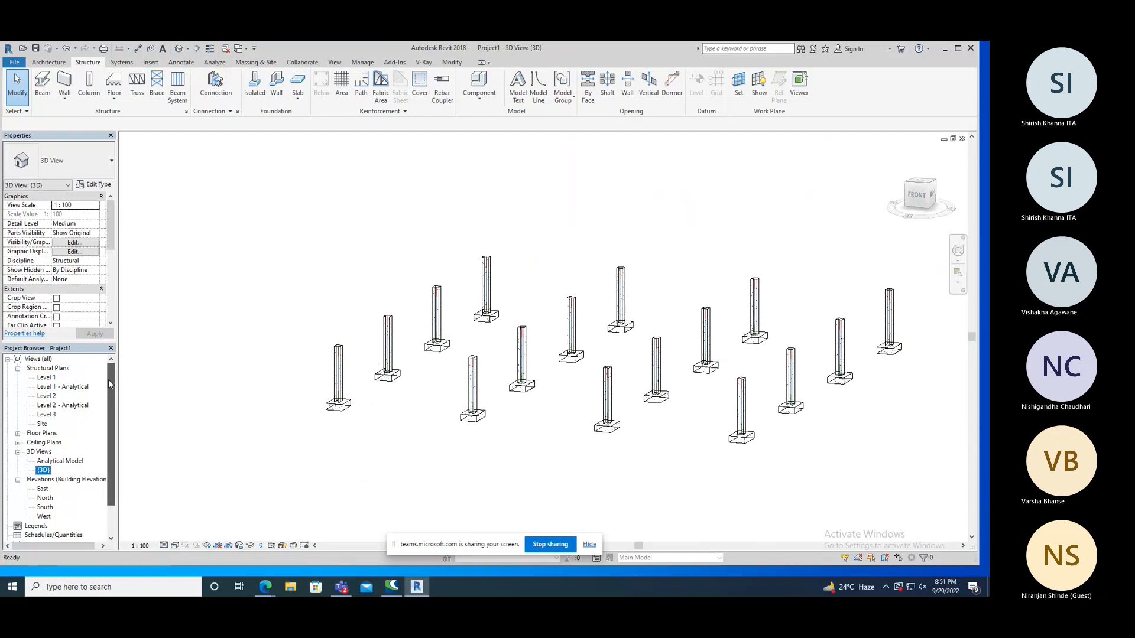
# Open the Level 1 structural plan with the column grid in view and maximize the application window.
pyautogui.doubleClick(47, 377)
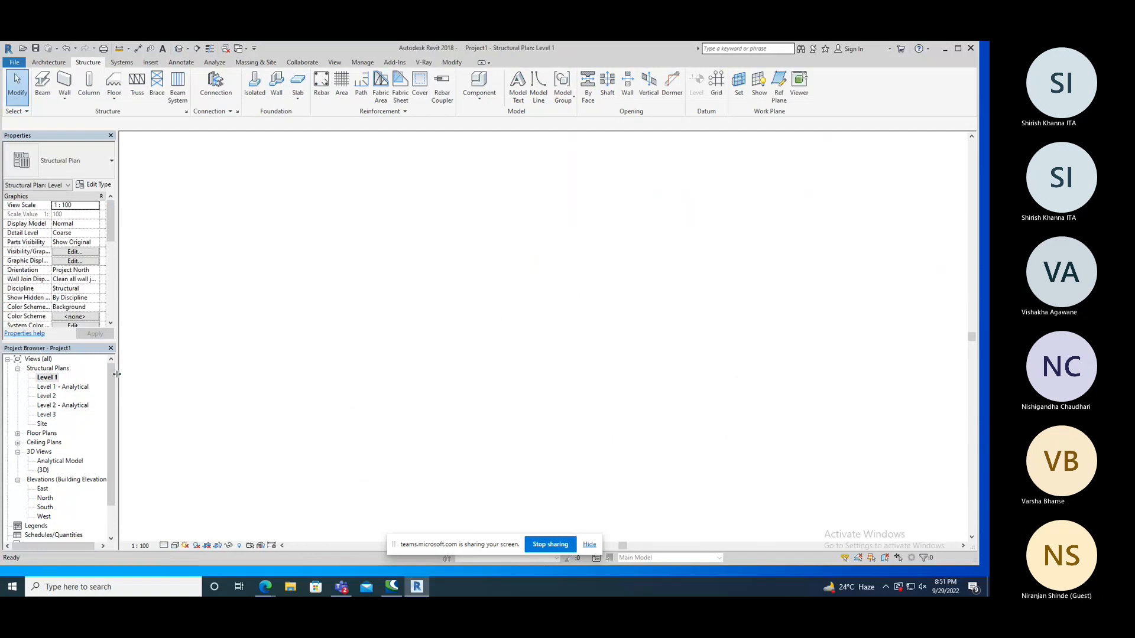
pyautogui.scroll(-5, 336, 345)
pyautogui.moveTo(507, 412); pyautogui.dragTo(506, 321, button='middle')
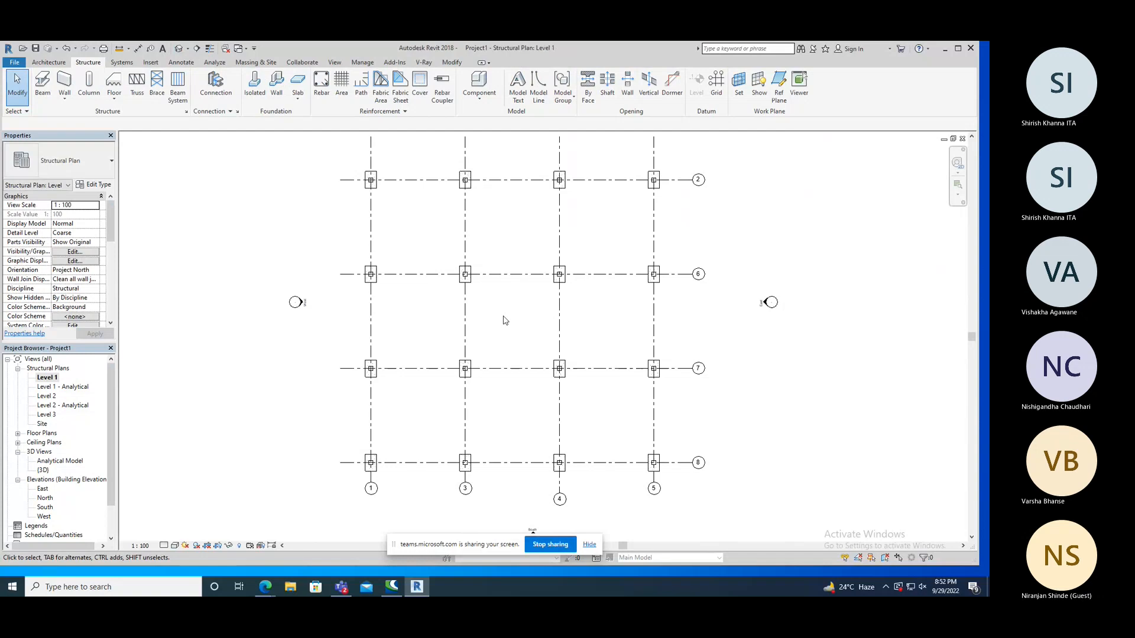
pyautogui.click(958, 49)
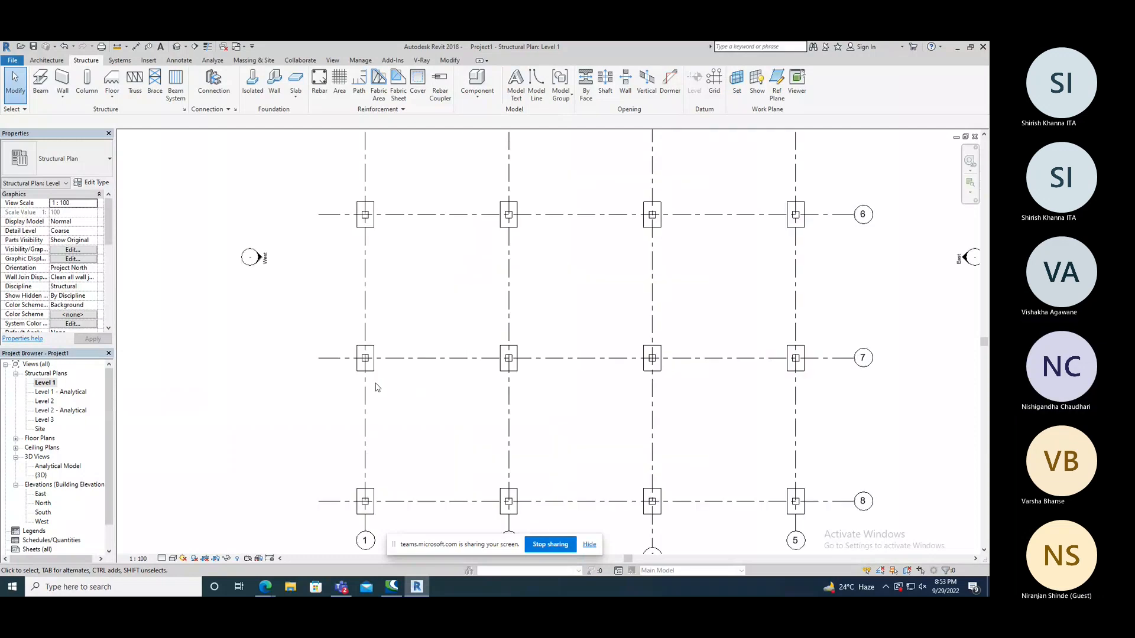
# Nudge the column at grids 1 and 7 about 420 mm south within its footing.
pyautogui.scroll(5, 374, 383)
pyautogui.click(378, 360)
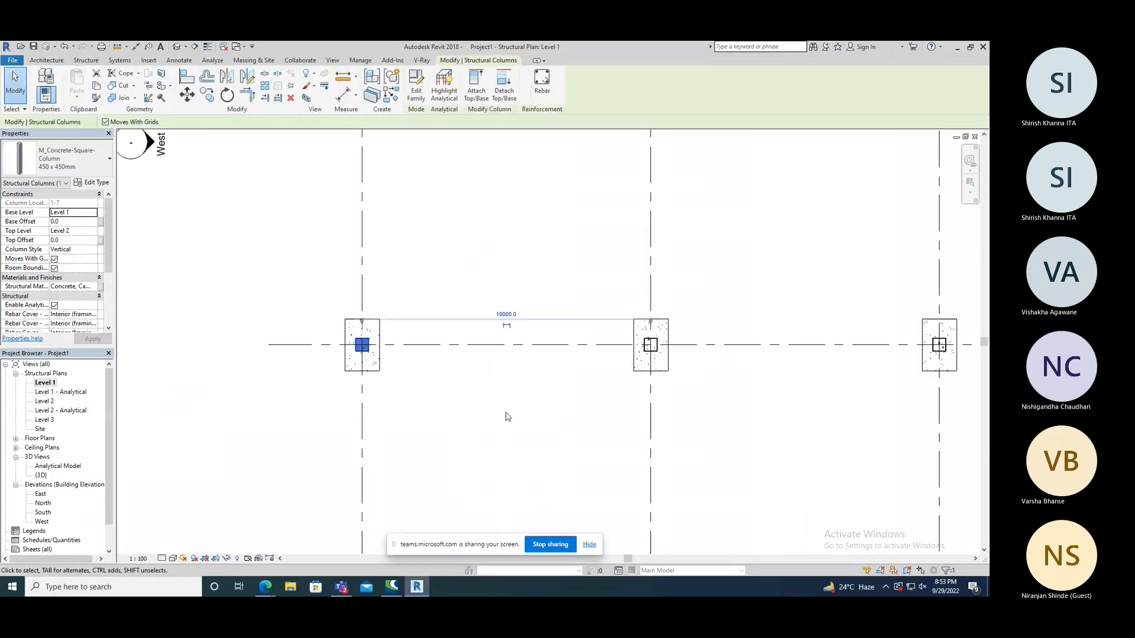
pyautogui.press('Down')
pyautogui.press('Down')
pyautogui.press('Down')
pyautogui.press('Down')
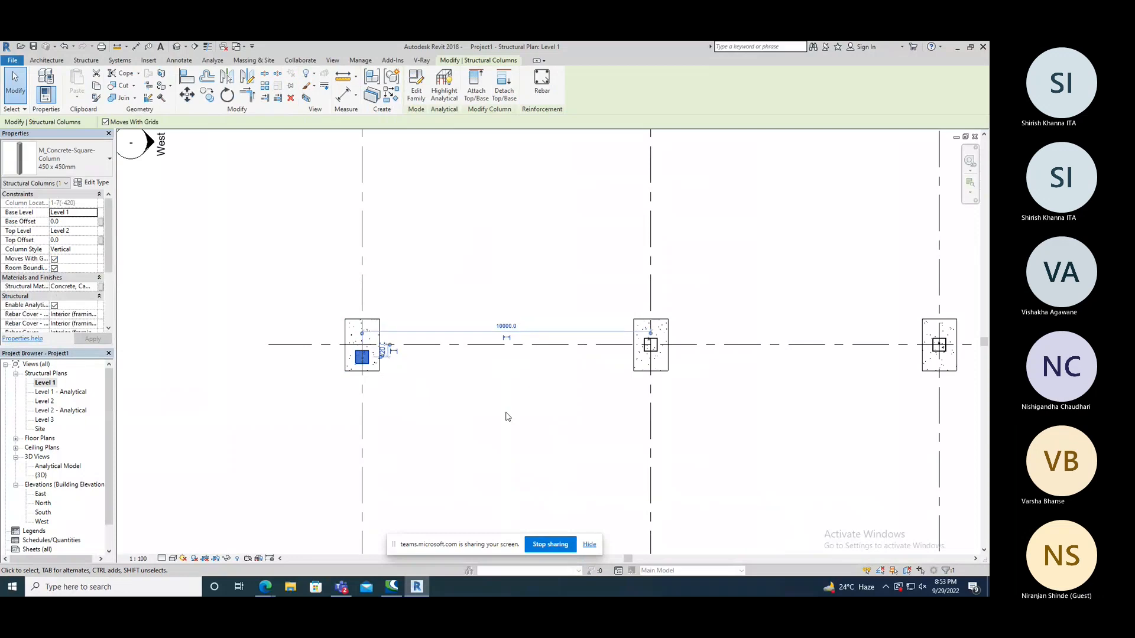
pyautogui.scroll(-1, 412, 396)
pyautogui.scroll(2, 406, 405)
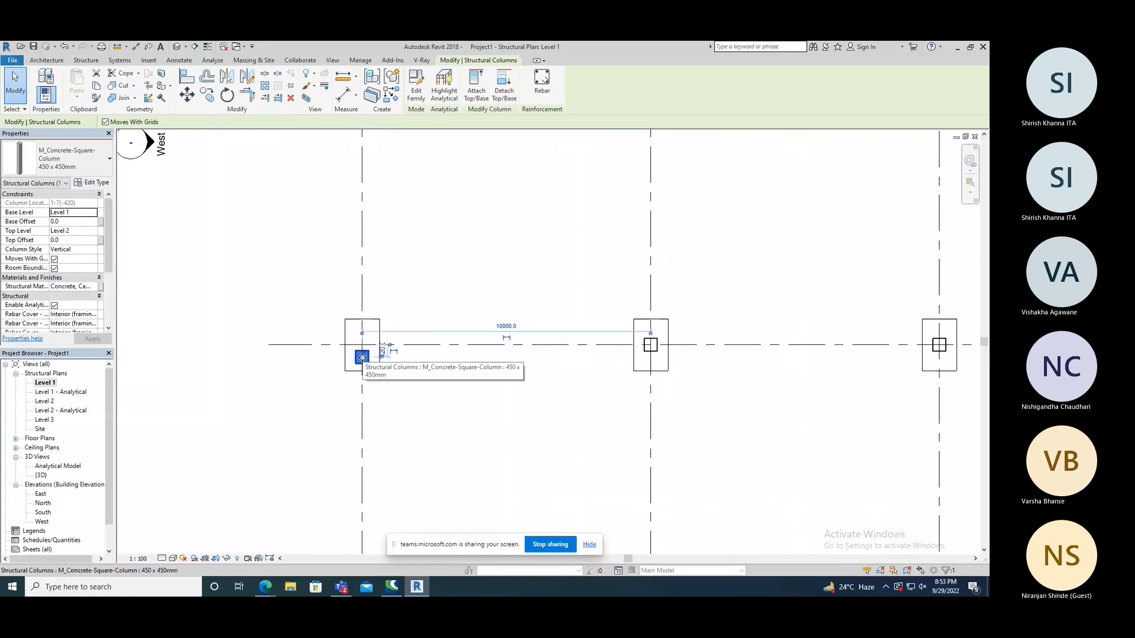
pyautogui.press('Escape')
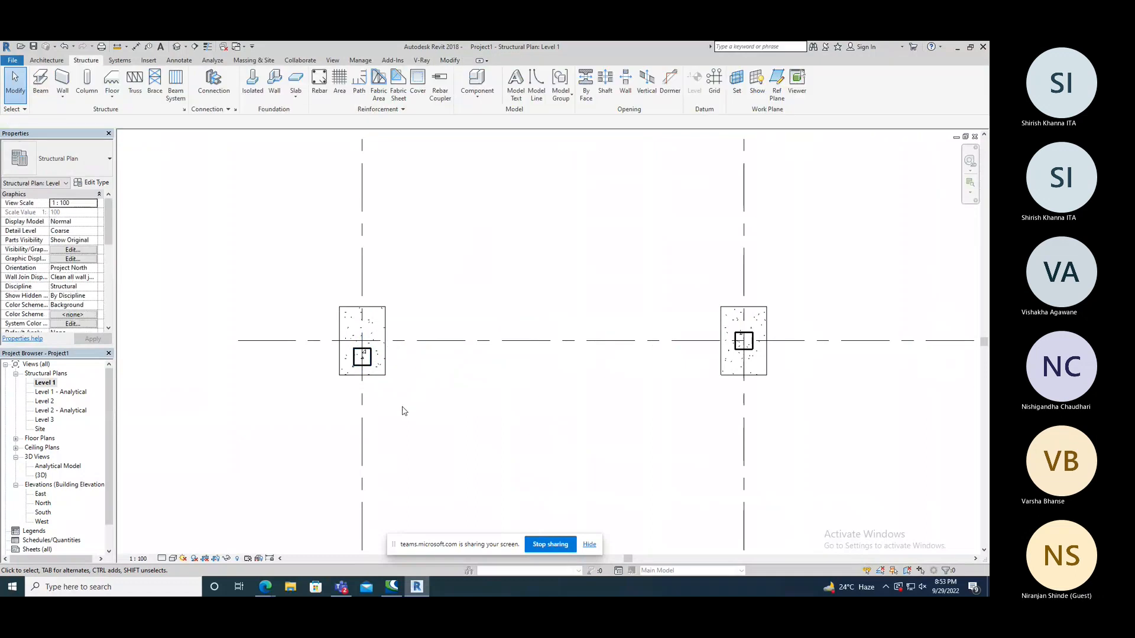
# Align the west face of the column at grids 1 and 7 with the west edge of its footing.
pyautogui.press('a')
pyautogui.press('l')
pyautogui.click(339, 367)
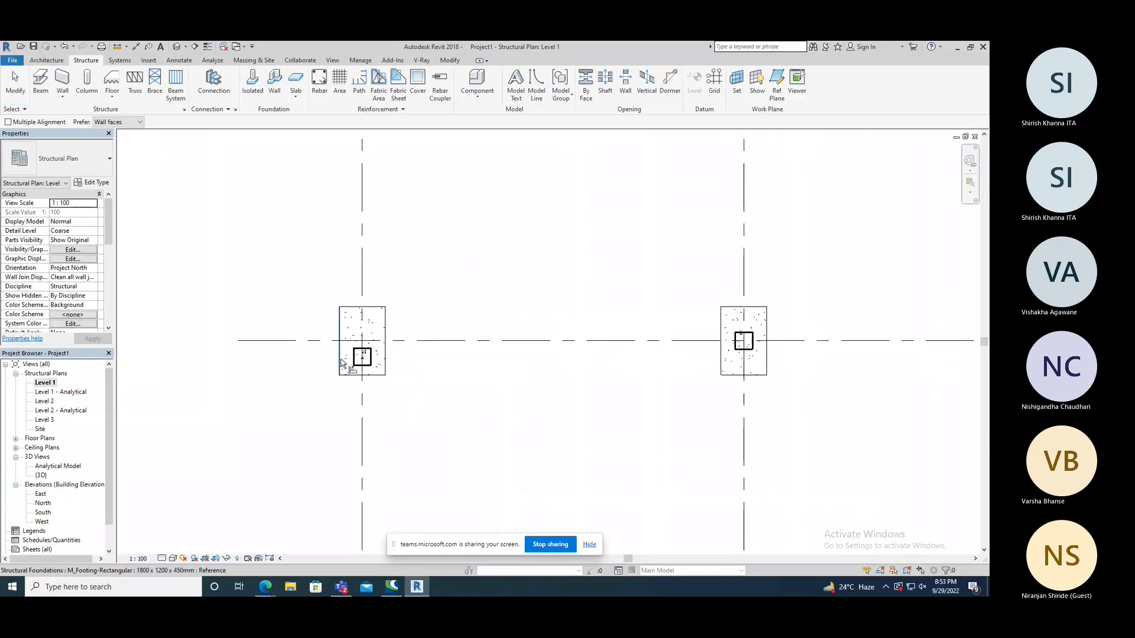
pyautogui.click(353, 360)
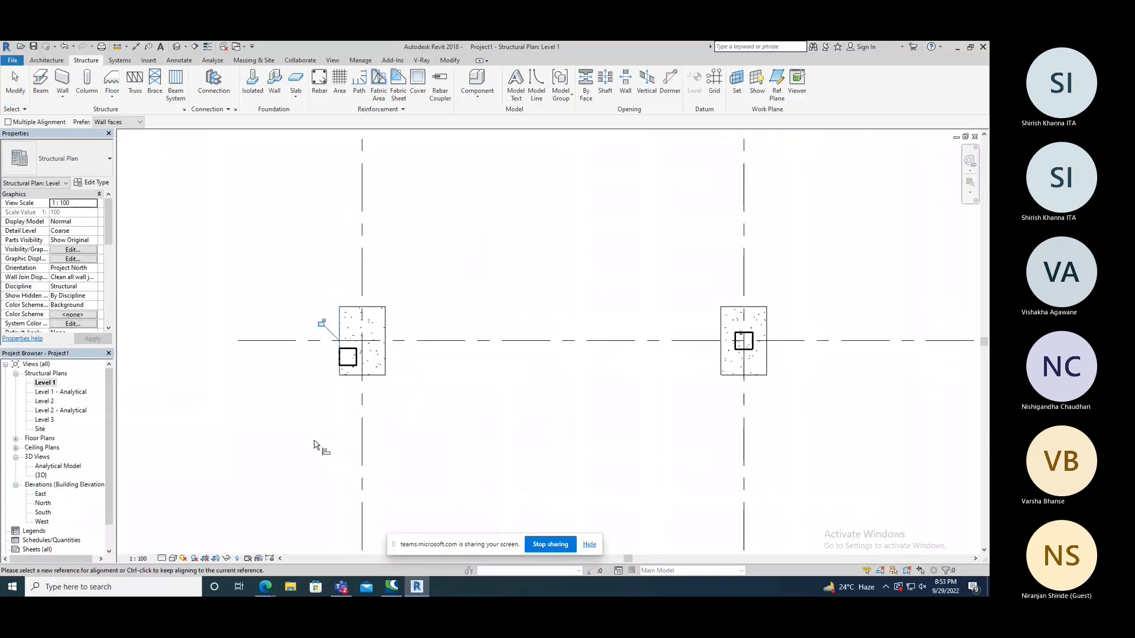
pyautogui.rightClick(322, 407)
pyautogui.press('Escape')
pyautogui.rightClick(312, 407)
pyautogui.click(337, 409)
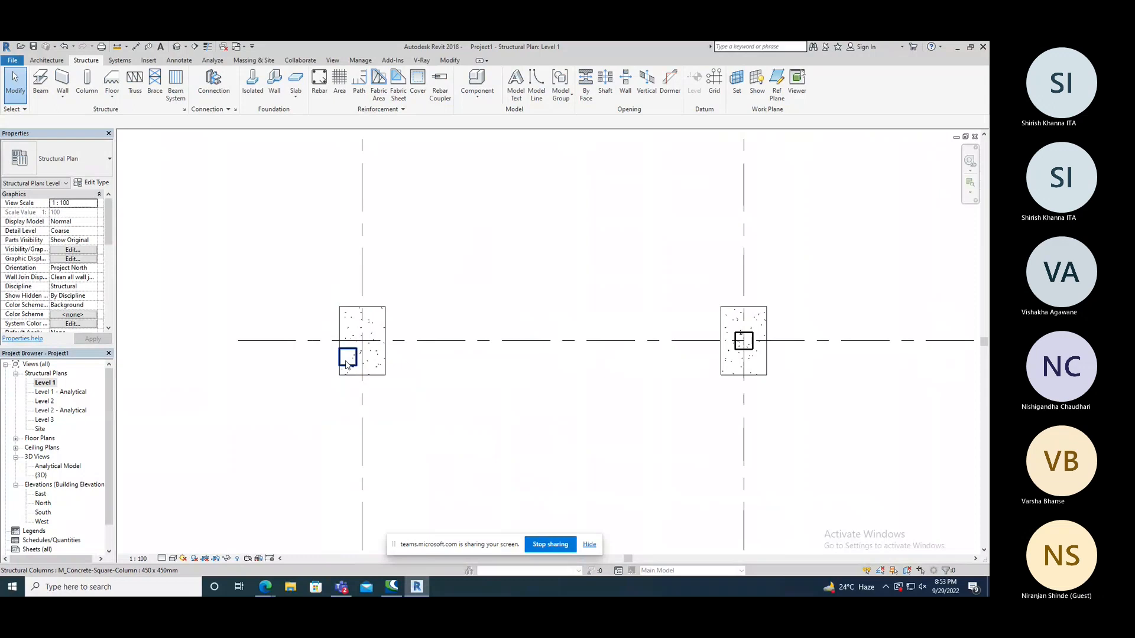
# Nudge the column at grid 7 back north onto the gridline, keeping it against the footing's west edge.
pyautogui.click(347, 363)
pyautogui.press('Up')
pyautogui.press('Up')
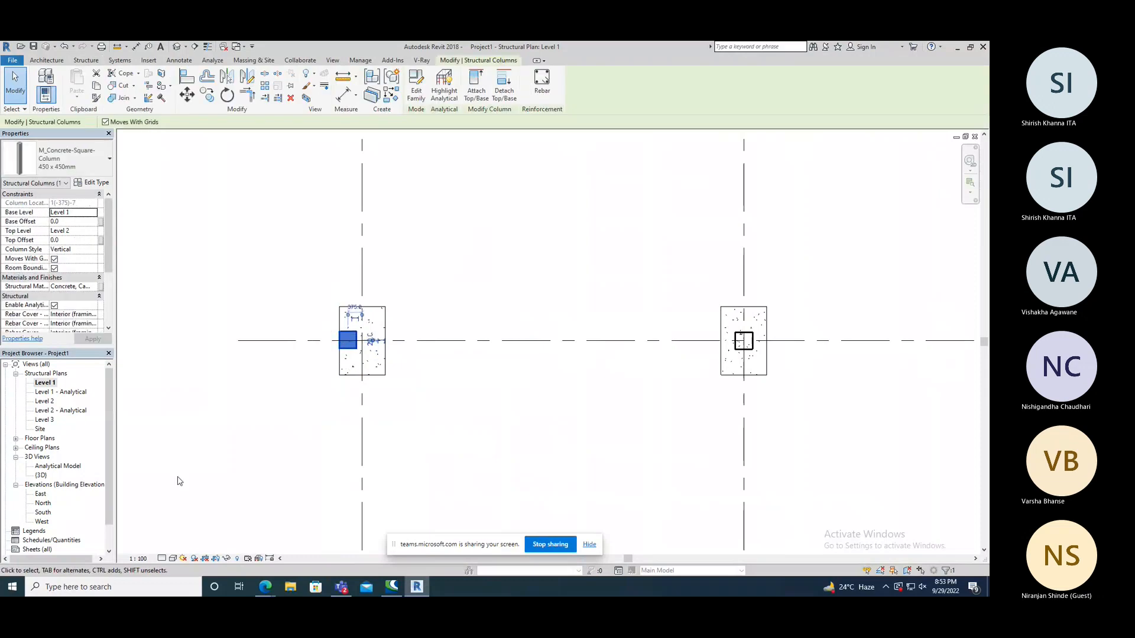
pyautogui.click(269, 413)
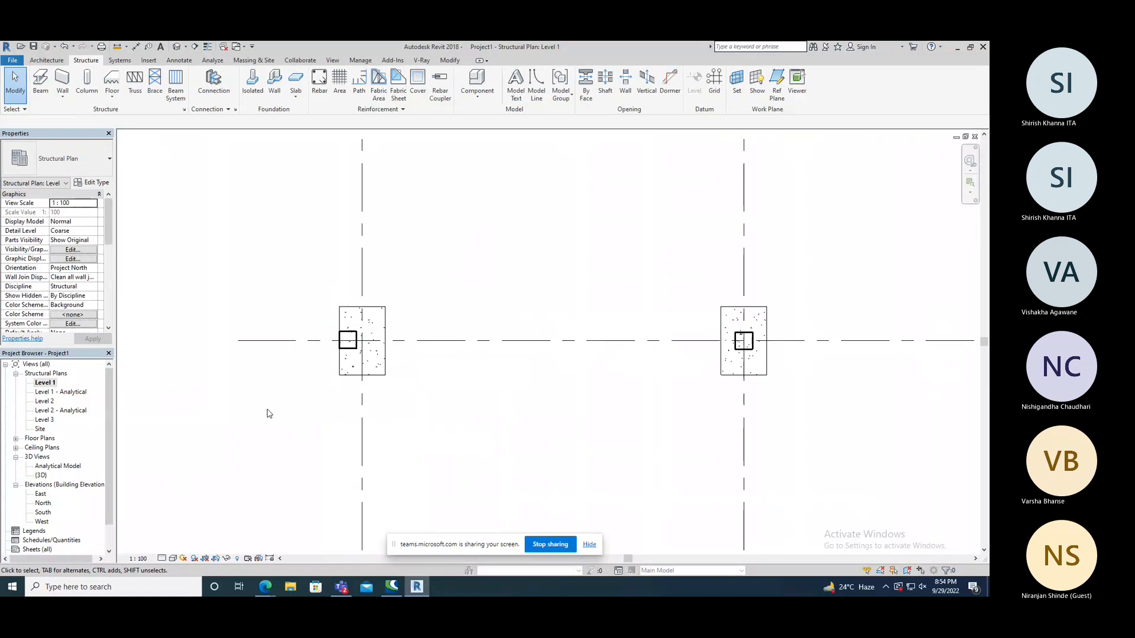
# Undo the nudges and the alignment of the column at grids 1 and 7.
pyautogui.click(450, 60)
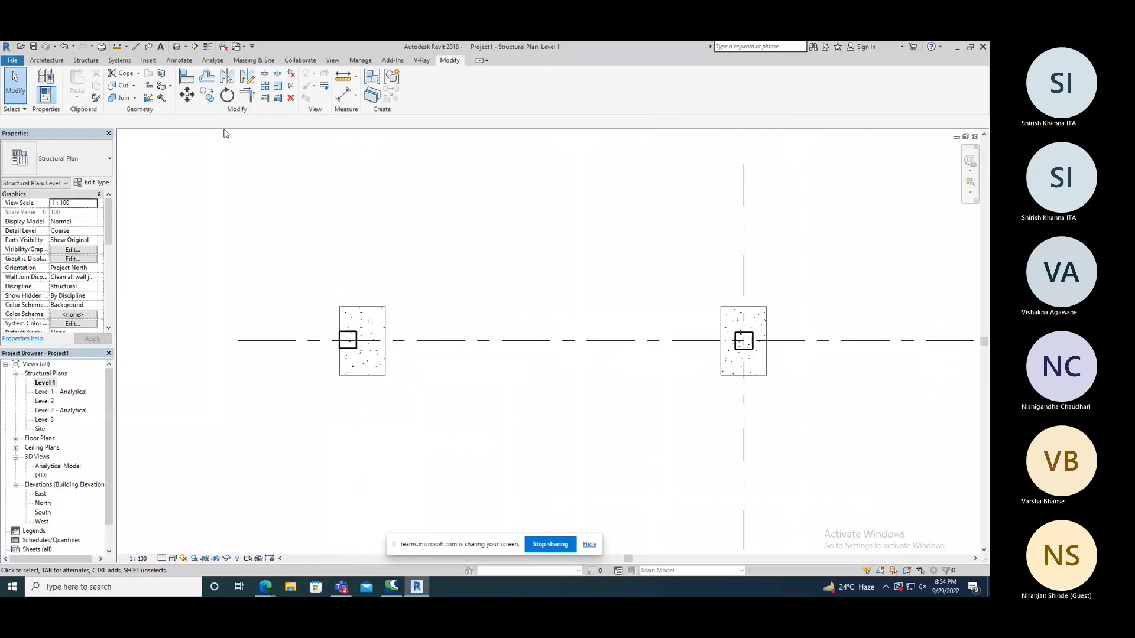
pyautogui.scroll(-3, 392, 236)
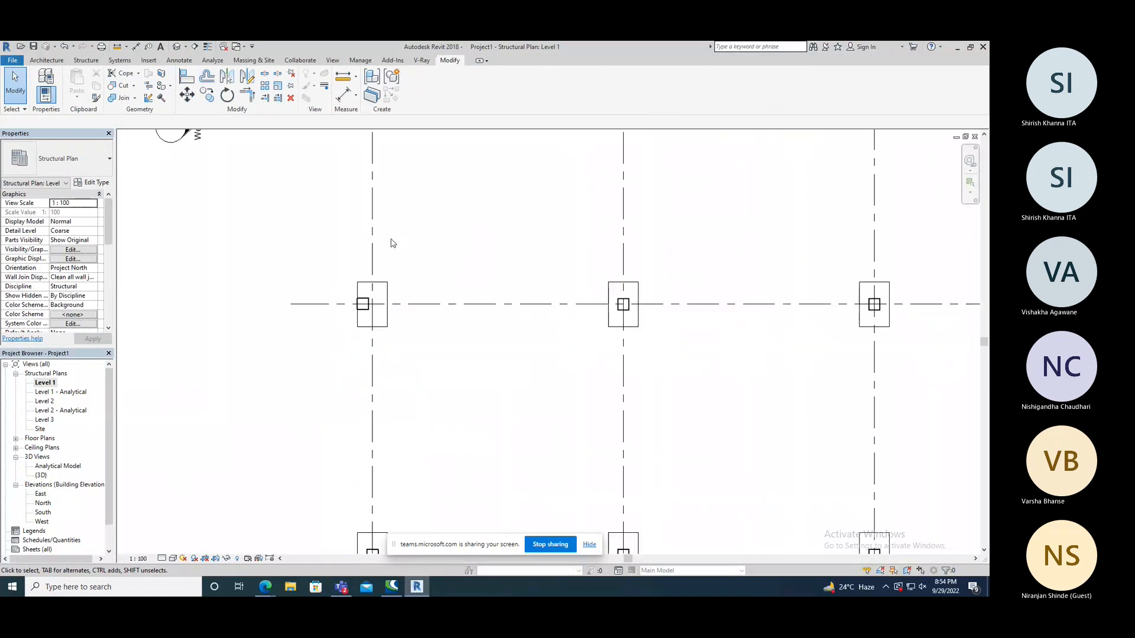
pyautogui.scroll(-2, 390, 245)
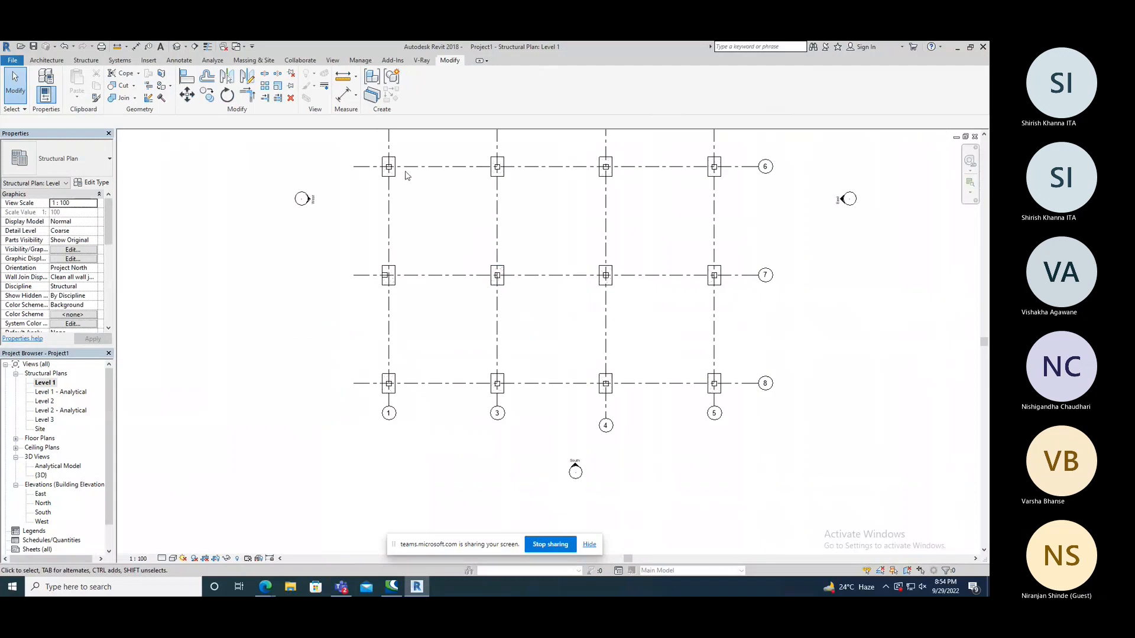
pyautogui.scroll(4, 402, 172)
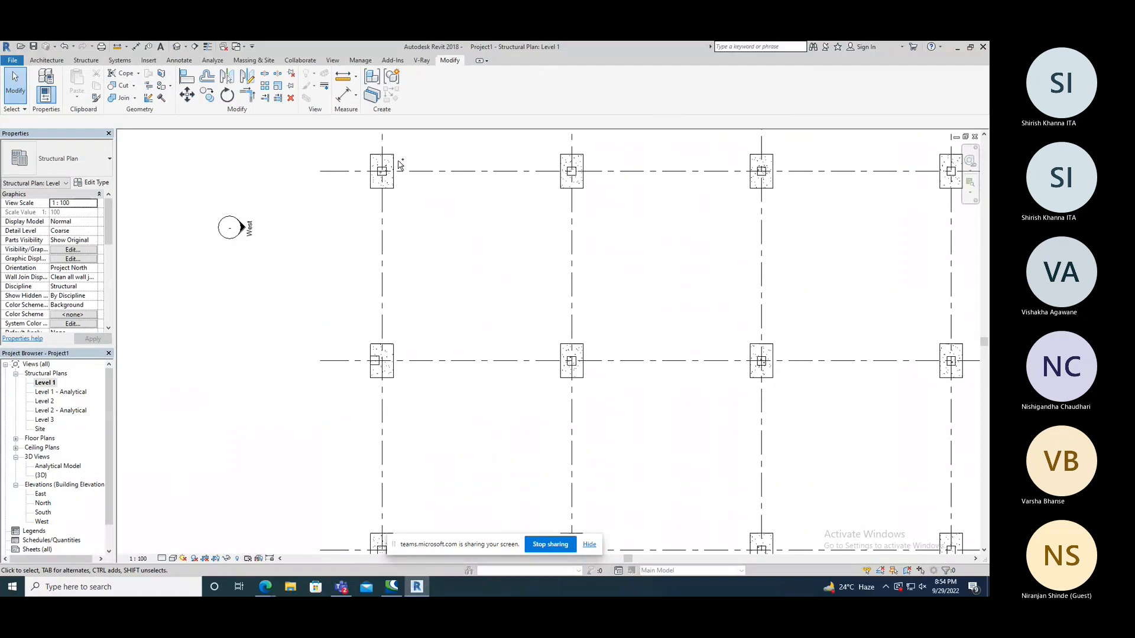
pyautogui.scroll(2, 399, 165)
pyautogui.hotkey('ctrl', 'z')
pyautogui.hotkey('ctrl', 'z')
pyautogui.hotkey('ctrl', 'z')
pyautogui.hotkey('ctrl', 'z')
pyautogui.hotkey('ctrl', 'z')
pyautogui.hotkey('ctrl', 'z')
pyautogui.hotkey('ctrl', 'z')
pyautogui.hotkey('ctrl', 'z')
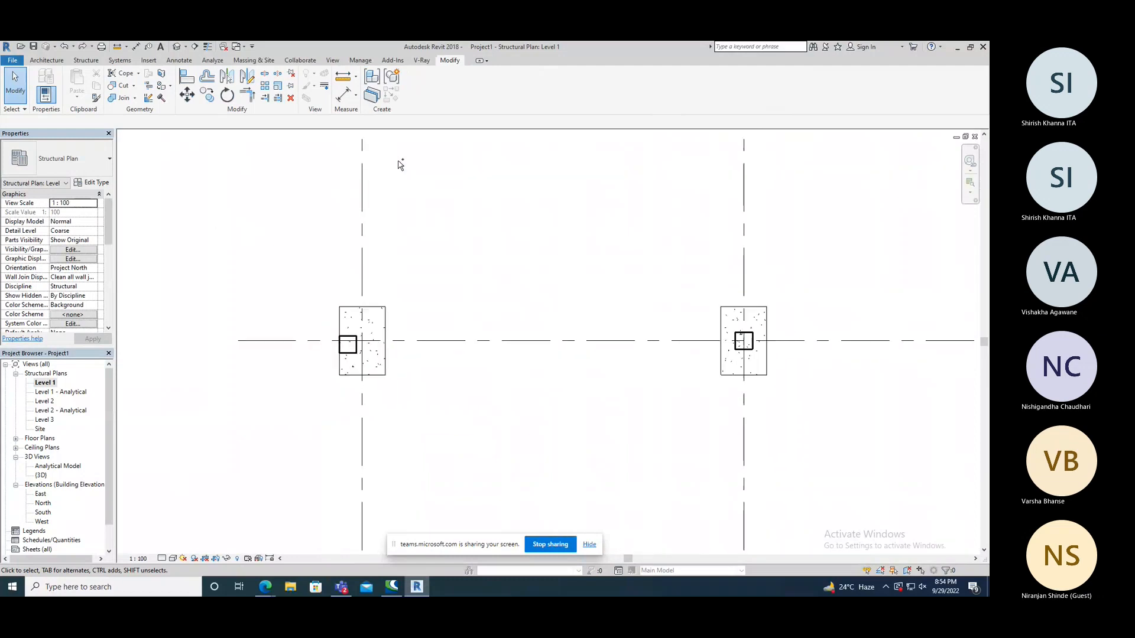
pyautogui.hotkey('ctrl', 'z')
pyautogui.hotkey('ctrl', 'z')
pyautogui.hotkey('ctrl', 'z')
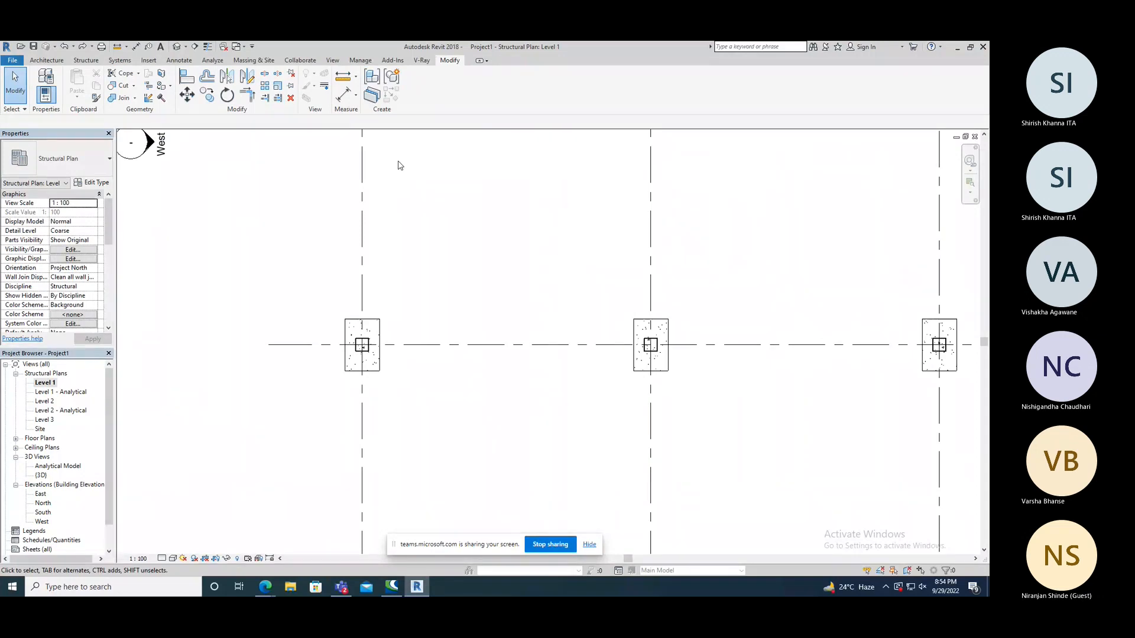
# Select the column at grids 1 and 2 and open the Material Browser for its structural material.
pyautogui.scroll(-3, 308, 329)
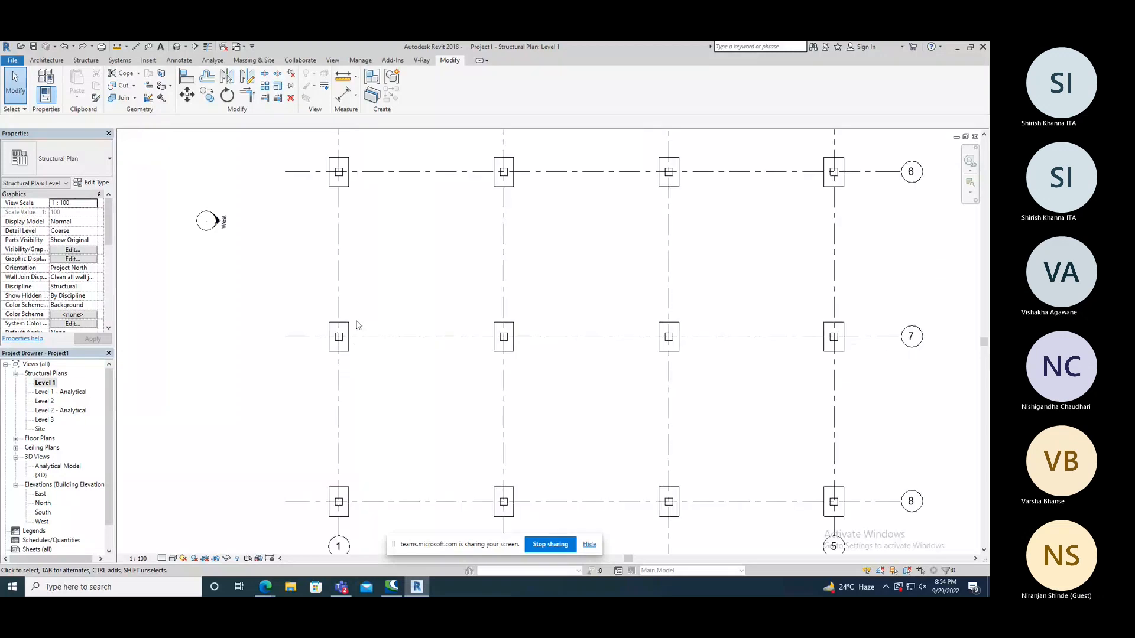
pyautogui.scroll(-1, 356, 326)
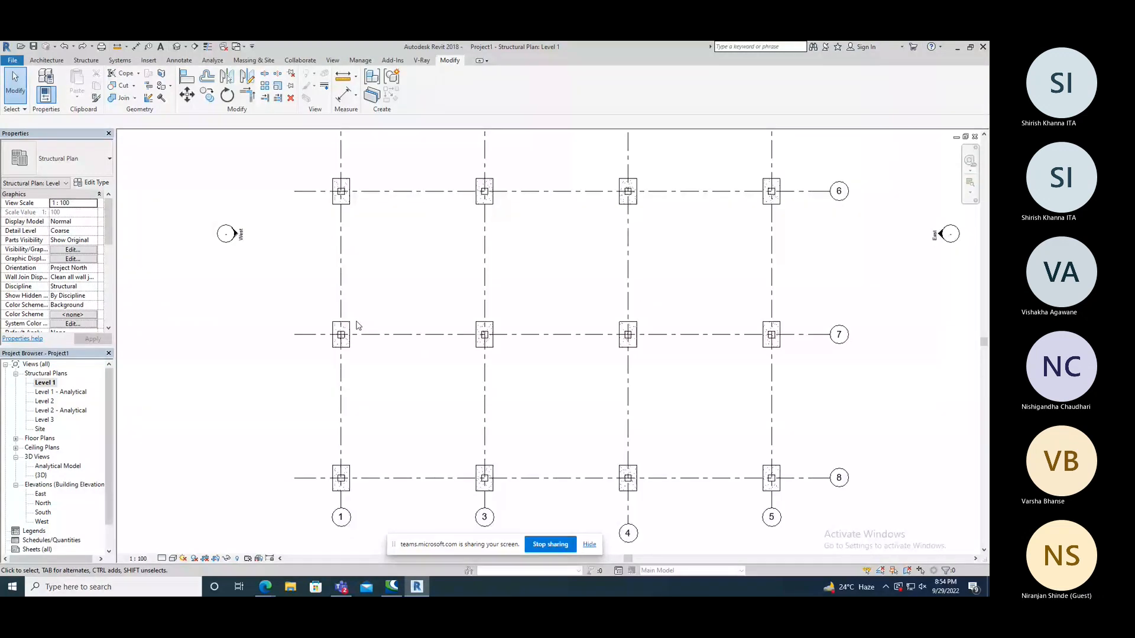
pyautogui.scroll(-1, 357, 325)
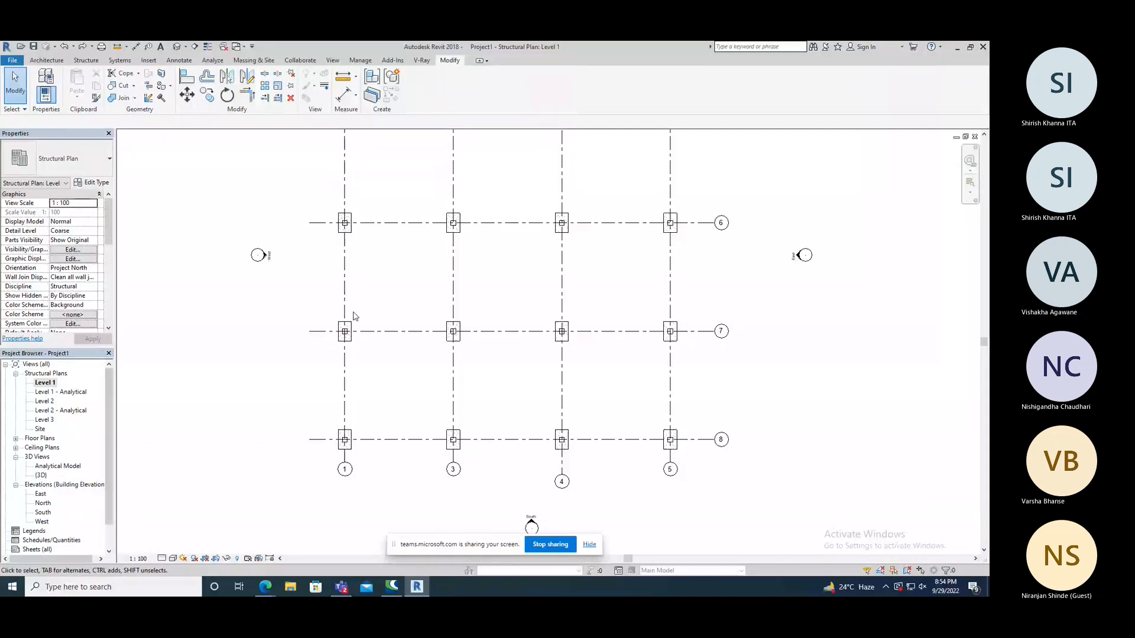
pyautogui.scroll(-1, 353, 313)
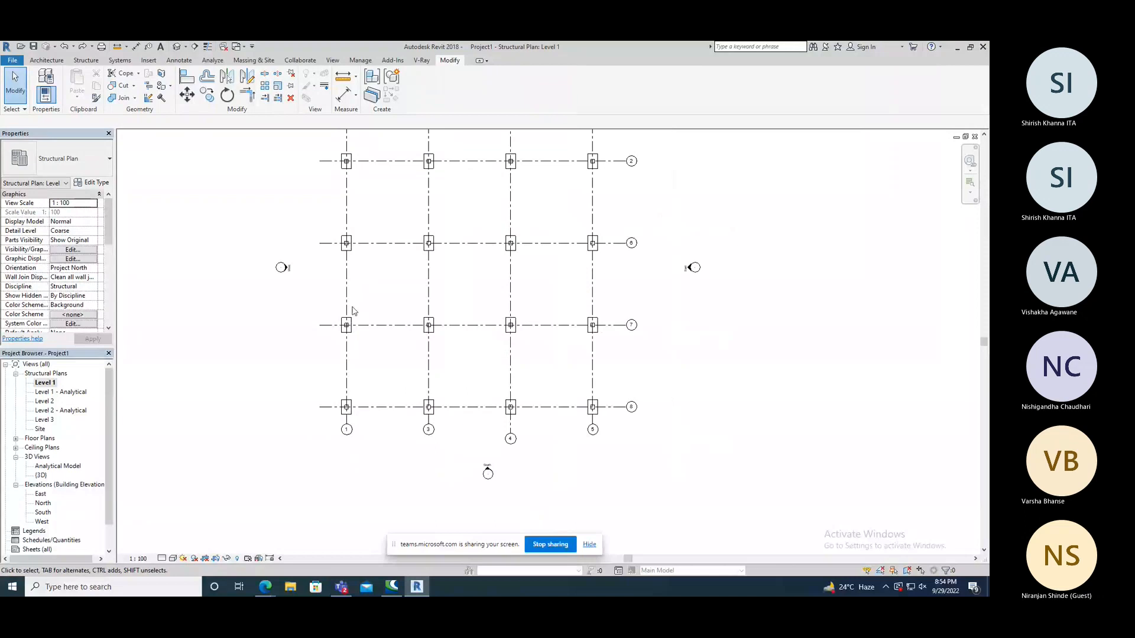
pyautogui.scroll(2, 353, 313)
pyautogui.scroll(1, 347, 187)
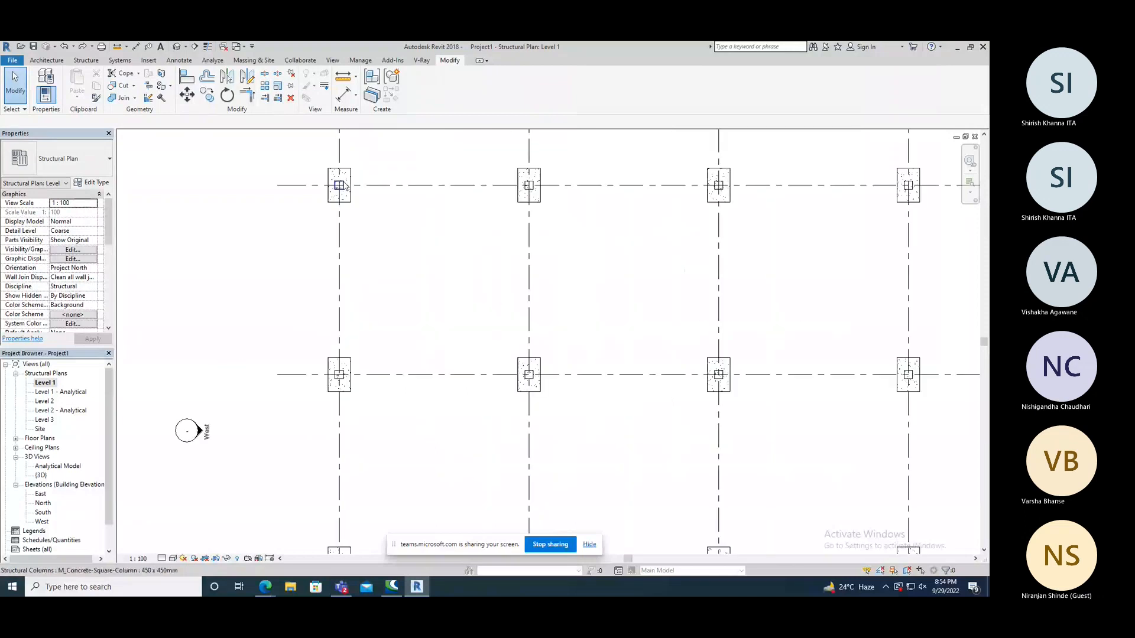
pyautogui.click(347, 186)
pyautogui.scroll(-2, 107, 218)
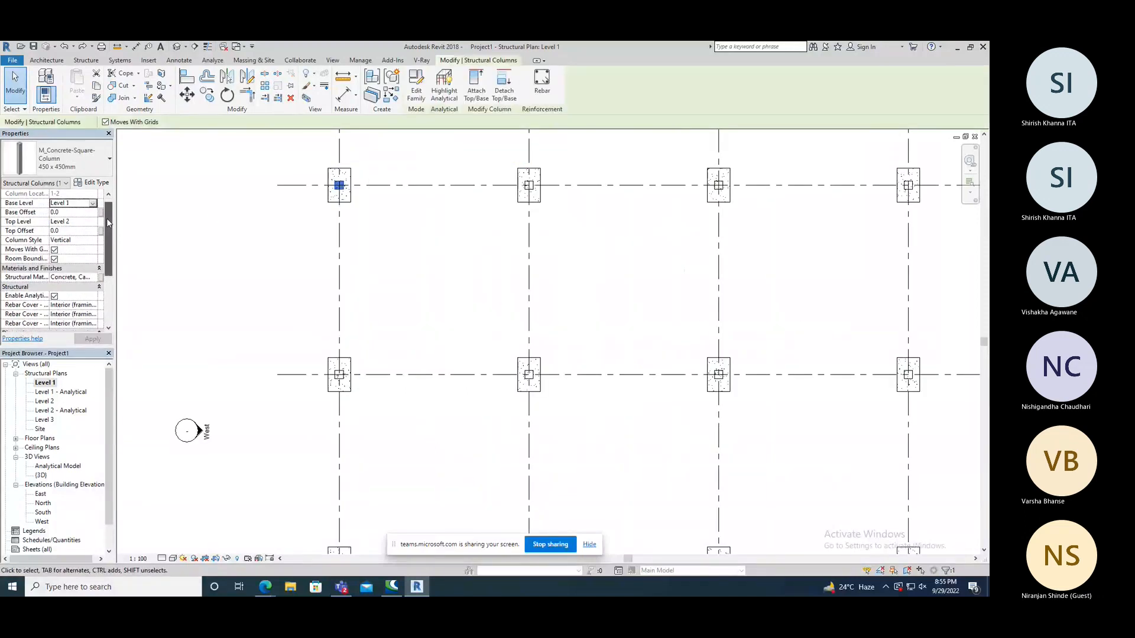
pyautogui.scroll(-1, 109, 233)
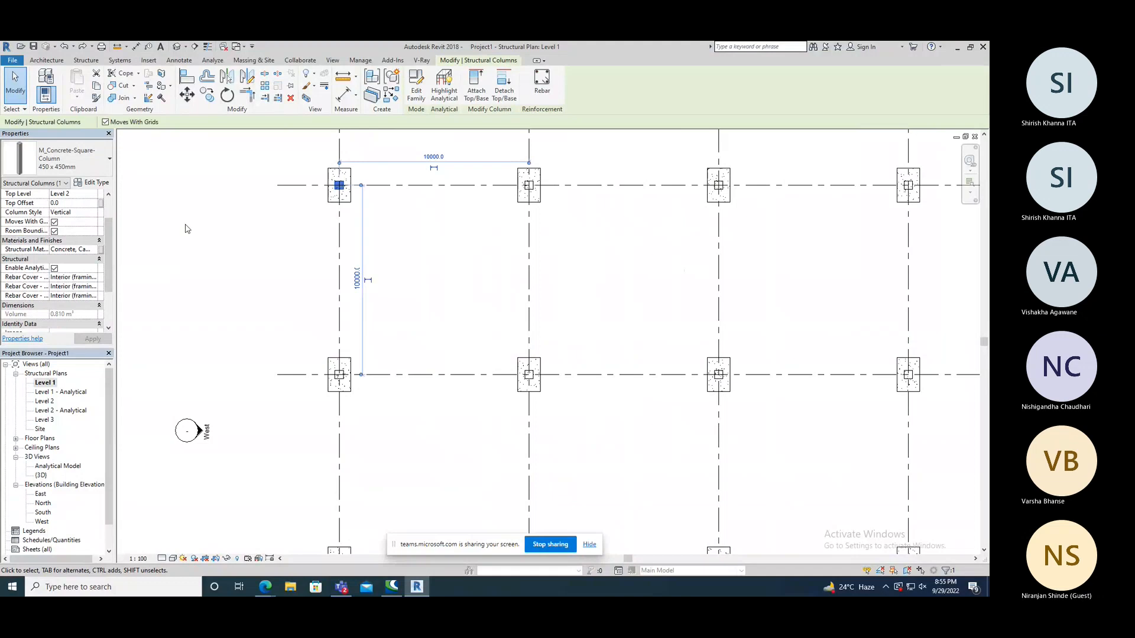
pyautogui.click(87, 250)
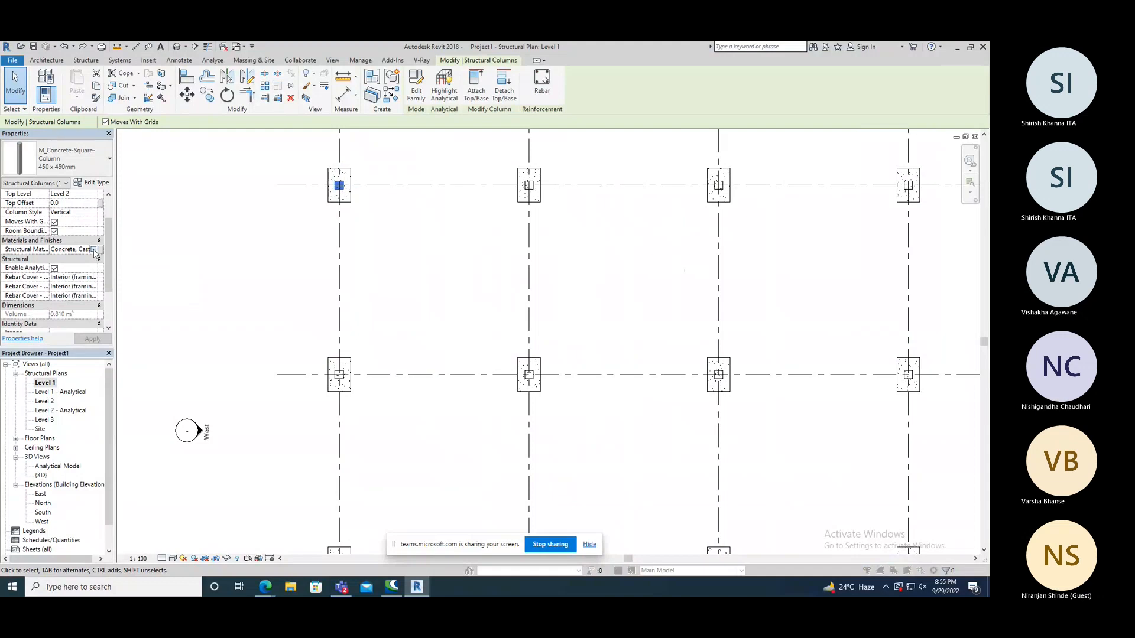
pyautogui.click(93, 249)
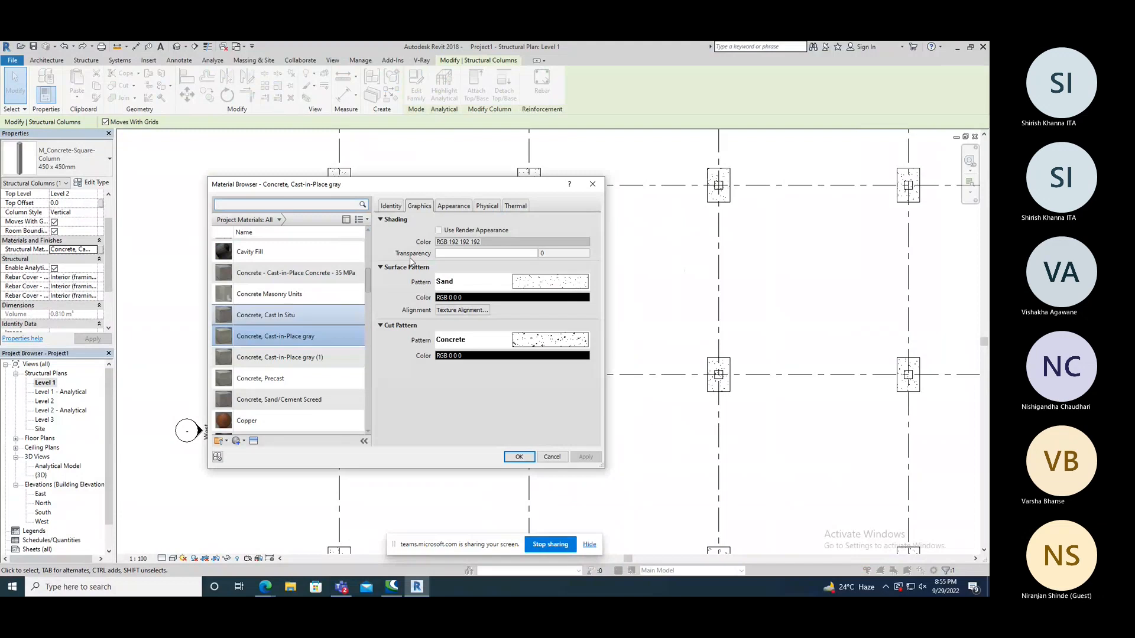
# Examine the appearance and identity settings of Concrete, Cast-in-Place gray and the asset library, and close the Material Browser without changes.
pyautogui.click(451, 207)
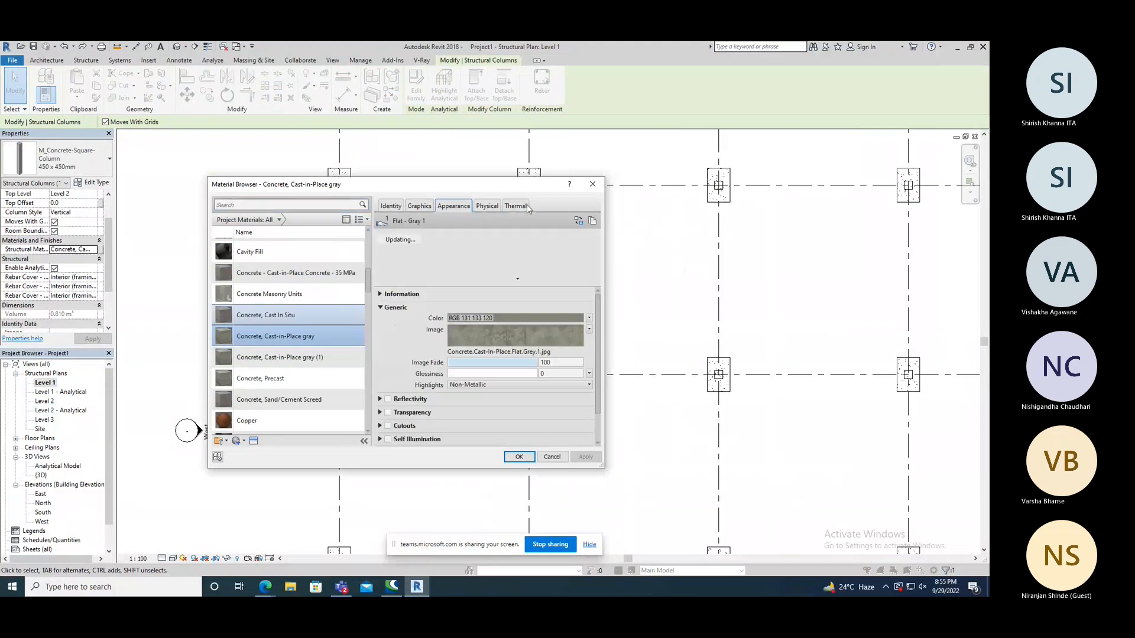
pyautogui.click(390, 206)
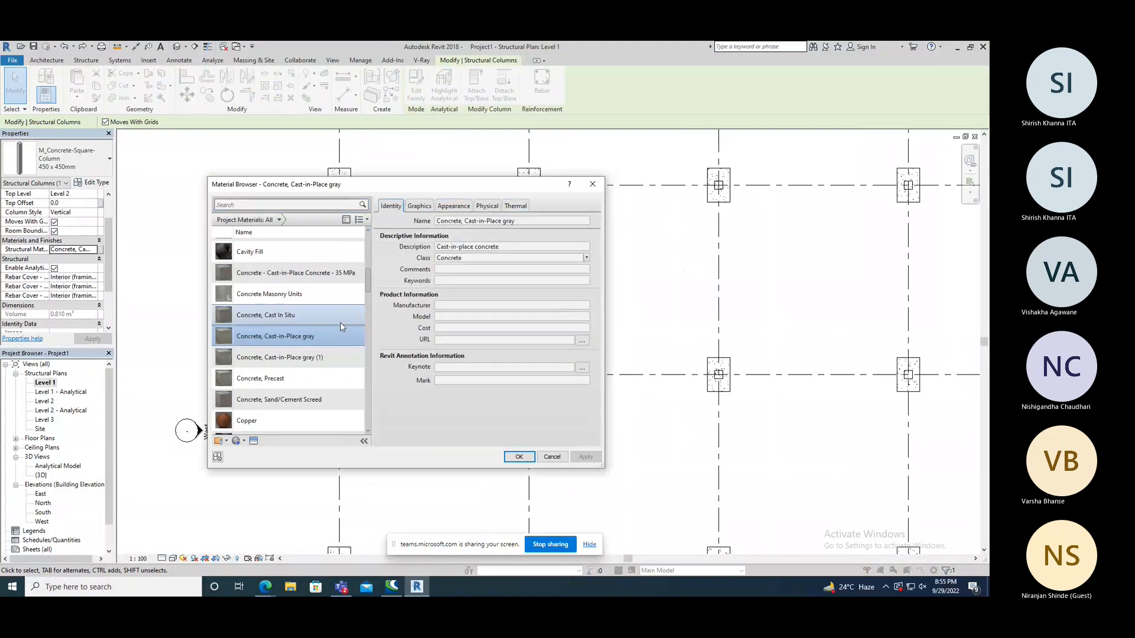
pyautogui.scroll(-1, 289, 408)
pyautogui.click(240, 442)
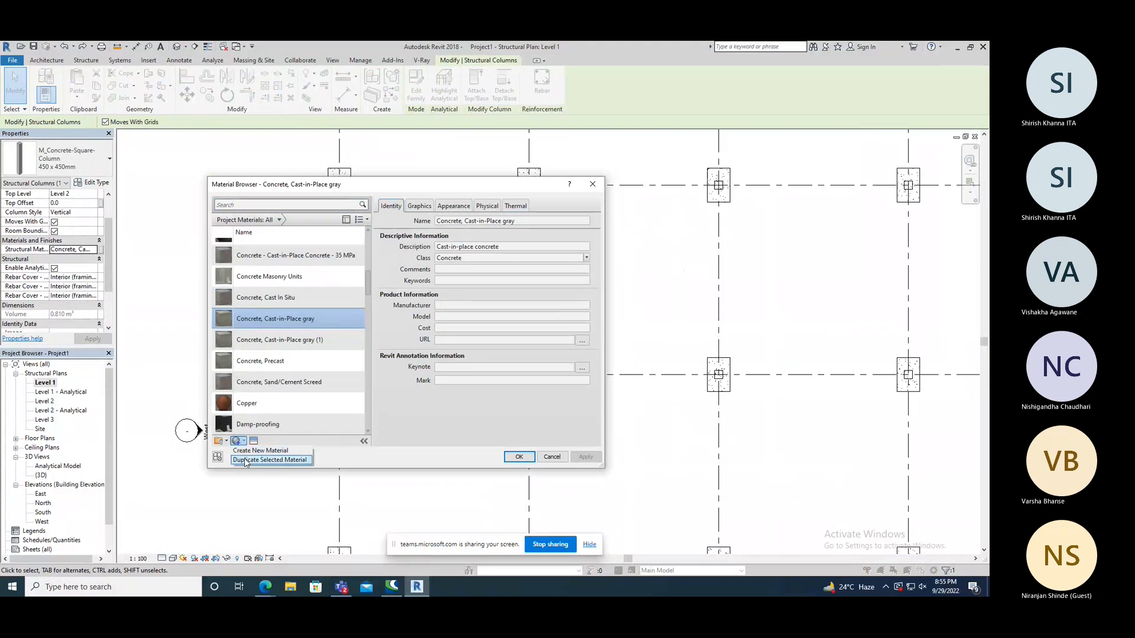
pyautogui.click(253, 444)
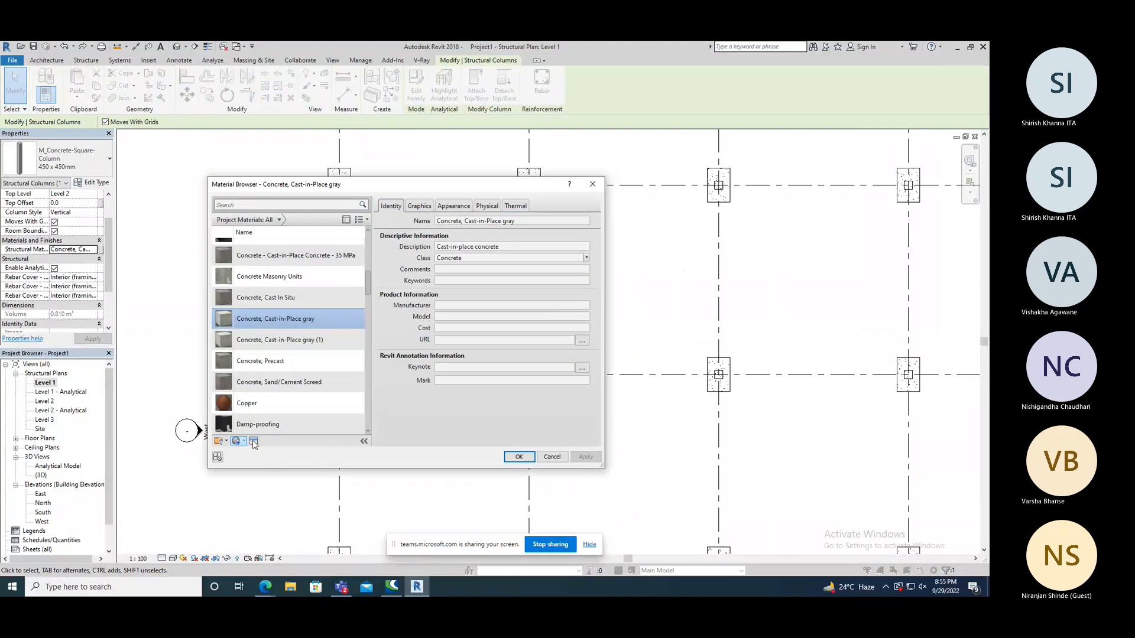
pyautogui.click(253, 442)
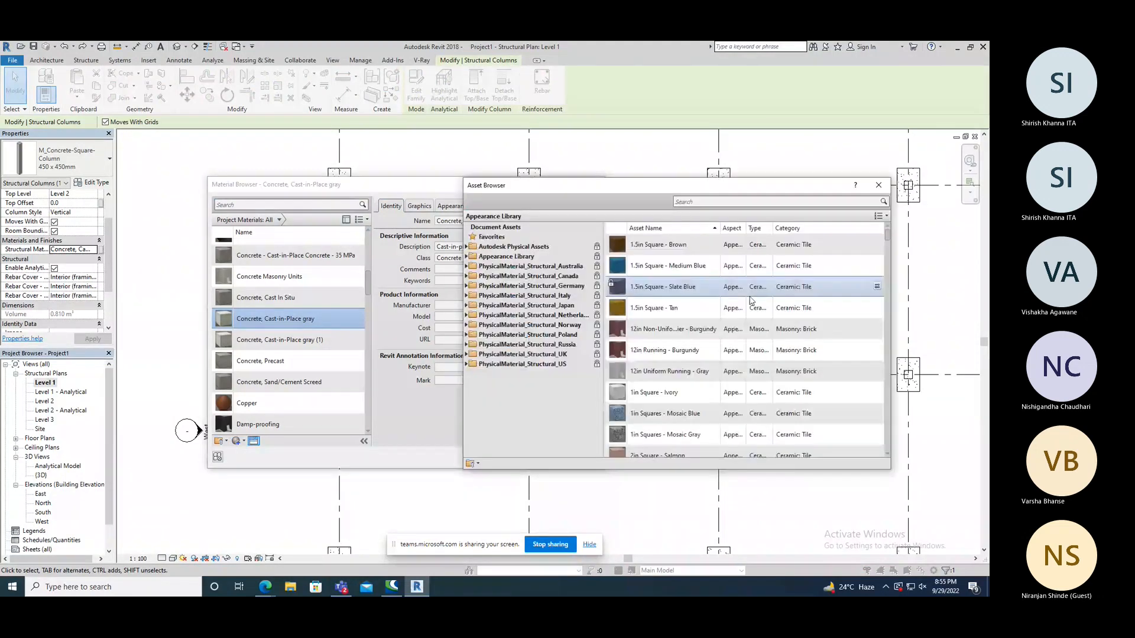
pyautogui.click(878, 185)
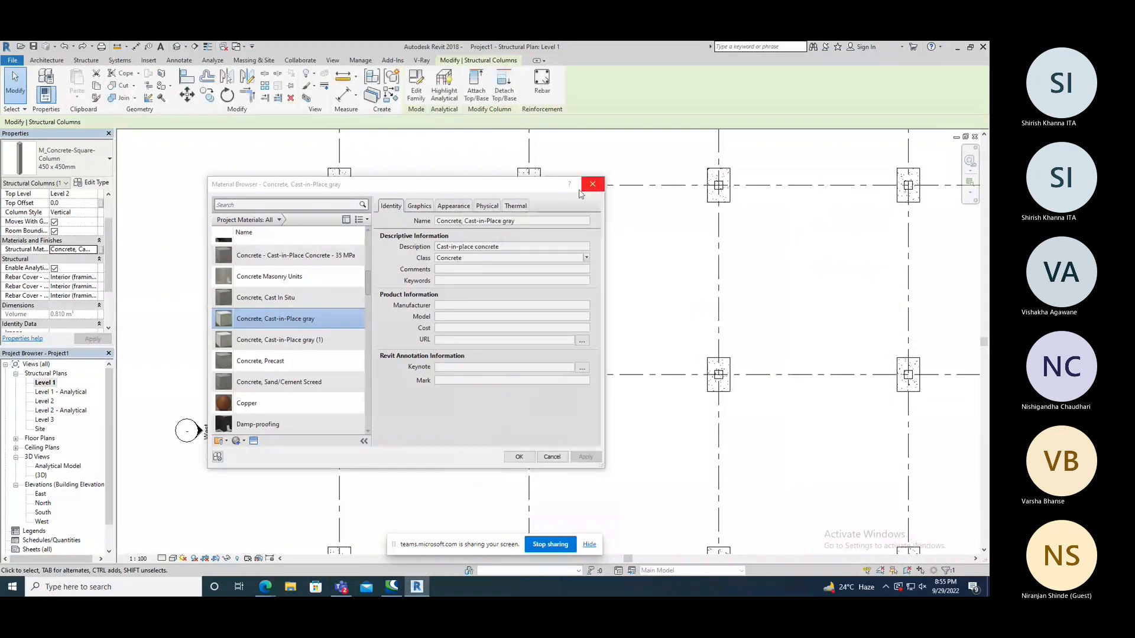
pyautogui.click(467, 207)
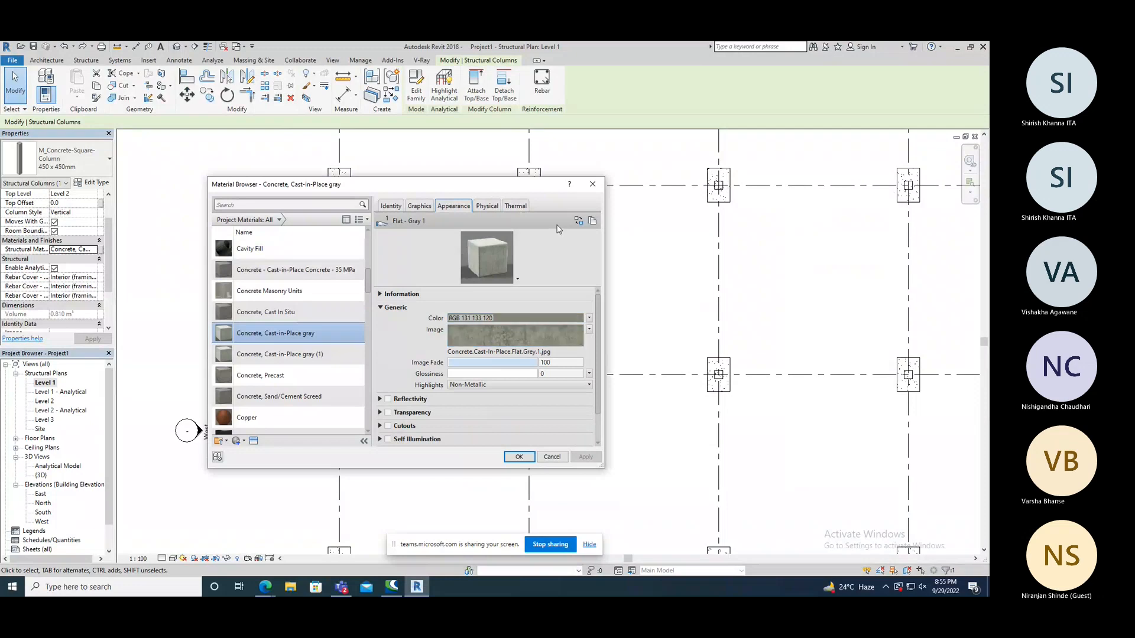
pyautogui.click(593, 187)
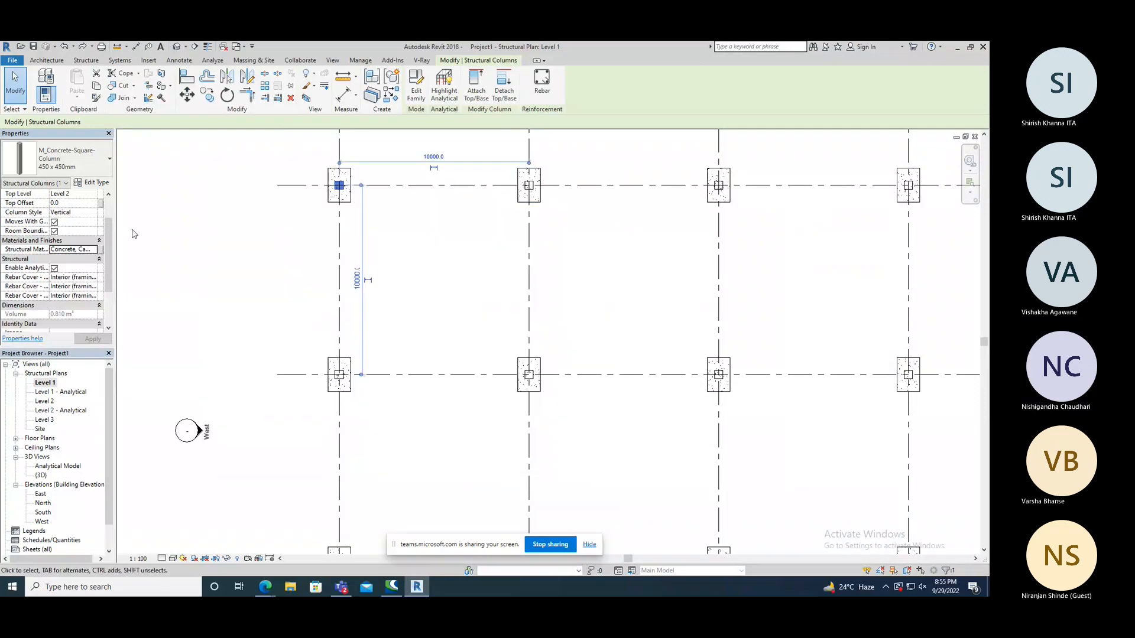
# Review the selected column's instance properties and the type properties of M_Concrete-Square-Column 450 x 450mm.
pyautogui.scroll(-3, 96, 267)
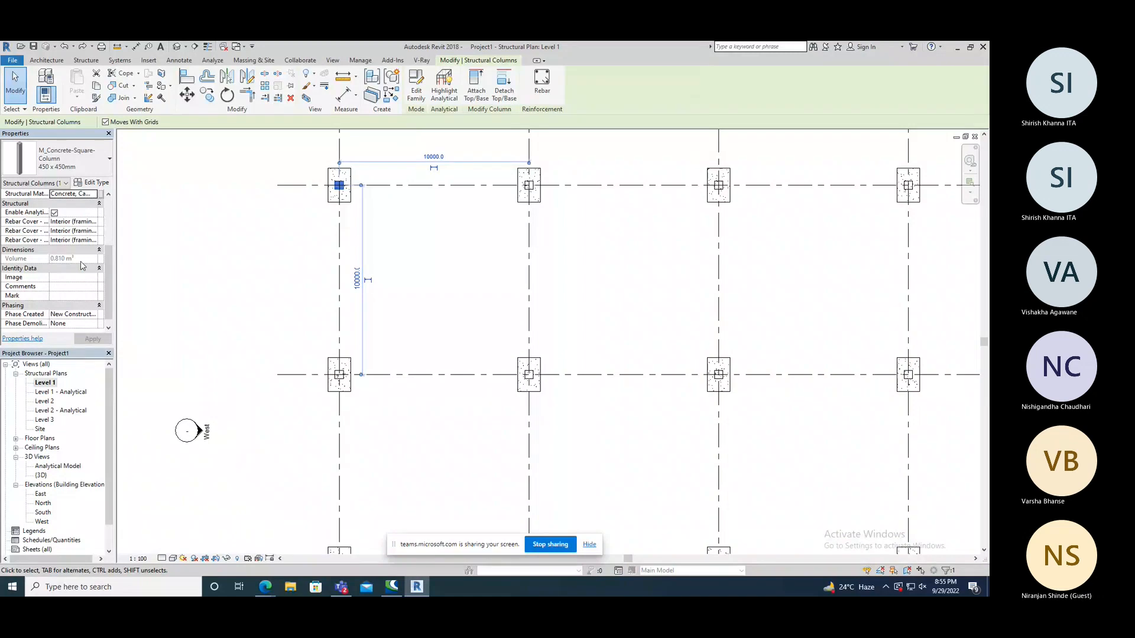
pyautogui.scroll(-1, 110, 283)
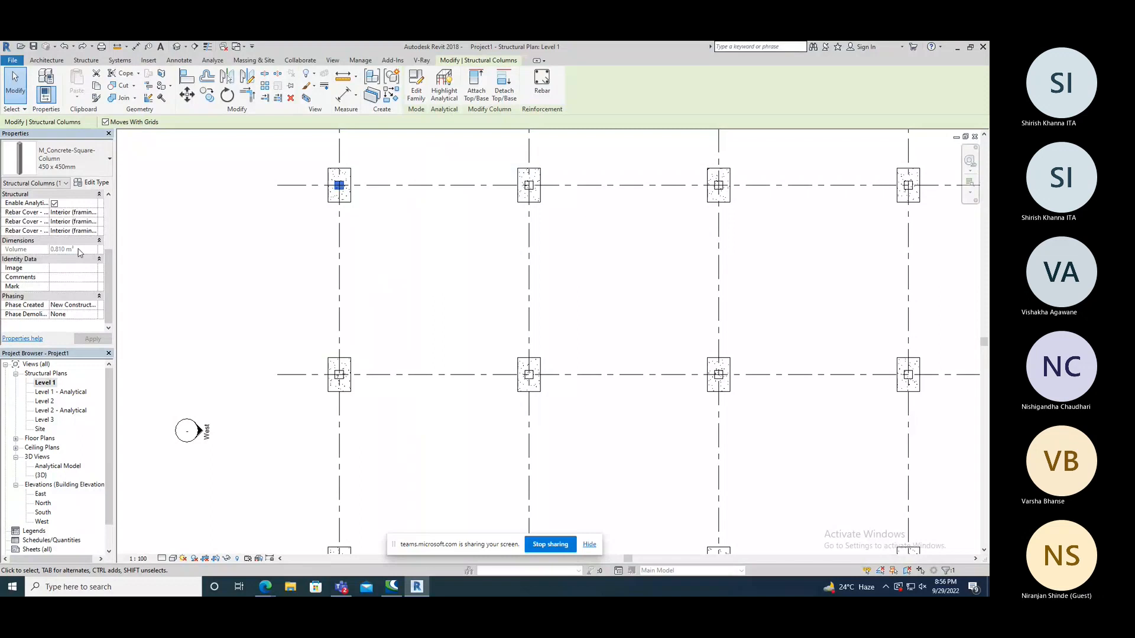
pyautogui.moveTo(109, 255); pyautogui.dragTo(108, 201)
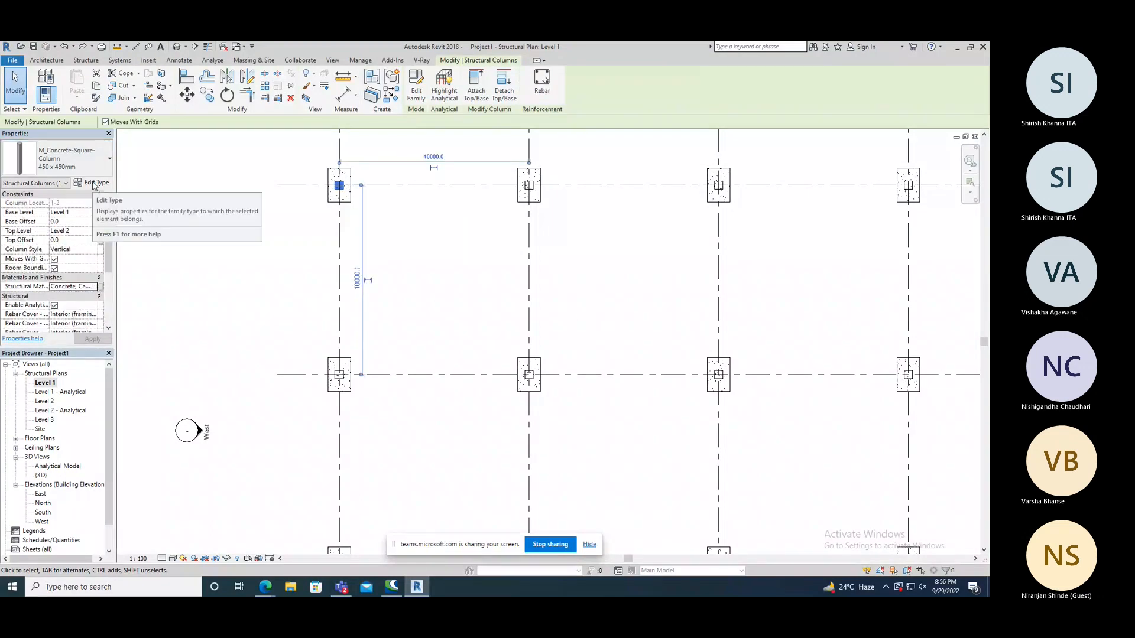
pyautogui.click(93, 183)
pyautogui.moveTo(305, 158); pyautogui.dragTo(230, 166)
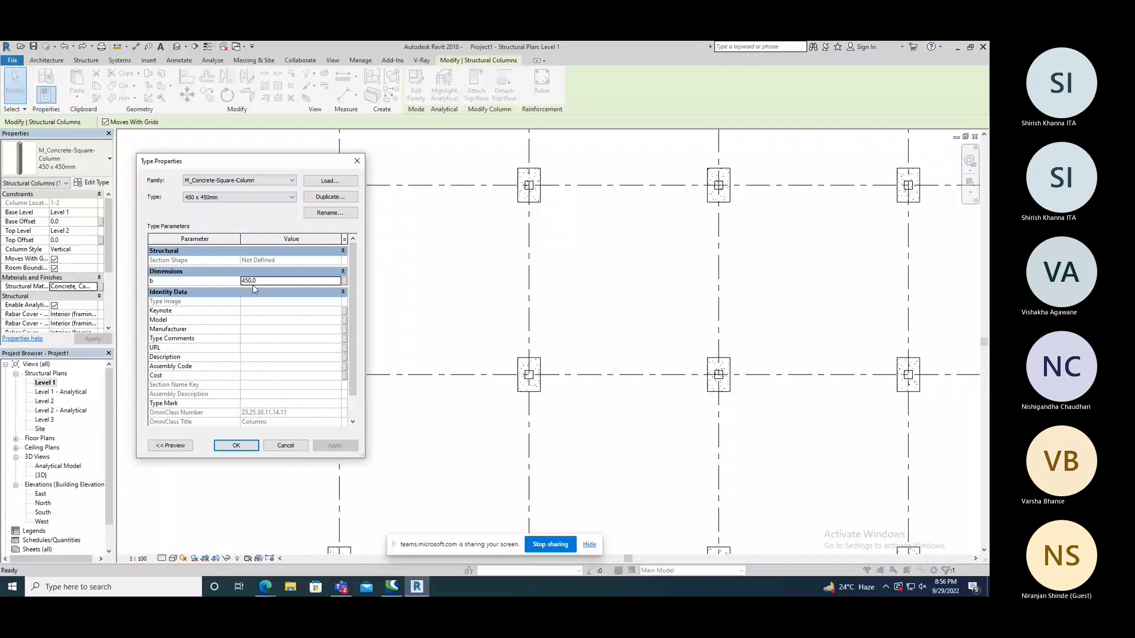
pyautogui.scroll(-1, 237, 307)
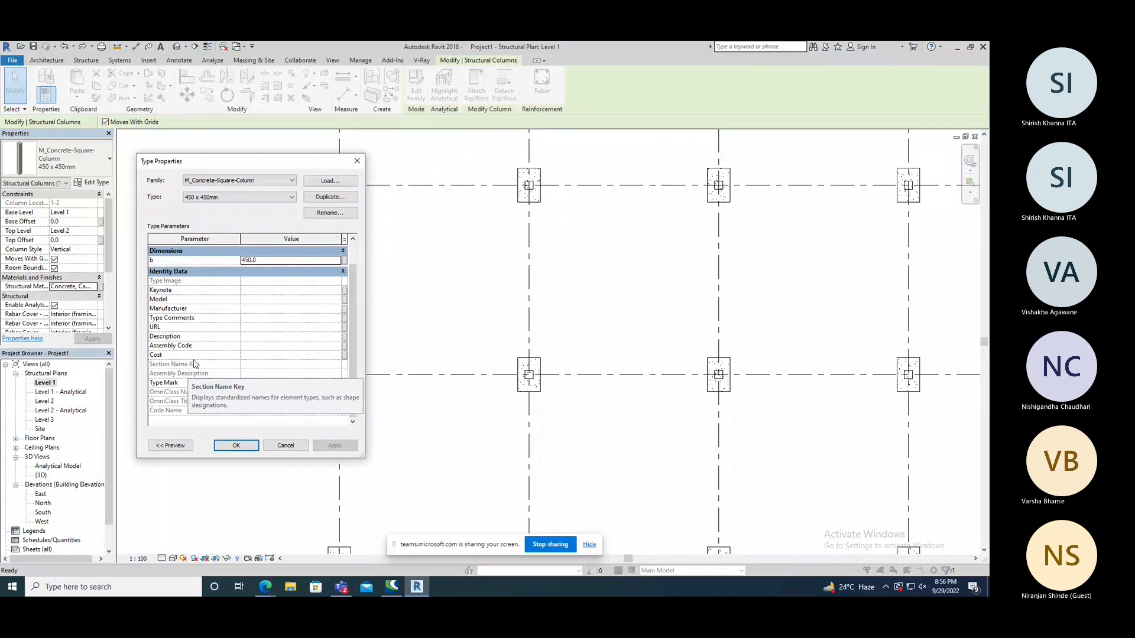
pyautogui.click(356, 162)
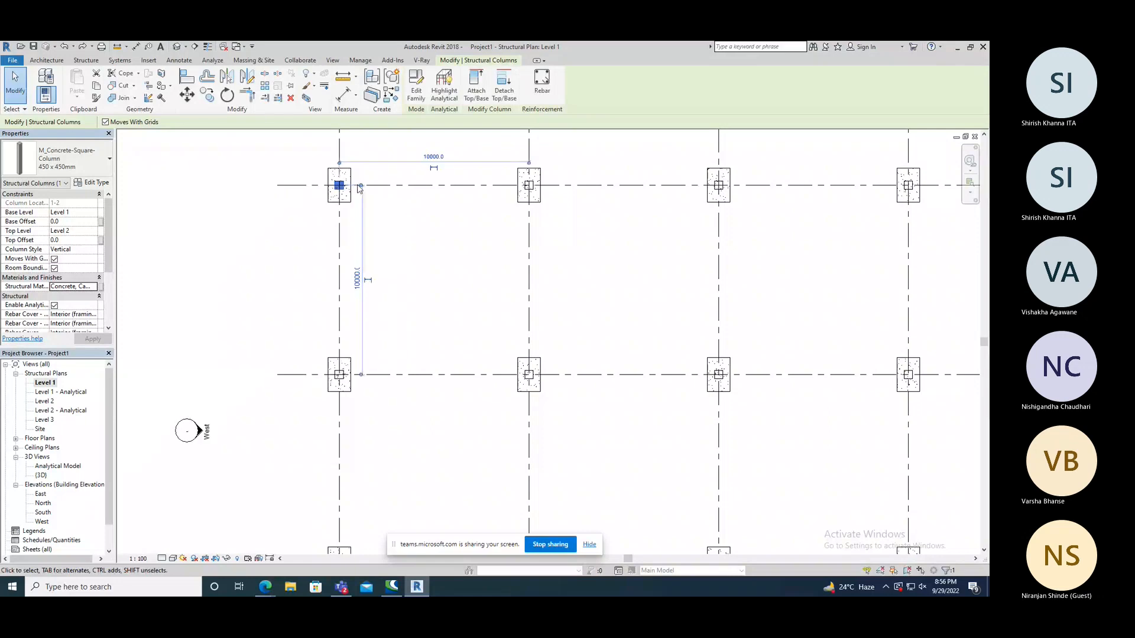
# Deselect the column and open the Level 3 structural plan.
pyautogui.click(260, 242)
pyautogui.scroll(-1, 243, 240)
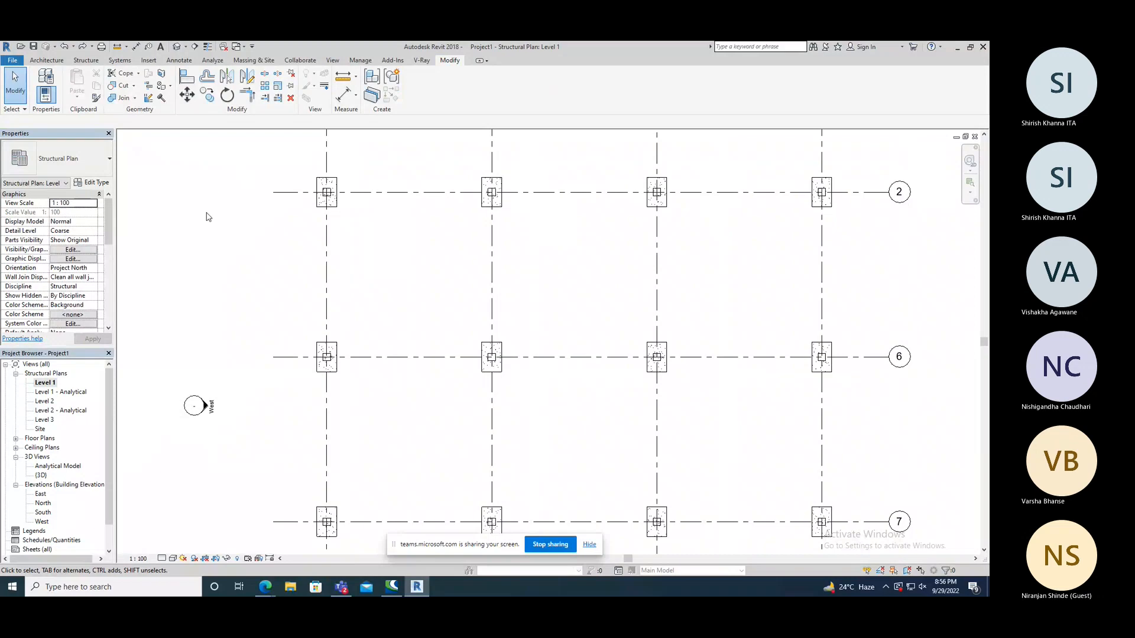
pyautogui.moveTo(109, 398); pyautogui.dragTo(108, 406)
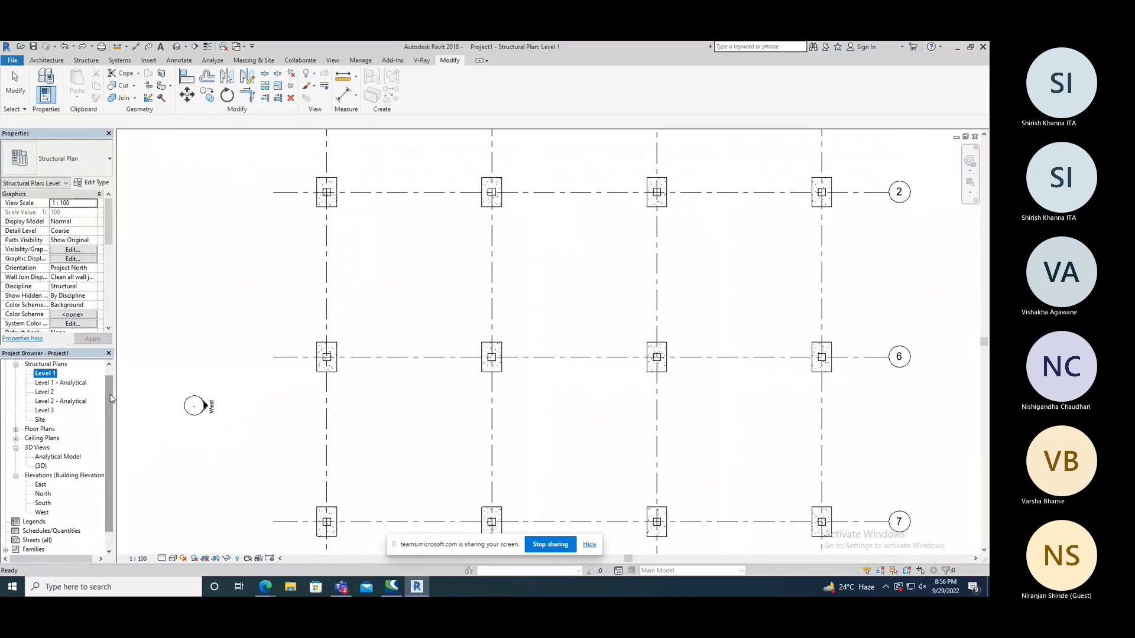
pyautogui.moveTo(110, 399); pyautogui.dragTo(110, 388)
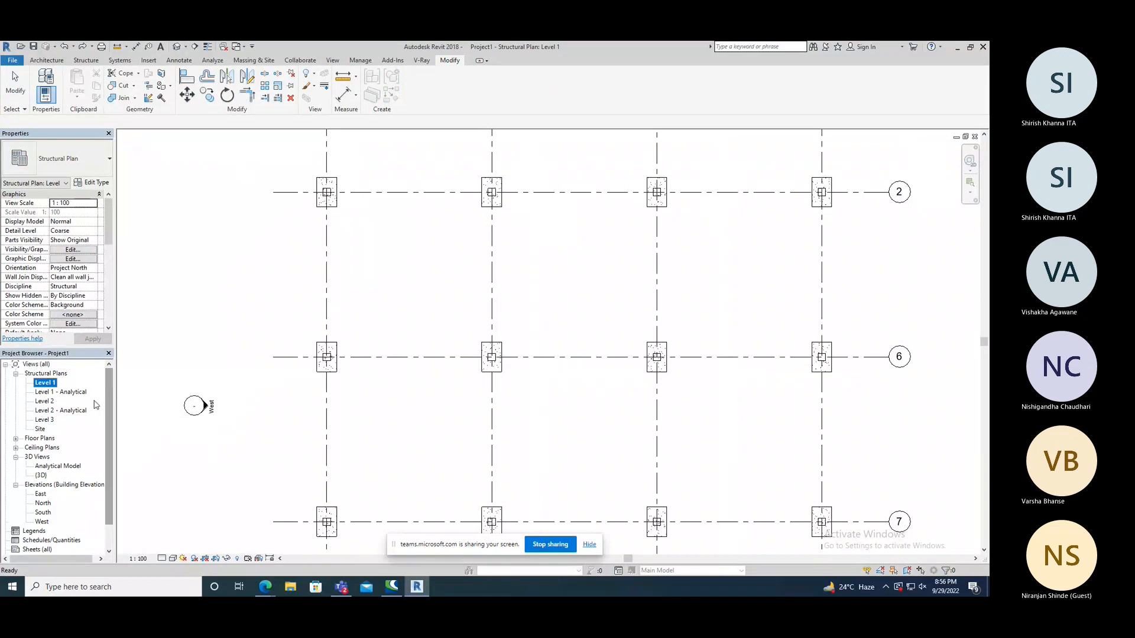
pyautogui.doubleClick(44, 420)
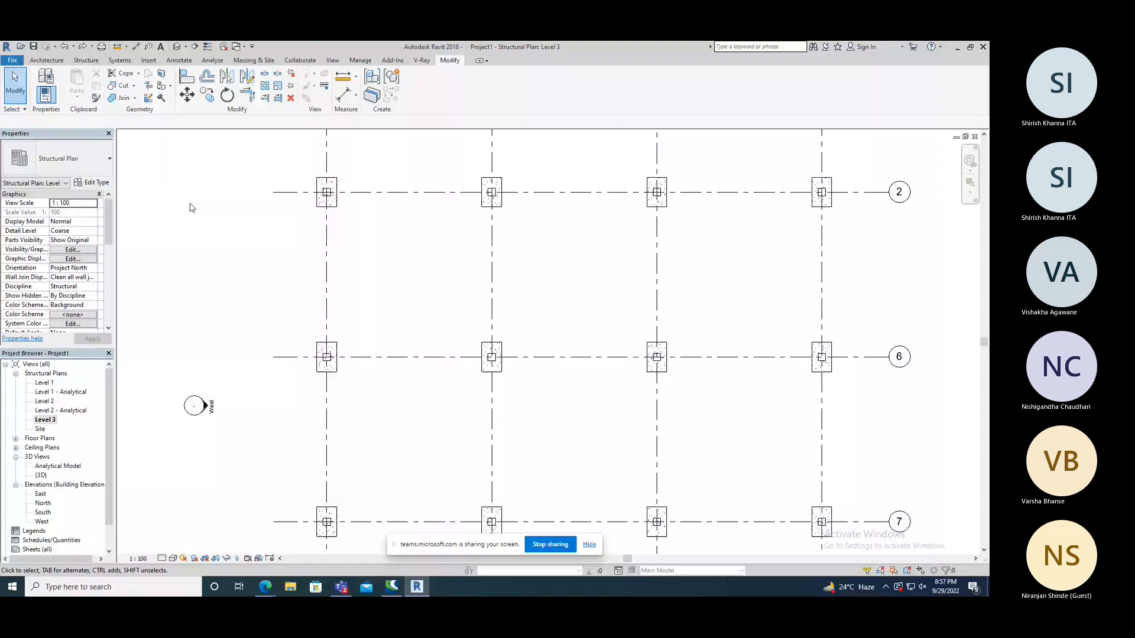
# Start the Beam command on Level 3 and view the loaded beam types.
pyautogui.press('b')
pyautogui.press('m')
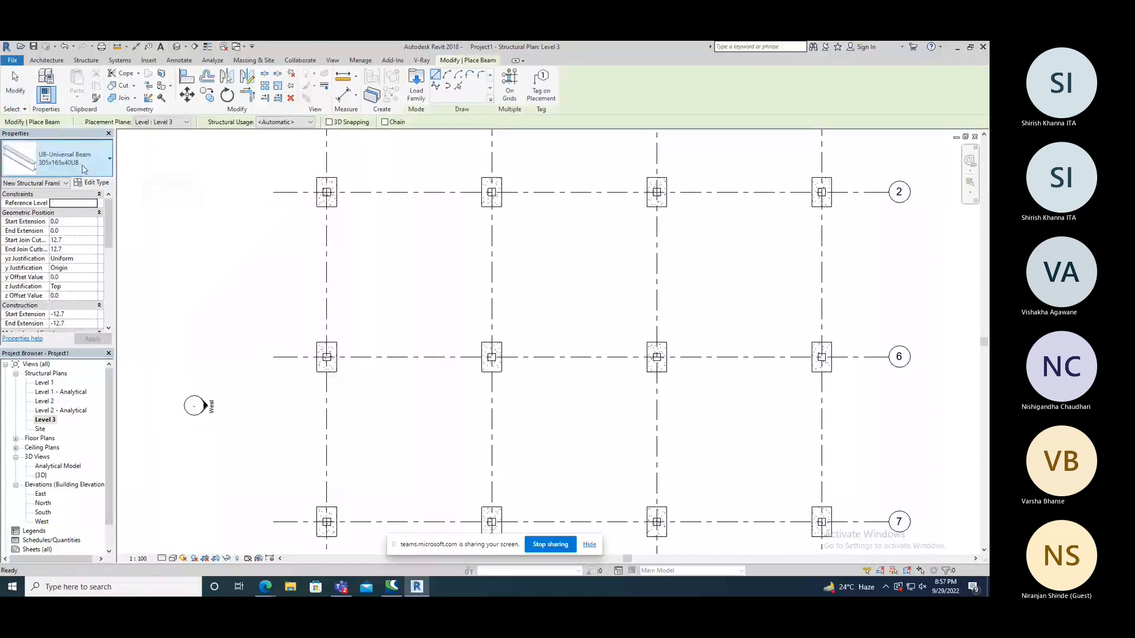
pyautogui.click(83, 168)
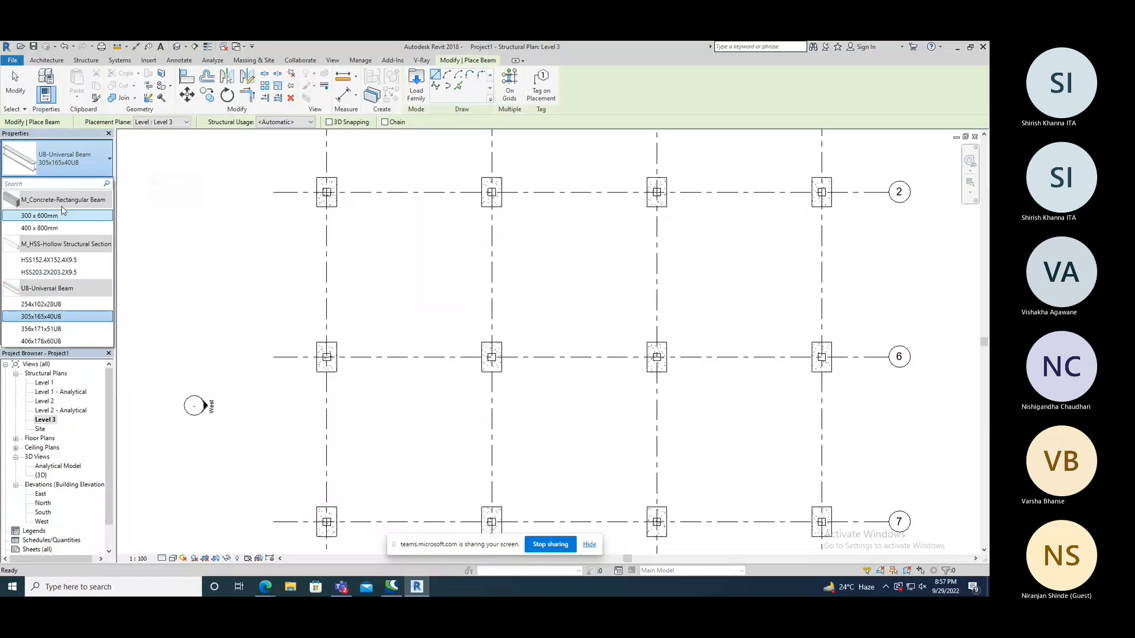
# Browse the US Metric concrete structural framing families, preview M_Pan Joist With Ledges and M_Concrete-Rectangular Beam, and close the library without loading any.
pyautogui.click(415, 93)
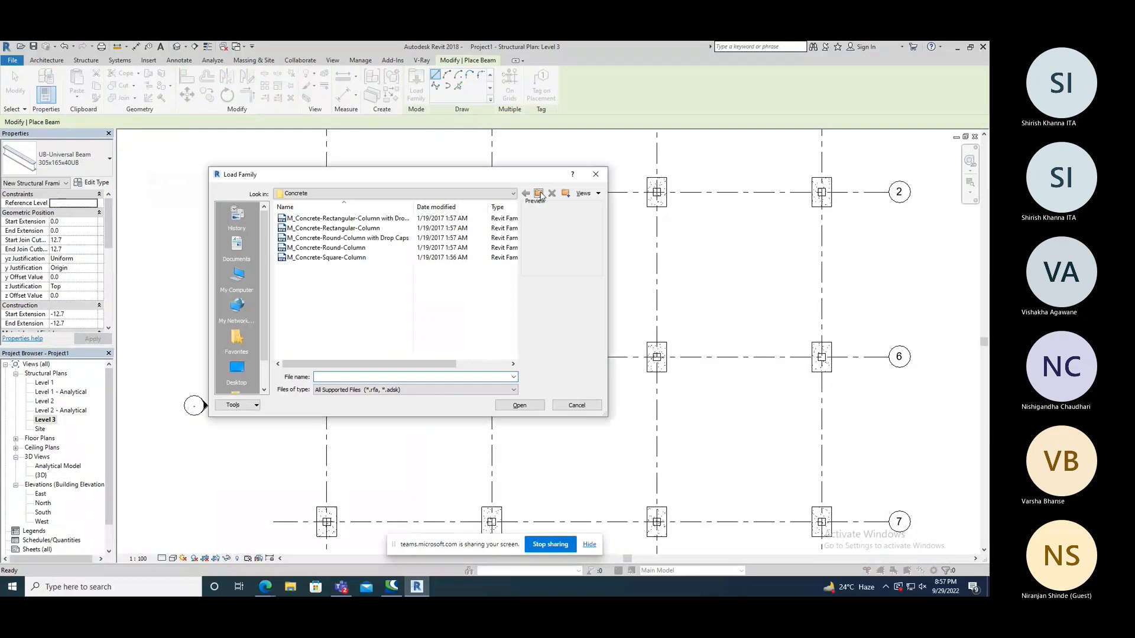
pyautogui.click(539, 194)
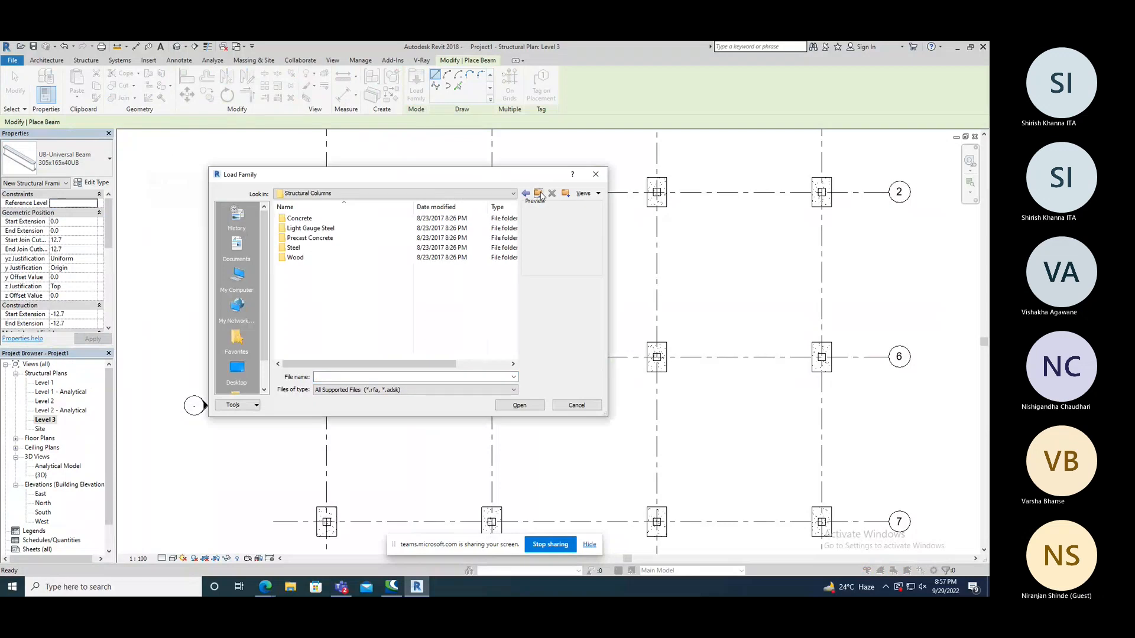
pyautogui.click(539, 195)
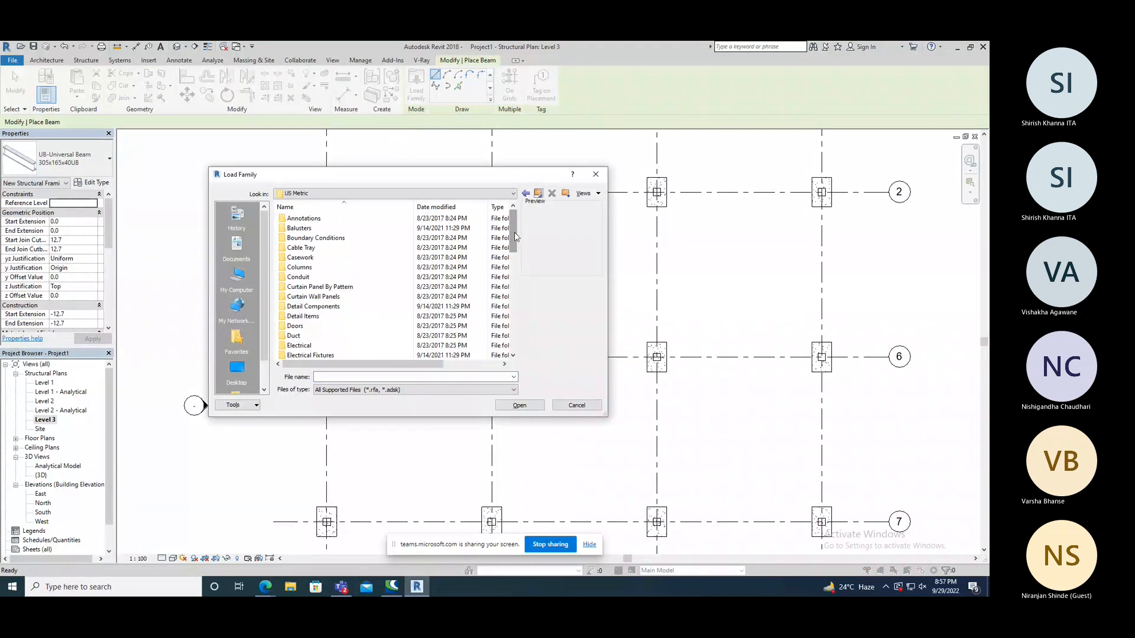
pyautogui.moveTo(515, 237); pyautogui.dragTo(516, 319)
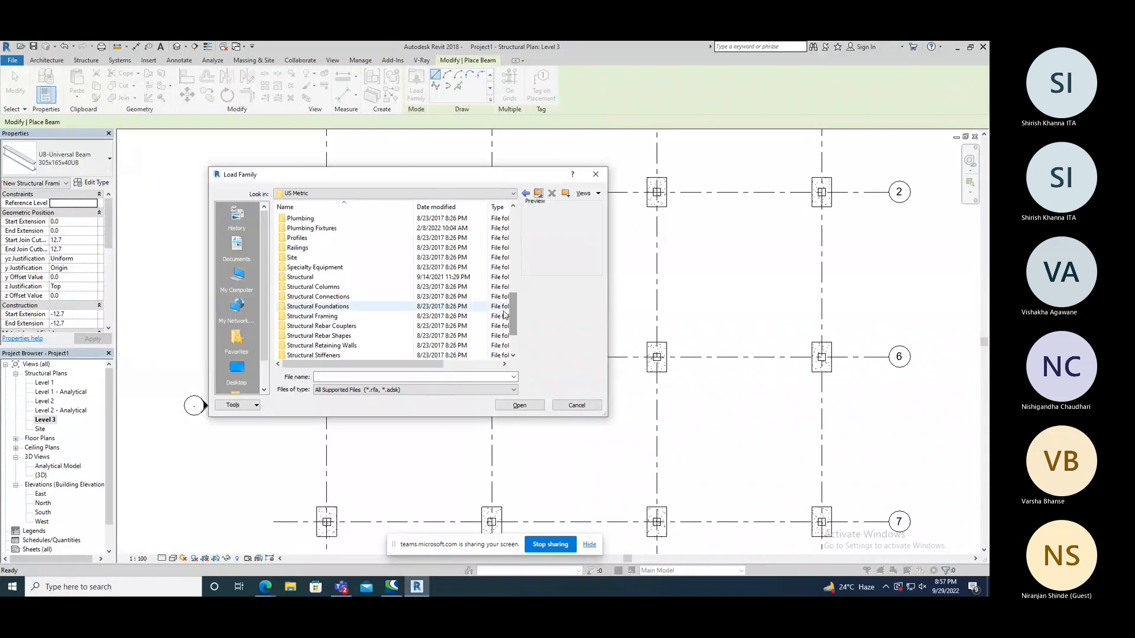
pyautogui.click(317, 320)
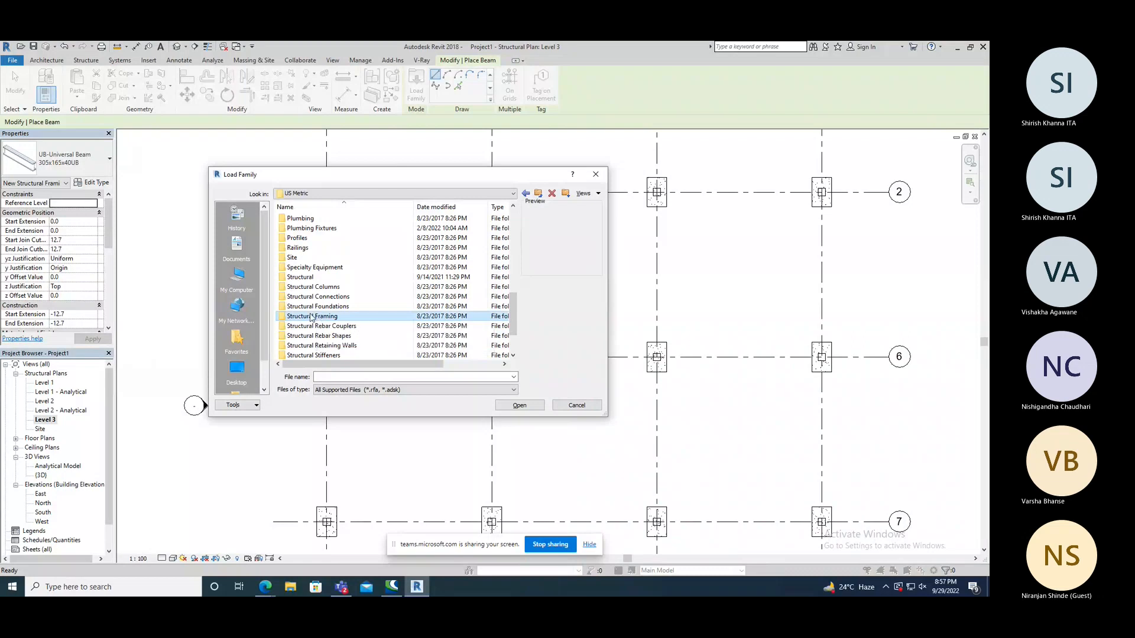
pyautogui.doubleClick(318, 318)
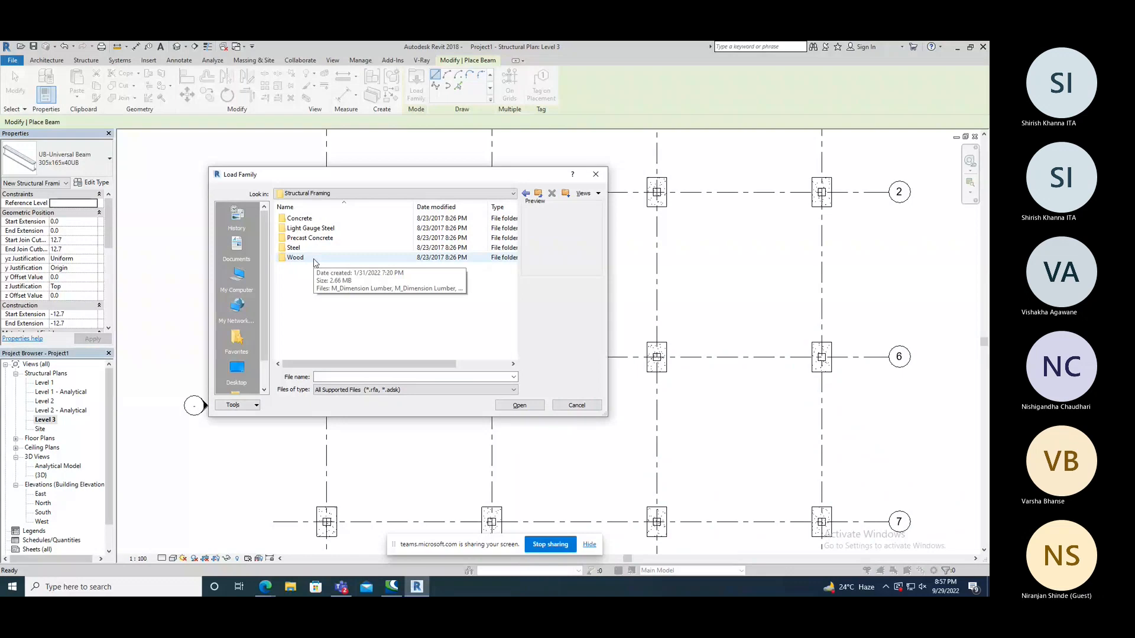
pyautogui.click(314, 222)
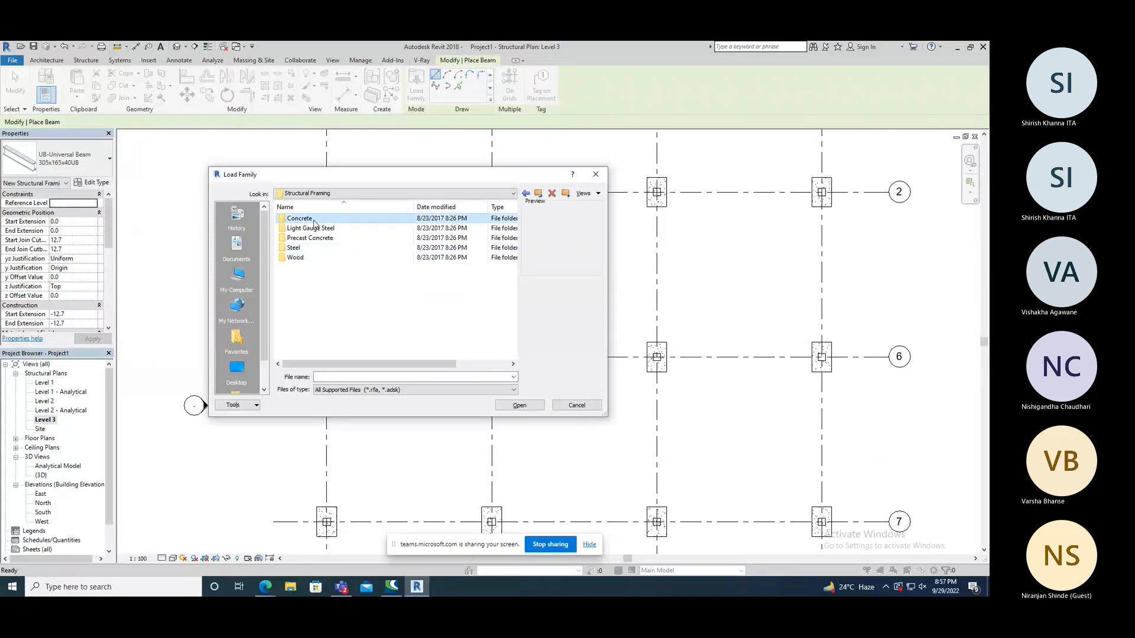
pyautogui.doubleClick(314, 222)
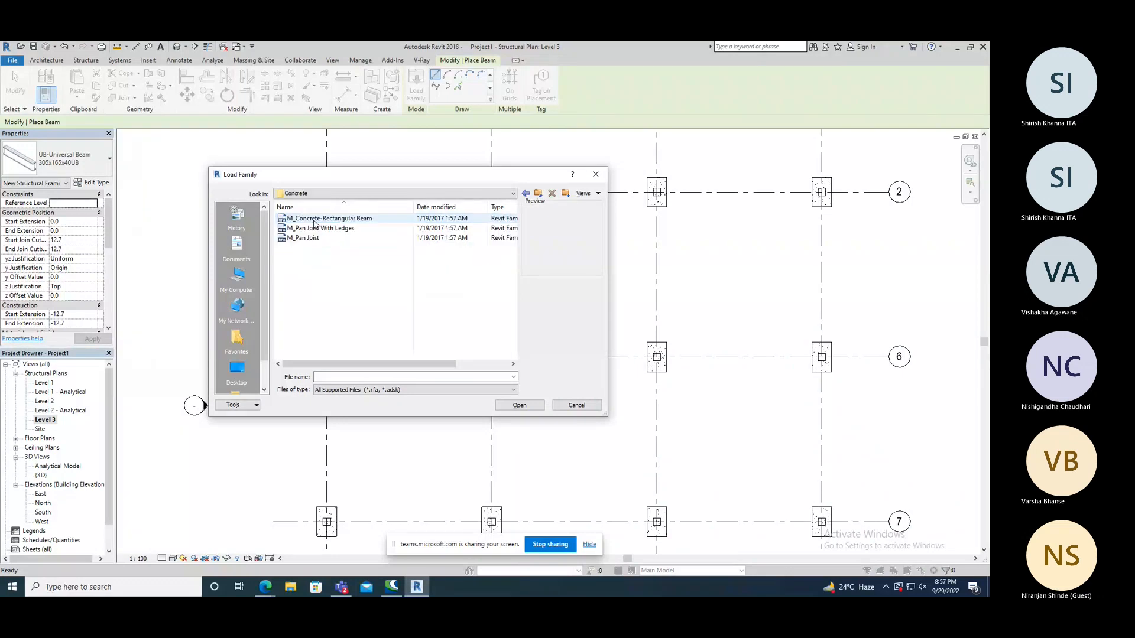
pyautogui.hotkey('ctrl', 'a')
pyautogui.click(318, 228)
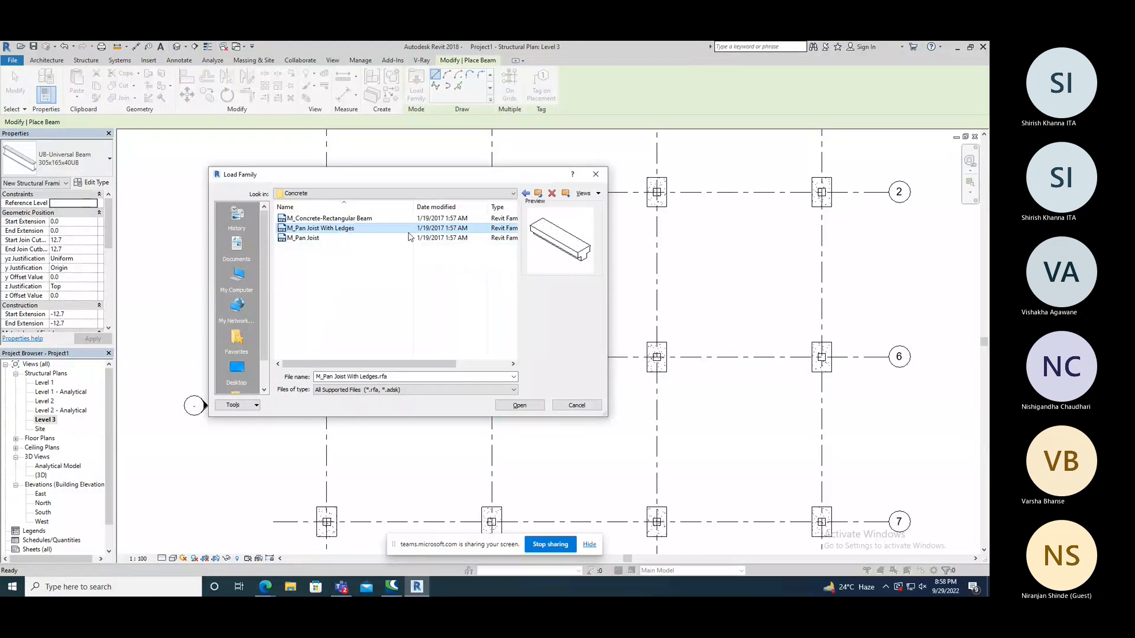
pyautogui.click(342, 221)
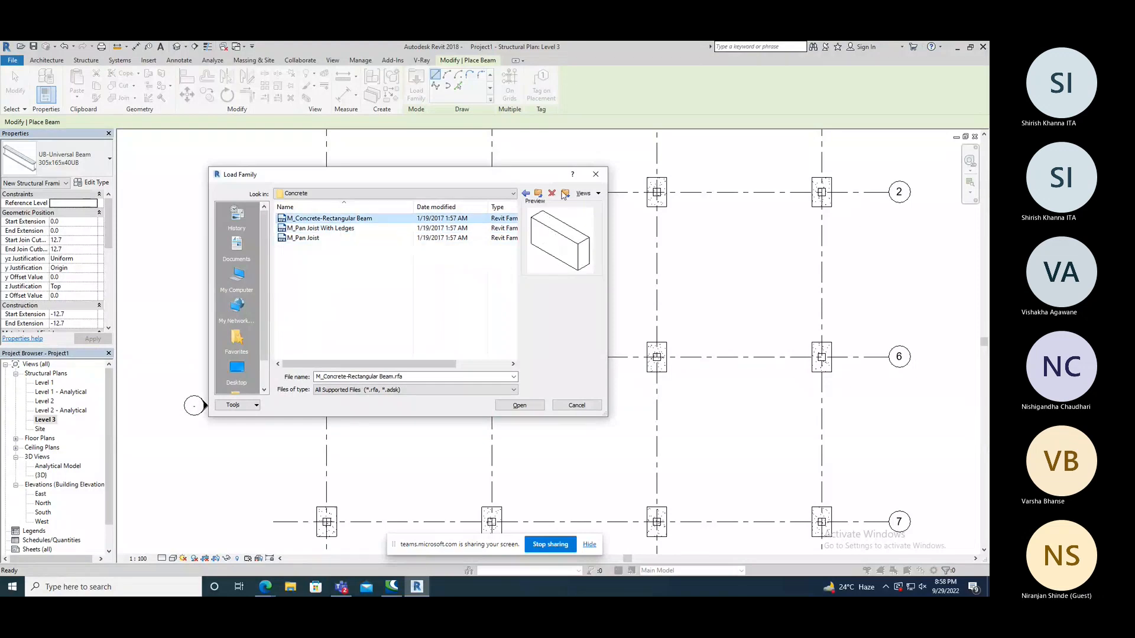
pyautogui.click(595, 174)
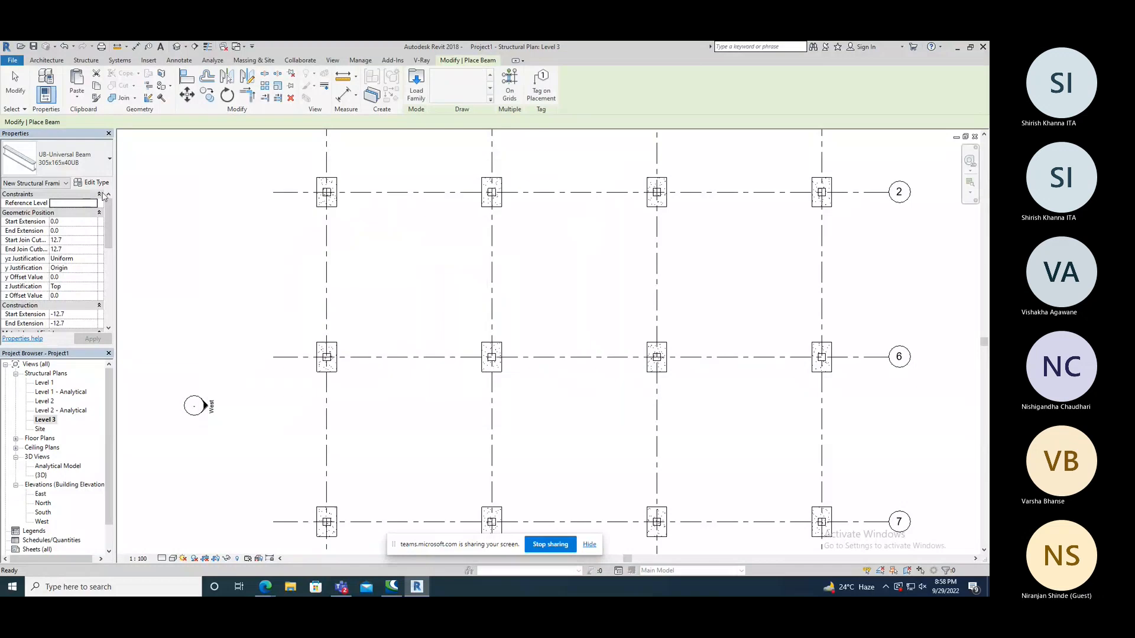
# Check the available beam types and examine the type properties of UB-Universal Beam 305x165x40UB.
pyautogui.click(72, 162)
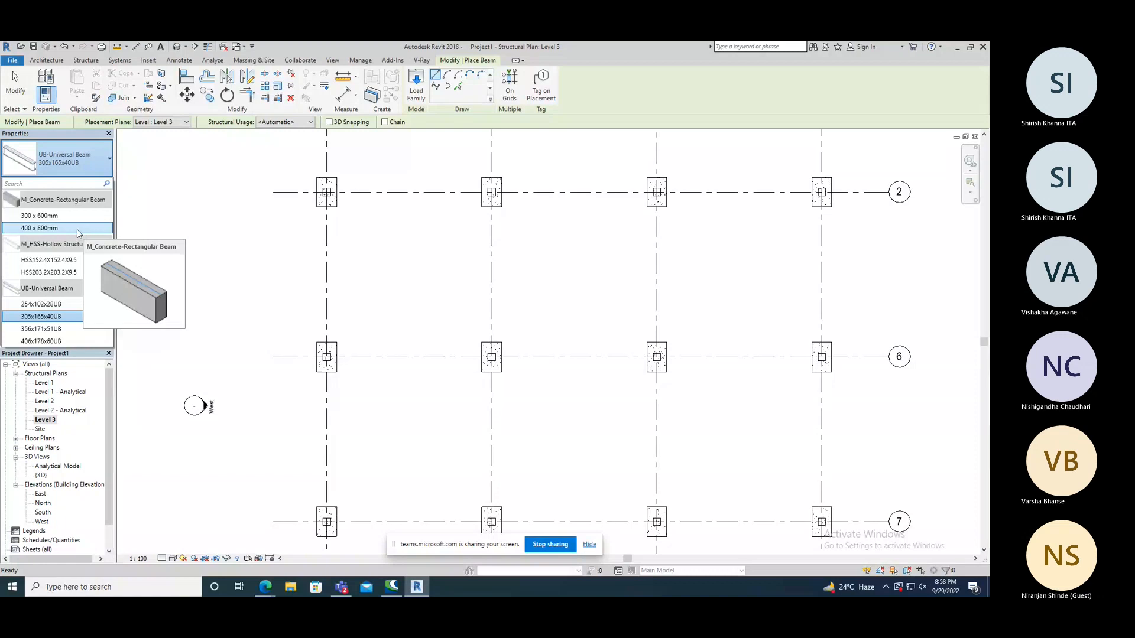
pyautogui.click(90, 175)
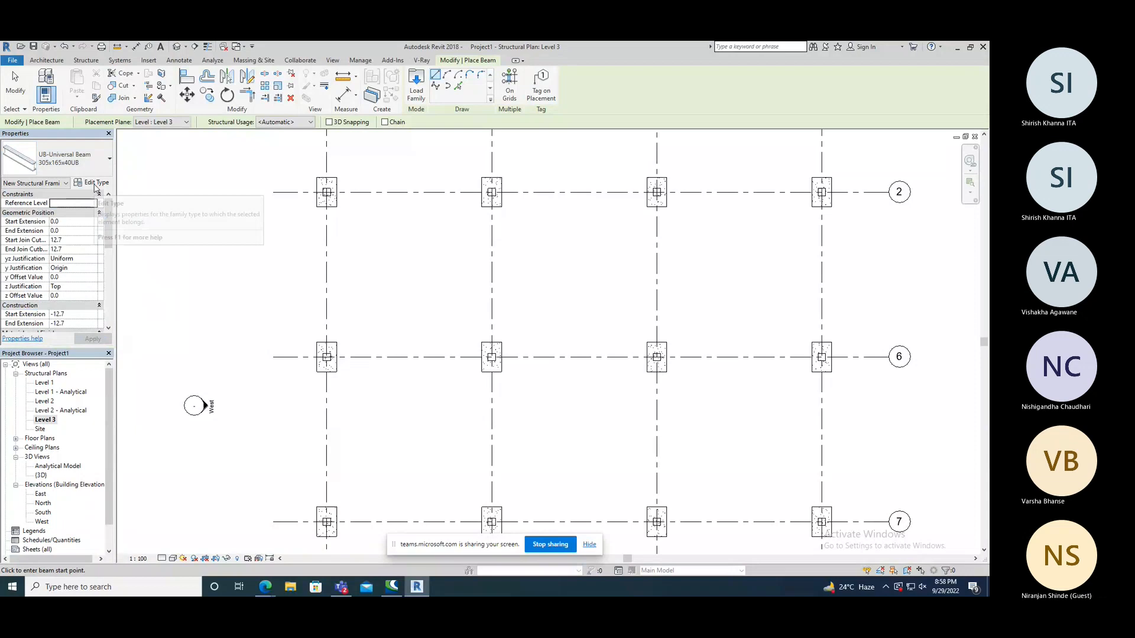
pyautogui.click(95, 184)
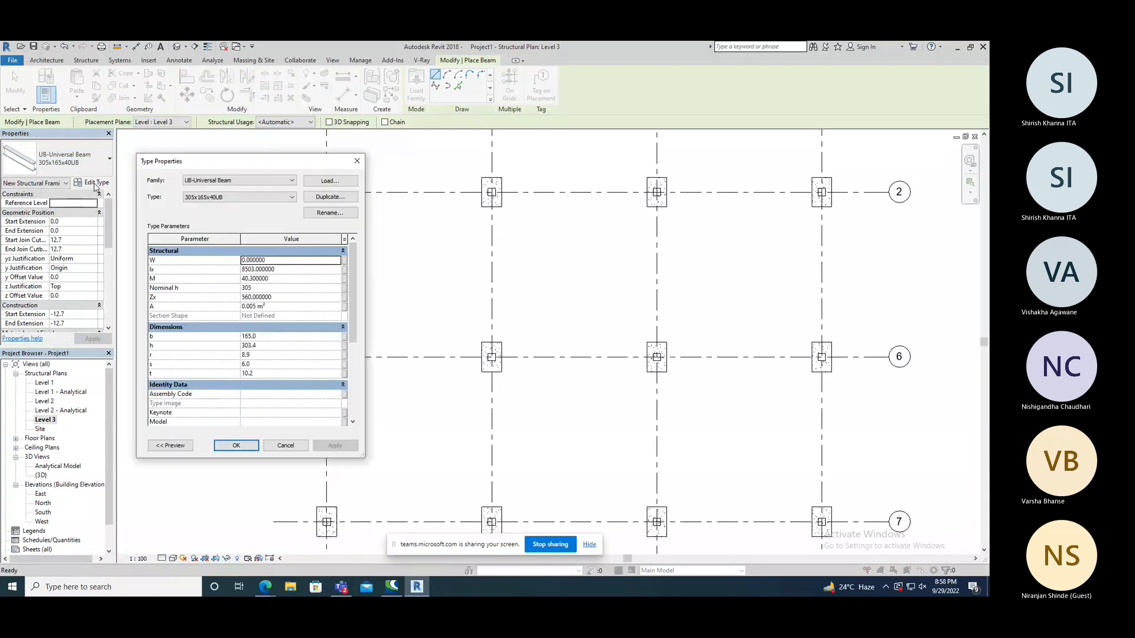
pyautogui.click(357, 160)
# Choose the M_Concrete-Rectangular Beam 300 x 600mm type and duplicate it as 450X450MM.
pyautogui.click(65, 158)
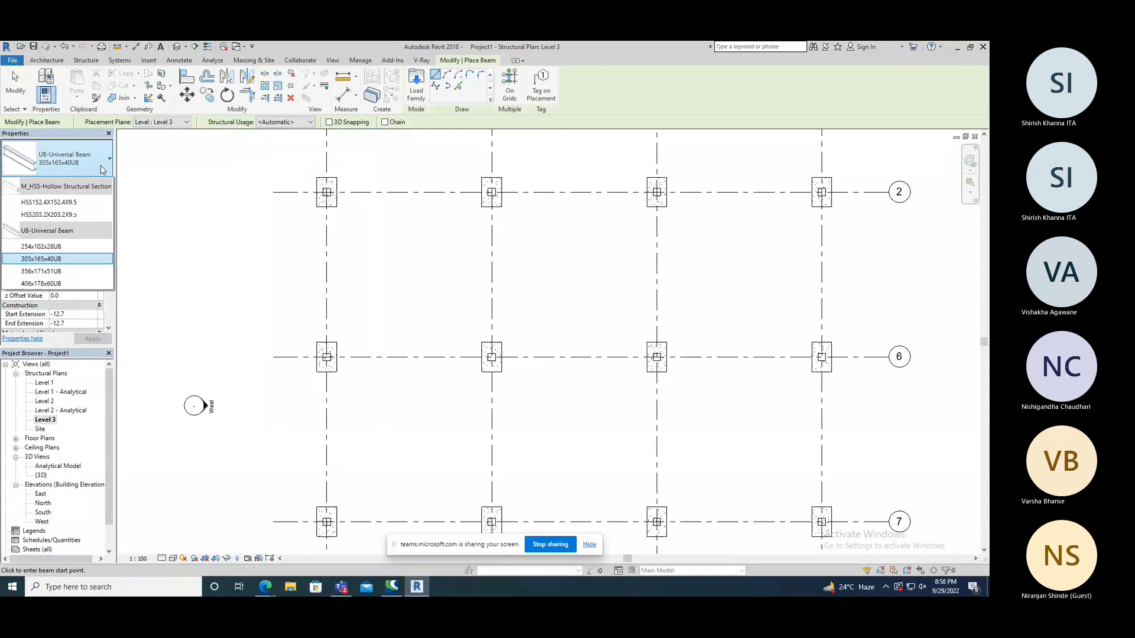
pyautogui.click(67, 217)
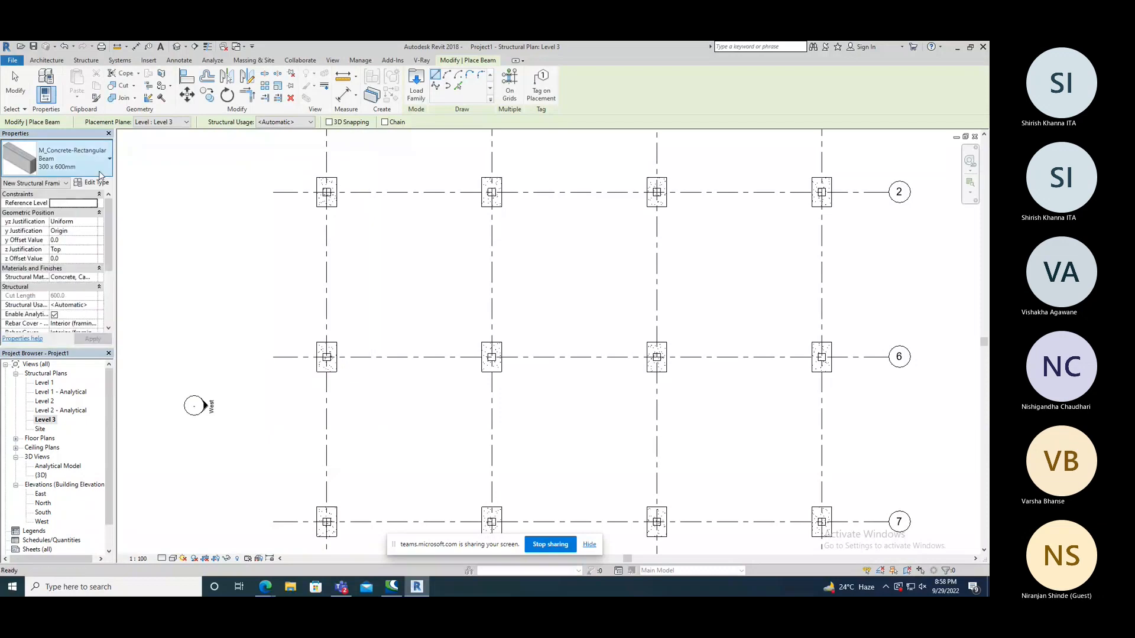
pyautogui.click(98, 184)
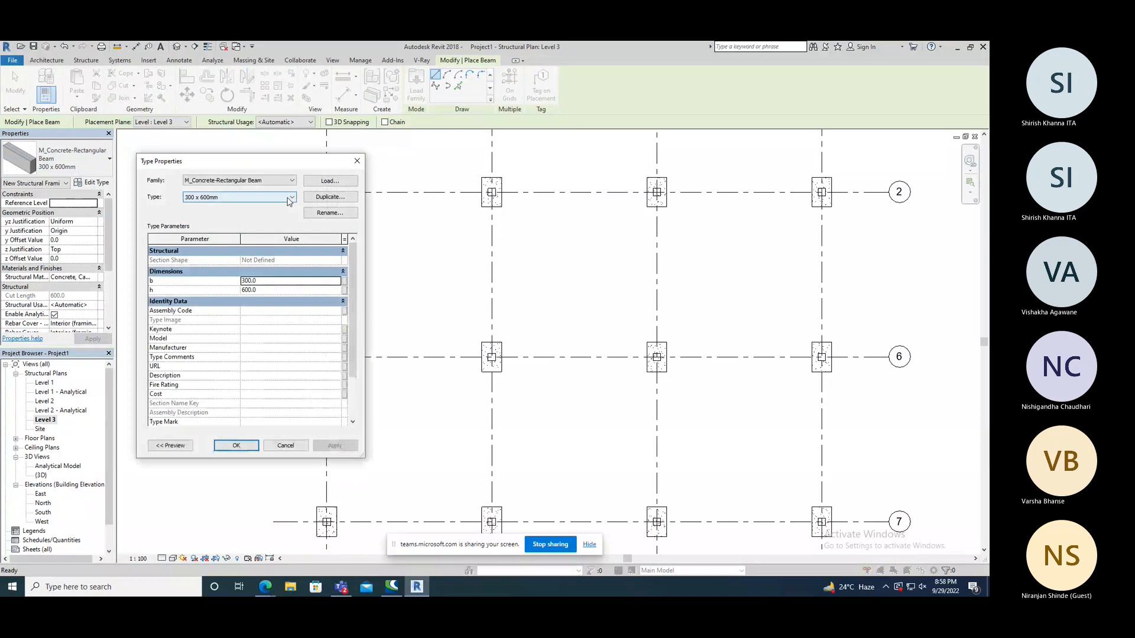
pyautogui.click(330, 197)
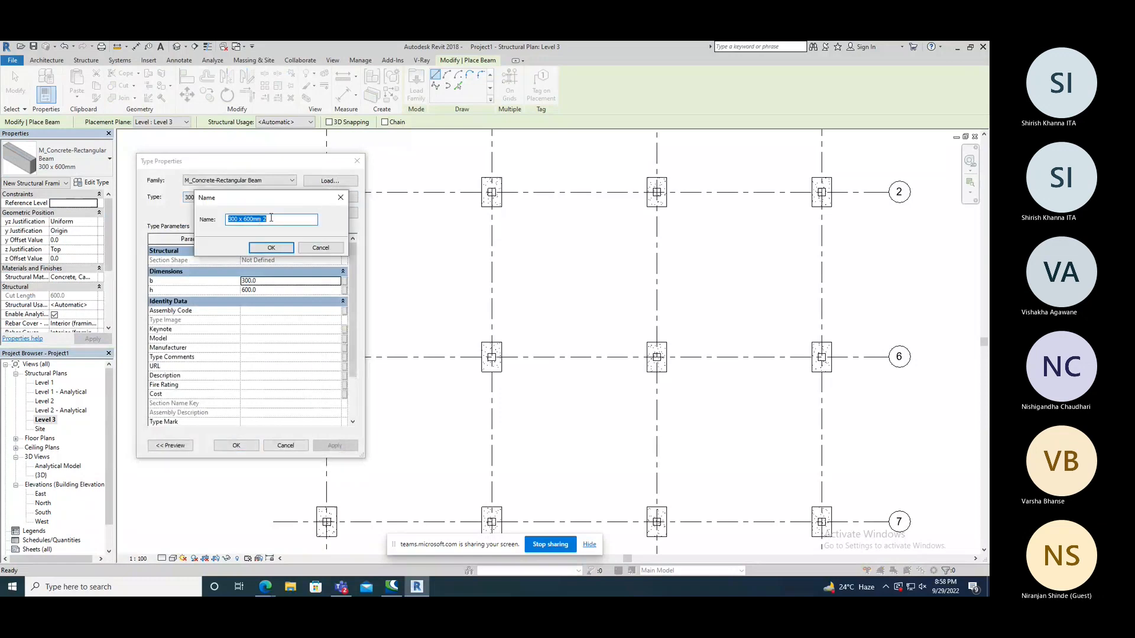
pyautogui.write('450X450MM')
pyautogui.click(271, 247)
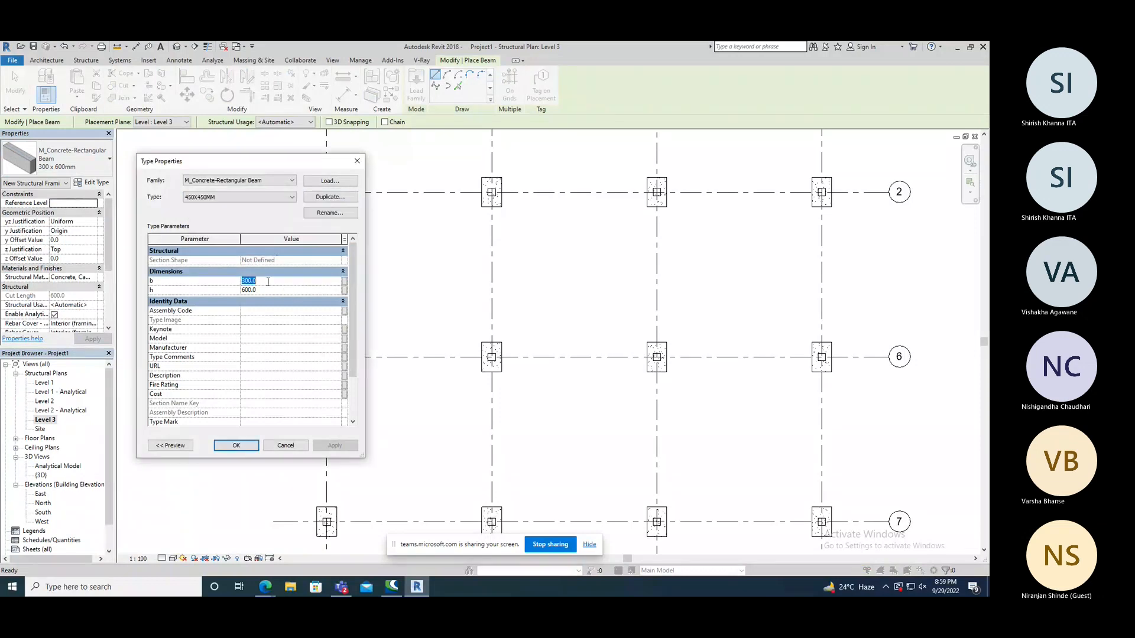
# Set the new beam type's b and h dimensions to 450 and accept the type properties.
pyautogui.write('450')
pyautogui.press('Tab')
pyautogui.write('450')
pyautogui.click(236, 445)
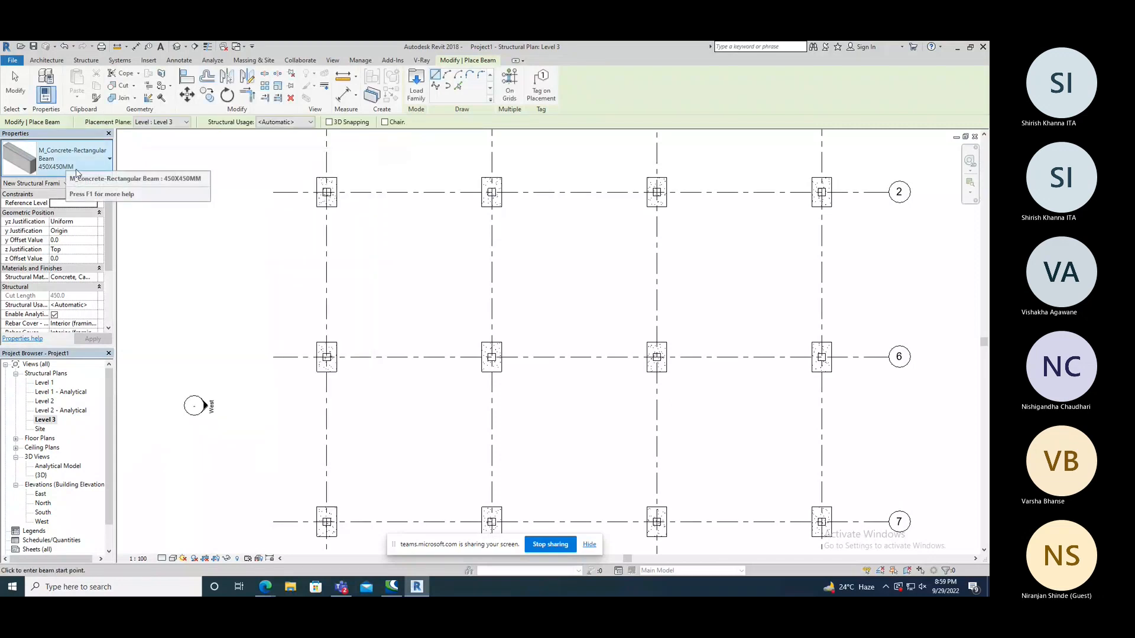
# Draw a 450X450MM beam along grid 2 between the inner faces of the first two columns and end the Beam command.
pyautogui.scroll(2, 380, 166)
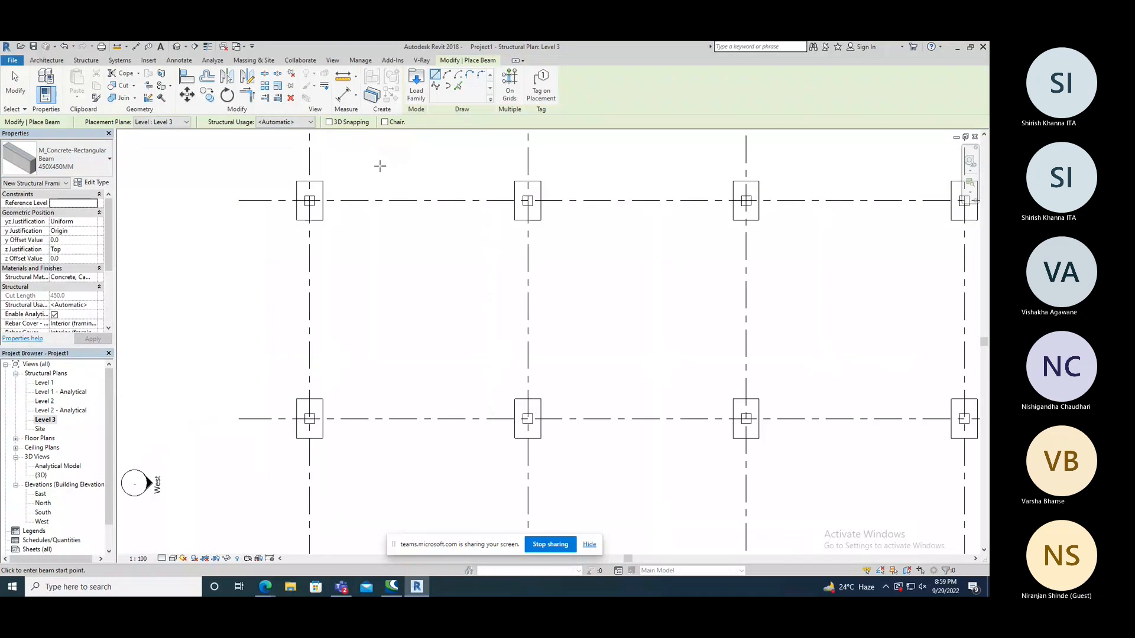
pyautogui.scroll(1, 380, 166)
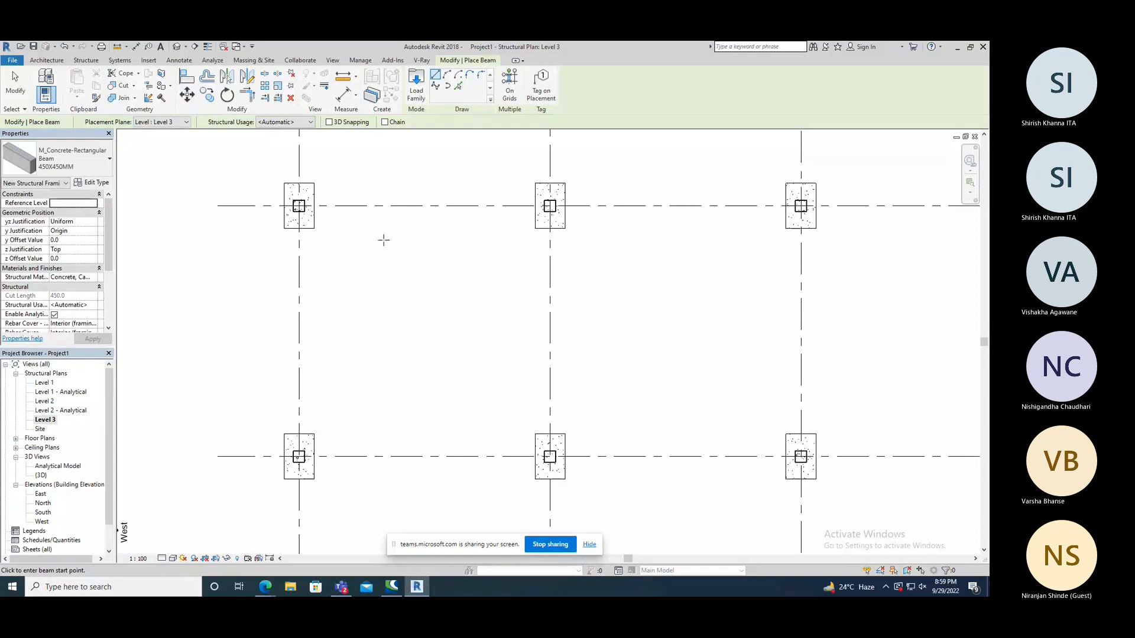
pyautogui.scroll(5, 326, 208)
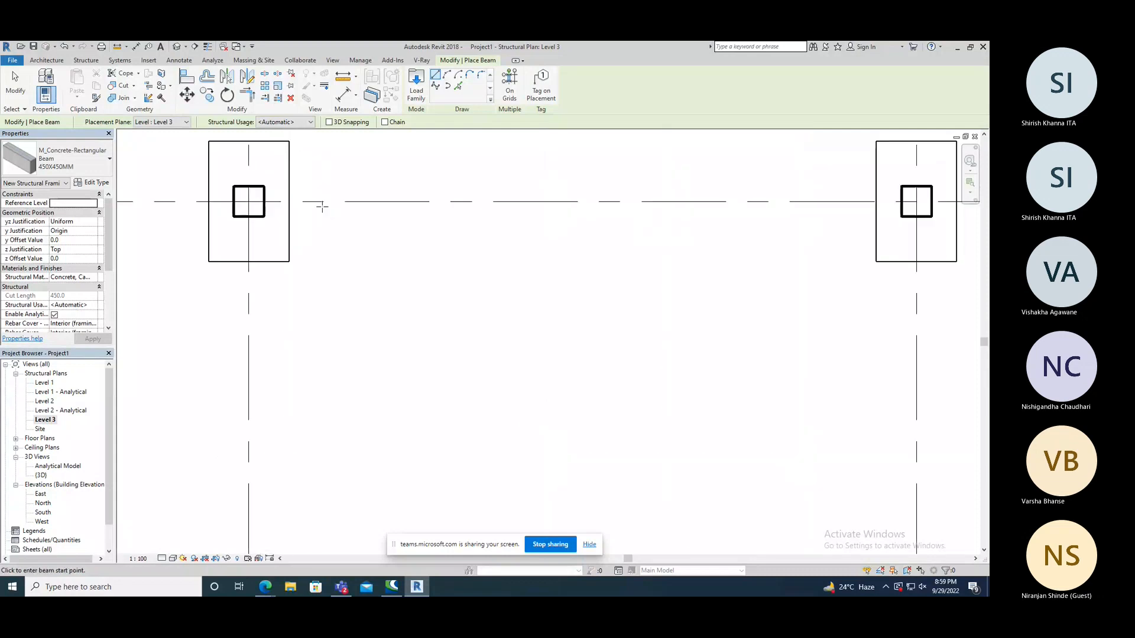
pyautogui.click(264, 202)
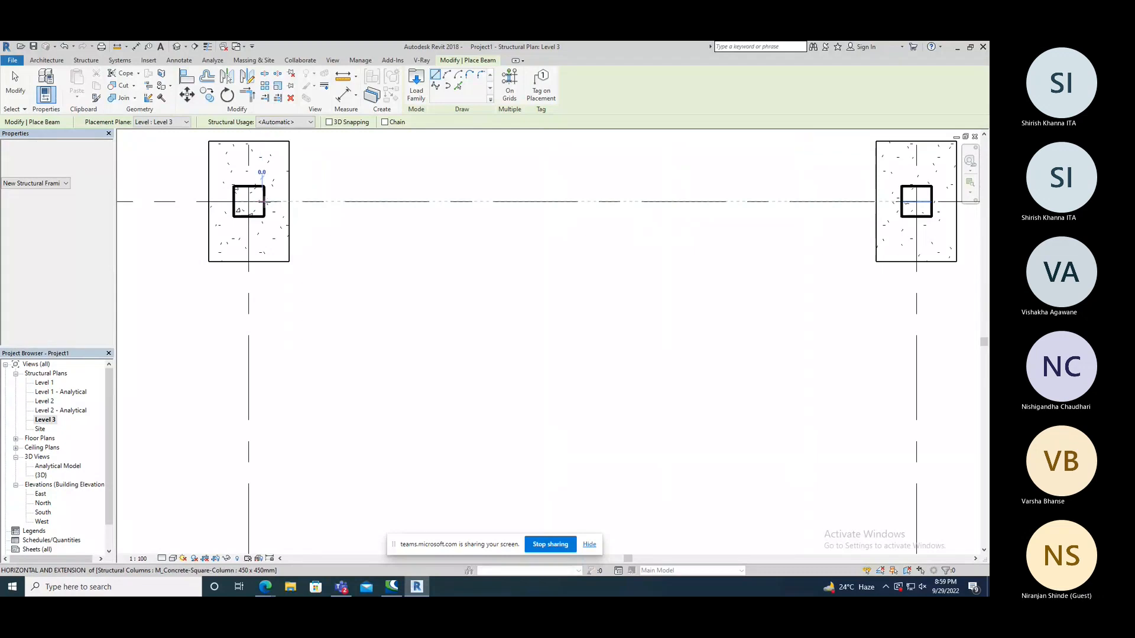
pyautogui.scroll(-2, 347, 201)
pyautogui.click(772, 203)
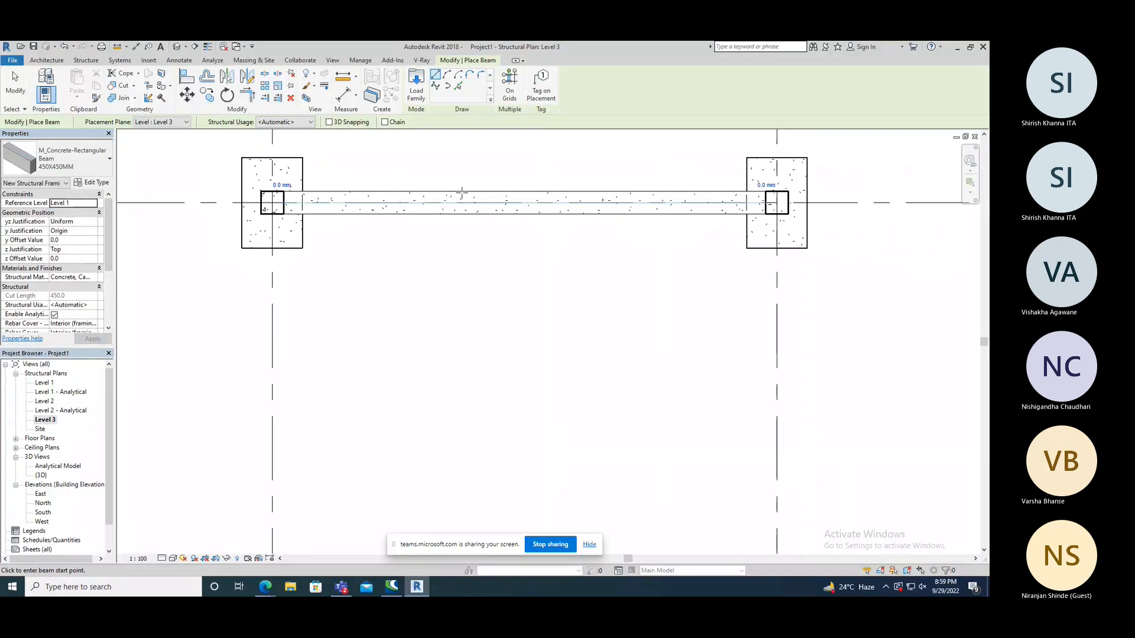
pyautogui.scroll(-2, 461, 192)
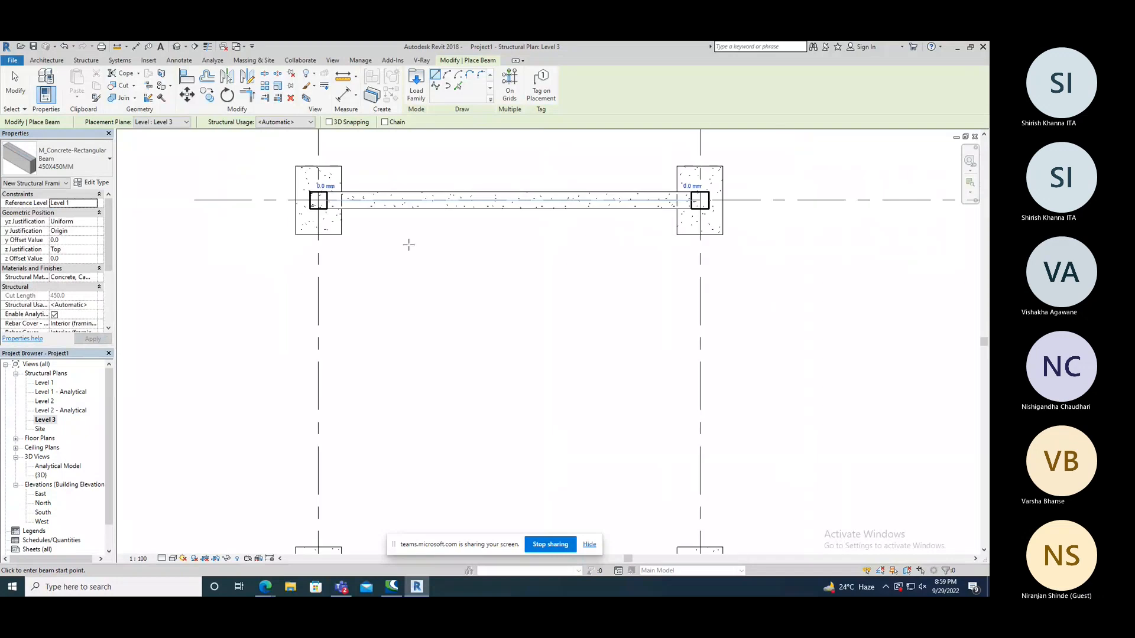
pyautogui.rightClick(409, 245)
pyautogui.click(421, 252)
pyautogui.rightClick(410, 246)
pyautogui.click(429, 254)
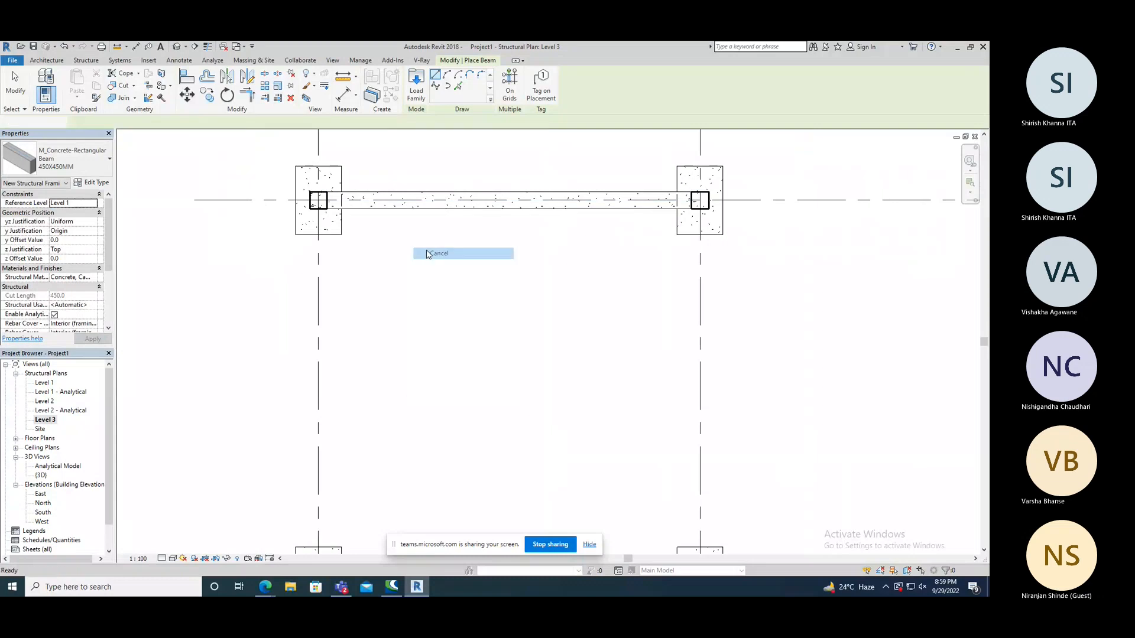
# Open the 3D view and examine the new beam's height and its connection to the columns and footings from several angles.
pyautogui.click(182, 51)
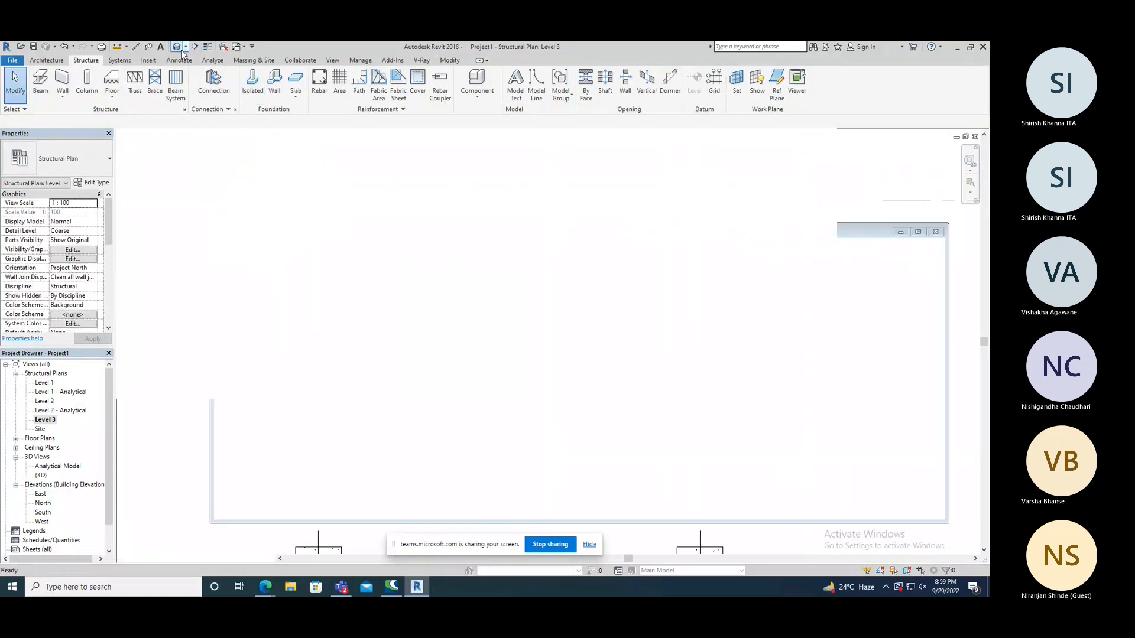
pyautogui.scroll(4, 530, 320)
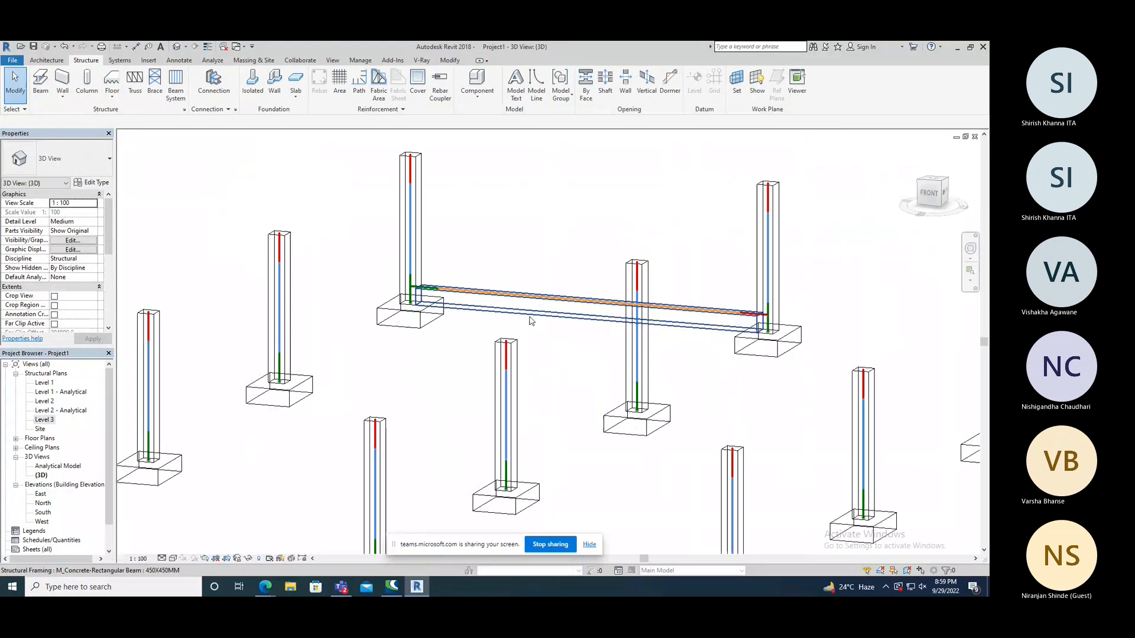
pyautogui.scroll(-2, 534, 257)
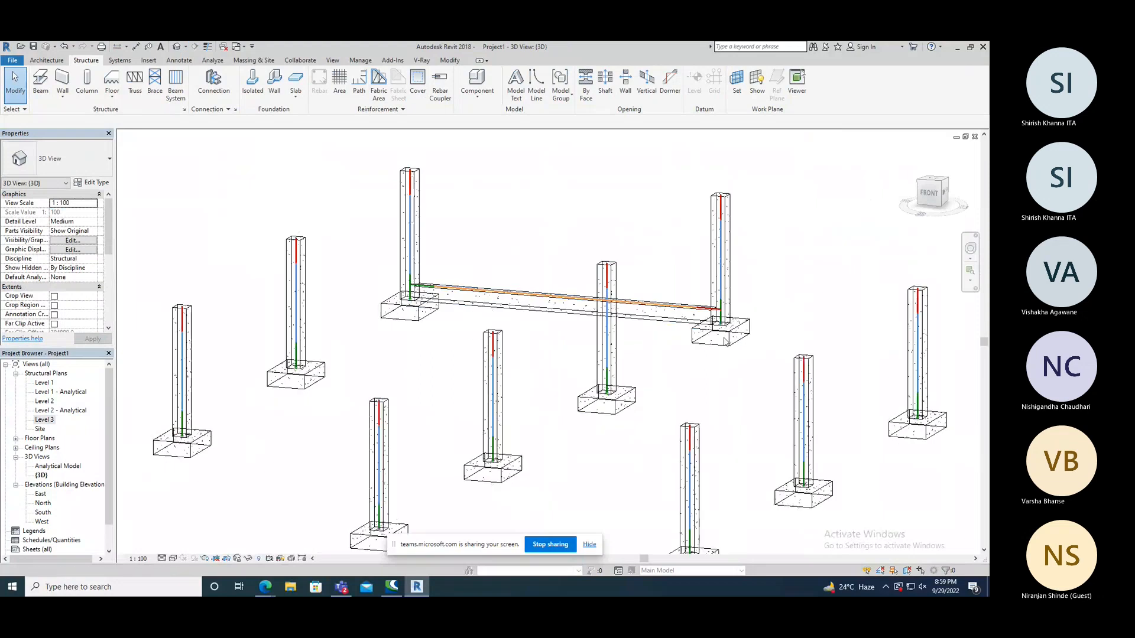
pyautogui.scroll(3, 717, 337)
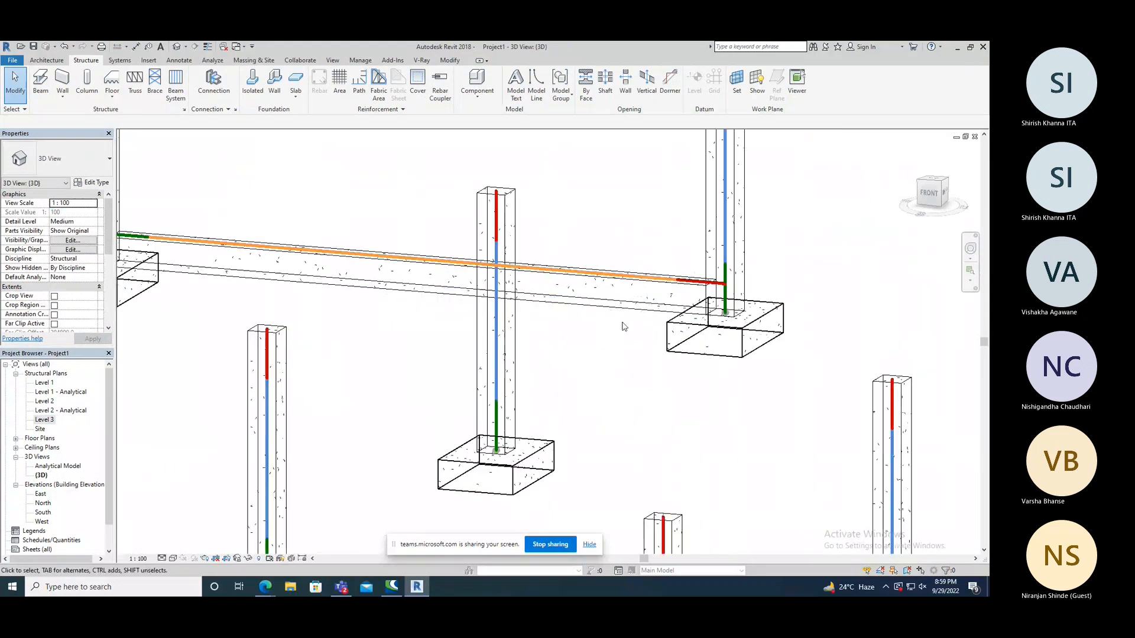
pyautogui.keyDown('shift'); pyautogui.moveTo(605, 339); pyautogui.dragTo(666, 320, button='middle'); pyautogui.keyUp('shift')
pyautogui.scroll(-3, 549, 283)
pyautogui.scroll(3, 201, 331)
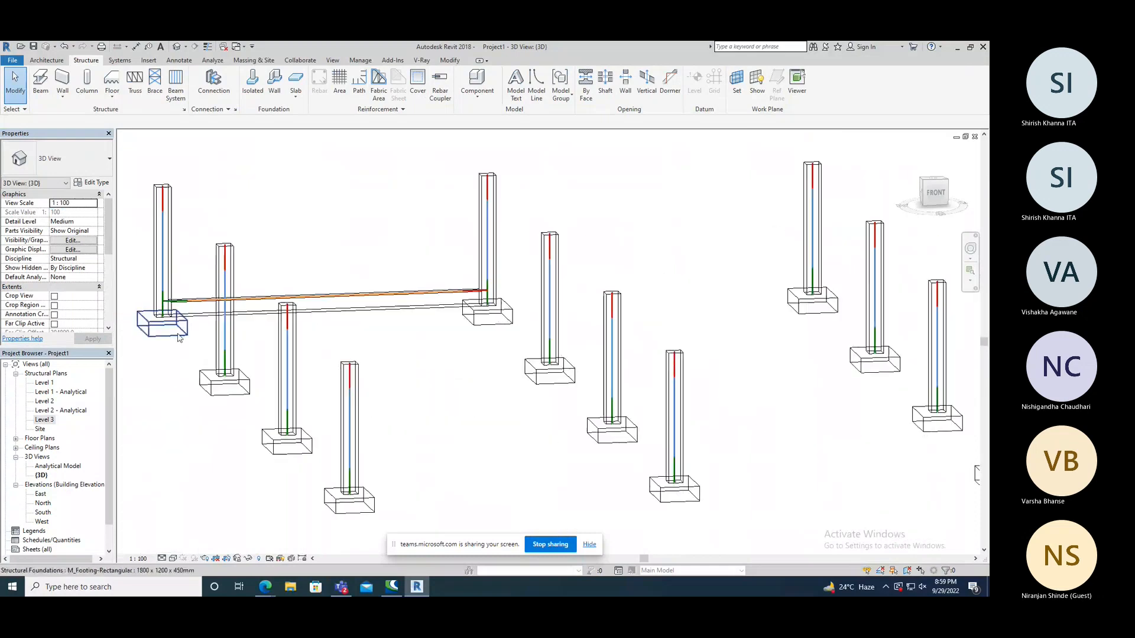
pyautogui.keyDown('shift'); pyautogui.moveTo(436, 304); pyautogui.dragTo(375, 324, button='middle'); pyautogui.keyUp('shift')
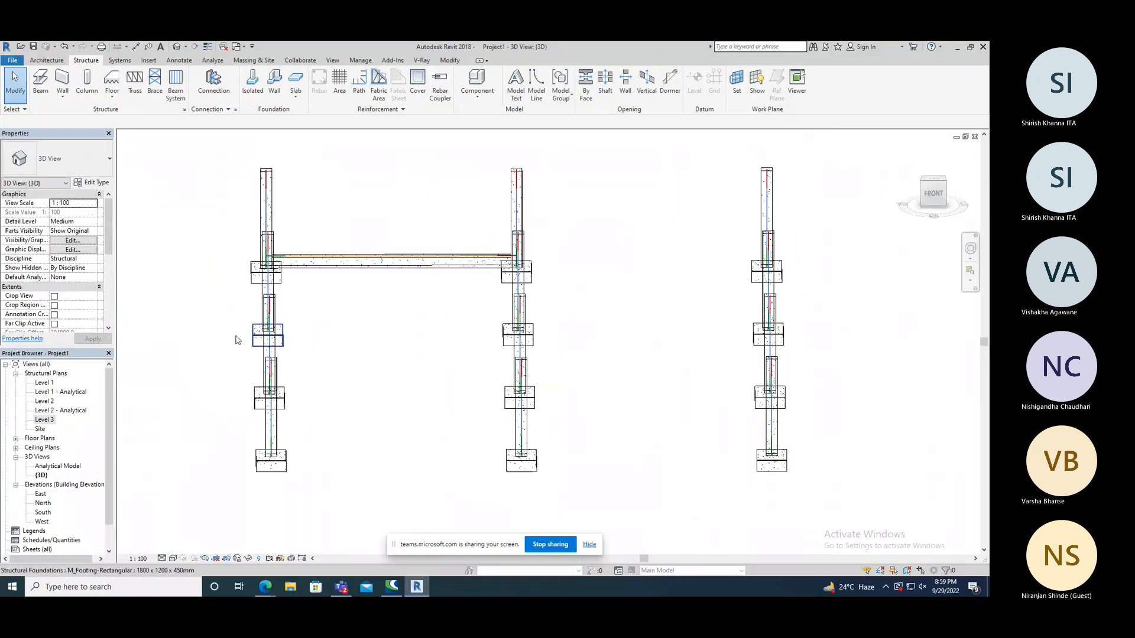
# Return to the Level 3 plan and copy the grid 2 beam into the second bay from column face to column face with Constrain enabled.
pyautogui.doubleClick(45, 420)
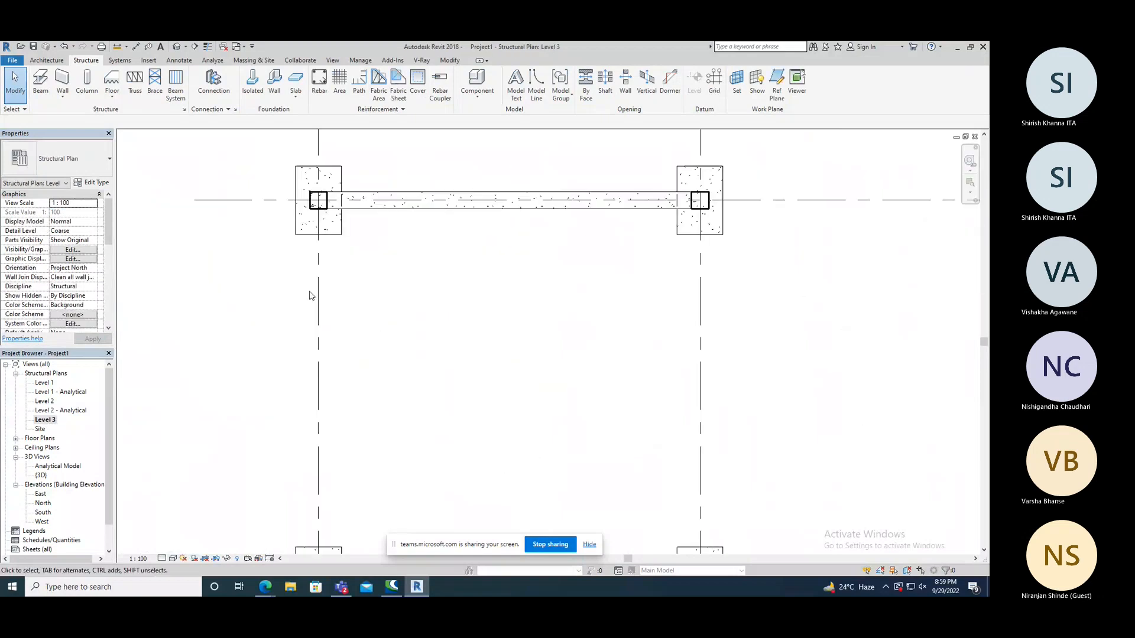
pyautogui.scroll(-2, 268, 258)
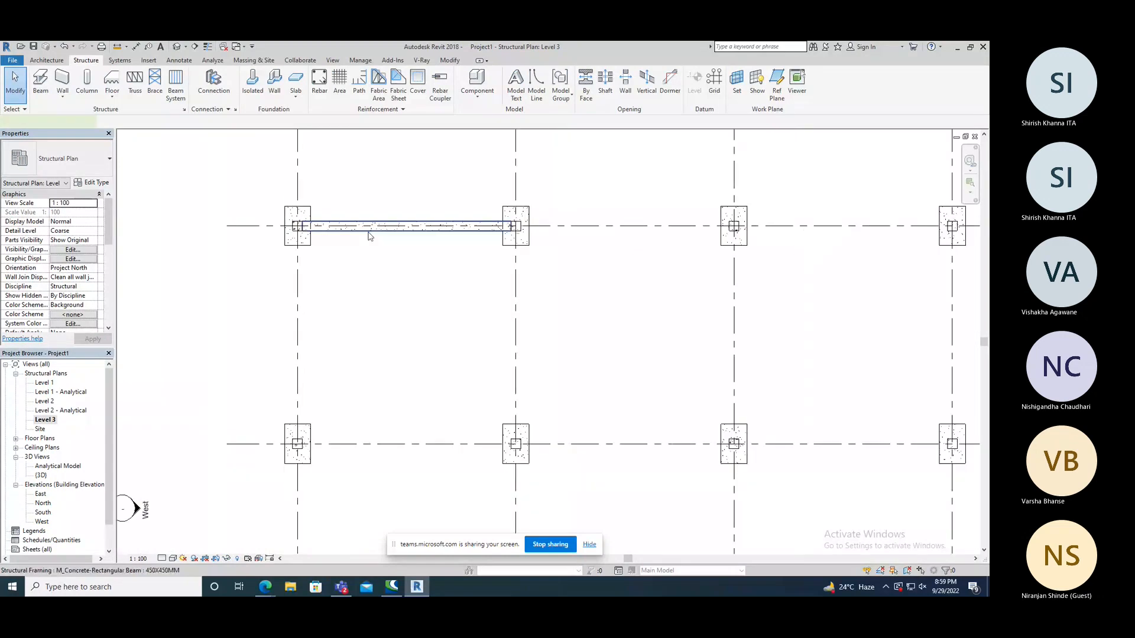
pyautogui.click(369, 235)
pyautogui.scroll(-1, 275, 243)
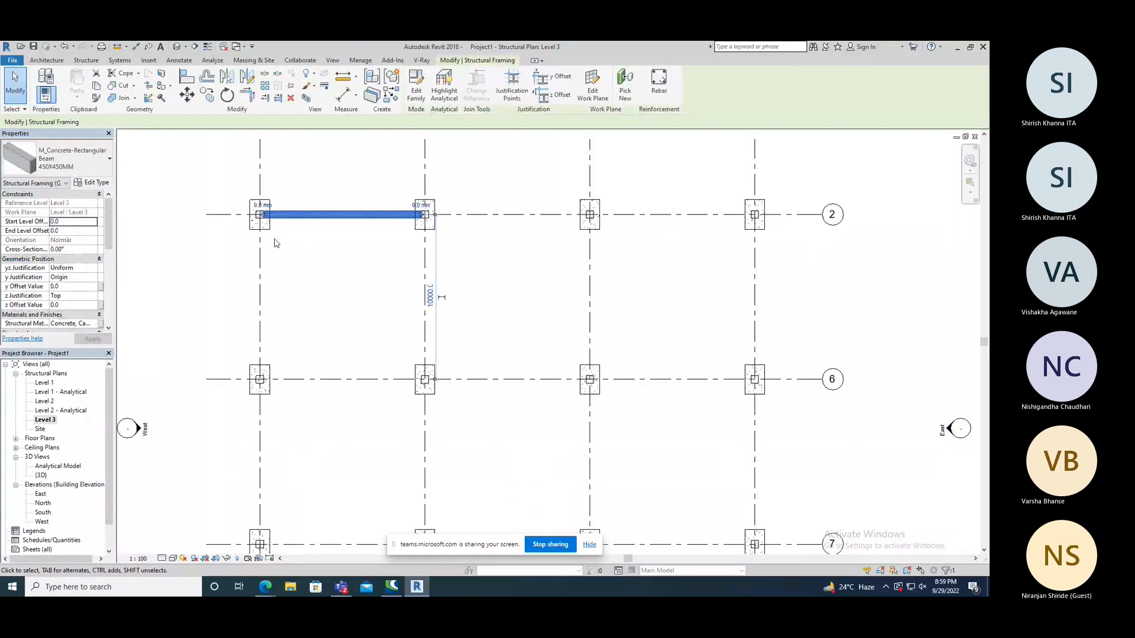
pyautogui.scroll(3, 259, 217)
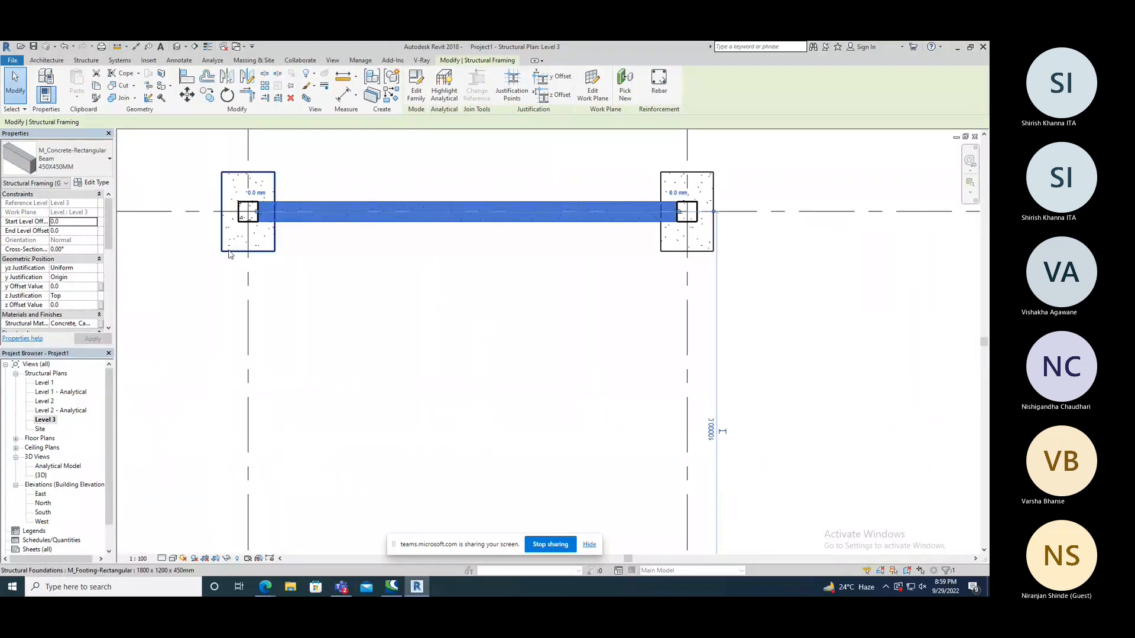
pyautogui.scroll(-2, 230, 255)
pyautogui.click(207, 96)
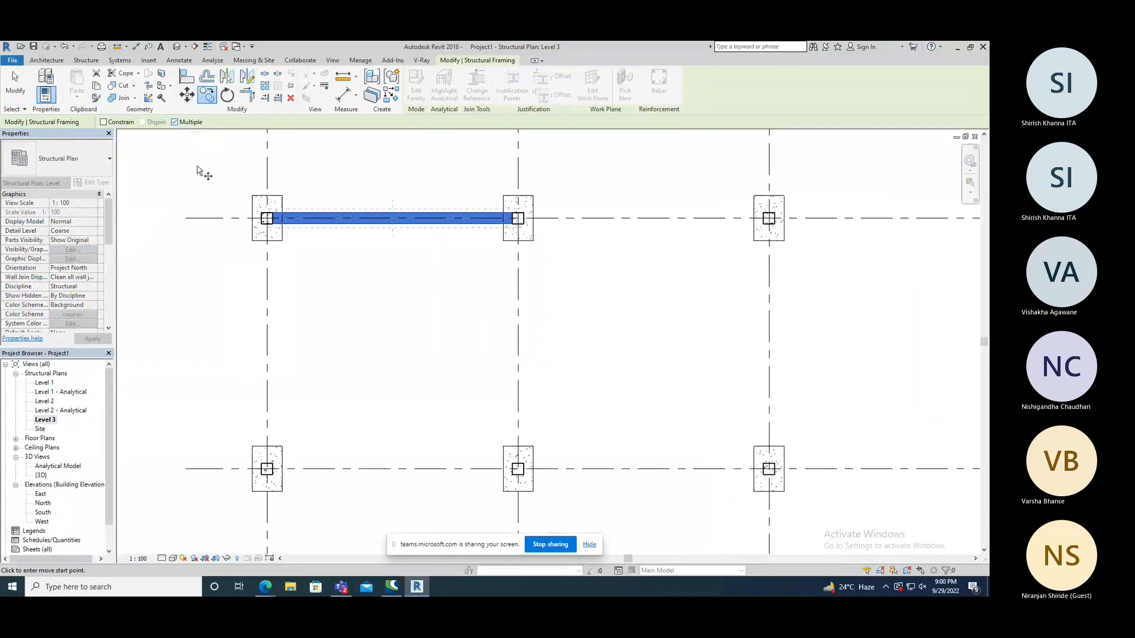
pyautogui.click(103, 122)
pyautogui.scroll(4, 271, 214)
pyautogui.click(270, 213)
pyautogui.scroll(-9, 269, 212)
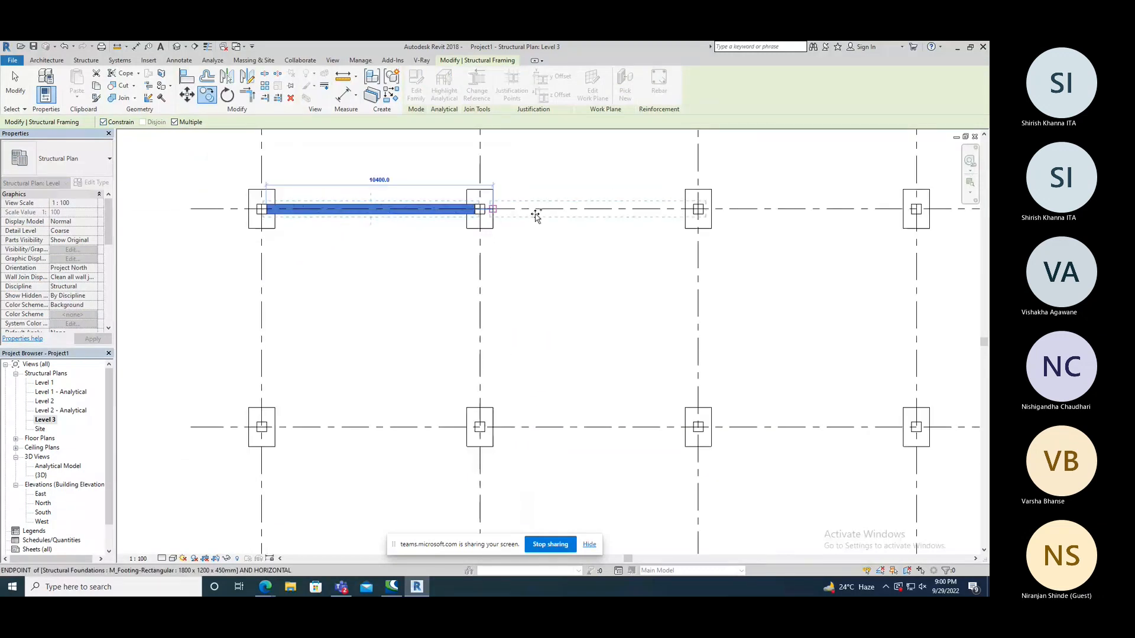
pyautogui.scroll(3, 488, 211)
pyautogui.click(487, 210)
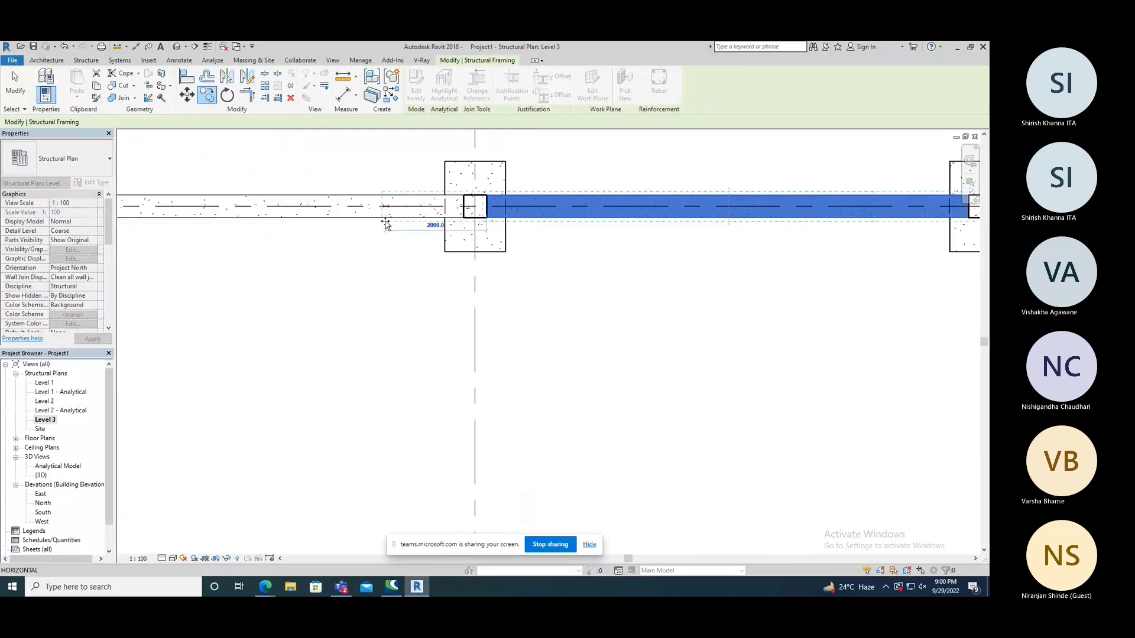
# Copy the beam into the third bay along grid 2 and end the Copy command.
pyautogui.scroll(-3, 385, 222)
pyautogui.scroll(3, 677, 218)
pyautogui.press('c')
pyautogui.press('o')
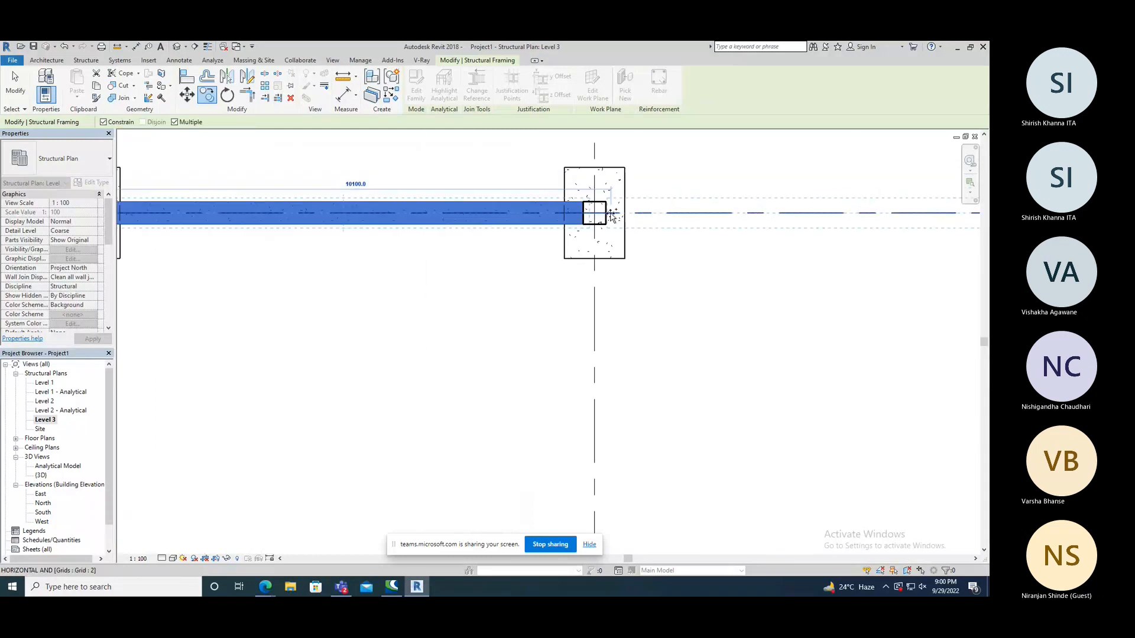
pyautogui.click(607, 214)
pyautogui.scroll(-3, 425, 223)
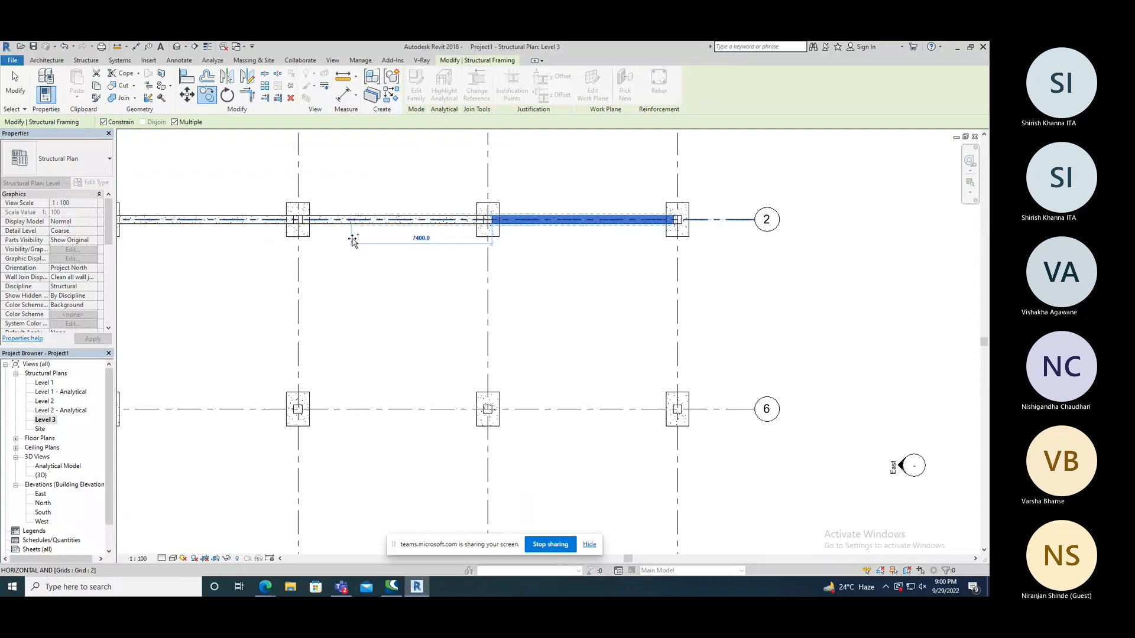
pyautogui.rightClick(338, 202)
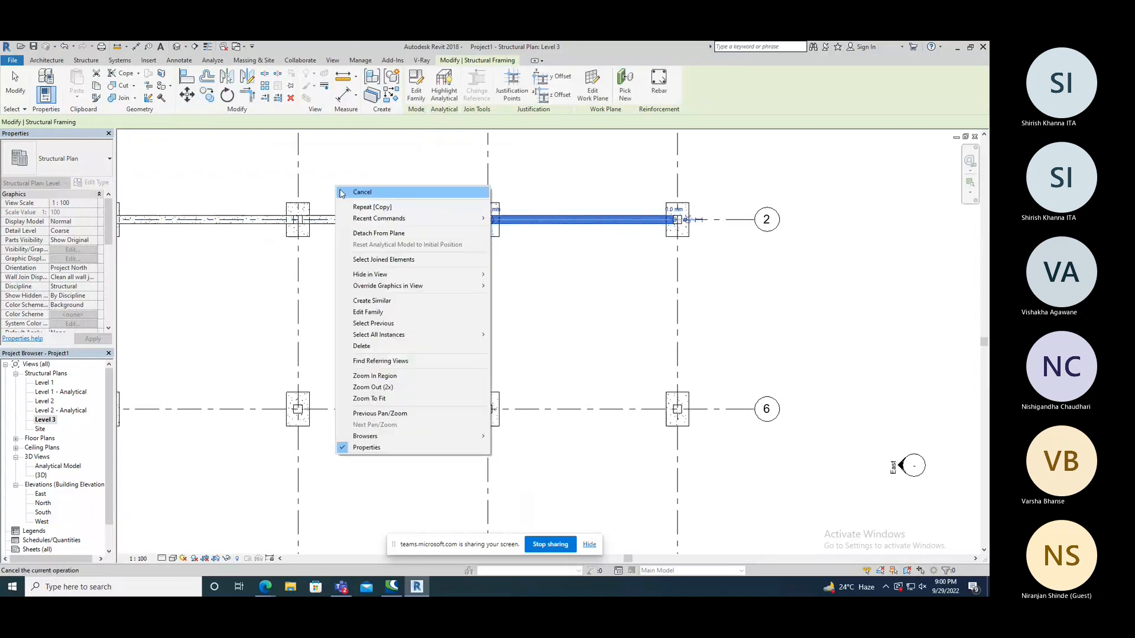
pyautogui.click(355, 207)
# Copy the three grid 2 beams together 10000 mm straight down onto grid 6, with Constrain and Multiple enabled.
pyautogui.scroll(-2, 395, 200)
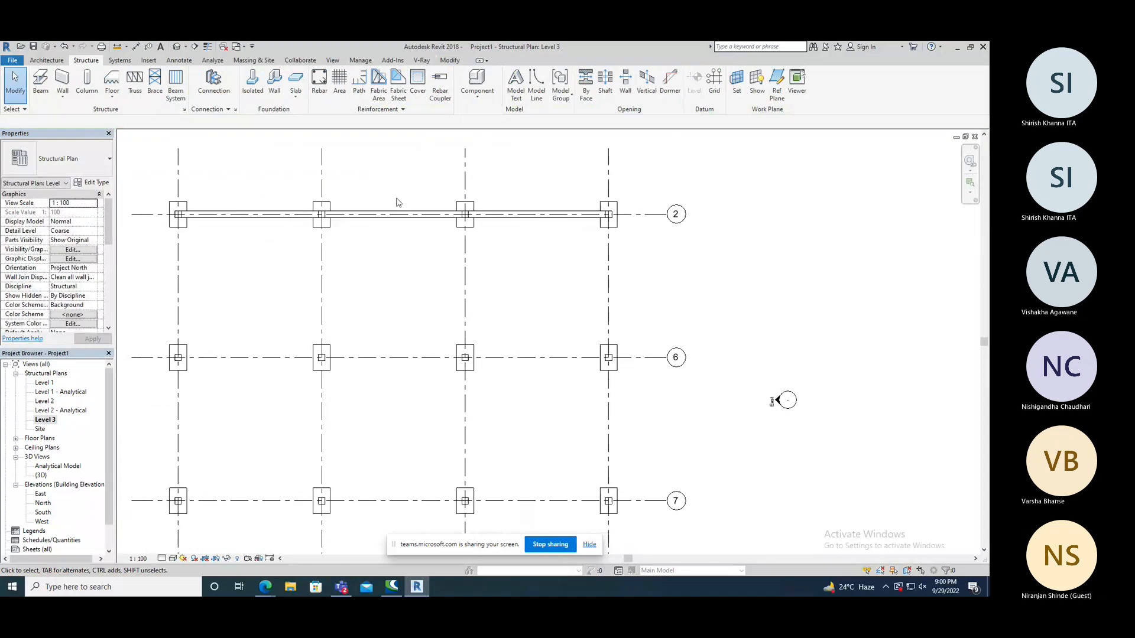
pyautogui.click(292, 216)
pyautogui.keyDown('ctrl'); pyautogui.click(375, 215); pyautogui.keyUp('ctrl')
pyautogui.keyDown('ctrl'); pyautogui.click(531, 216); pyautogui.keyUp('ctrl')
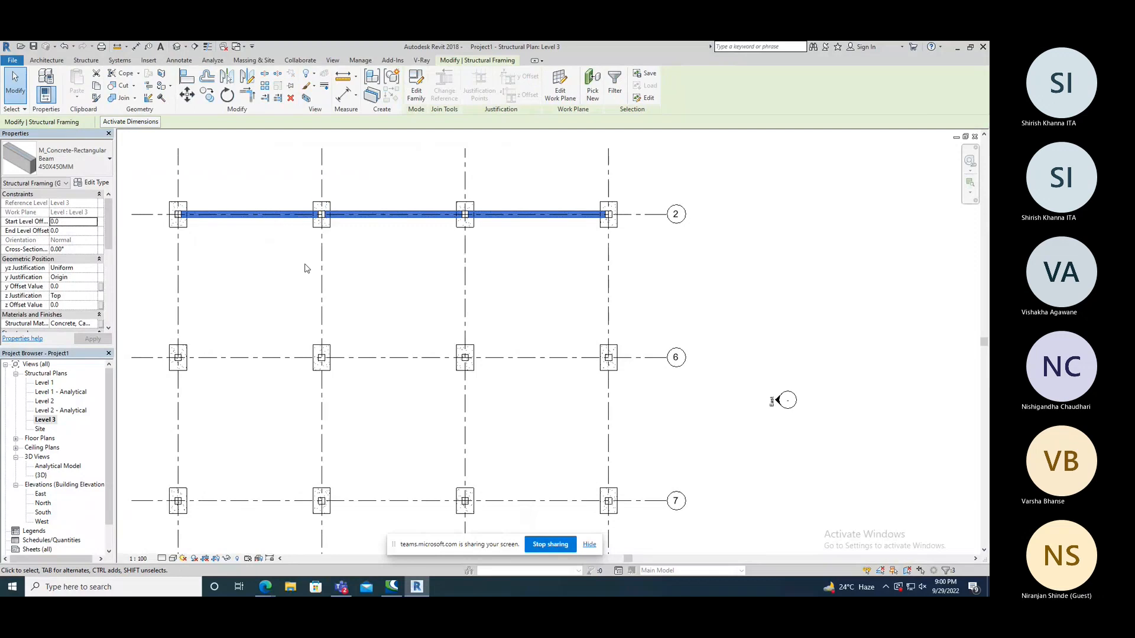
pyautogui.click(213, 102)
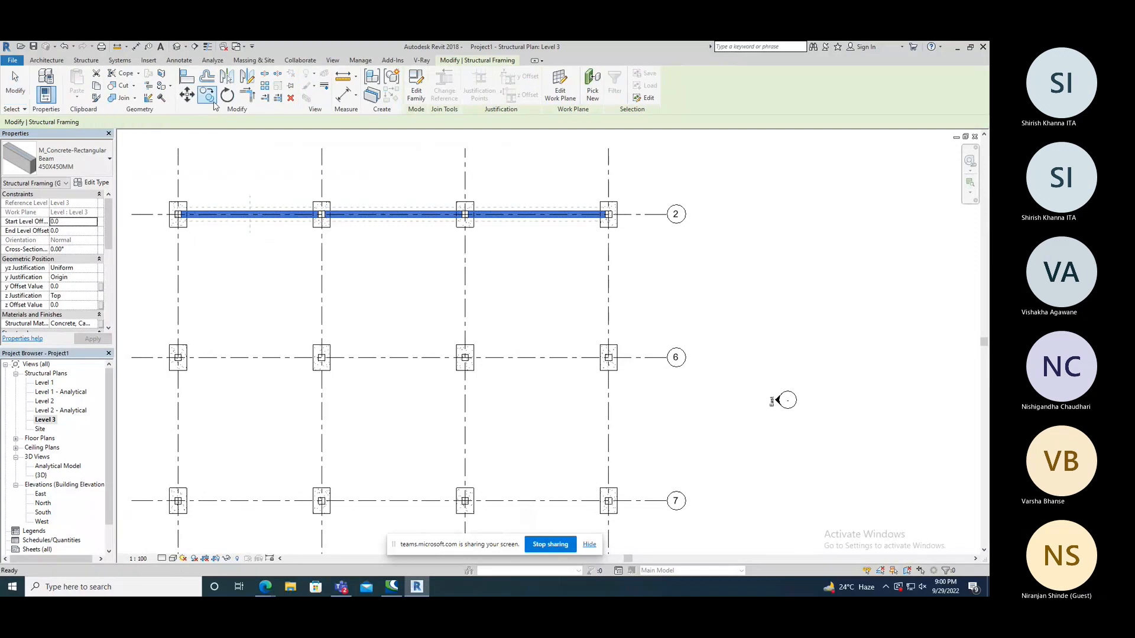
pyautogui.scroll(5, 180, 213)
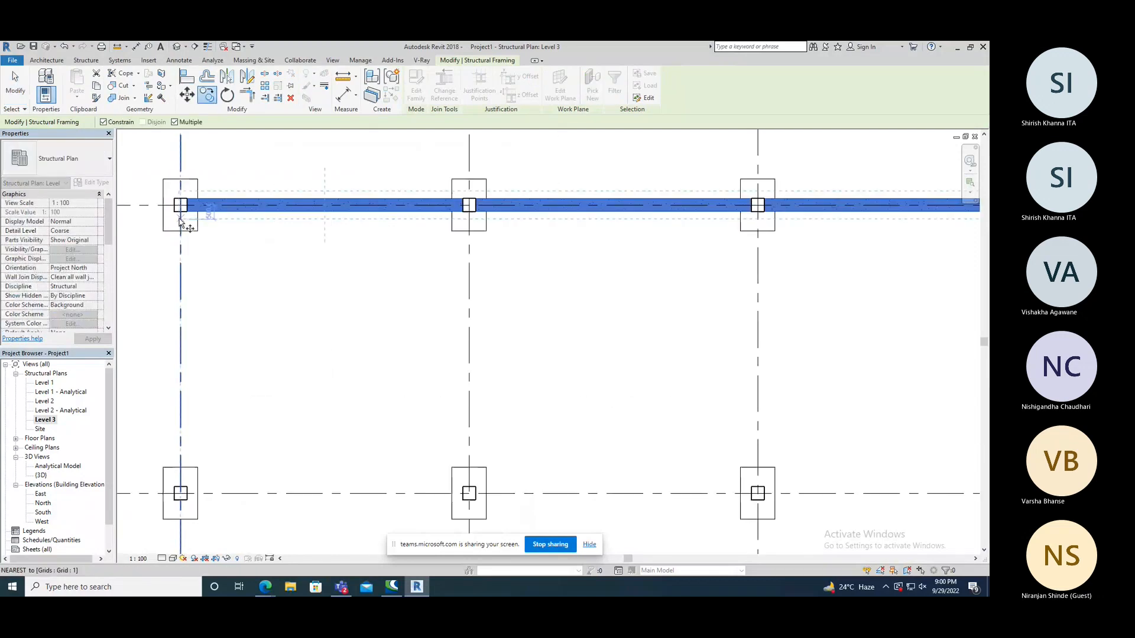
pyautogui.scroll(-3, 243, 210)
pyautogui.click(190, 203)
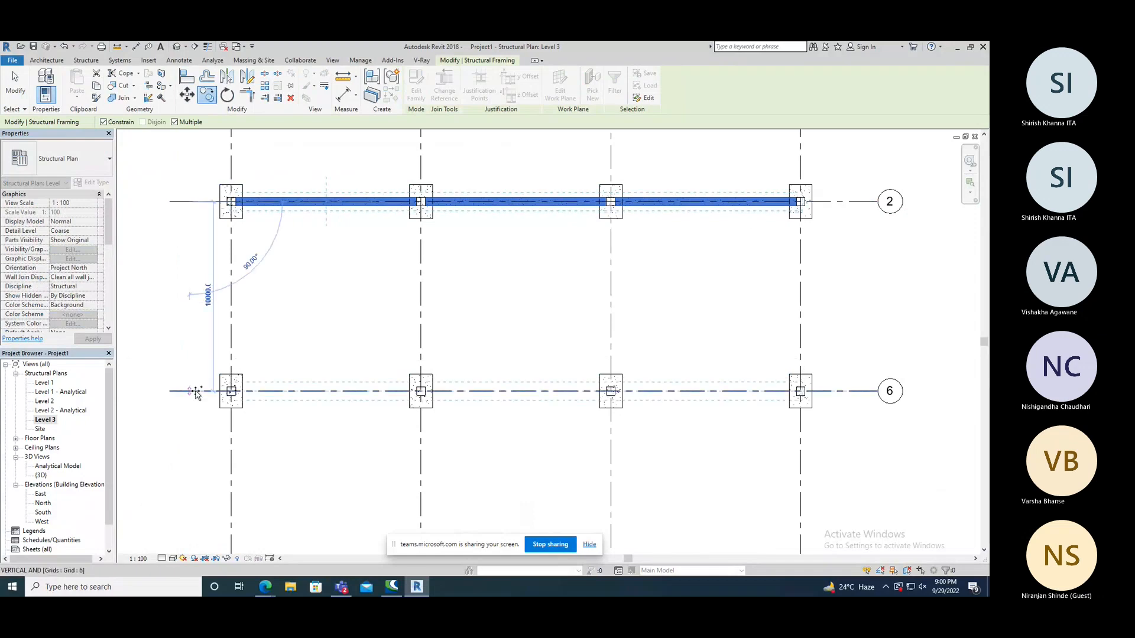
pyautogui.click(195, 393)
# Place further copies of the beam row on grid 7 and the lowest horizontal grid, then end the Copy command and clear the selection.
pyautogui.scroll(-3, 214, 273)
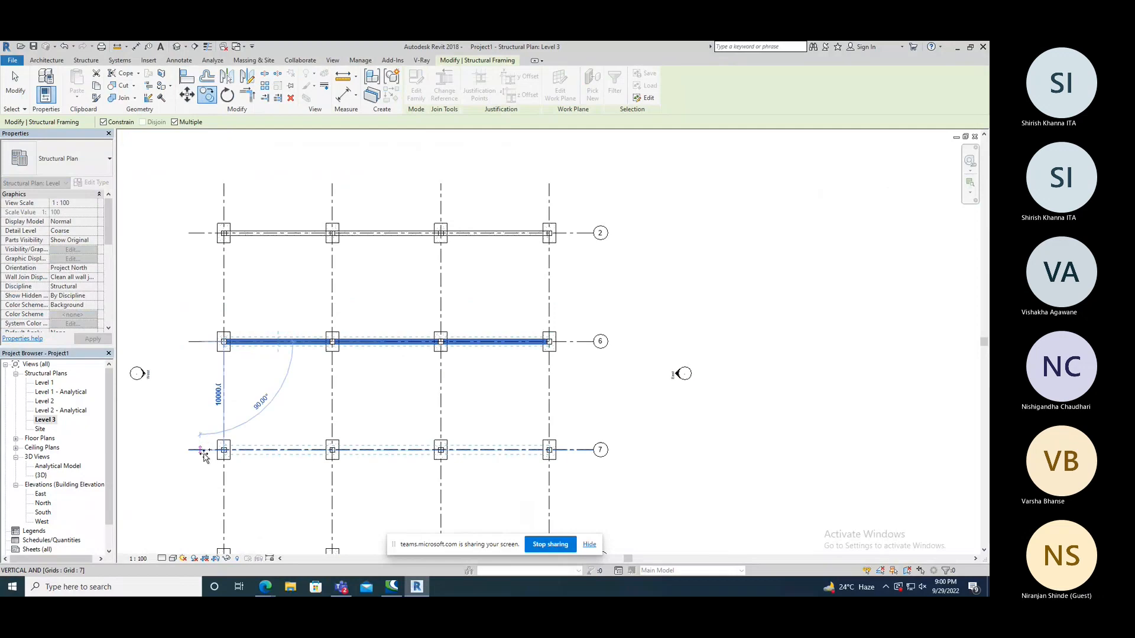
pyautogui.click(203, 458)
pyautogui.scroll(-2, 230, 323)
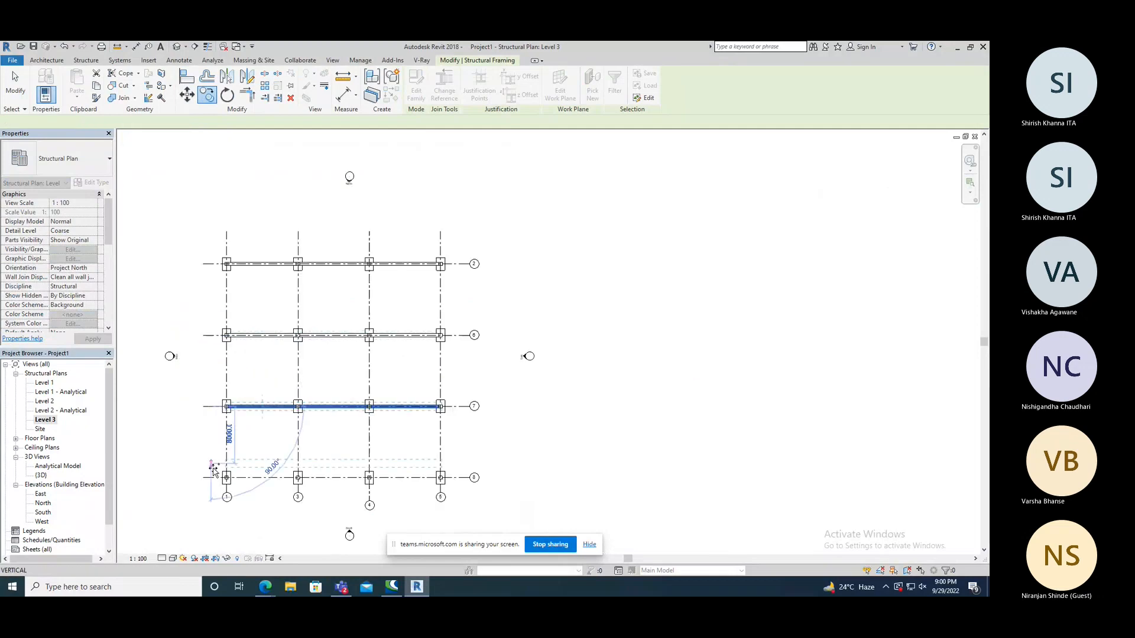
pyautogui.click(213, 480)
pyautogui.rightClick(193, 218)
pyautogui.click(208, 221)
pyautogui.rightClick(175, 185)
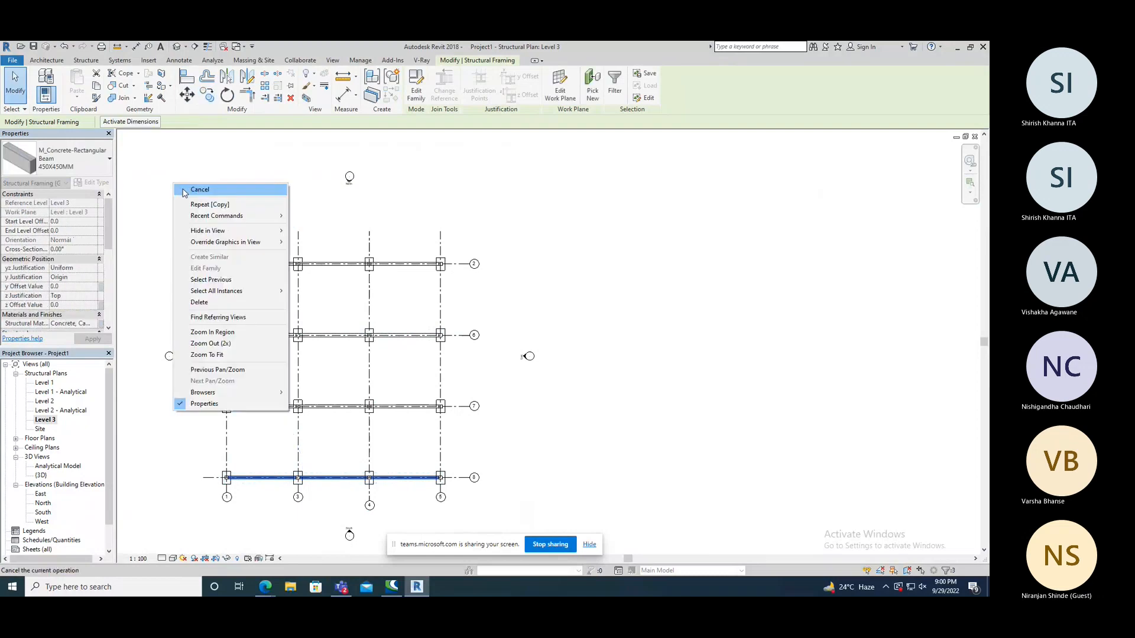
pyautogui.click(186, 190)
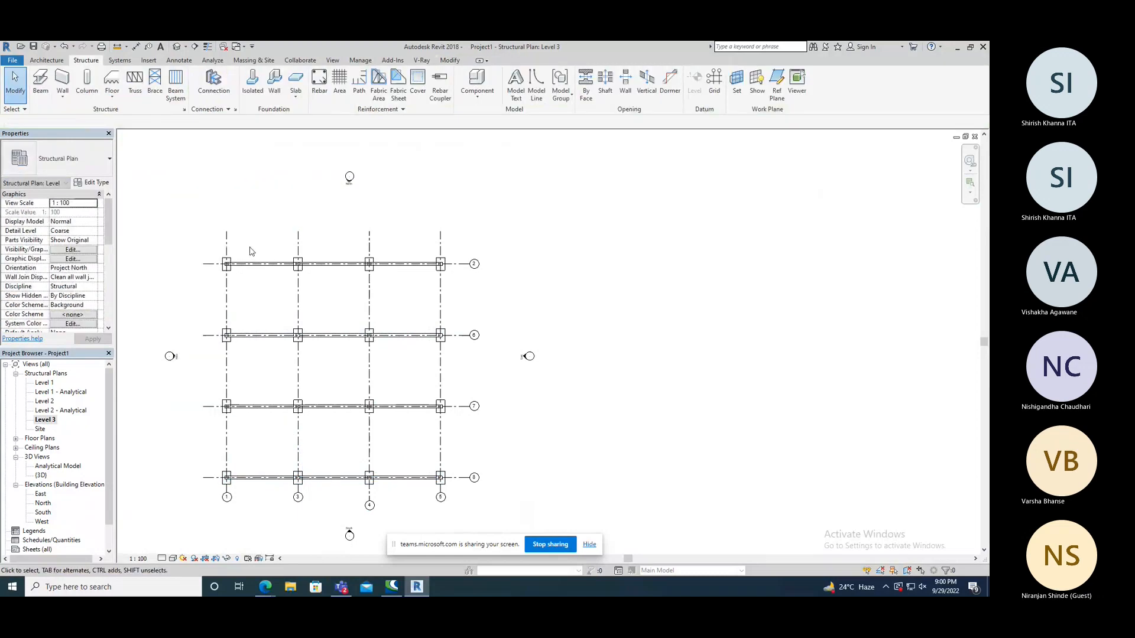
# Select the first beam on grid 2 and examine its level offsets, y and z justification, structural properties and end connection to the column.
pyautogui.scroll(-2, 350, 323)
pyautogui.moveTo(350, 323); pyautogui.dragTo(525, 315, button='middle')
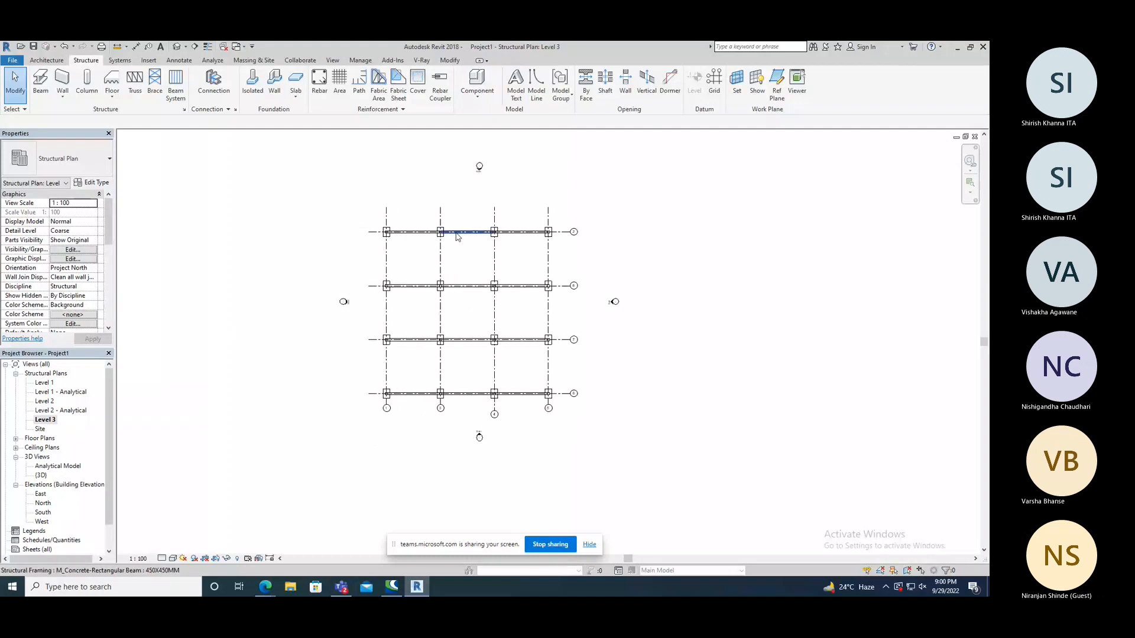
pyautogui.click(425, 240)
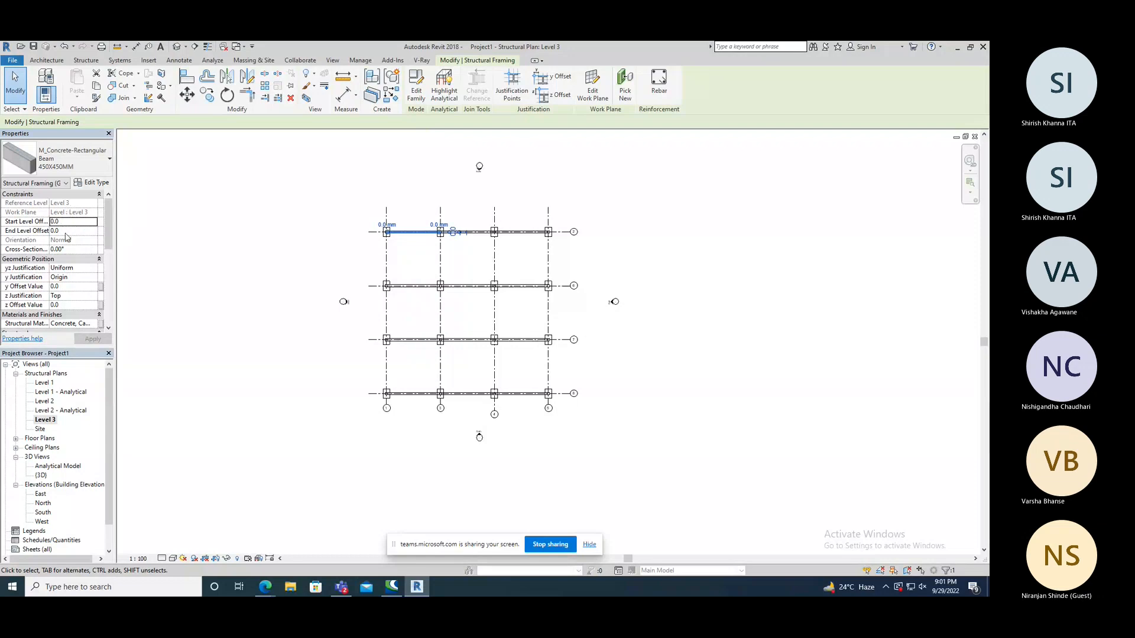
pyautogui.scroll(-2, 416, 235)
pyautogui.scroll(4, 416, 235)
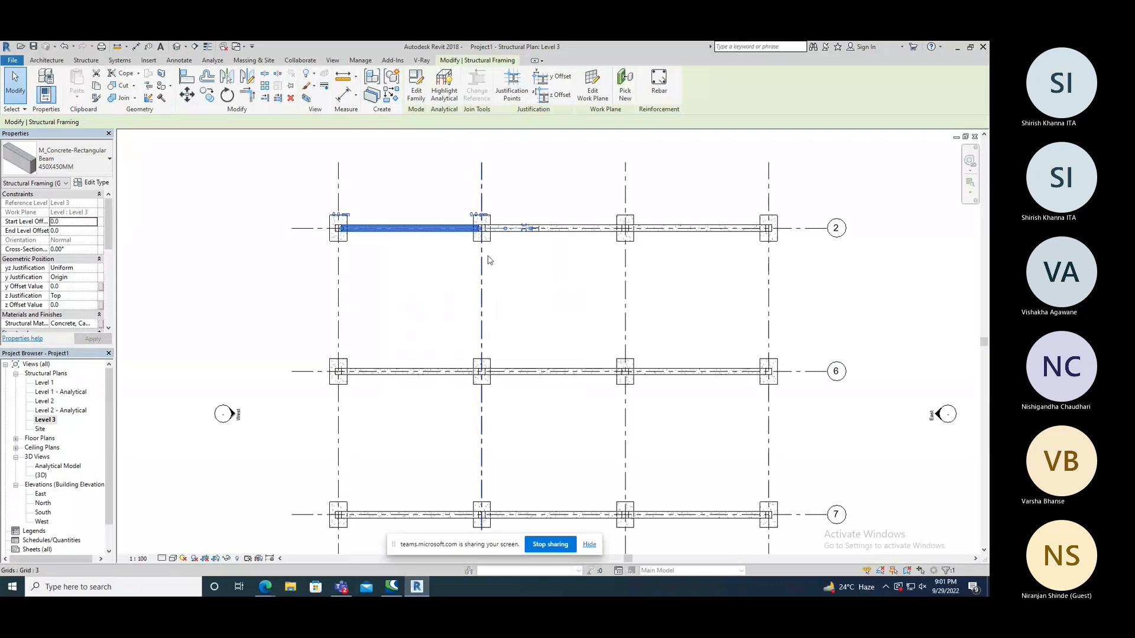
pyautogui.moveTo(111, 234); pyautogui.dragTo(112, 249)
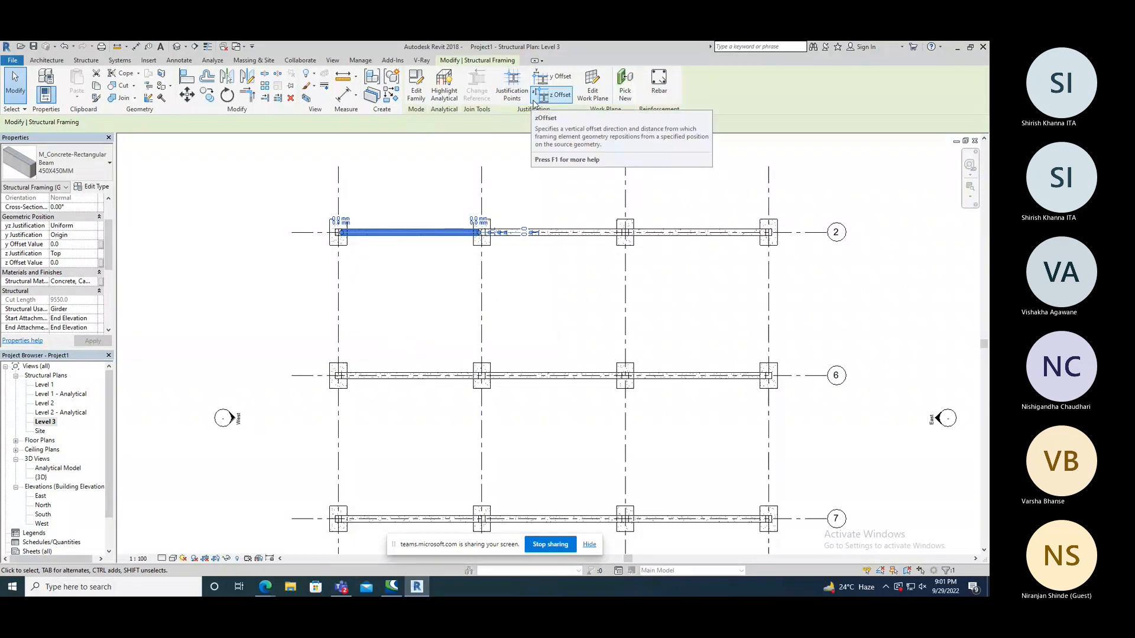
pyautogui.scroll(-2, 361, 233)
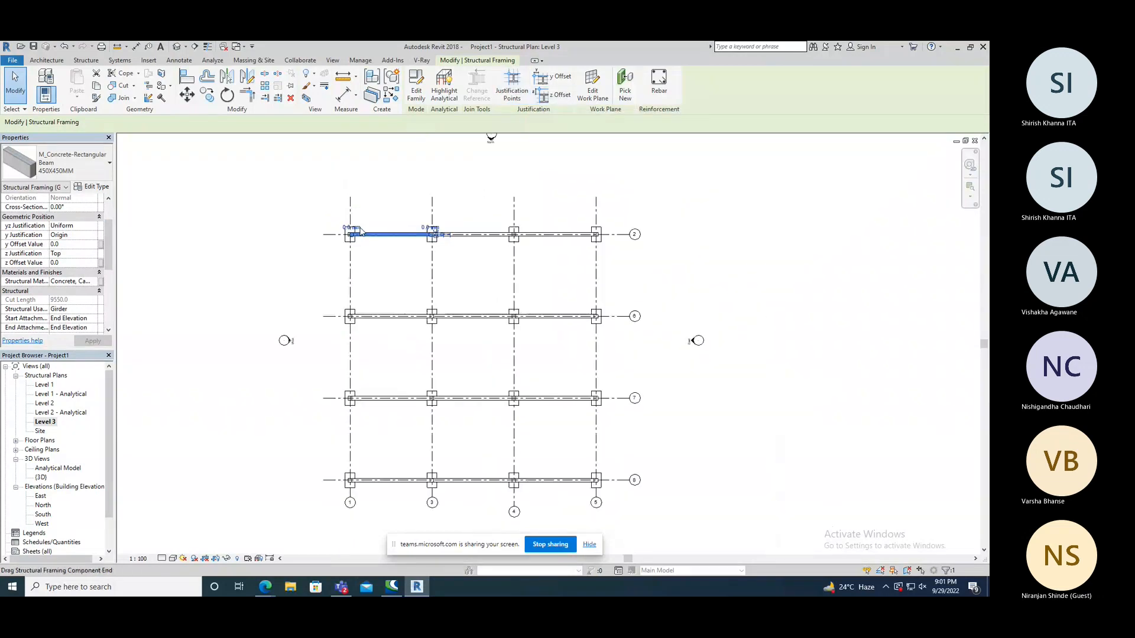
pyautogui.scroll(5, 362, 231)
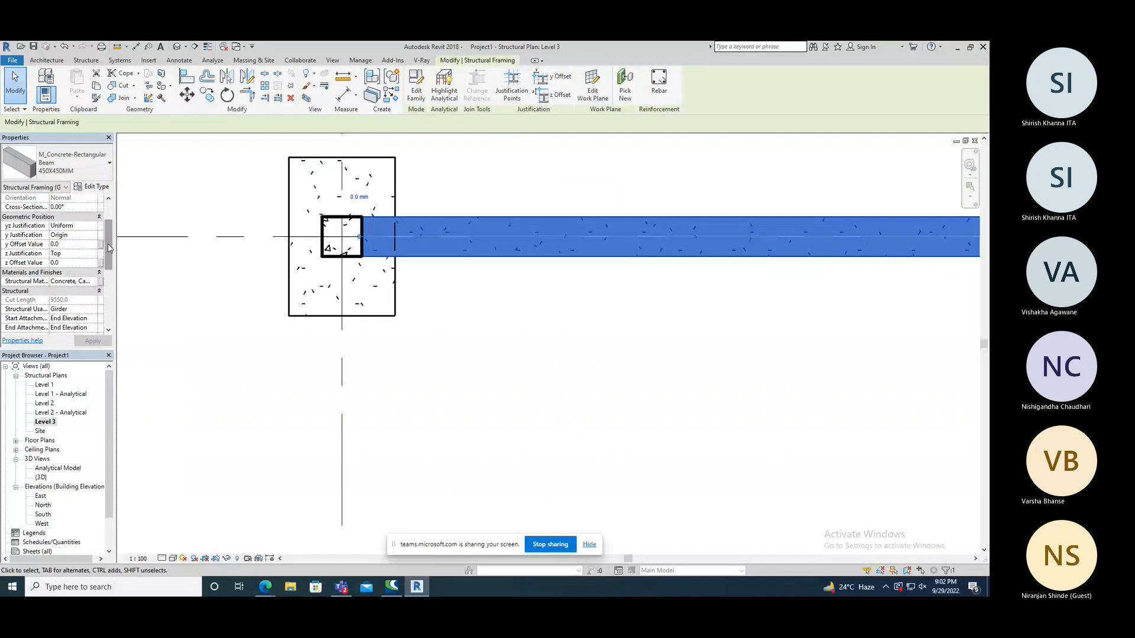
pyautogui.moveTo(108, 249); pyautogui.dragTo(110, 262)
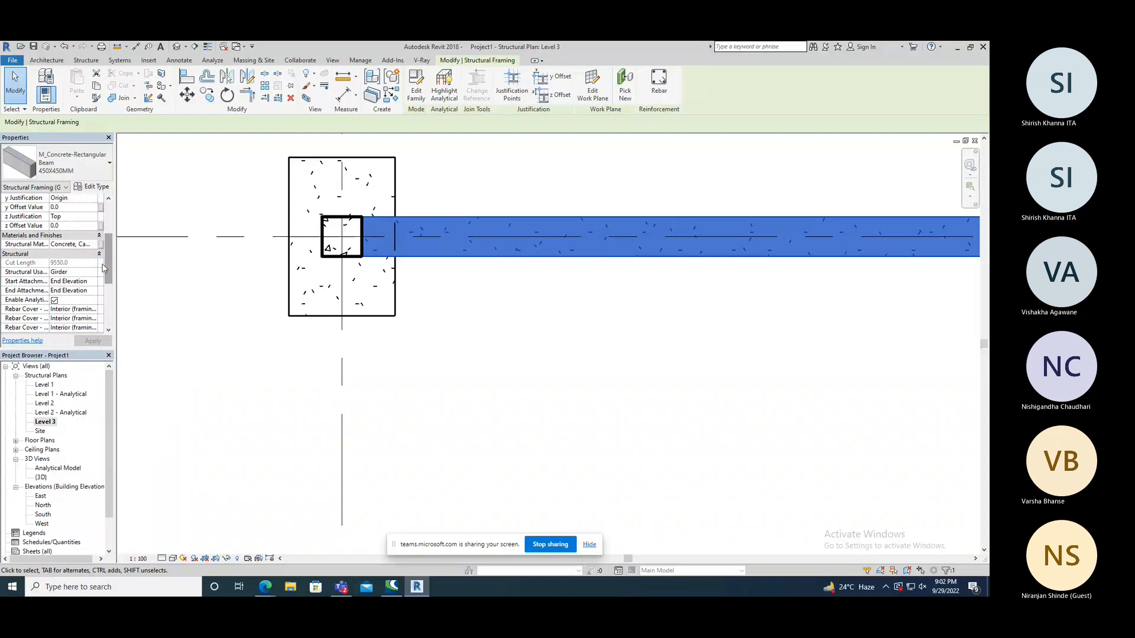
pyautogui.scroll(-5, 401, 230)
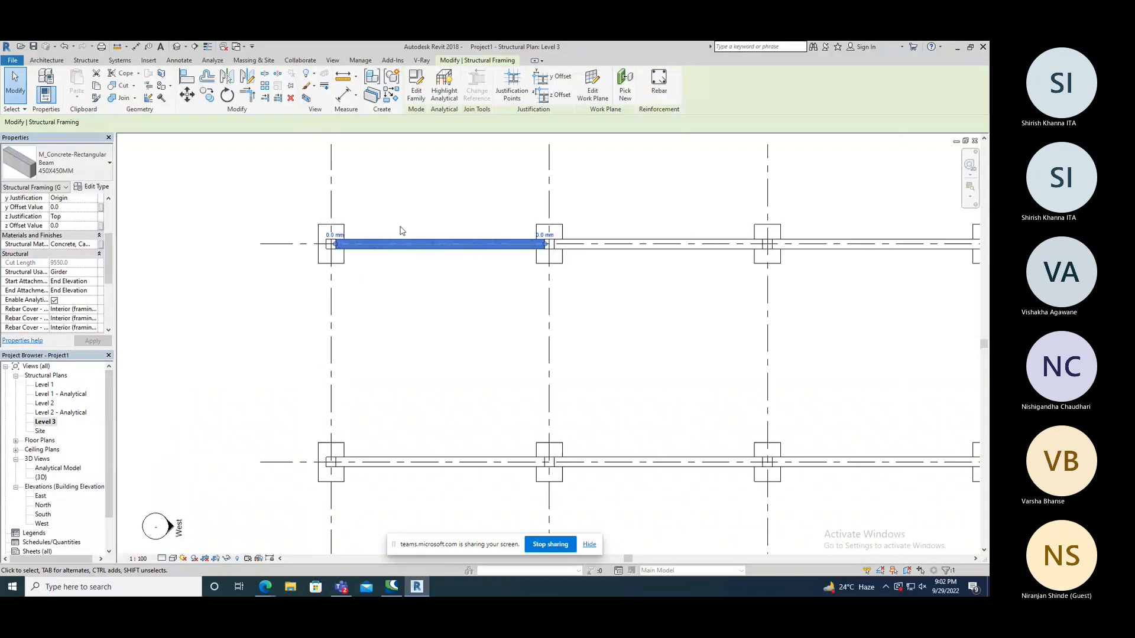
pyautogui.scroll(-3, 401, 230)
pyautogui.click(353, 278)
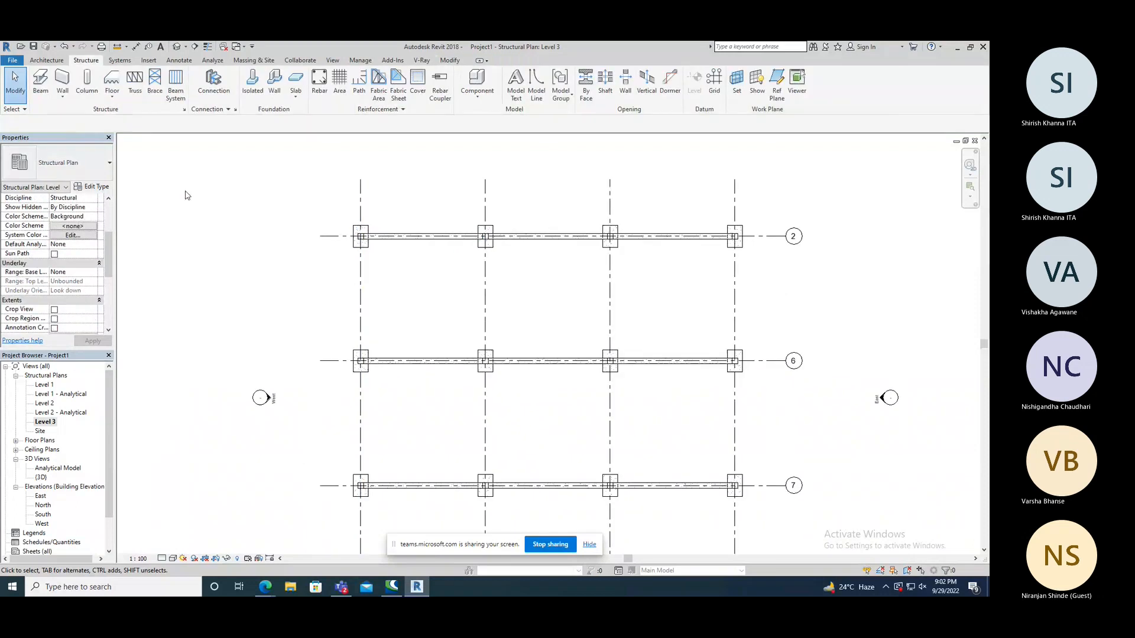
# Draw a 450X450MM beam on Level 3 along grid 1 between the columns at grids 2 and 6 and end the Beam command.
pyautogui.click(41, 86)
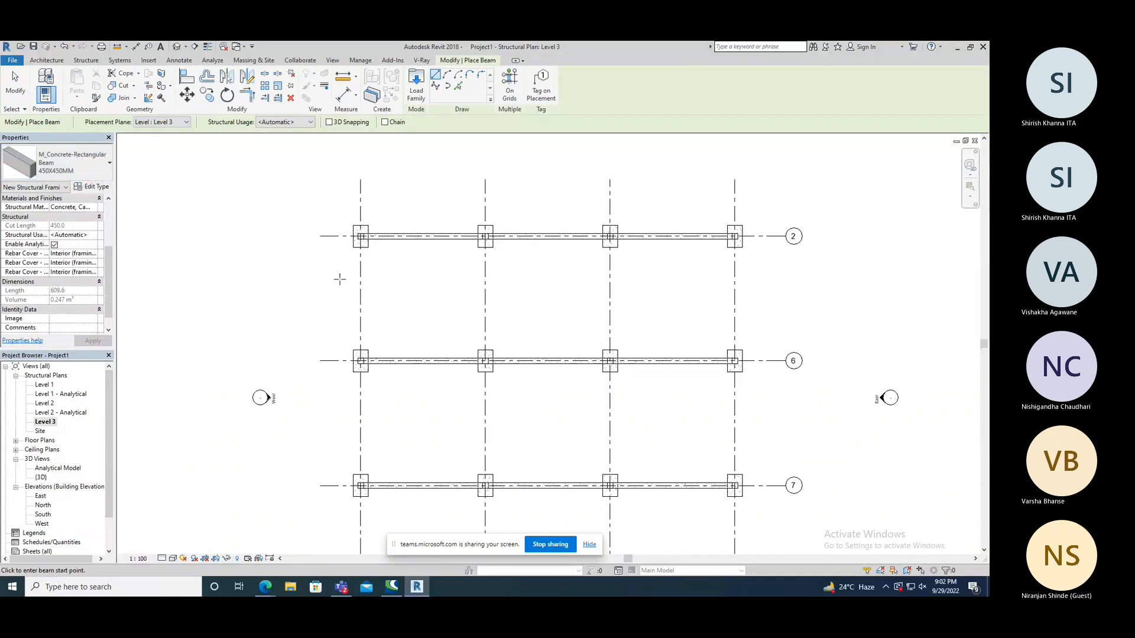
pyautogui.scroll(4, 363, 251)
pyautogui.click(375, 208)
pyautogui.scroll(-3, 369, 216)
pyautogui.scroll(3, 371, 454)
pyautogui.scroll(2, 370, 453)
pyautogui.click(364, 463)
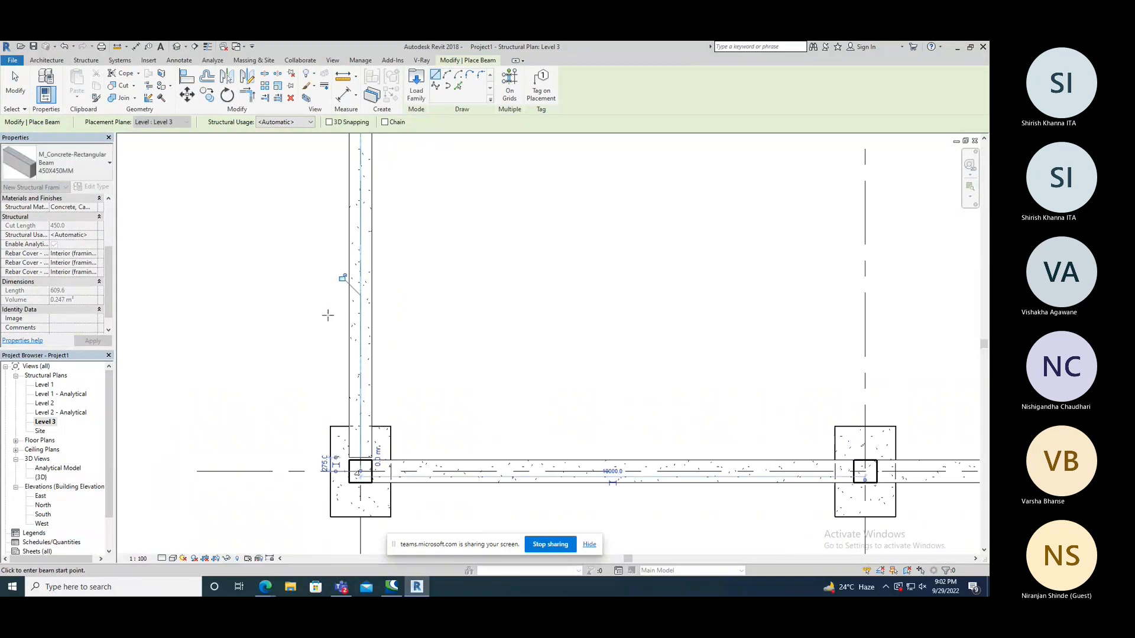
pyautogui.scroll(-1, 377, 374)
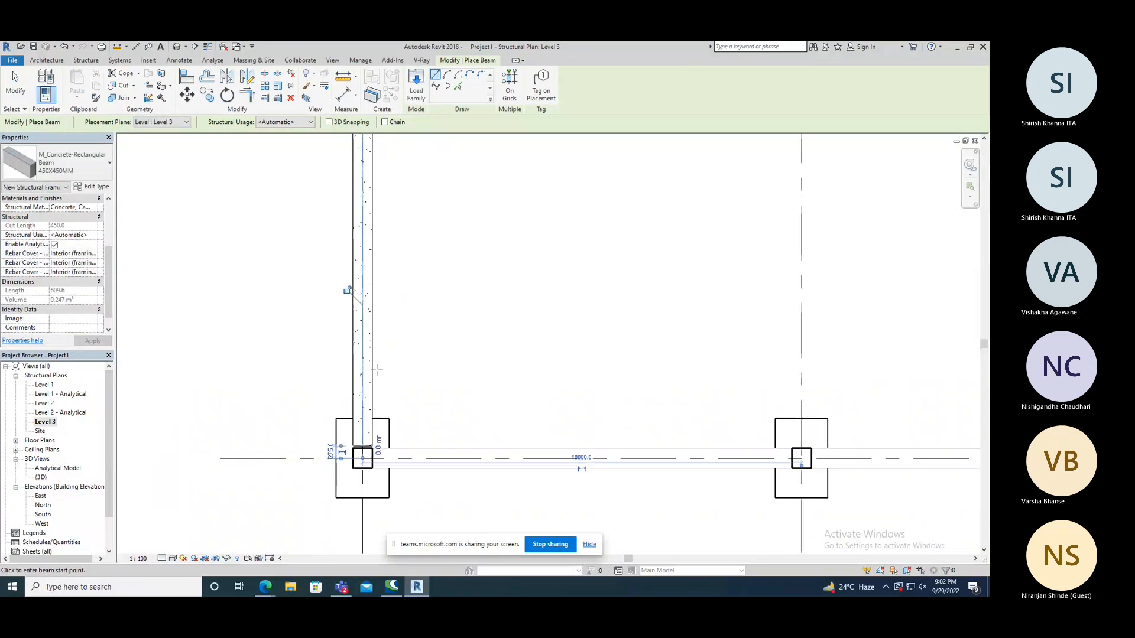
pyautogui.rightClick(219, 289)
pyautogui.rightClick(193, 274)
pyautogui.click(218, 276)
# Examine how the lower end of the grid 1 beam meets the column at grid 6.
pyautogui.scroll(6, 357, 449)
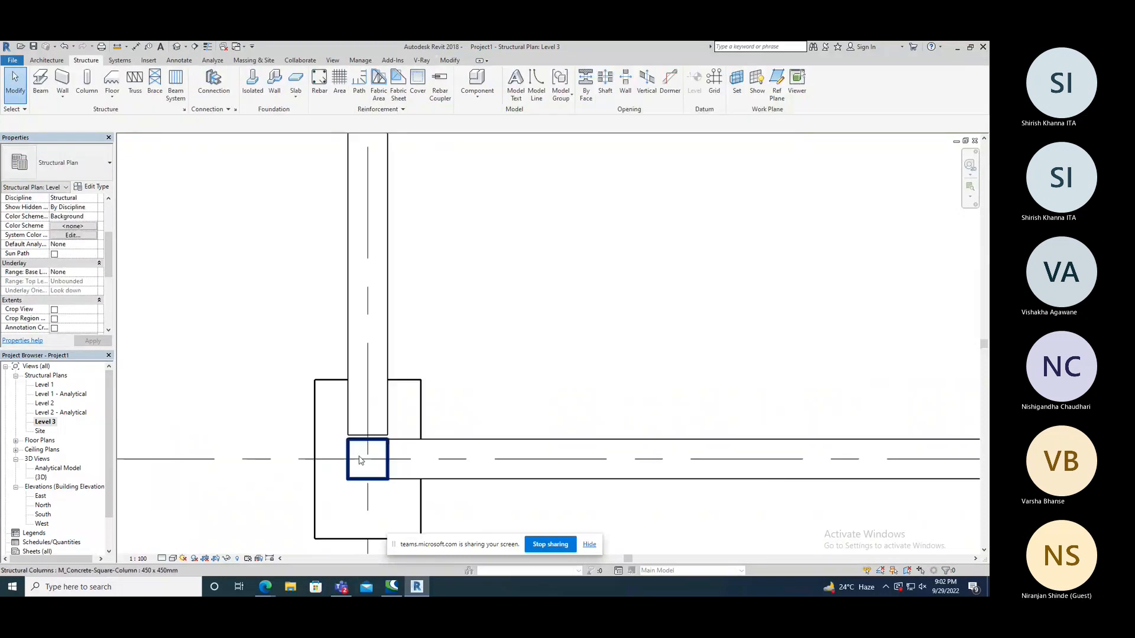
pyautogui.scroll(-8, 350, 428)
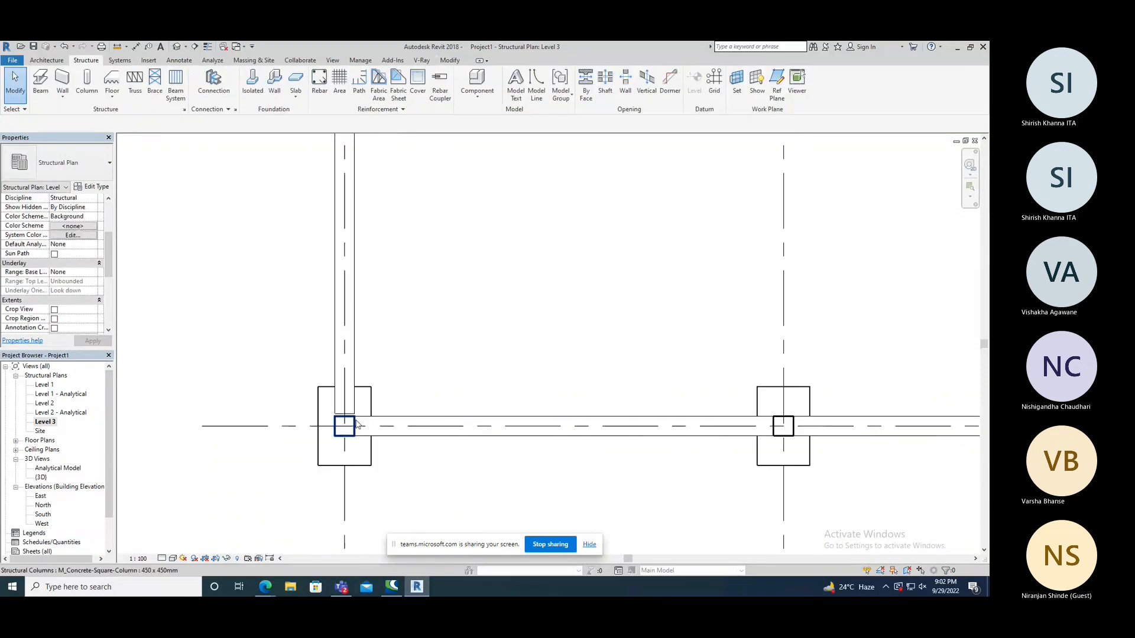
pyautogui.scroll(7, 348, 174)
pyautogui.scroll(-2, 346, 183)
pyautogui.scroll(-5, 340, 199)
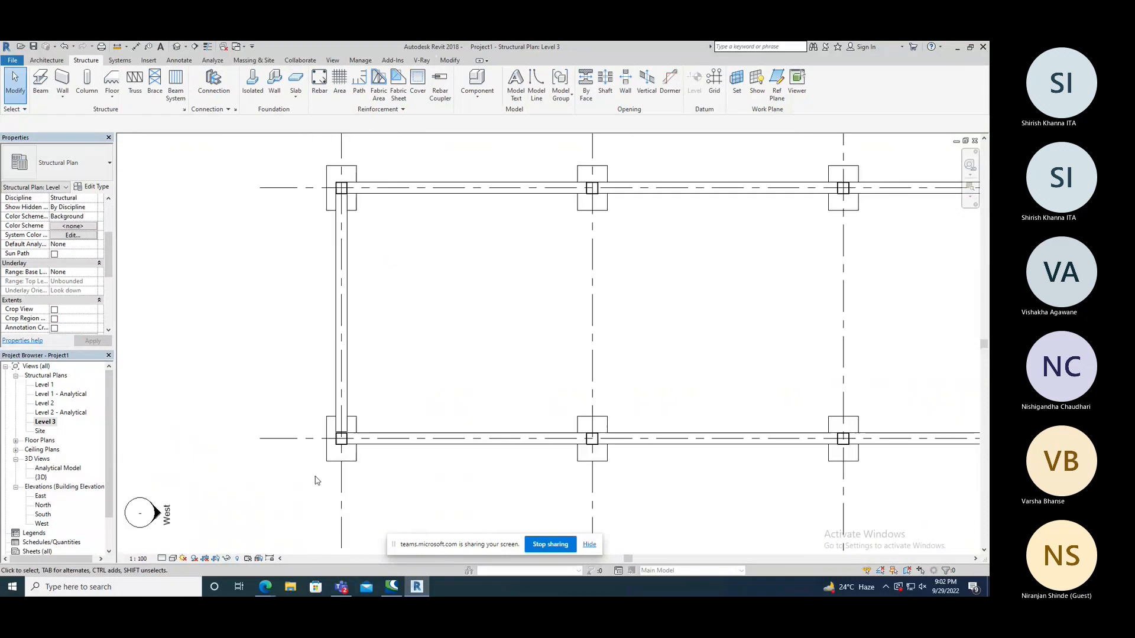
pyautogui.scroll(3, 343, 446)
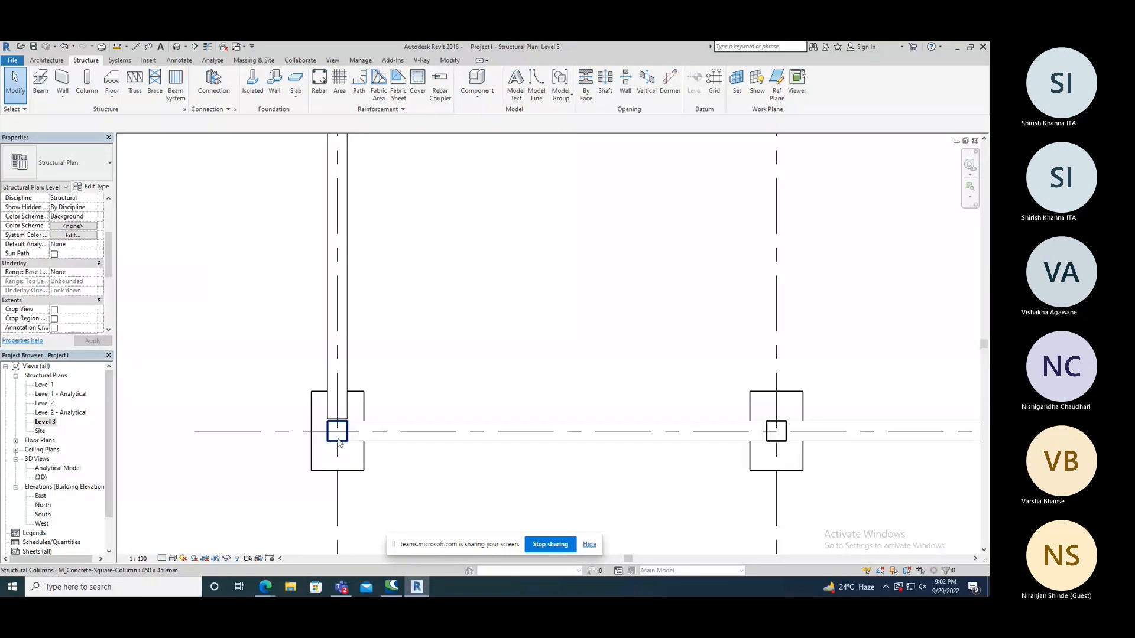
pyautogui.scroll(4, 339, 443)
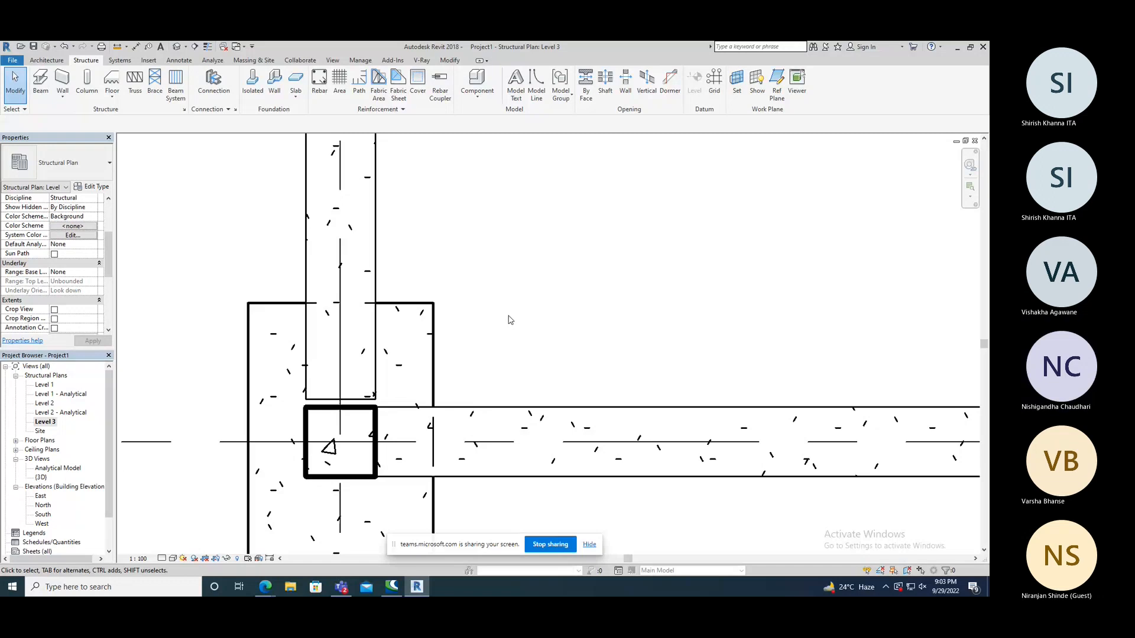
pyautogui.click(450, 61)
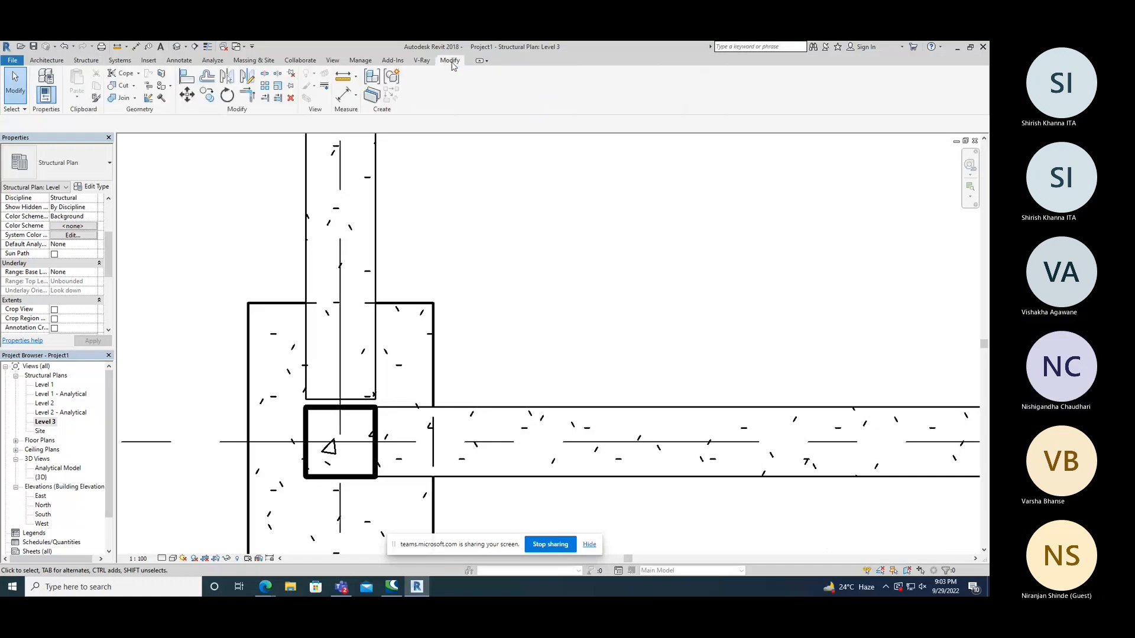
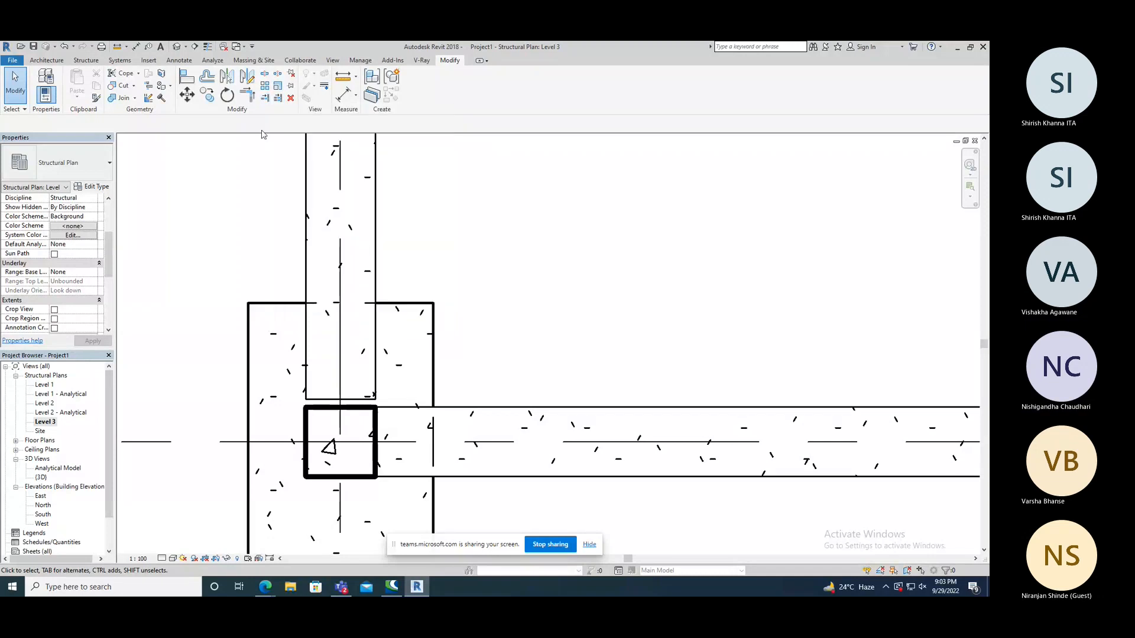
# Extend the lower end of the grid 1 beam to the face of the column at grid 6 and end the Trim/Extend command.
pyautogui.click(265, 98)
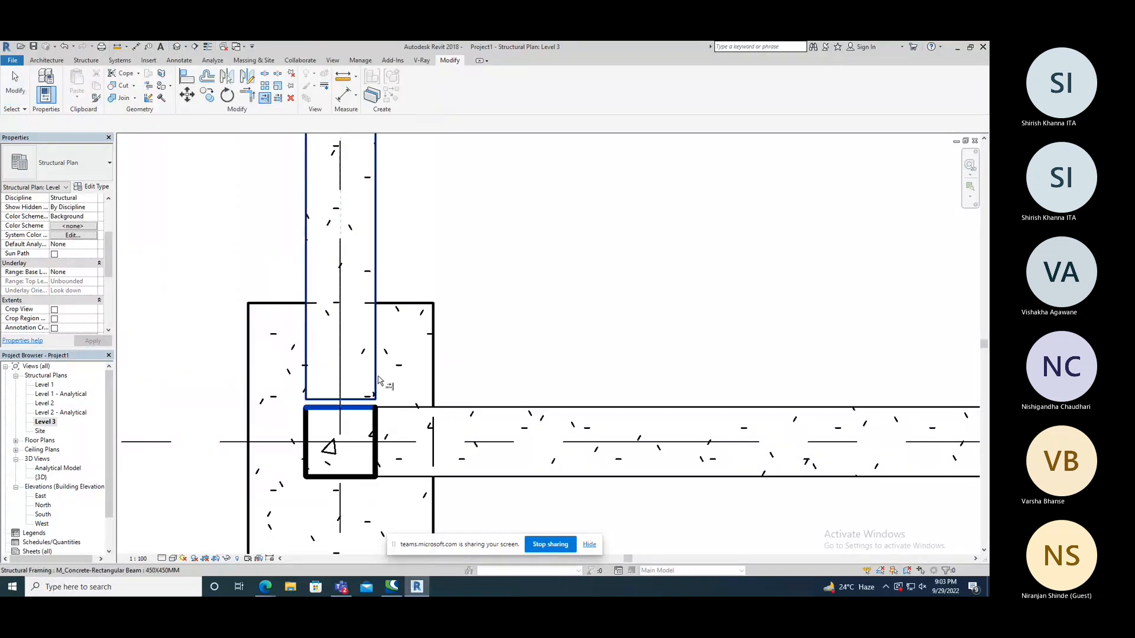
pyautogui.scroll(-3, 359, 308)
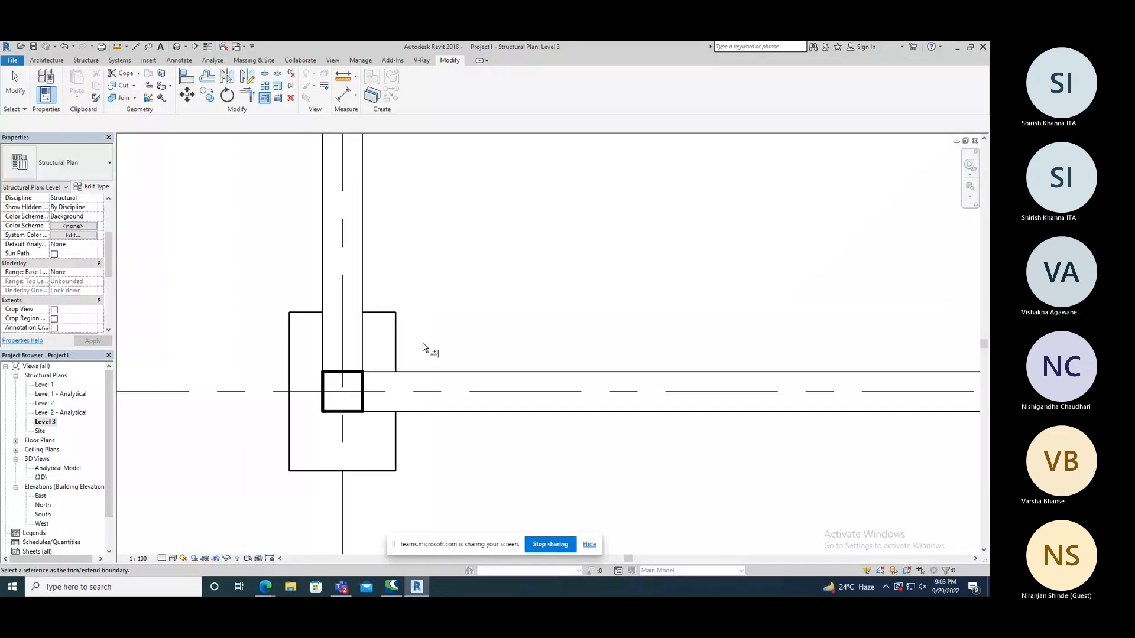
pyautogui.scroll(-1, 422, 348)
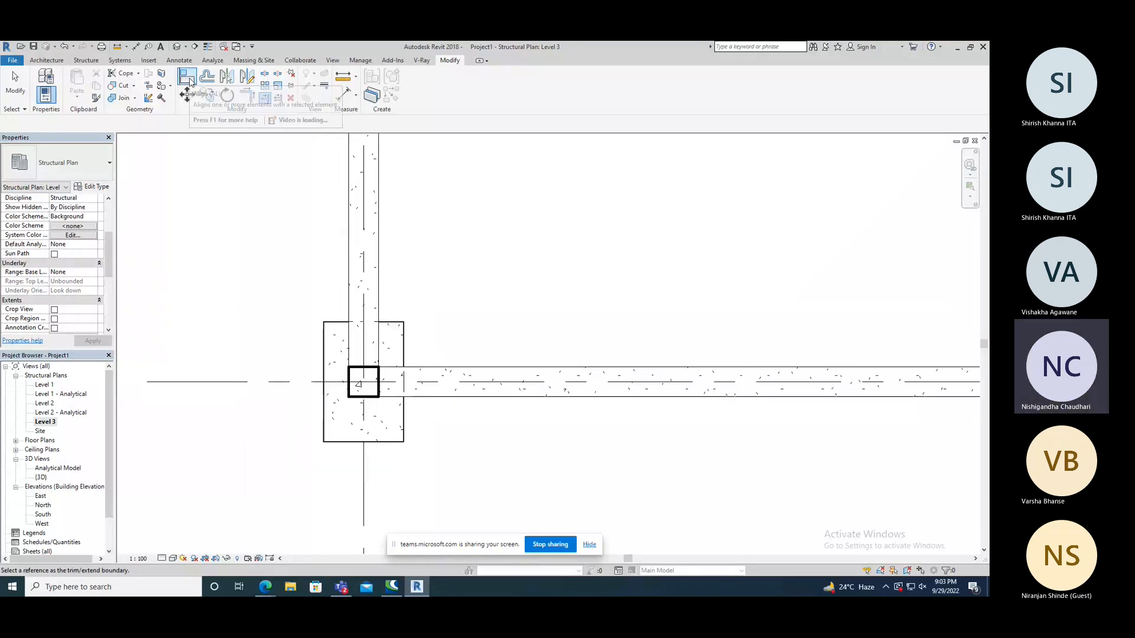
pyautogui.scroll(3, 307, 305)
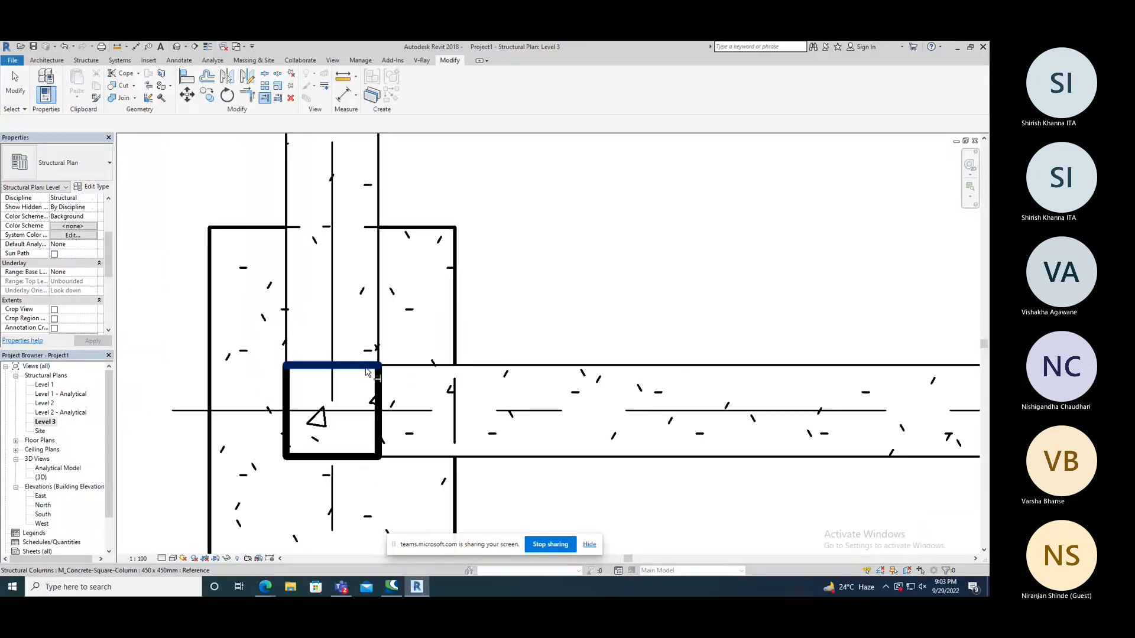
pyautogui.scroll(-6, 317, 344)
pyautogui.scroll(-3, 318, 344)
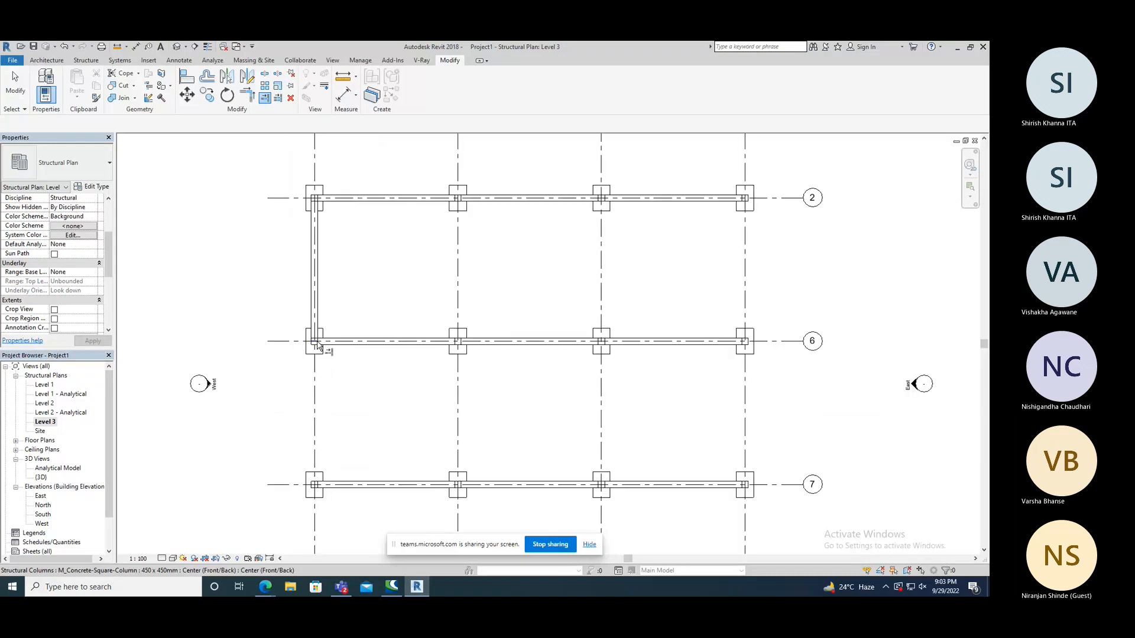
pyautogui.scroll(4, 291, 228)
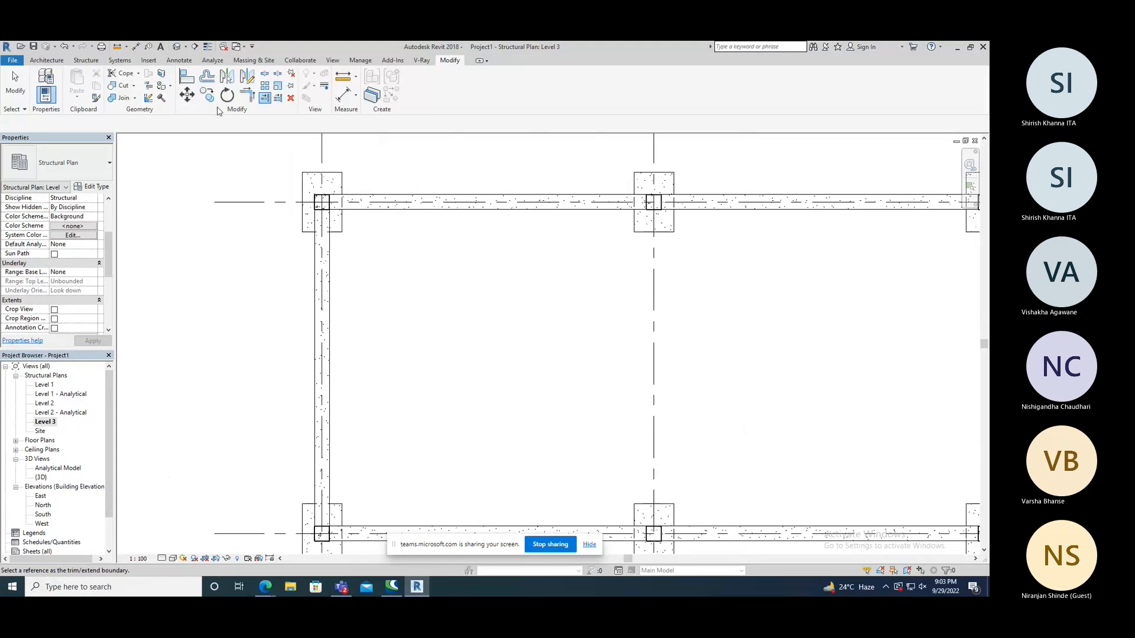
pyautogui.click(53, 66)
pyautogui.scroll(-2, 372, 296)
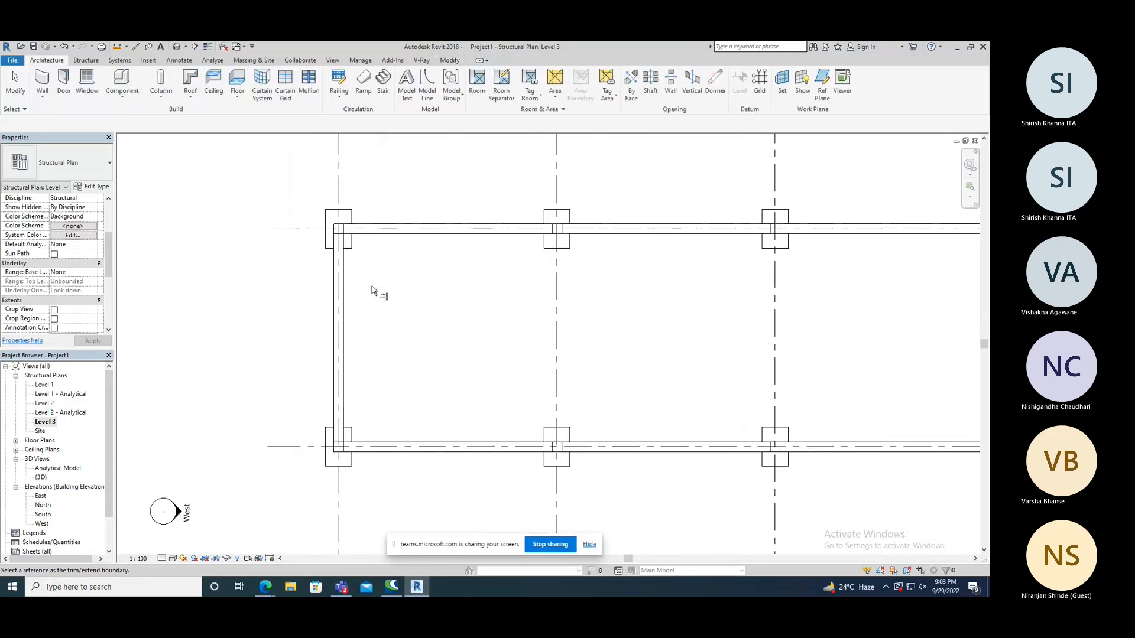
pyautogui.click(340, 309)
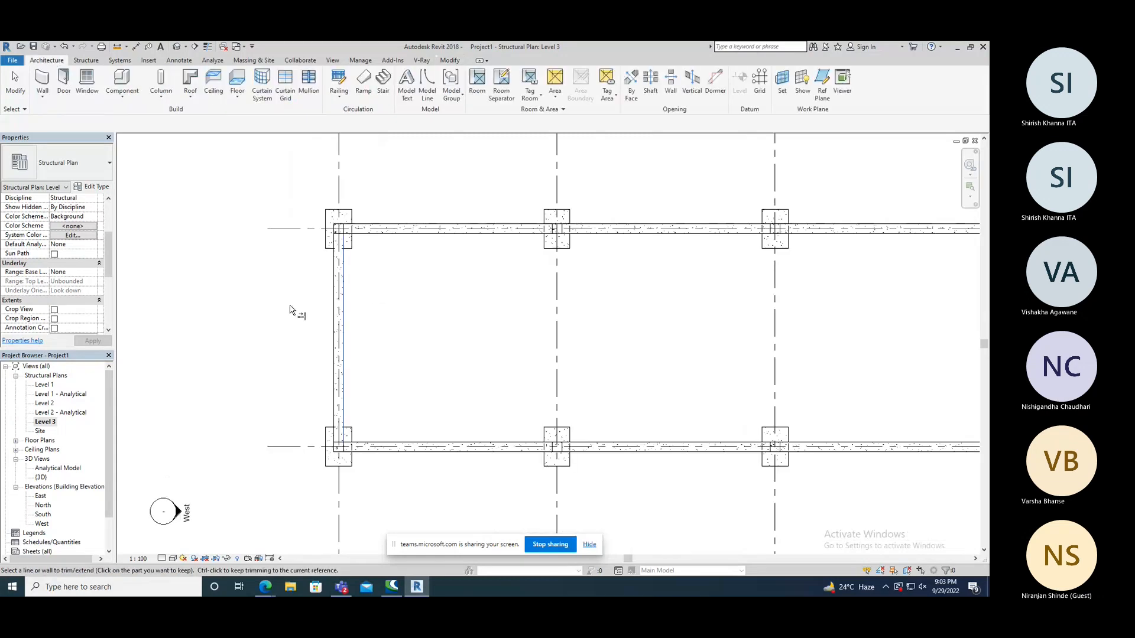
pyautogui.rightClick(248, 282)
pyautogui.click(265, 287)
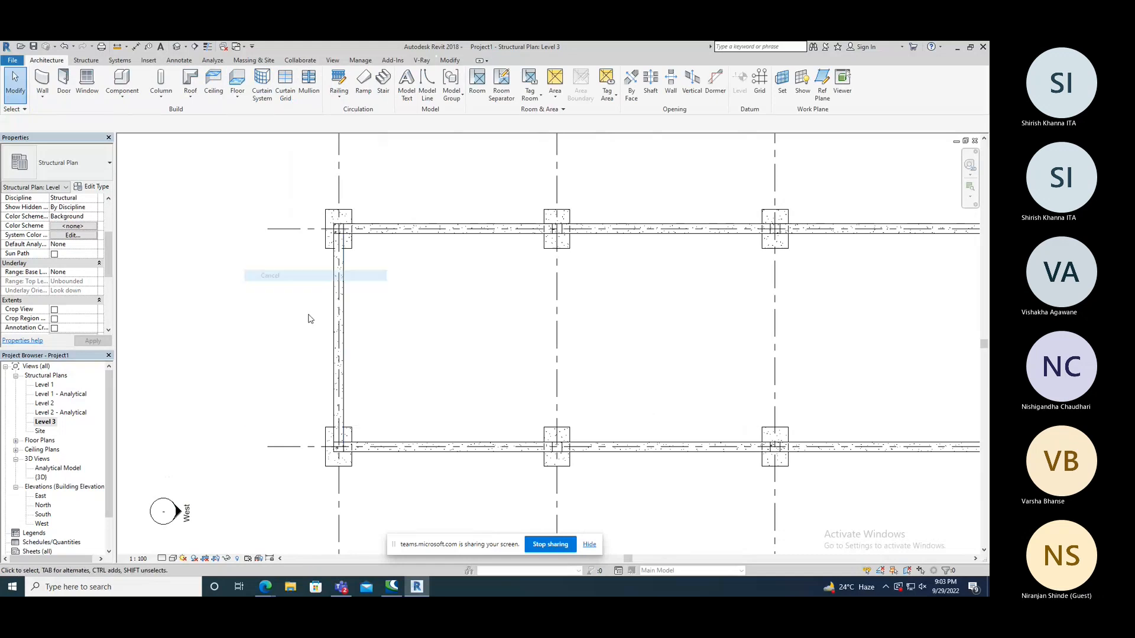
# Copy the grid 1 beam from its upper column 10000 mm down the grid into the bay between grids 6 and 7.
pyautogui.click(347, 354)
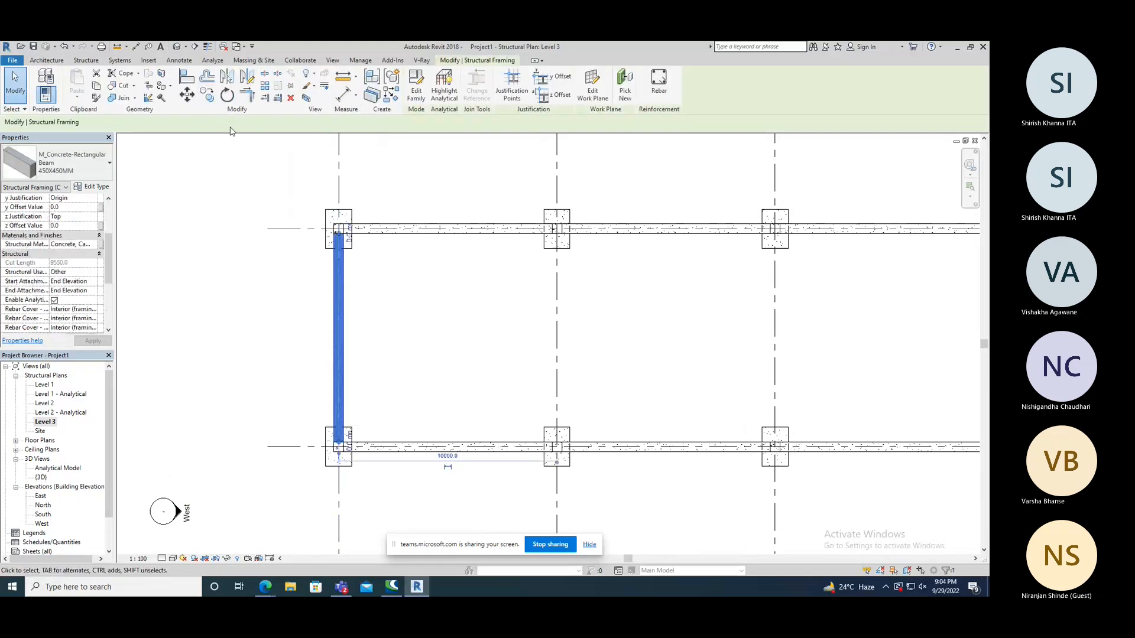
pyautogui.click(206, 95)
pyautogui.scroll(-2, 289, 246)
pyautogui.scroll(5, 324, 243)
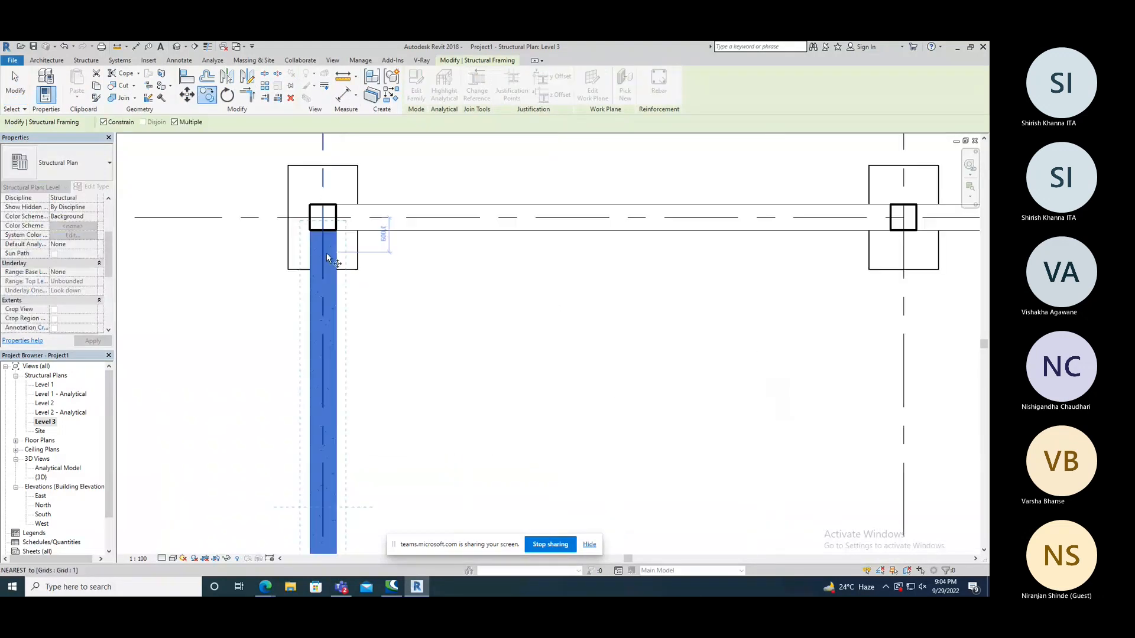
pyautogui.scroll(-3, 320, 236)
pyautogui.click(320, 237)
pyautogui.scroll(-2, 331, 330)
pyautogui.scroll(4, 325, 307)
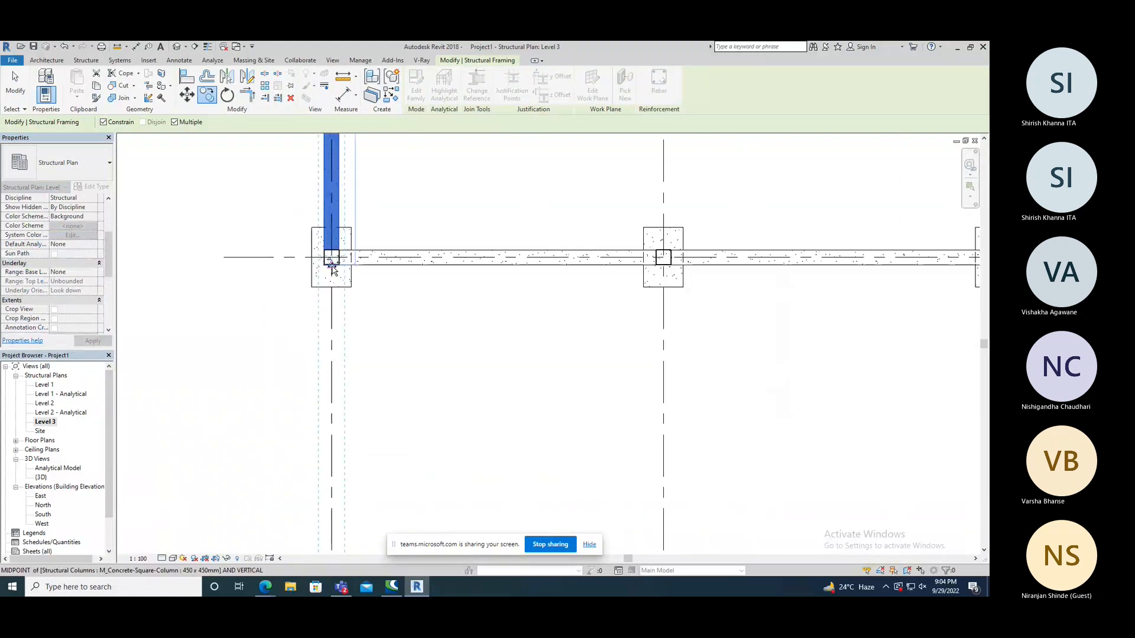
pyautogui.scroll(-4, 331, 269)
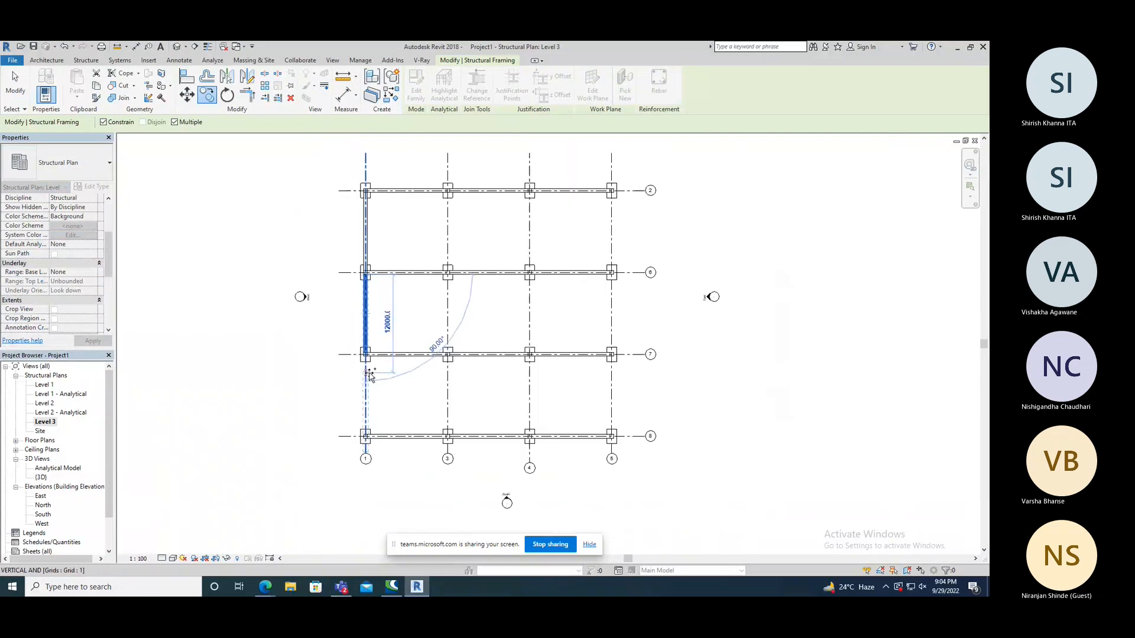
# Place a further copy of the beam on grid 1 between grids 7 and 8 and end the Copy command.
pyautogui.scroll(3, 370, 373)
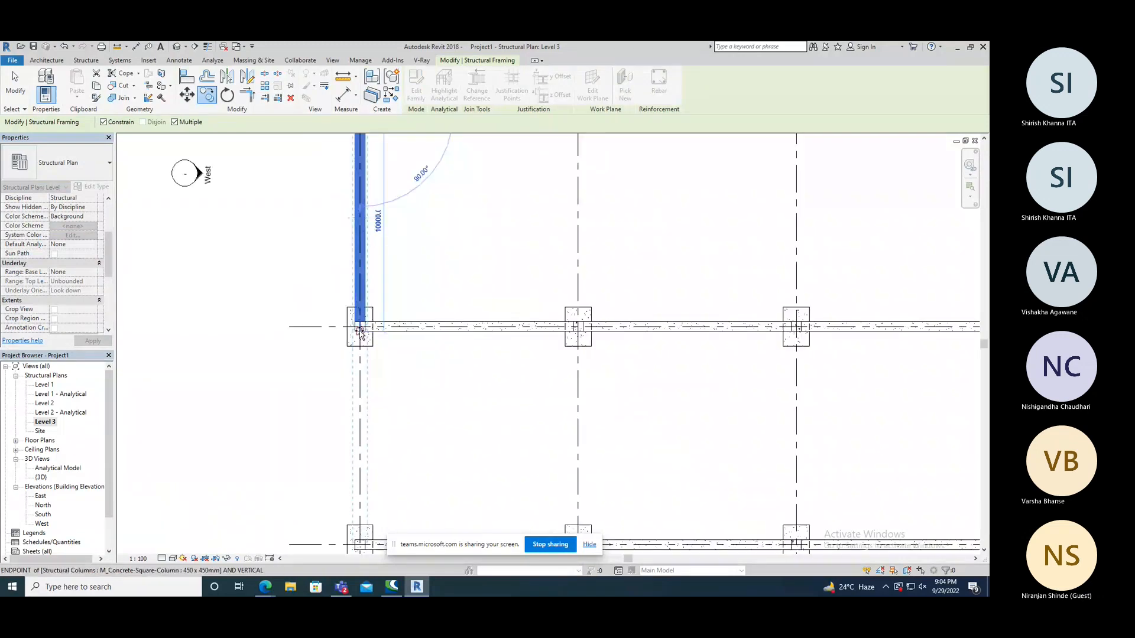
pyautogui.click(360, 329)
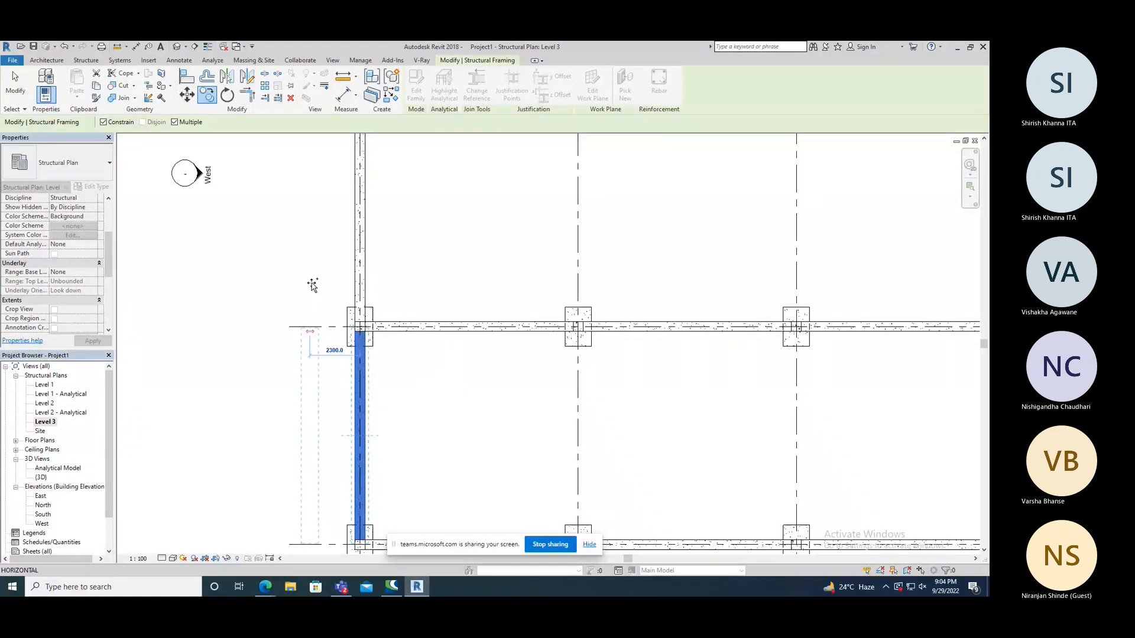
pyautogui.press('Escape')
# Copy all three grid 1 beams together onto grids 3, 4 and 5 and end the Copy command.
pyautogui.scroll(-2, 417, 418)
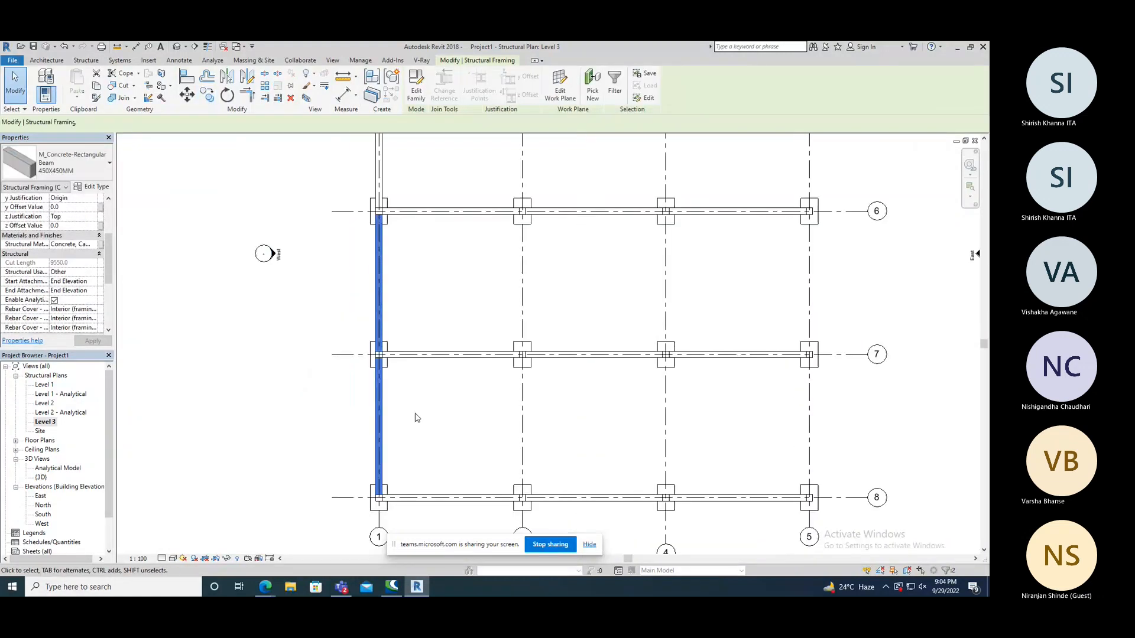
pyautogui.scroll(-1, 417, 418)
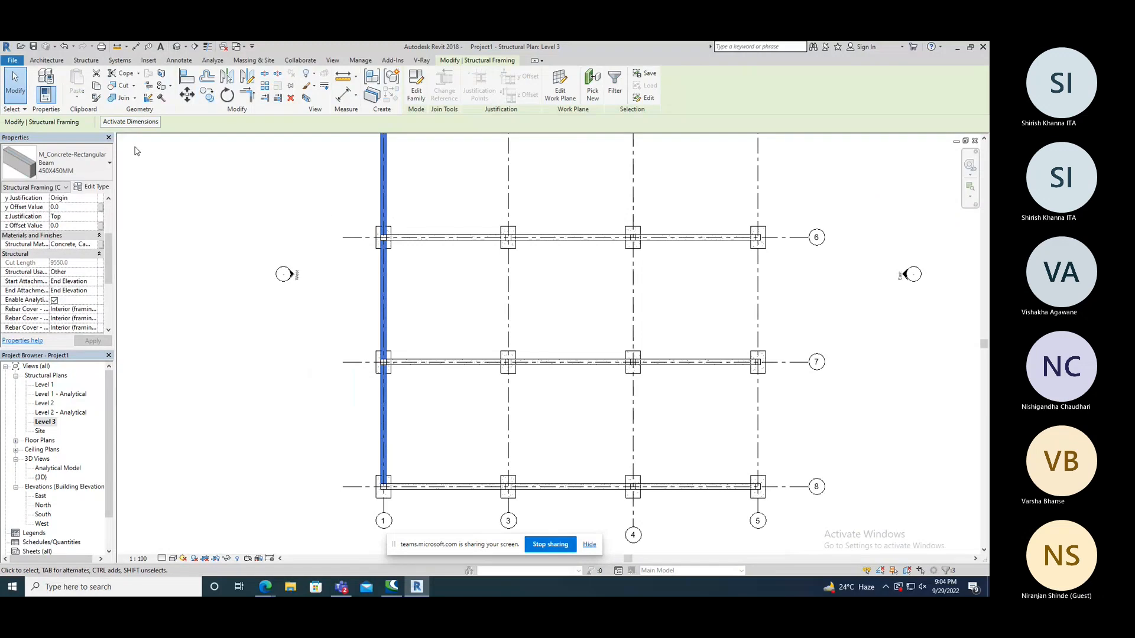
pyautogui.click(207, 95)
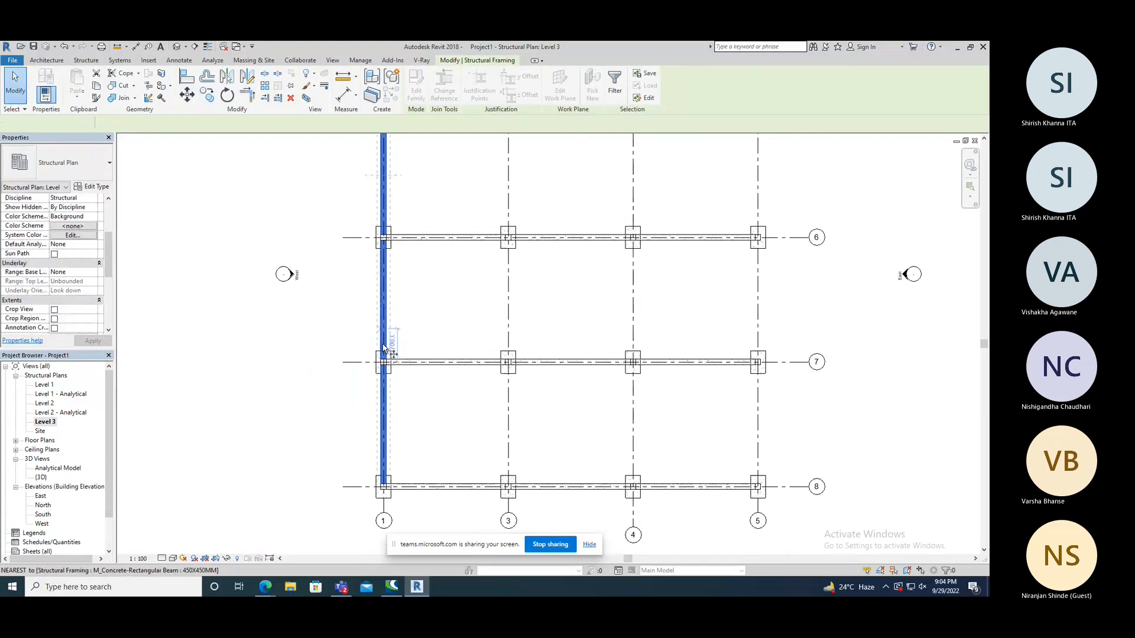
pyautogui.scroll(-2, 362, 324)
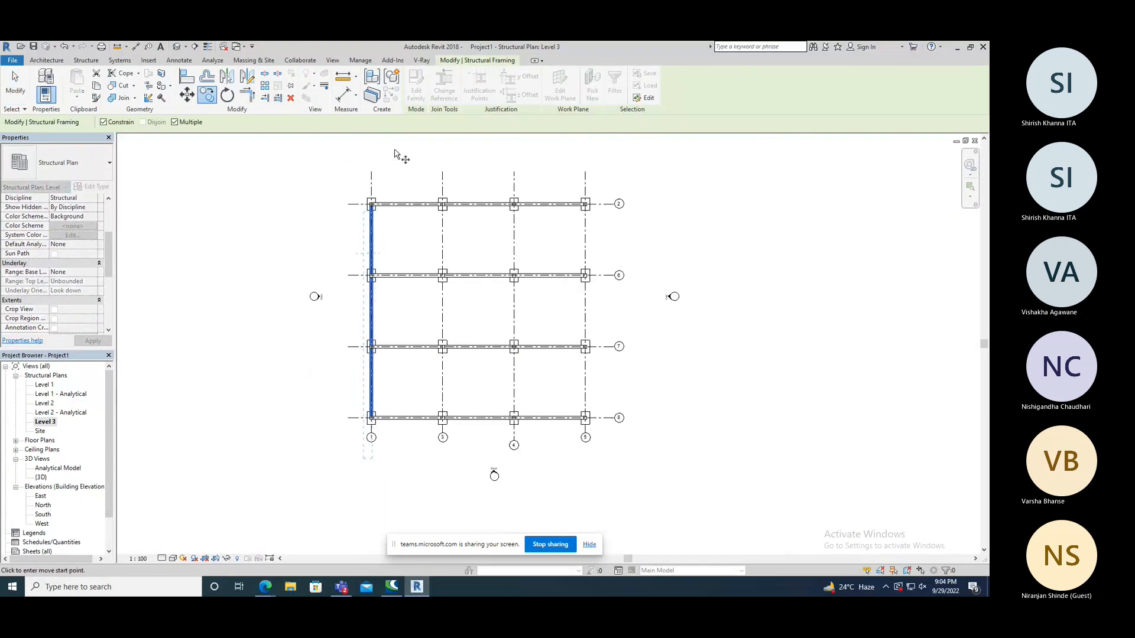
pyautogui.scroll(2, 395, 154)
pyautogui.click(360, 189)
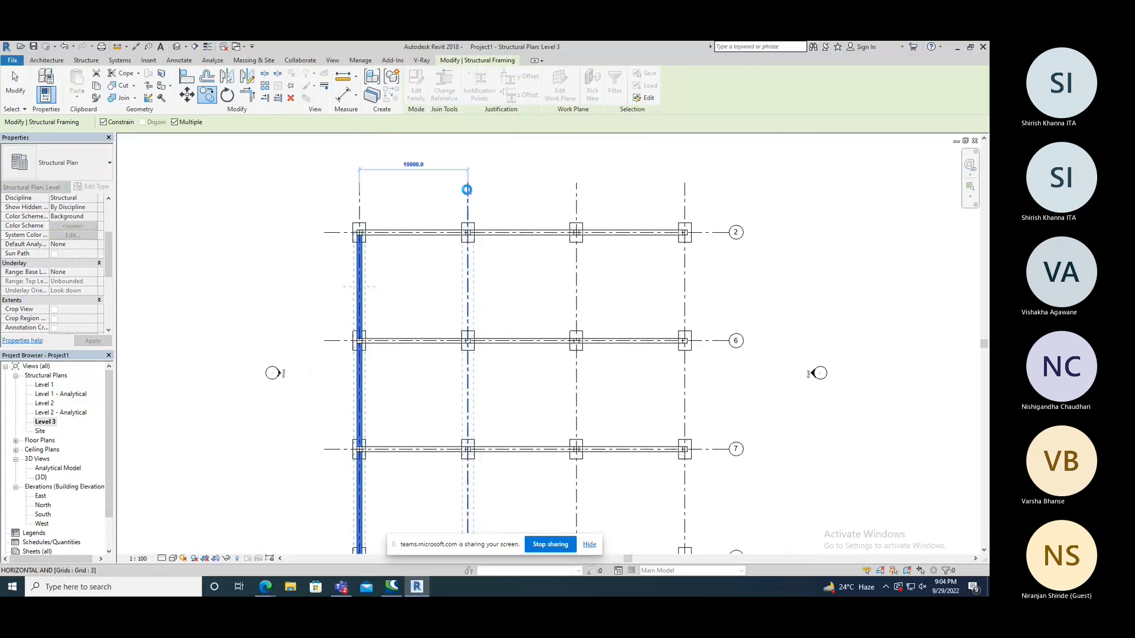
pyautogui.click(467, 189)
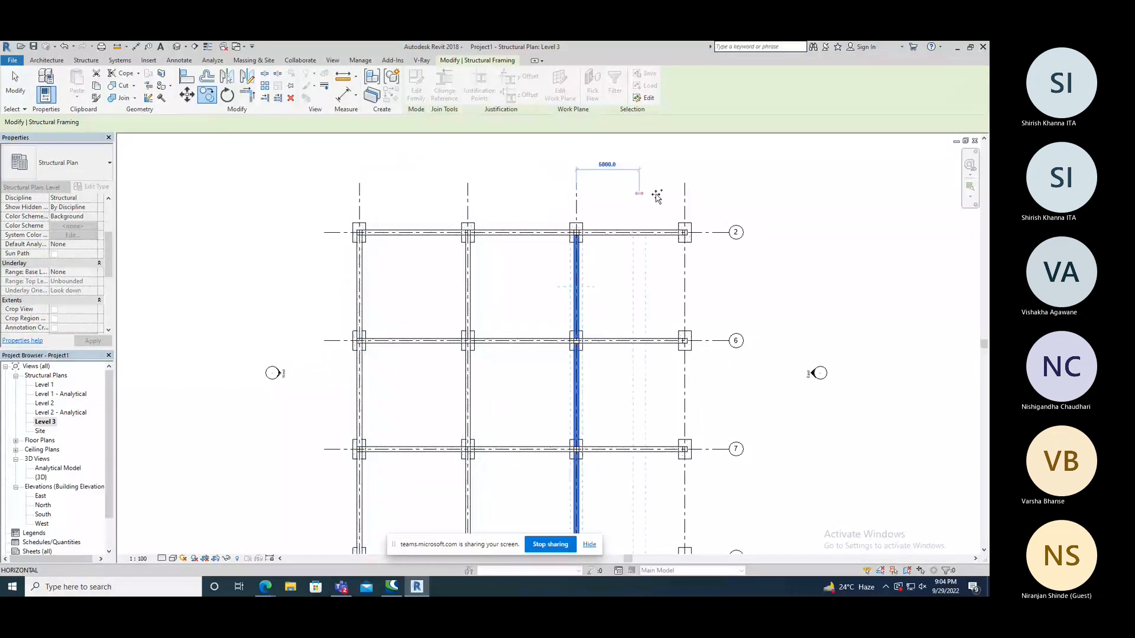
pyautogui.click(685, 194)
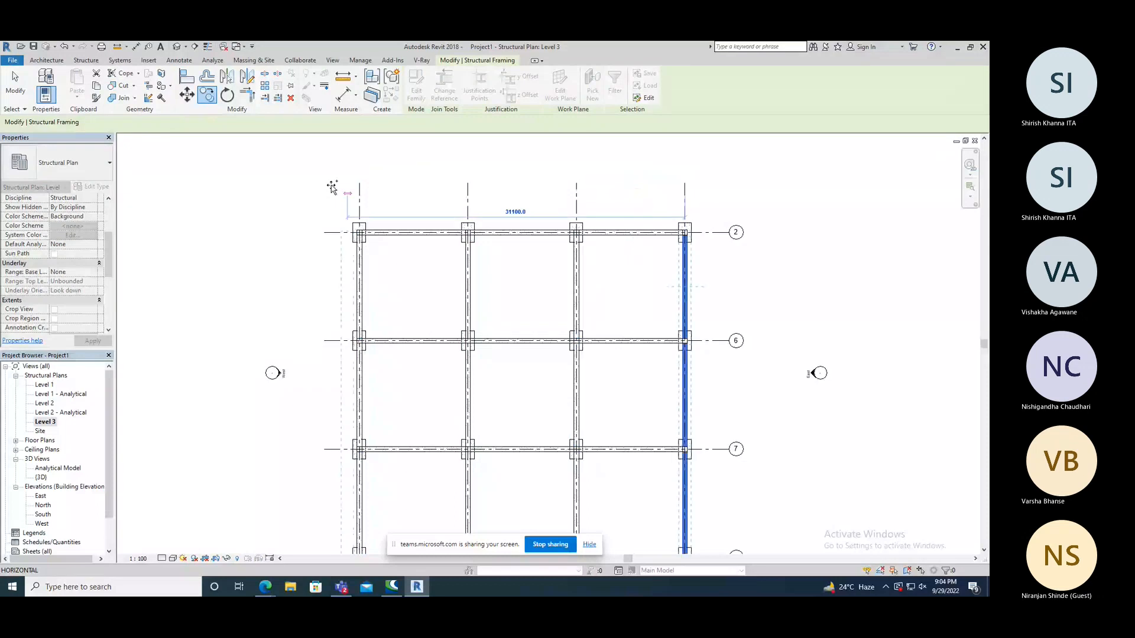
pyautogui.rightClick(232, 176)
pyautogui.click(258, 180)
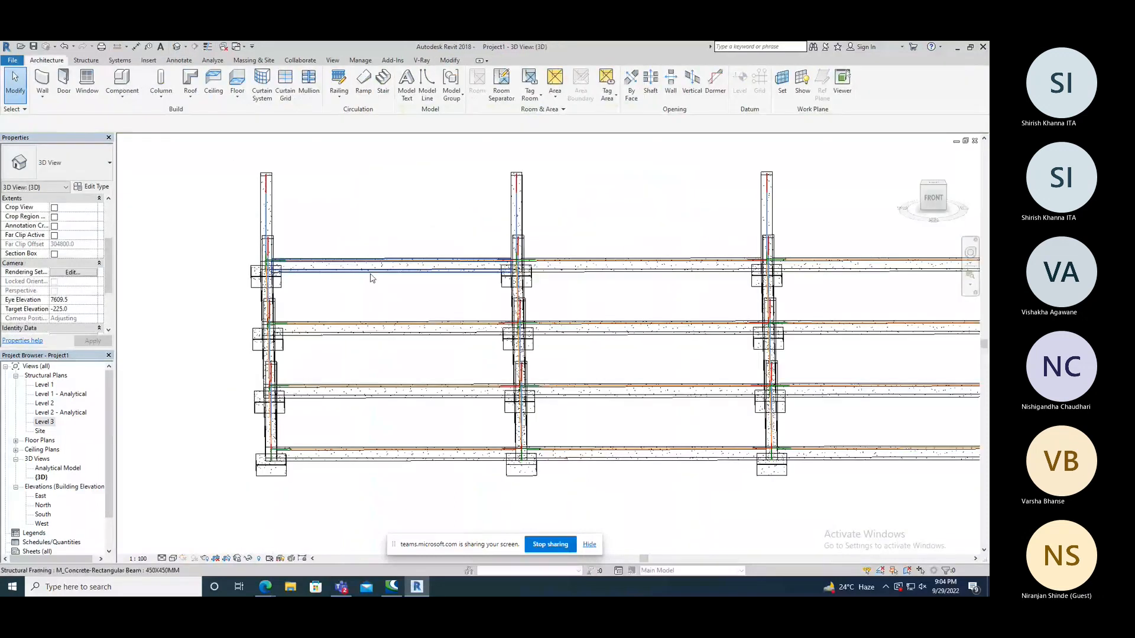
# Examine the beam grid and its connections to the columns and footings from several angles in the 3D view.
pyautogui.keyDown('shift'); pyautogui.moveTo(371, 279); pyautogui.dragTo(476, 324, button='middle'); pyautogui.keyUp('shift')
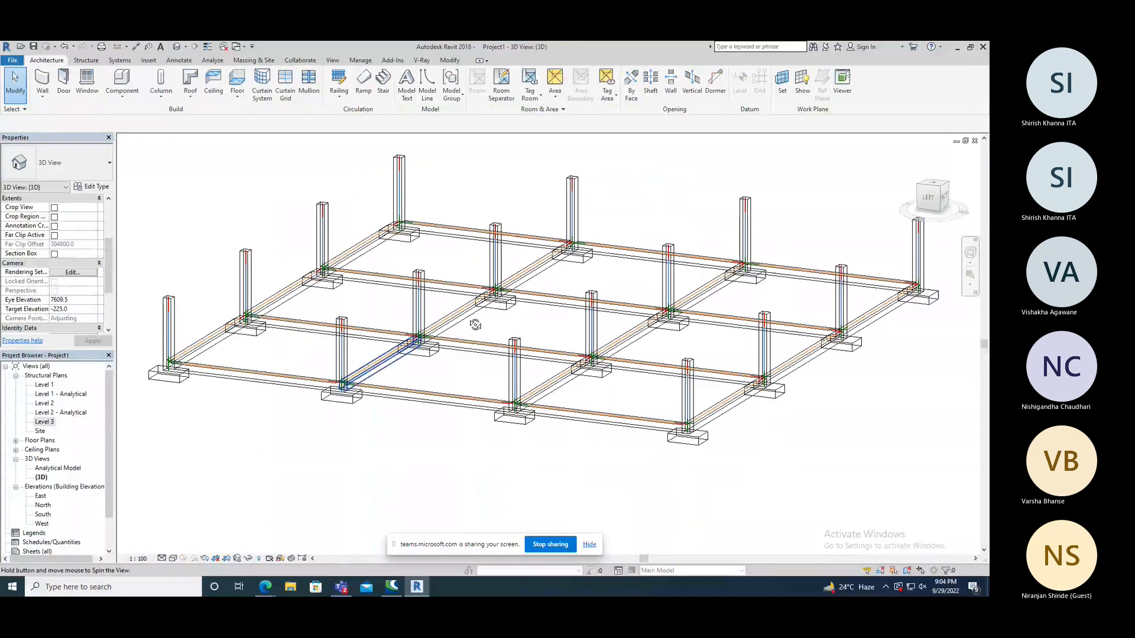
pyautogui.keyDown('shift'); pyautogui.moveTo(476, 325); pyautogui.dragTo(298, 352, button='middle'); pyautogui.keyUp('shift')
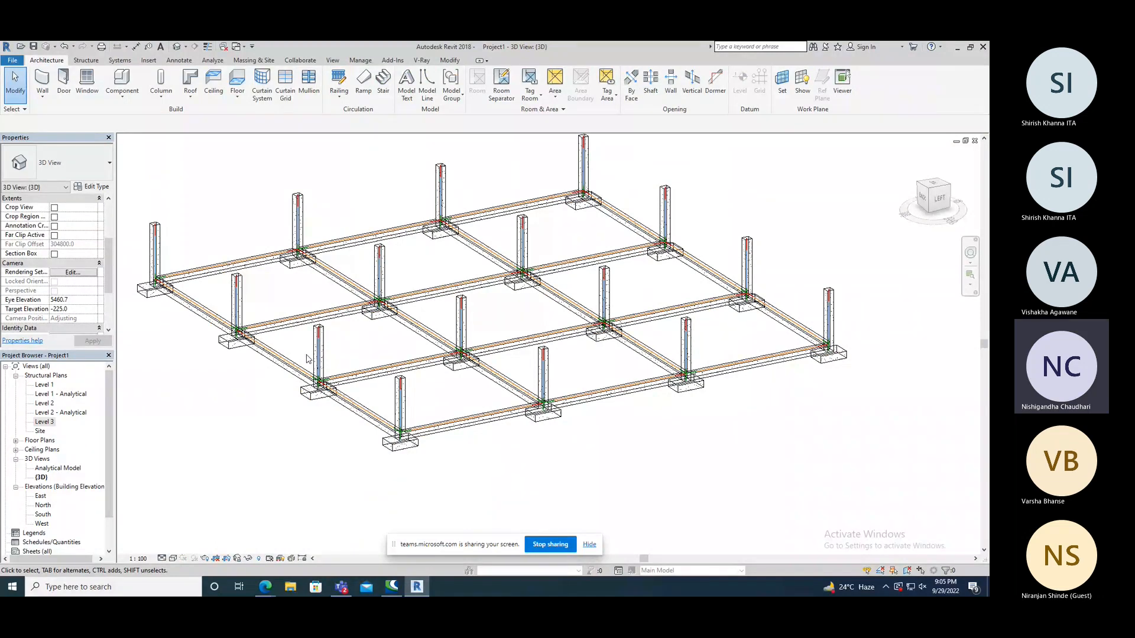
pyautogui.scroll(2, 312, 385)
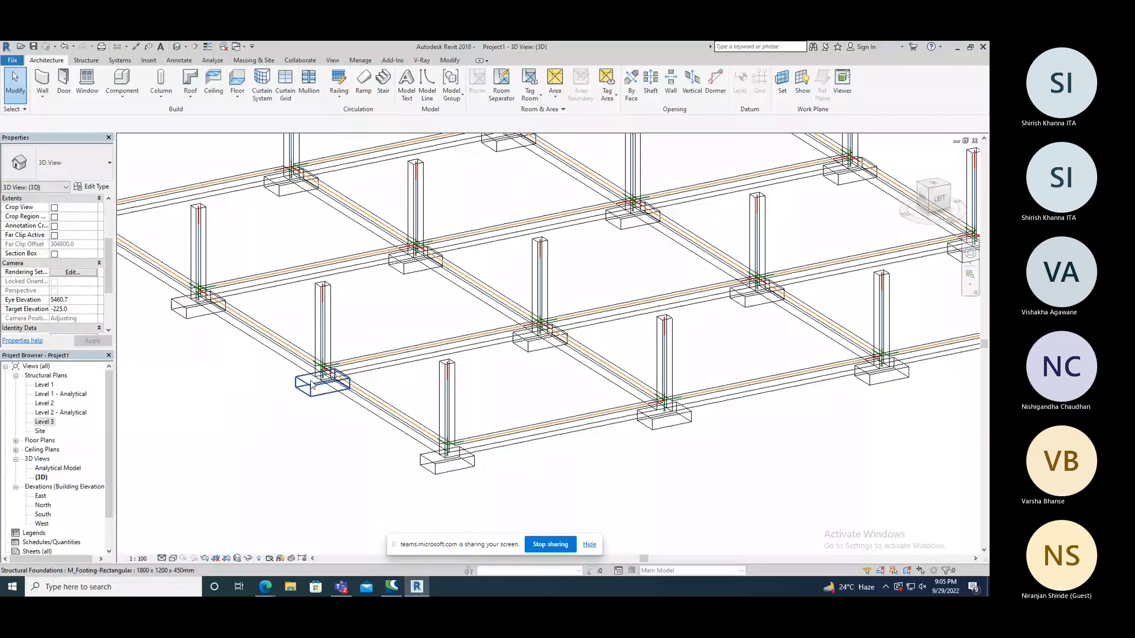
pyautogui.scroll(3, 313, 385)
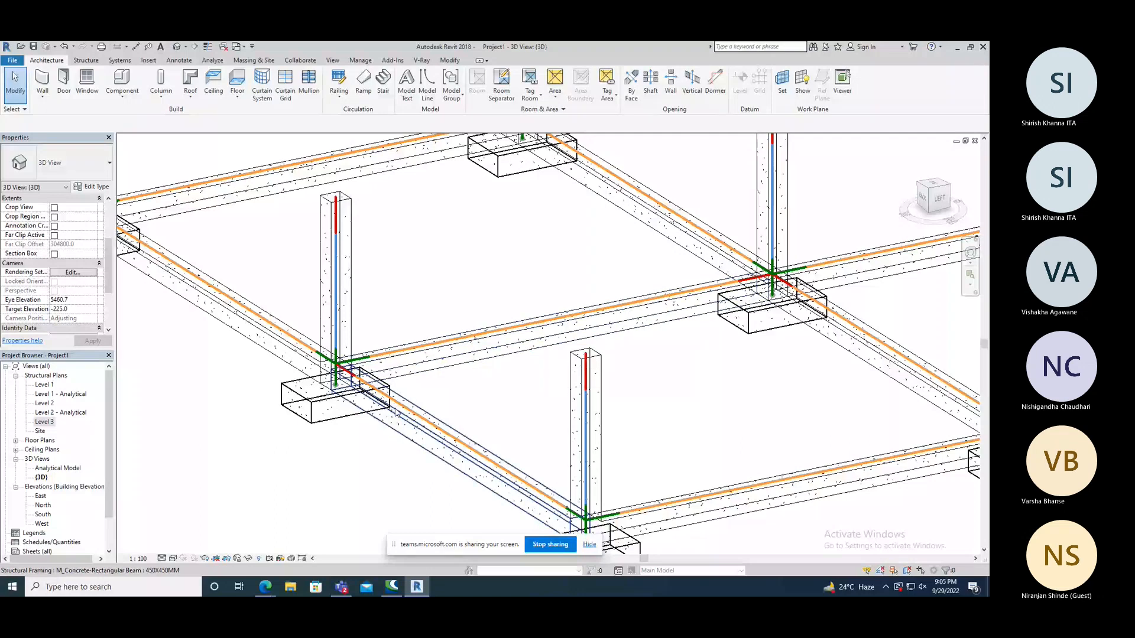
pyautogui.keyDown('shift'); pyautogui.moveTo(397, 413); pyautogui.dragTo(314, 323, button='middle'); pyautogui.keyUp('shift')
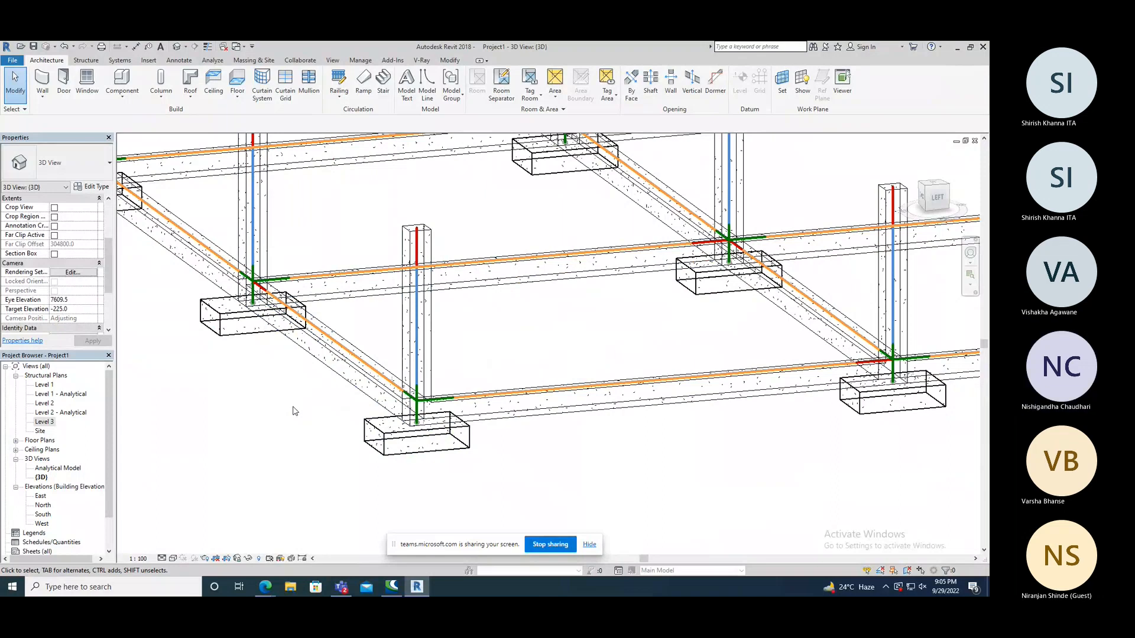
# Set the y Justification of the outer edge beam at the nearest corner column to Center.
pyautogui.click(502, 404)
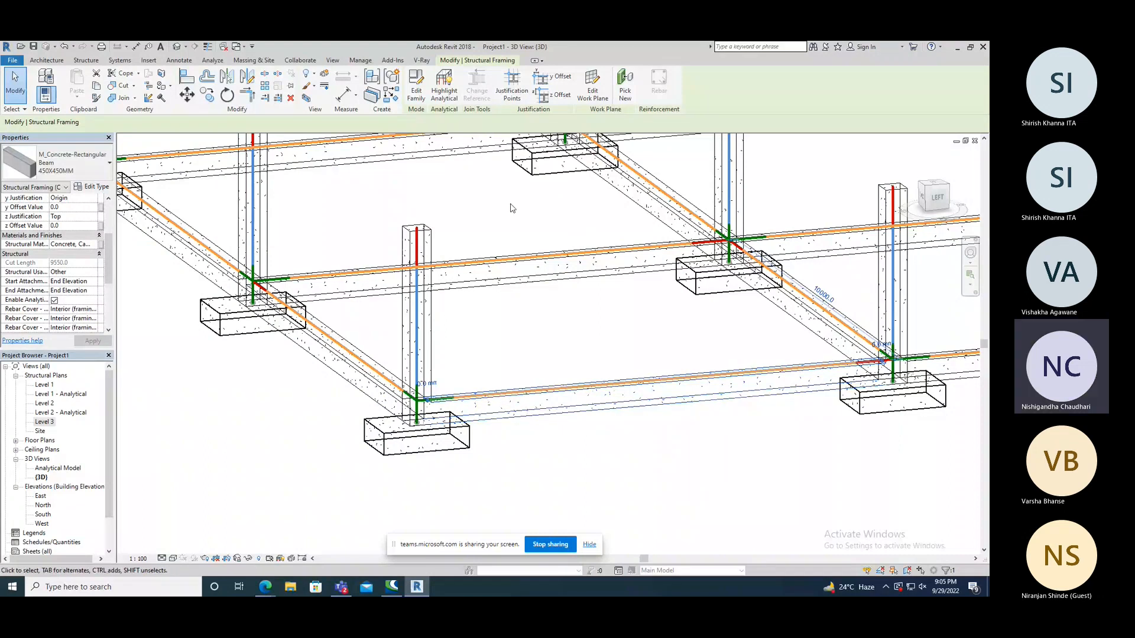
pyautogui.scroll(-1, 321, 353)
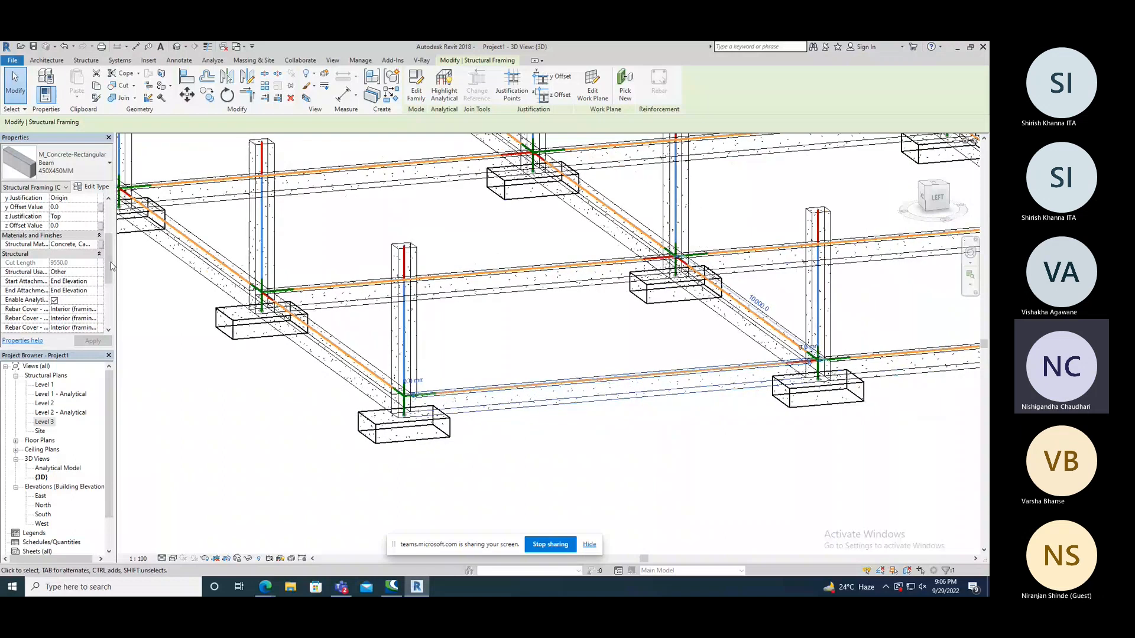
pyautogui.scroll(2, 97, 260)
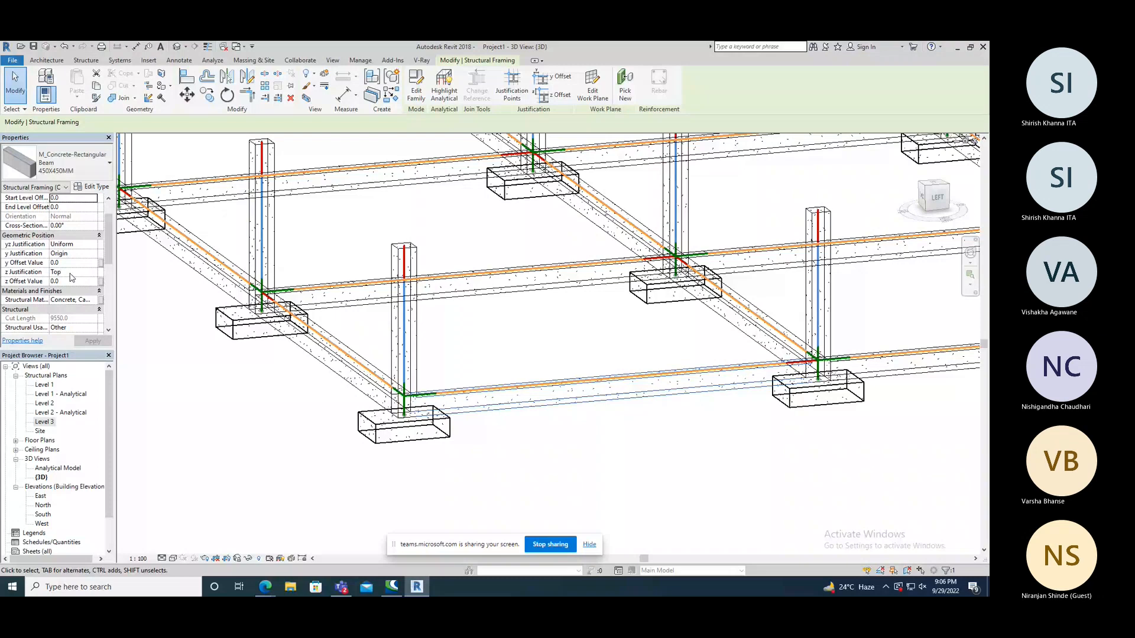
pyautogui.scroll(-2, 460, 372)
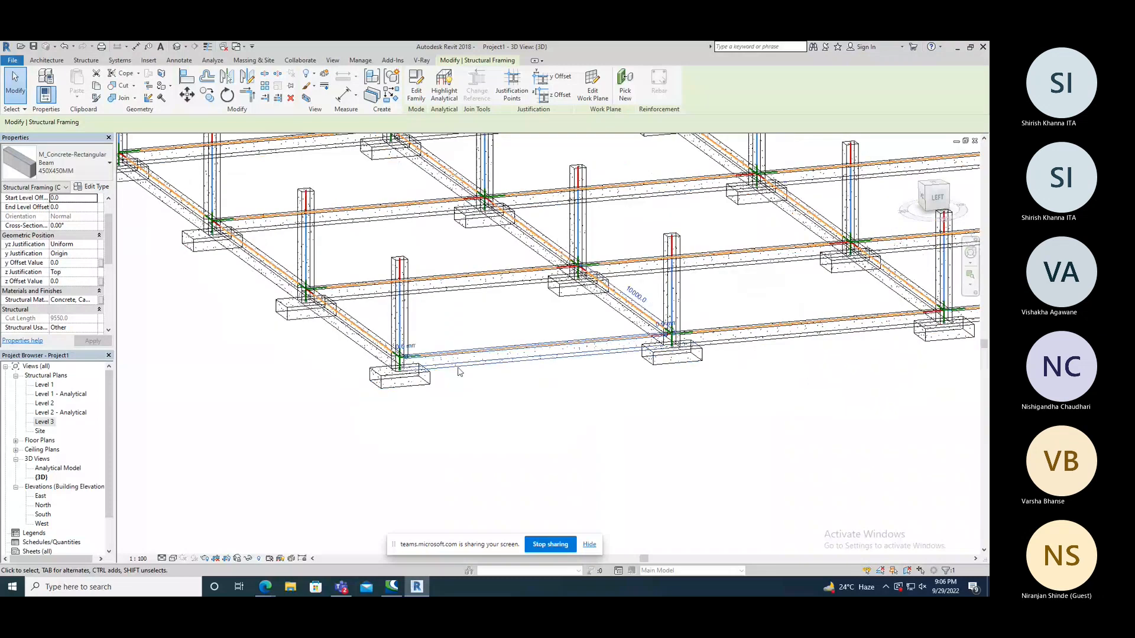
pyautogui.scroll(2, 460, 371)
pyautogui.click(87, 253)
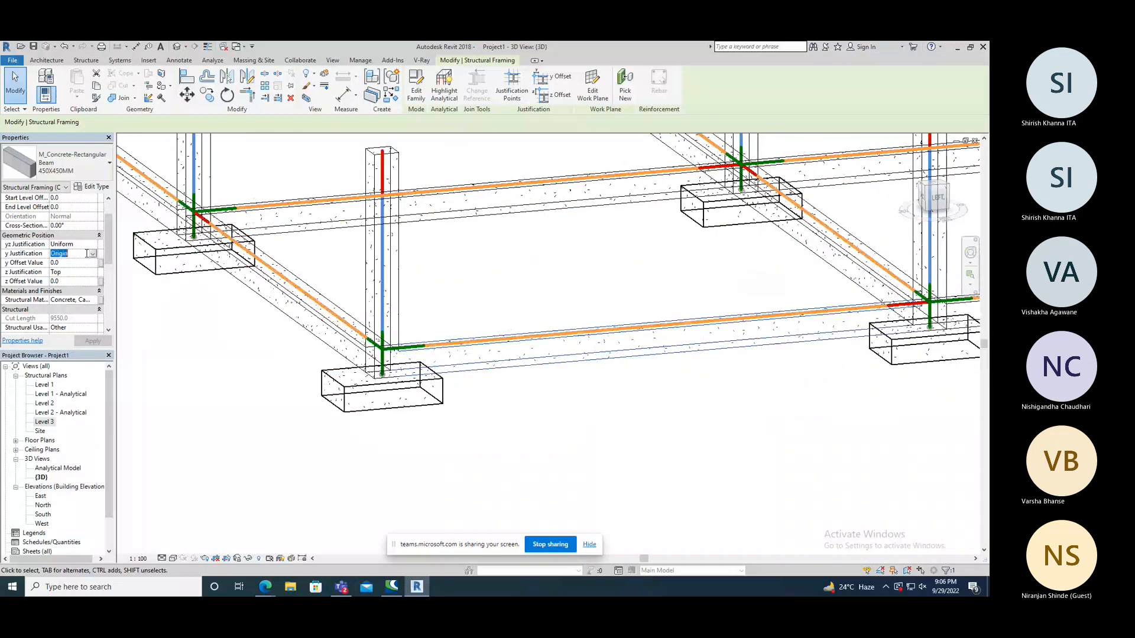
pyautogui.click(93, 254)
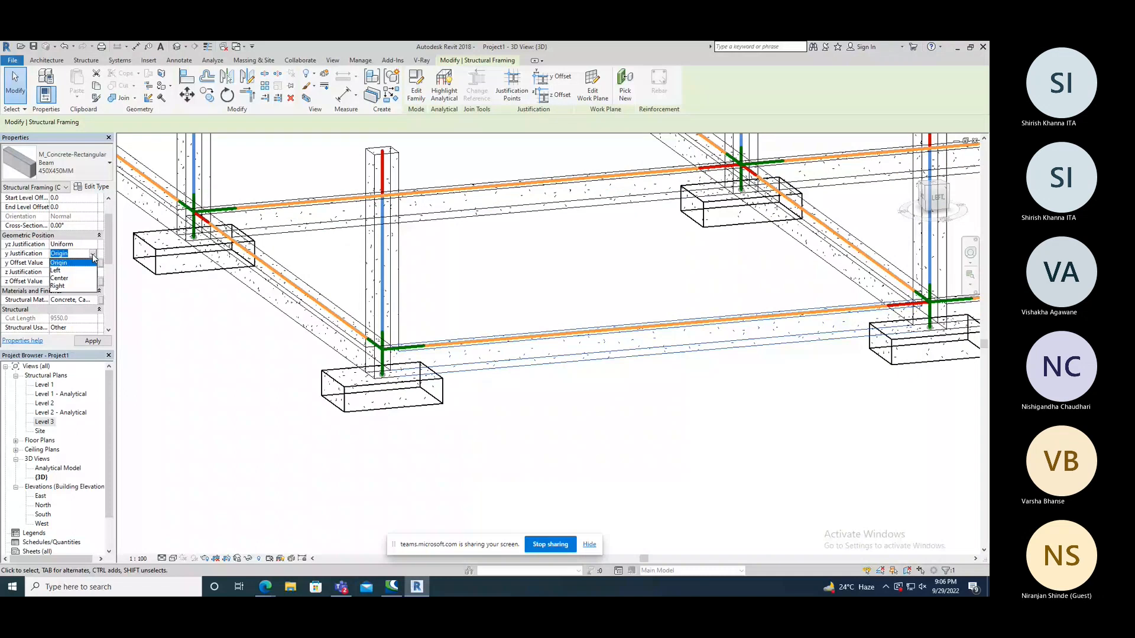
pyautogui.click(59, 278)
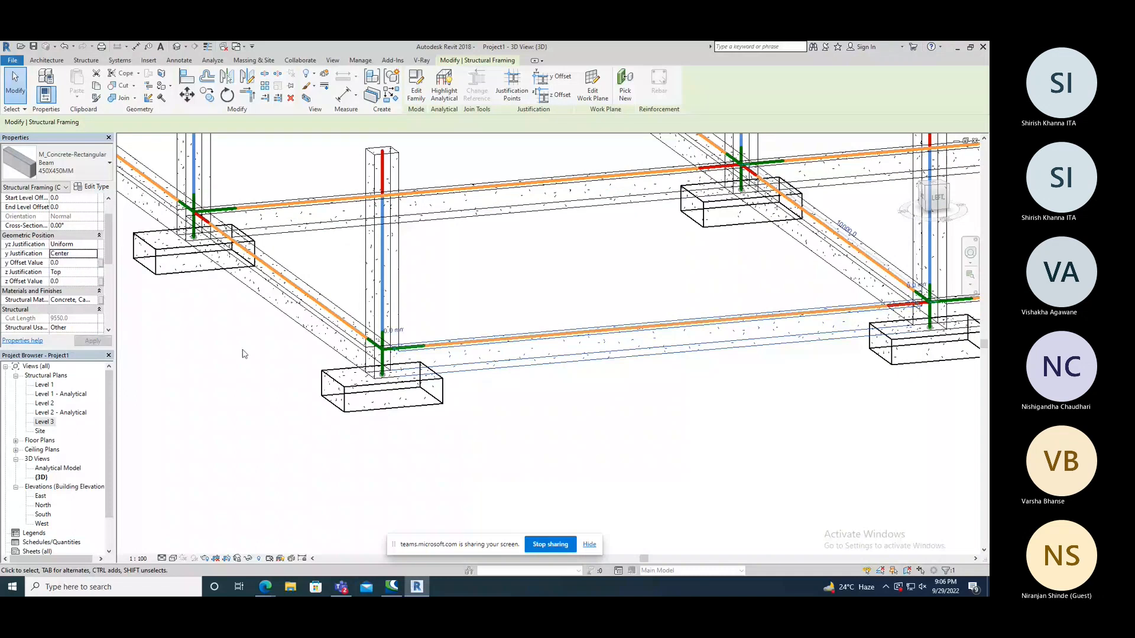
# Set the y Offset Value of the selected outer edge beam to 225 and clear the selection.
pyautogui.keyDown('shift'); pyautogui.moveTo(244, 354); pyautogui.dragTo(154, 267, button='middle'); pyautogui.keyUp('shift')
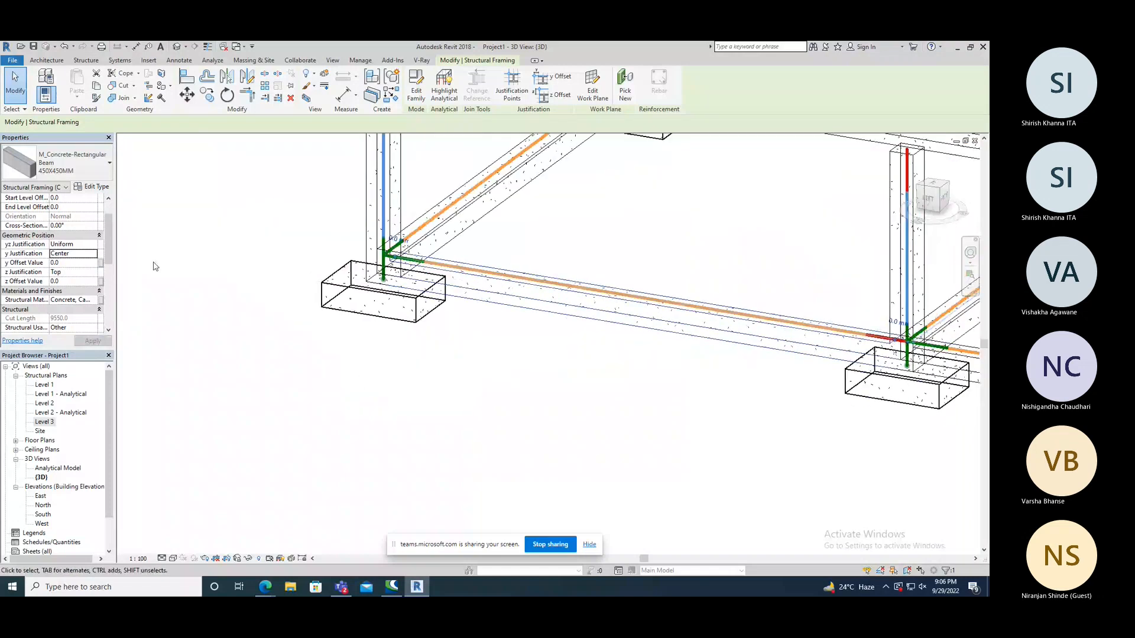
pyautogui.click(69, 262)
pyautogui.write('225')
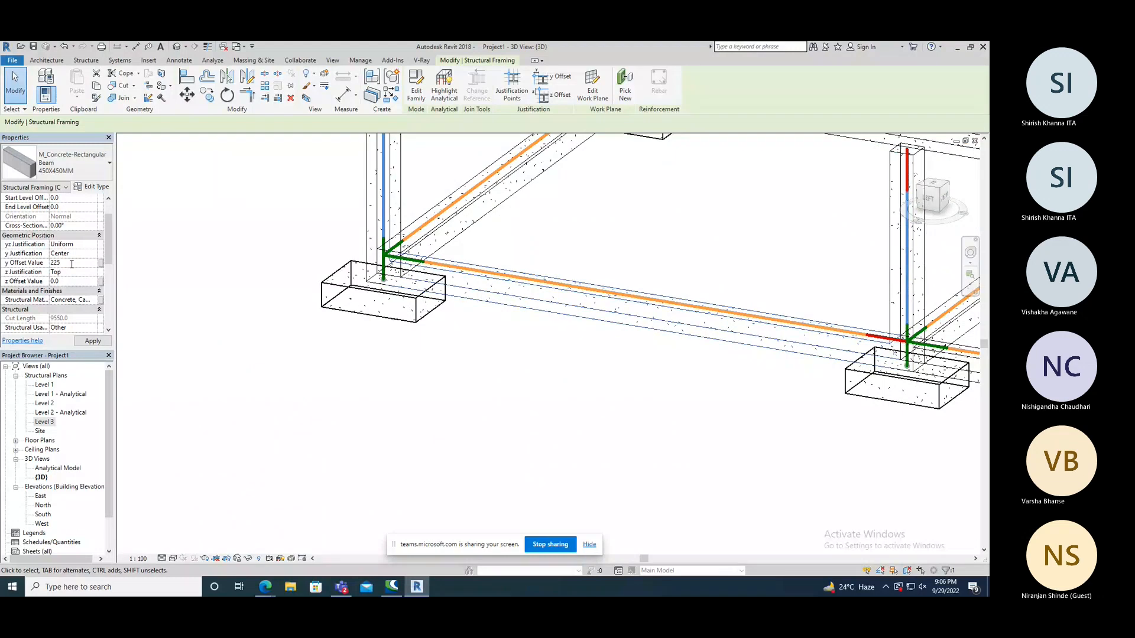
pyautogui.press('Return')
pyautogui.click(364, 360)
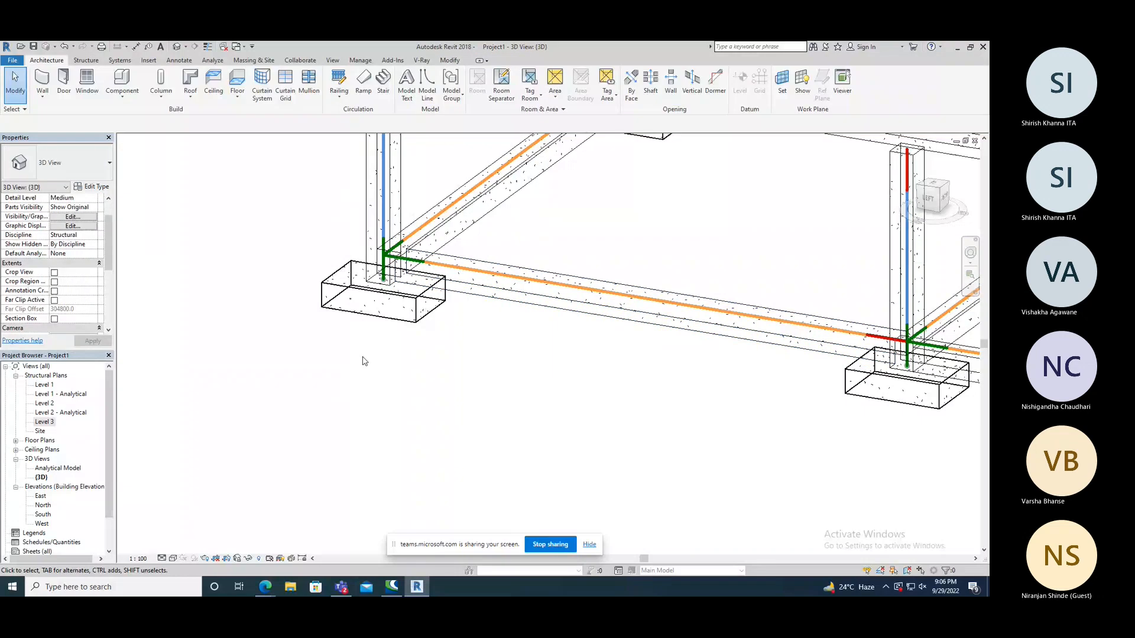
# Reset the outer edge beam's y Offset Value to 0 and set its z Offset Value to 225.
pyautogui.keyDown('shift'); pyautogui.moveTo(364, 361); pyautogui.dragTo(591, 297, button='middle'); pyautogui.keyUp('shift')
pyautogui.click(591, 297)
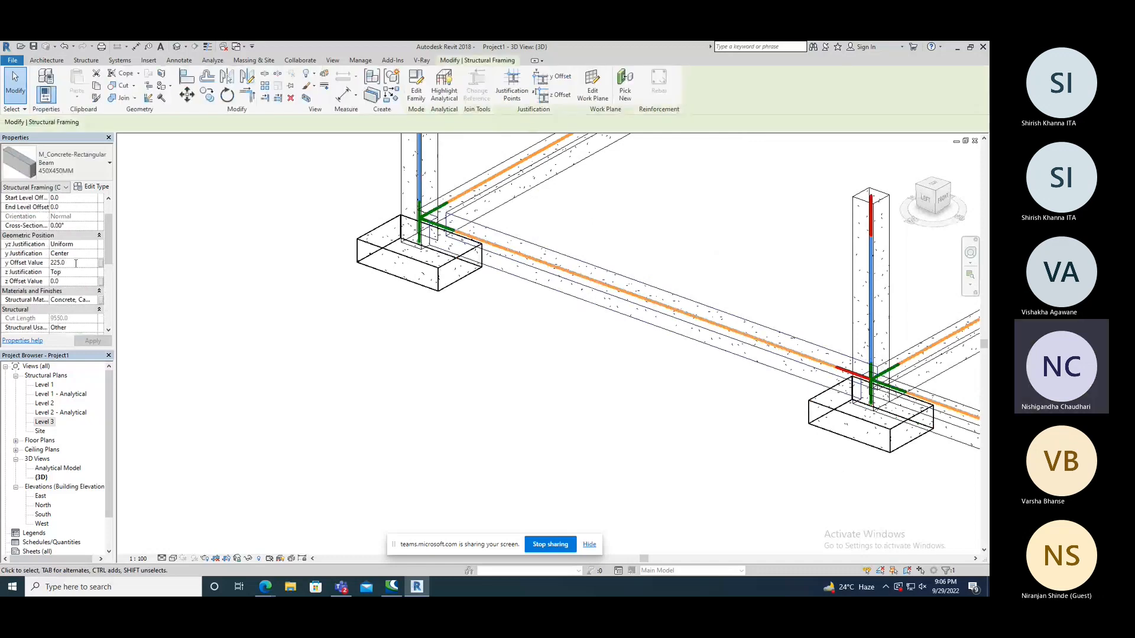
pyautogui.click(28, 263)
pyautogui.write('0')
pyautogui.click(65, 282)
pyautogui.write('225')
pyautogui.press('Return')
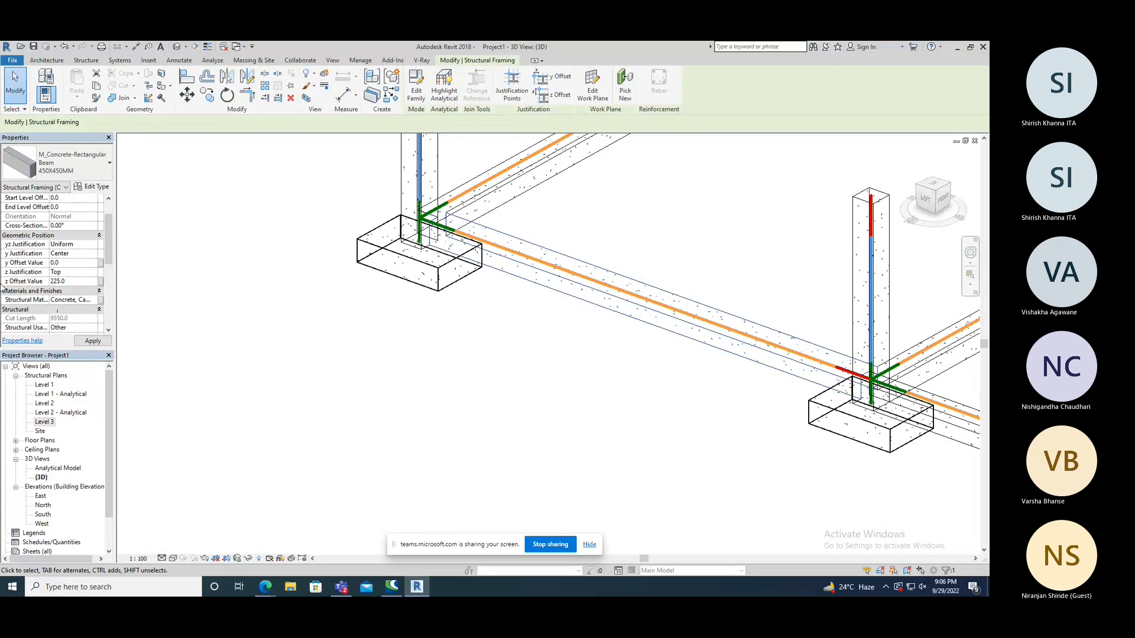
pyautogui.keyDown('shift'); pyautogui.moveTo(250, 332); pyautogui.dragTo(565, 254, button='middle'); pyautogui.keyUp('shift')
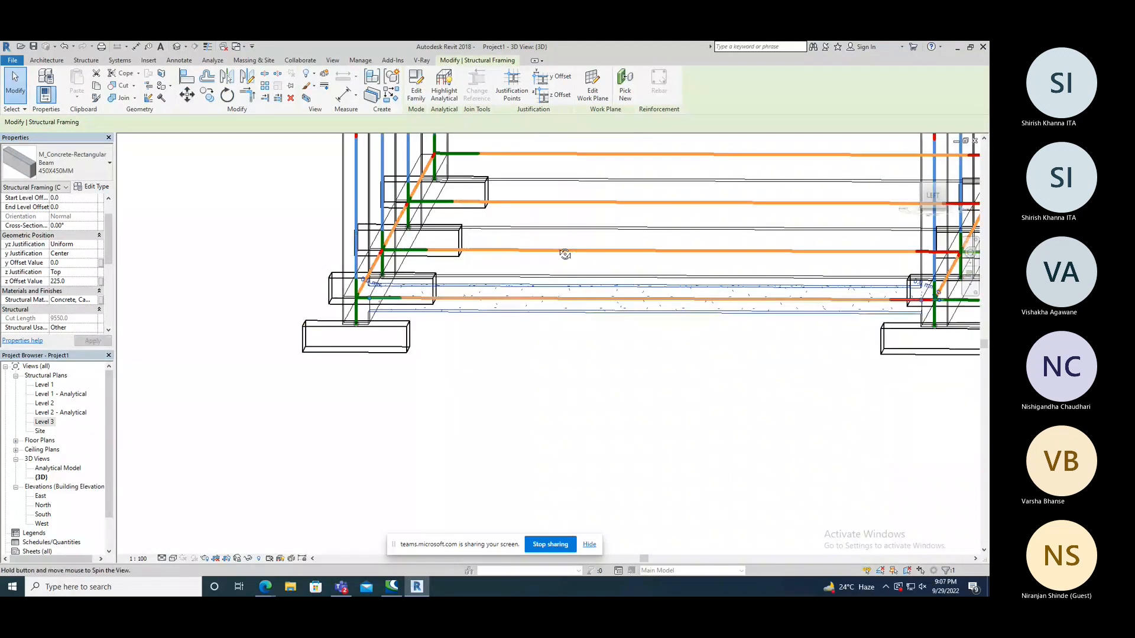
pyautogui.keyDown('shift'); pyautogui.moveTo(565, 254); pyautogui.dragTo(506, 380, button='middle'); pyautogui.keyUp('shift')
pyautogui.click(506, 380)
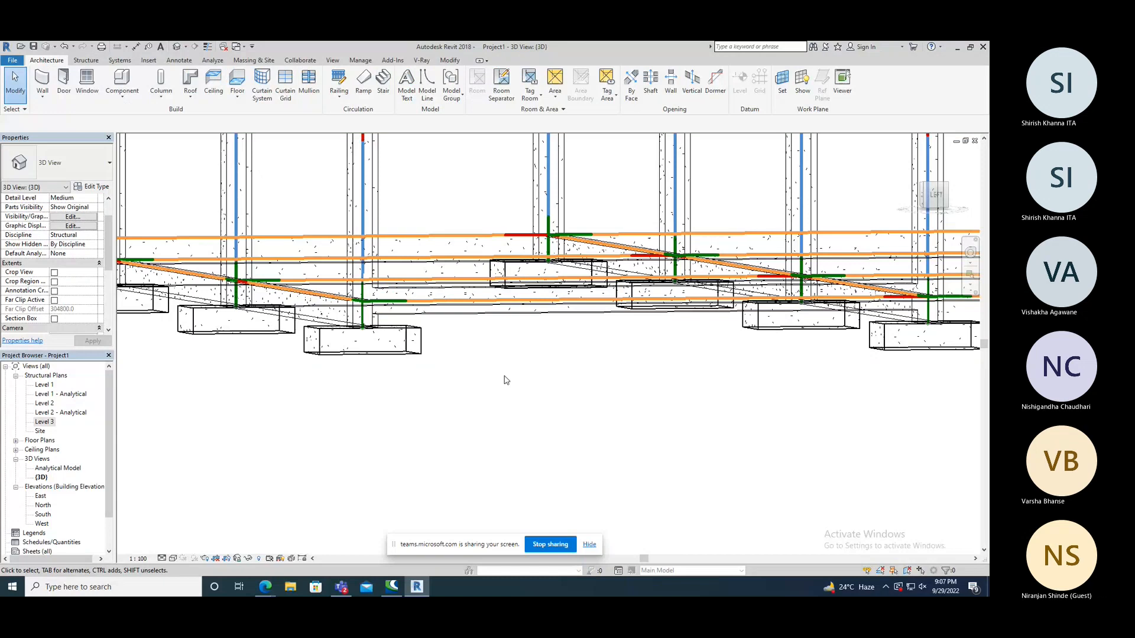
# Examine the outer edge beam's height relative to the neighbouring beams, columns and footings from several angles in the 3D view.
pyautogui.keyDown('shift'); pyautogui.moveTo(506, 380); pyautogui.dragTo(514, 419, button='middle'); pyautogui.keyUp('shift')
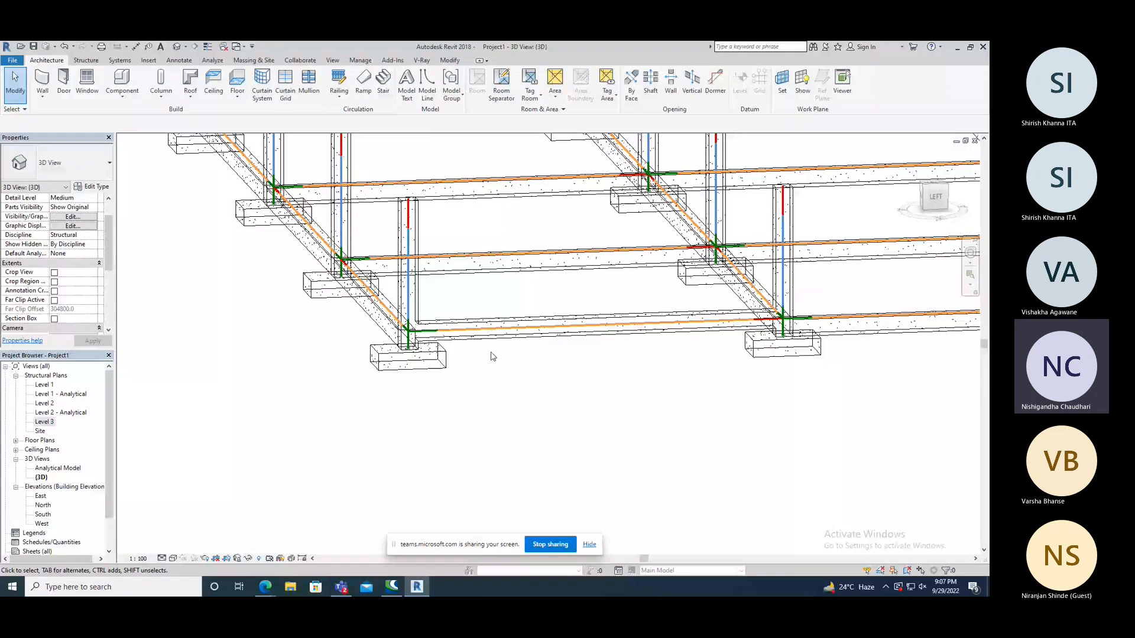
pyautogui.scroll(-2, 463, 364)
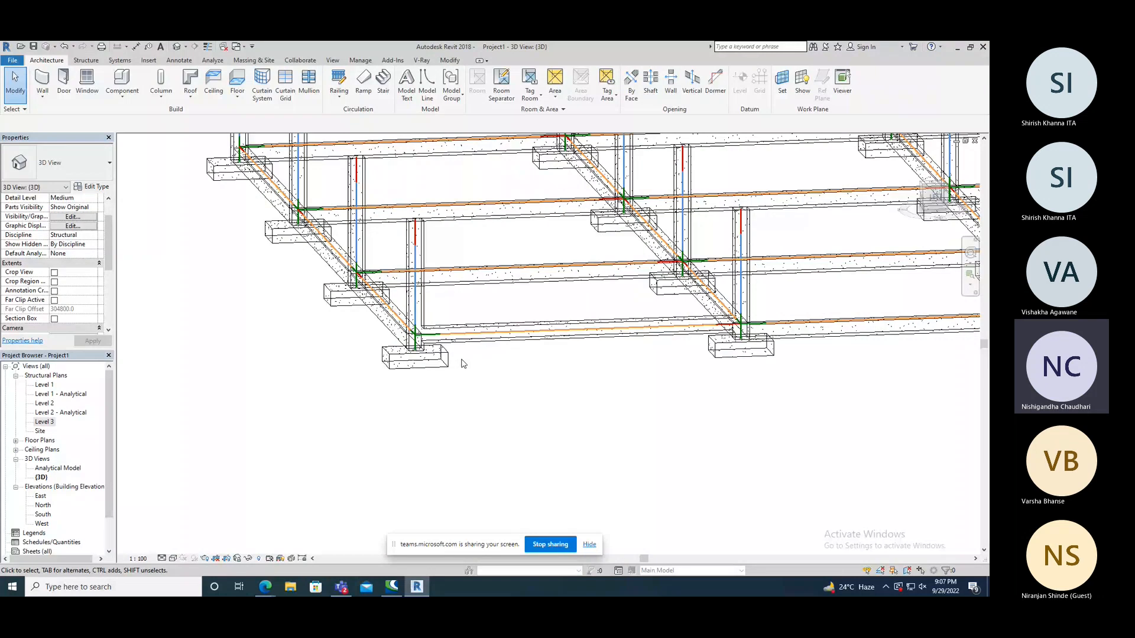
pyautogui.keyDown('shift'); pyautogui.moveTo(463, 363); pyautogui.dragTo(491, 355, button='middle'); pyautogui.keyUp('shift')
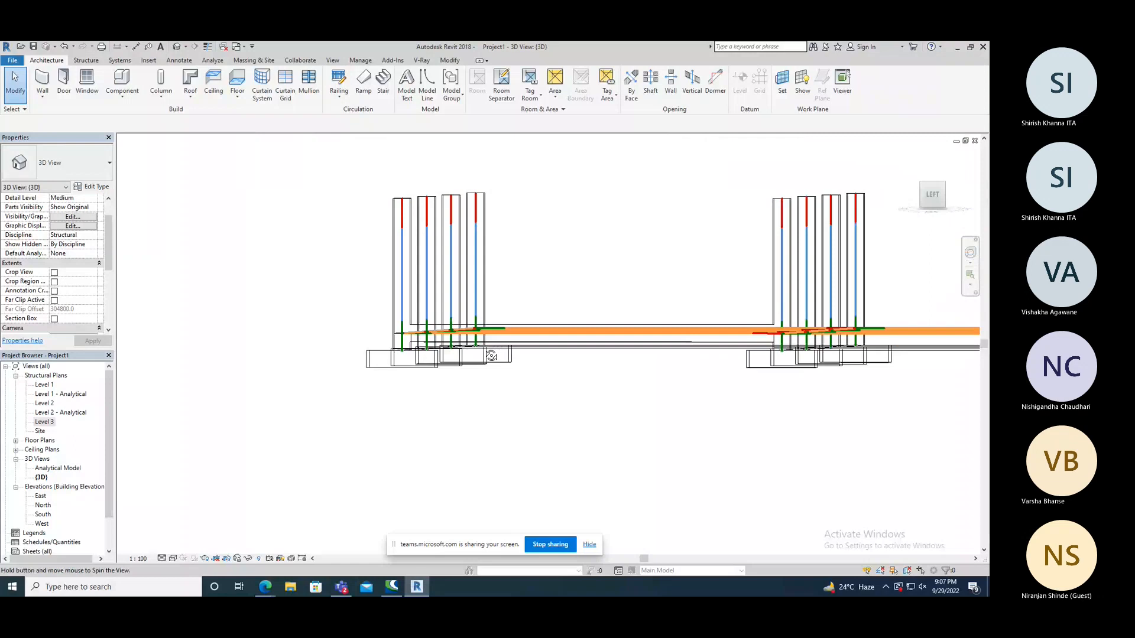
pyautogui.keyDown('shift'); pyautogui.moveTo(491, 355); pyautogui.dragTo(523, 387, button='middle'); pyautogui.keyUp('shift')
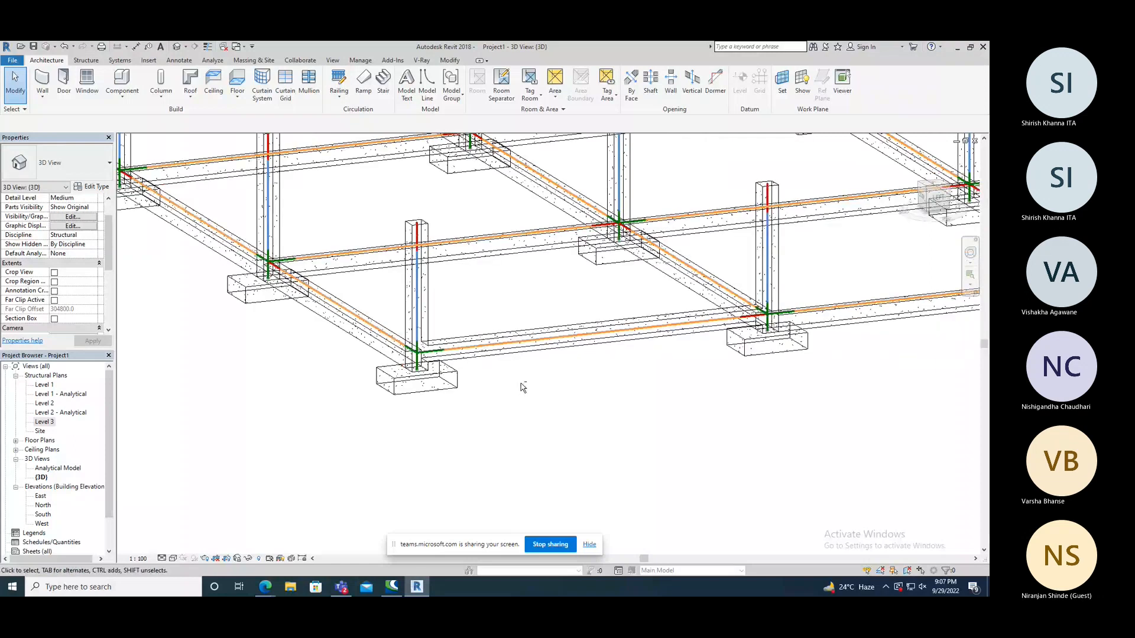
pyautogui.scroll(2, 426, 354)
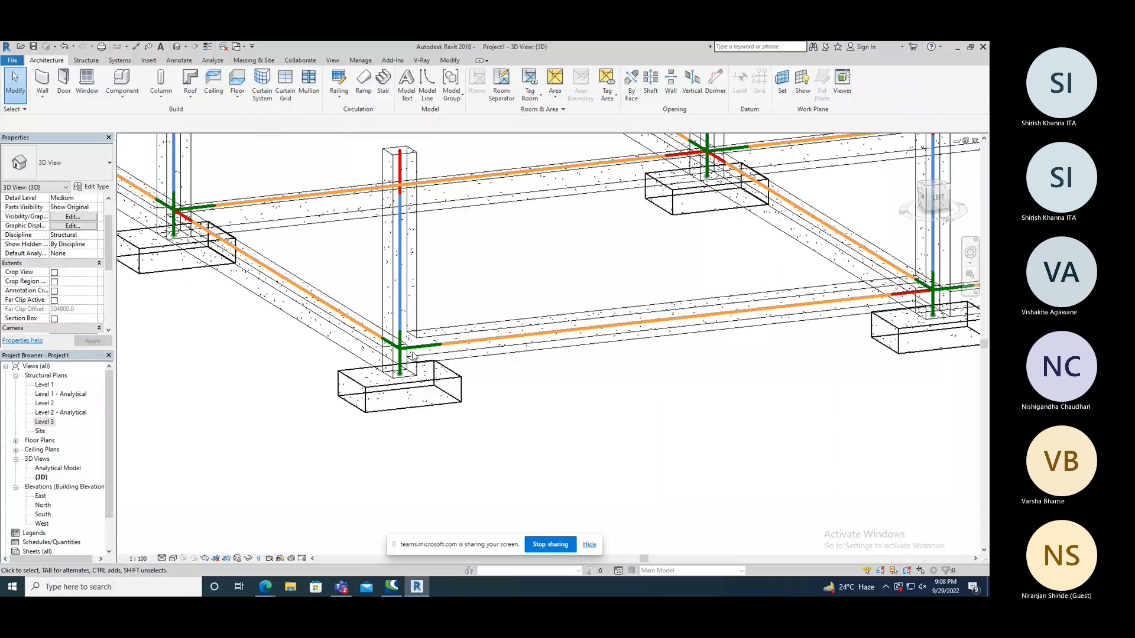
pyautogui.keyDown('shift'); pyautogui.moveTo(413, 356); pyautogui.dragTo(488, 328, button='middle'); pyautogui.keyUp('shift')
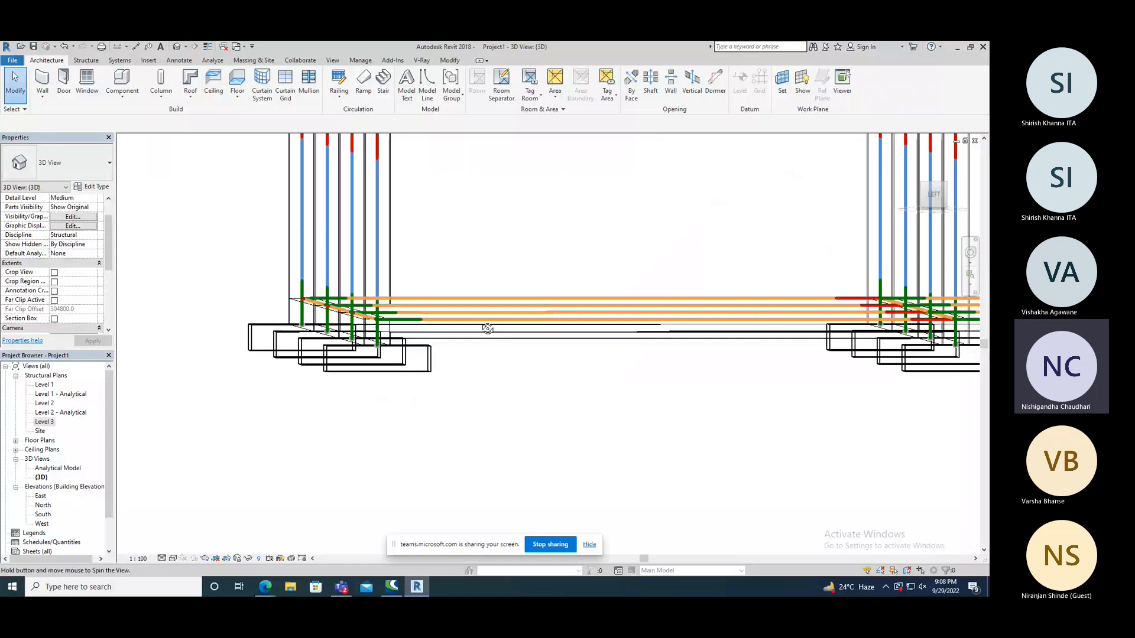
pyautogui.keyDown('shift'); pyautogui.moveTo(487, 328); pyautogui.dragTo(501, 387, button='middle'); pyautogui.keyUp('shift')
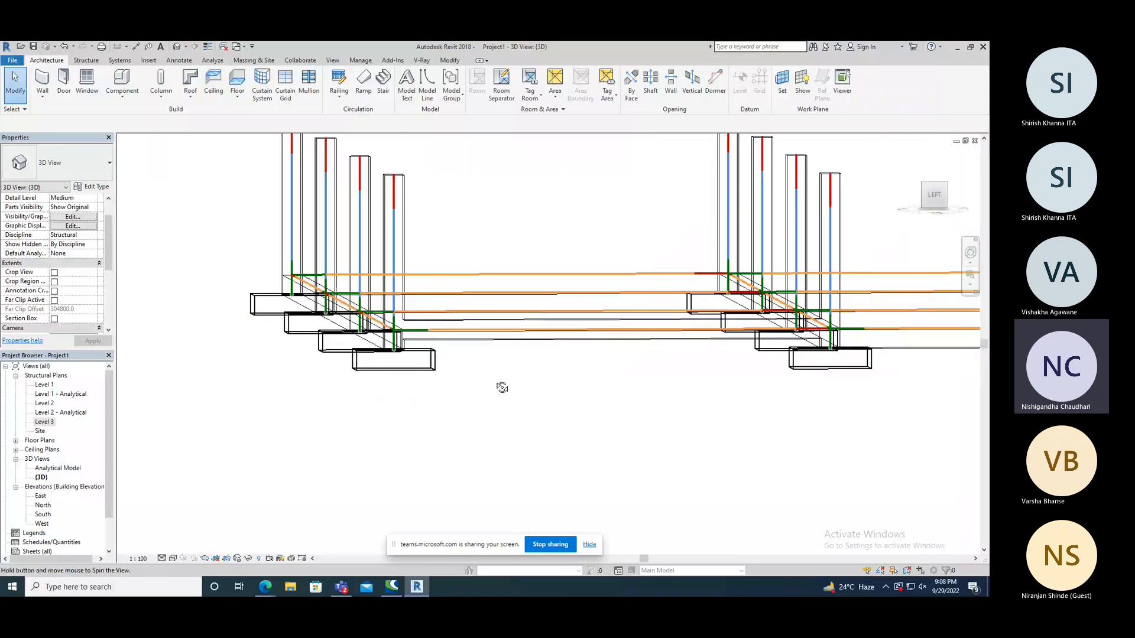
pyautogui.keyDown('shift'); pyautogui.moveTo(502, 387); pyautogui.dragTo(519, 413, button='middle'); pyautogui.keyUp('shift')
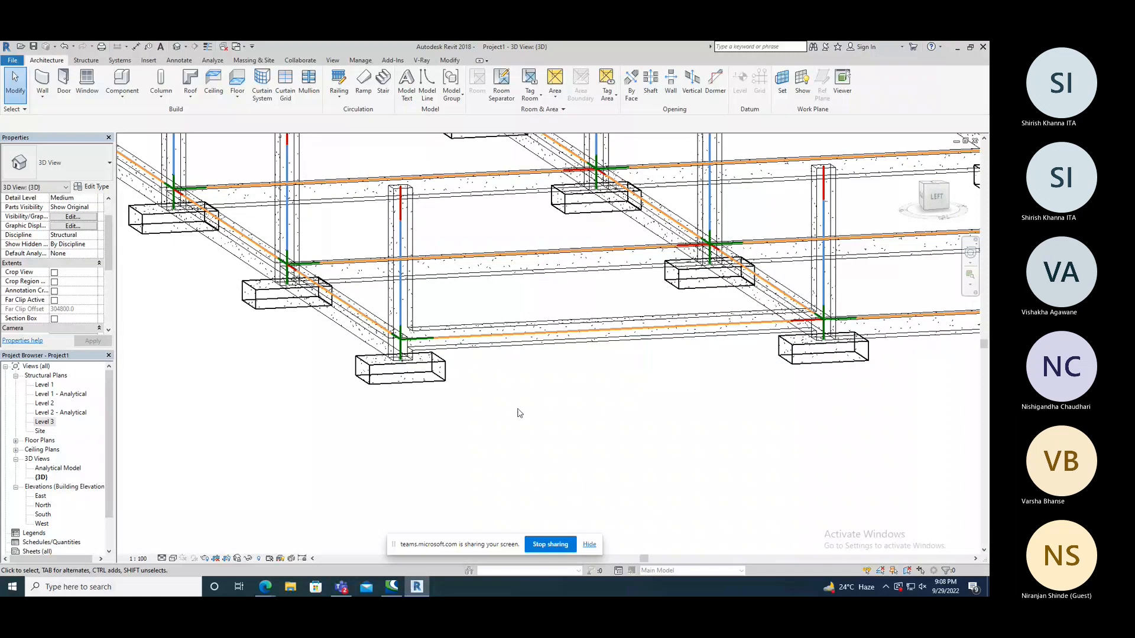
# Set the outer edge beam's z Offset Value back to 0 and clear the selection.
pyautogui.click(438, 365)
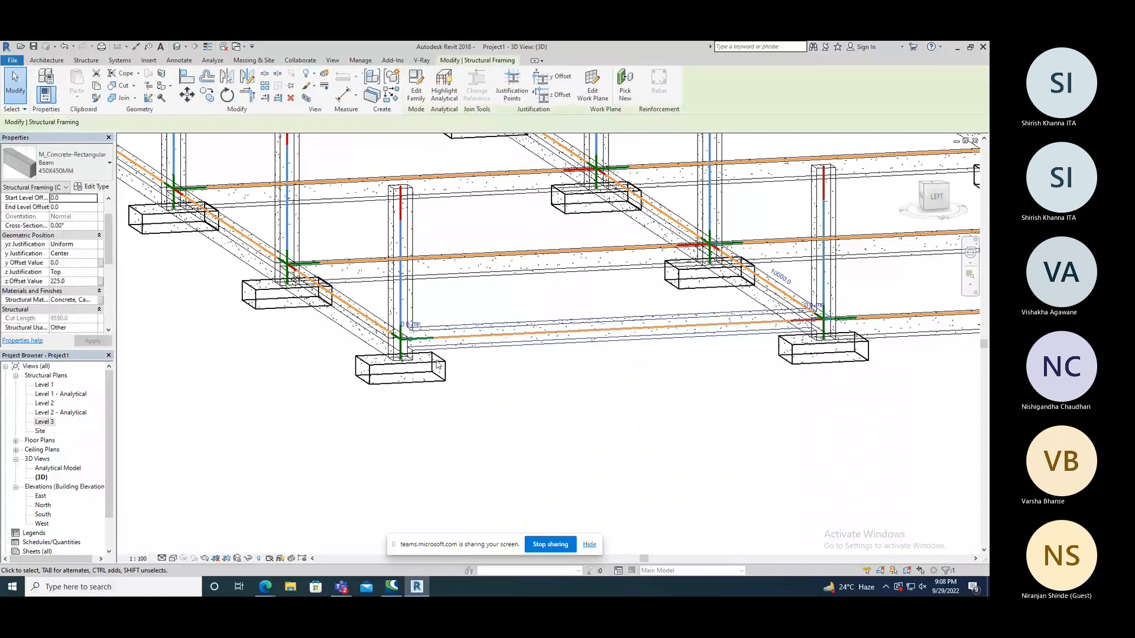
pyautogui.click(72, 282)
pyautogui.write('0')
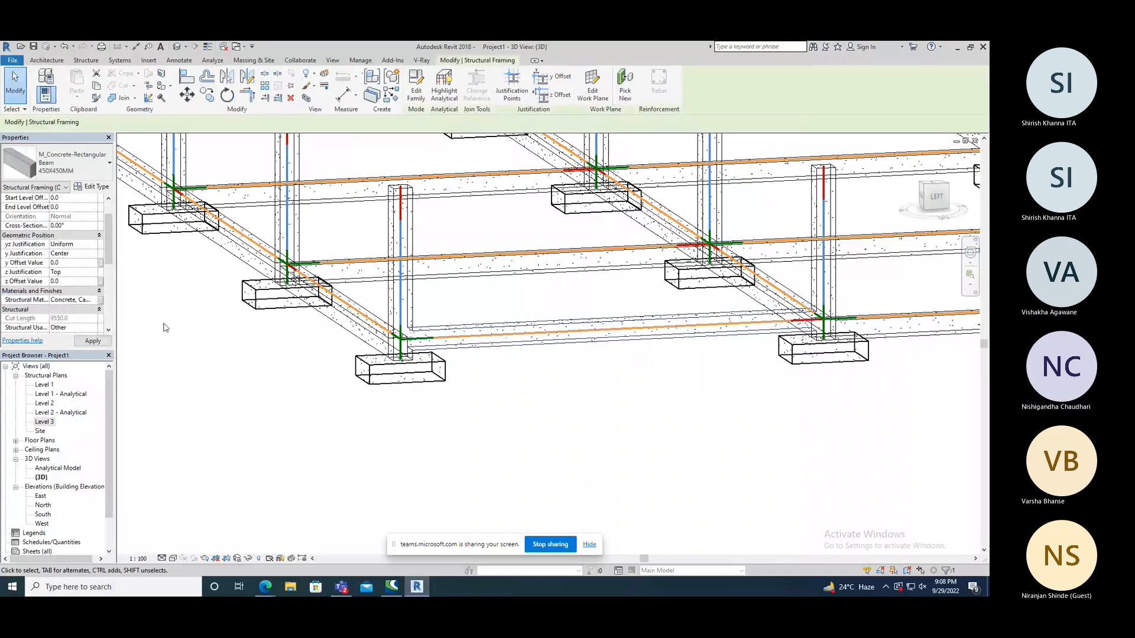
pyautogui.click(253, 382)
pyautogui.scroll(-2, 406, 414)
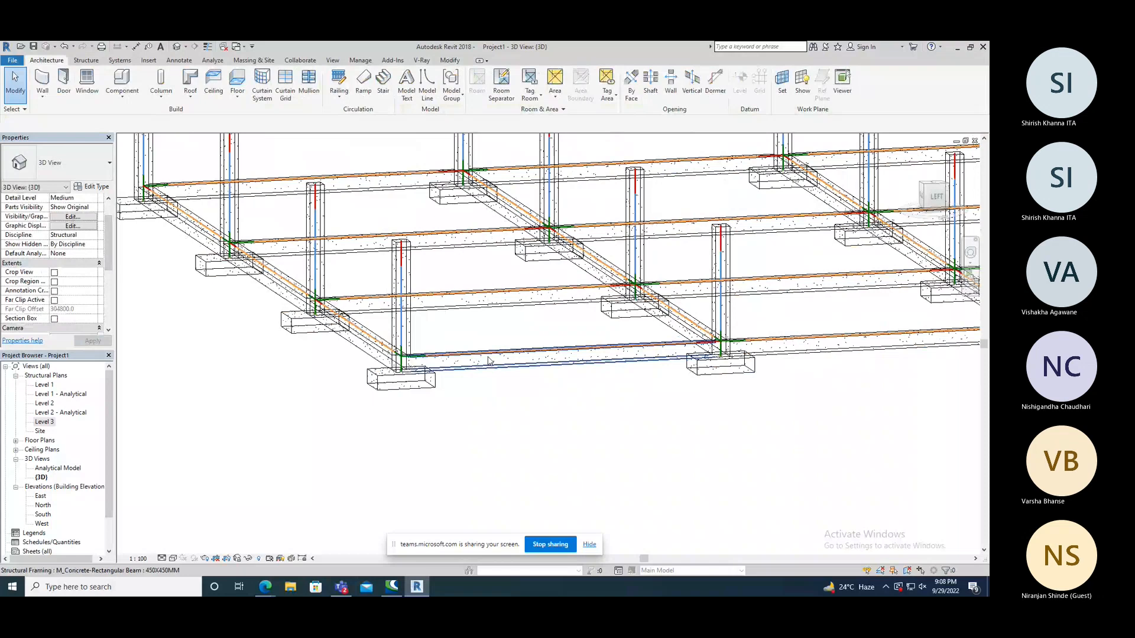
pyautogui.scroll(-4, 488, 361)
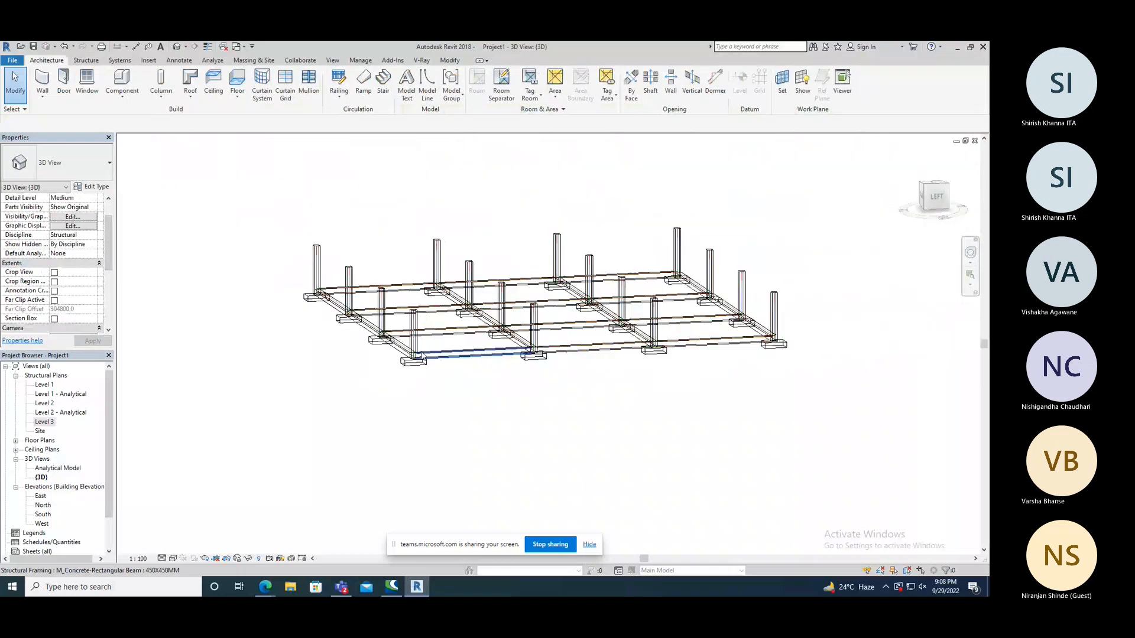
pyautogui.scroll(1, 605, 379)
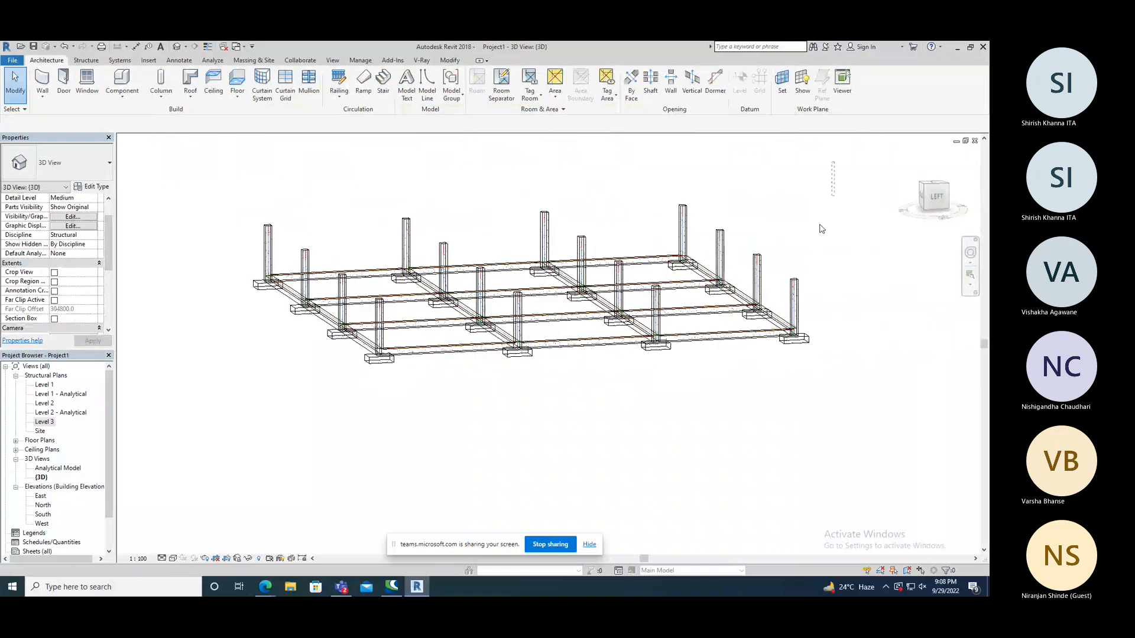
pyautogui.moveTo(820, 229); pyautogui.dragTo(219, 438)
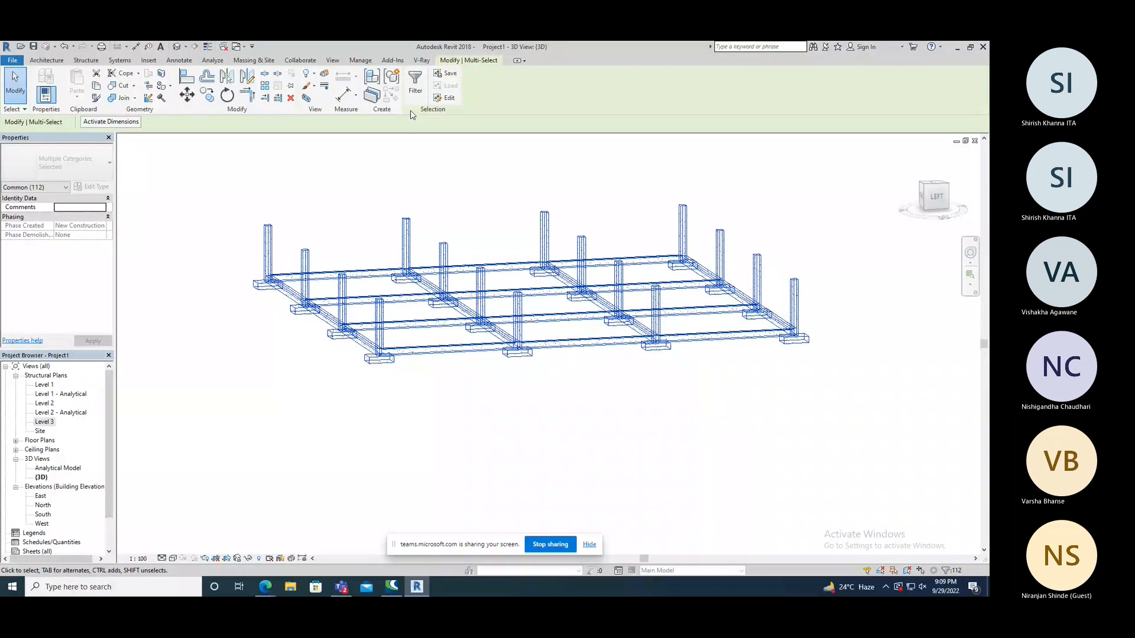
pyautogui.click(415, 88)
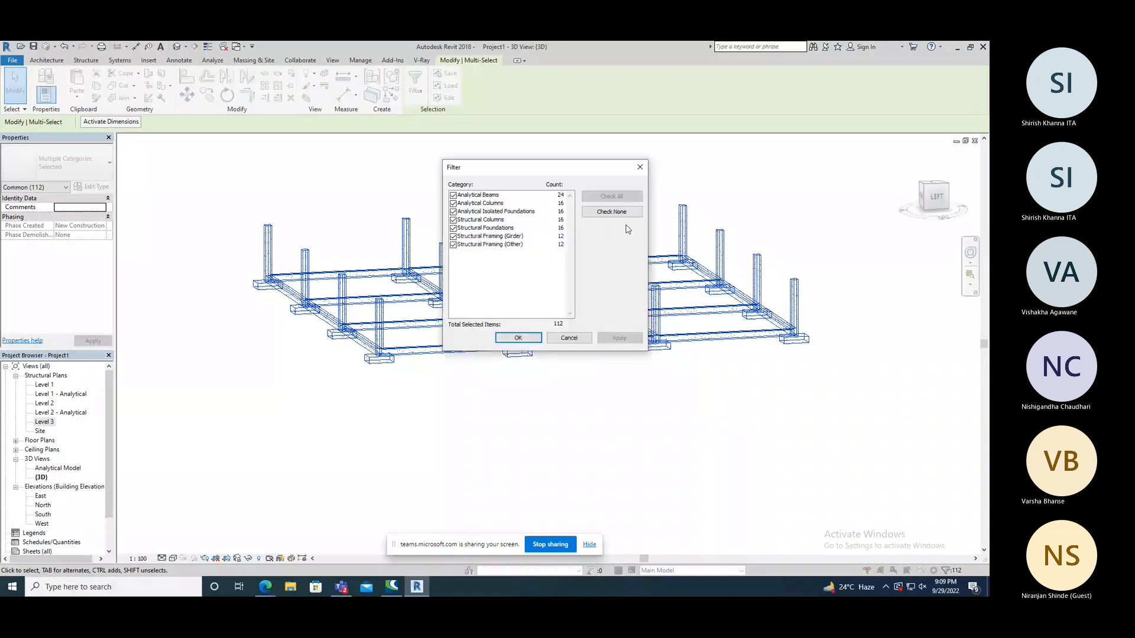
pyautogui.click(611, 211)
pyautogui.click(453, 236)
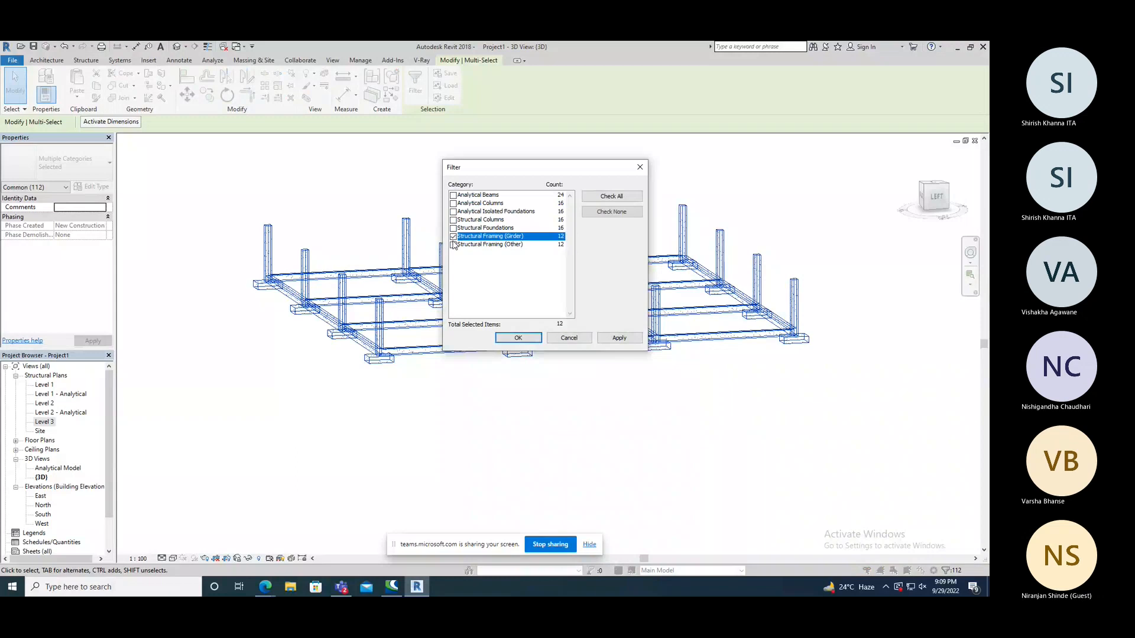
pyautogui.click(454, 245)
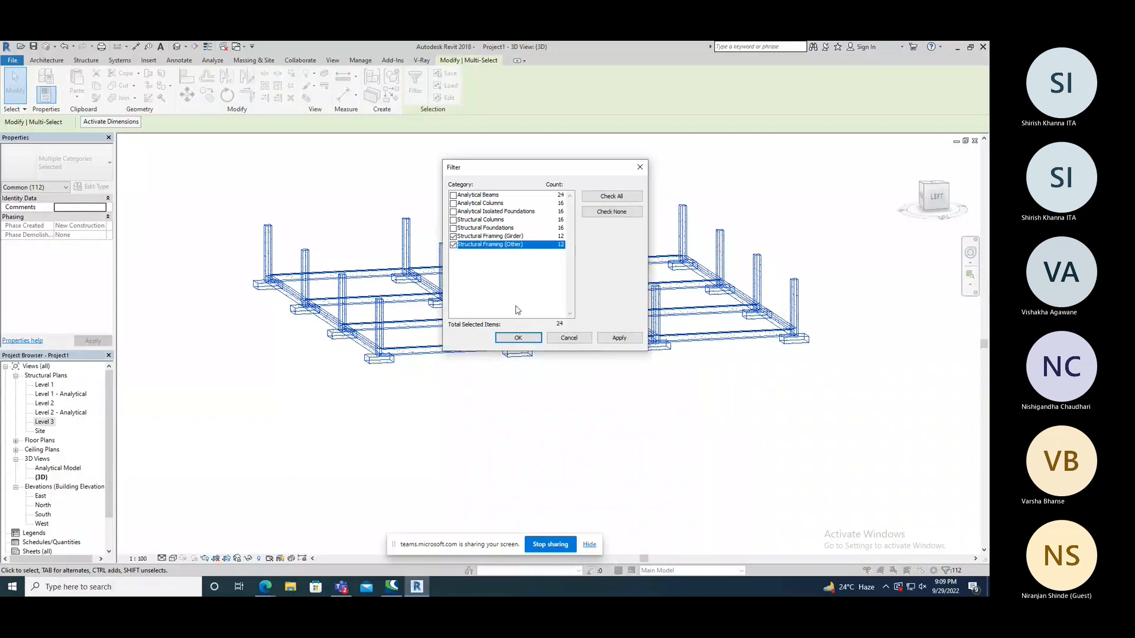
pyautogui.click(519, 341)
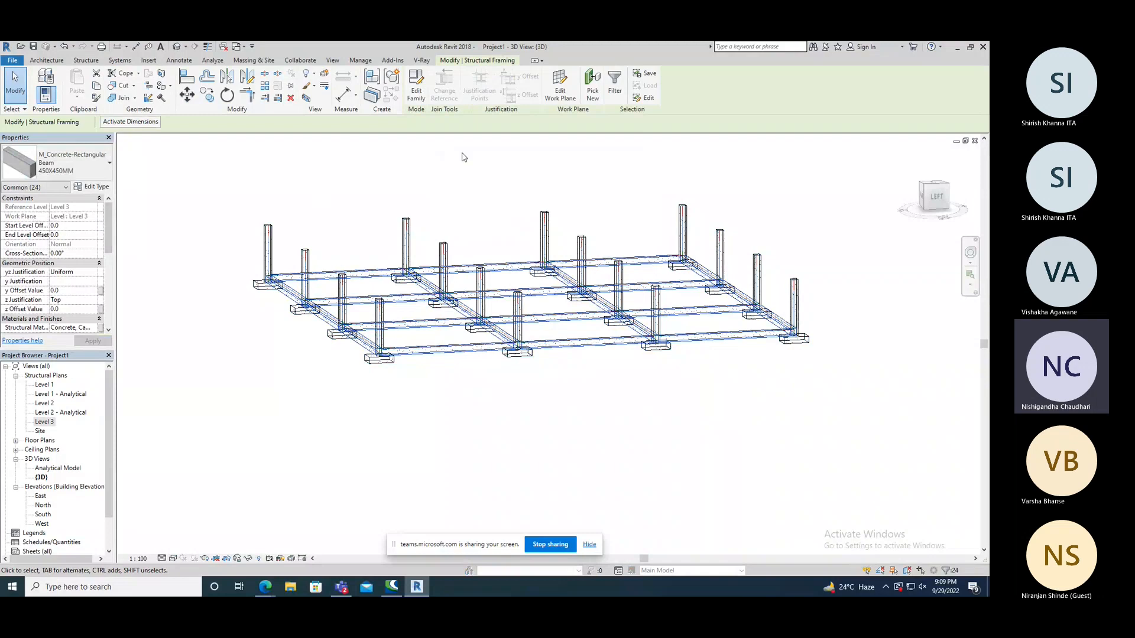
pyautogui.press('Escape')
# Select the whole model and filter the selection to only Structural Framing (Girder) and Structural Framing (Other).
pyautogui.moveTo(834, 163); pyautogui.dragTo(236, 400)
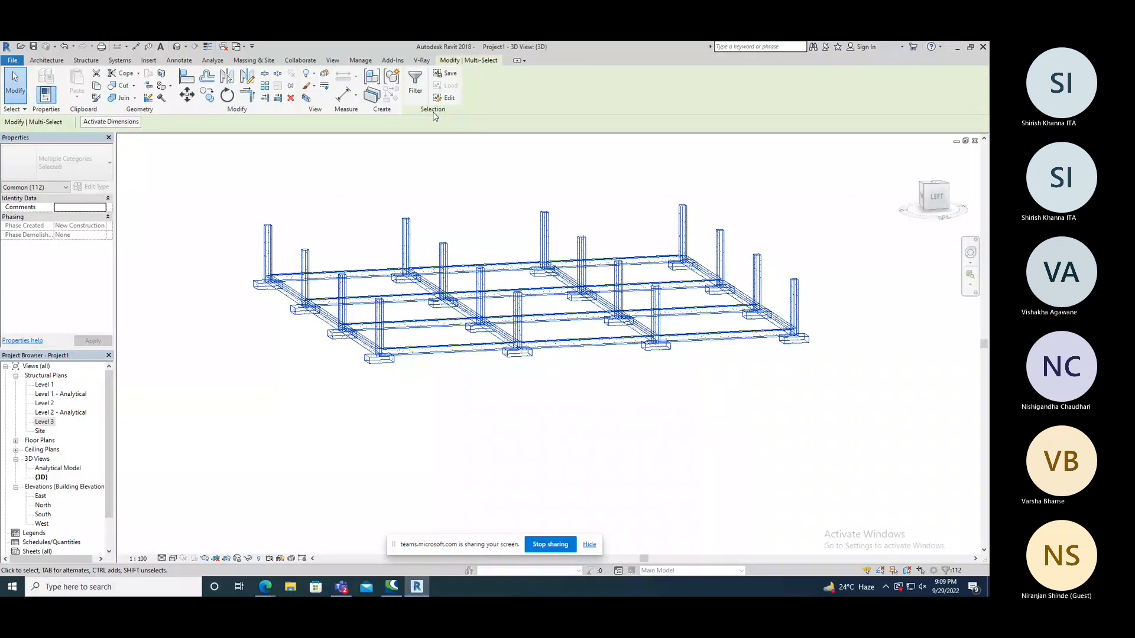
pyautogui.click(416, 84)
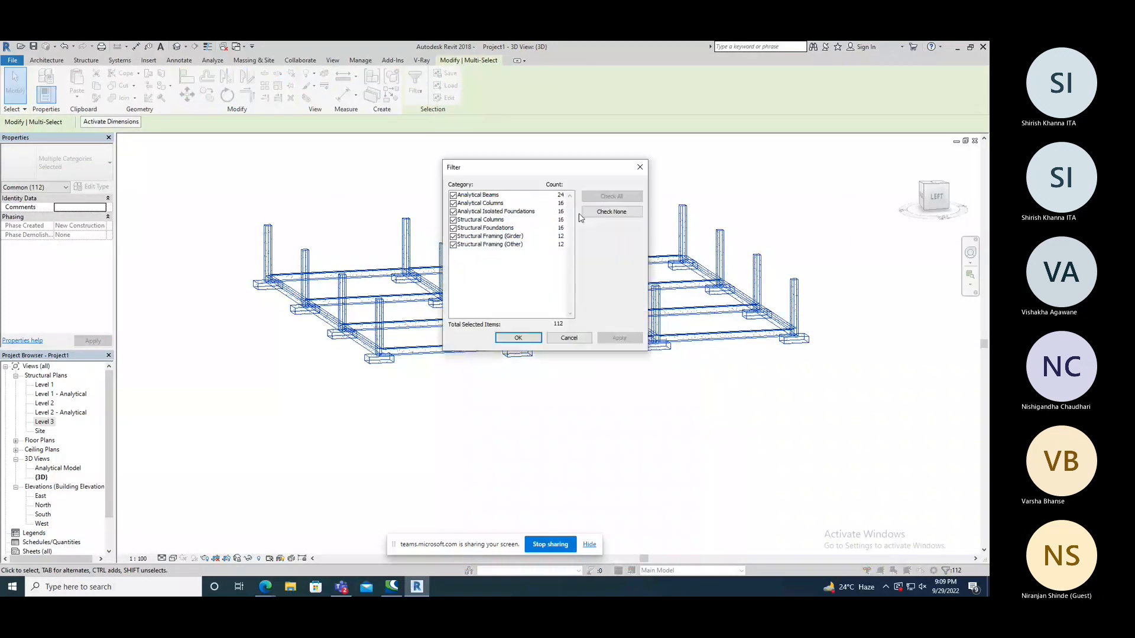
pyautogui.click(585, 215)
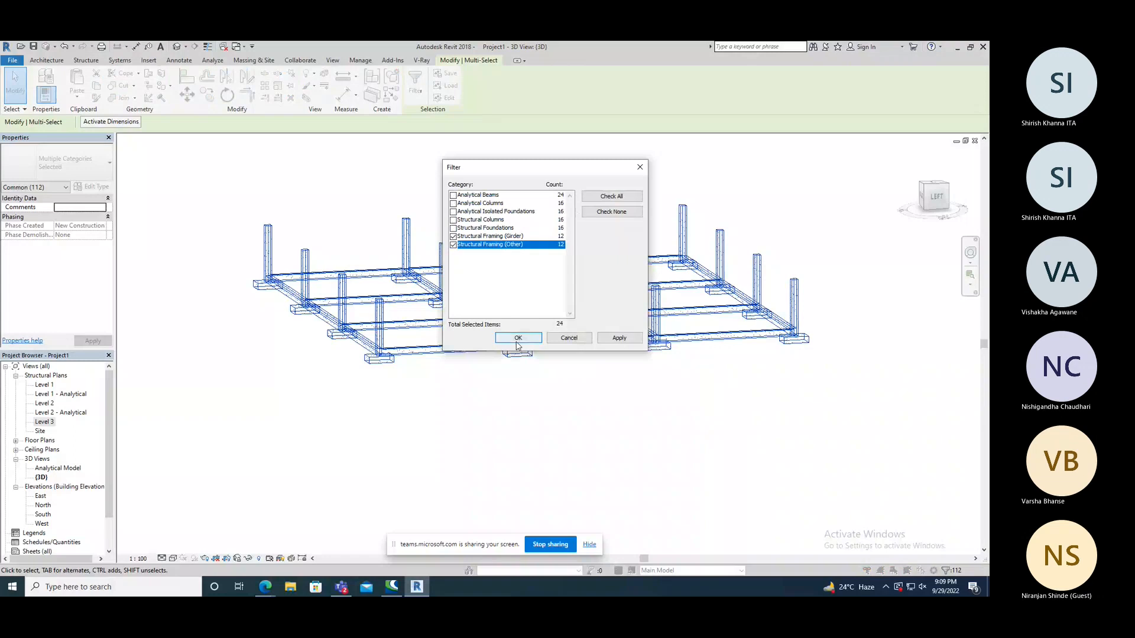
pyautogui.click(517, 337)
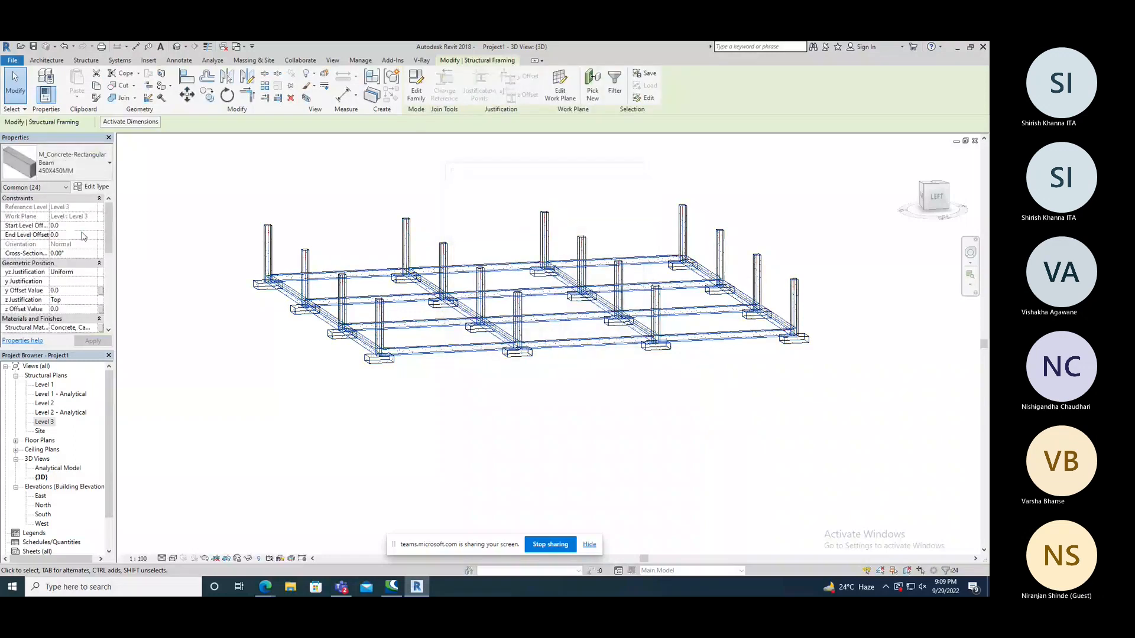
# Set both the Start Level Offset and the End Level Offset of all selected beams to -225.
pyautogui.click(74, 226)
pyautogui.write('-225')
pyautogui.press('Tab')
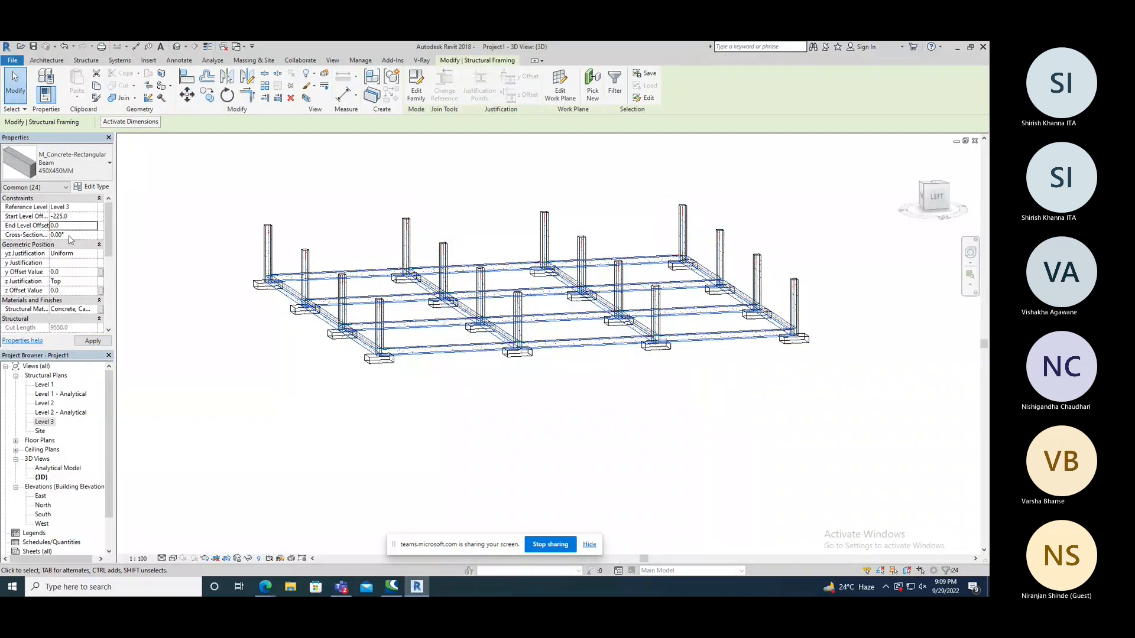
pyautogui.write('-225')
pyautogui.press('Return')
pyautogui.click(99, 341)
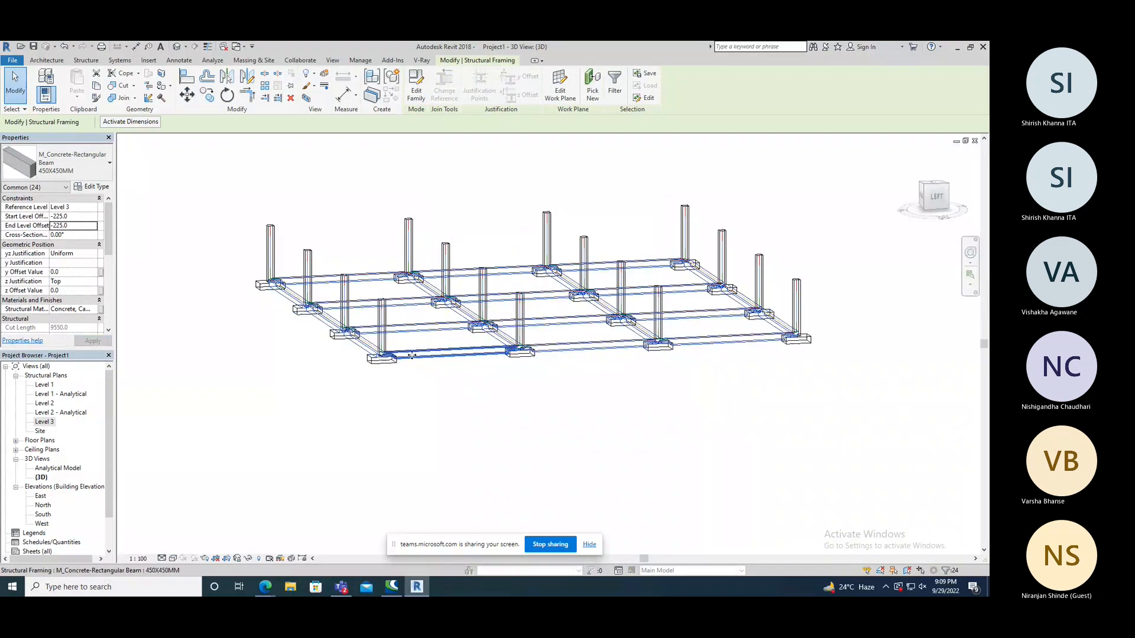
# Set the z Offset Value of all selected beams to 225, then clear the selection and check the beams at the footings.
pyautogui.scroll(3, 412, 355)
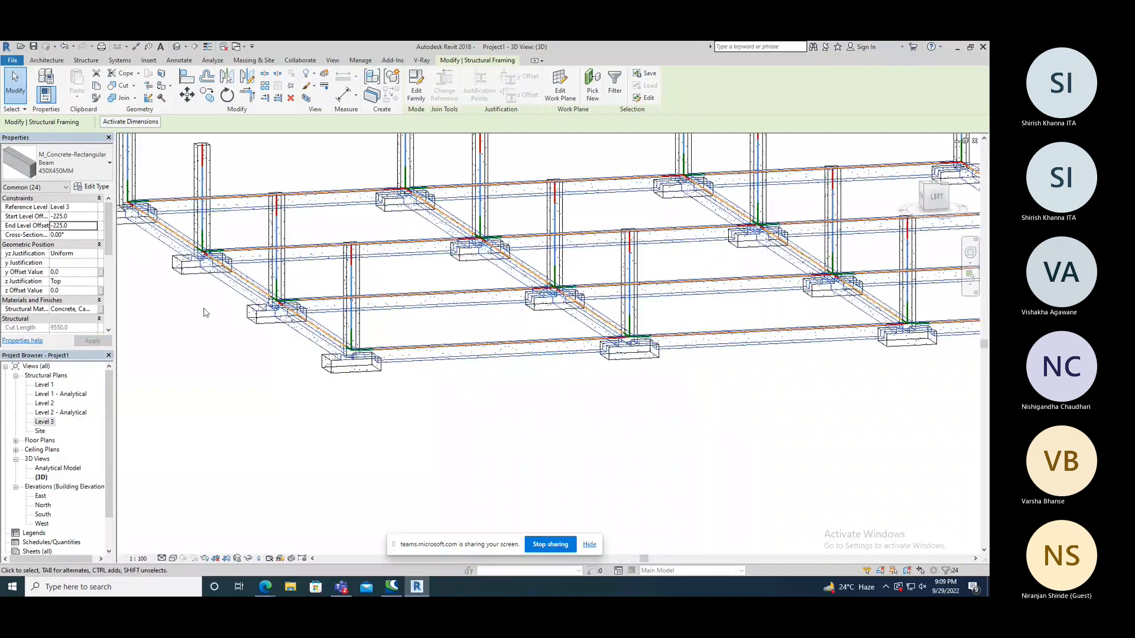
pyautogui.click(67, 291)
pyautogui.write('225.0')
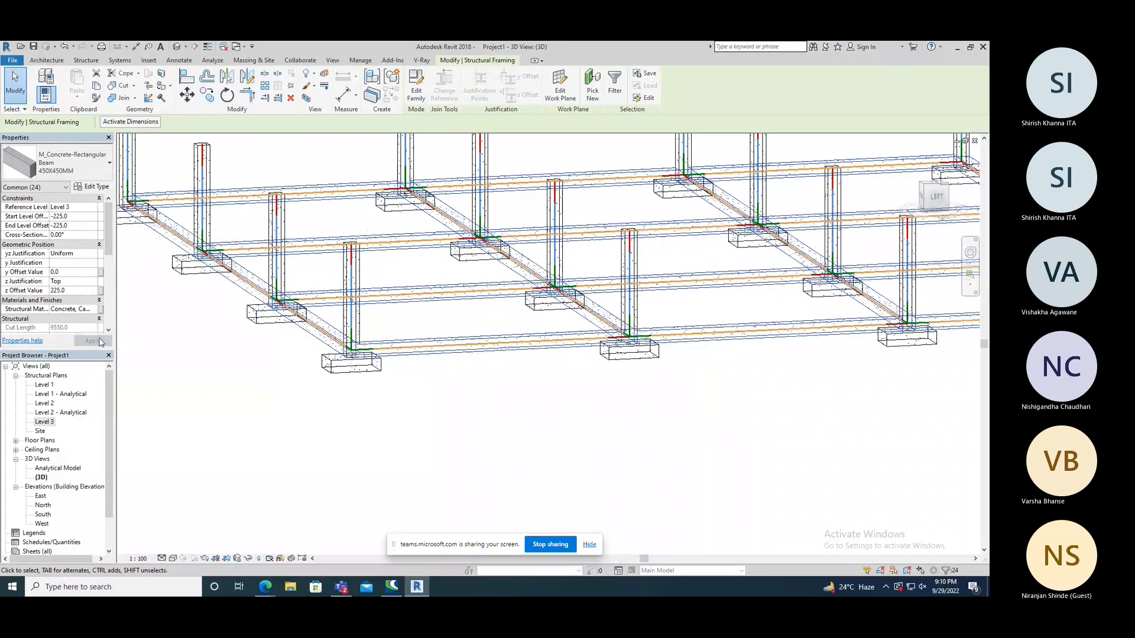
pyautogui.click(198, 368)
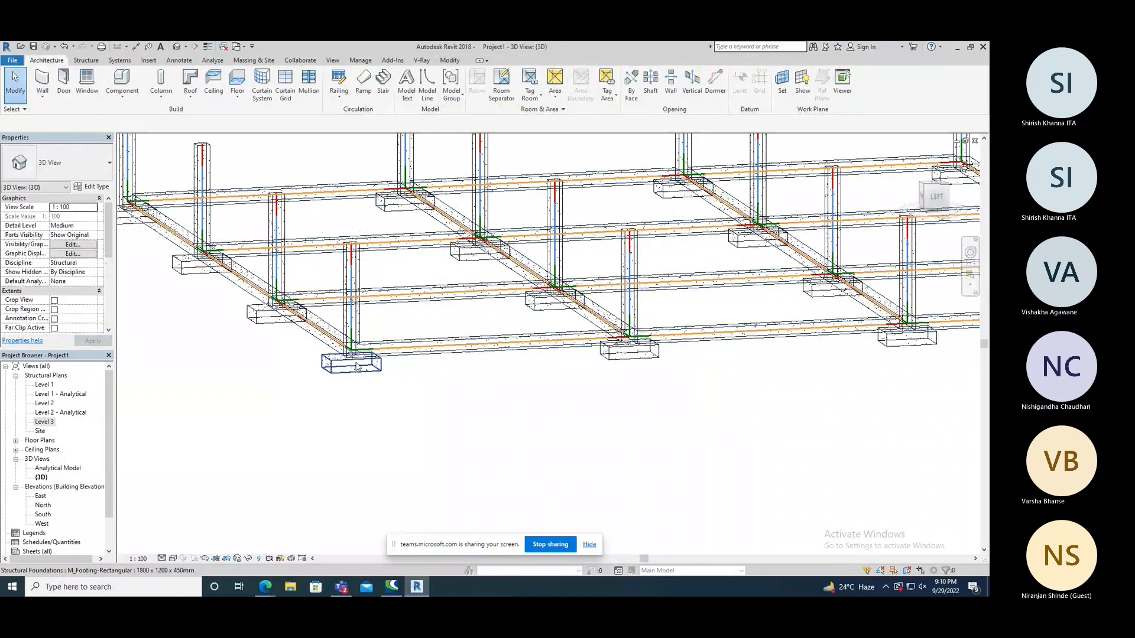
pyautogui.keyDown('shift'); pyautogui.moveTo(357, 367); pyautogui.dragTo(344, 408, button='middle'); pyautogui.keyUp('shift')
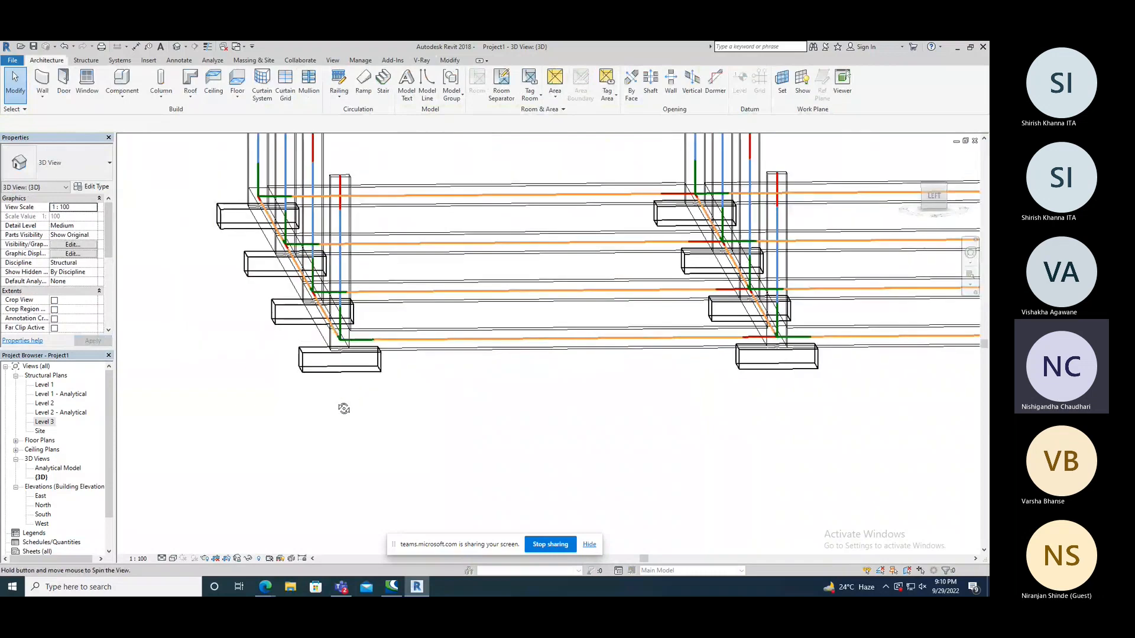
# Select the first outer edge beam between the corner footing and its neighbour, and set its End Level Offset to 4000.
pyautogui.keyDown('shift'); pyautogui.moveTo(343, 408); pyautogui.dragTo(353, 397, button='middle'); pyautogui.keyUp('shift')
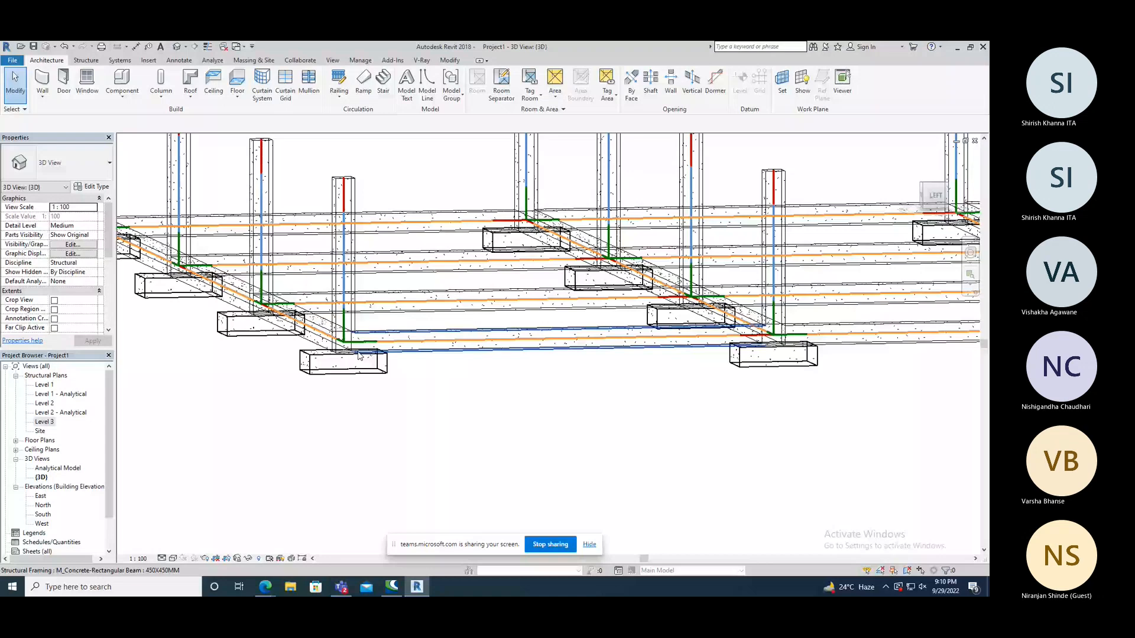
pyautogui.scroll(-3, 397, 360)
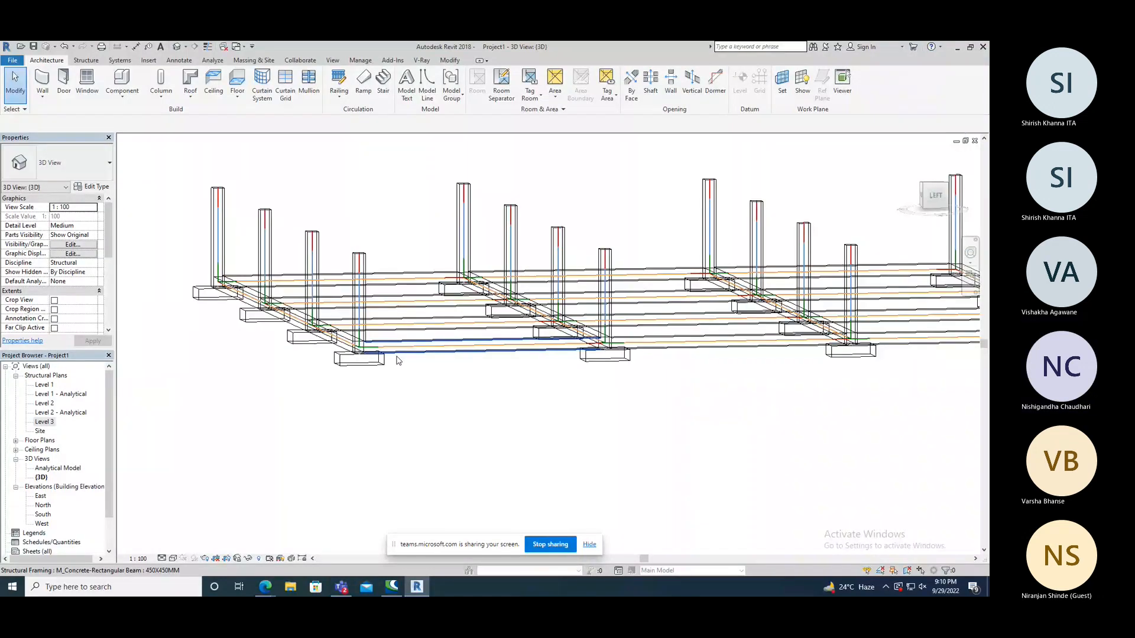
pyautogui.keyDown('shift'); pyautogui.moveTo(397, 360); pyautogui.dragTo(483, 398, button='middle'); pyautogui.keyUp('shift')
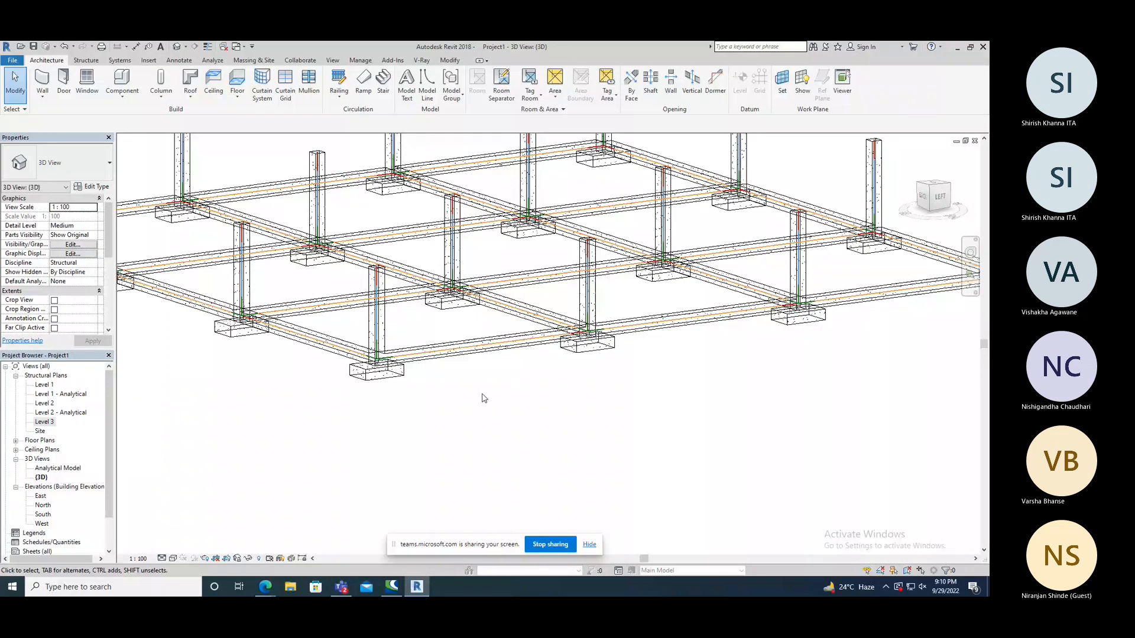
pyautogui.scroll(2, 483, 398)
pyautogui.click(451, 378)
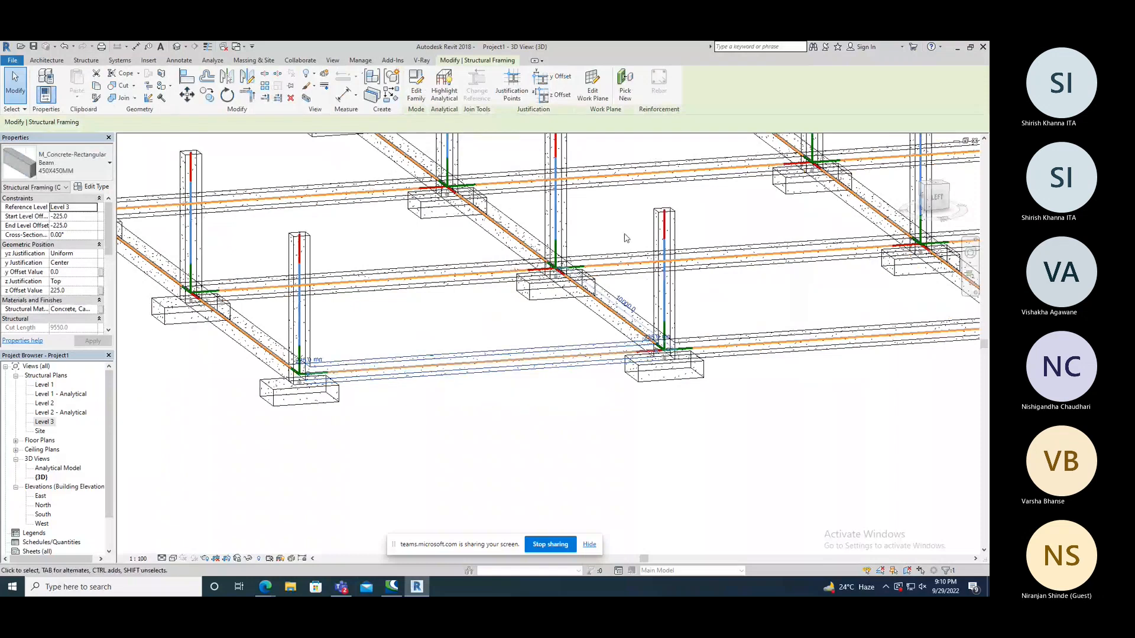
pyautogui.scroll(-2, 666, 348)
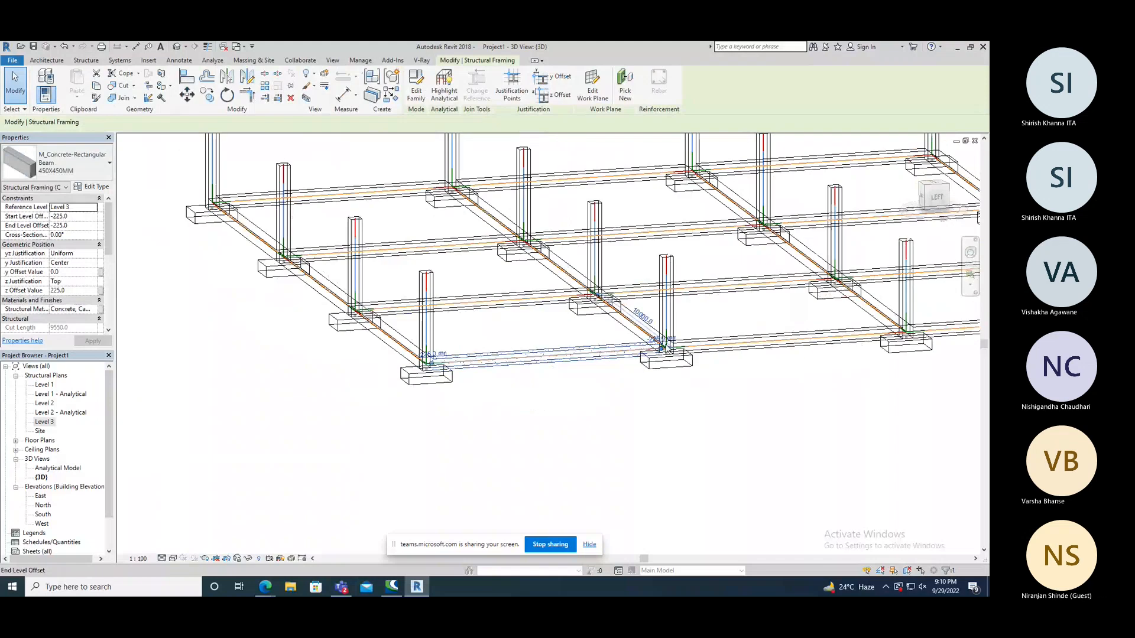
pyautogui.scroll(3, 666, 349)
pyautogui.click(656, 335)
pyautogui.write('4000')
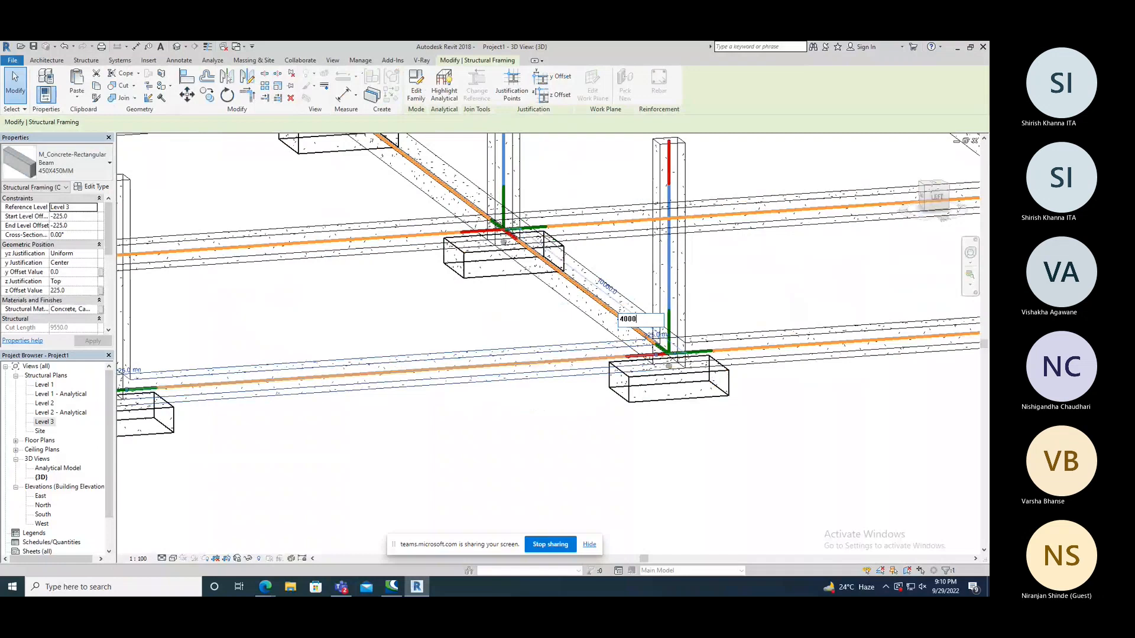
pyautogui.press('Return')
pyautogui.scroll(-3, 539, 301)
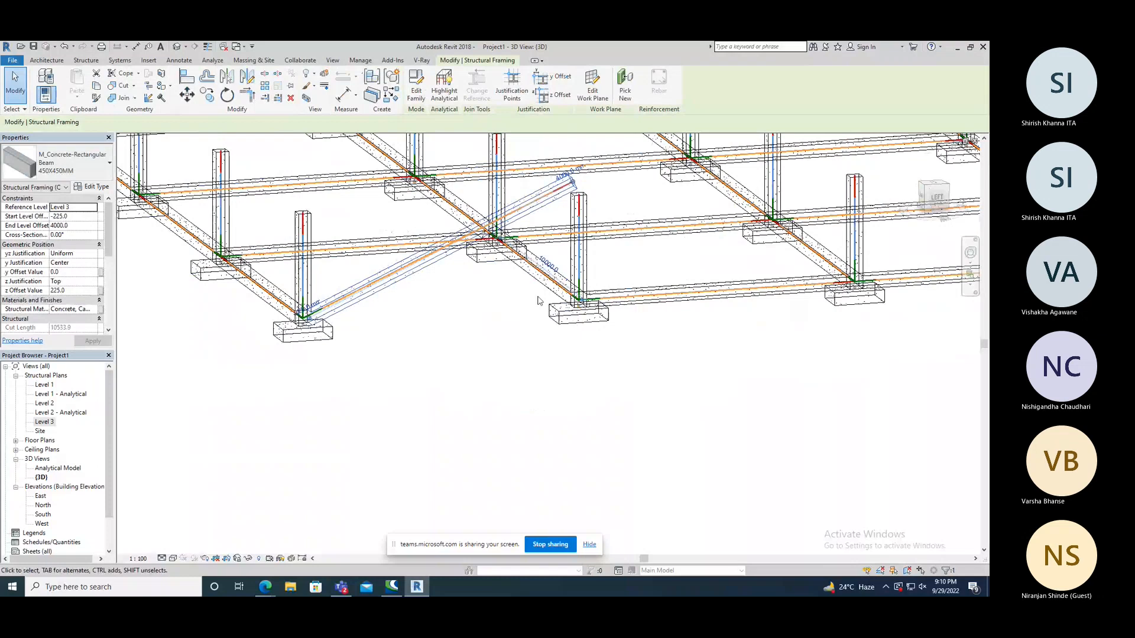
# Set the sloping edge beam's End Level Offset to 3750.
pyautogui.keyDown('shift'); pyautogui.moveTo(539, 301); pyautogui.dragTo(500, 282, button='middle'); pyautogui.keyUp('shift')
pyautogui.click(571, 184)
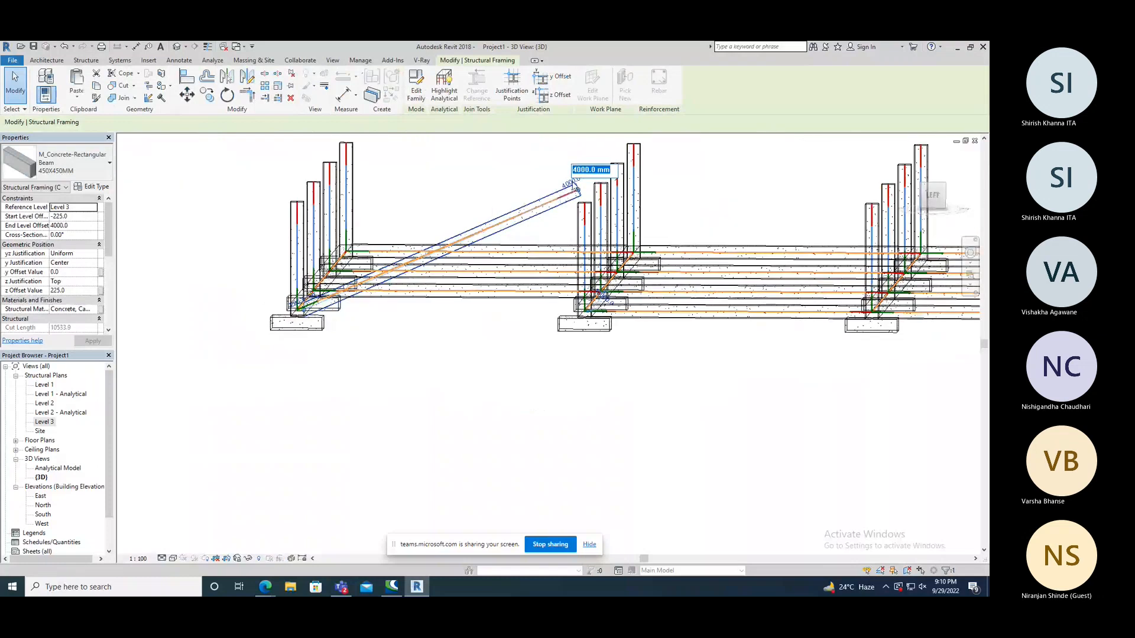
pyautogui.write('4000-225')
pyautogui.press('BackSpace')
pyautogui.press('BackSpace')
pyautogui.press('BackSpace')
pyautogui.press('BackSpace')
pyautogui.press('BackSpace')
pyautogui.press('BackSpace')
pyautogui.press('BackSpace')
pyautogui.press('BackSpace')
pyautogui.write('3750')
pyautogui.press('Return')
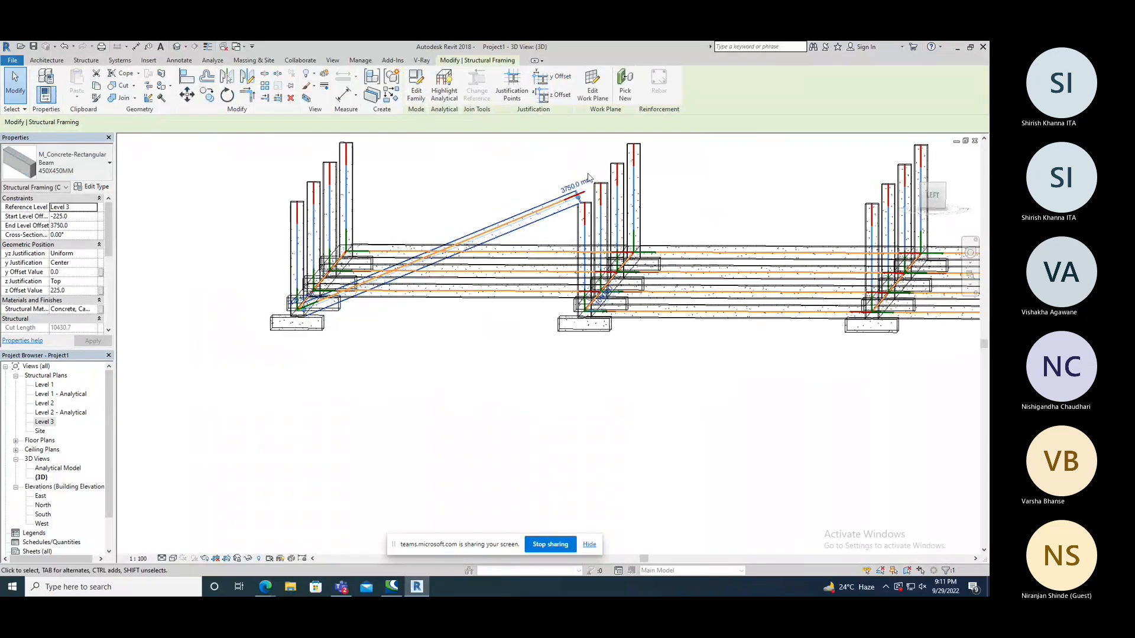
# Set the sloping edge beam's End Level Offset to 3550.
pyautogui.click(584, 188)
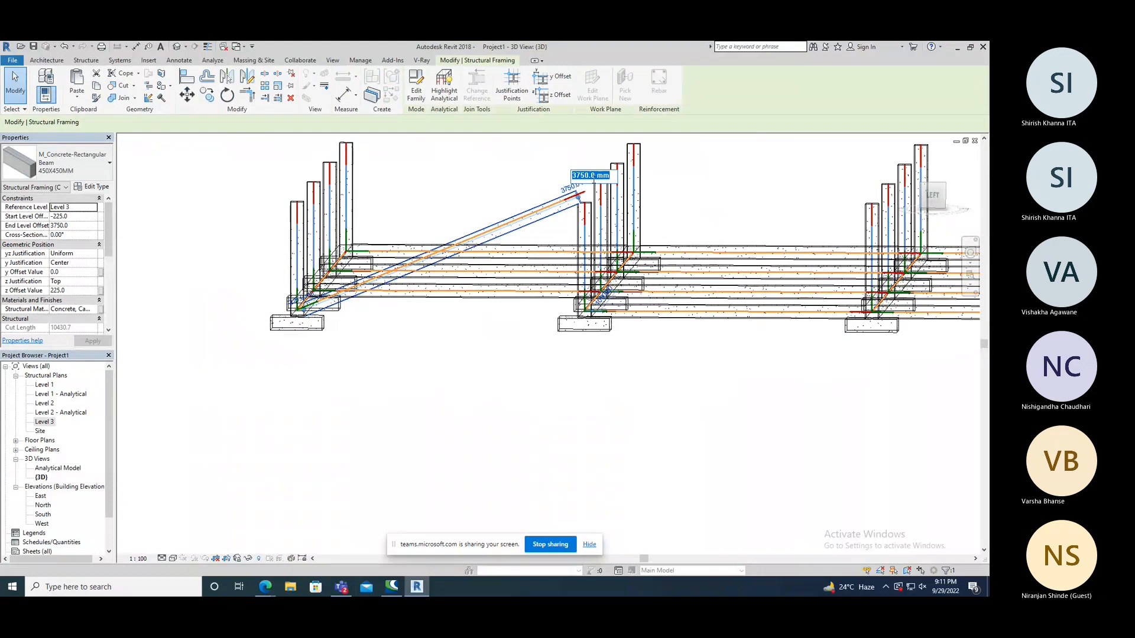
pyautogui.write('3650')
pyautogui.press('BackSpace')
pyautogui.press('BackSpace')
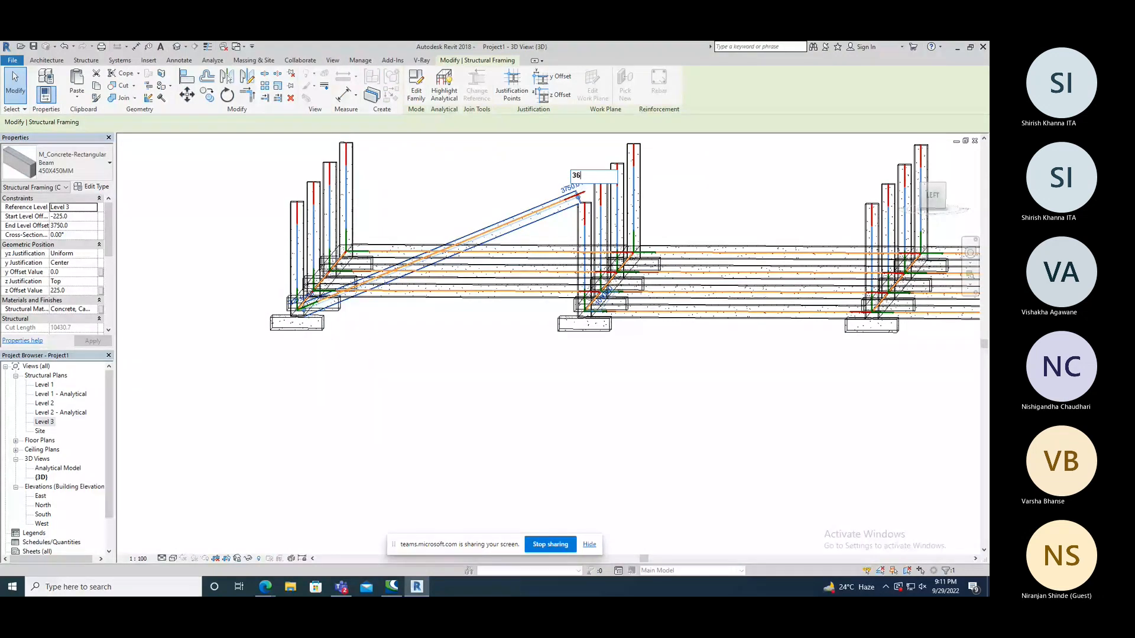
pyautogui.press('BackSpace')
pyautogui.write('550')
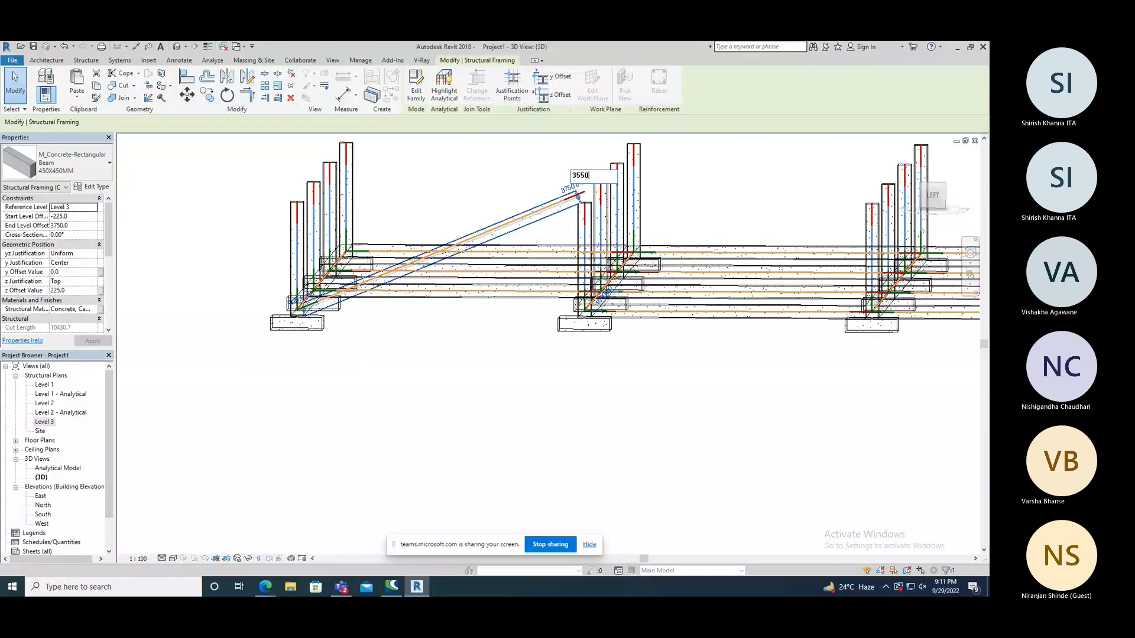
pyautogui.press('Return')
# Set the sloping edge beam's End Level Offset to 3600 and check its slope against the columns from several angles.
pyautogui.scroll(1, 571, 195)
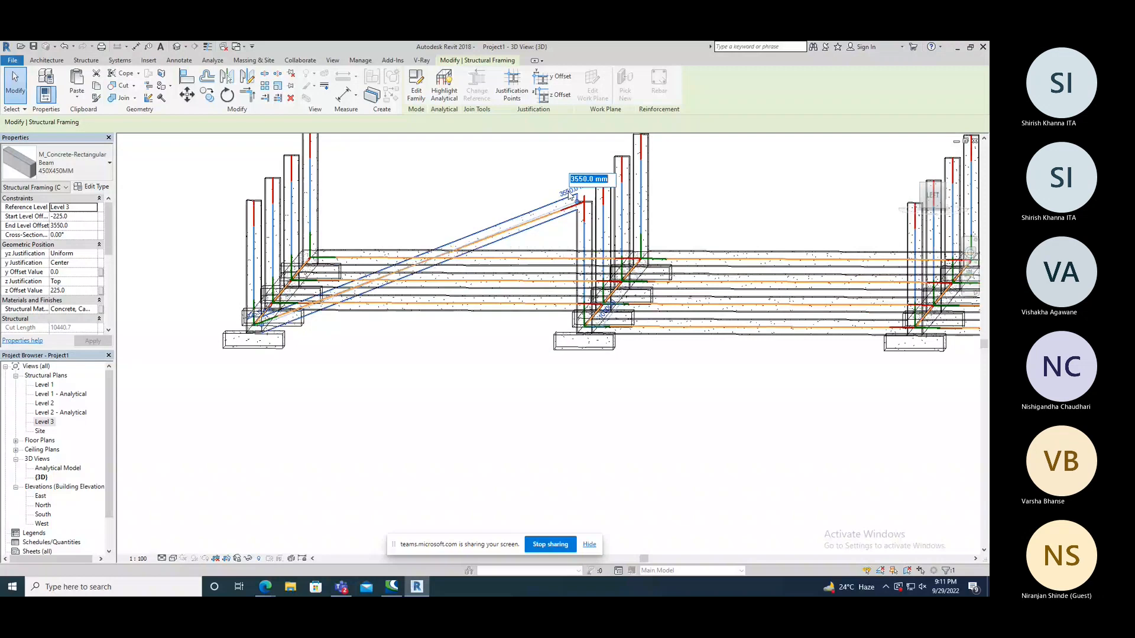
pyautogui.write('3600')
pyautogui.press('Return')
pyautogui.scroll(-2, 471, 202)
pyautogui.keyDown('shift'); pyautogui.moveTo(439, 332); pyautogui.dragTo(474, 280, button='middle'); pyautogui.keyUp('shift')
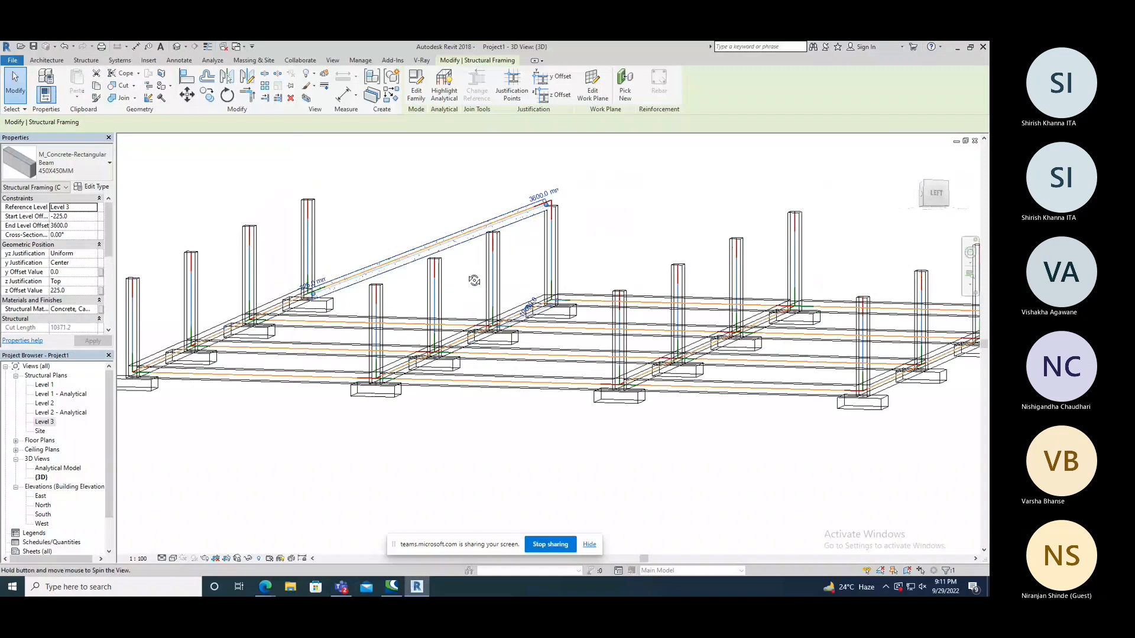
pyautogui.keyDown('shift'); pyautogui.moveTo(474, 280); pyautogui.dragTo(508, 404, button='middle'); pyautogui.keyUp('shift')
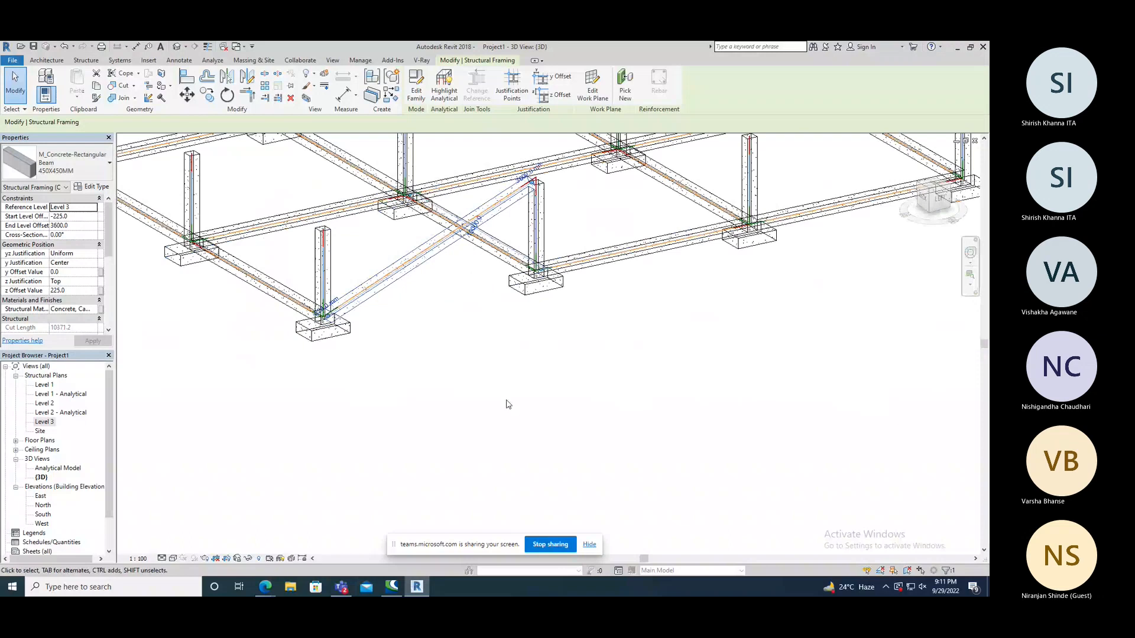
# Undo the End Level Offset changes on the sloping edge beam and clear the selection.
pyautogui.click(508, 404)
pyautogui.scroll(3, 511, 399)
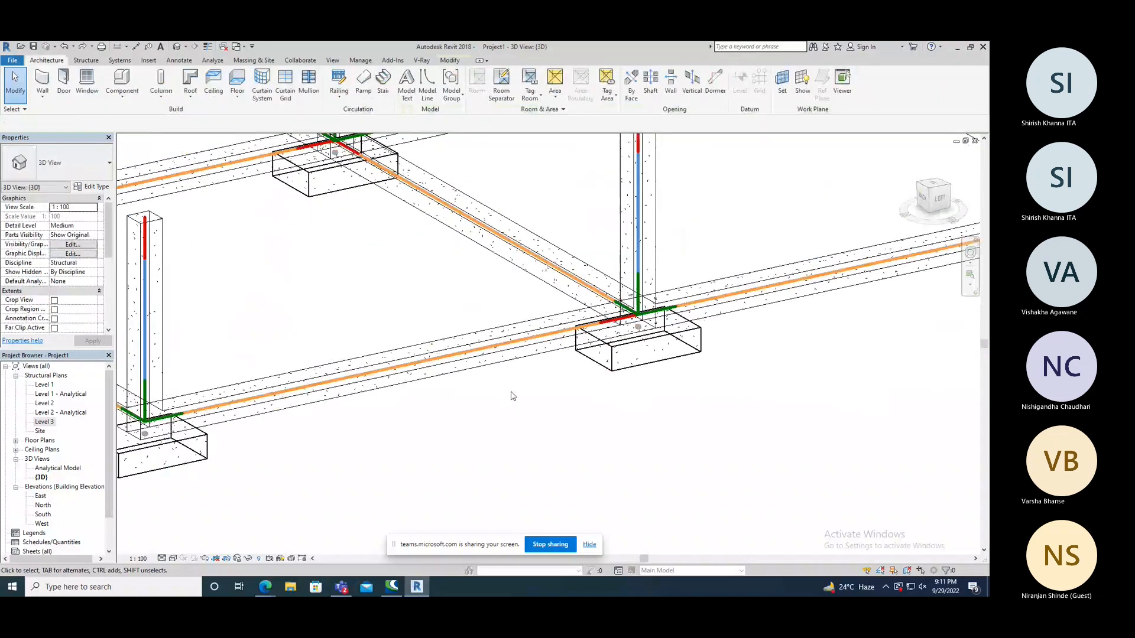
pyautogui.keyDown('shift'); pyautogui.moveTo(513, 396); pyautogui.dragTo(536, 294, button='middle'); pyautogui.keyUp('shift')
# Examine the outer edge beam's material, structural, rebar cover and dimension properties and the available beam types, then clear the selection.
pyautogui.click(472, 359)
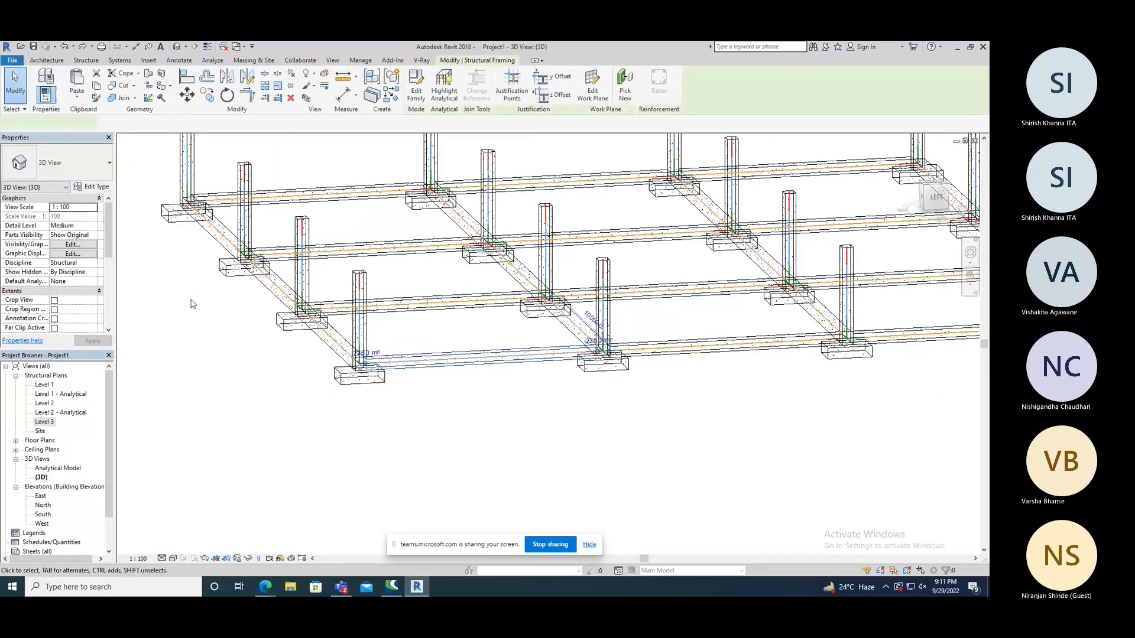
pyautogui.moveTo(110, 232); pyautogui.dragTo(112, 241)
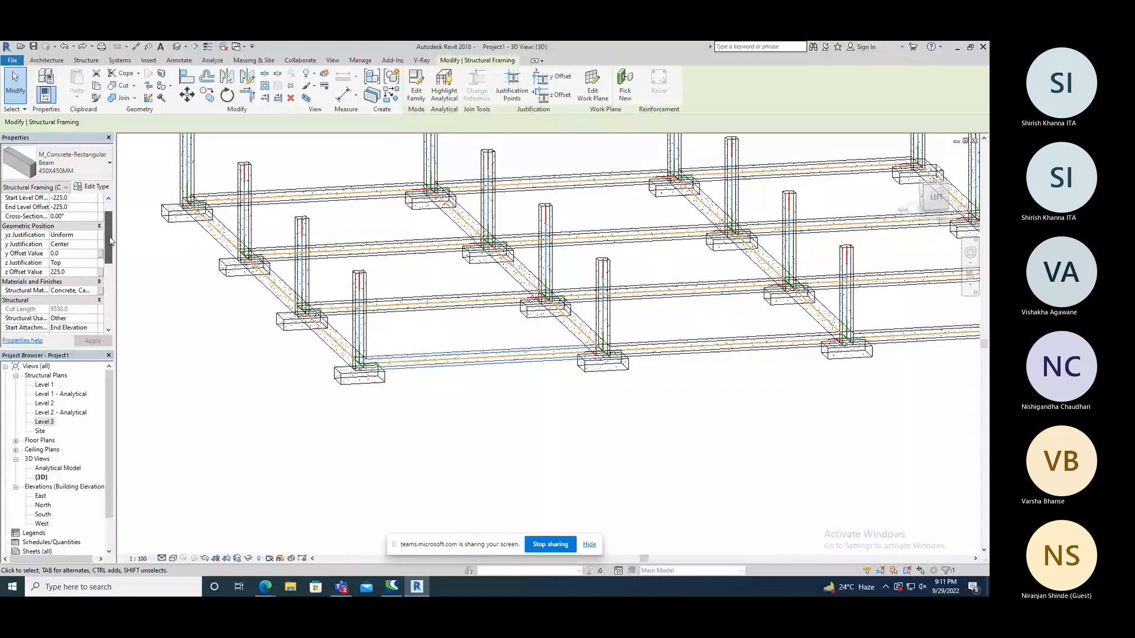
pyautogui.moveTo(111, 241); pyautogui.dragTo(111, 250)
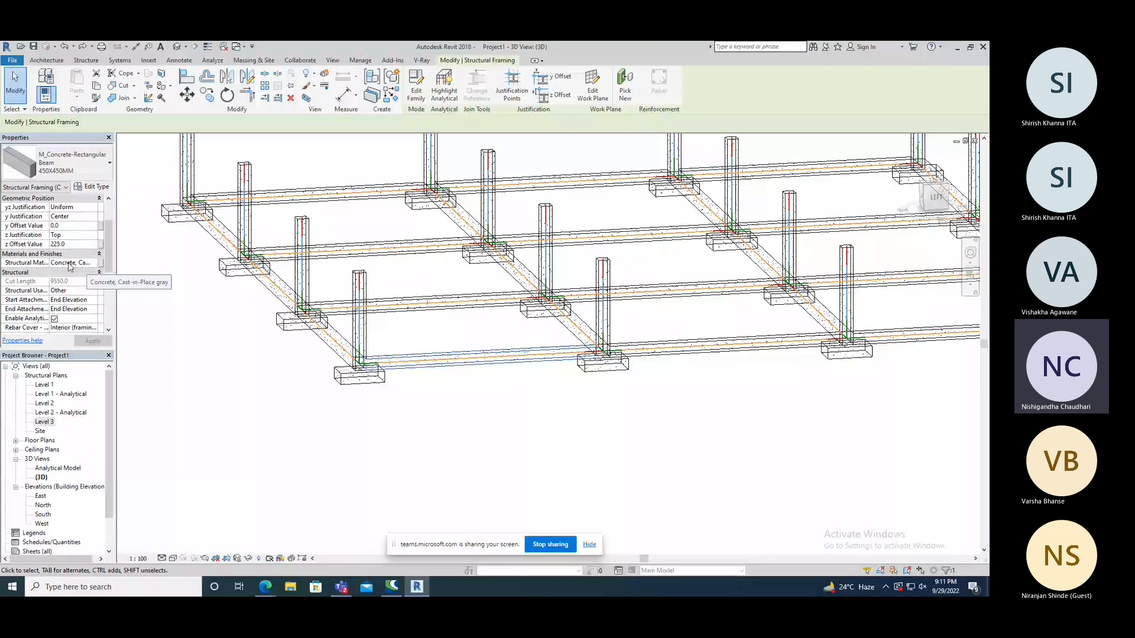
pyautogui.scroll(-3, 71, 269)
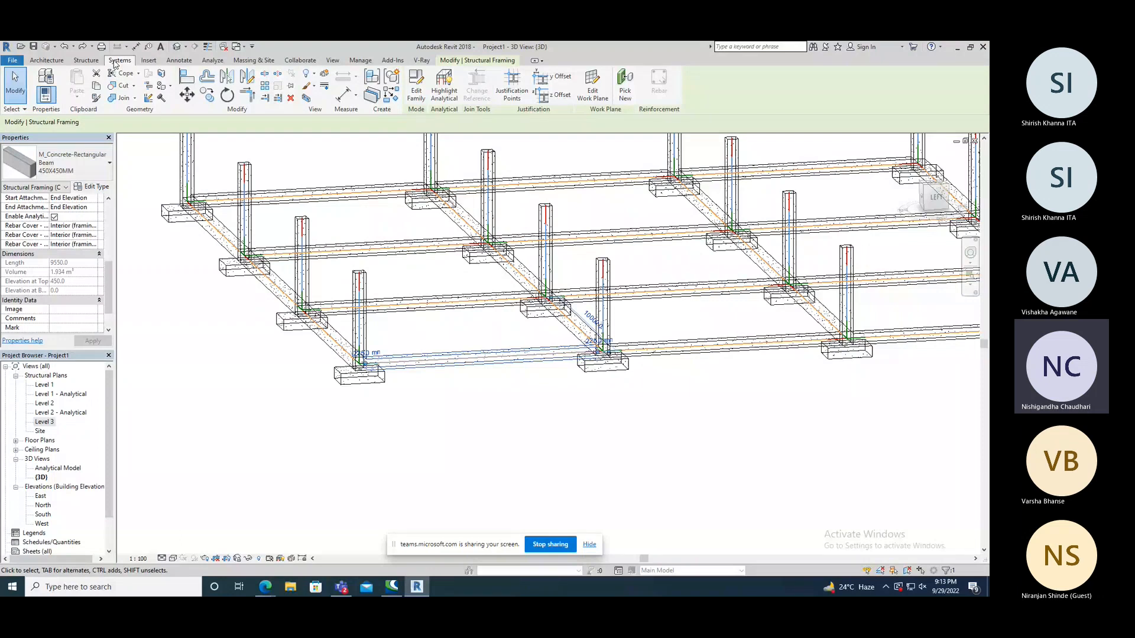
pyautogui.click(86, 60)
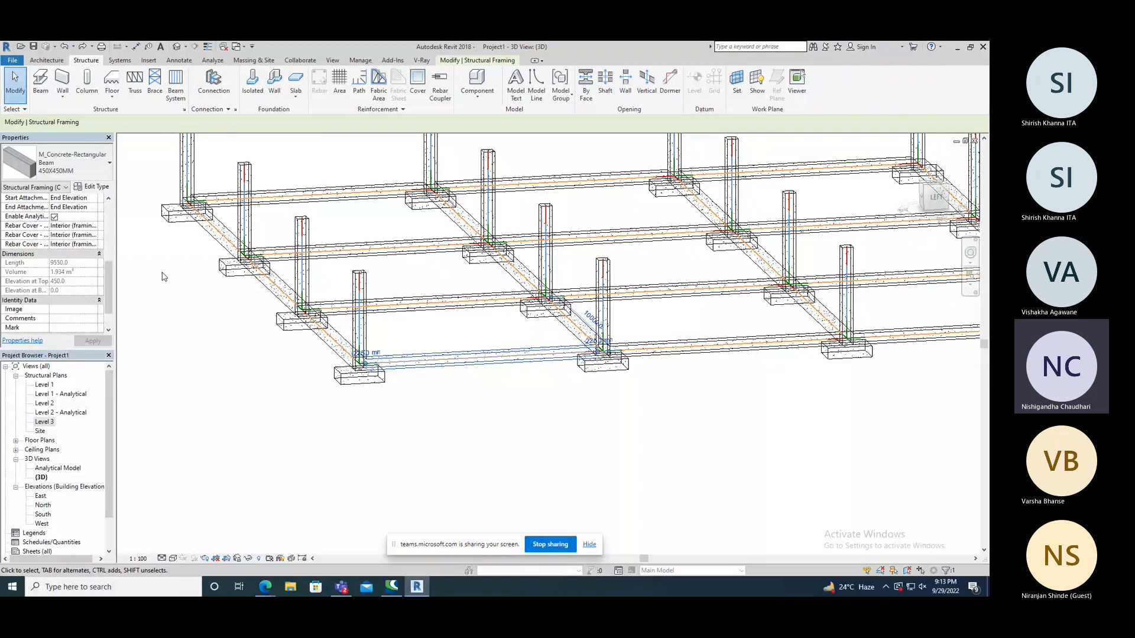
pyautogui.click(92, 173)
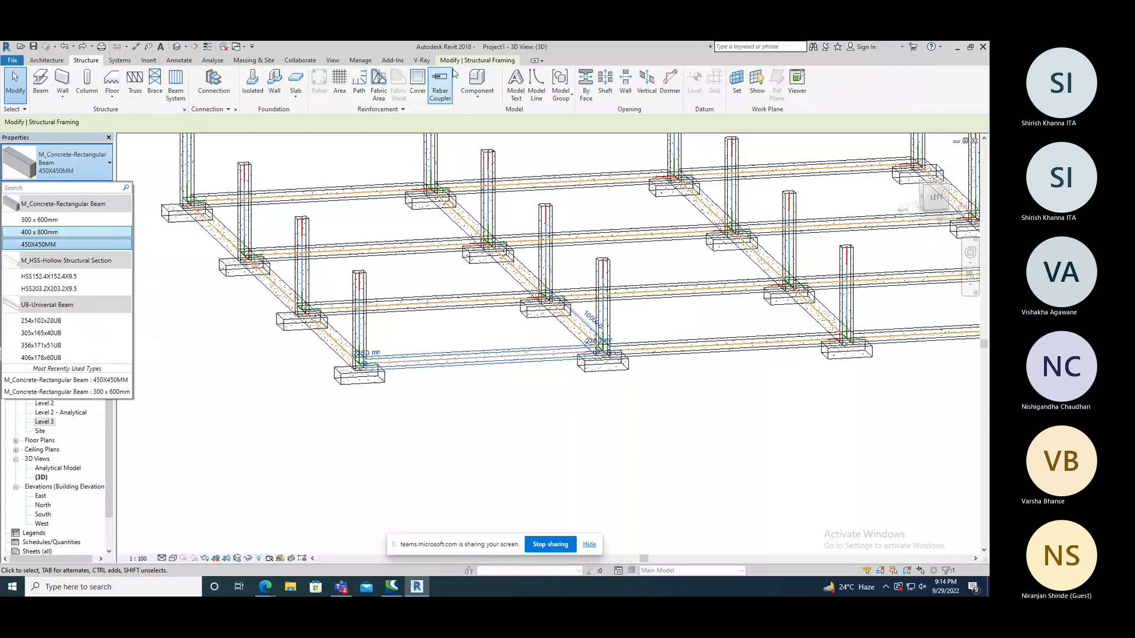
pyautogui.click(469, 60)
pyautogui.click(151, 252)
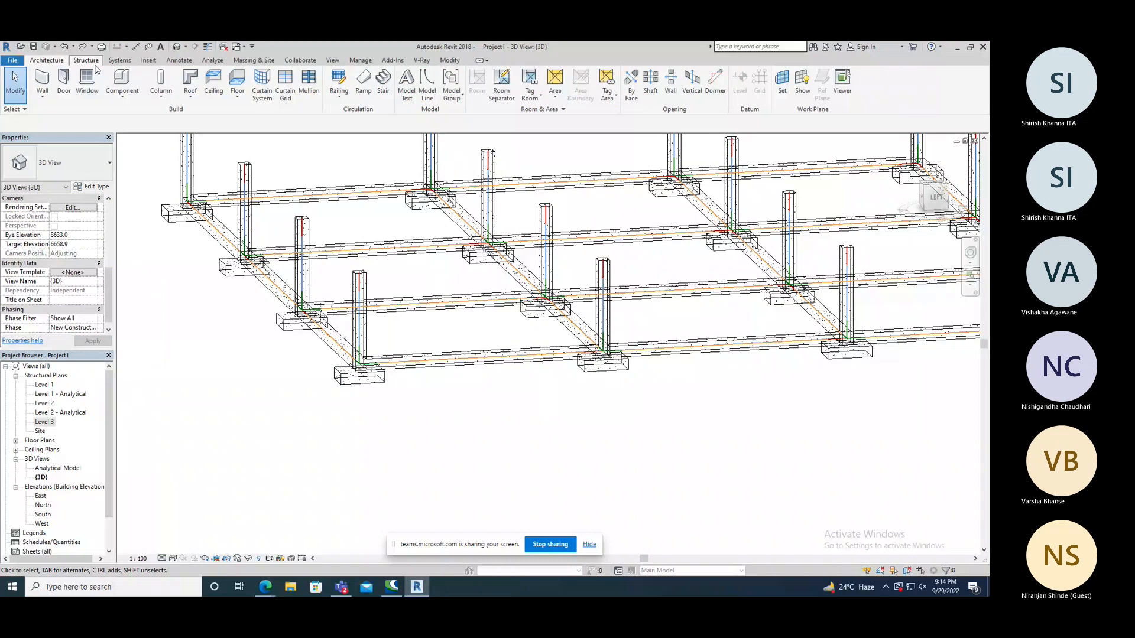
pyautogui.press('b')
pyautogui.press('m')
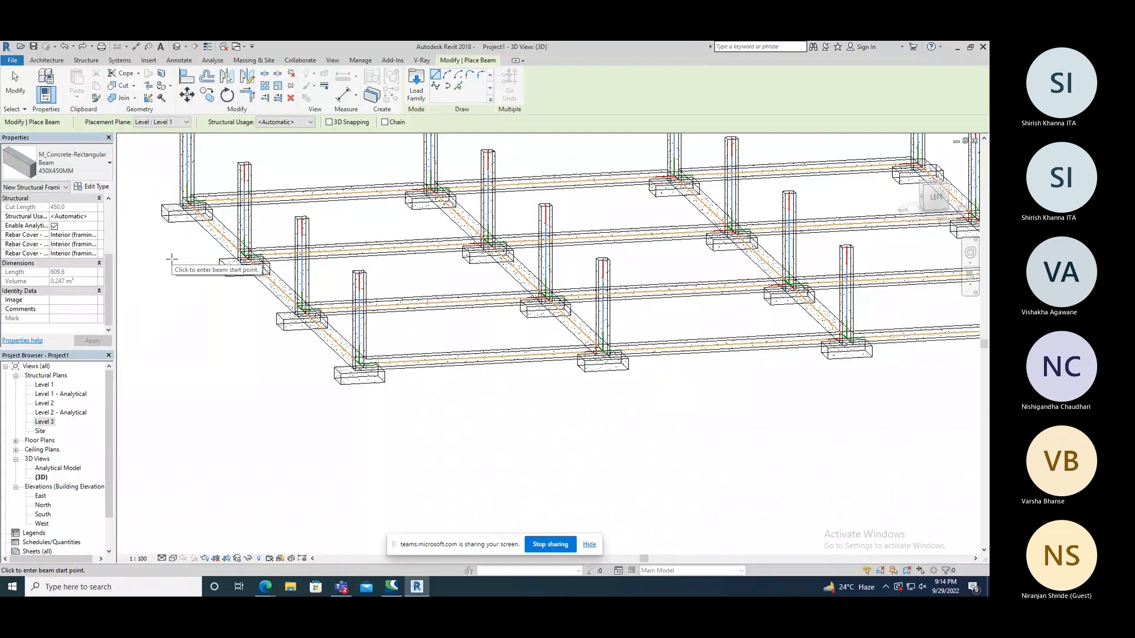
pyautogui.press('Escape')
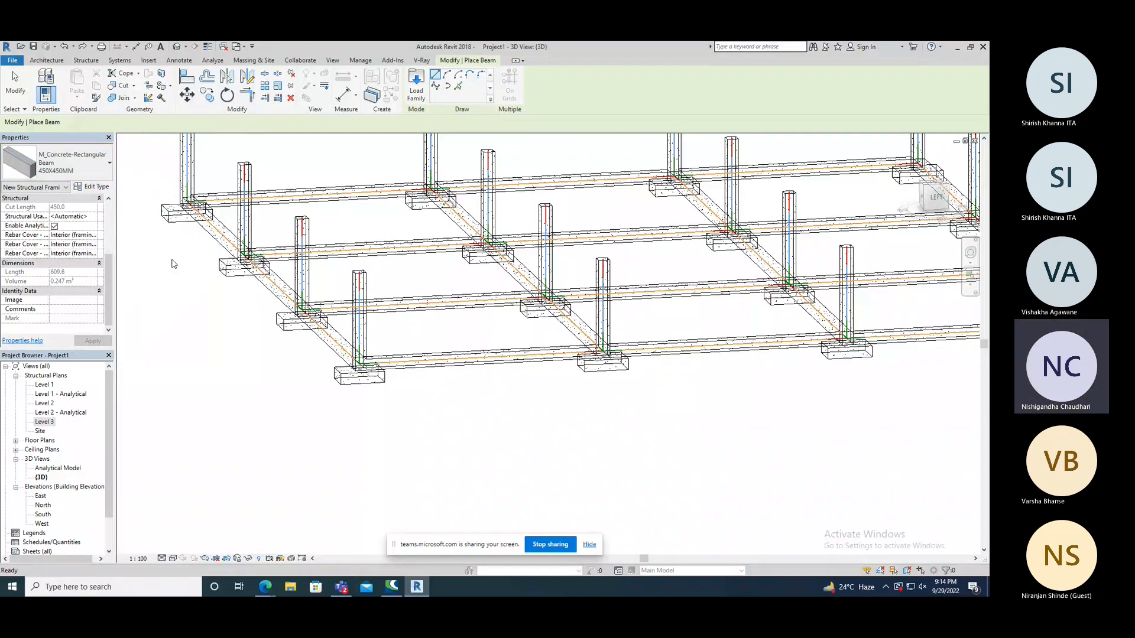
pyautogui.press('Escape')
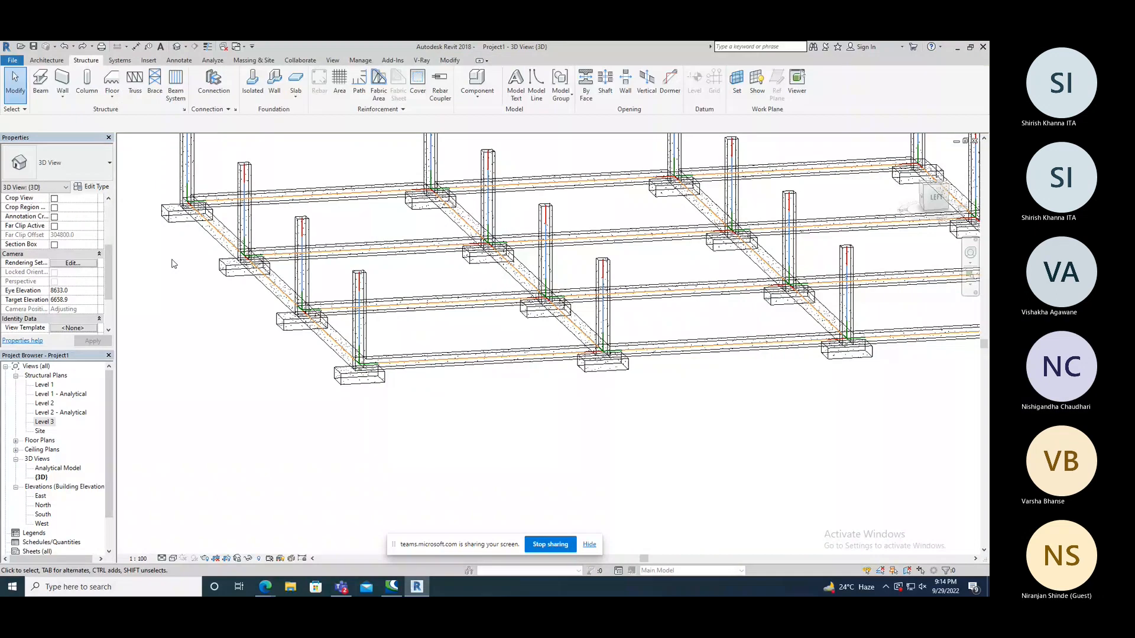
# Open the East elevation, select the whole model and filter the selection to only Structural Framing (Girder) and Structural Framing (Other).
pyautogui.scroll(-3, 252, 342)
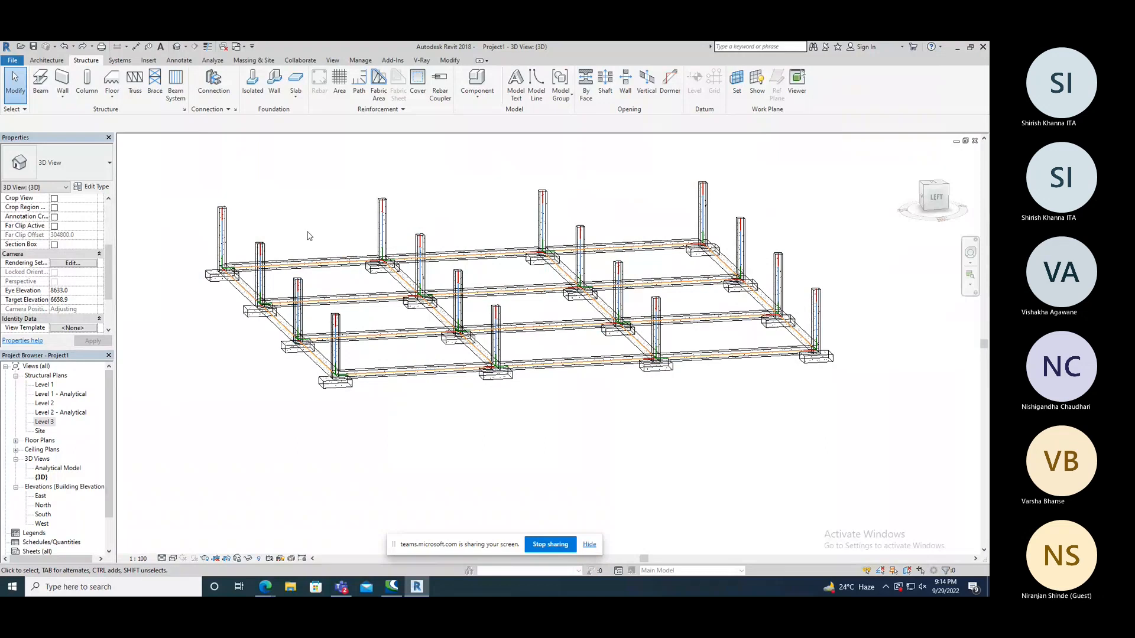
pyautogui.doubleClick(41, 497)
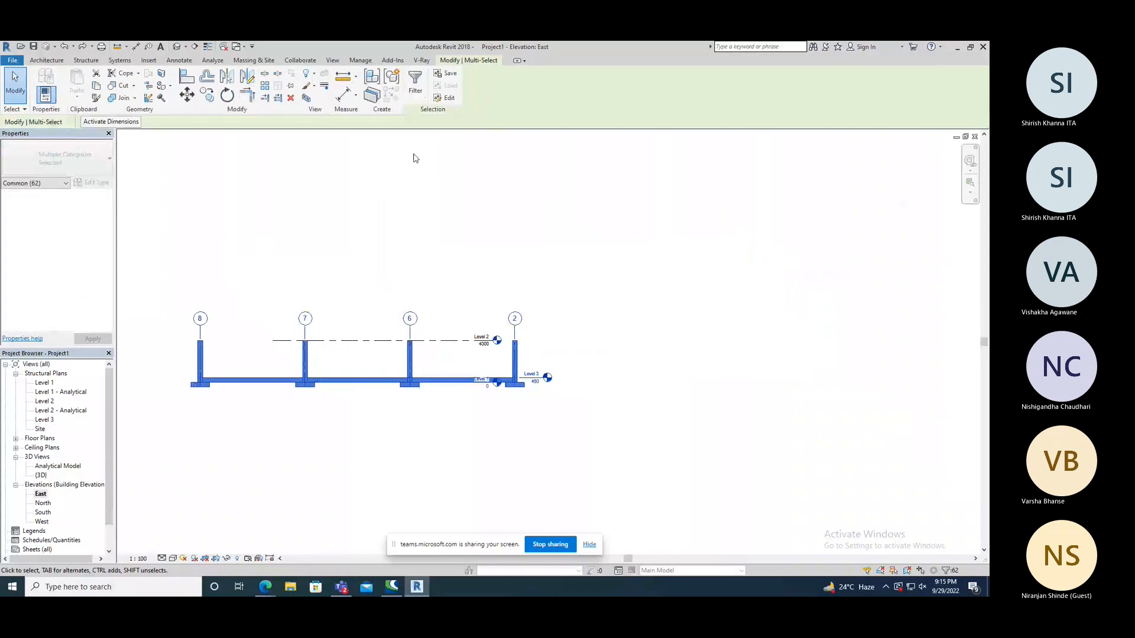
pyautogui.click(415, 83)
pyautogui.click(454, 228)
pyautogui.click(453, 236)
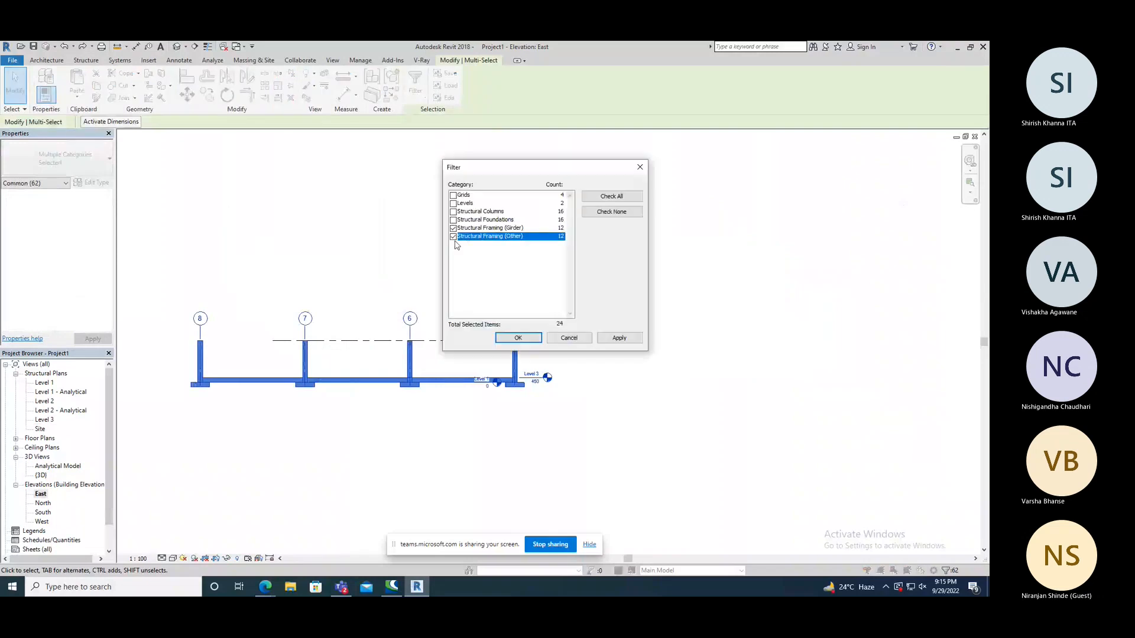
pyautogui.click(519, 338)
# Copy the selected beams straight up from Level 3 to Level 2 with Constrain off and Multiple on, then end the copying.
pyautogui.click(212, 100)
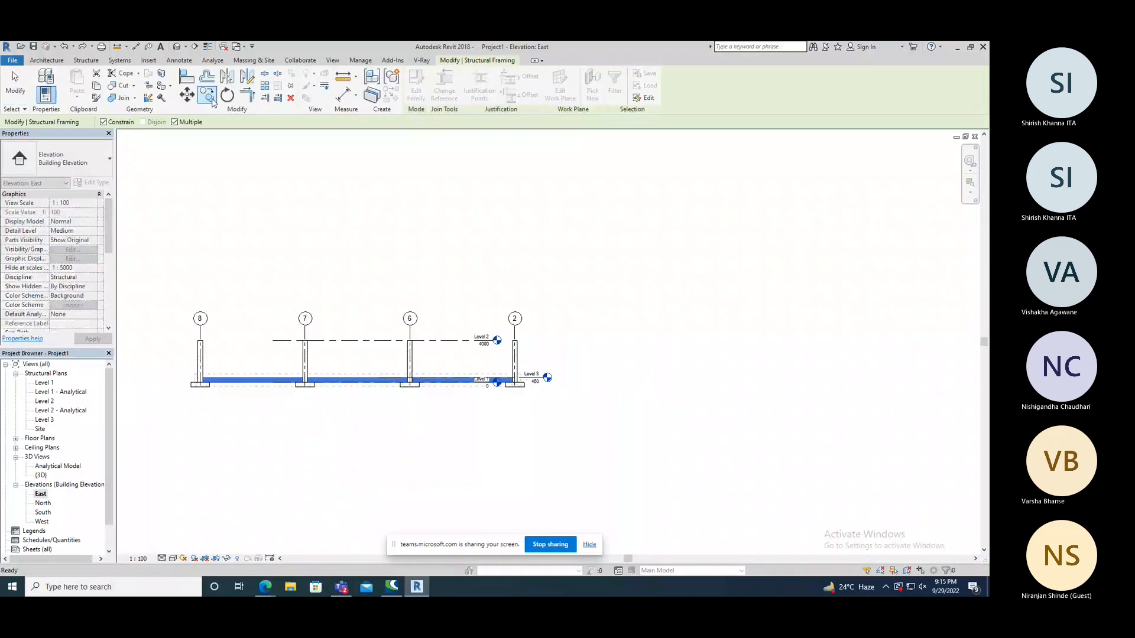
pyautogui.click(104, 123)
pyautogui.scroll(-3, 568, 396)
pyautogui.scroll(2, 511, 378)
pyautogui.scroll(3, 310, 392)
pyautogui.scroll(4, 641, 393)
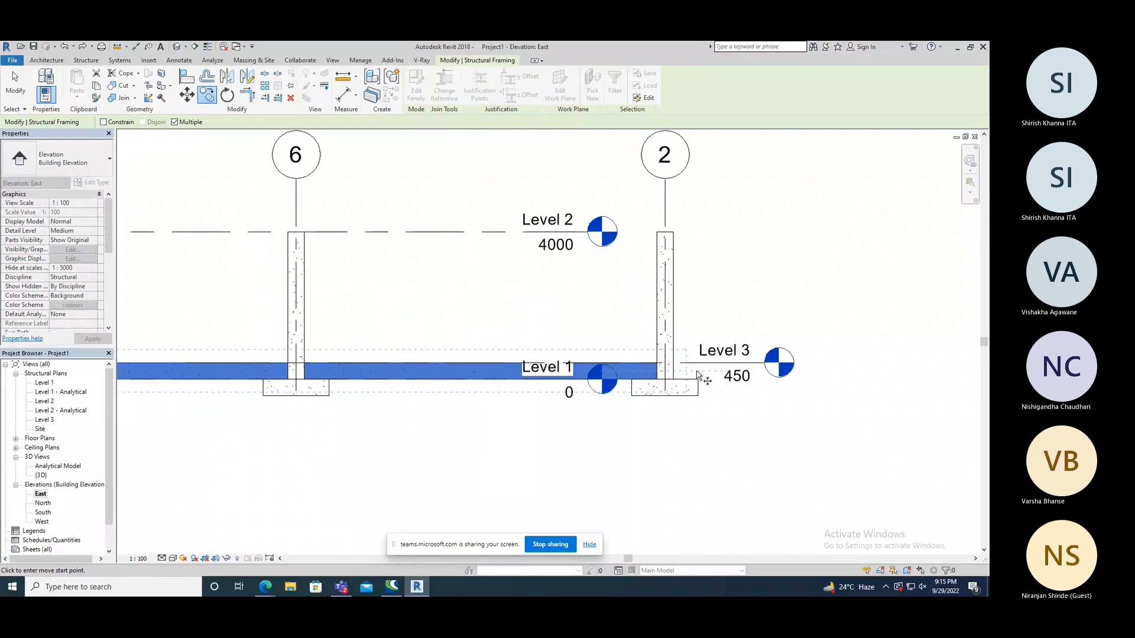
pyautogui.click(696, 363)
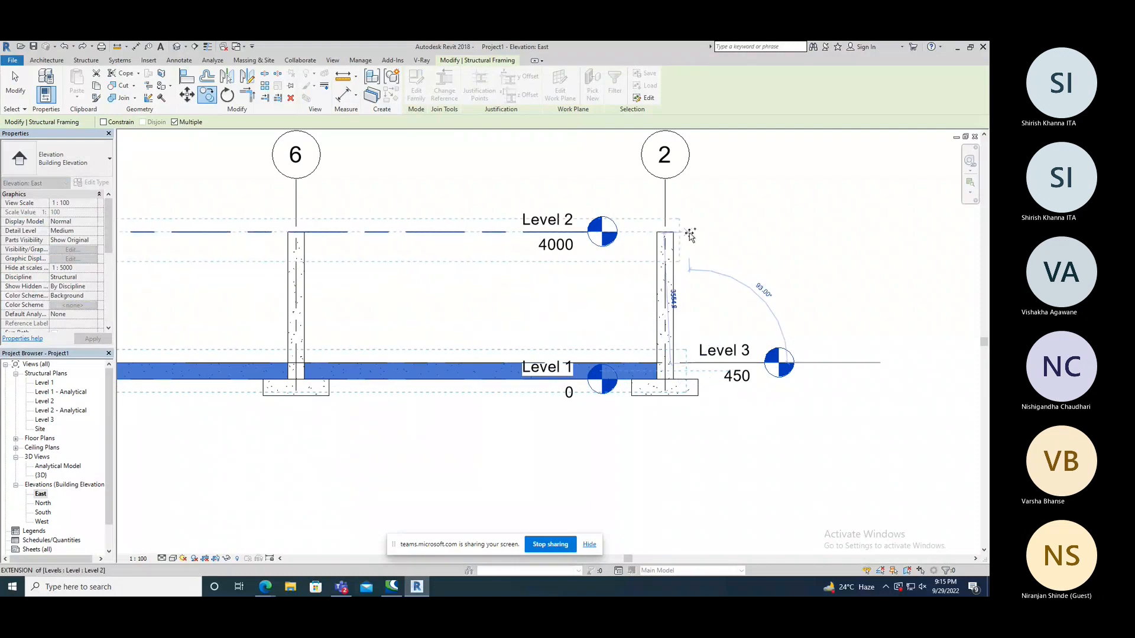
pyautogui.click(696, 233)
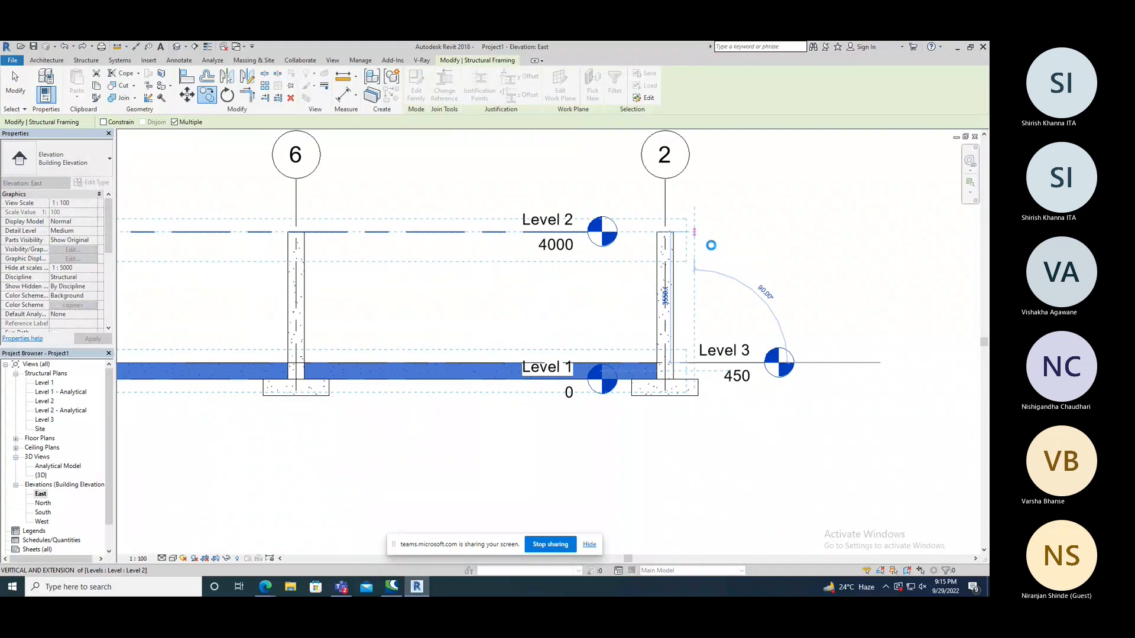
pyautogui.click(748, 248)
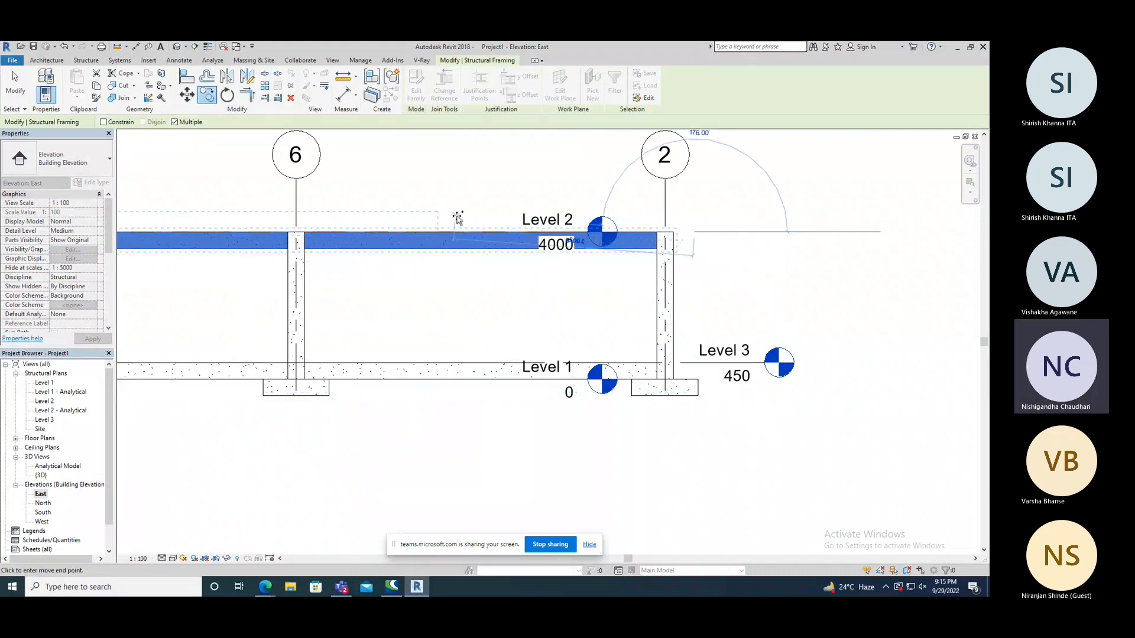
pyautogui.rightClick(387, 183)
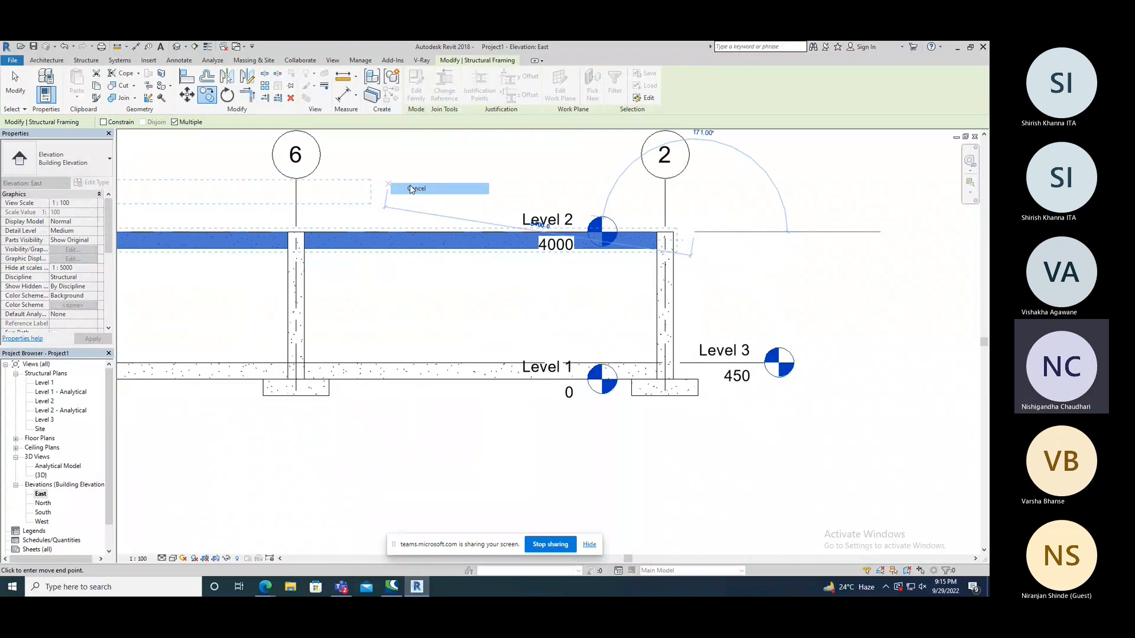
# End the copy command, open the 3D view and examine the beams copied to Level 2 from several angles and zoom levels.
pyautogui.rightClick(387, 168)
pyautogui.click(399, 177)
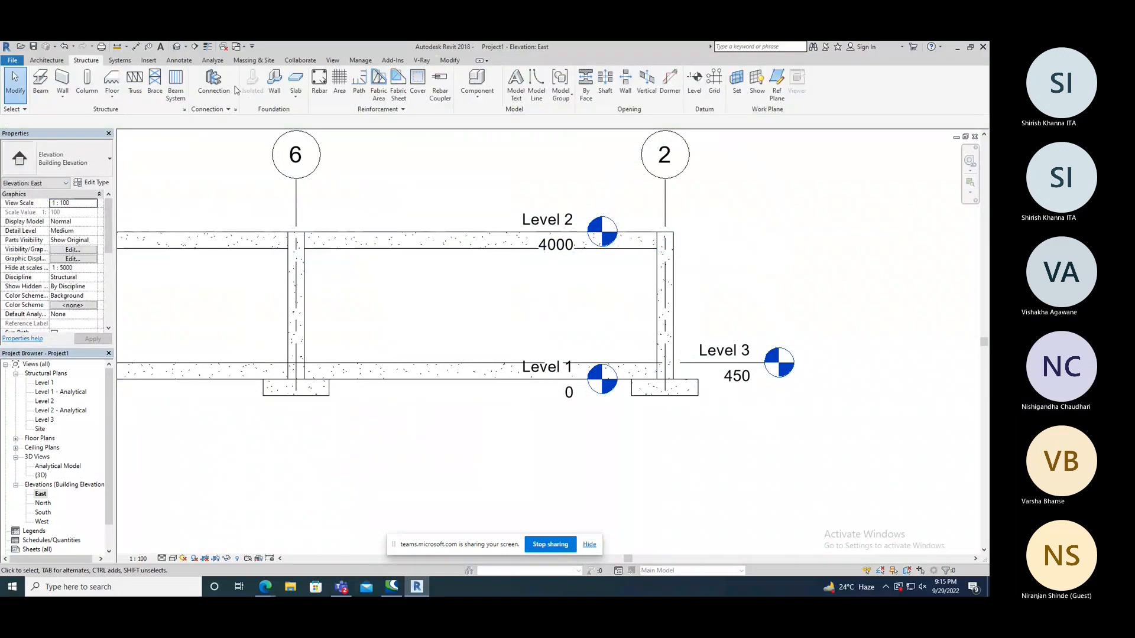
pyautogui.click(176, 47)
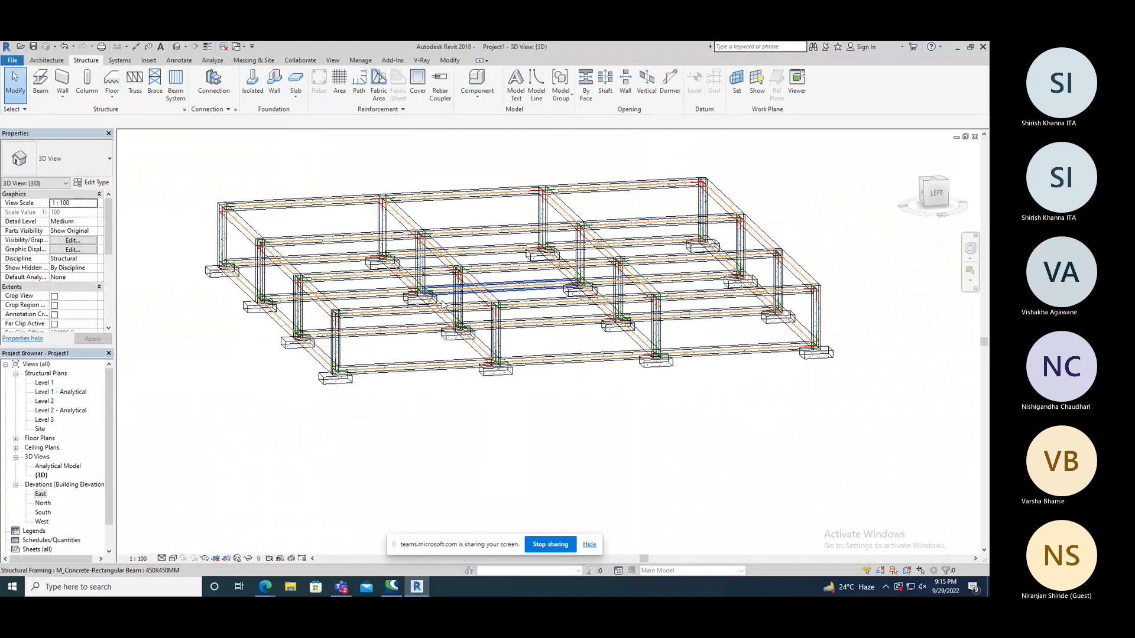
pyautogui.keyDown('shift'); pyautogui.moveTo(443, 305); pyautogui.dragTo(446, 307, button='middle'); pyautogui.keyUp('shift')
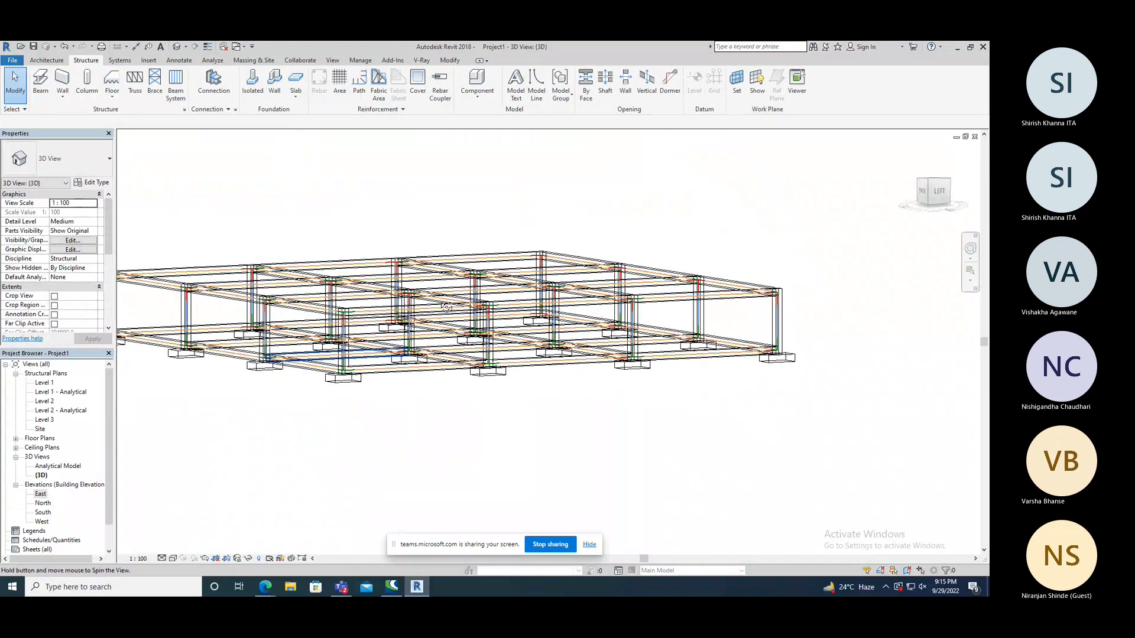
pyautogui.keyDown('shift'); pyautogui.moveTo(446, 307); pyautogui.dragTo(412, 292, button='middle'); pyautogui.keyUp('shift')
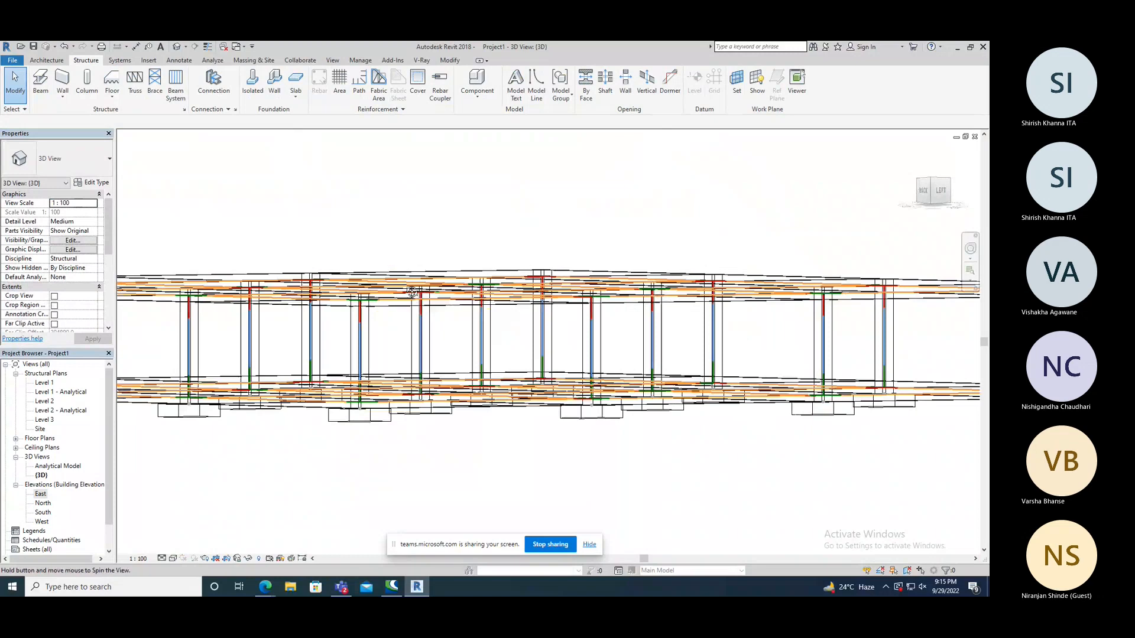
pyautogui.keyDown('shift'); pyautogui.moveTo(412, 292); pyautogui.dragTo(411, 349, button='middle'); pyautogui.keyUp('shift')
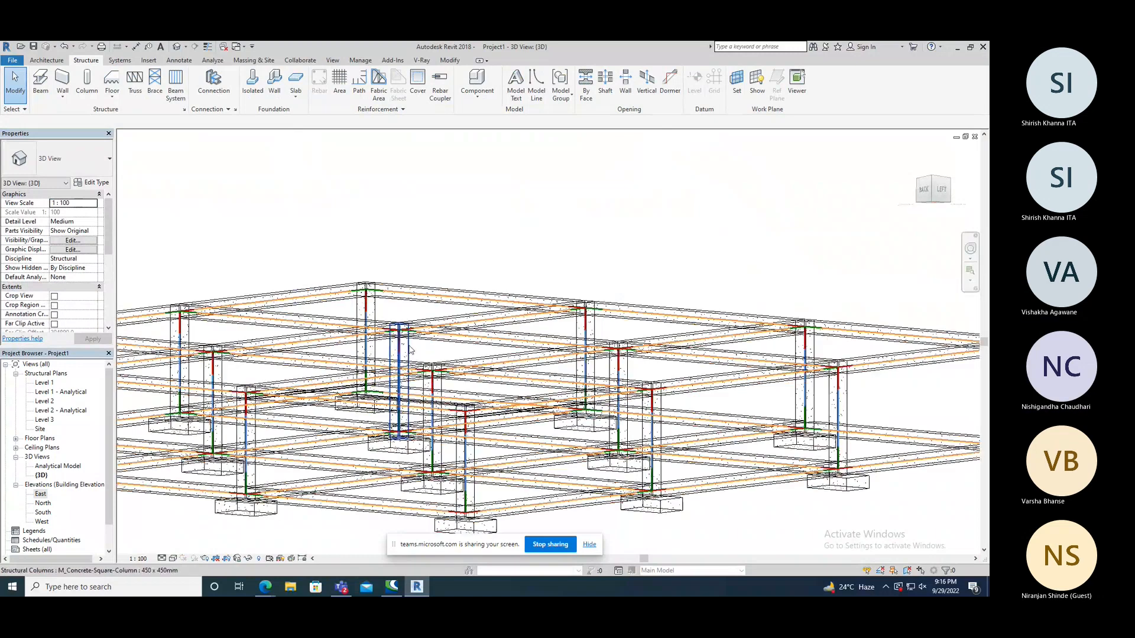
pyautogui.scroll(2, 411, 350)
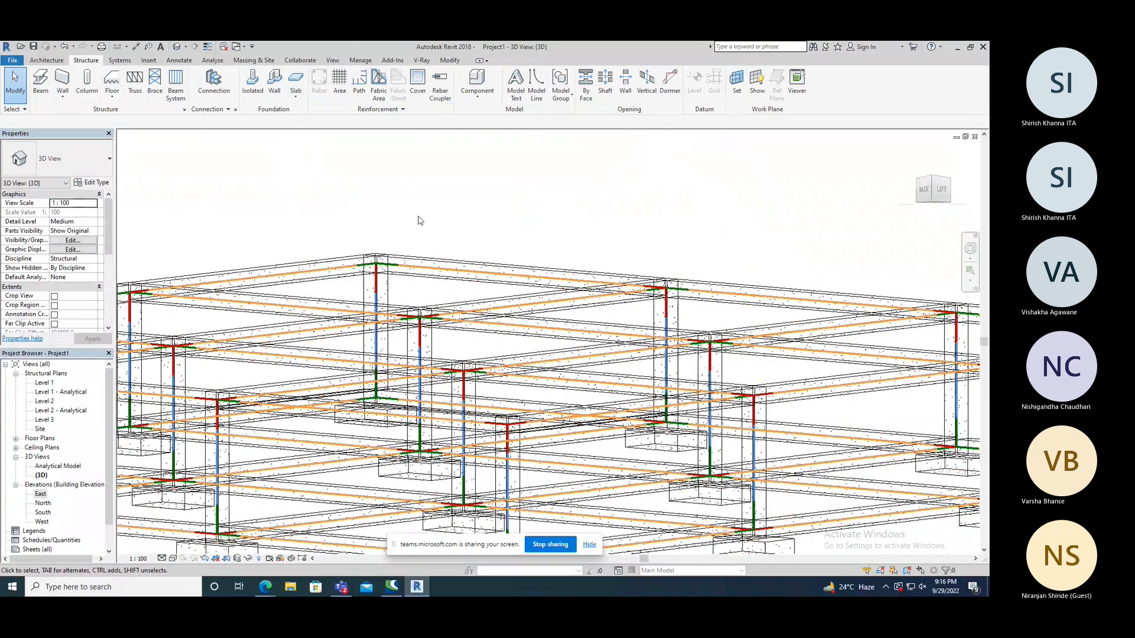
pyautogui.scroll(-4, 418, 221)
pyautogui.keyDown('shift'); pyautogui.moveTo(418, 220); pyautogui.dragTo(633, 199, button='middle'); pyautogui.keyUp('shift')
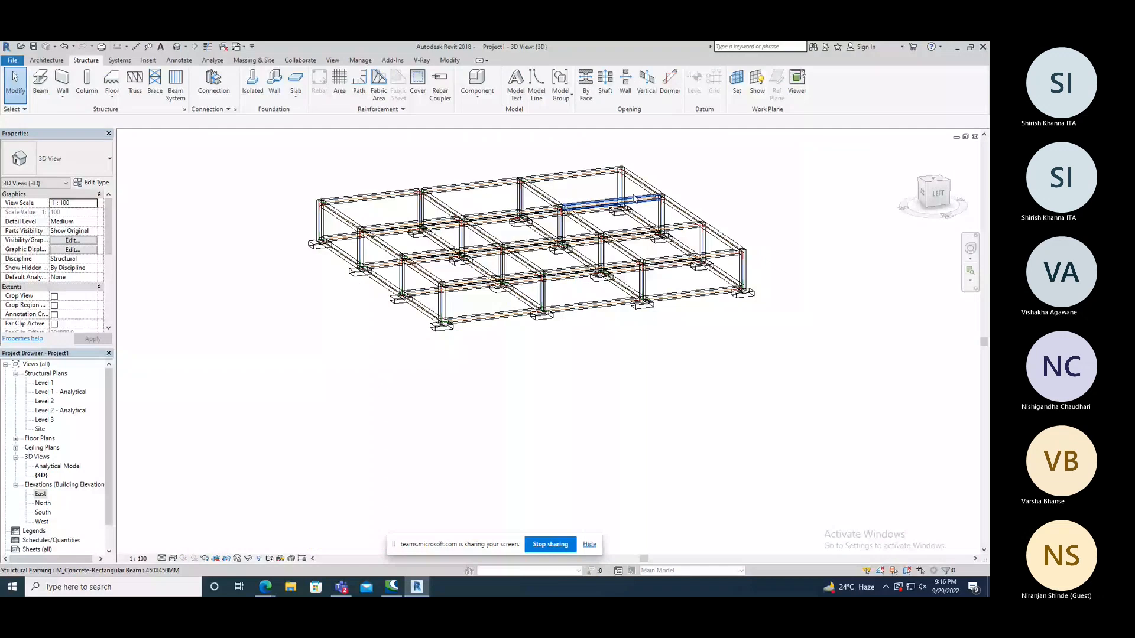
pyautogui.keyDown('shift'); pyautogui.moveTo(634, 199); pyautogui.dragTo(578, 341, button='middle'); pyautogui.keyUp('shift')
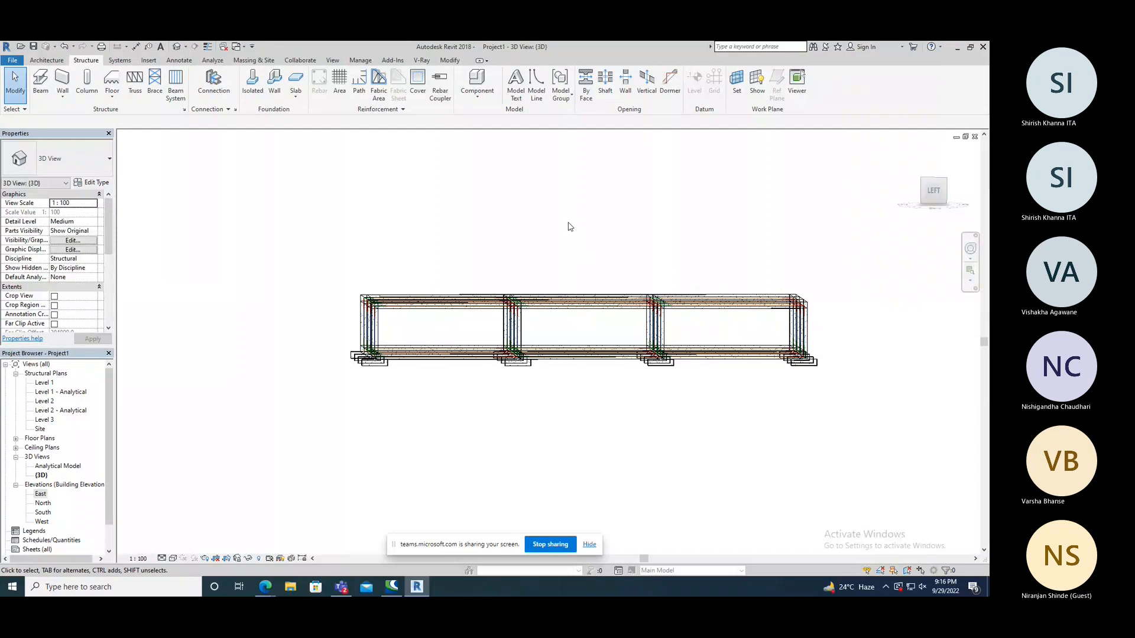
# Delete the Level 2 beams along grids 1, 3, 4 and 5 in all three bays, keeping the perpendicular ones.
pyautogui.moveTo(573, 229)
pyautogui.keyDown('shift'); pyautogui.mouseDown(button='middle')
pyautogui.moveTo(585, 273)
pyautogui.moveTo(573, 233)
pyautogui.mouseUp(button='middle'); pyautogui.keyUp('shift')
pyautogui.moveTo(481, 270); pyautogui.dragTo(461, 319)
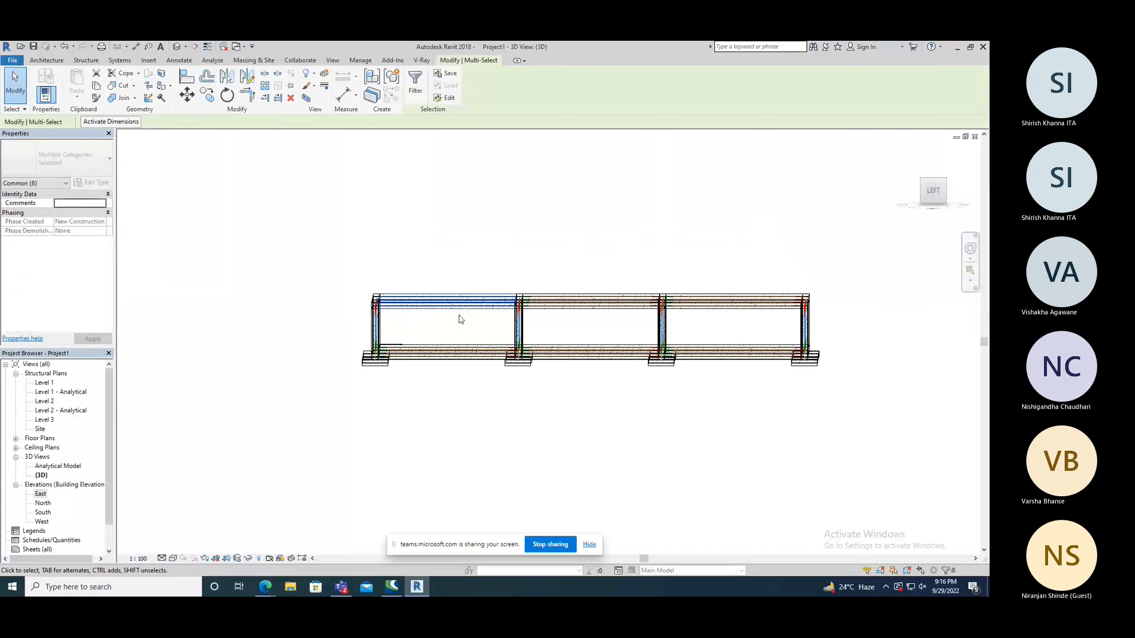
pyautogui.press('Delete')
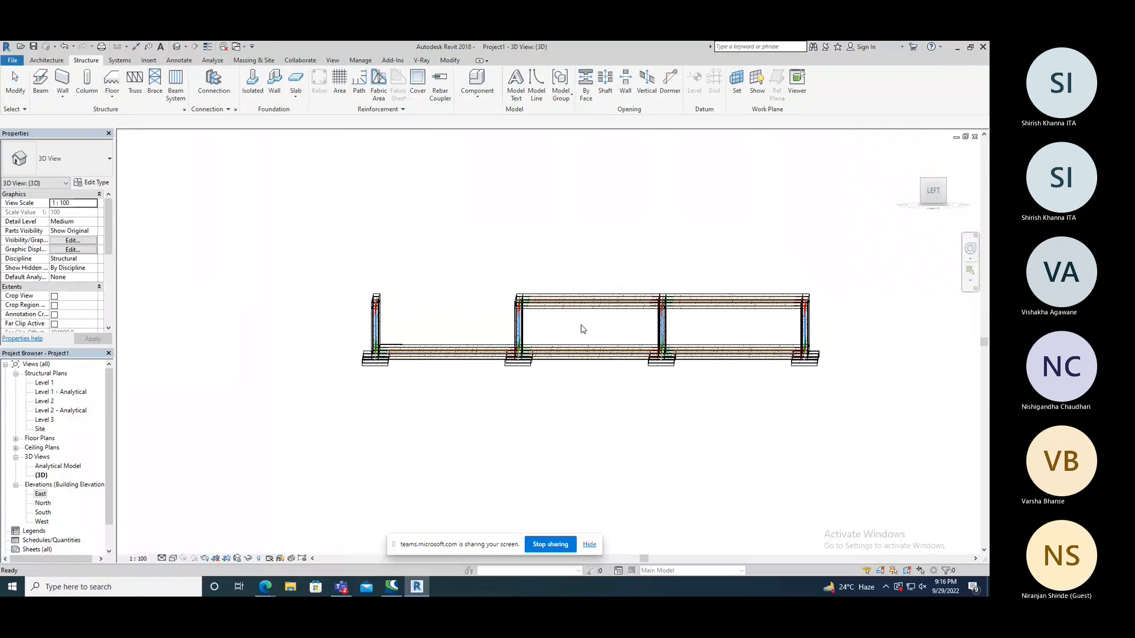
pyautogui.press('d')
pyautogui.press('e')
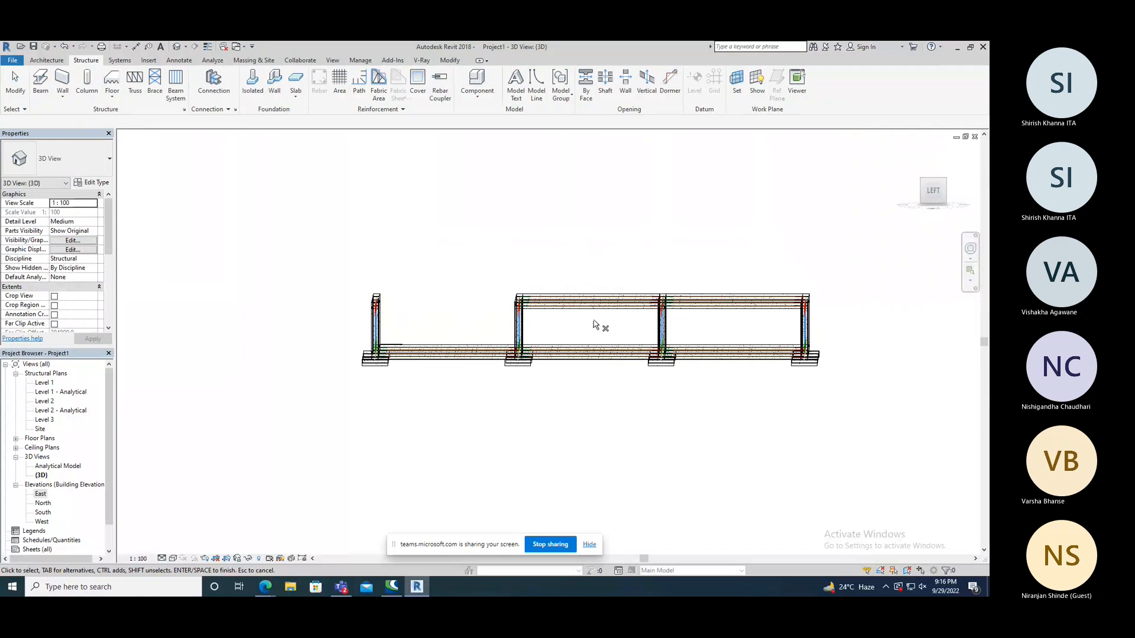
pyautogui.click(564, 276)
pyautogui.moveTo(747, 323); pyautogui.dragTo(717, 276)
pyautogui.press('Delete')
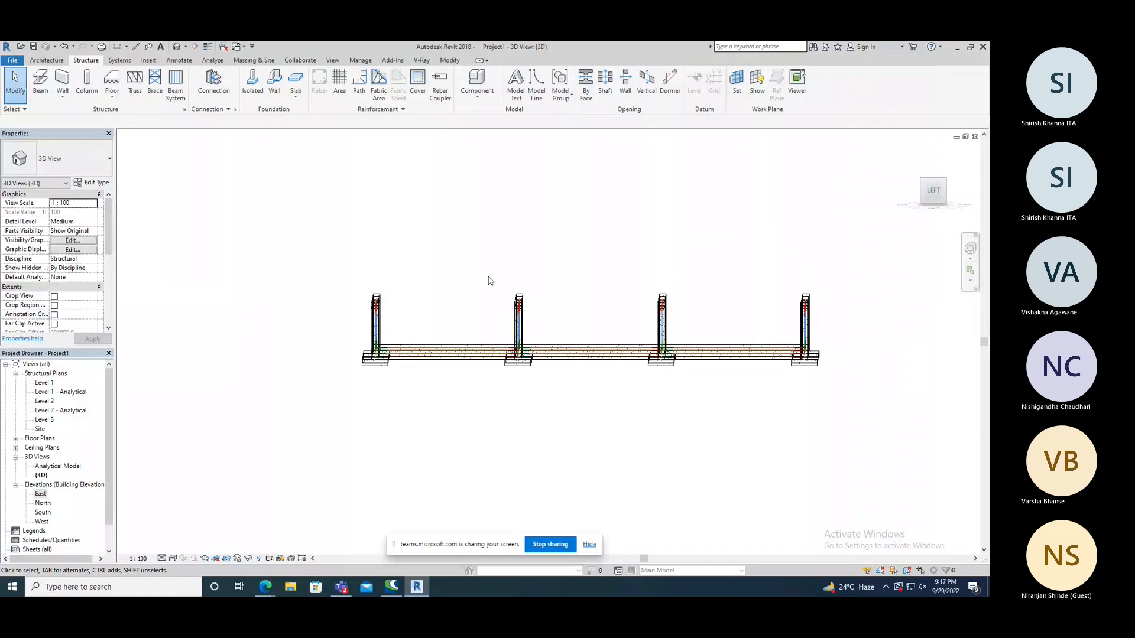
pyautogui.keyDown('shift'); pyautogui.moveTo(488, 280); pyautogui.dragTo(440, 313, button='middle'); pyautogui.keyUp('shift')
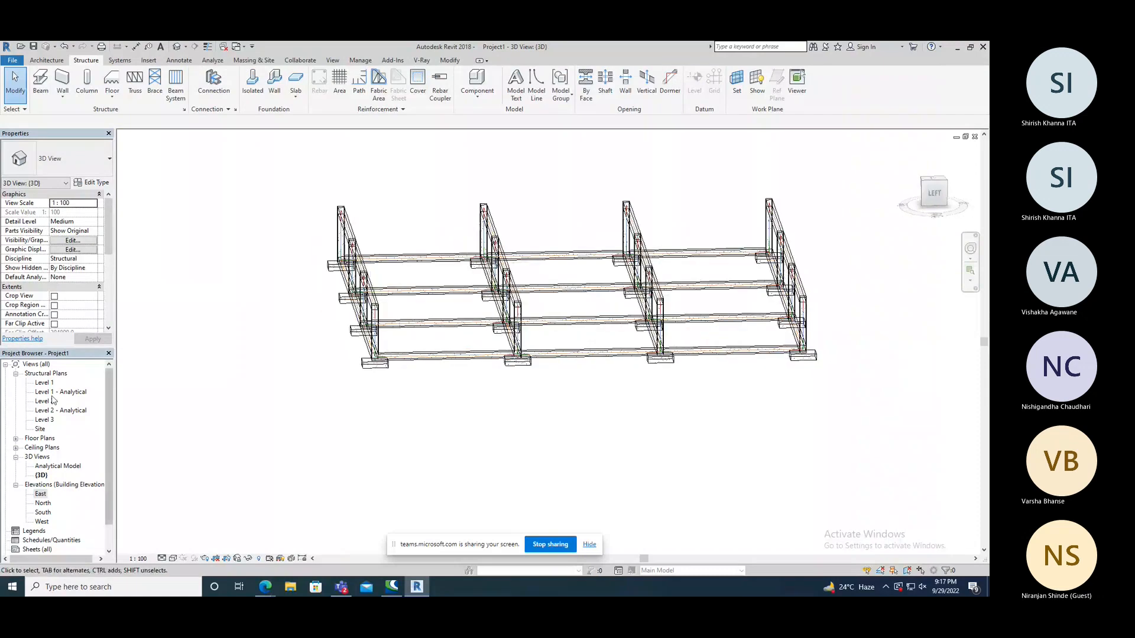
# Open the Level 2 structural plan and draw a horizontal grid line midway between grids 6 and 7, 5000 mm from grid 7.
pyautogui.doubleClick(52, 401)
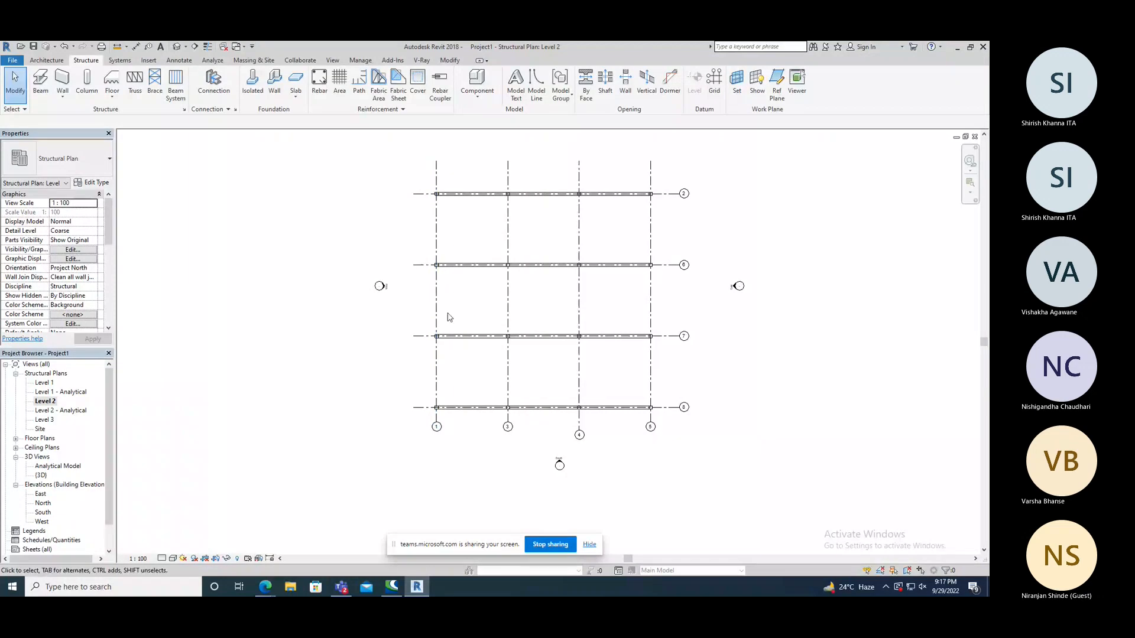
pyautogui.click(714, 83)
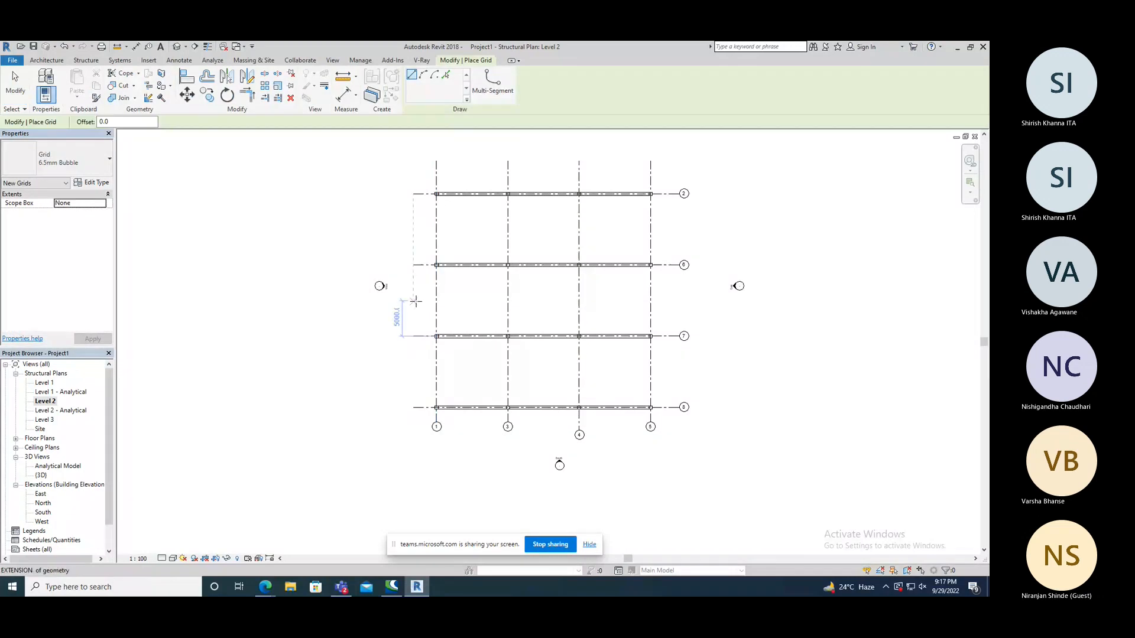
pyautogui.click(389, 300)
pyautogui.click(693, 300)
pyautogui.rightClick(371, 244)
pyautogui.click(390, 251)
pyautogui.press('Escape')
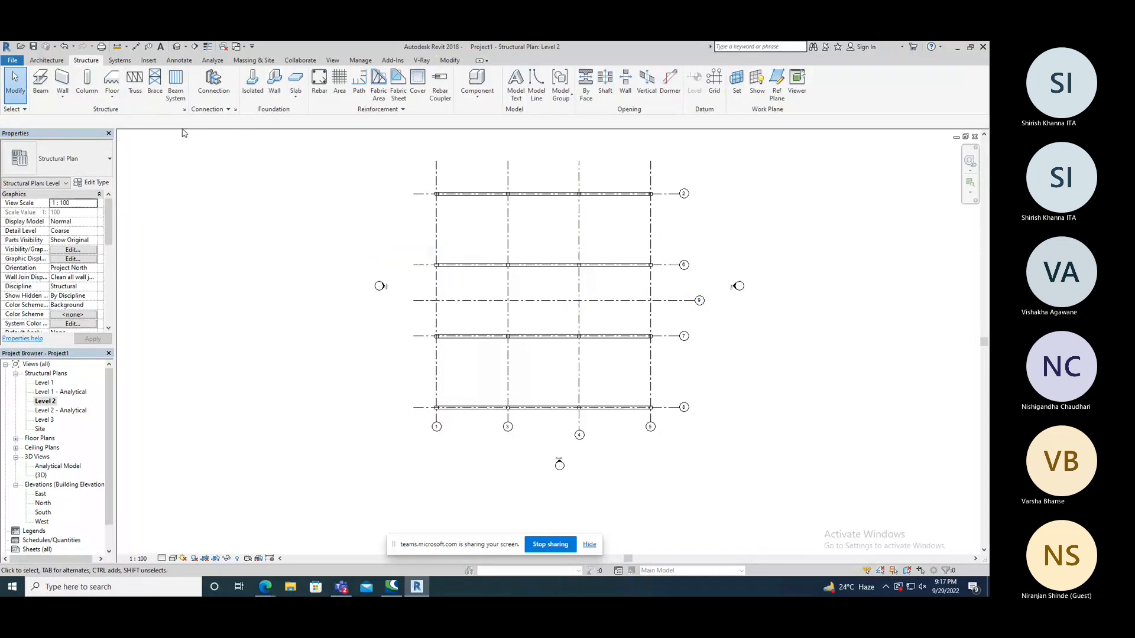
# Place a 450X450MM concrete beam on Level 2 along grid 1 from the column at grid 2 to grid 9.
pyautogui.click(63, 86)
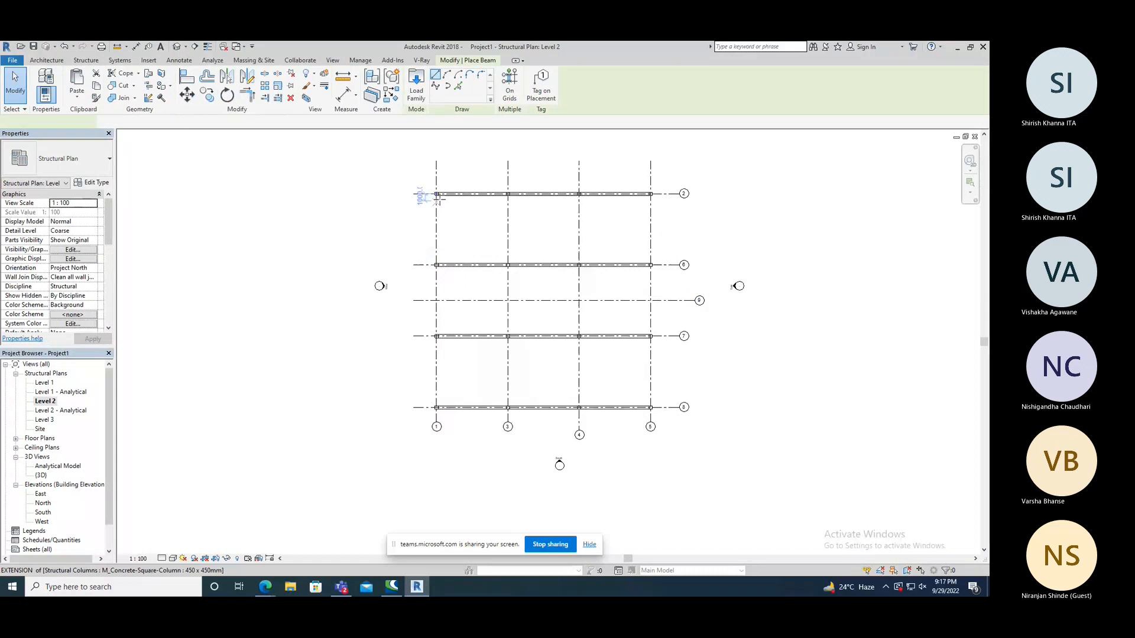
pyautogui.scroll(5, 437, 200)
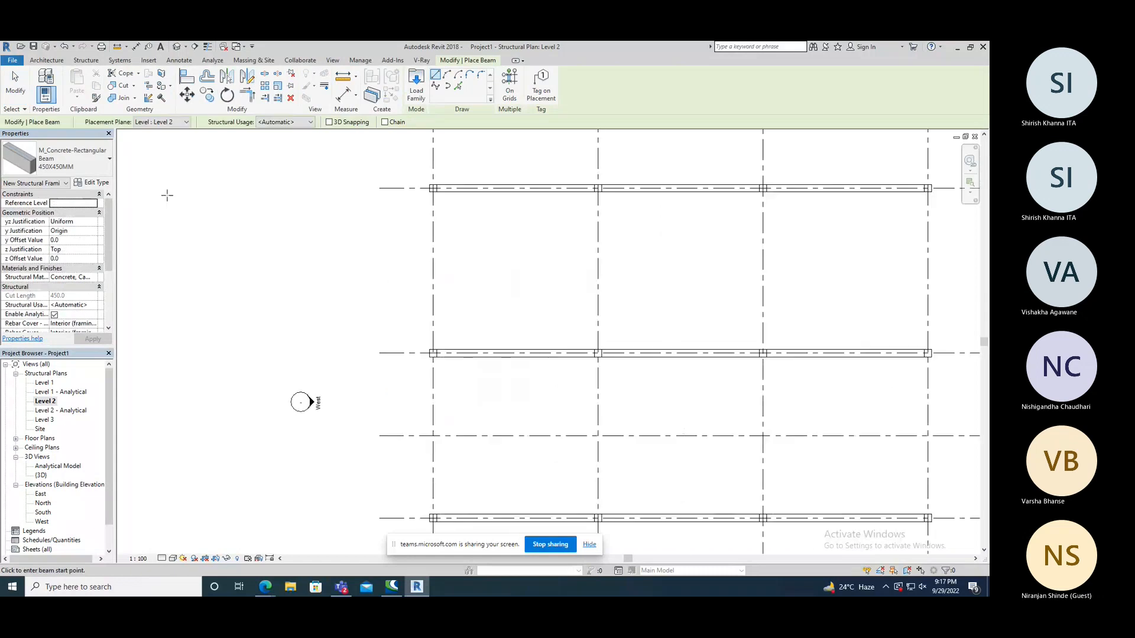
pyautogui.click(434, 200)
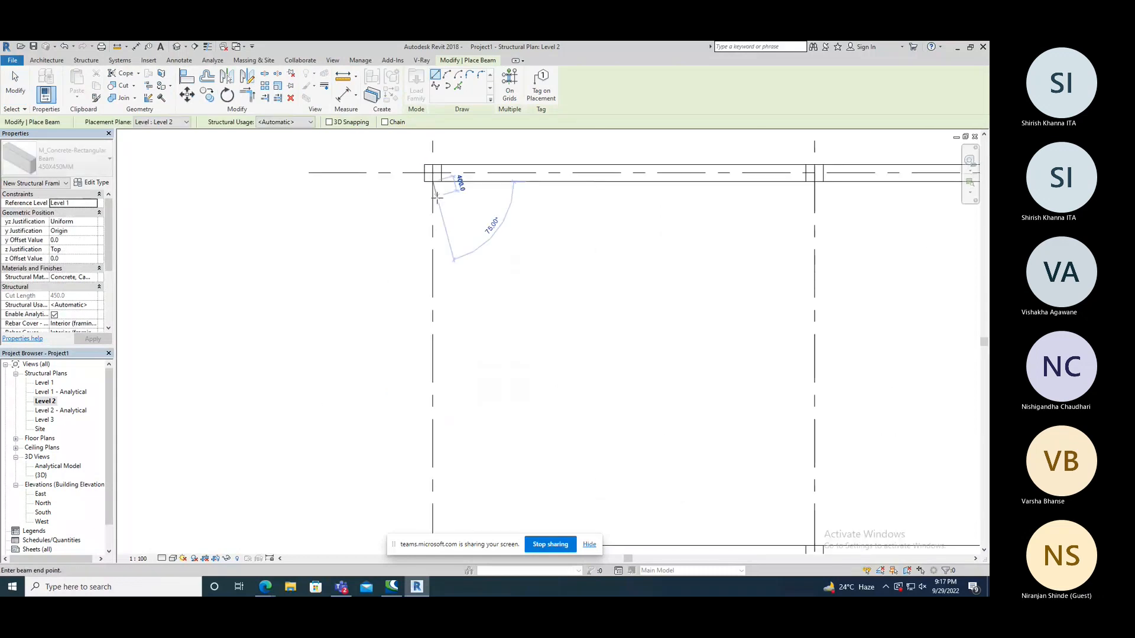
pyautogui.scroll(-4, 437, 198)
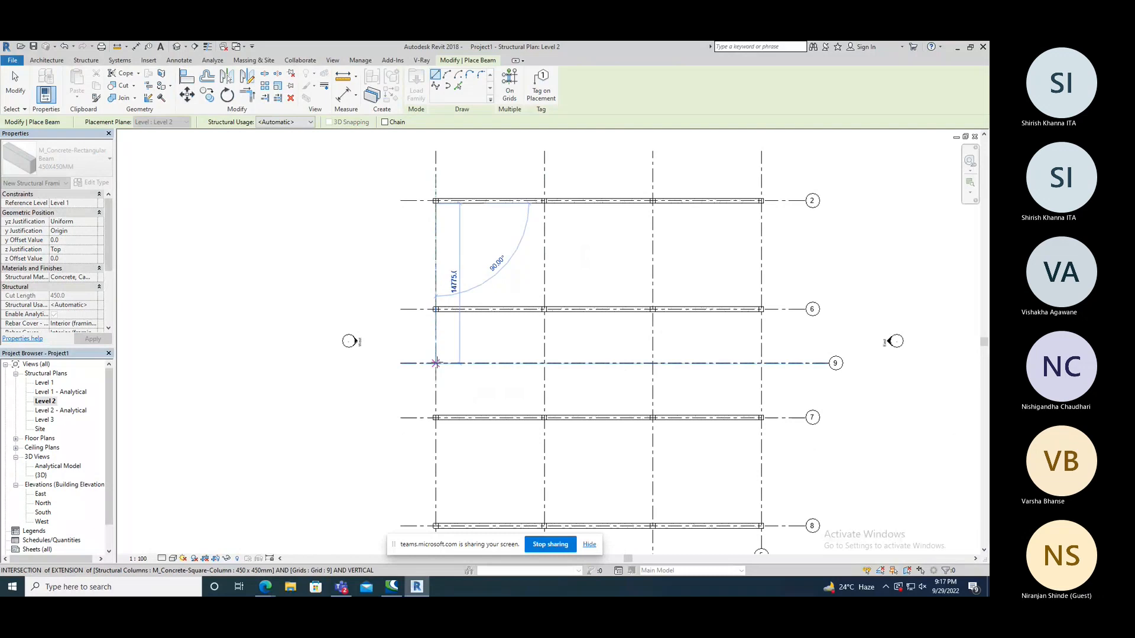
pyautogui.click(435, 363)
# Place a second 450X450MM beam along grid 1 from grid 9 to the column at grid 8.
pyautogui.scroll(3, 439, 369)
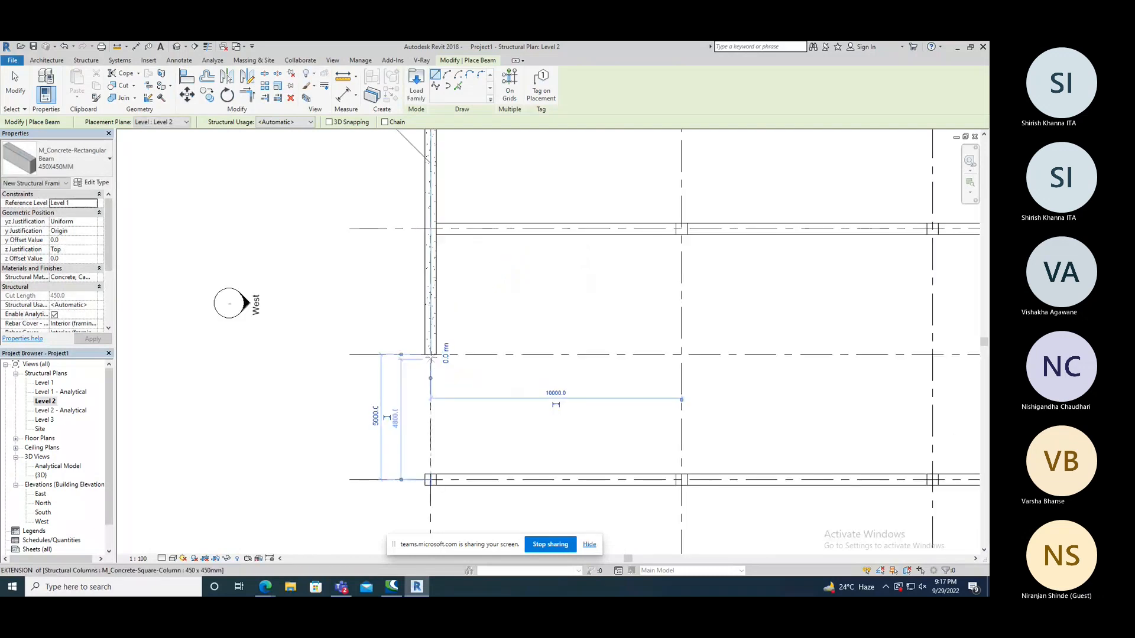
pyautogui.click(430, 355)
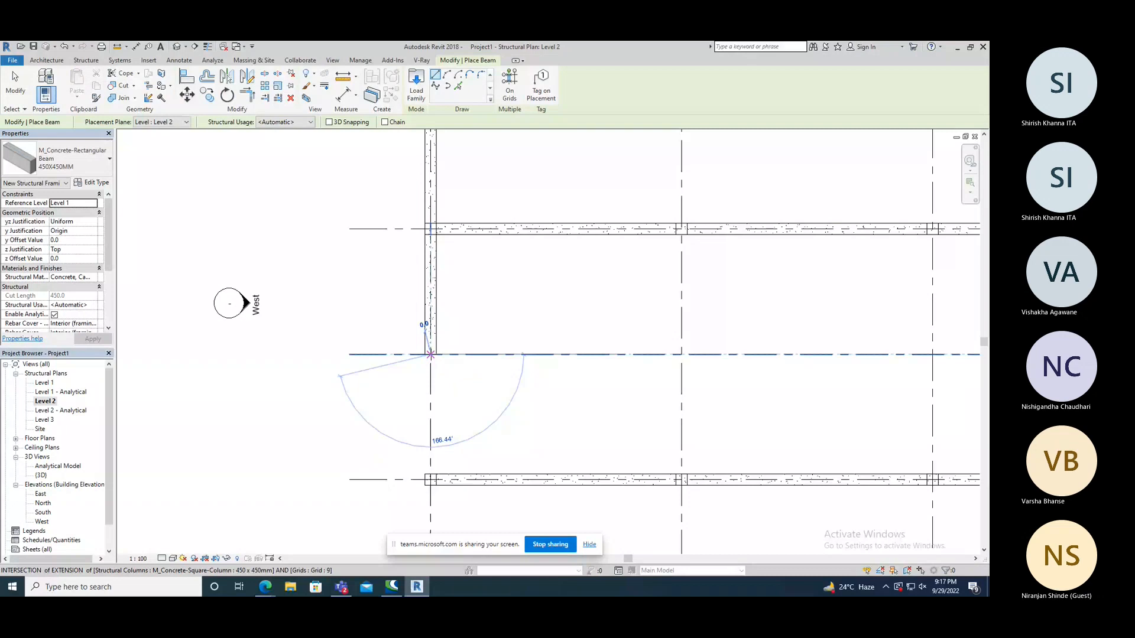
pyautogui.scroll(-5, 431, 355)
pyautogui.scroll(4, 425, 429)
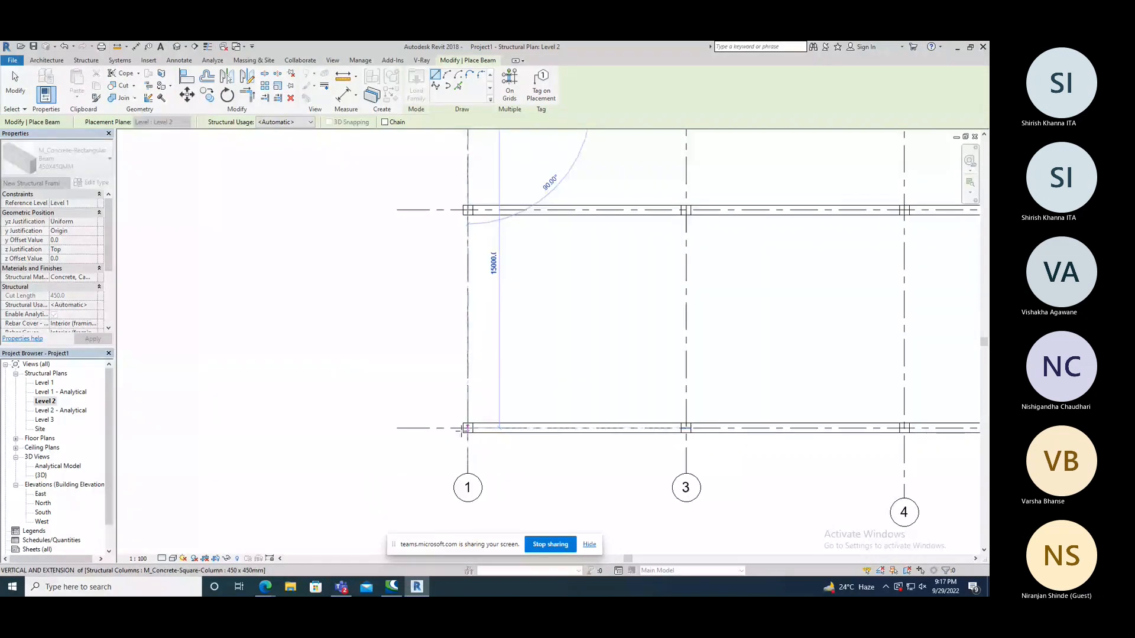
pyautogui.scroll(2, 462, 430)
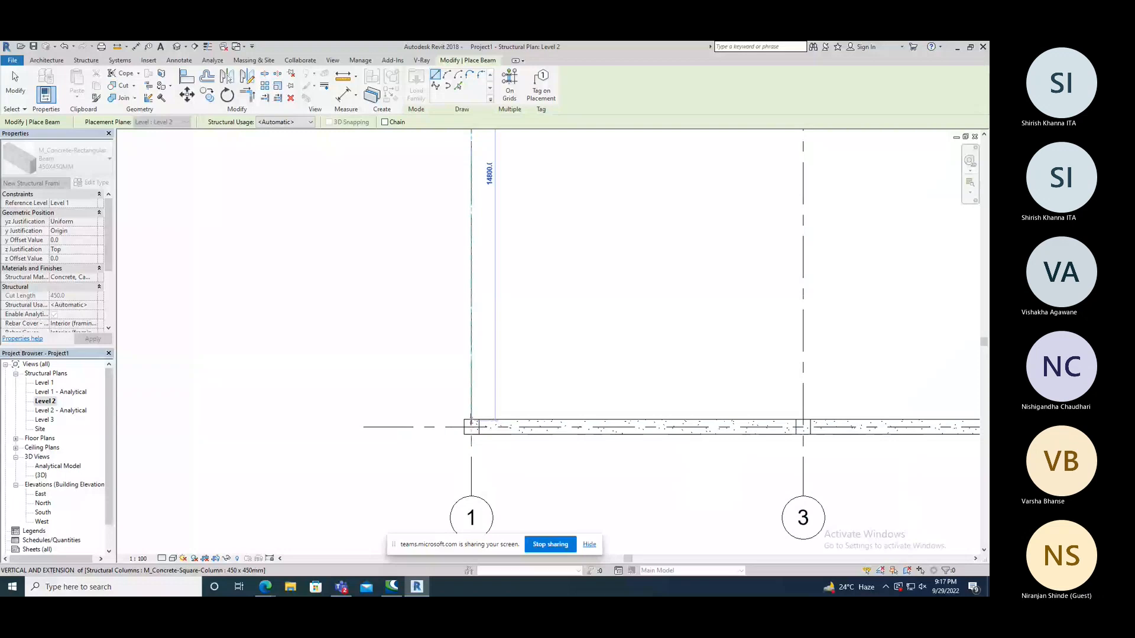
pyautogui.click(471, 422)
pyautogui.scroll(-5, 423, 379)
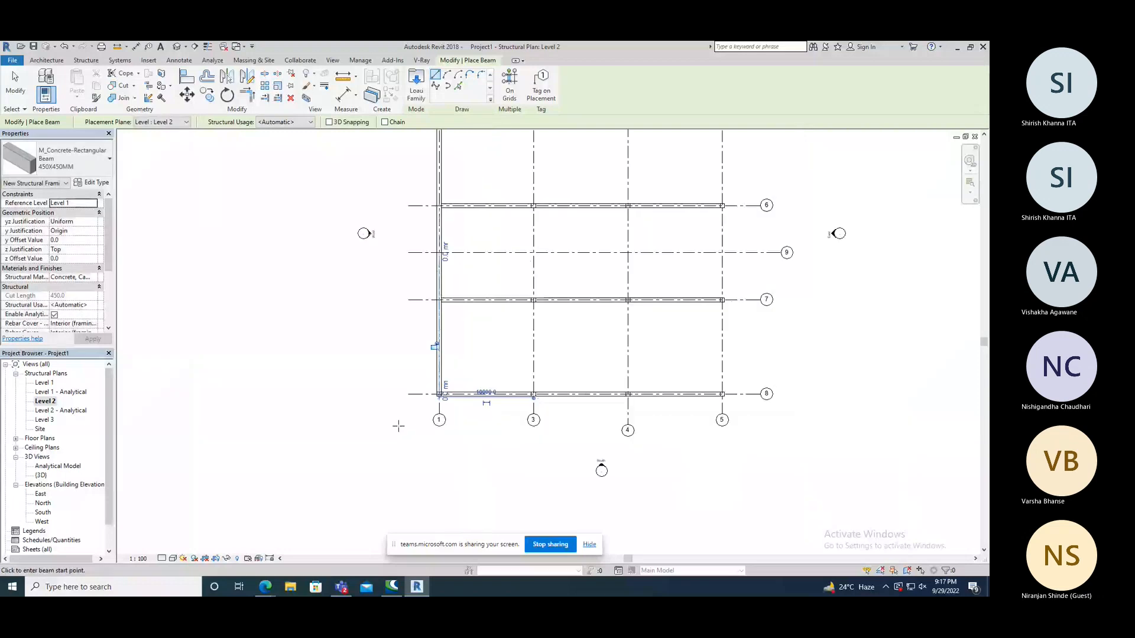
pyautogui.moveTo(399, 426); pyautogui.dragTo(404, 346, button='middle')
# In the 3D view, end beam placement and raise the first grid 1 beam's midspan end to a 4000 mm level offset.
pyautogui.click(177, 47)
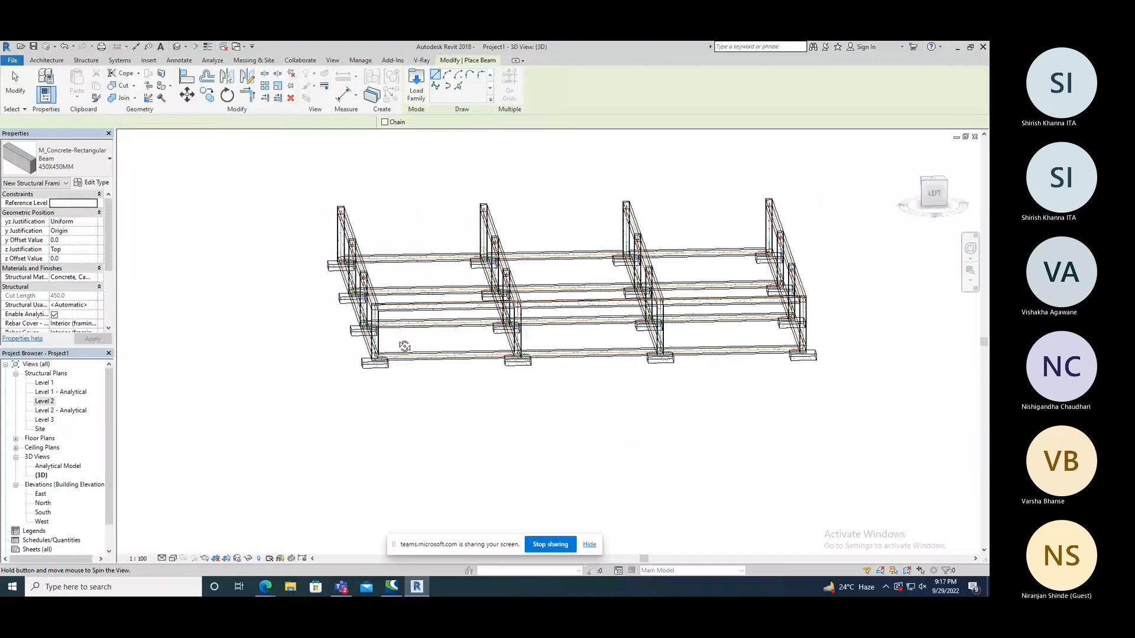
pyautogui.keyDown('shift'); pyautogui.moveTo(404, 346); pyautogui.dragTo(450, 313, button='middle'); pyautogui.keyUp('shift')
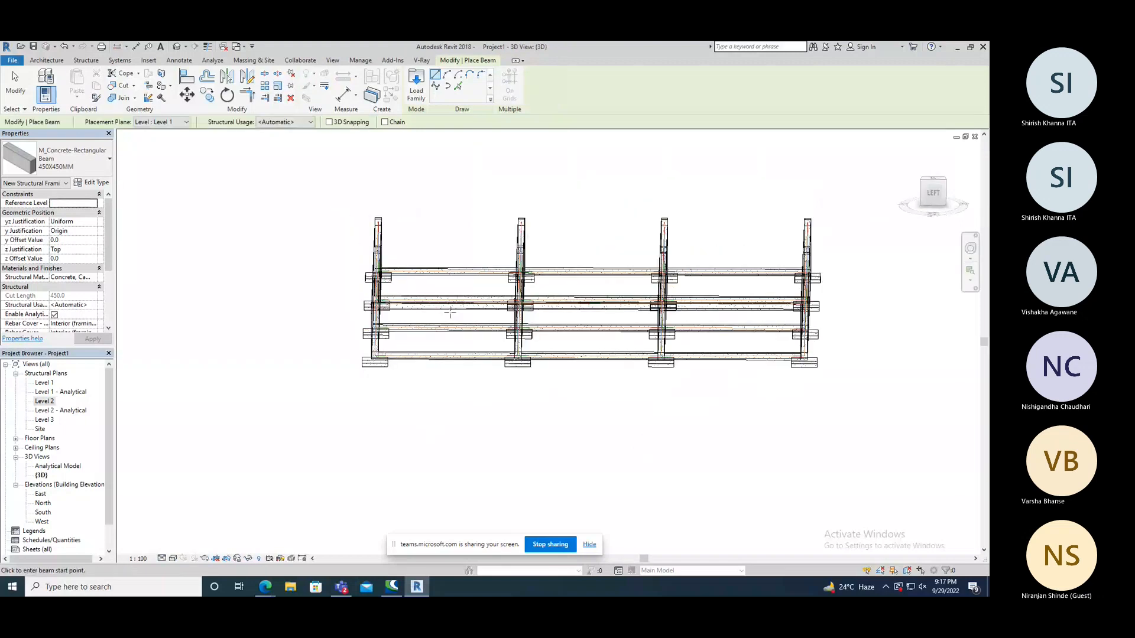
pyautogui.rightClick(245, 259)
pyautogui.click(247, 264)
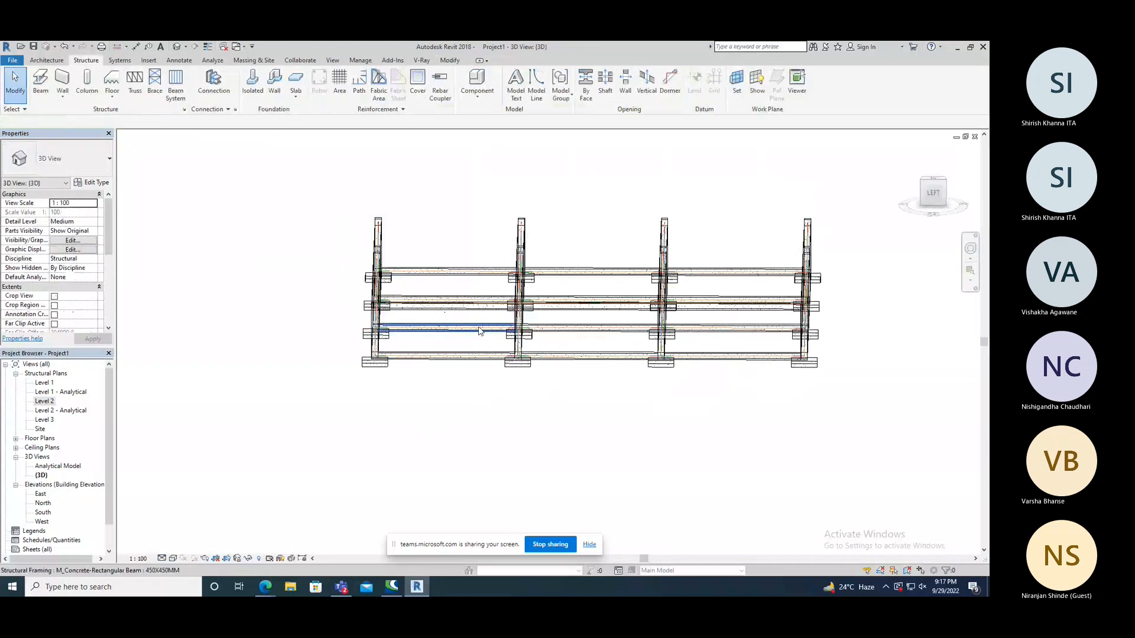
pyautogui.keyDown('shift'); pyautogui.moveTo(482, 333); pyautogui.dragTo(520, 319, button='middle'); pyautogui.keyUp('shift')
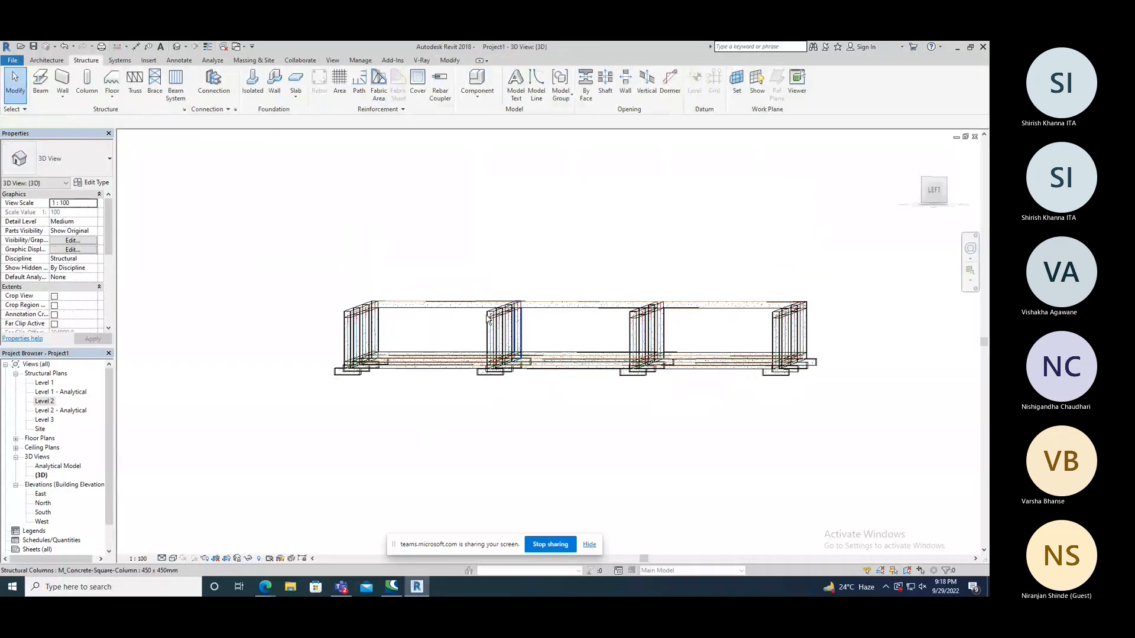
pyautogui.click(589, 300)
pyautogui.click(588, 293)
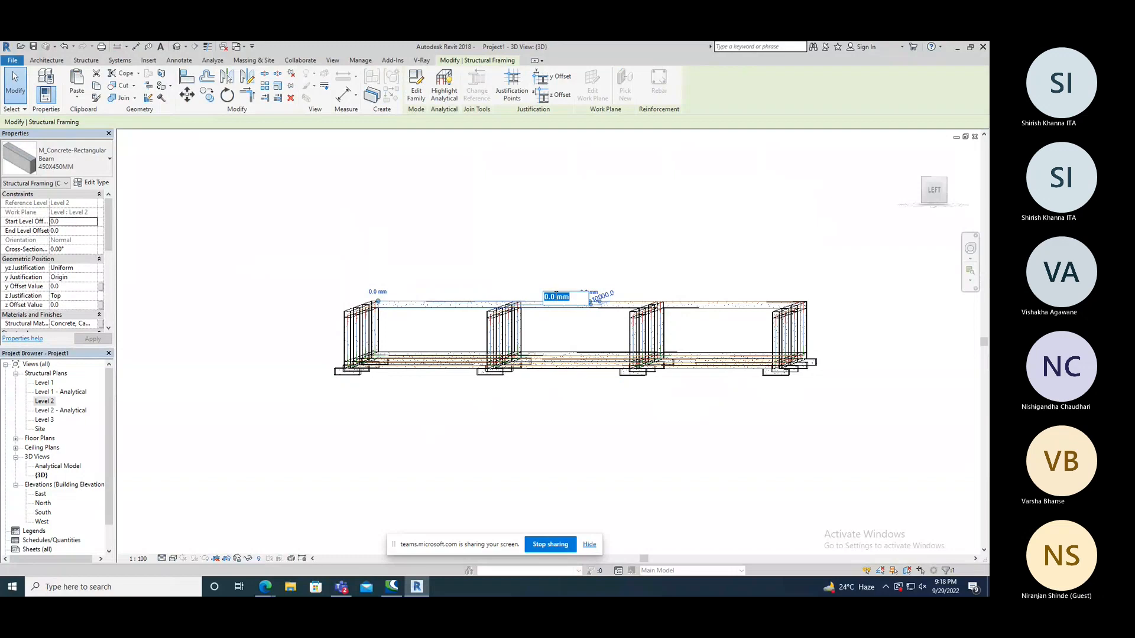
pyautogui.write('4000')
pyautogui.press('Return')
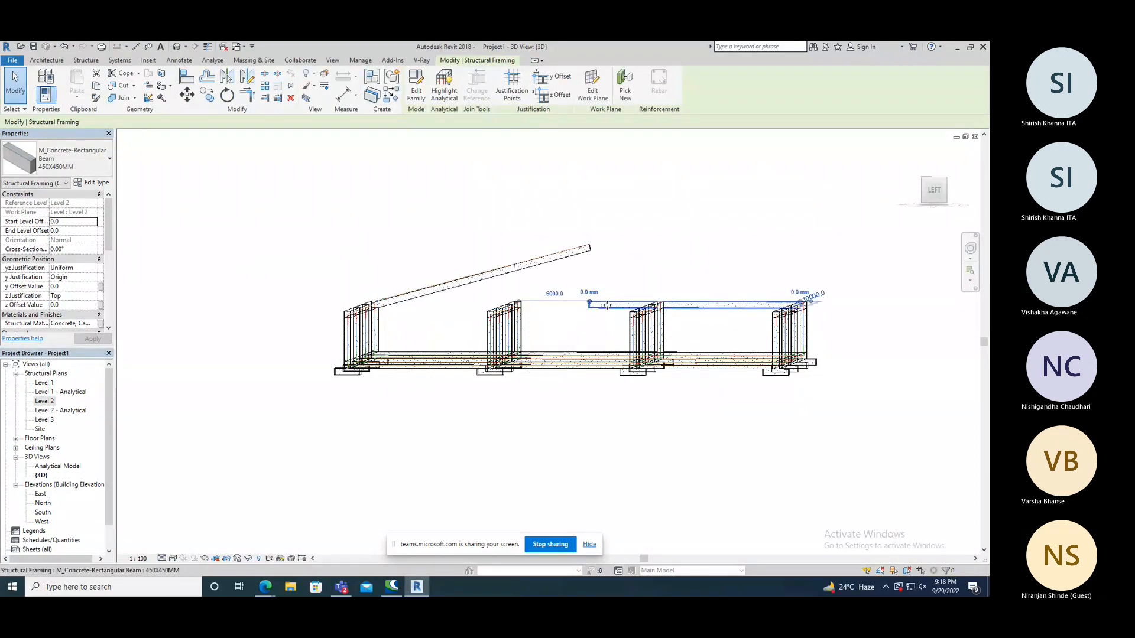
# Set the other grid 1 beam's Start Level Offset to 4000 mm at midspan to form a ridge, and clear the selection.
pyautogui.click(554, 294)
pyautogui.write('4000')
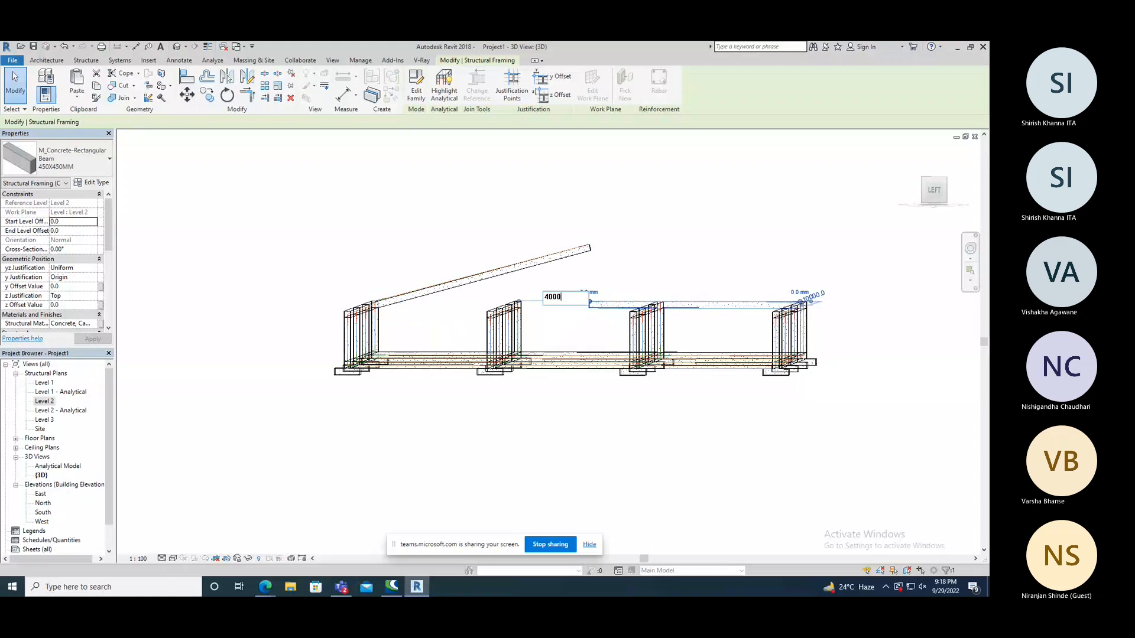
pyautogui.press('Return')
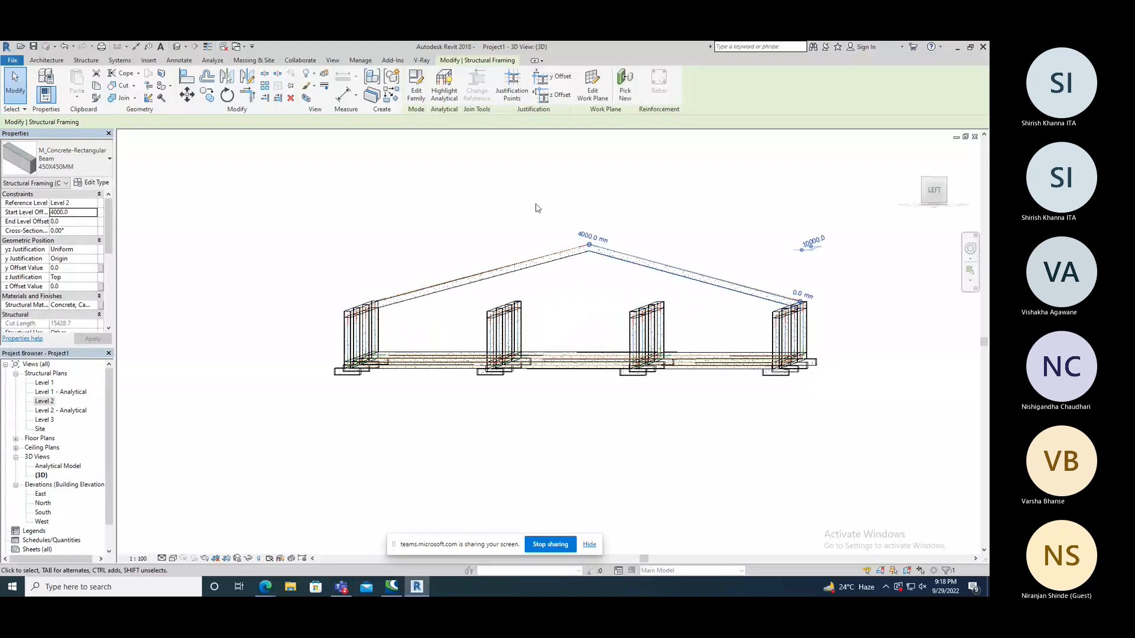
pyautogui.click(454, 228)
pyautogui.scroll(-2, 445, 229)
pyautogui.keyDown('shift'); pyautogui.moveTo(414, 227); pyautogui.dragTo(500, 260, button='middle'); pyautogui.keyUp('shift')
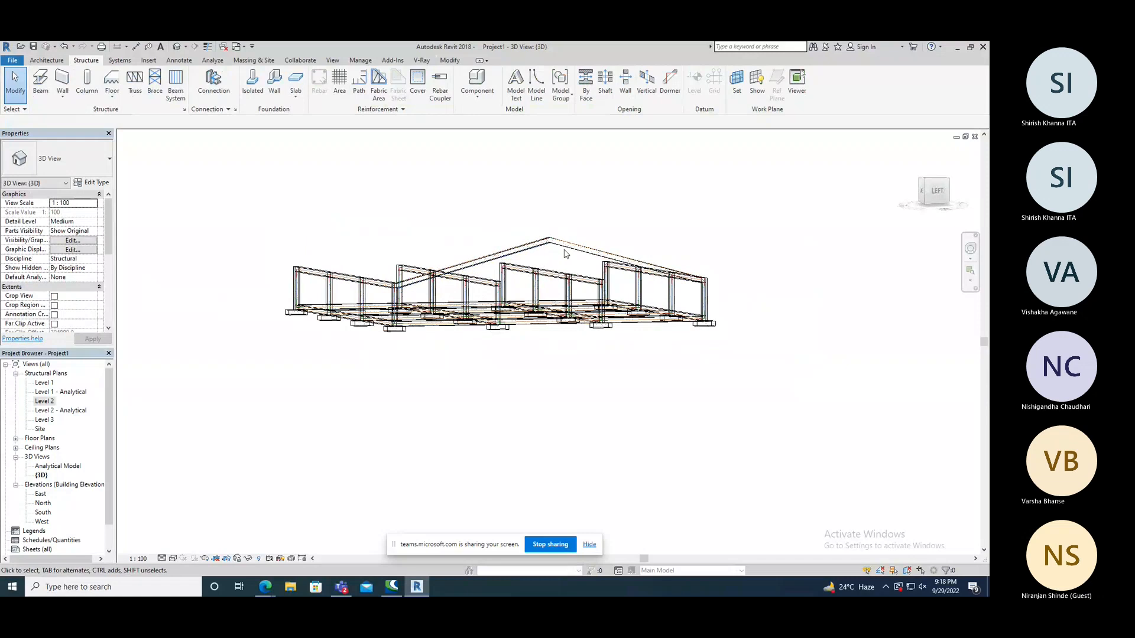
pyautogui.scroll(-1, 562, 250)
pyautogui.scroll(1, 574, 270)
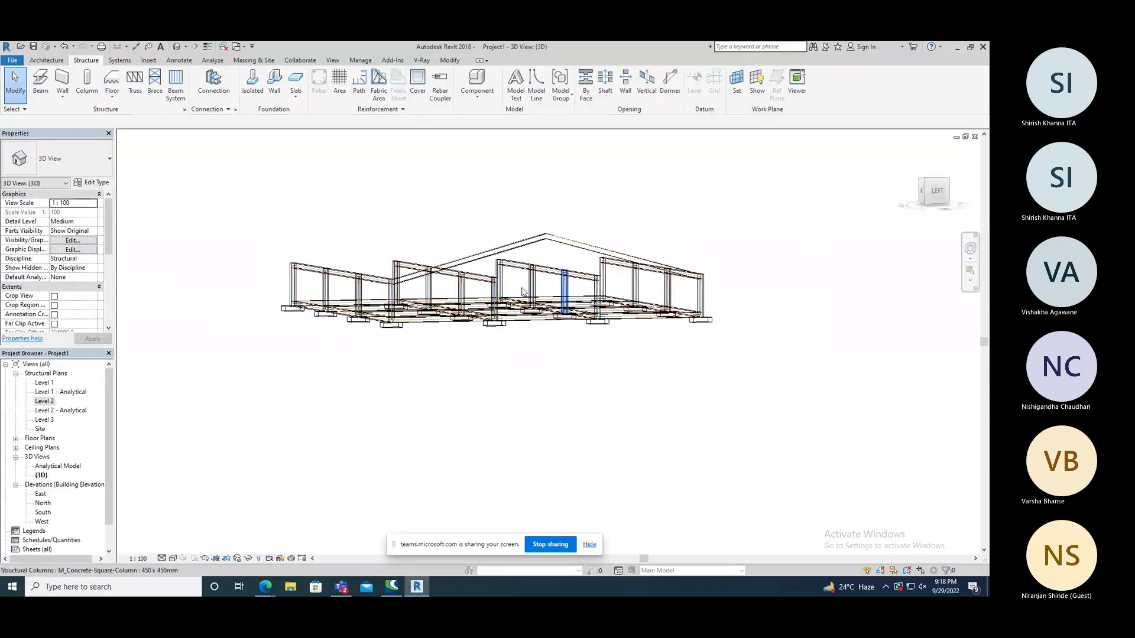
pyautogui.scroll(2, 497, 299)
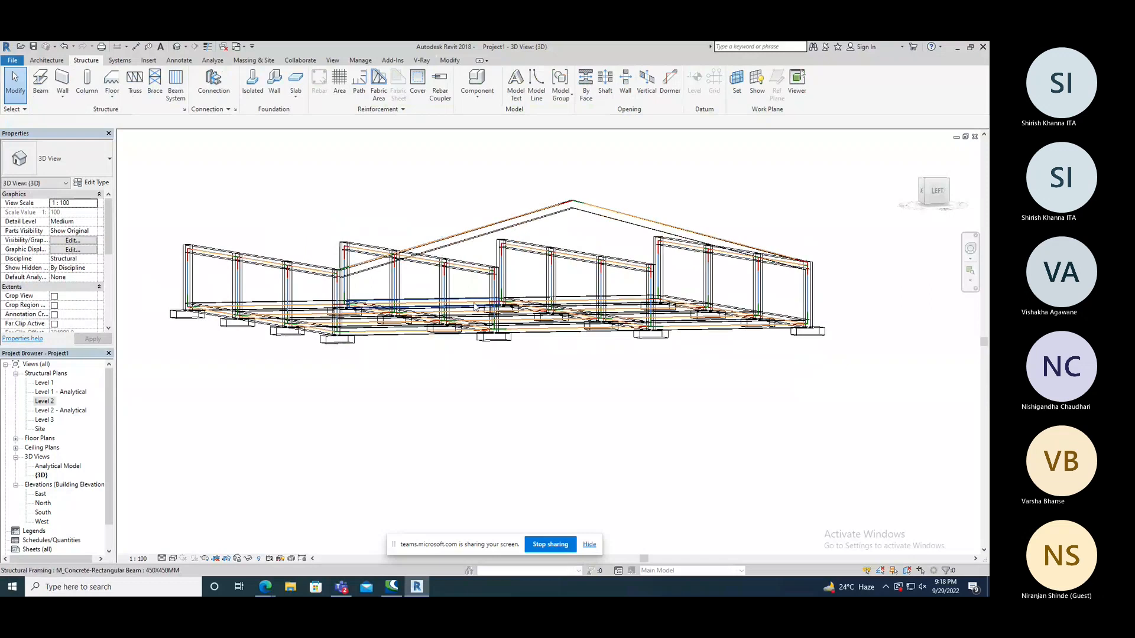
pyautogui.keyDown('shift'); pyautogui.moveTo(475, 306); pyautogui.dragTo(515, 294, button='middle'); pyautogui.keyUp('shift')
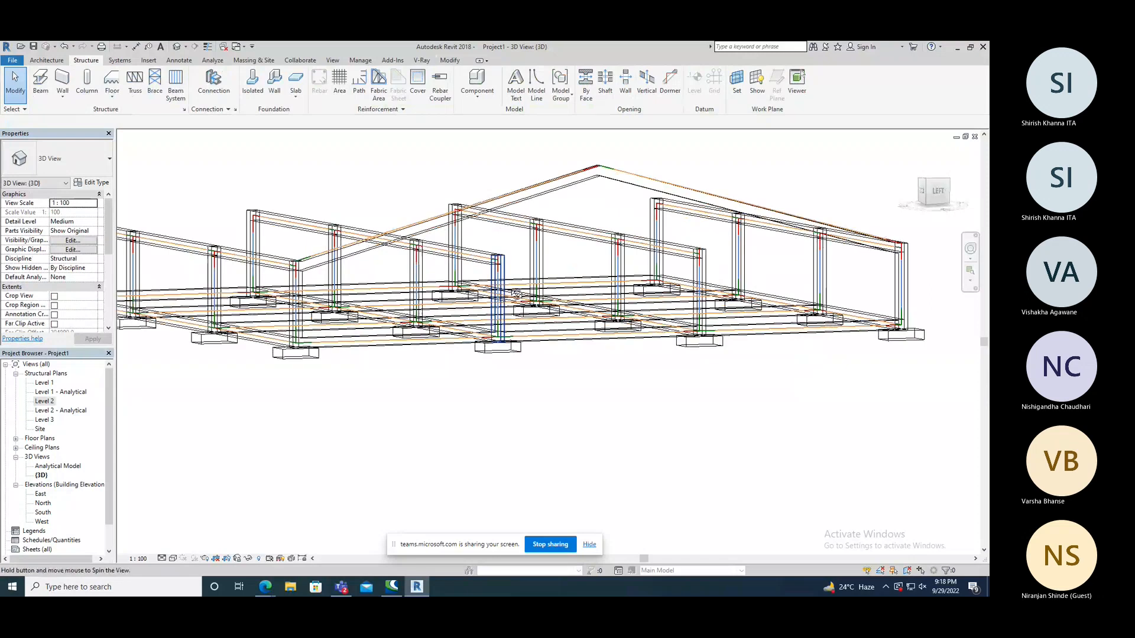
pyautogui.scroll(-3, 557, 250)
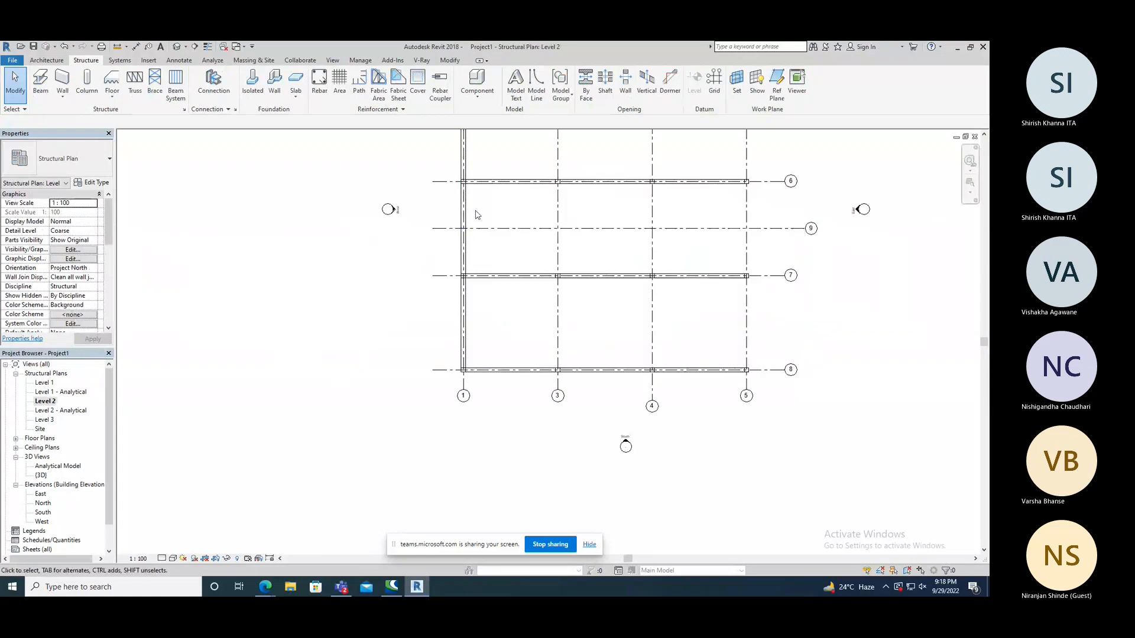
# In the Level 2 plan, filter grids out of the selection and copy the two pitched grid 1 beams onto grids 3, 4 and 5.
pyautogui.moveTo(476, 208); pyautogui.dragTo(451, 243)
pyautogui.click(415, 82)
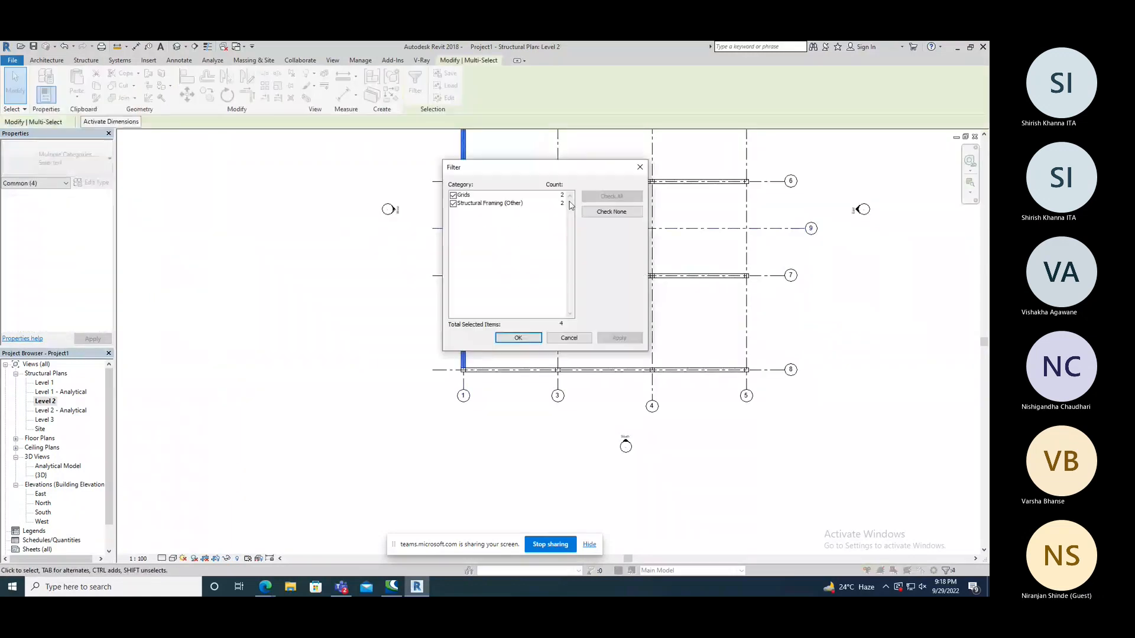
pyautogui.click(454, 195)
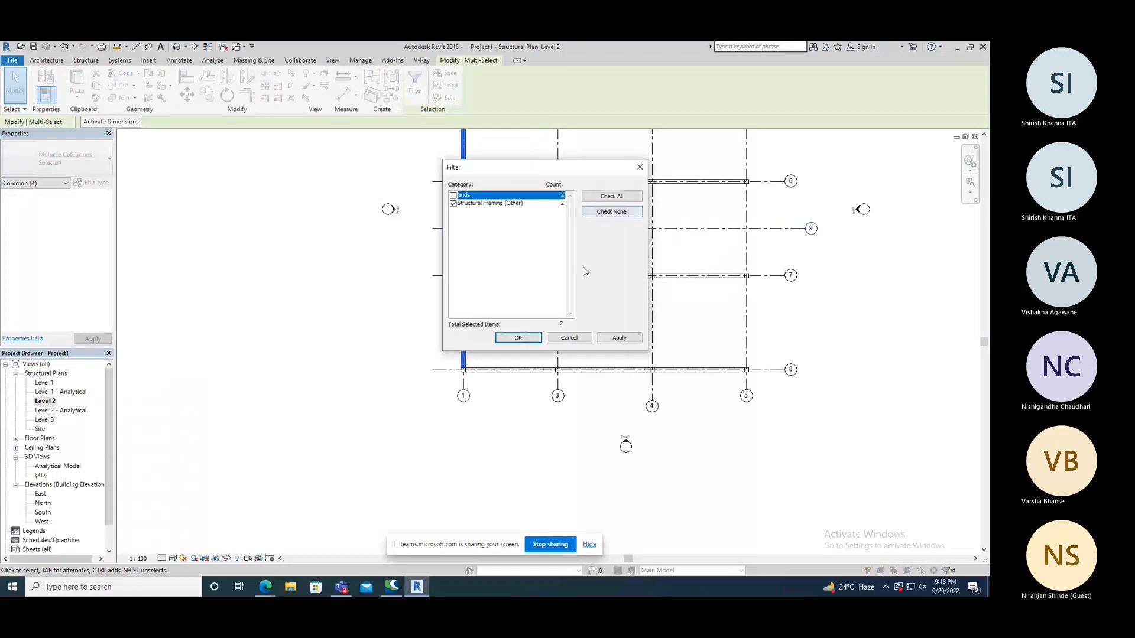
pyautogui.click(518, 337)
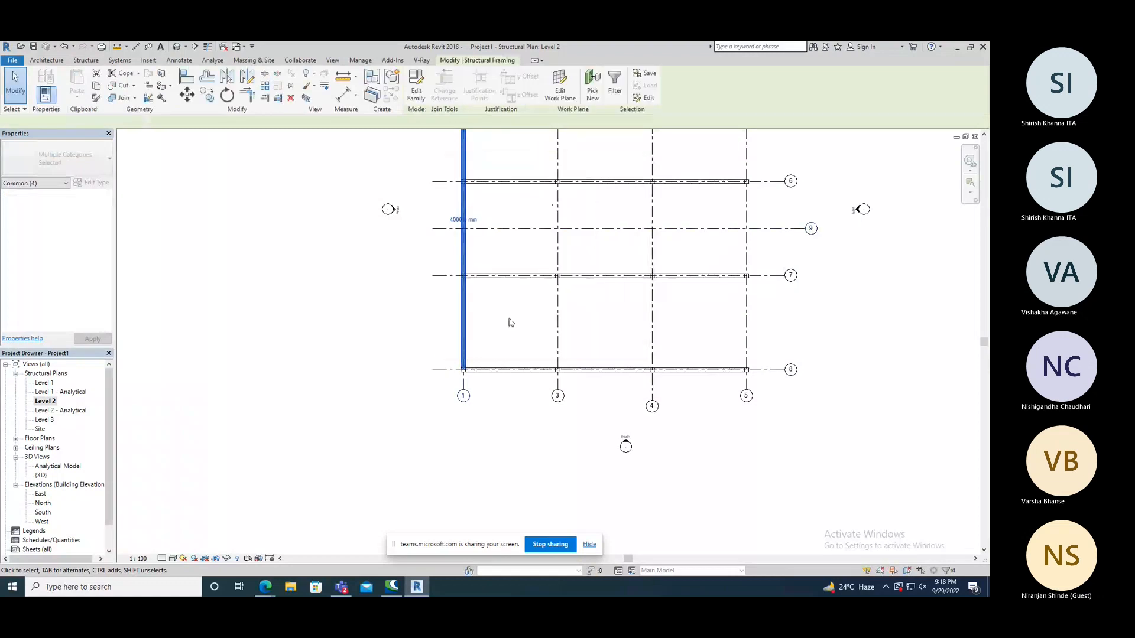
pyautogui.click(209, 98)
pyautogui.click(463, 383)
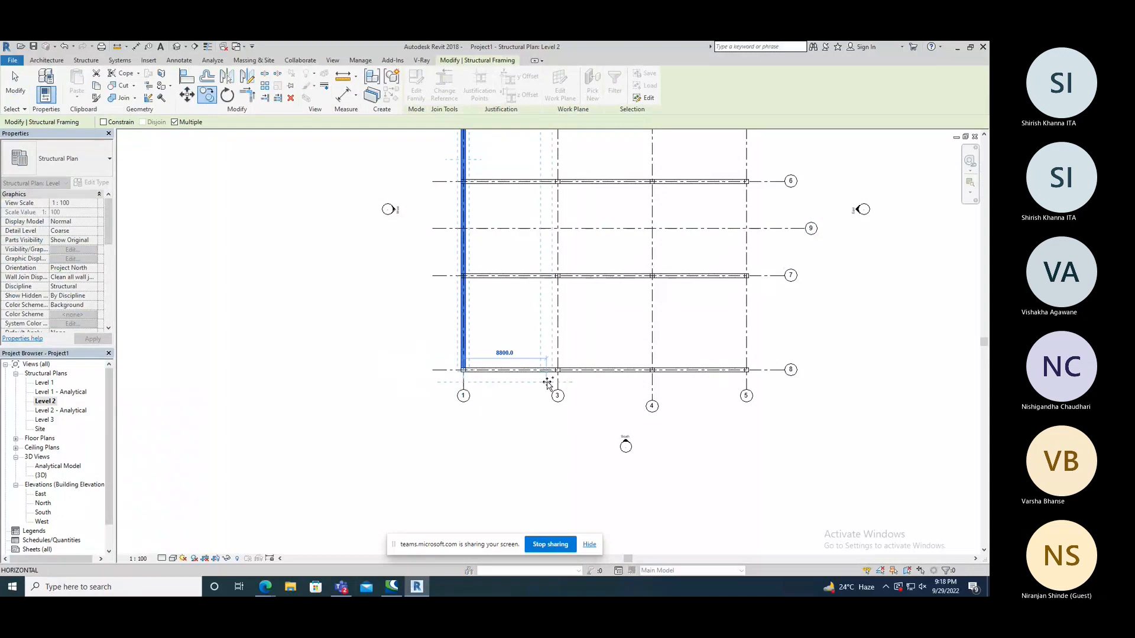
pyautogui.click(558, 383)
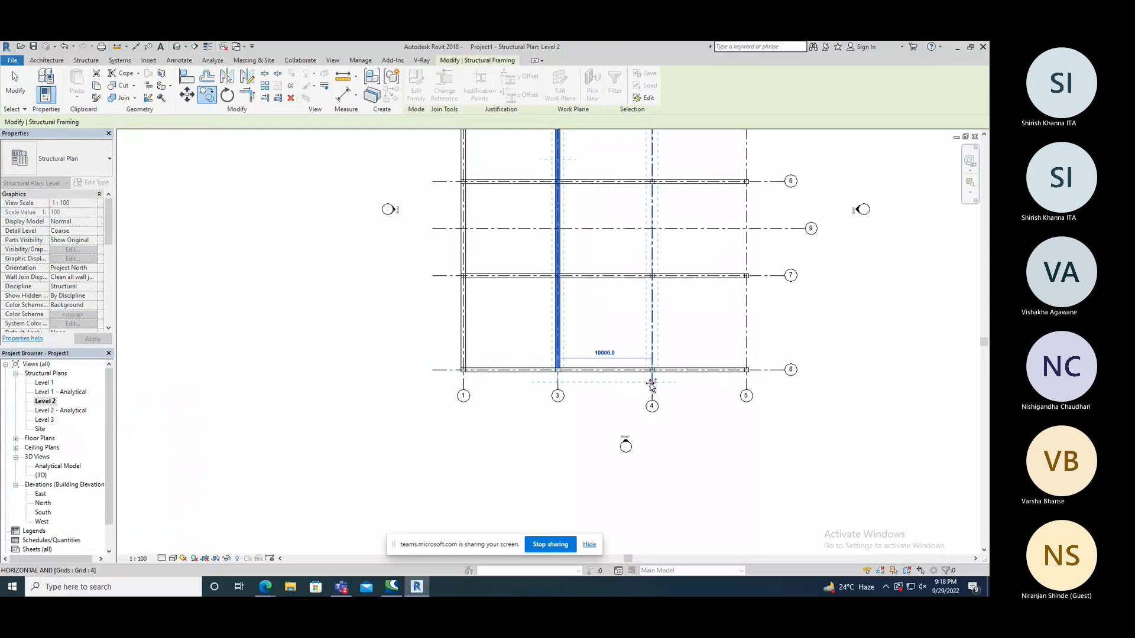
pyautogui.click(652, 382)
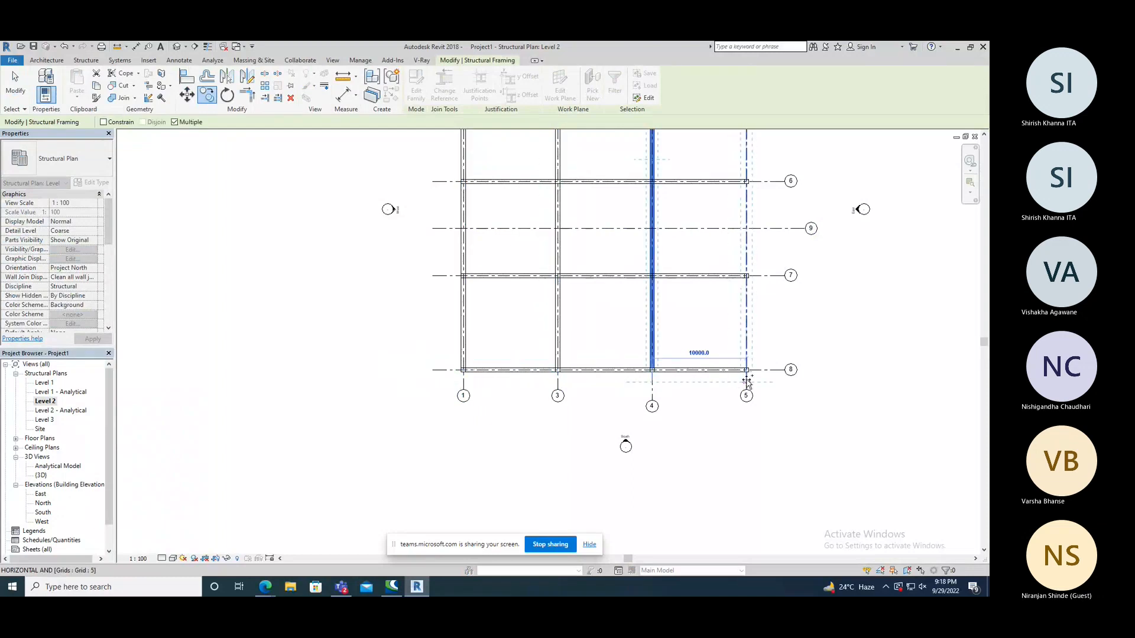
pyautogui.click(744, 381)
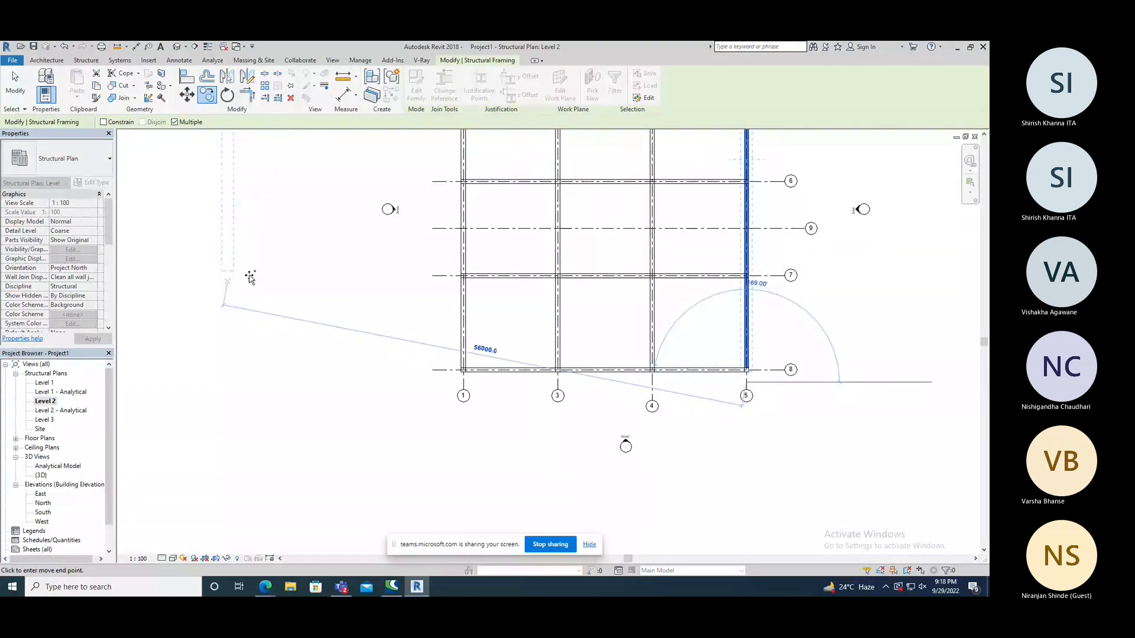
pyautogui.rightClick(266, 272)
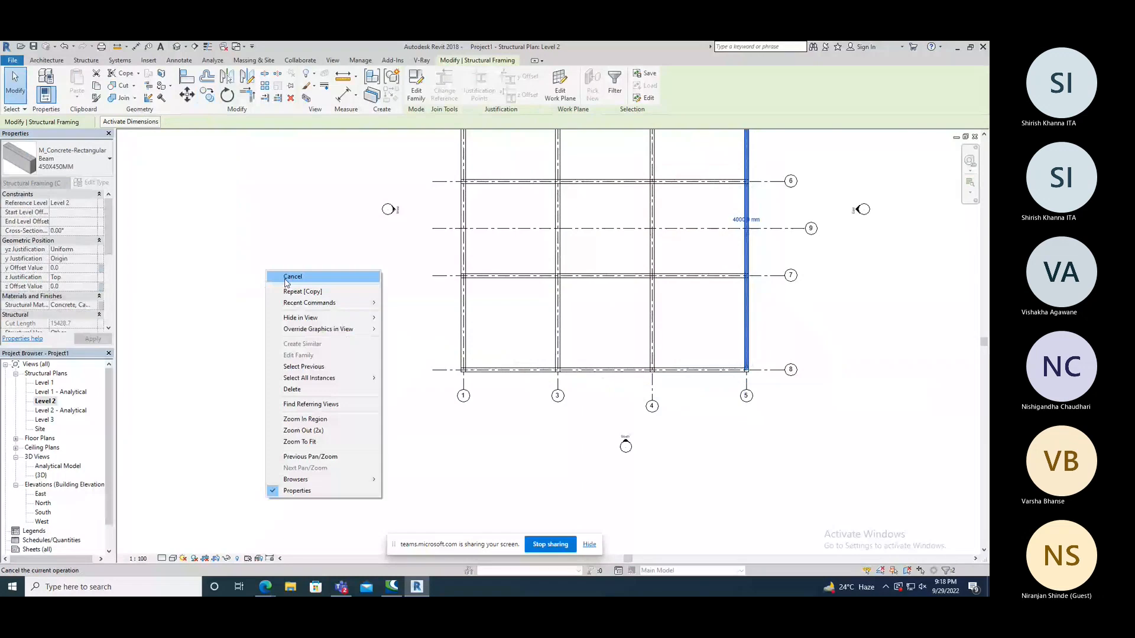
pyautogui.click(292, 277)
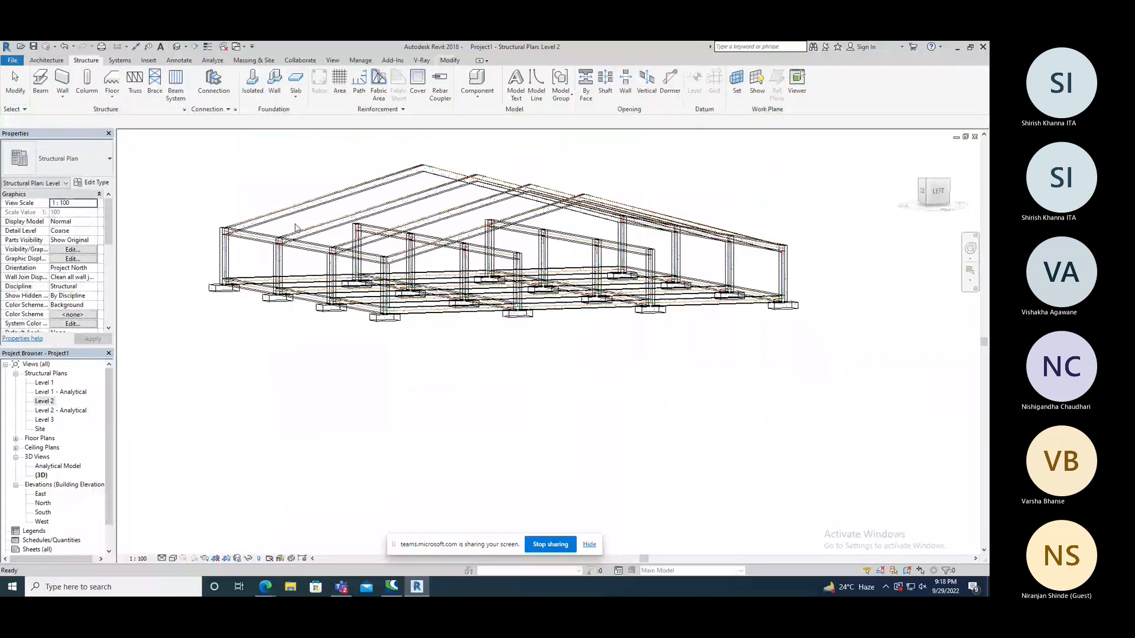
# In the 3D view, attach the top of the column at grids 1 and 6 to the pitched beam above with the Cut Column style.
pyautogui.keyDown('shift'); pyautogui.moveTo(296, 227); pyautogui.dragTo(530, 288, button='middle'); pyautogui.keyUp('shift')
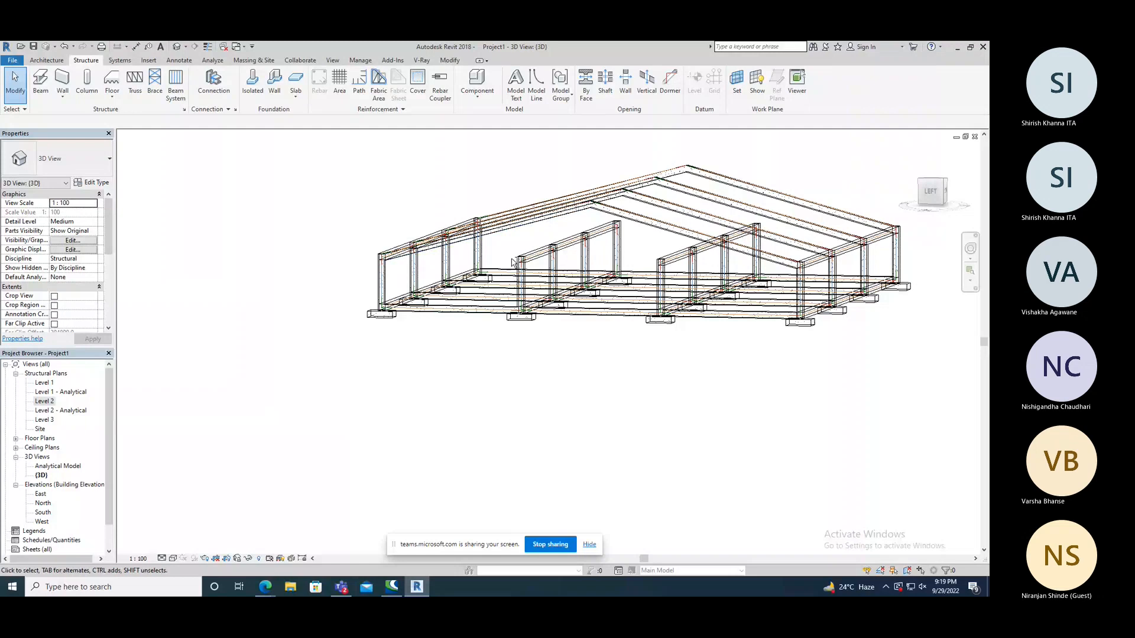
pyautogui.keyDown('shift'); pyautogui.moveTo(512, 262); pyautogui.dragTo(445, 278, button='middle'); pyautogui.keyUp('shift')
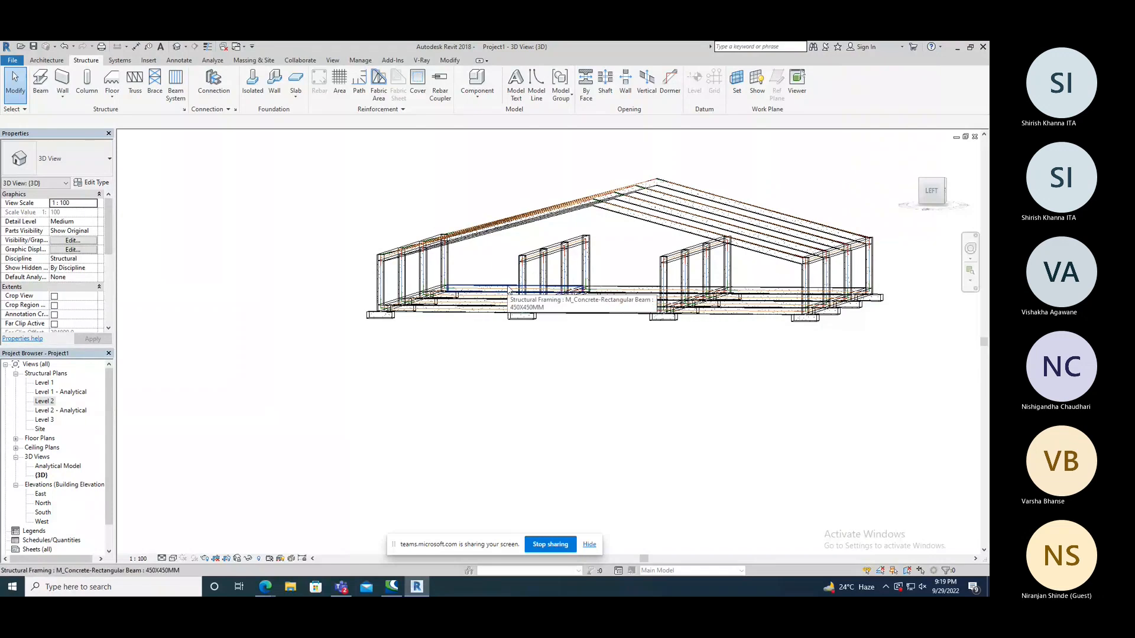
pyautogui.click(528, 278)
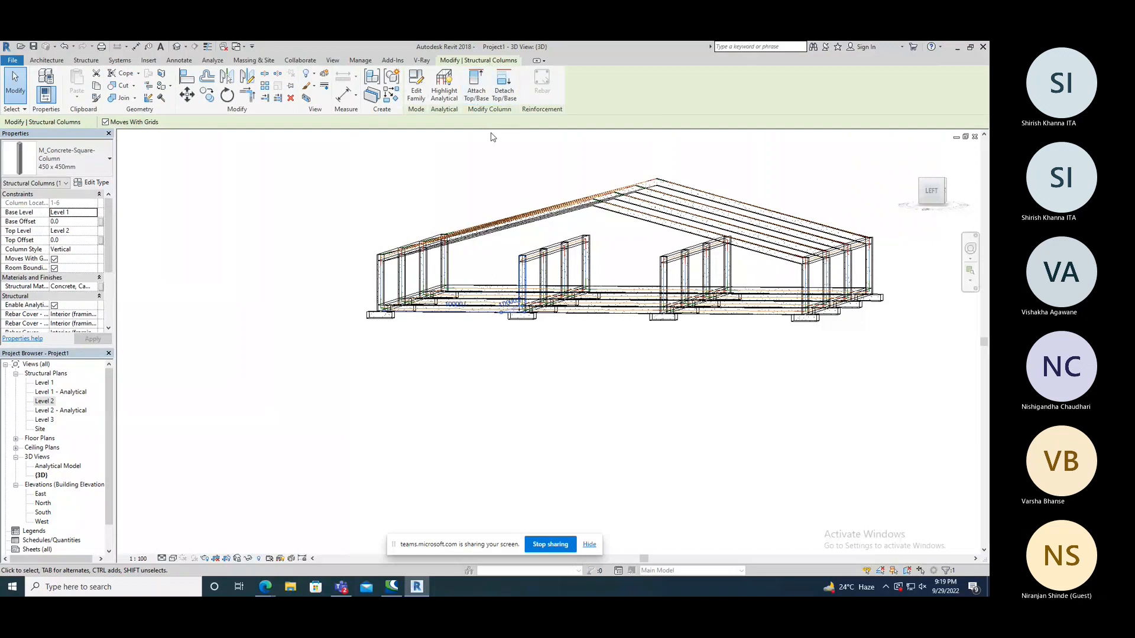
pyautogui.click(476, 94)
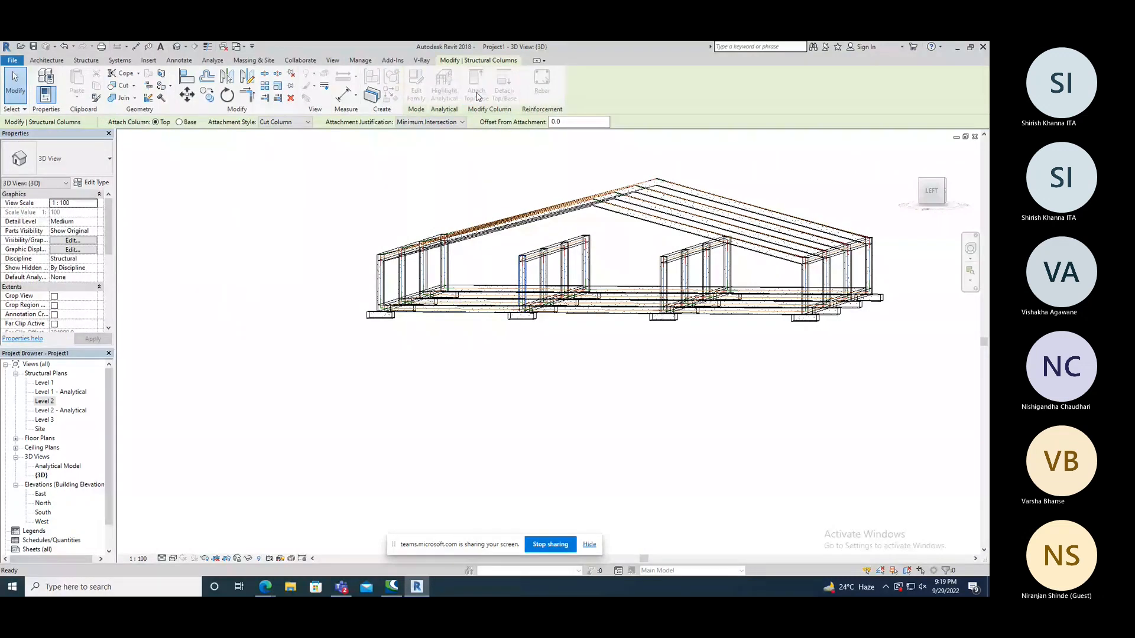
pyautogui.click(277, 123)
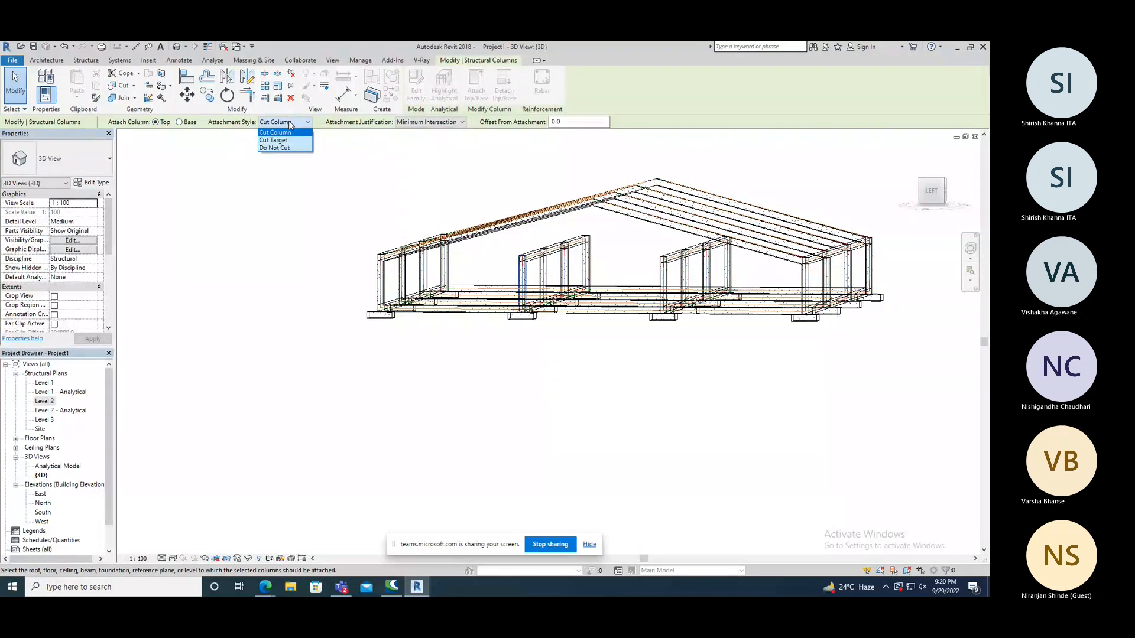
pyautogui.click(290, 123)
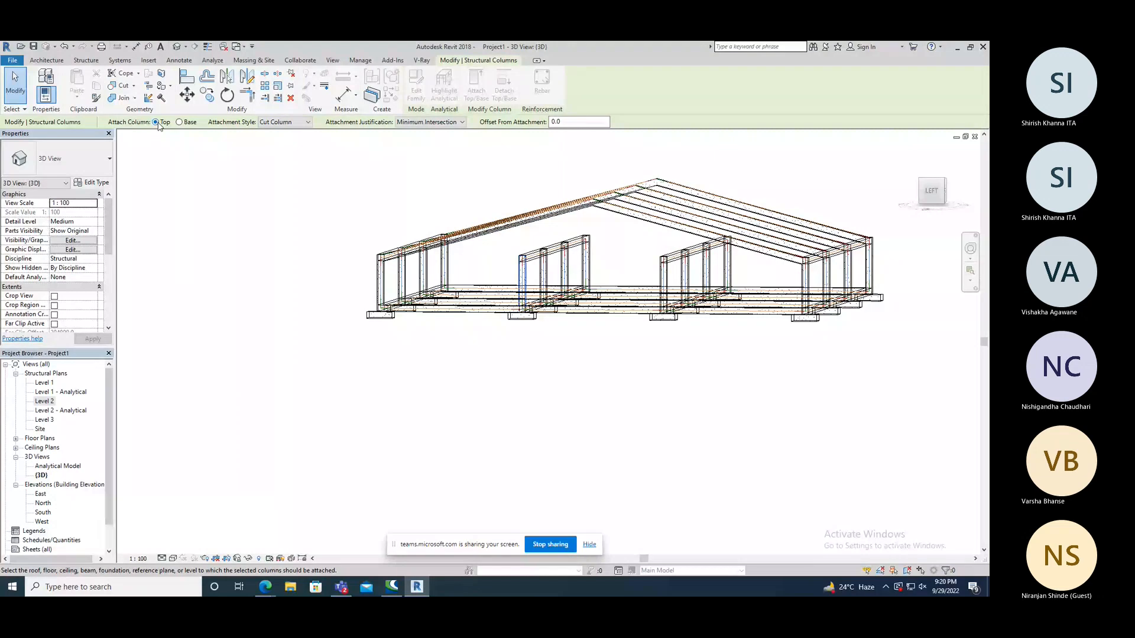
pyautogui.moveTo(408, 195); pyautogui.dragTo(383, 209, button='middle')
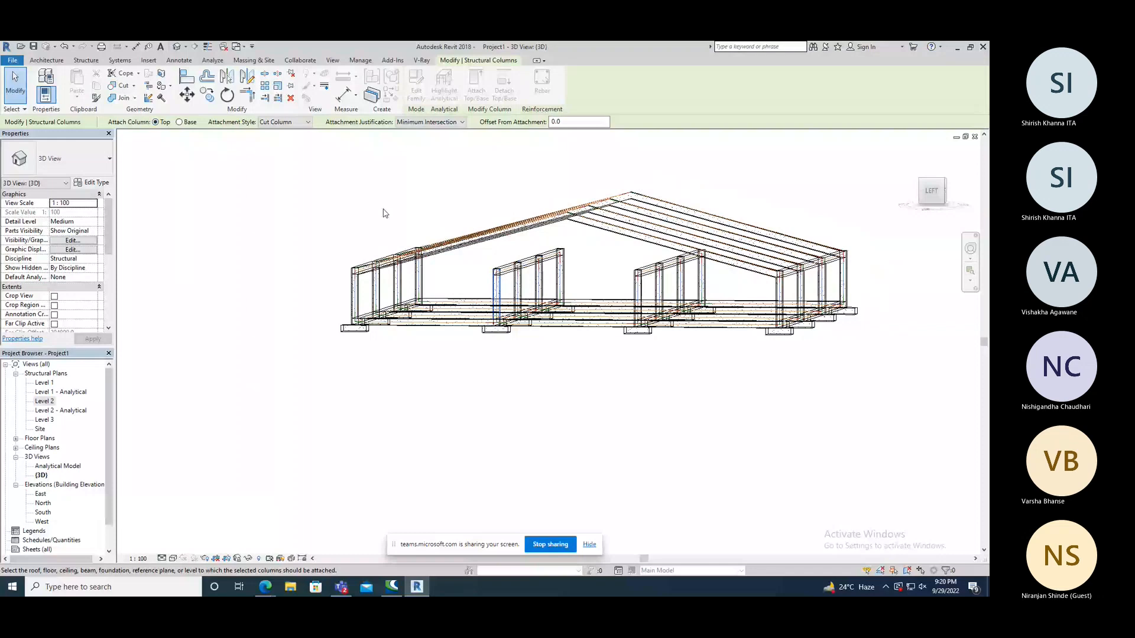
pyautogui.keyDown('shift'); pyautogui.moveTo(385, 213); pyautogui.dragTo(363, 236, button='middle'); pyautogui.keyUp('shift')
pyautogui.click(378, 262)
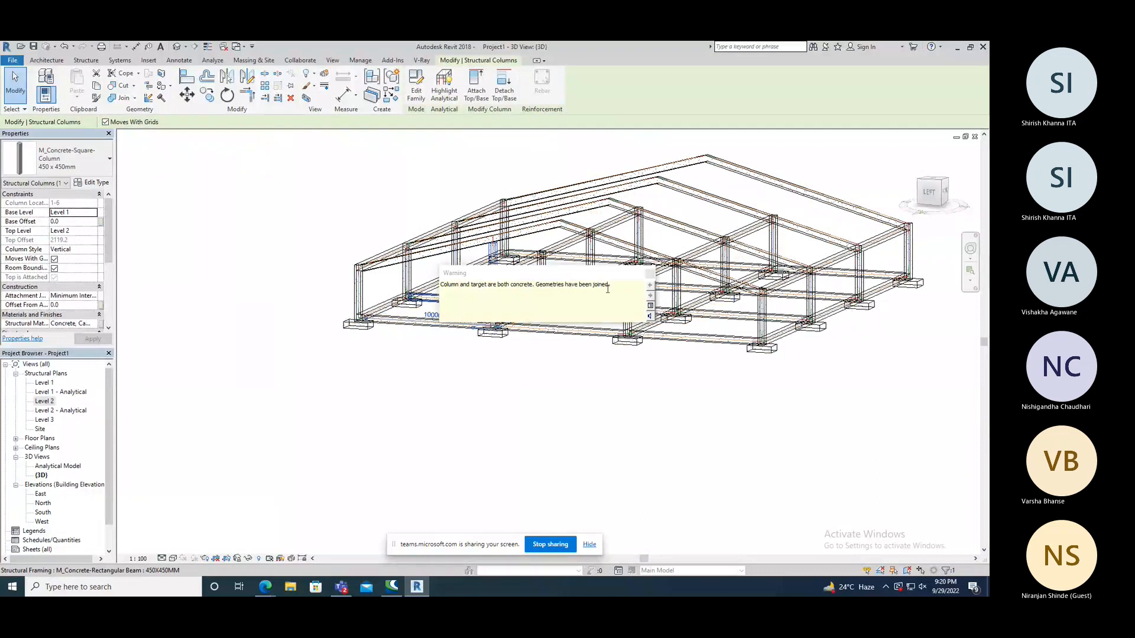
pyautogui.click(485, 381)
# Examine the joint between the column at grids 1 and 6 and the pitched beam up close from several angles.
pyautogui.keyDown('shift'); pyautogui.moveTo(479, 391); pyautogui.dragTo(501, 241, button='middle'); pyautogui.keyUp('shift')
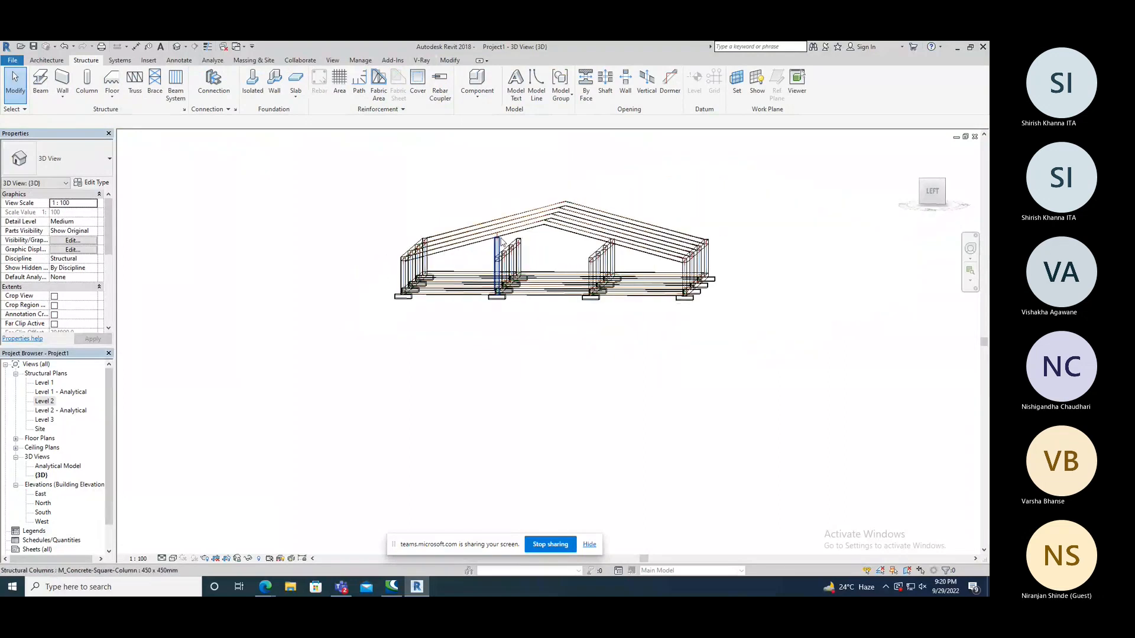
pyautogui.scroll(5, 501, 242)
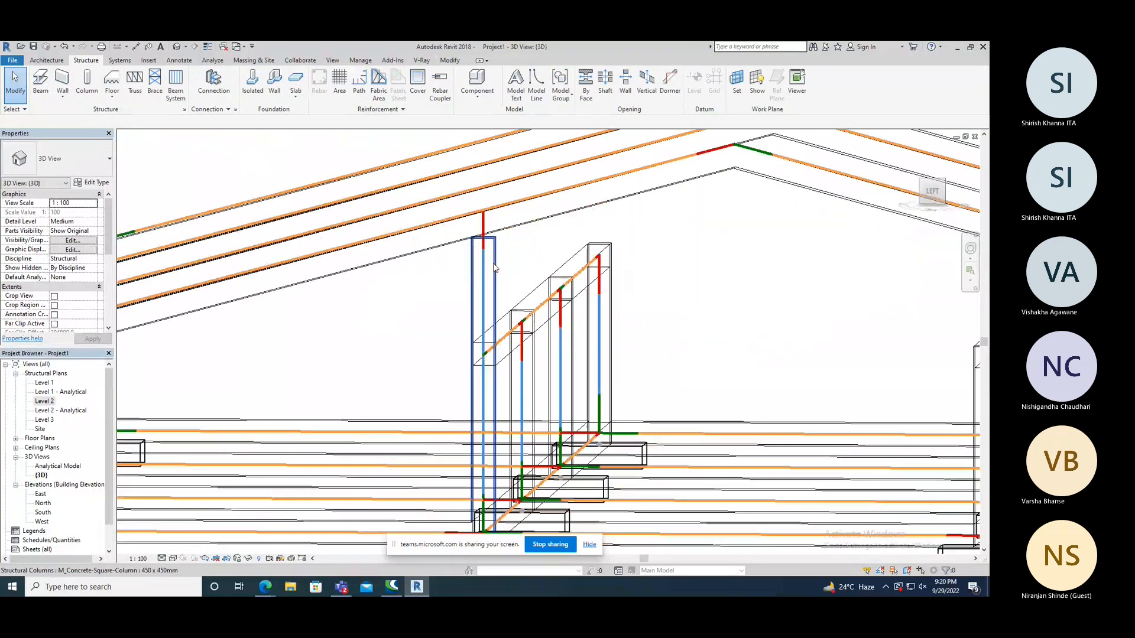
pyautogui.scroll(-3, 495, 267)
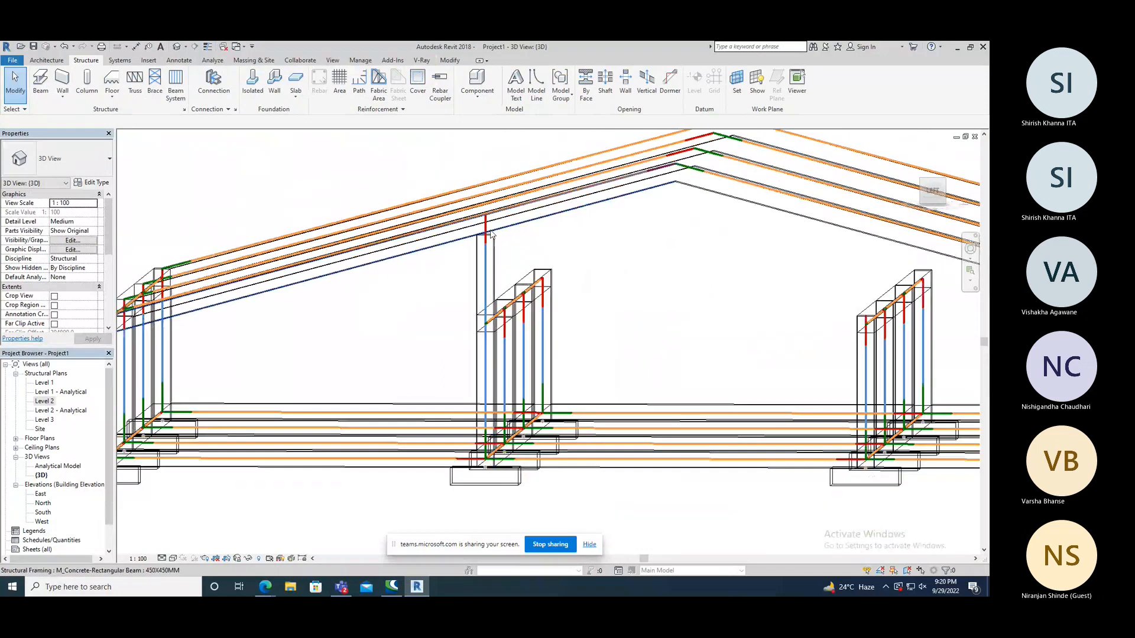
pyautogui.scroll(2, 491, 234)
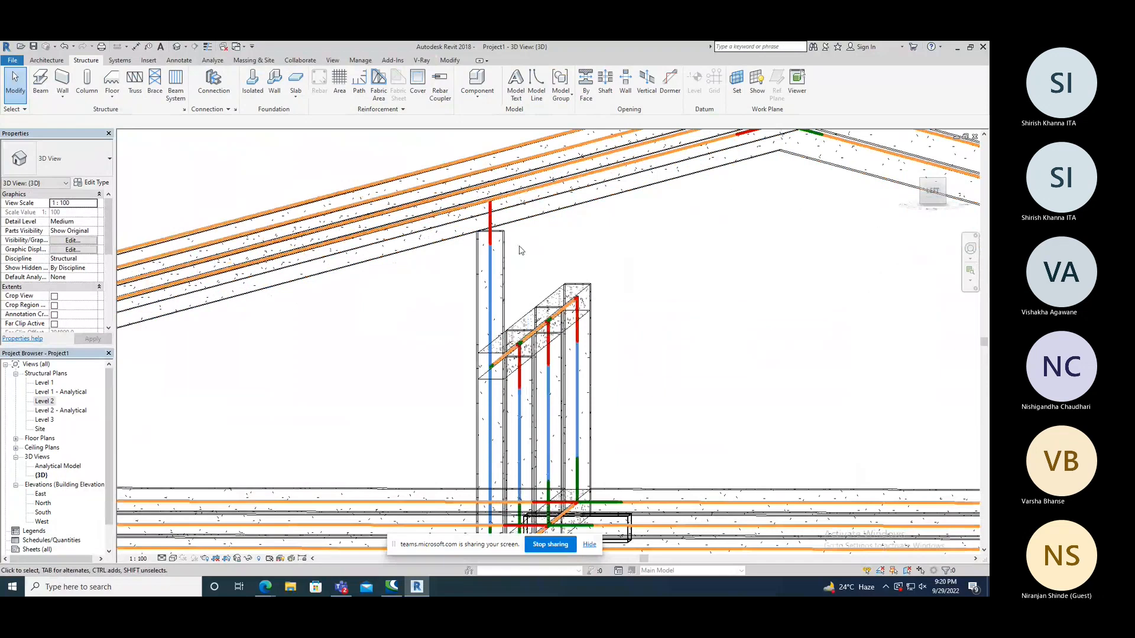
pyautogui.scroll(-3, 482, 204)
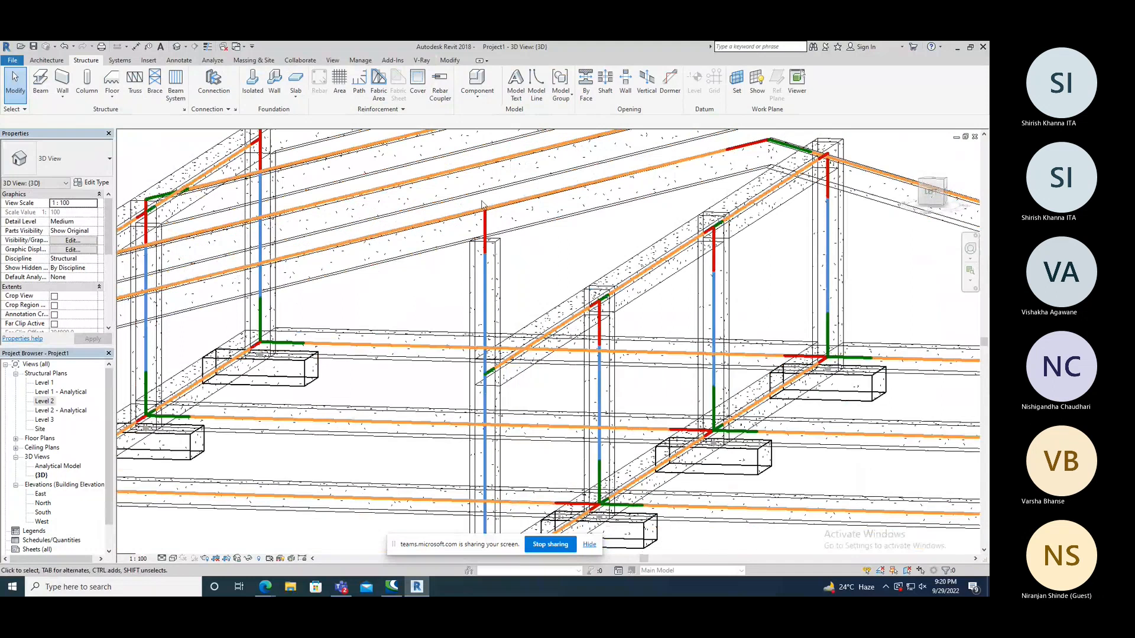
pyautogui.scroll(-1, 482, 204)
pyautogui.click(483, 252)
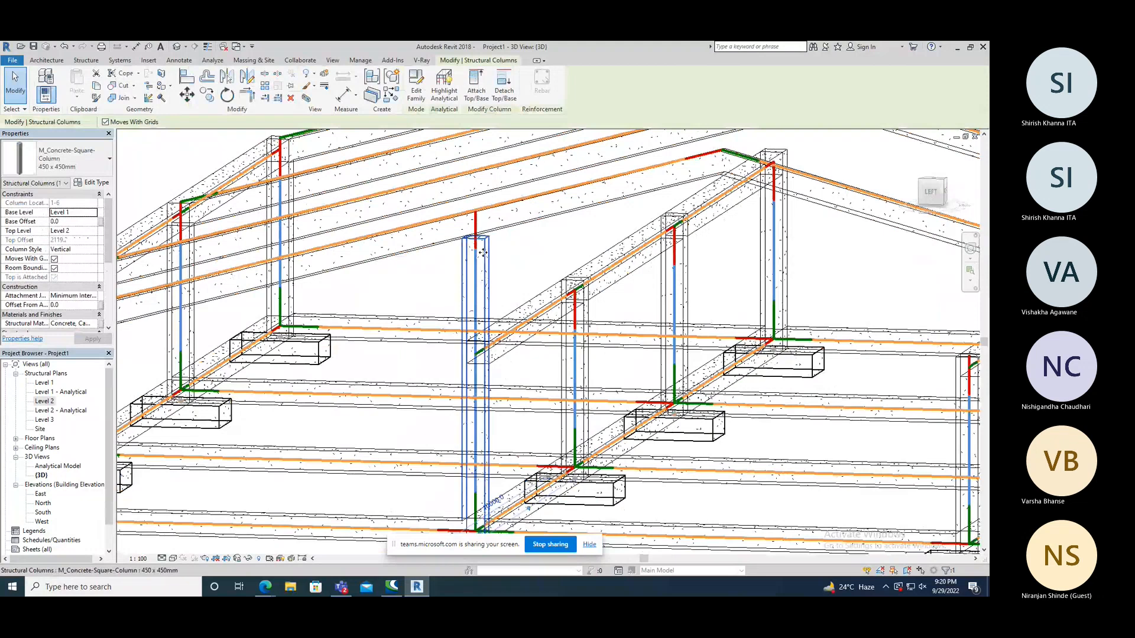
pyautogui.press('Escape')
# Attach the top of the column at grids 1 and 6 to the pitched beam with the Cut Target style and inspect the joint.
pyautogui.scroll(-5, 501, 298)
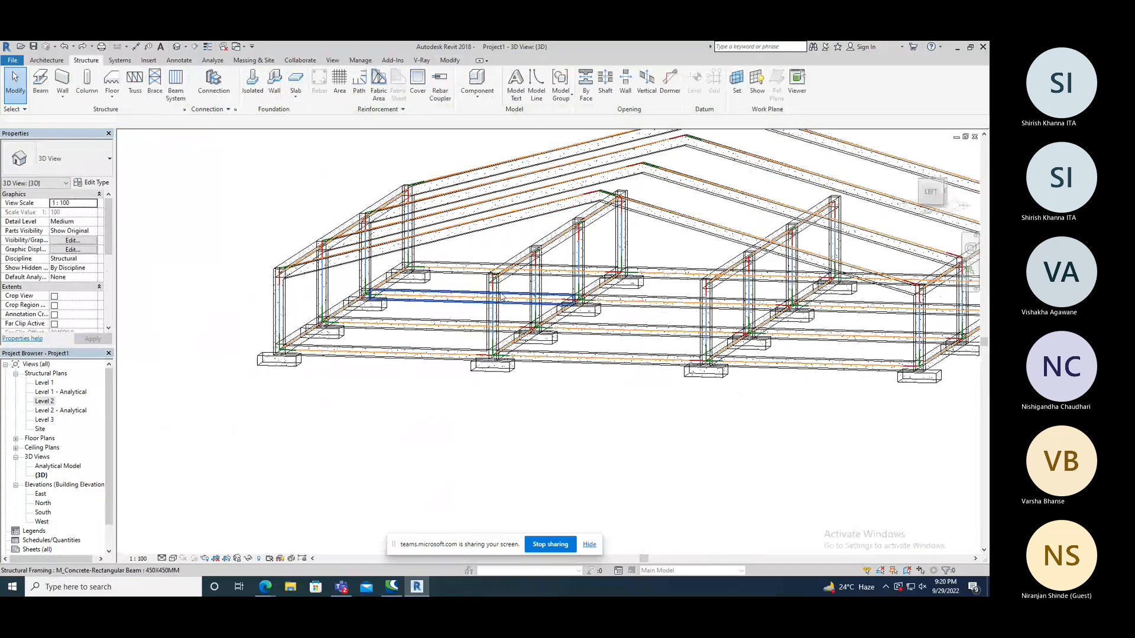
pyautogui.click(480, 233)
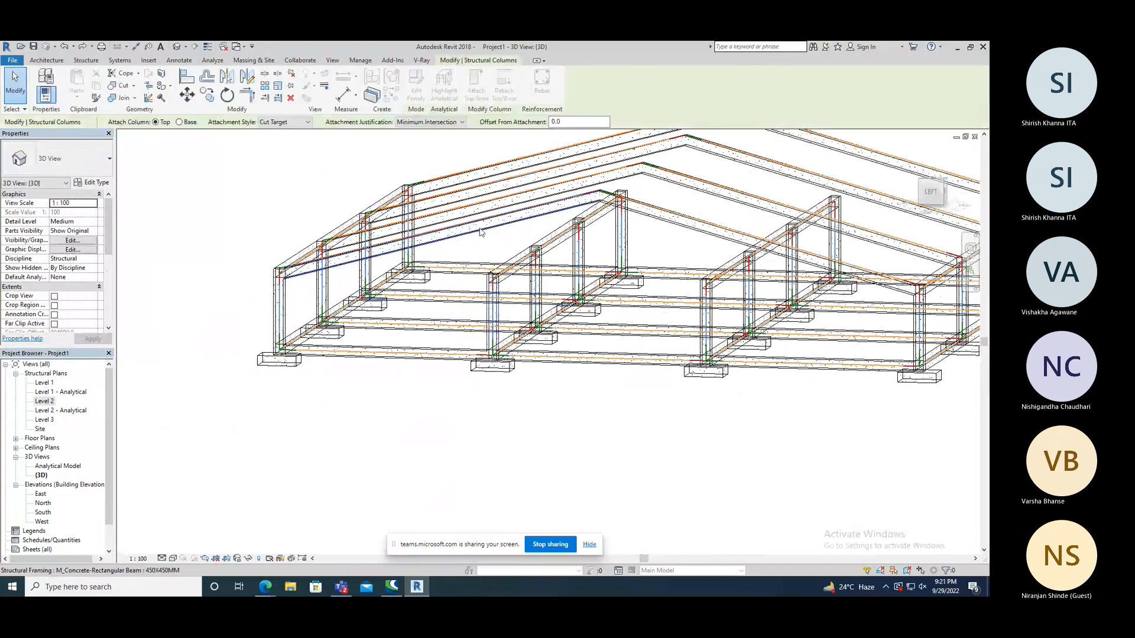
pyautogui.click(480, 233)
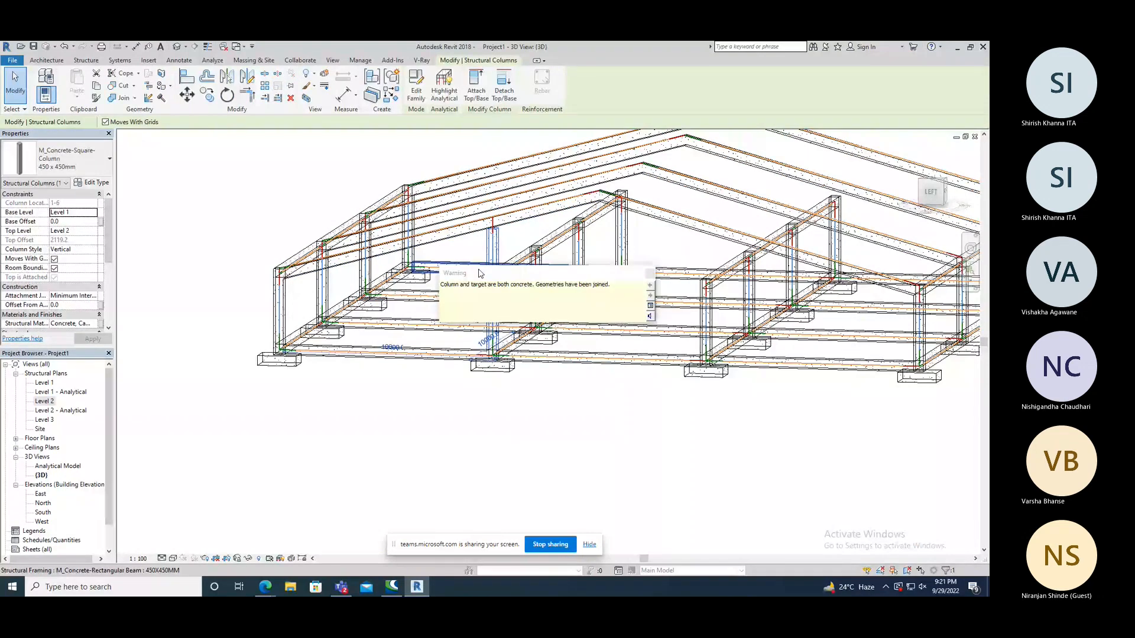
pyautogui.click(647, 277)
pyautogui.scroll(5, 499, 233)
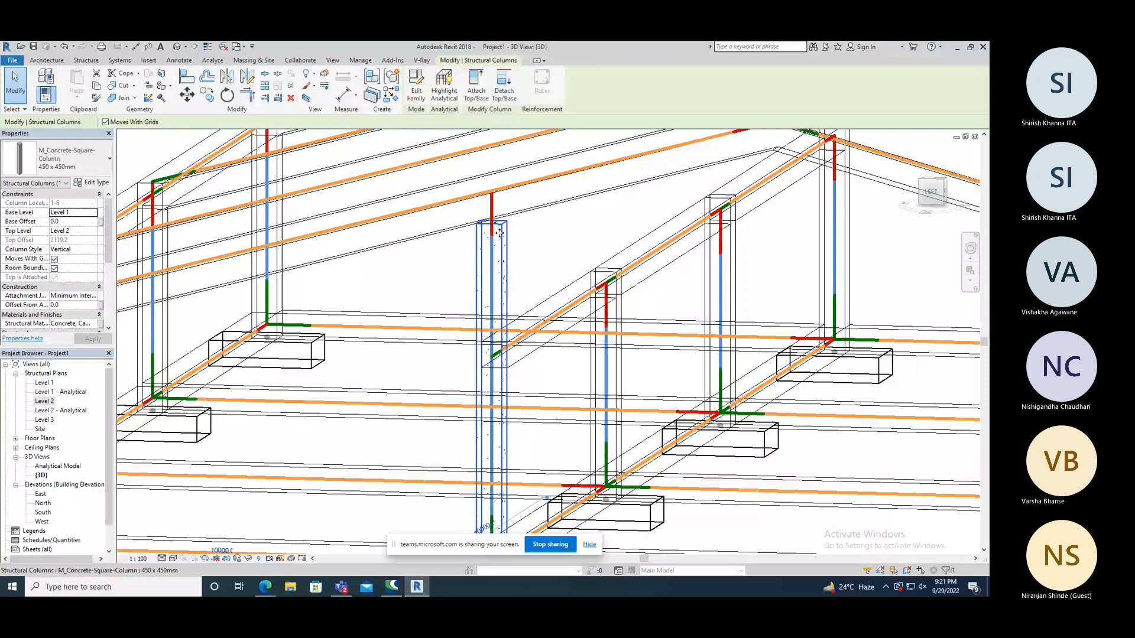
pyautogui.scroll(-2, 499, 234)
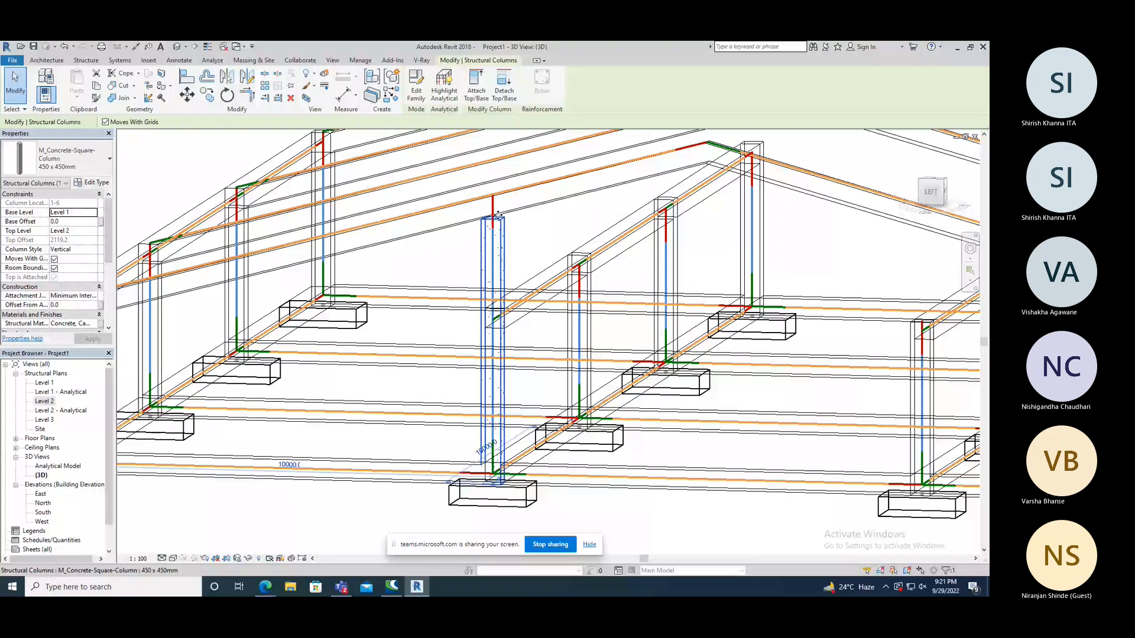
pyautogui.scroll(-4, 498, 215)
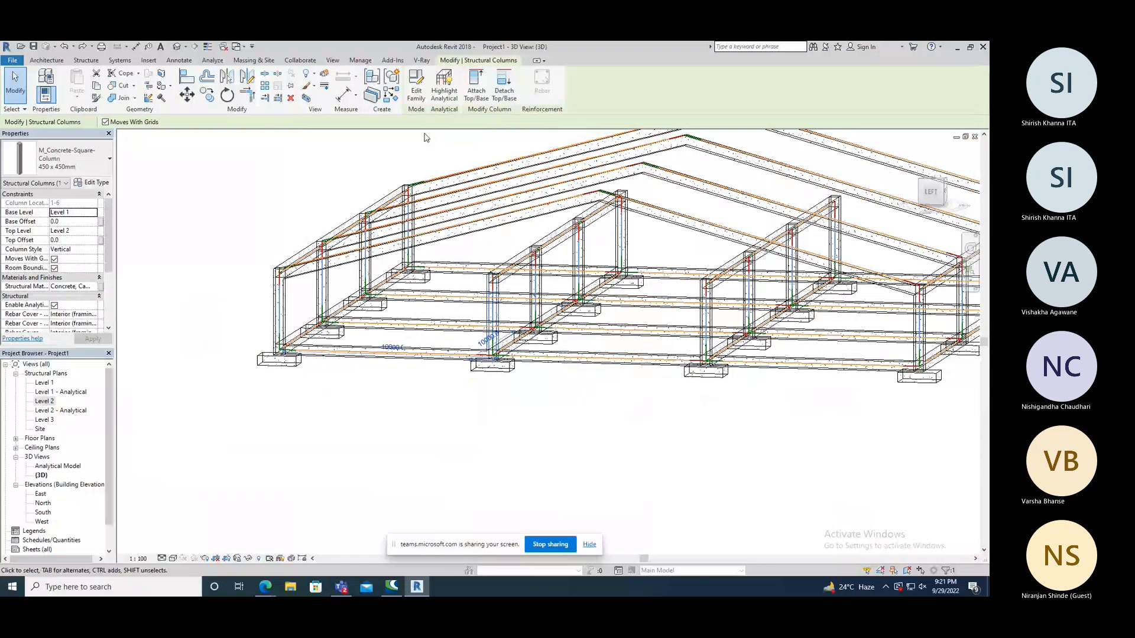
# Inspect from both sides how the column at grids 1 and 6 meets the underside of the pitched beam.
pyautogui.scroll(1, 510, 234)
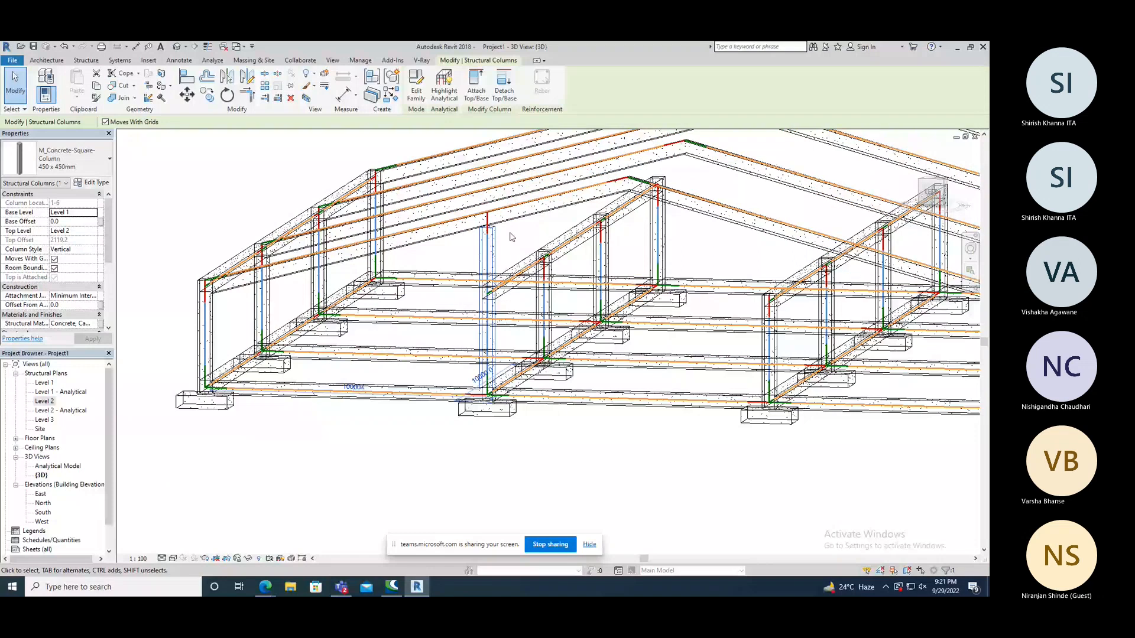
pyautogui.keyDown('shift'); pyautogui.moveTo(512, 237); pyautogui.dragTo(485, 229, button='middle'); pyautogui.keyUp('shift')
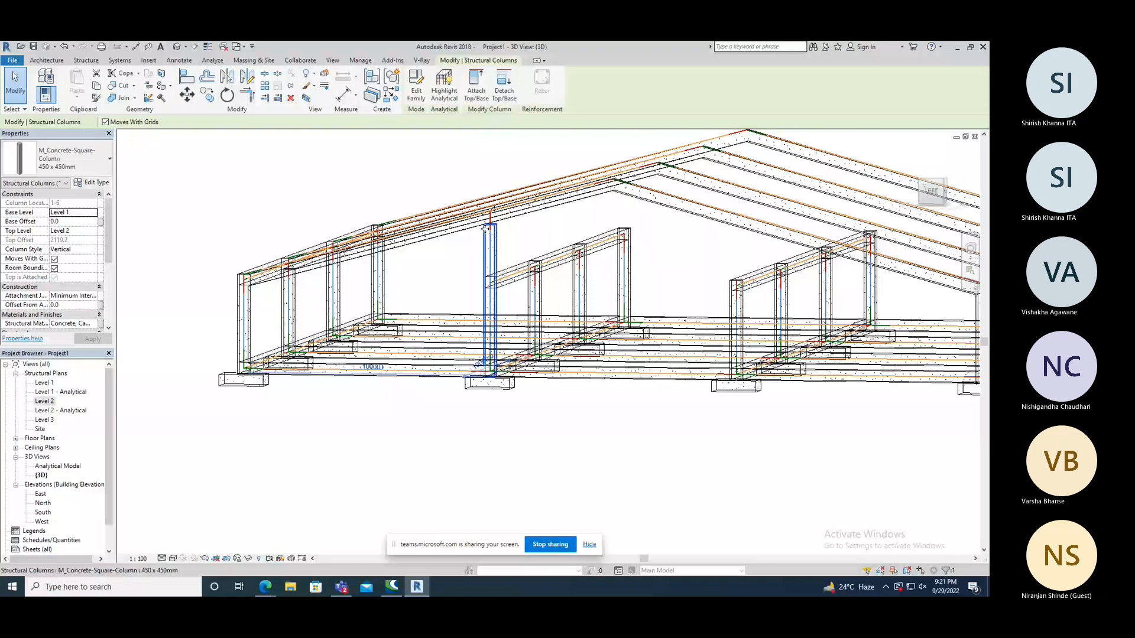
pyautogui.keyDown('shift'); pyautogui.moveTo(485, 229); pyautogui.dragTo(518, 236, button='middle'); pyautogui.keyUp('shift')
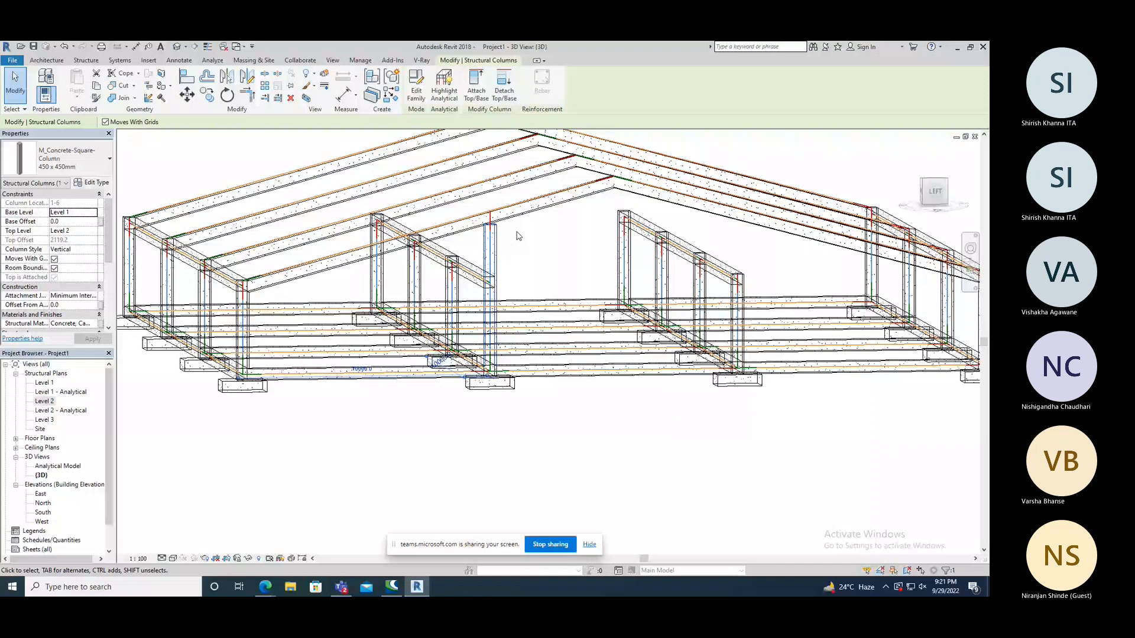
# Attach the top of the column at grids 3 and 6 to the pitched beam above it.
pyautogui.click(518, 236)
pyautogui.keyDown('shift'); pyautogui.moveTo(518, 236); pyautogui.dragTo(503, 357, button='middle'); pyautogui.keyUp('shift')
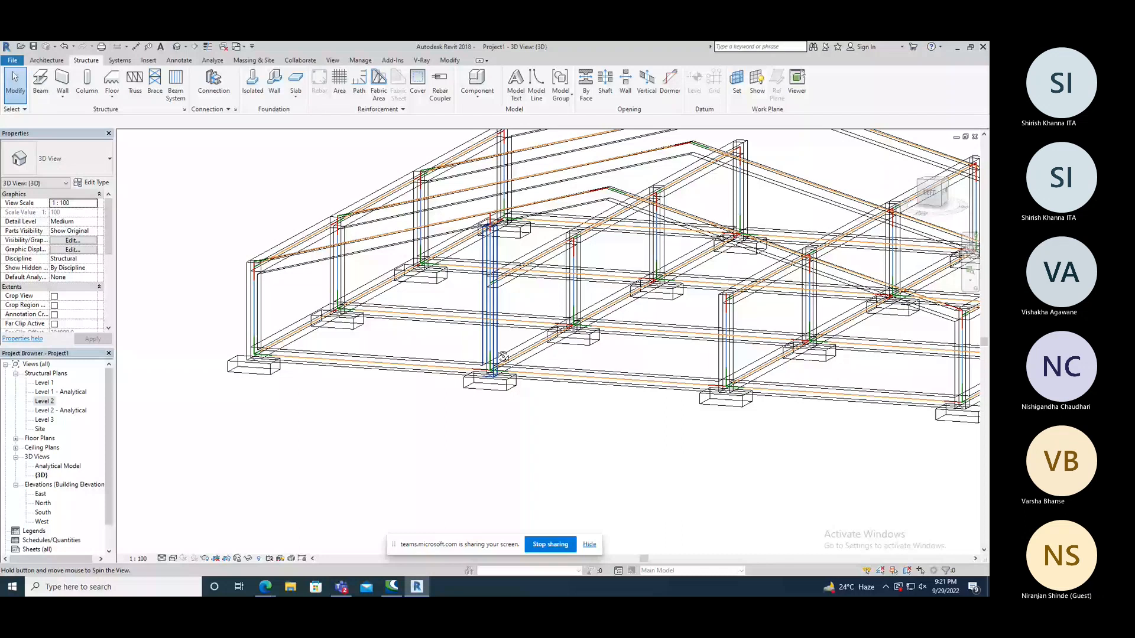
pyautogui.click(579, 277)
pyautogui.click(475, 86)
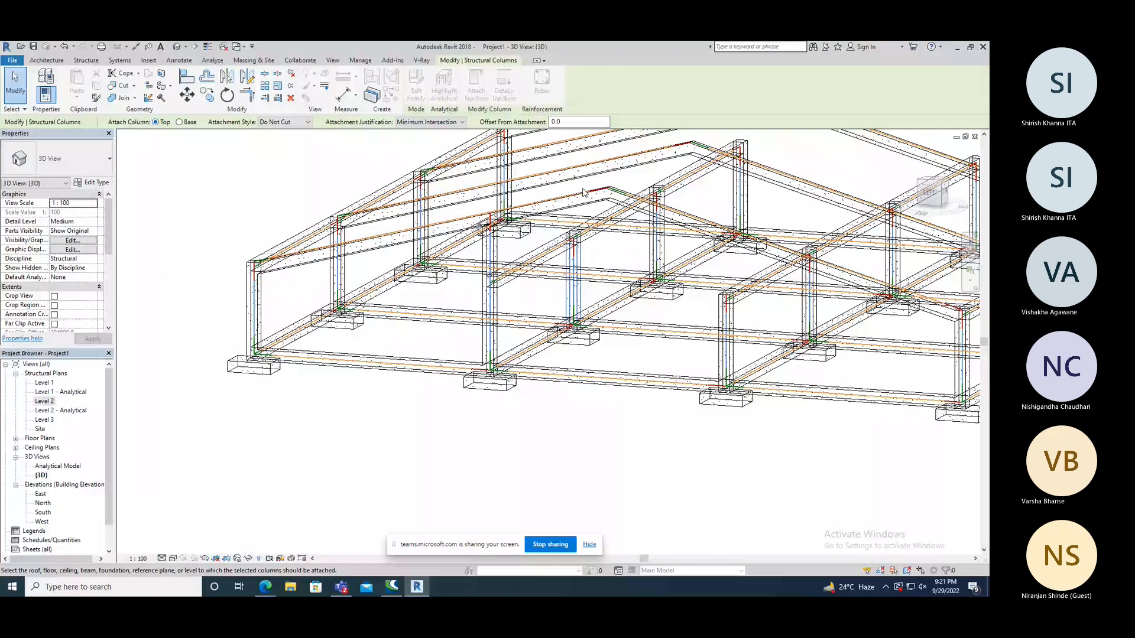
pyautogui.click(583, 167)
pyautogui.keyDown('shift'); pyautogui.moveTo(591, 371); pyautogui.dragTo(591, 369, button='middle'); pyautogui.keyUp('shift')
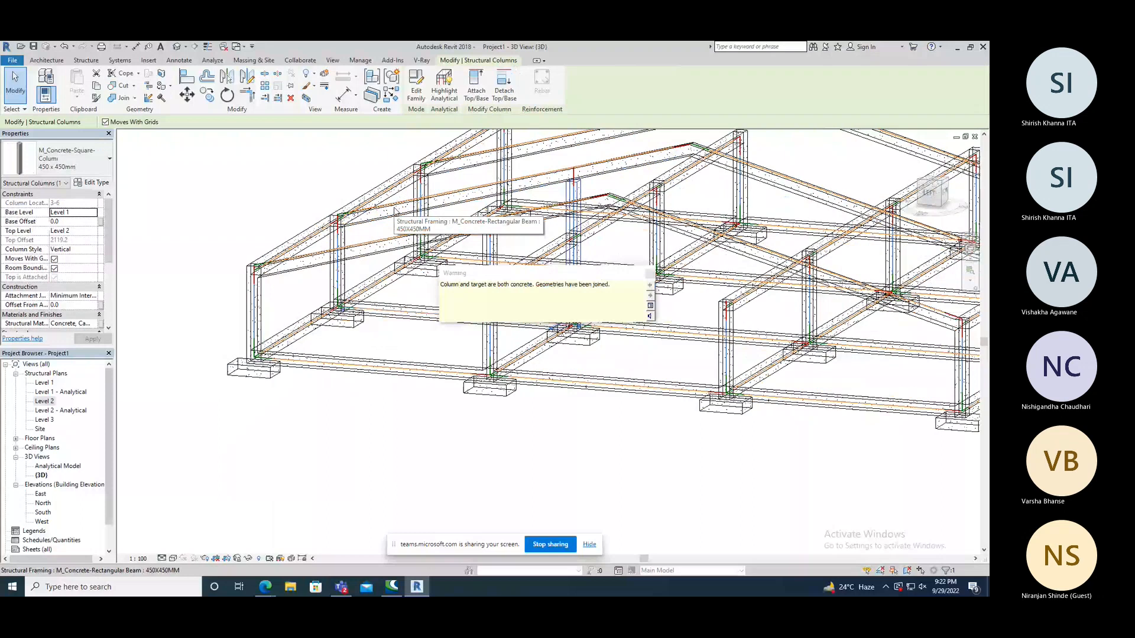
# Attach the tops of the columns at grids 4-6 and 5-6 to the pitched beams above them with the Cut Column style.
pyautogui.moveTo(681, 195); pyautogui.dragTo(636, 248, button='middle')
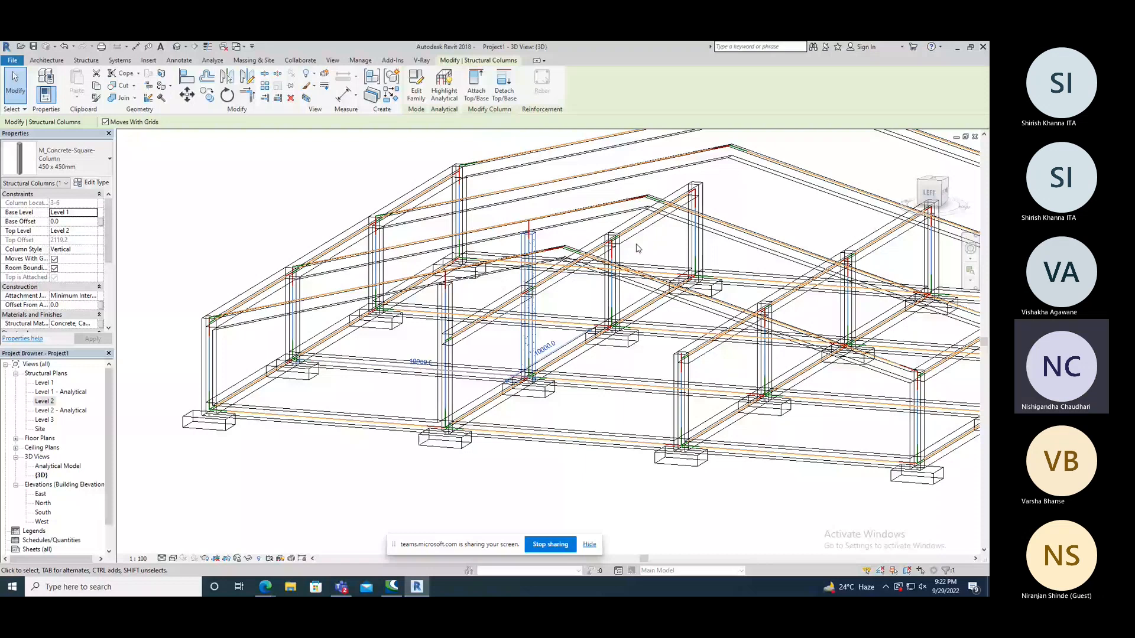
pyautogui.keyDown('shift'); pyautogui.moveTo(638, 249); pyautogui.dragTo(617, 264, button='middle'); pyautogui.keyUp('shift')
pyautogui.click(657, 277)
pyautogui.press('Escape')
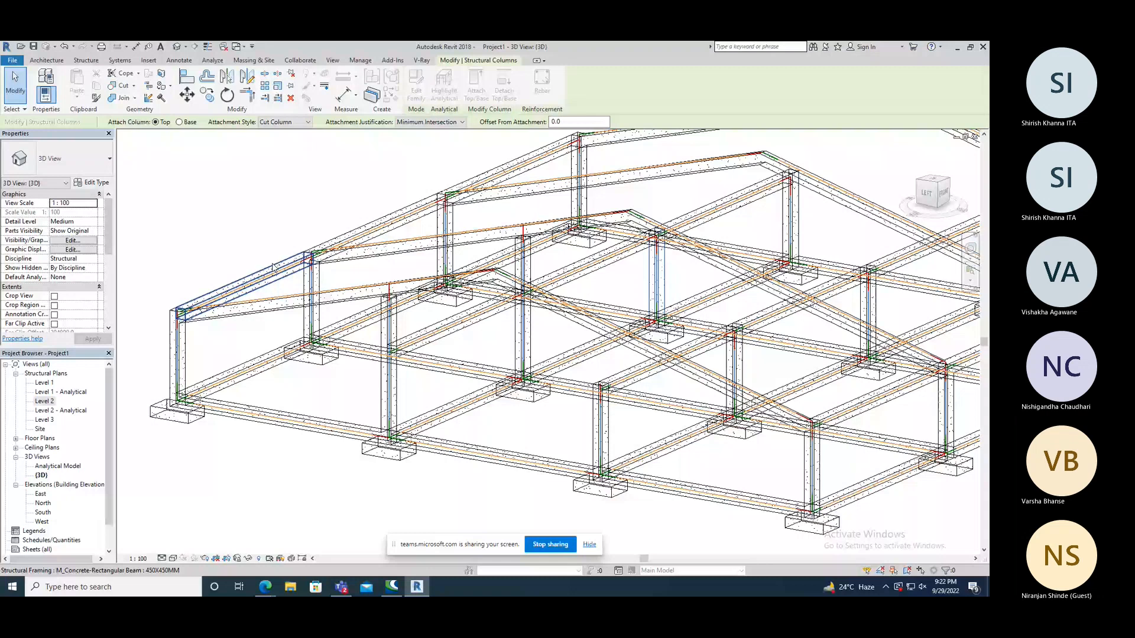
pyautogui.scroll(-2, 353, 264)
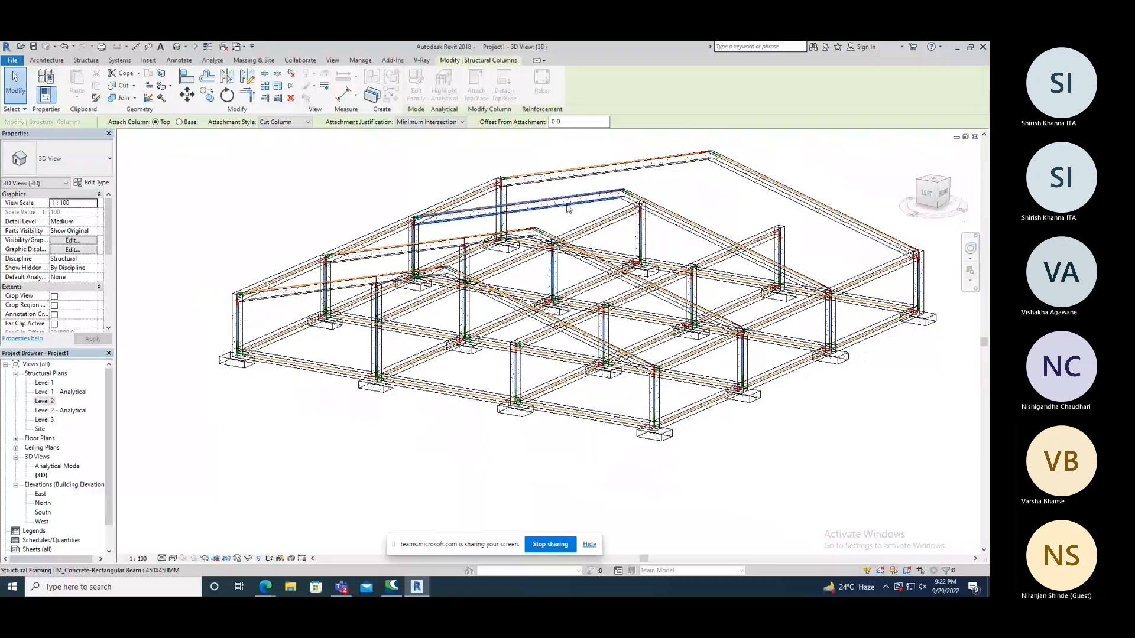
pyautogui.click(567, 207)
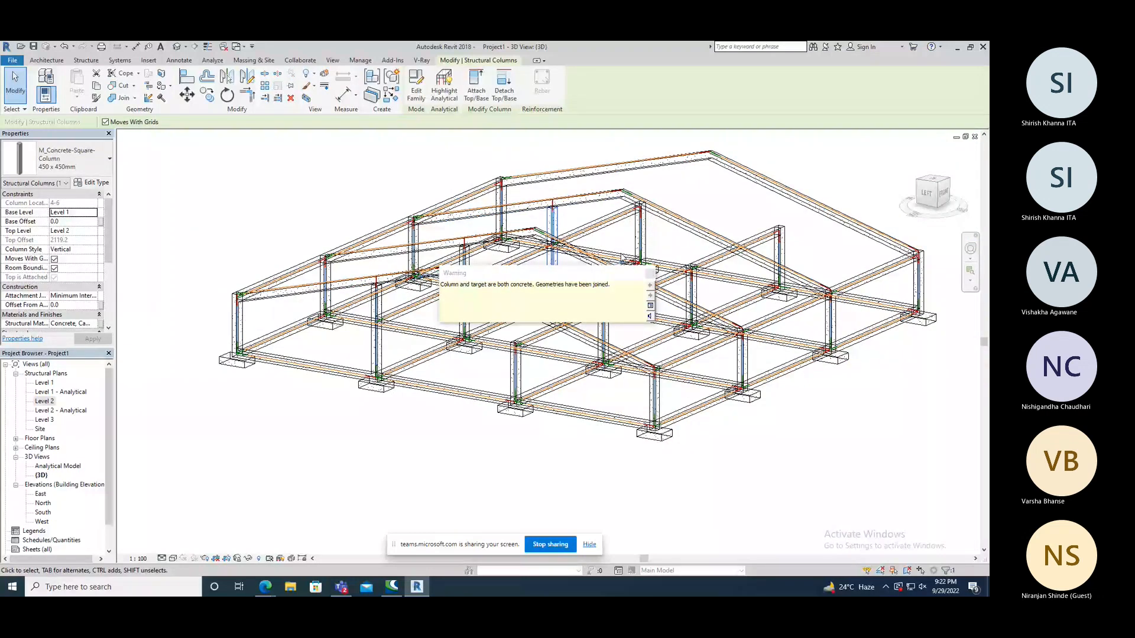
pyautogui.click(622, 258)
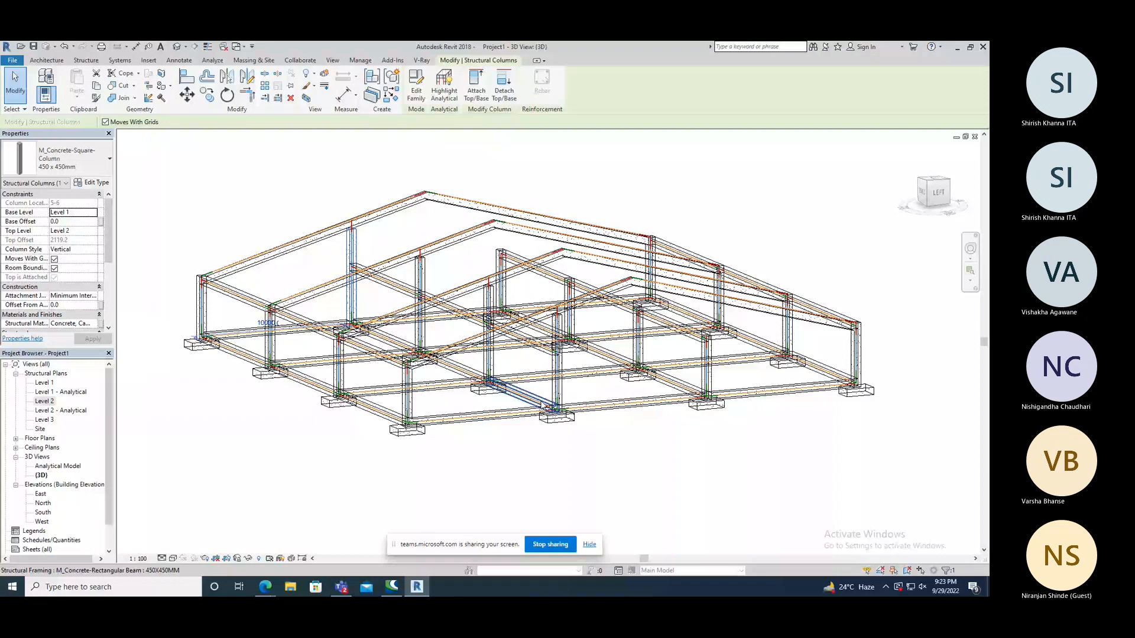
# Attach the tops of the columns at grids 1-7 and 3-7 to their pitched beams with the Cut Column style.
pyautogui.keyDown('shift'); pyautogui.moveTo(542, 404); pyautogui.dragTo(599, 243, button='middle'); pyautogui.keyUp('shift')
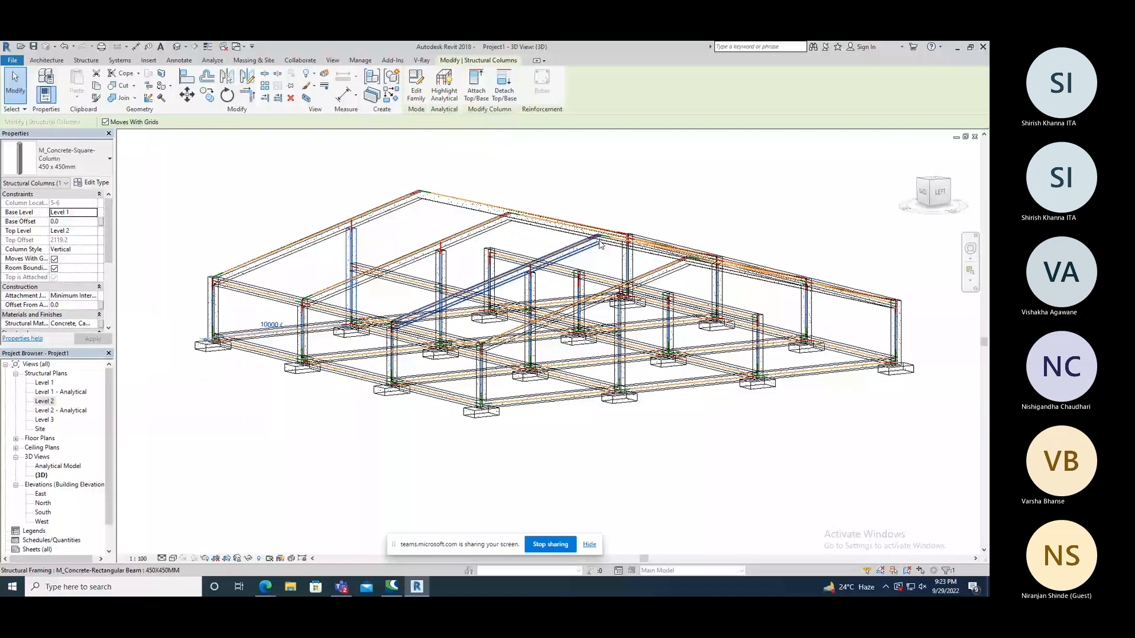
pyautogui.keyDown('shift'); pyautogui.moveTo(600, 243); pyautogui.dragTo(457, 341, button='middle'); pyautogui.keyUp('shift')
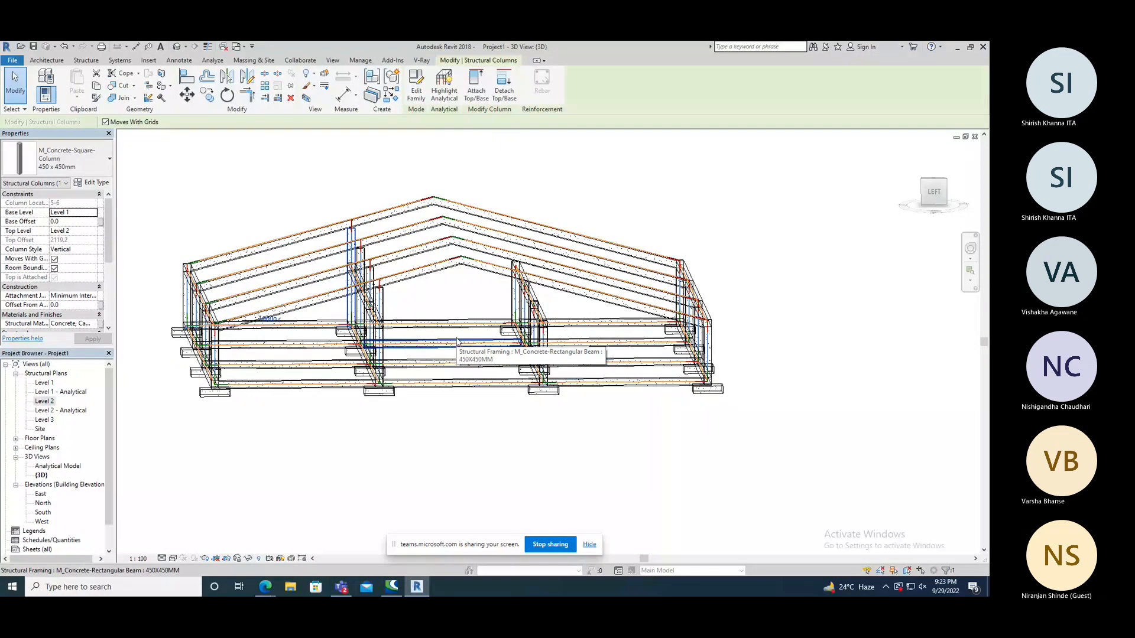
pyautogui.keyDown('shift'); pyautogui.moveTo(457, 342); pyautogui.dragTo(509, 384, button='middle'); pyautogui.keyUp('shift')
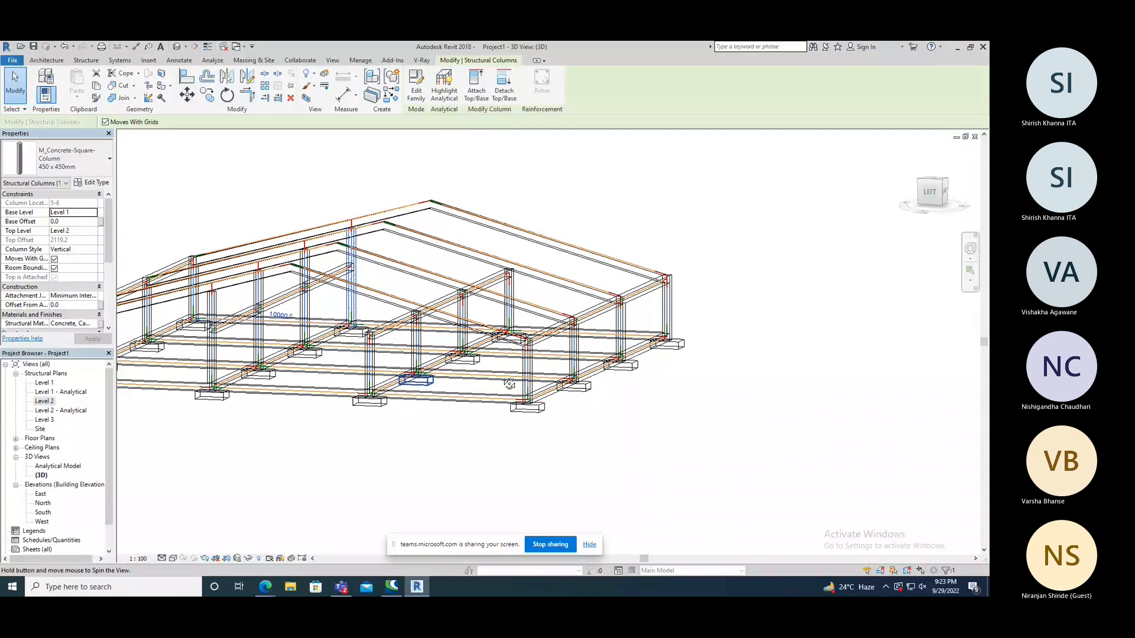
pyautogui.keyDown('shift'); pyautogui.moveTo(509, 384); pyautogui.dragTo(417, 246, button='middle'); pyautogui.keyUp('shift')
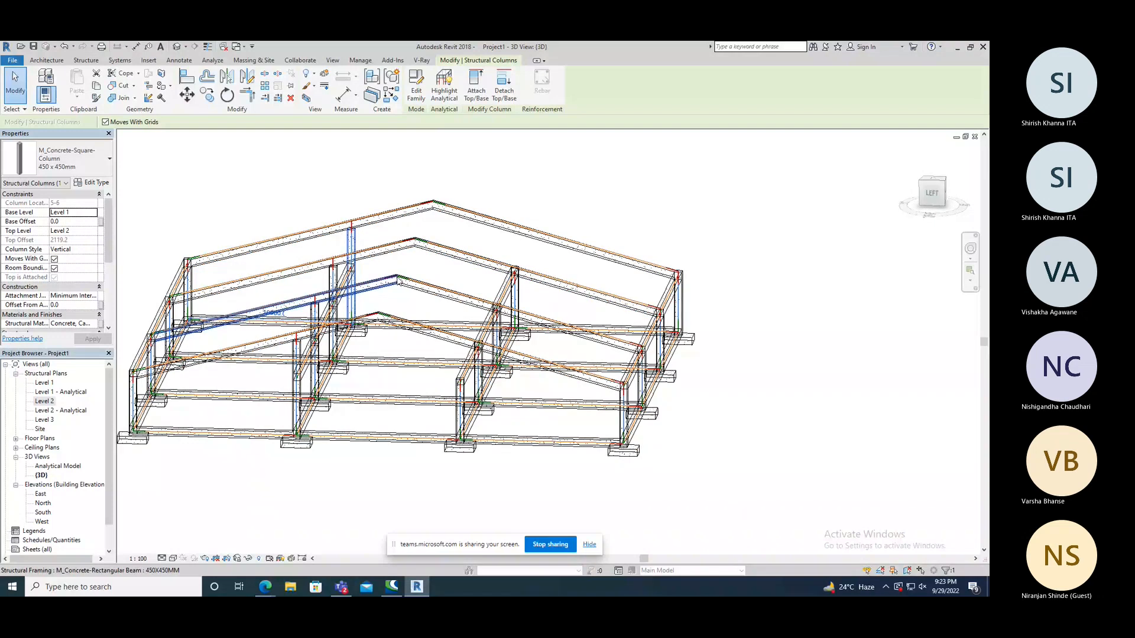
pyautogui.keyDown('shift'); pyautogui.moveTo(399, 281); pyautogui.dragTo(406, 337, button='middle'); pyautogui.keyUp('shift')
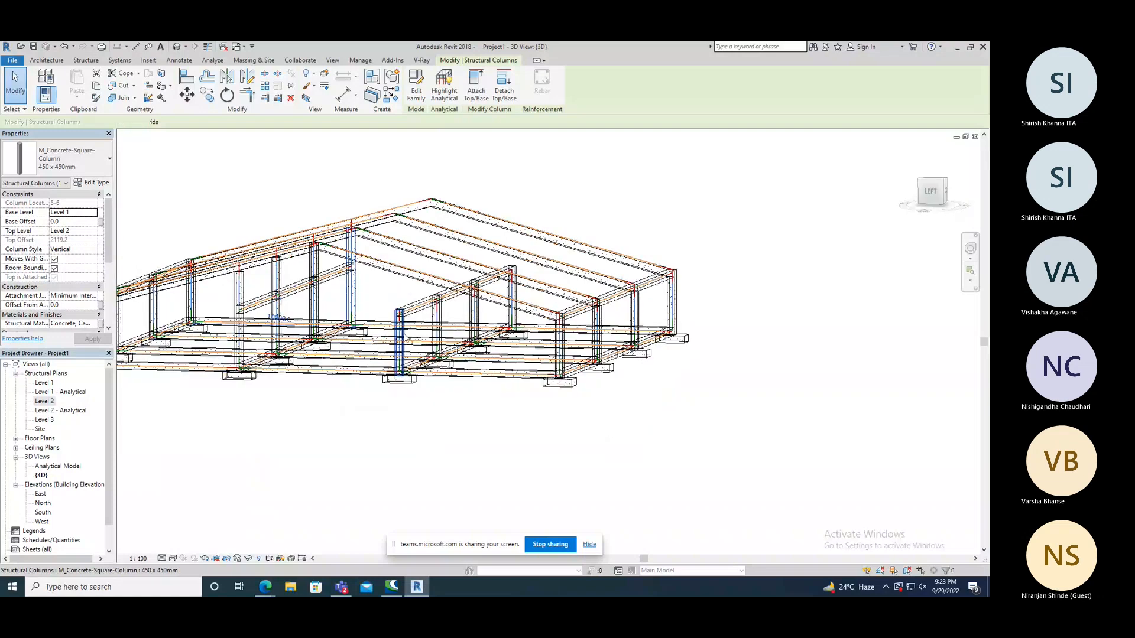
pyautogui.click(440, 315)
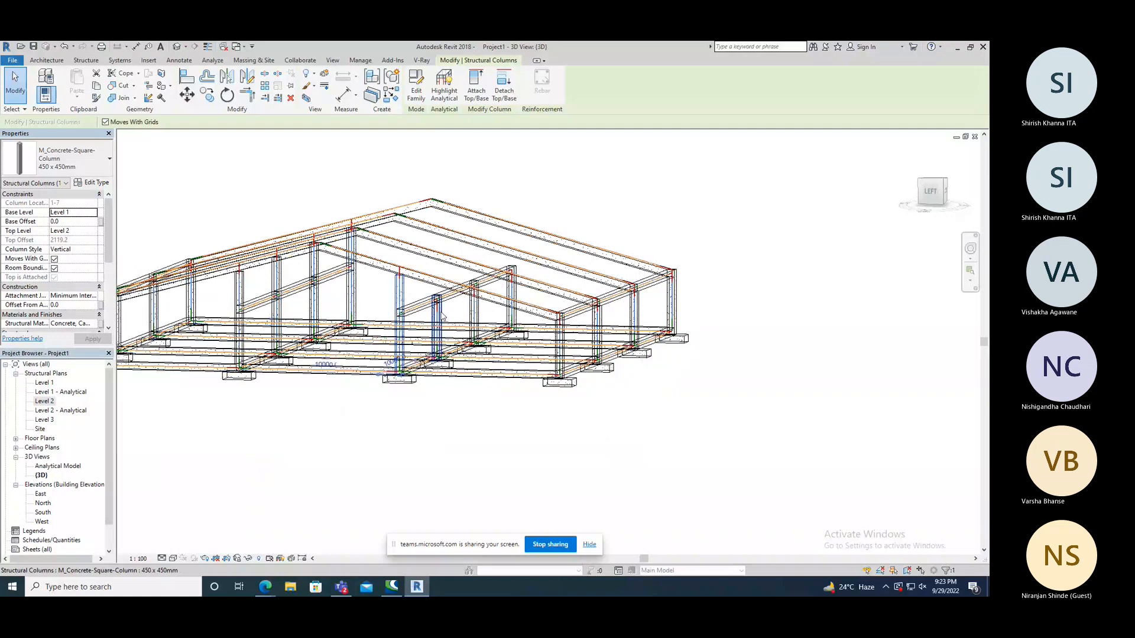
pyautogui.click(477, 83)
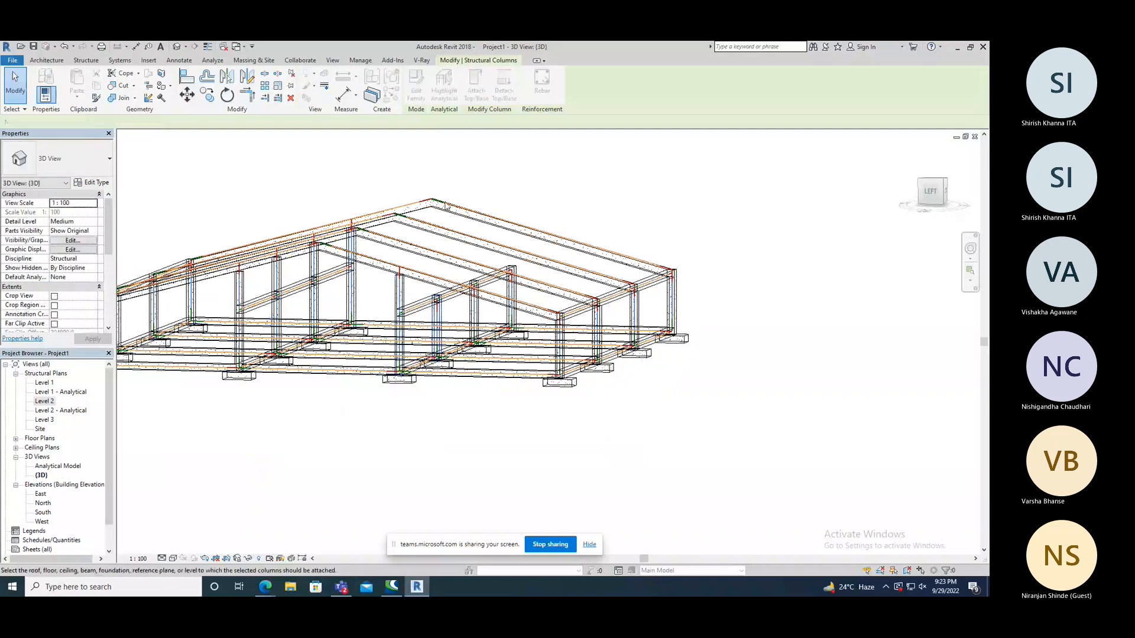
pyautogui.click(434, 255)
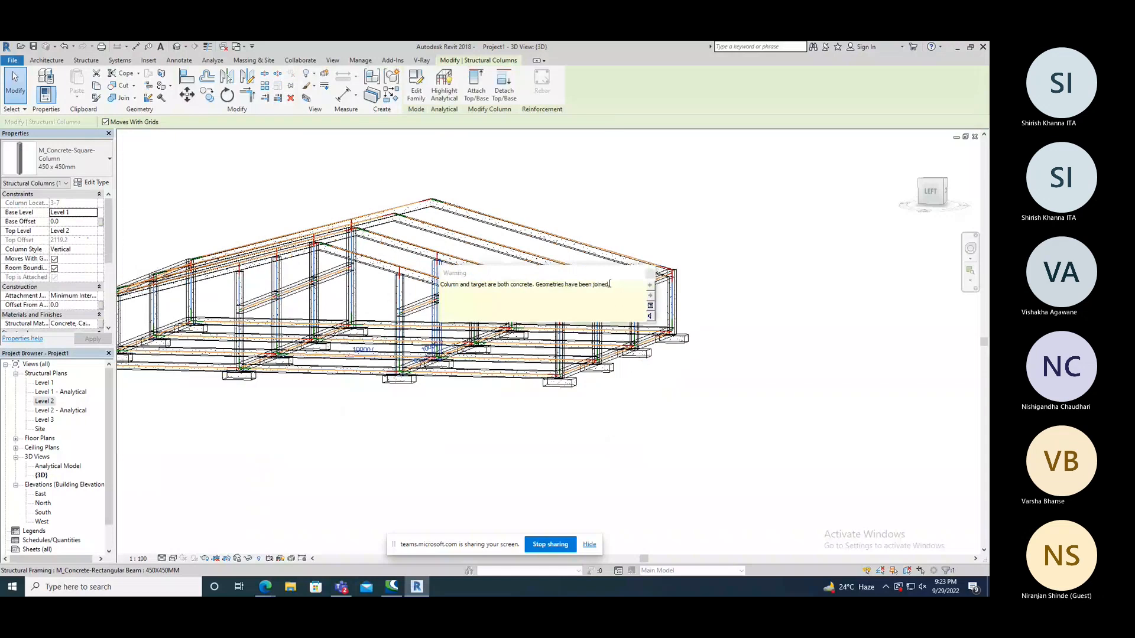
# Attach the tops of the columns at grids 4-7 and 5-7 to the pitched beams above them and clear the selection.
pyautogui.click(479, 314)
pyautogui.click(477, 94)
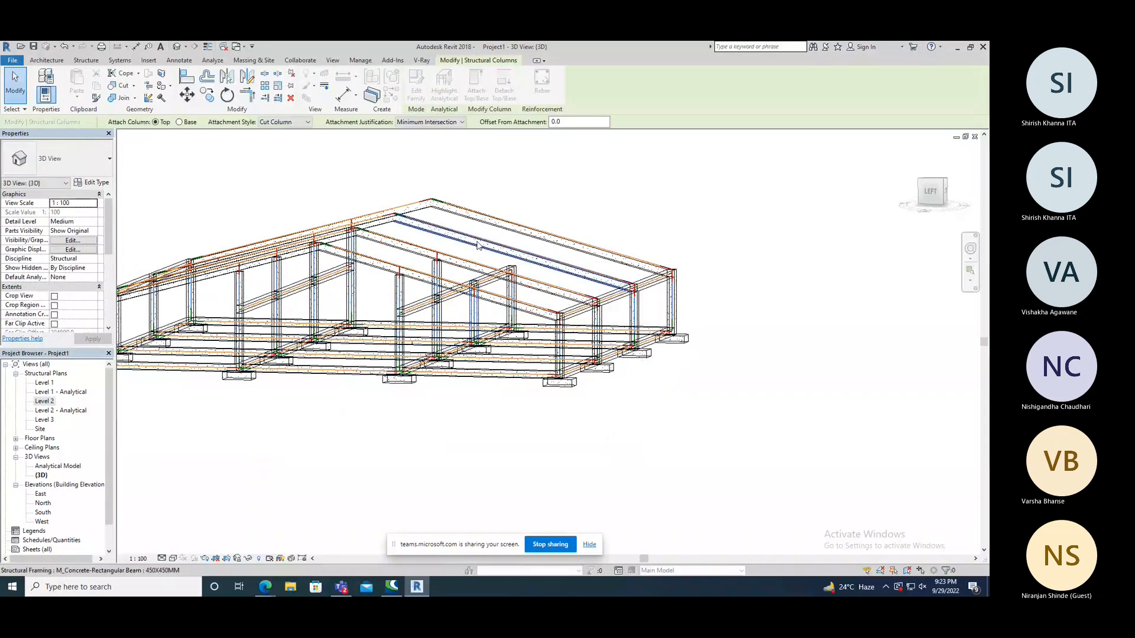
pyautogui.click(478, 245)
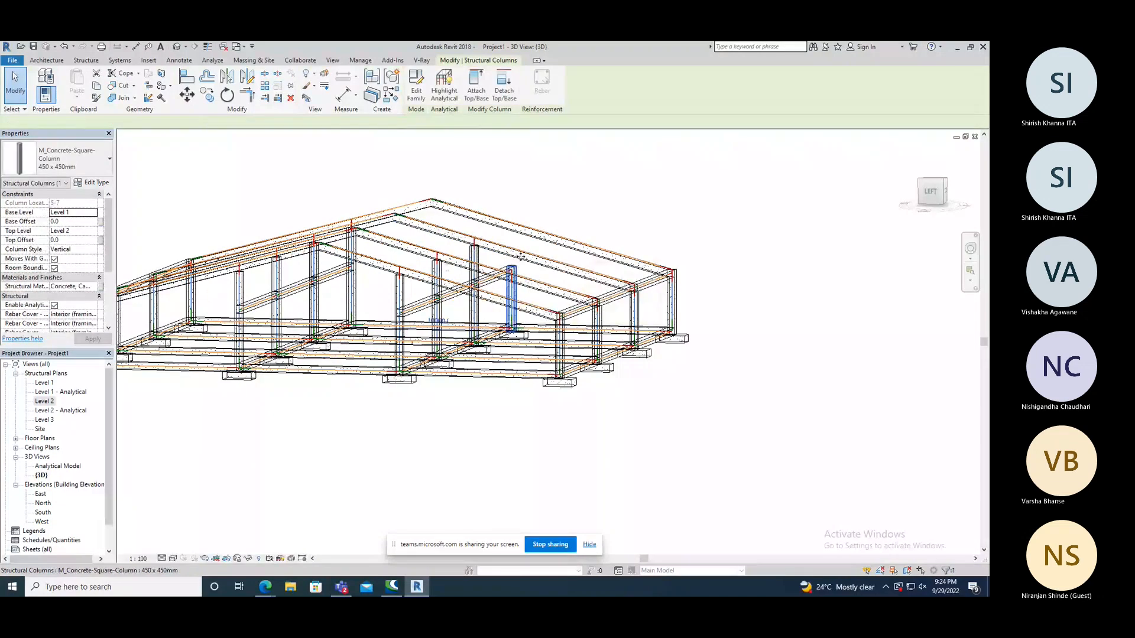
pyautogui.click(476, 93)
pyautogui.click(533, 237)
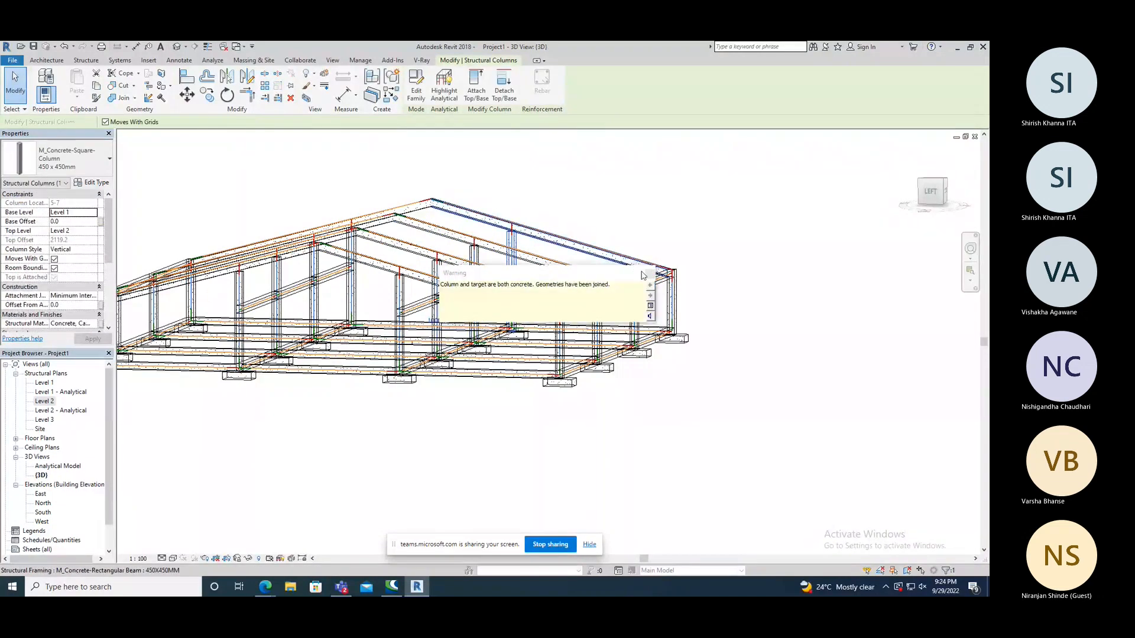
pyautogui.press('Escape')
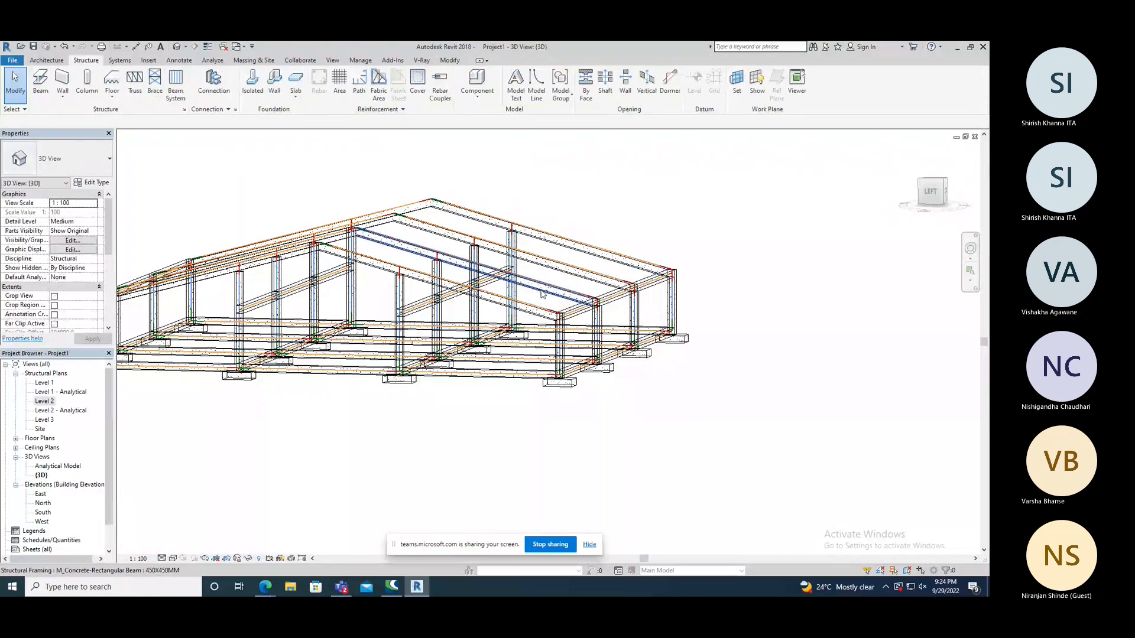
# Display the 3D view in the Shaded visual style and inspect the whole frame from several sides.
pyautogui.scroll(-2, 542, 294)
pyautogui.moveTo(409, 383); pyautogui.dragTo(516, 396, button='middle')
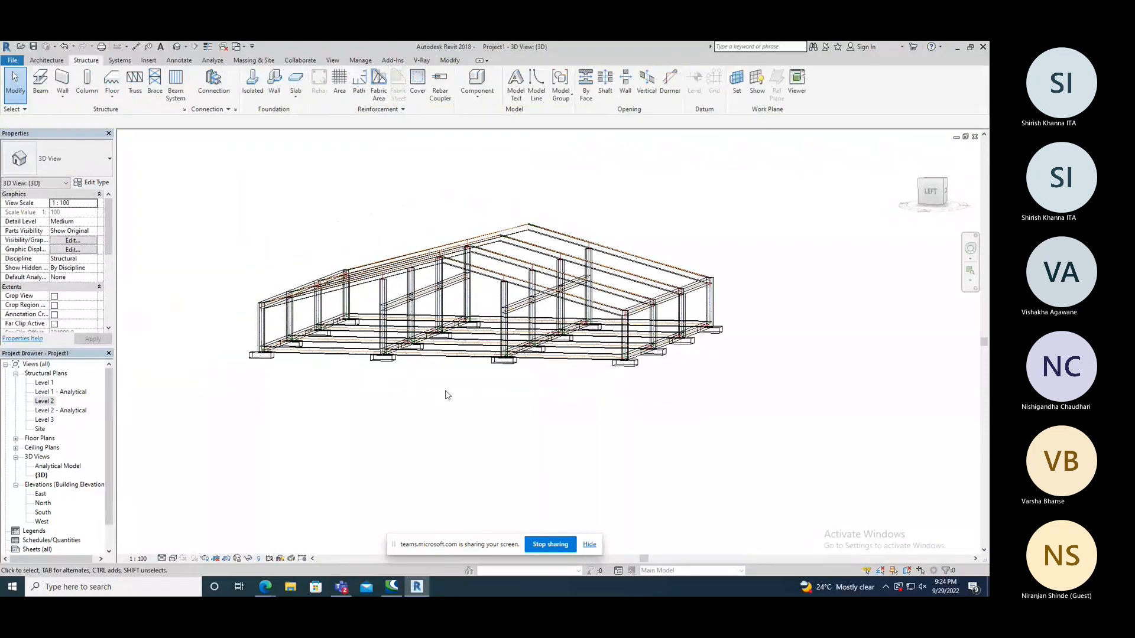
pyautogui.keyDown('shift'); pyautogui.moveTo(447, 394); pyautogui.dragTo(510, 433, button='middle'); pyautogui.keyUp('shift')
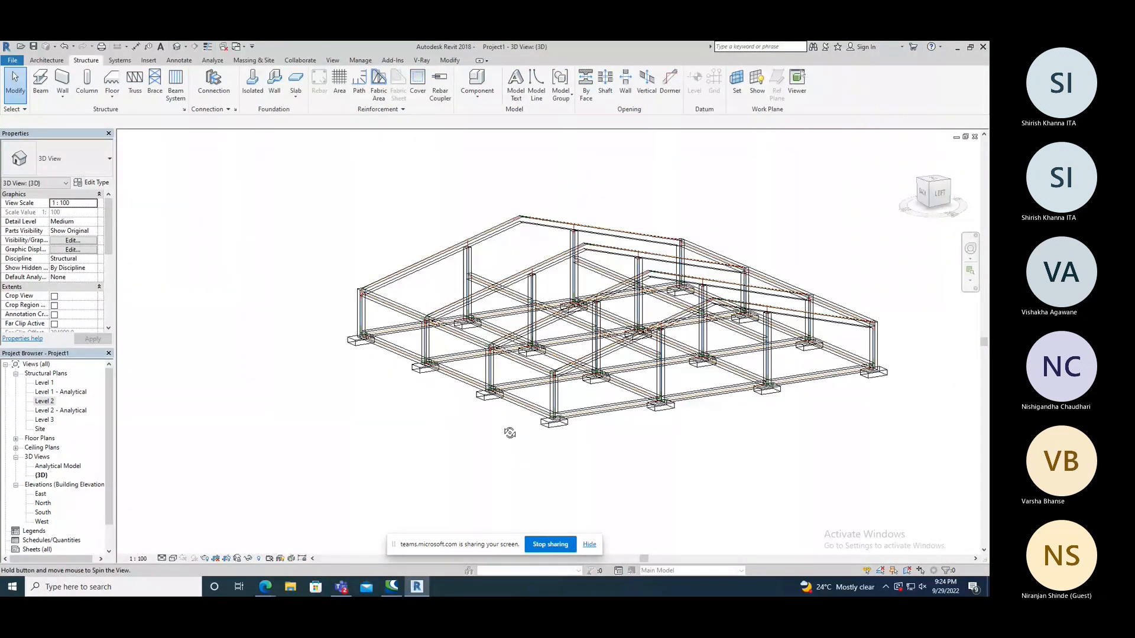
pyautogui.moveTo(647, 409); pyautogui.dragTo(510, 410, button='middle')
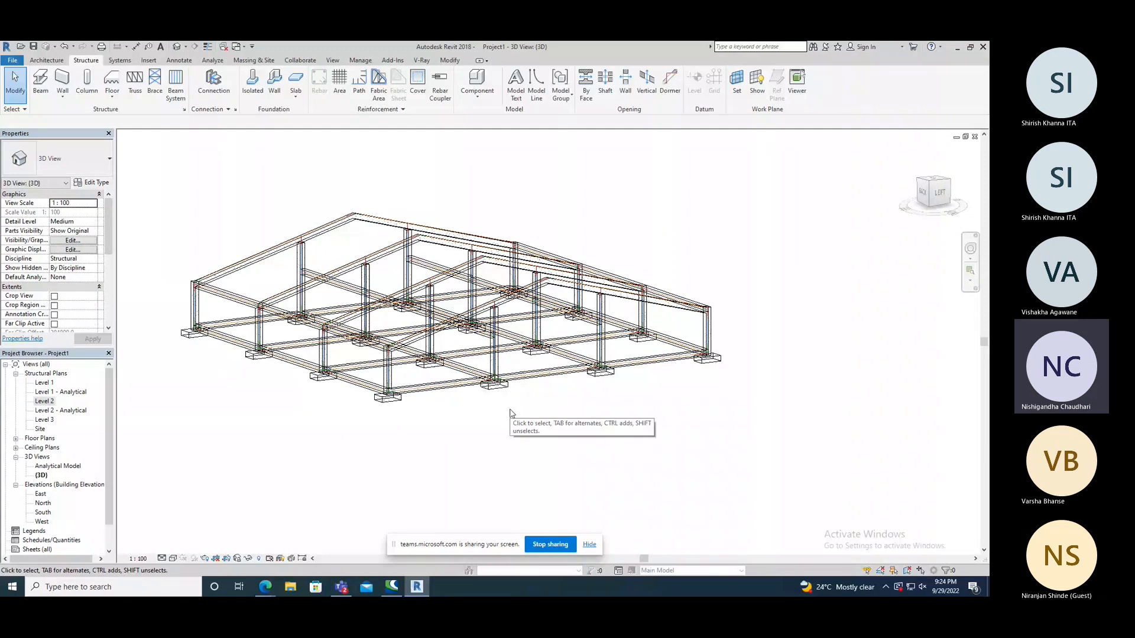
pyautogui.press('s')
pyautogui.press('d')
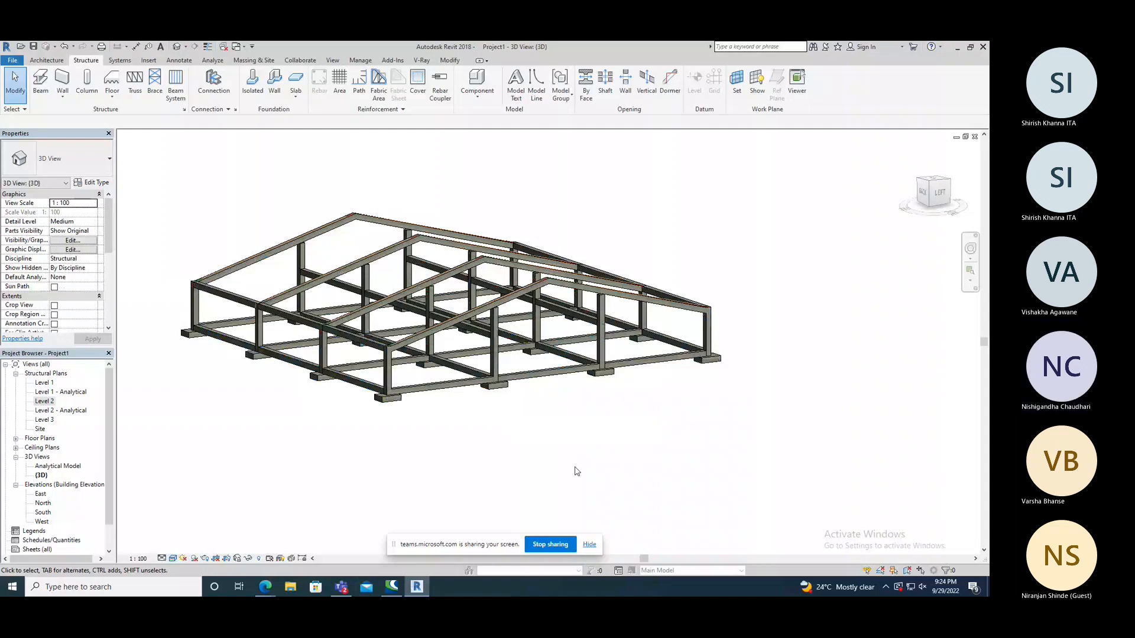
pyautogui.keyDown('shift'); pyautogui.moveTo(577, 471); pyautogui.dragTo(405, 222, button='middle'); pyautogui.keyUp('shift')
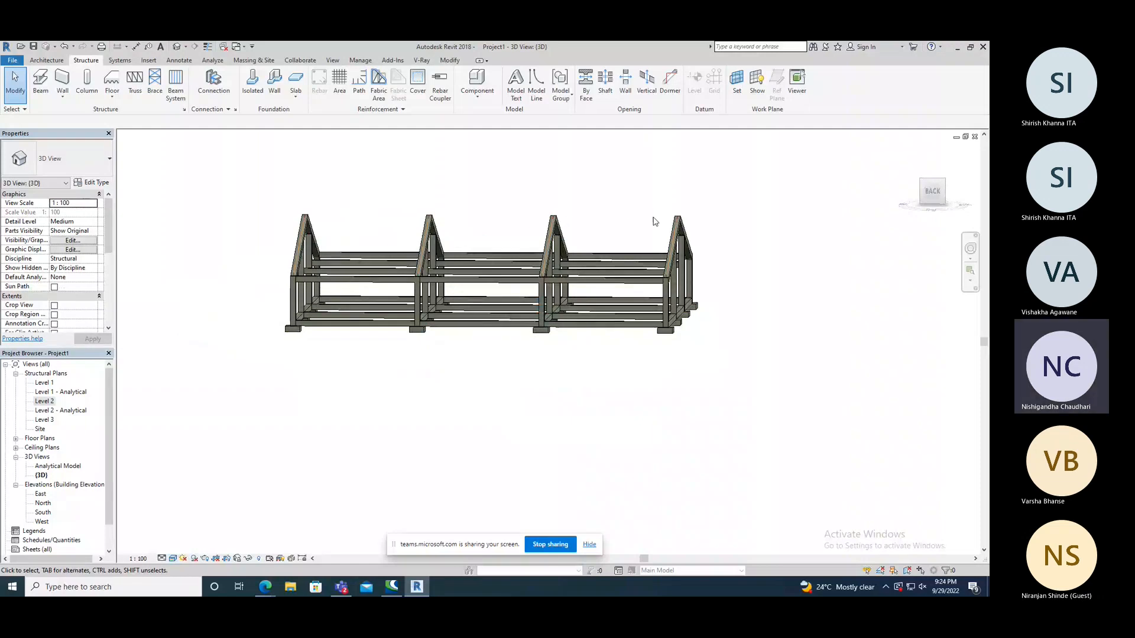
pyautogui.keyDown('shift'); pyautogui.moveTo(585, 217); pyautogui.dragTo(455, 365, button='middle'); pyautogui.keyUp('shift')
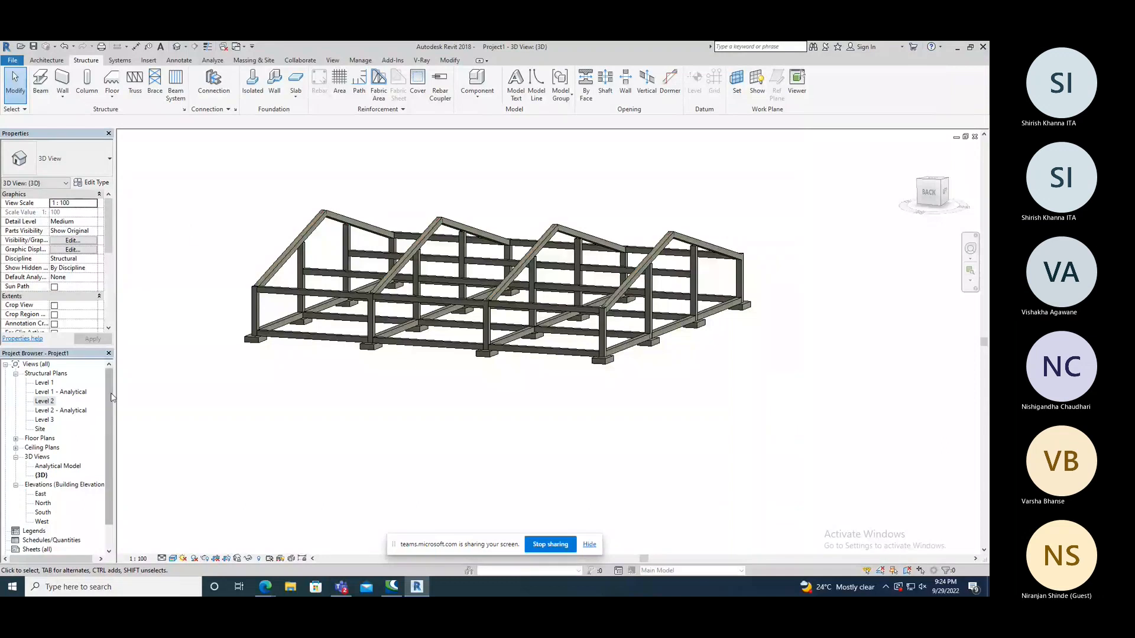
# Open the East elevation and bring the roof ridge and level markers into view.
pyautogui.doubleClick(41, 494)
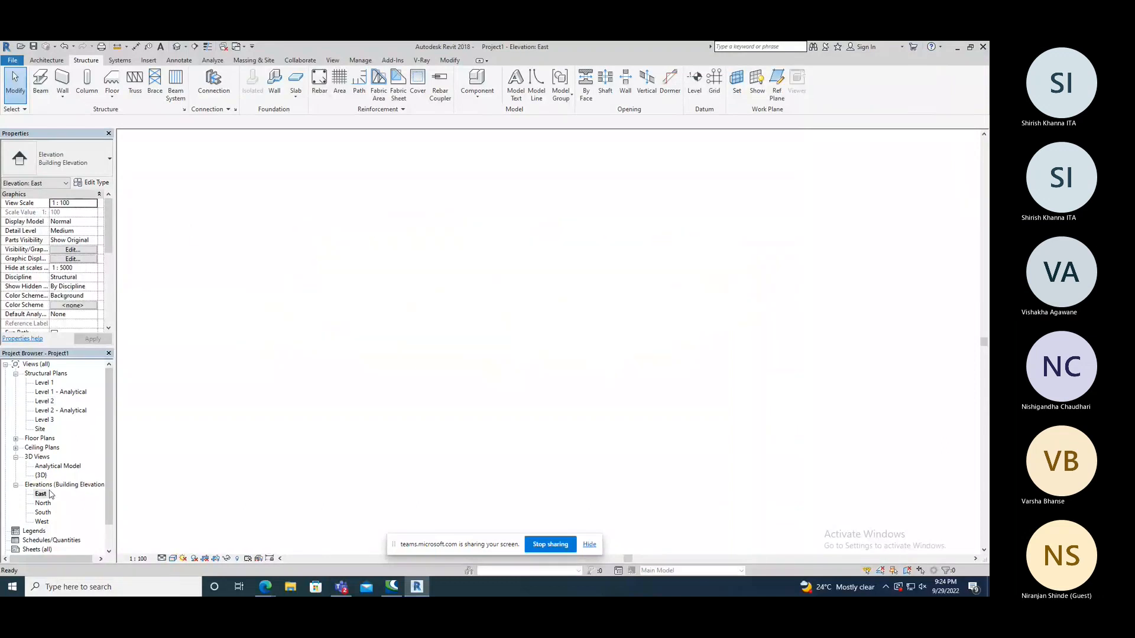
pyautogui.scroll(-2, 449, 410)
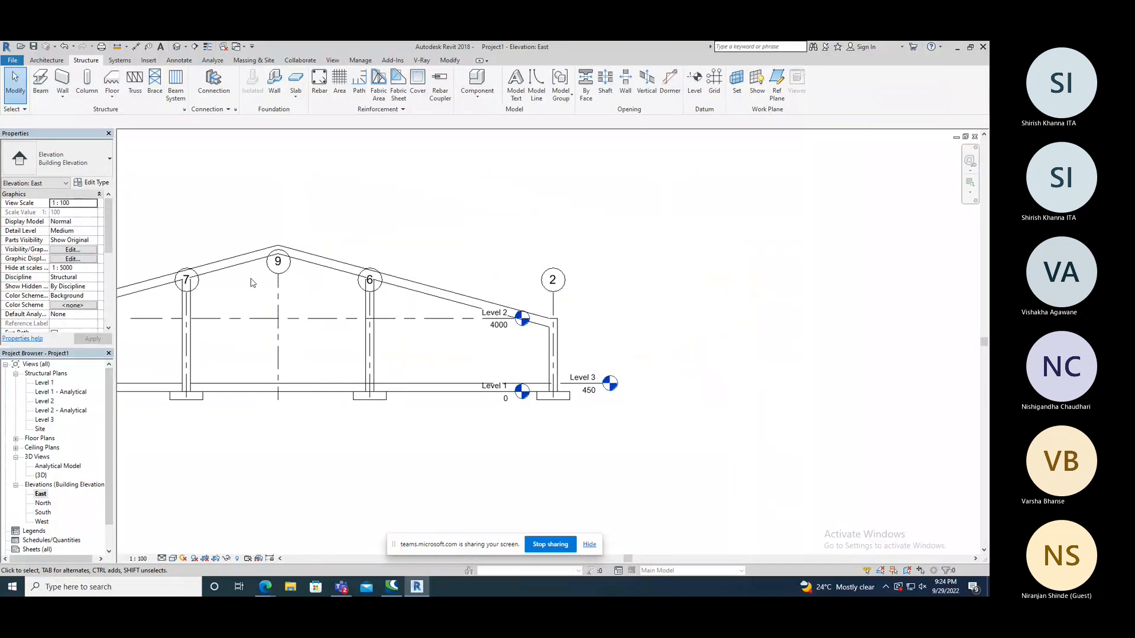
pyautogui.scroll(2, 260, 257)
pyautogui.scroll(-1, 362, 276)
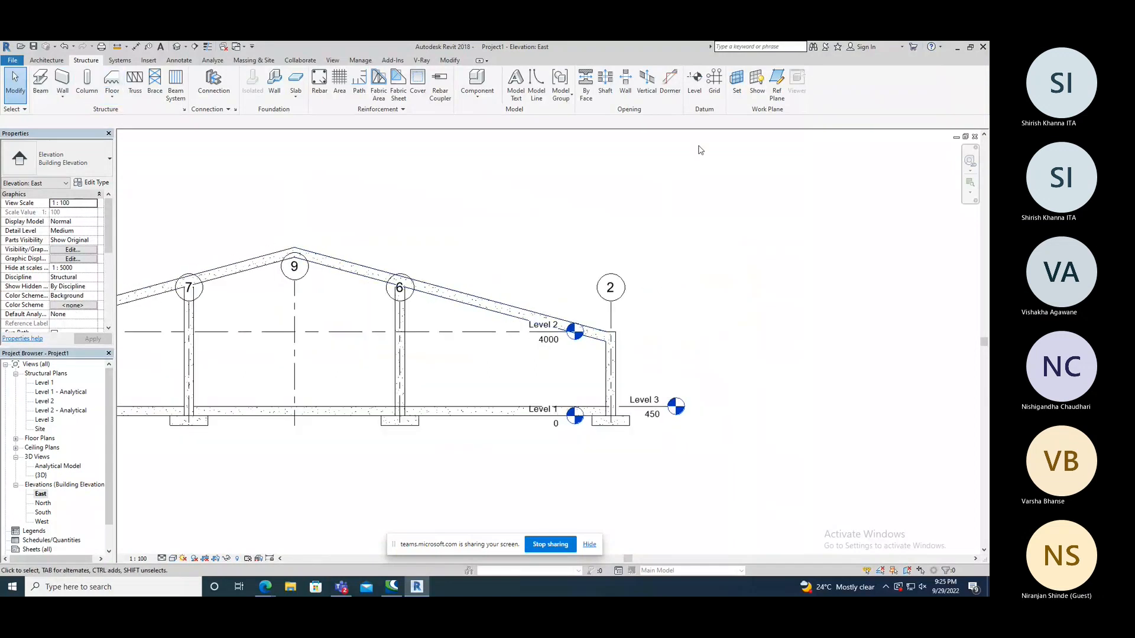
# Draw a level at 8000 from the pitched beams' ridge at grid 9 out to grid 2, with a plan view.
pyautogui.click(694, 82)
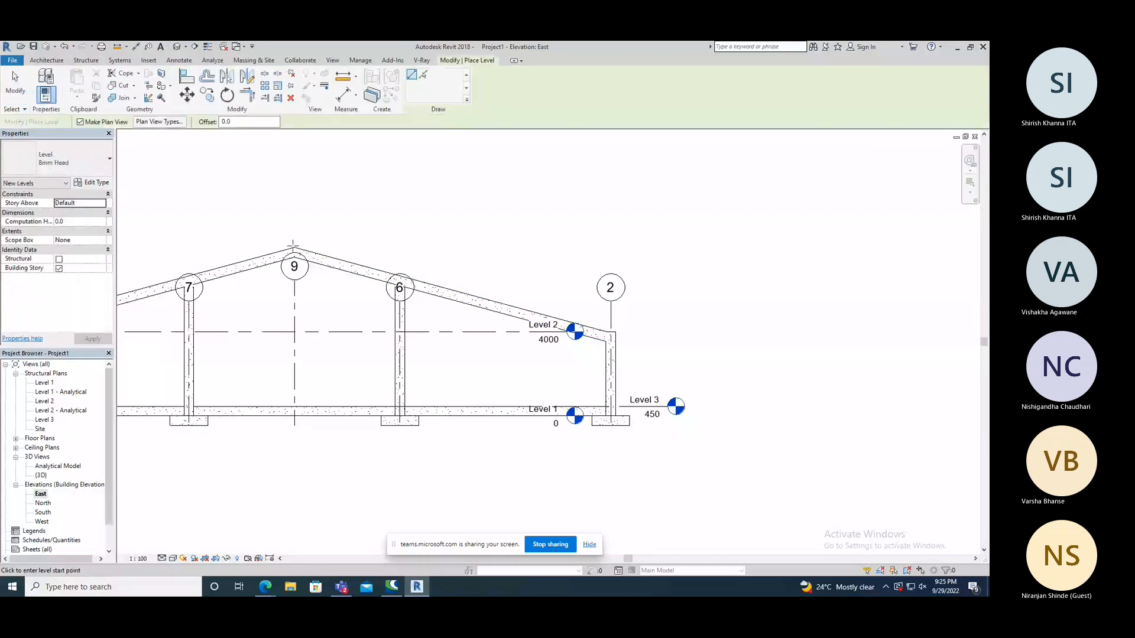
pyautogui.scroll(3, 293, 245)
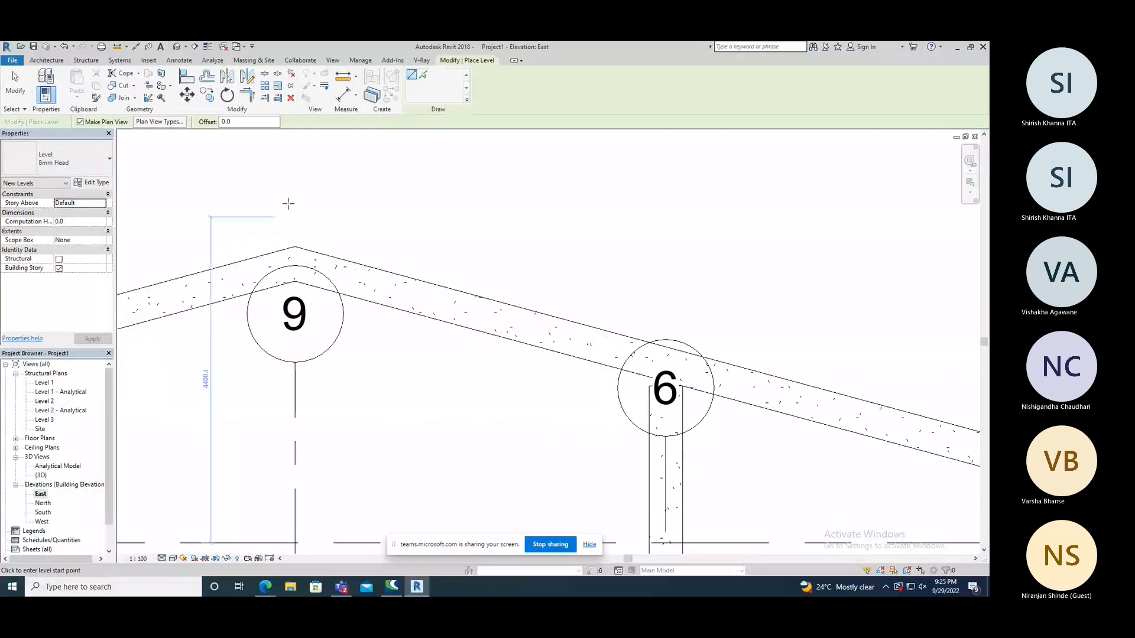
pyautogui.scroll(-2, 288, 204)
pyautogui.click(293, 231)
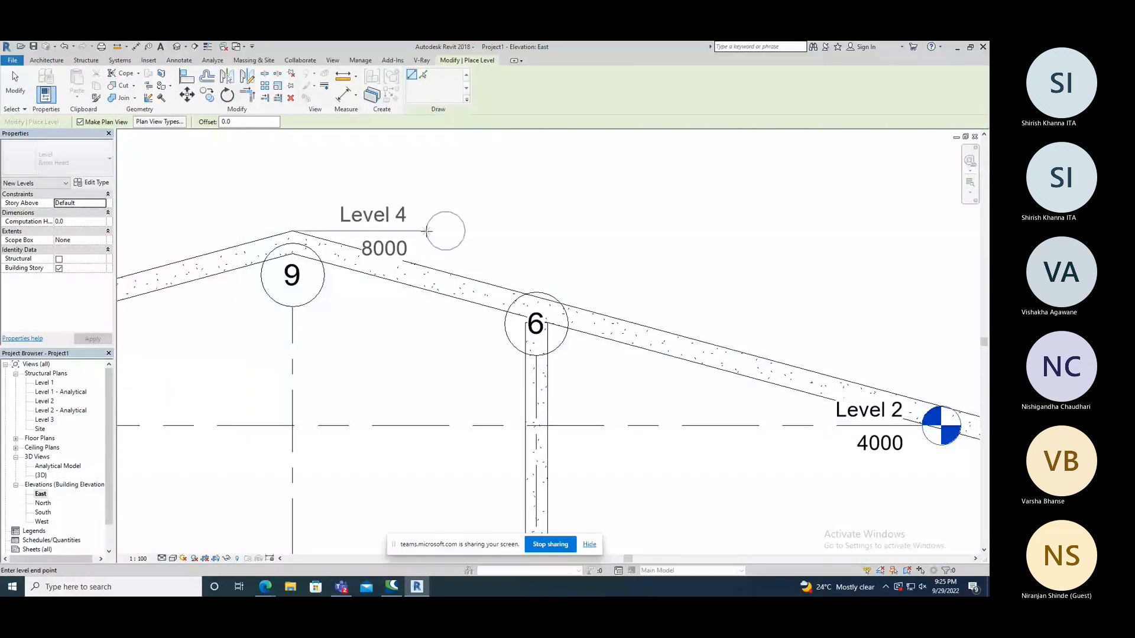
pyautogui.scroll(-2, 427, 231)
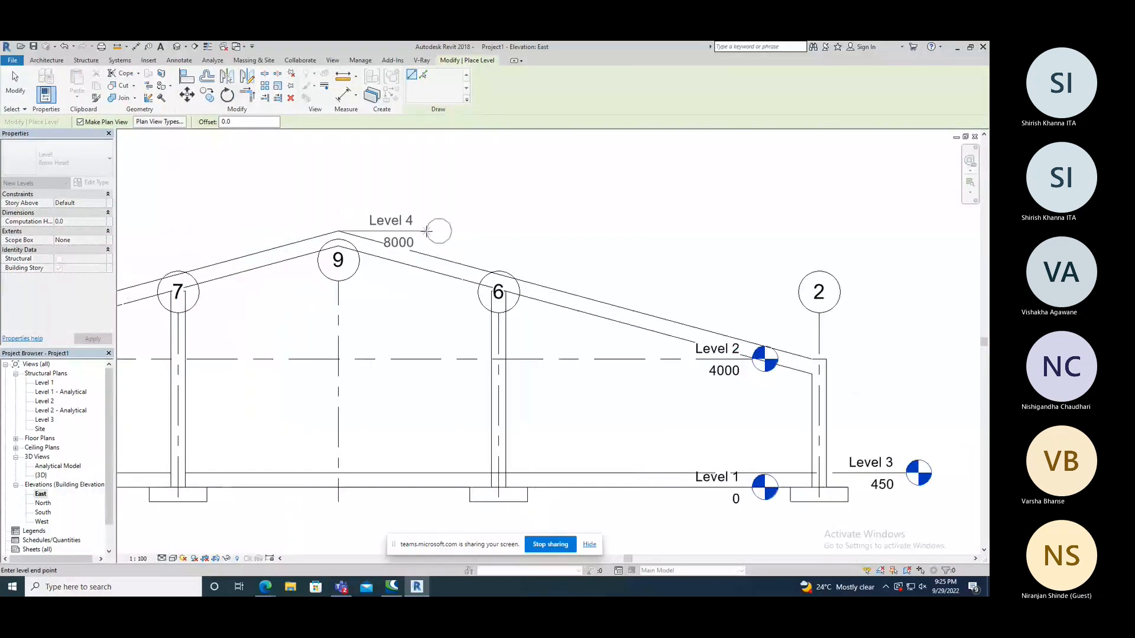
pyautogui.scroll(-1, 426, 231)
pyautogui.click(768, 231)
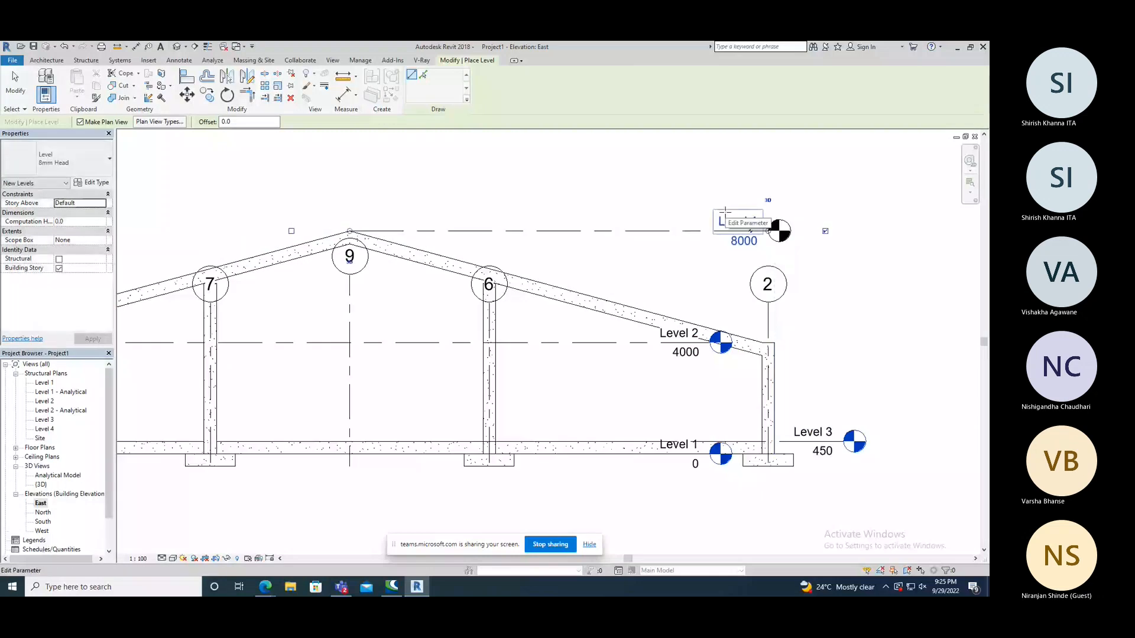
pyautogui.rightClick(416, 176)
pyautogui.click(437, 182)
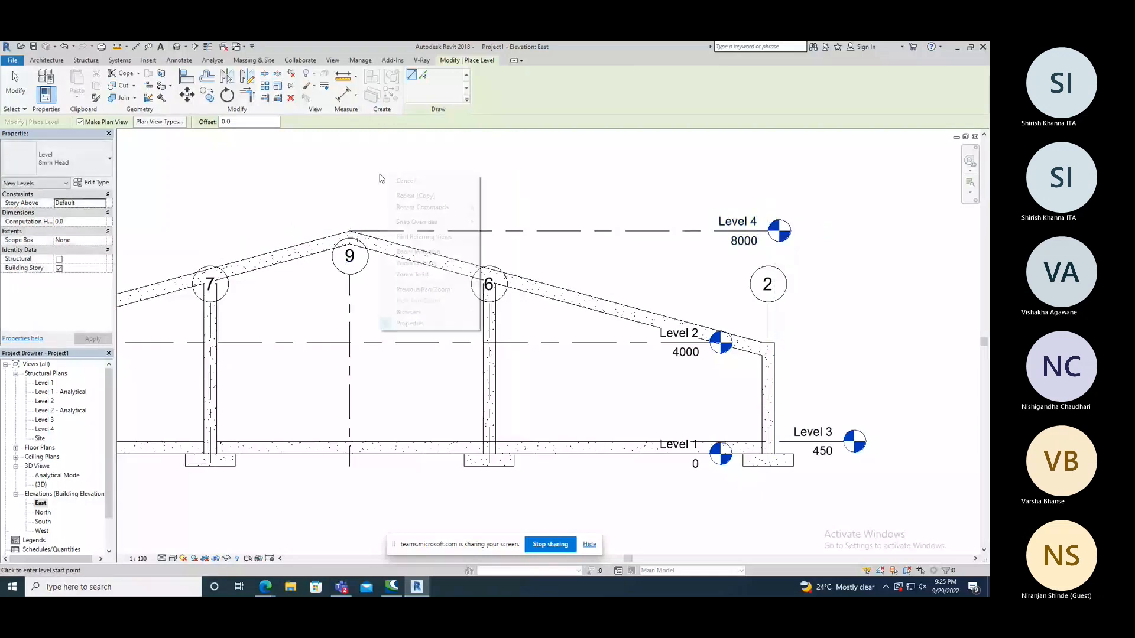
# On the Level 4 structural plan, draw a 450X450MM ridge beam about 8000 mm long between the two westernmost frames.
pyautogui.click(44, 429)
pyautogui.doubleClick(44, 430)
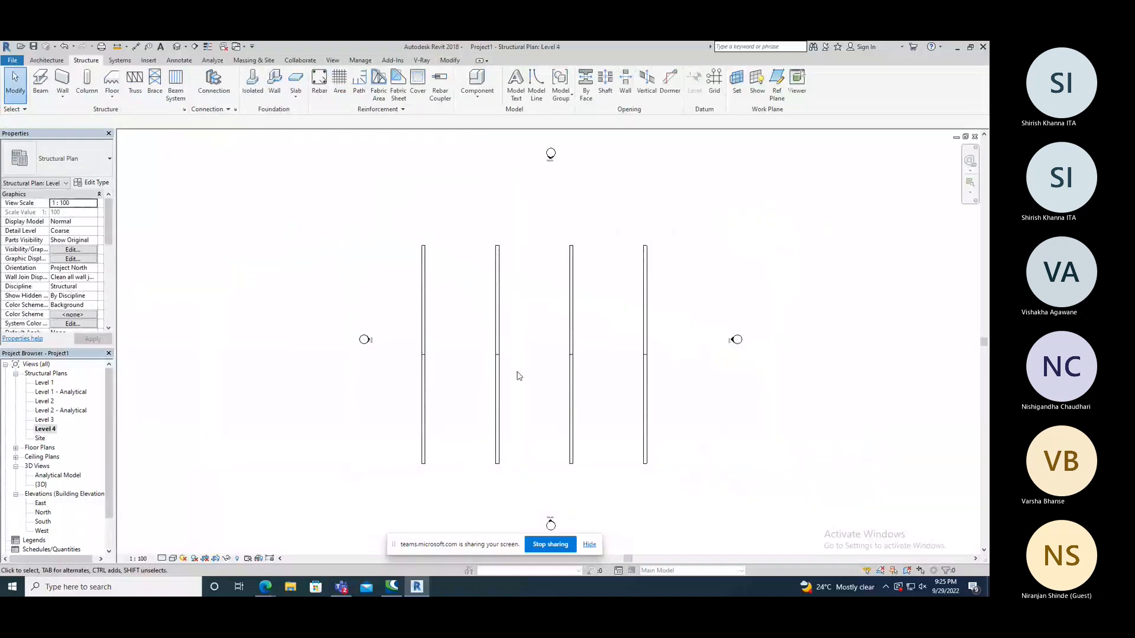
pyautogui.scroll(1, 513, 367)
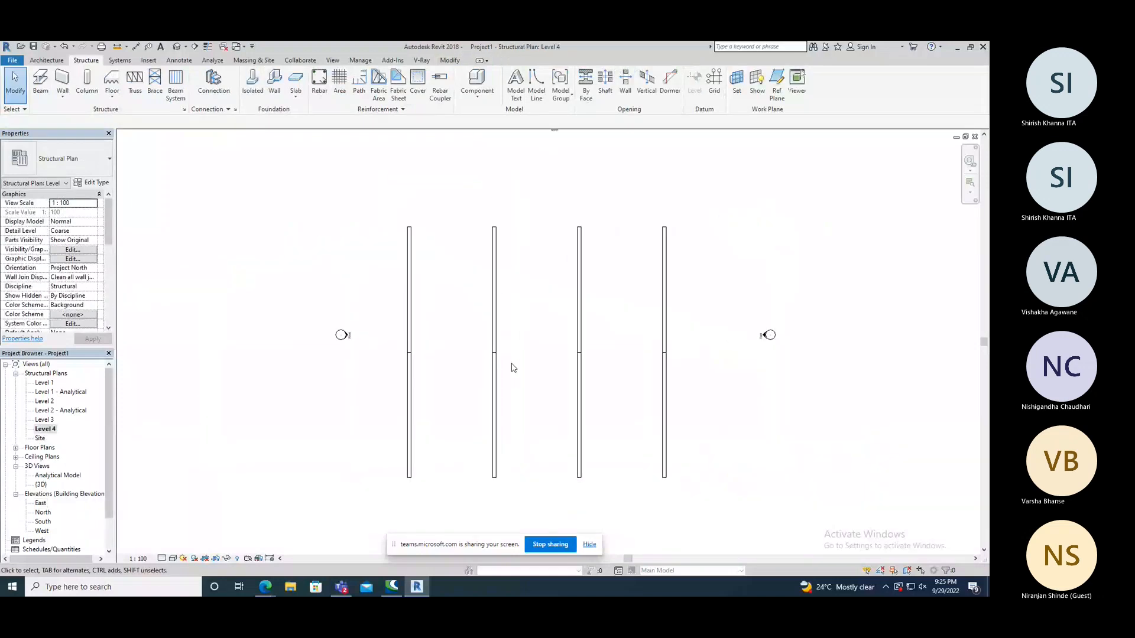
pyautogui.click(41, 91)
pyautogui.scroll(4, 451, 351)
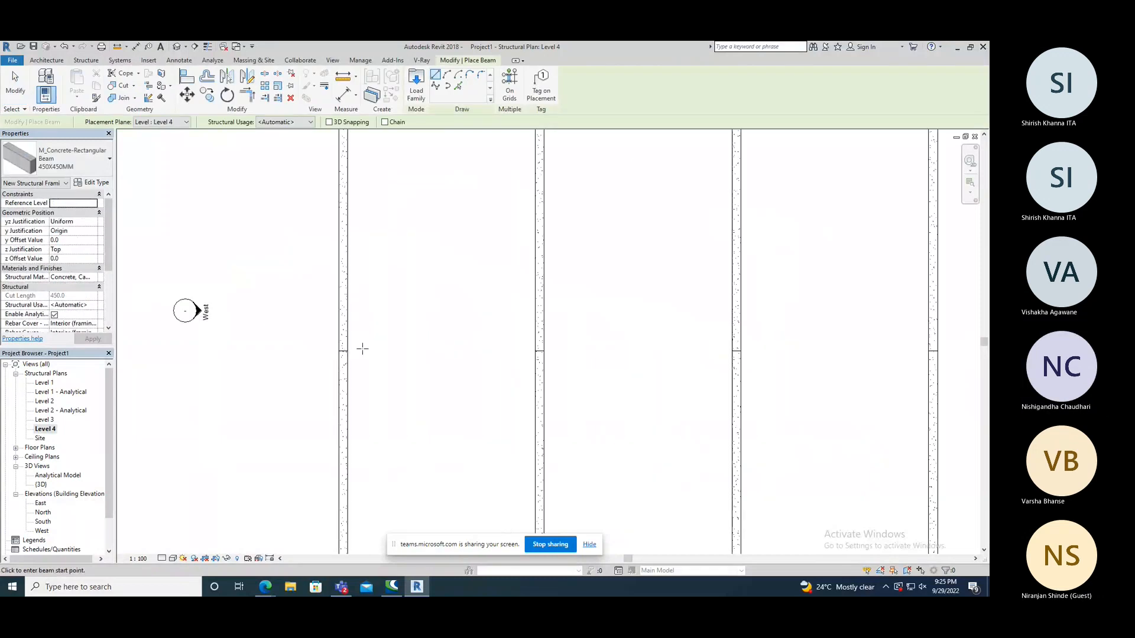
pyautogui.click(362, 351)
pyautogui.click(519, 351)
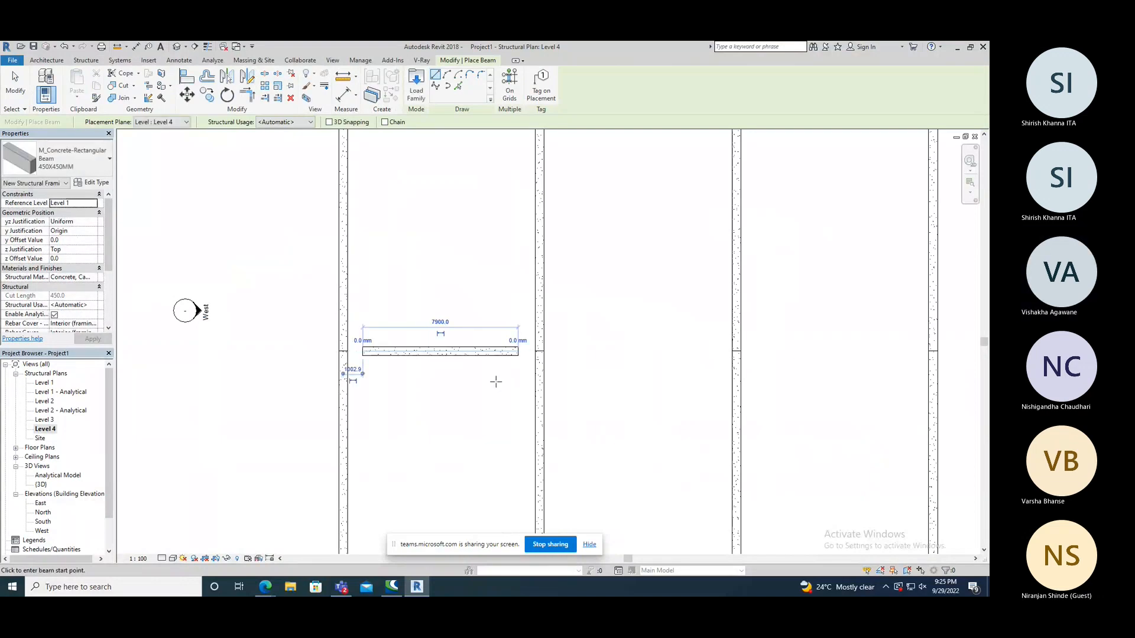
pyautogui.rightClick(445, 377)
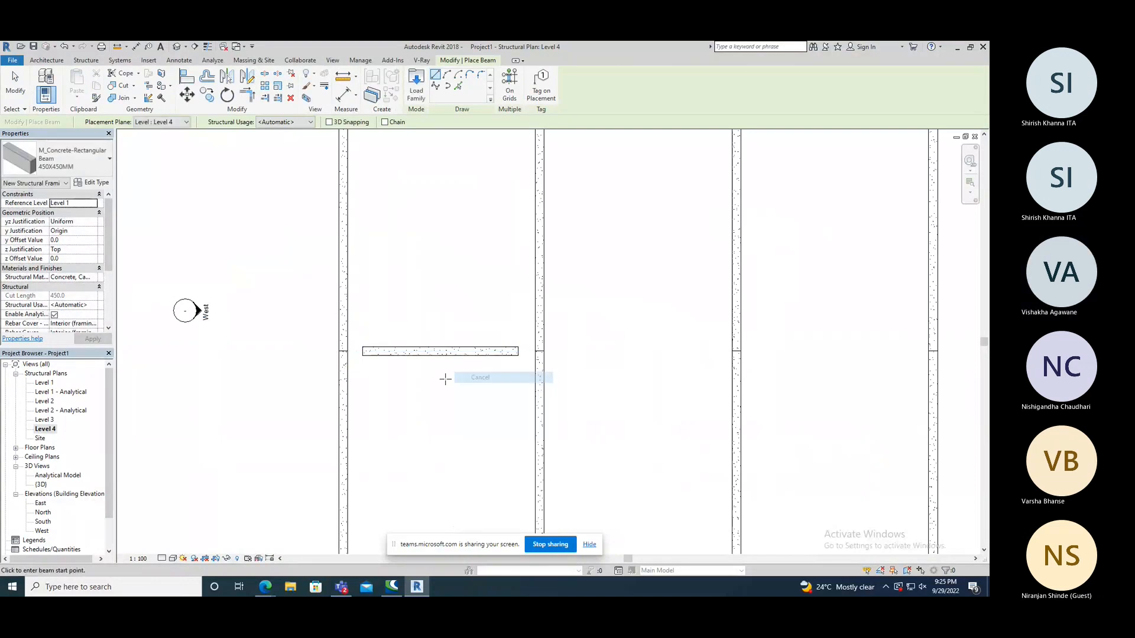
pyautogui.click(467, 379)
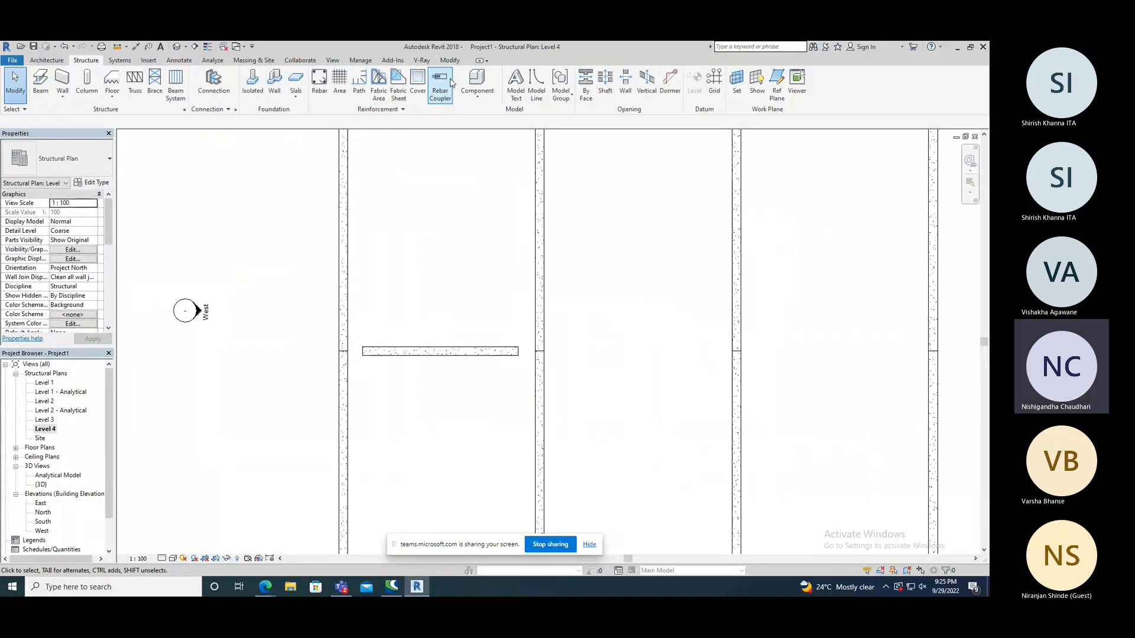
# Align the new beam's ends in turn with the inner faces of the first and second frames, locking the second alignment.
pyautogui.click(449, 60)
pyautogui.click(187, 77)
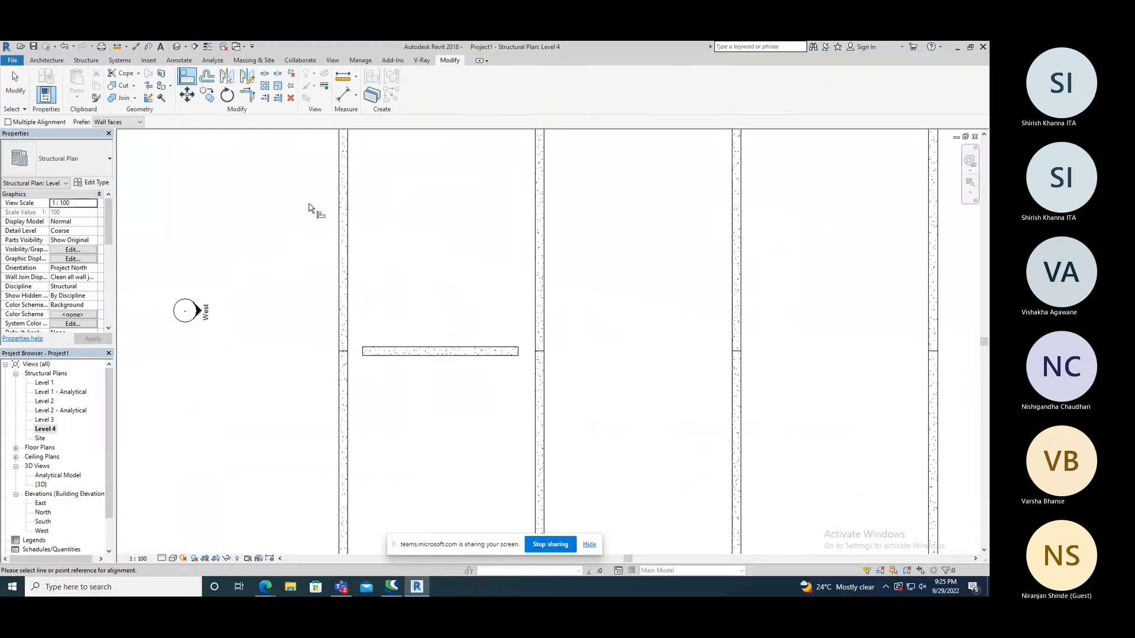
pyautogui.click(364, 353)
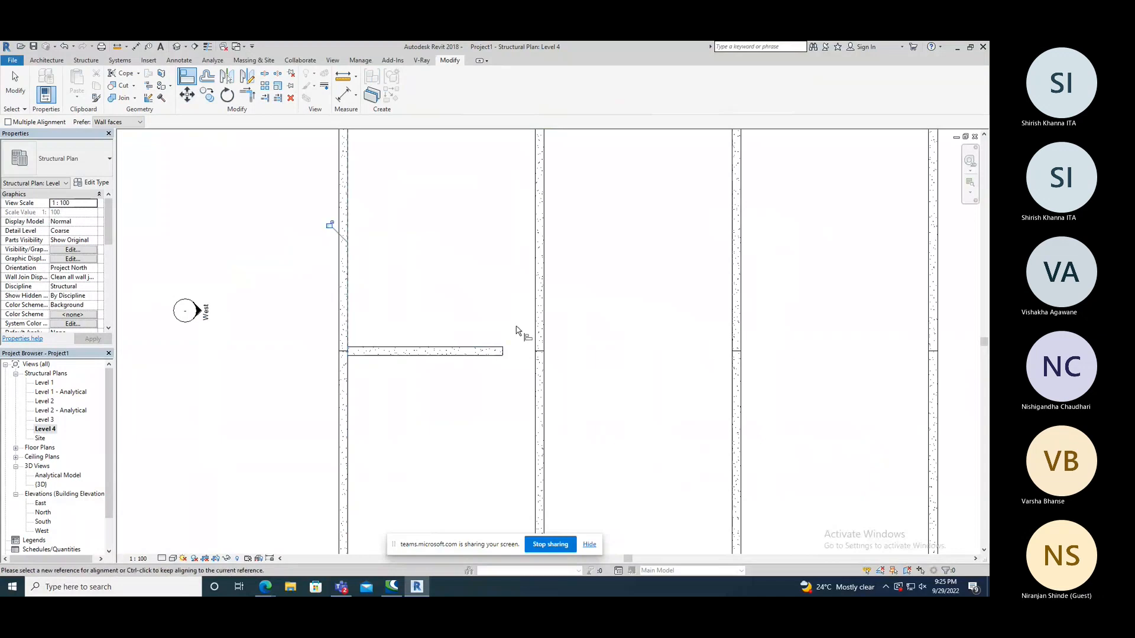
pyautogui.click(537, 318)
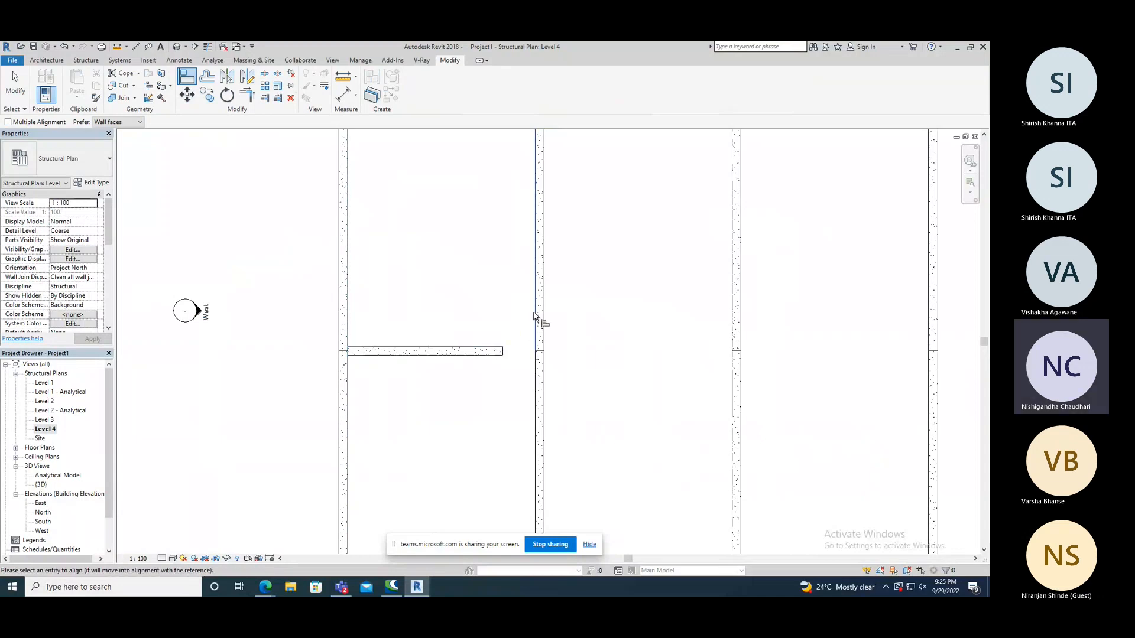
pyautogui.click(502, 353)
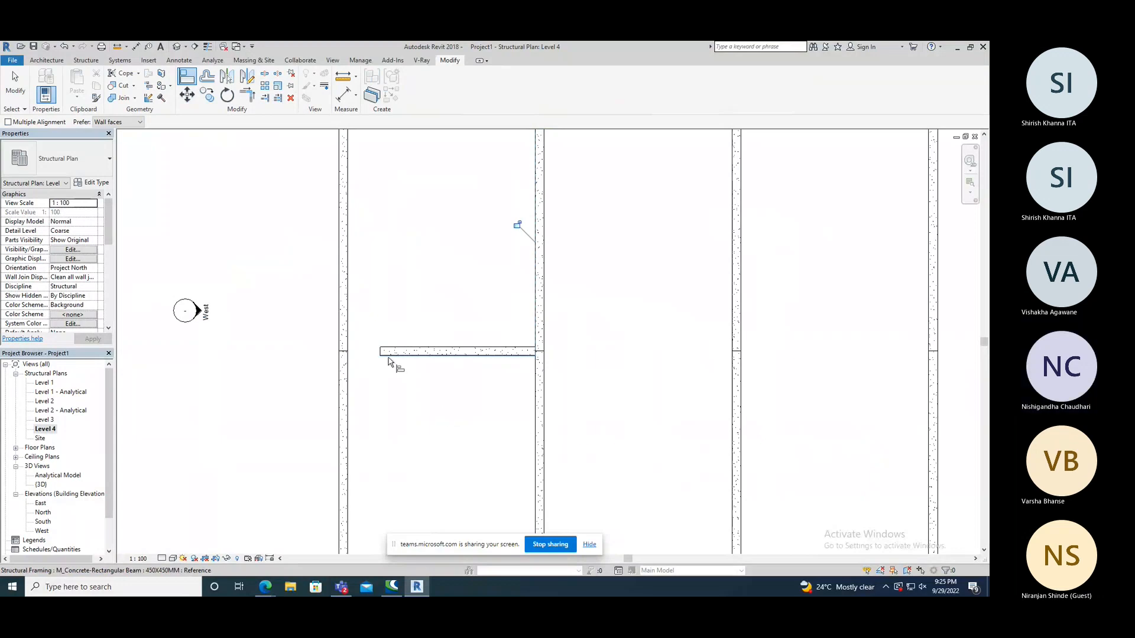
pyautogui.click(516, 226)
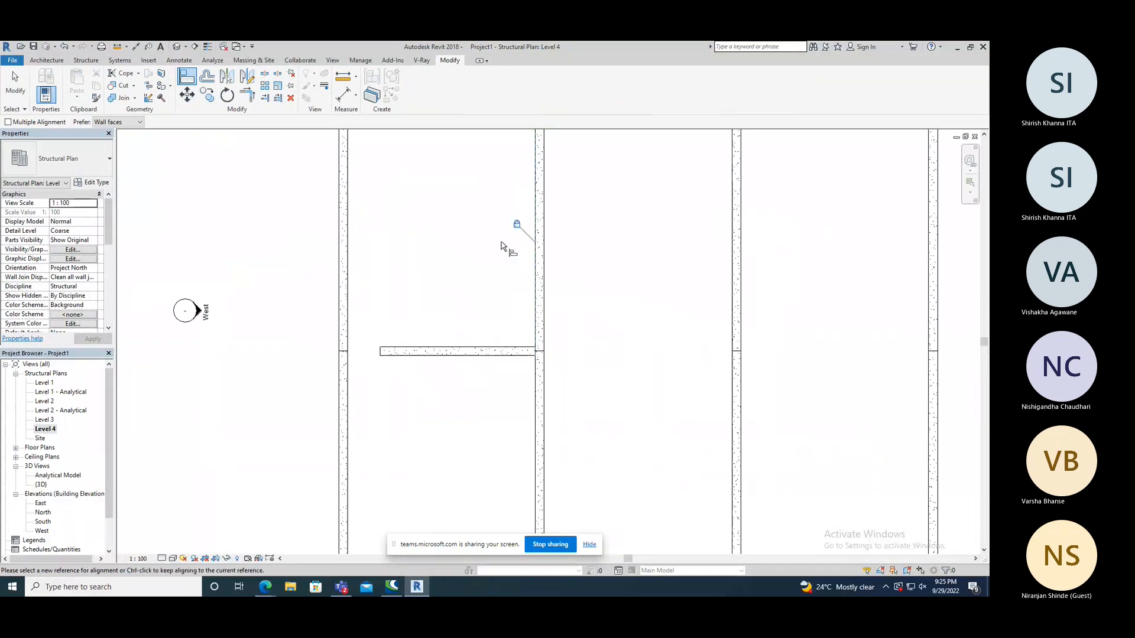
# Try to align the beam's free west end with the first frame's inner face, unjoining the conflicting elements.
pyautogui.click(348, 325)
pyautogui.click(383, 353)
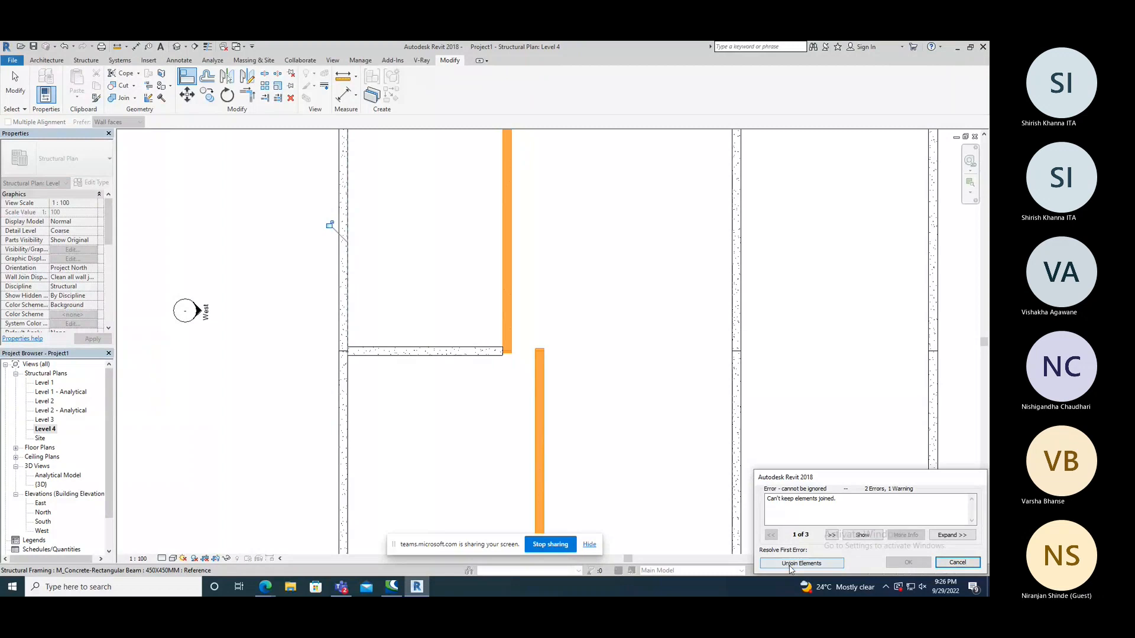
pyautogui.scroll(-2, 603, 422)
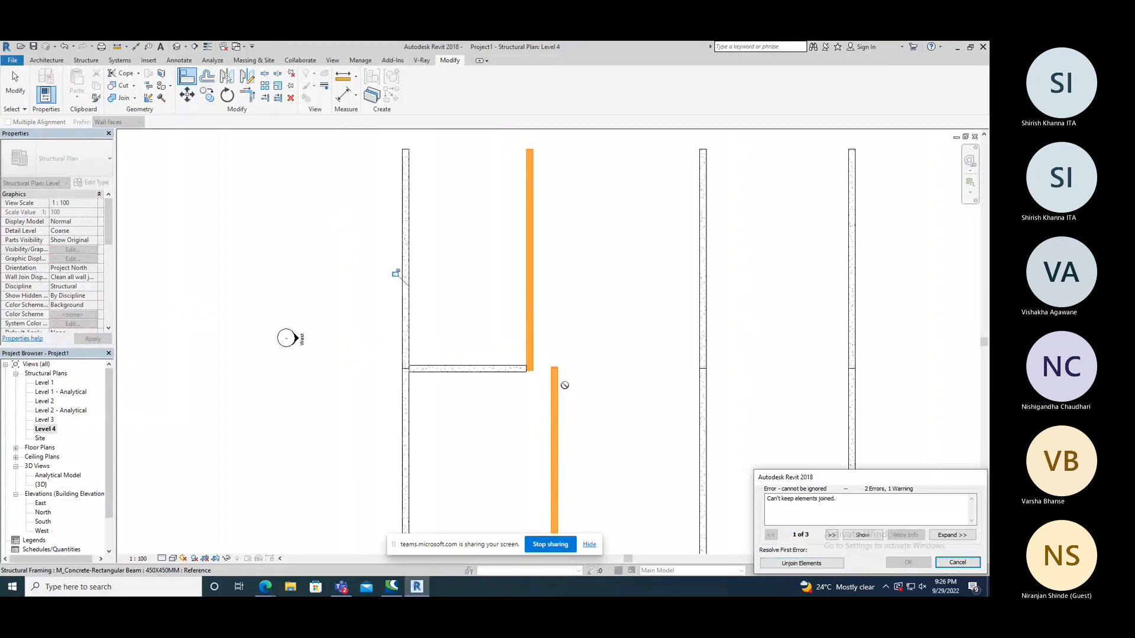
pyautogui.click(802, 564)
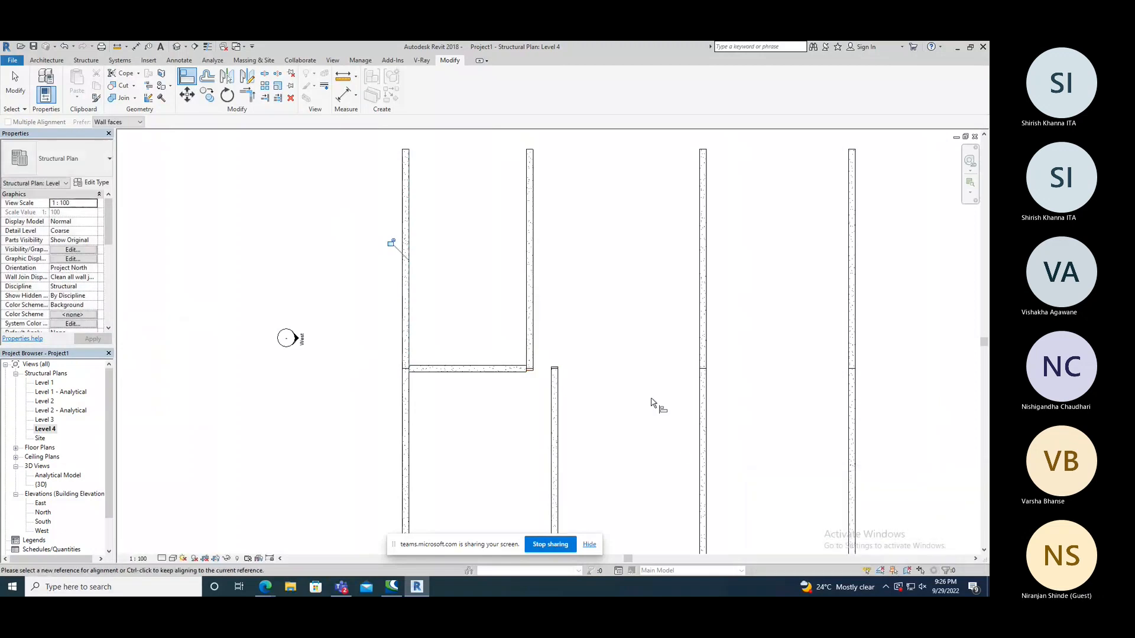
# Align the second frame's displaced north beam with its south beam, and align and lock the ridge beam's west end against the first frame.
pyautogui.click(554, 385)
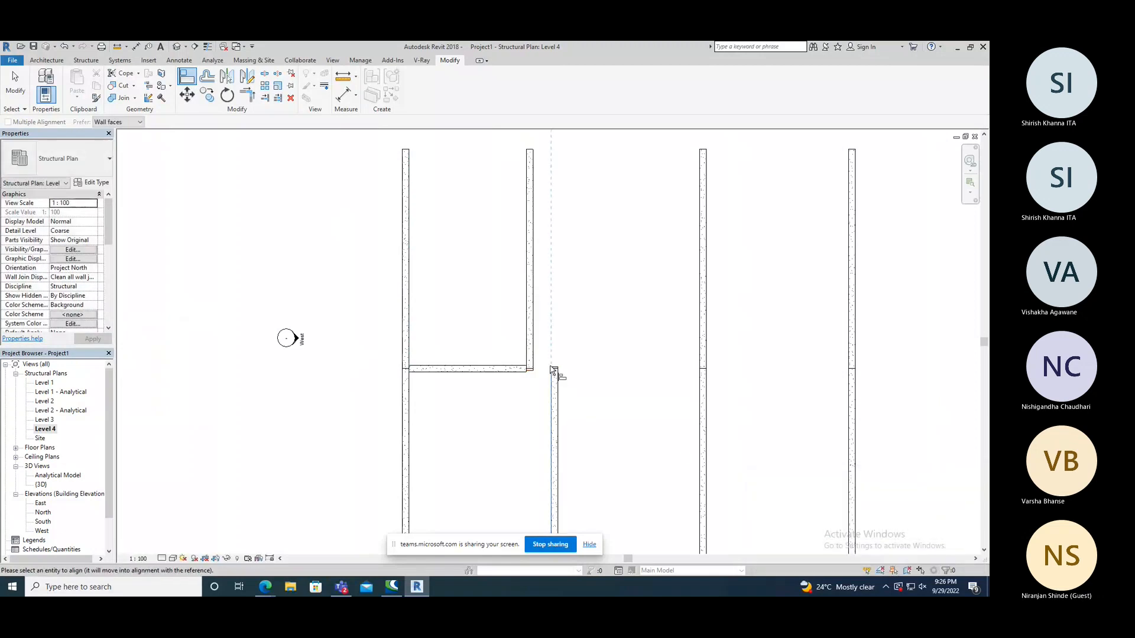
pyautogui.click(532, 331)
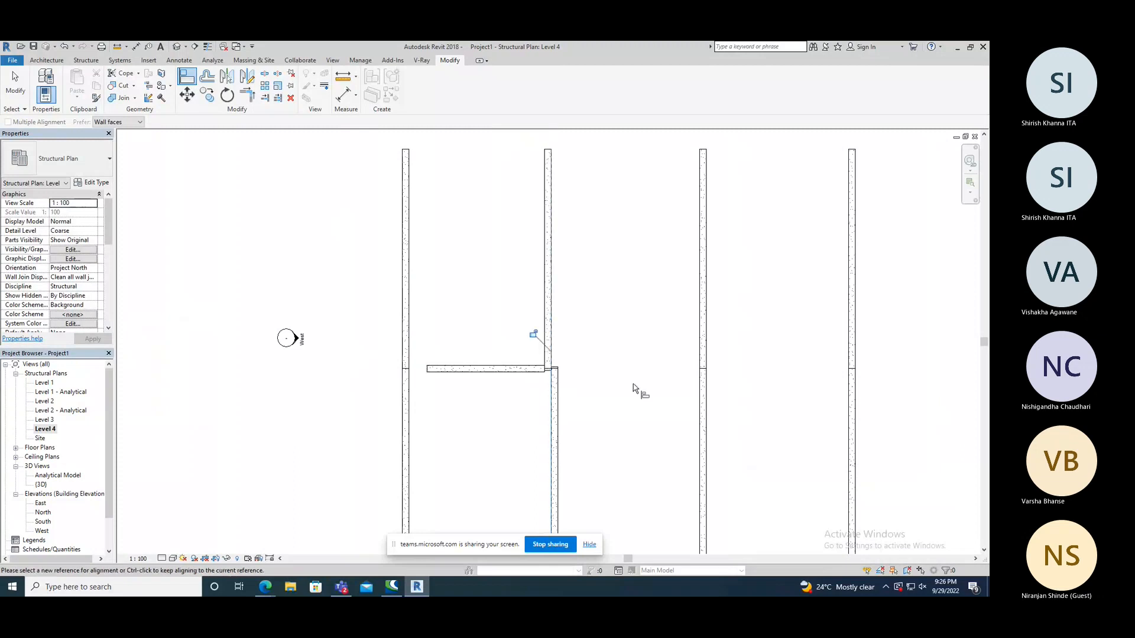
pyautogui.click(421, 371)
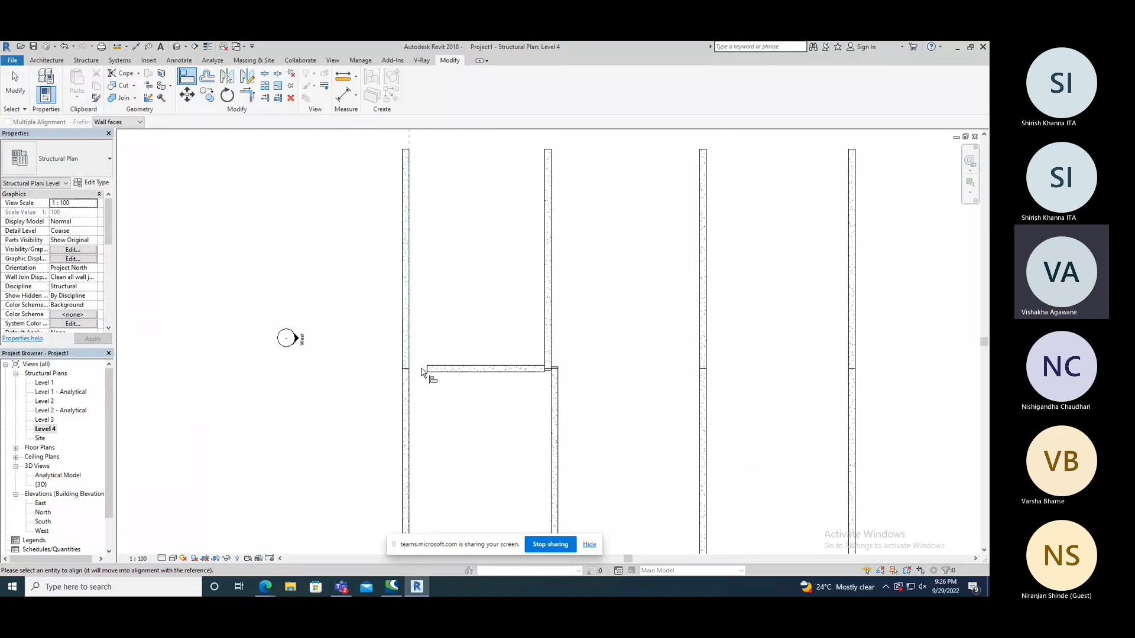
pyautogui.click(427, 370)
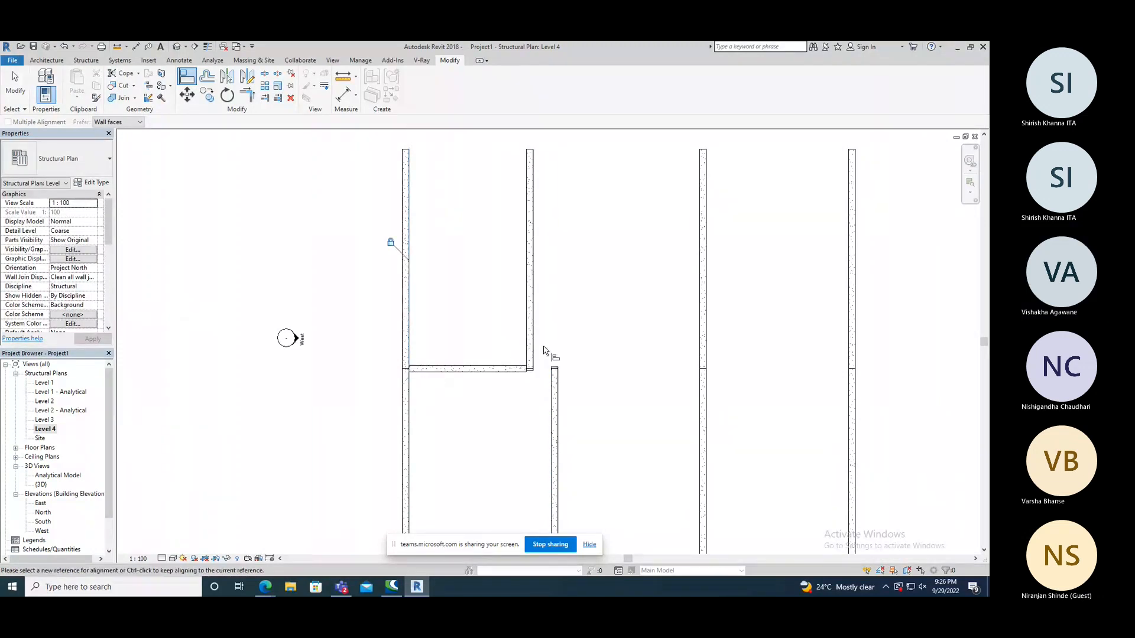
# Try again to align the second frame's north beam with its south beam, and bring the first frame's north beam back in line.
pyautogui.click(551, 375)
pyautogui.click(532, 360)
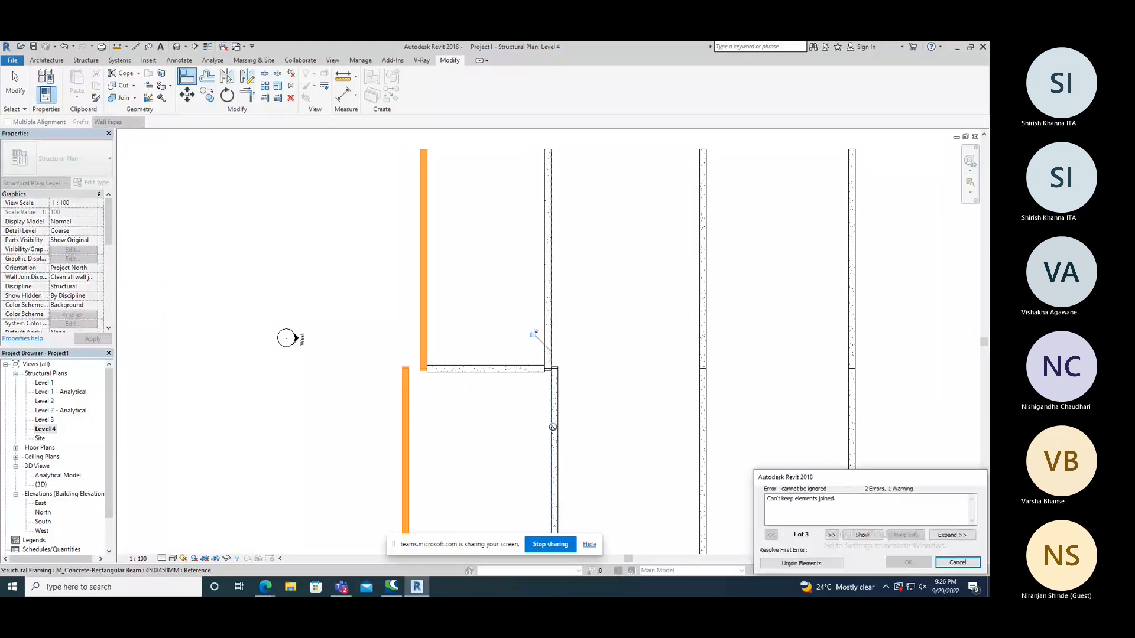
pyautogui.press('Escape')
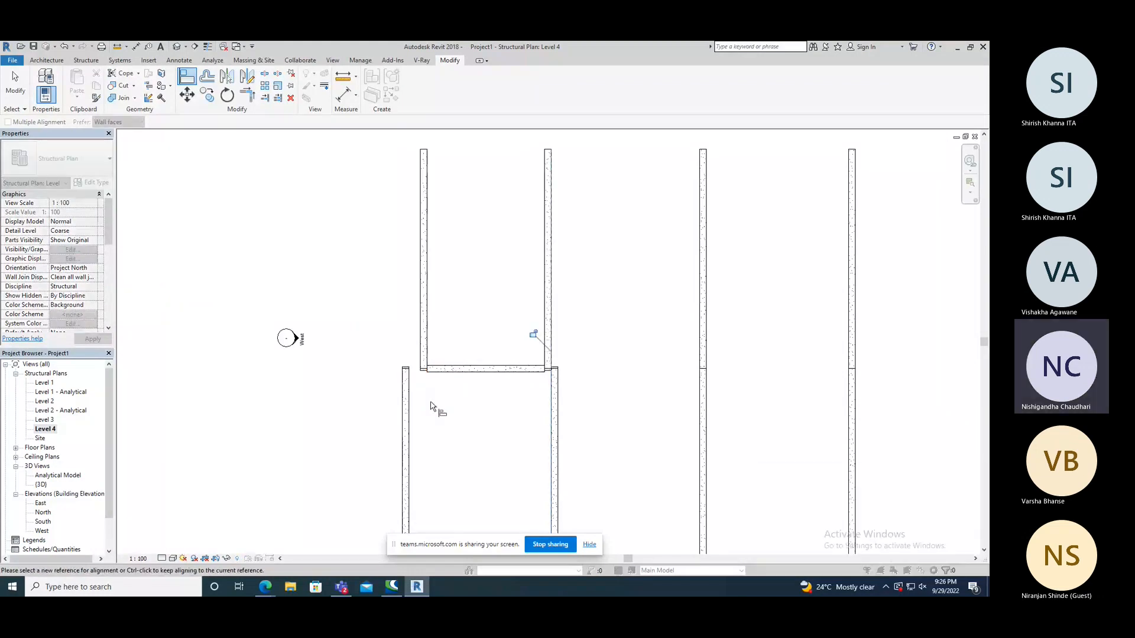
pyautogui.click(421, 342)
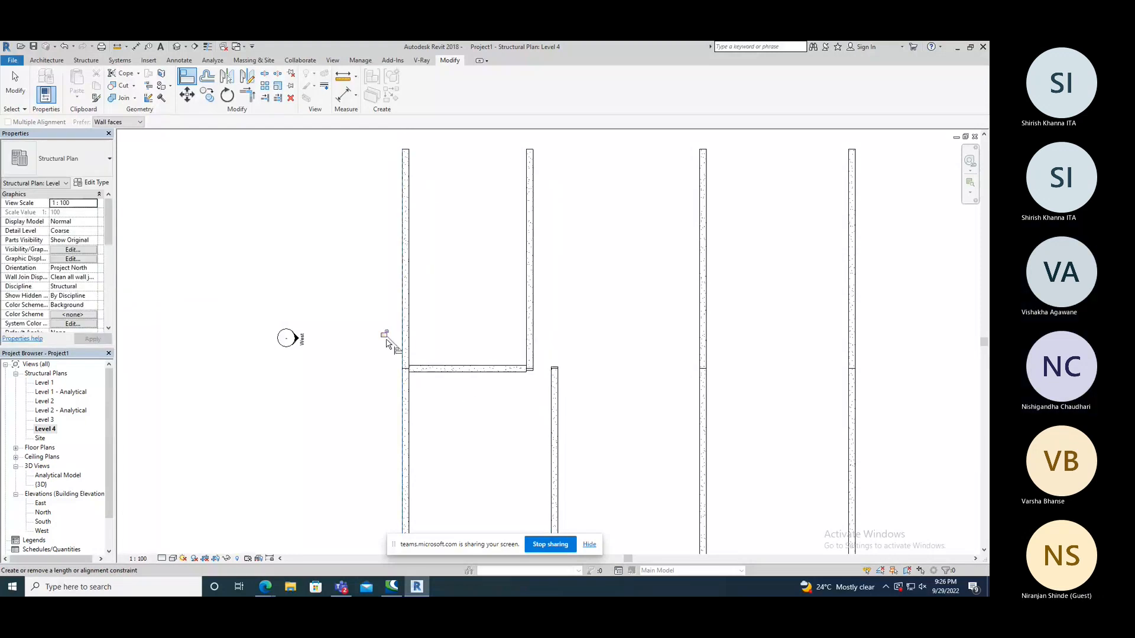
# Try once more to straighten the second frame by aligning its two beams, cancel the conflicting alignment and leave Align.
pyautogui.click(551, 379)
pyautogui.click(534, 356)
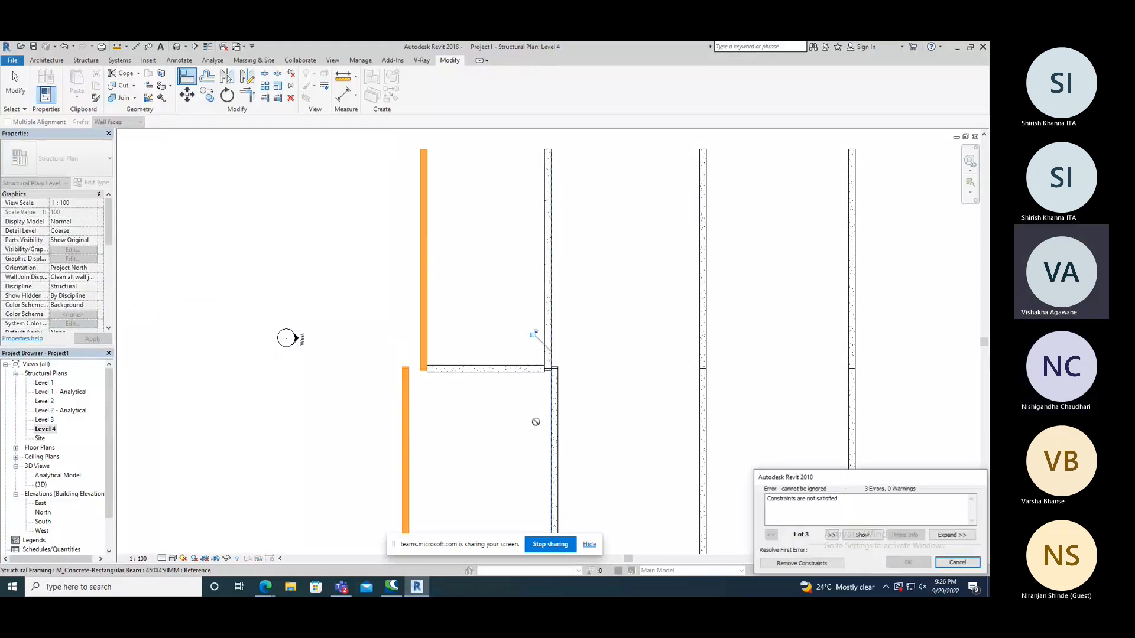
pyautogui.click(958, 562)
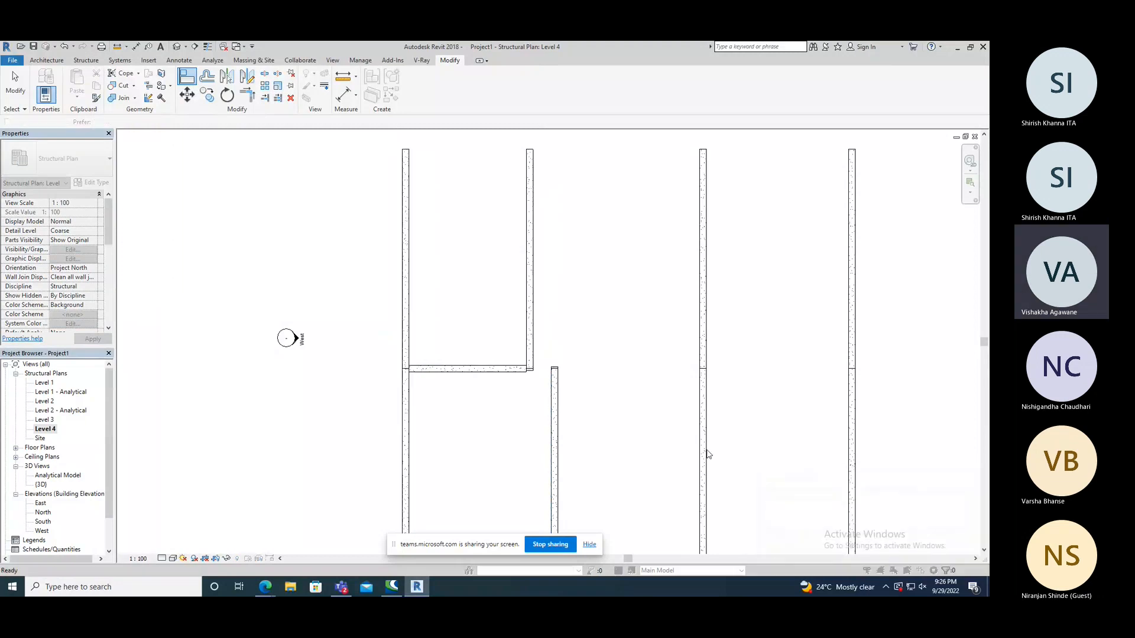
pyautogui.rightClick(292, 260)
pyautogui.click(306, 261)
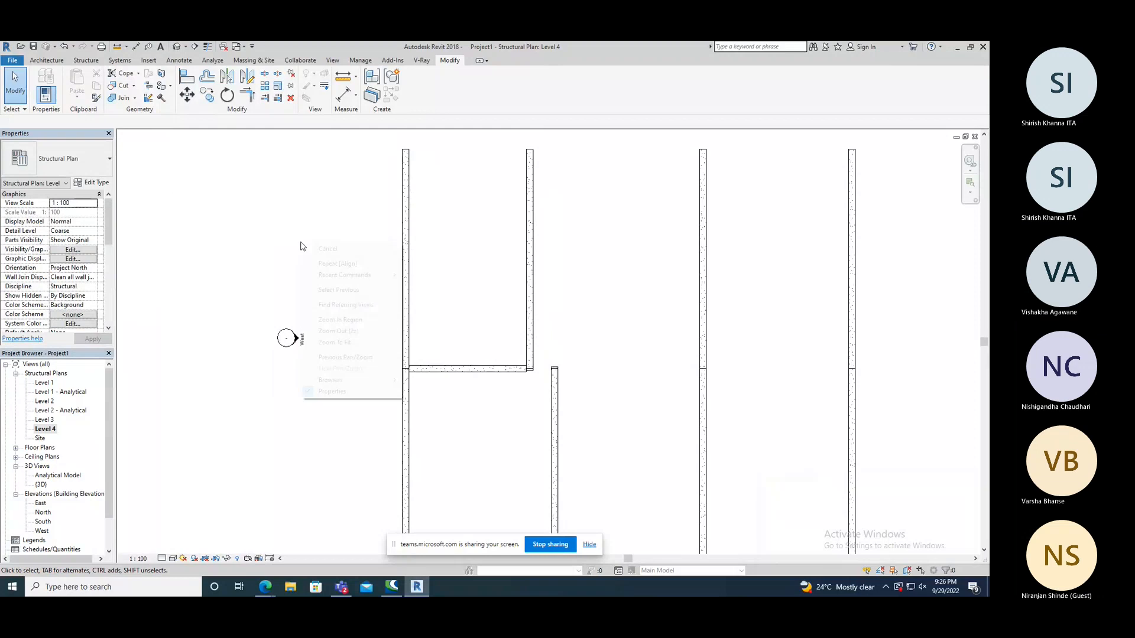
pyautogui.click(327, 249)
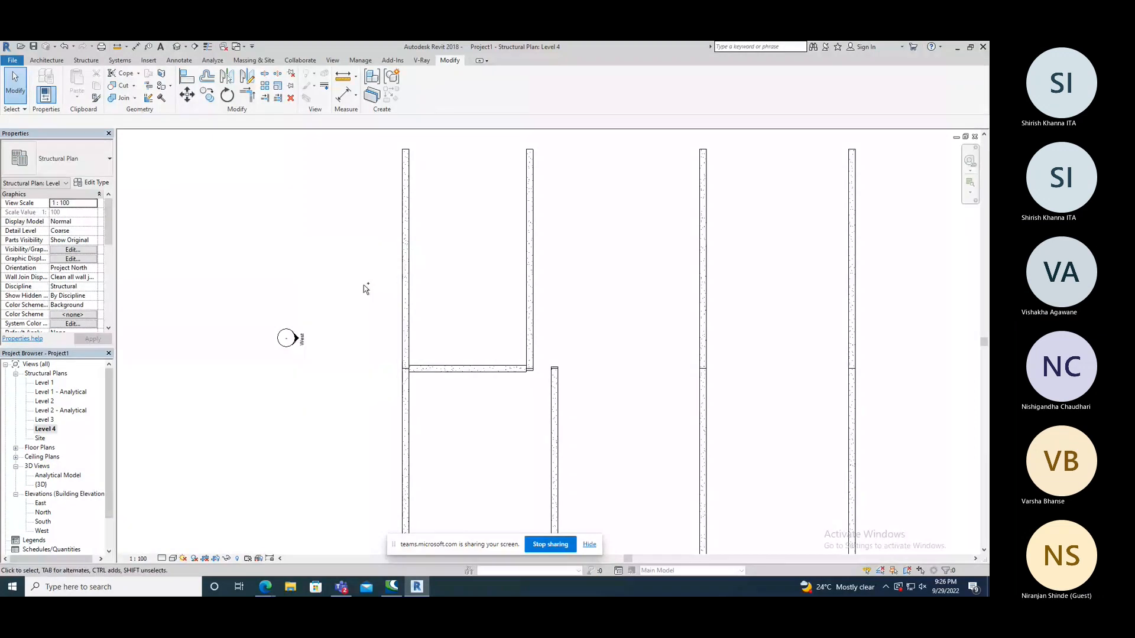
# Undo all the alignments made on the ridge beam and the first two frames.
pyautogui.hotkey('ctrl', 'z')
pyautogui.hotkey('ctrl', 'z')
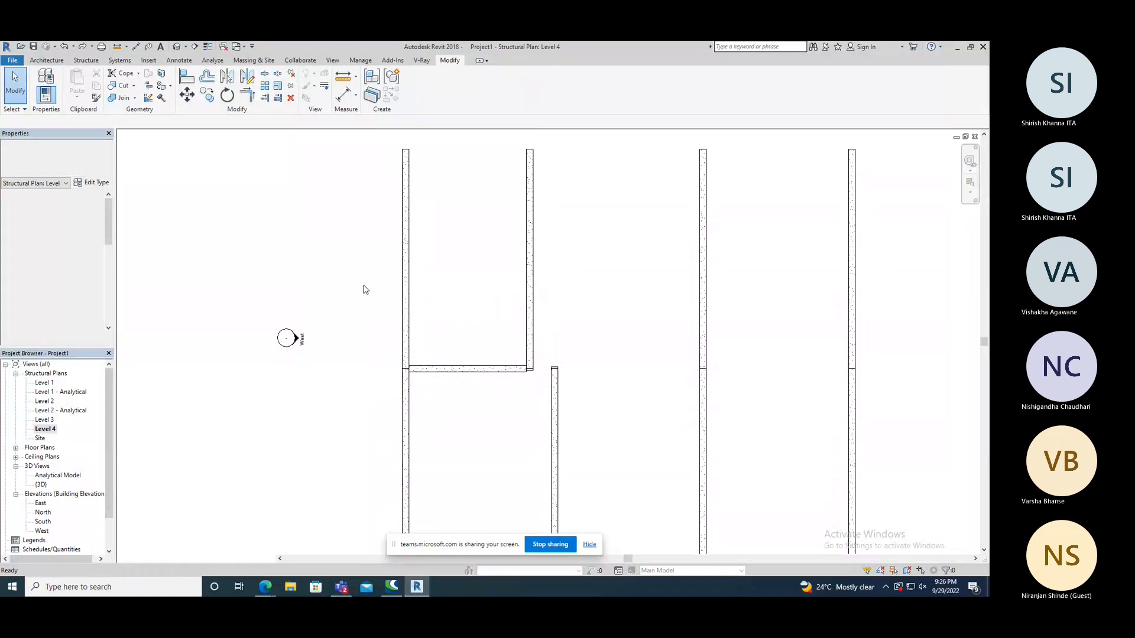
pyautogui.hotkey('ctrl', 'z')
pyautogui.hotkey('ctrl', 'z')
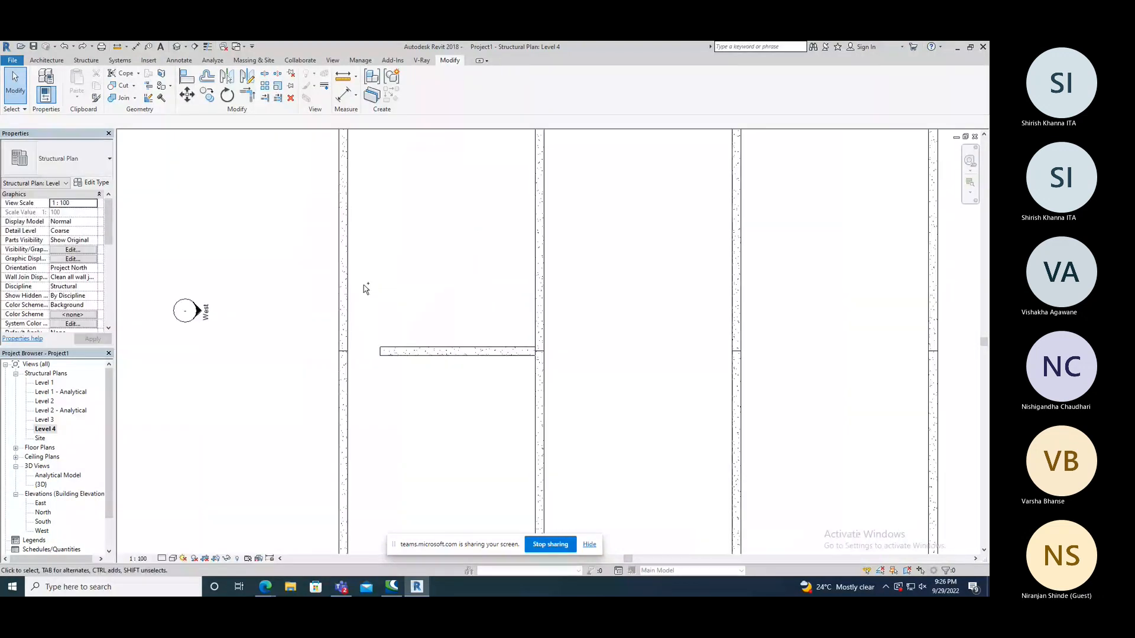
pyautogui.hotkey('ctrl', 'z')
# Extend both ends of the ridge beam to the first and second frames with the Trim/Extend tool.
pyautogui.click(264, 98)
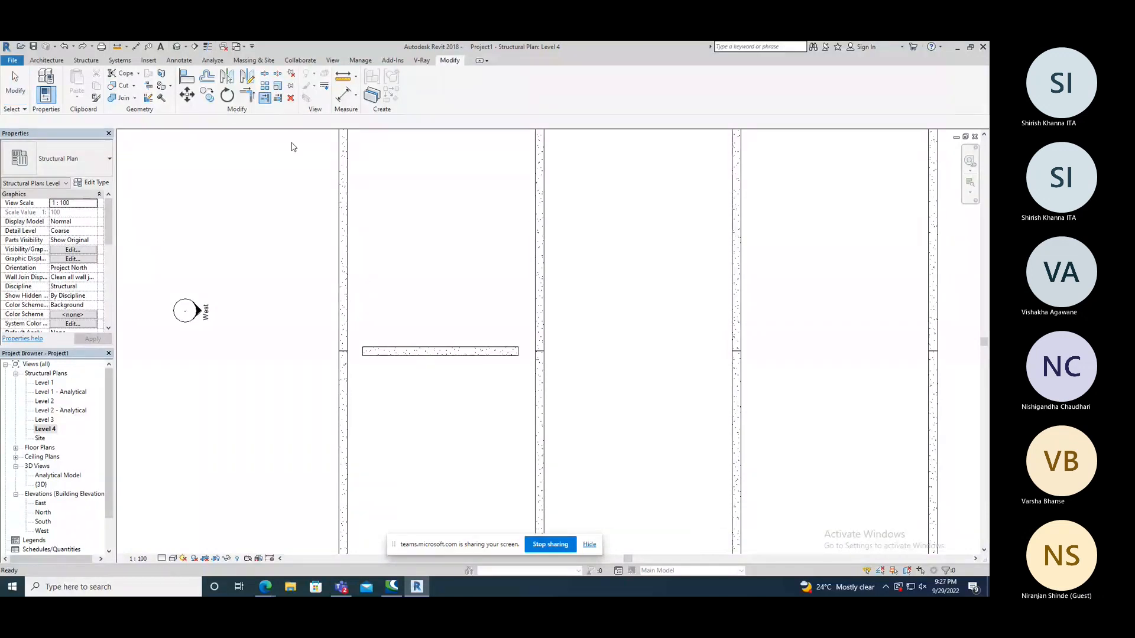
pyautogui.click(373, 355)
pyautogui.click(537, 343)
pyautogui.click(519, 355)
pyautogui.scroll(-2, 338, 282)
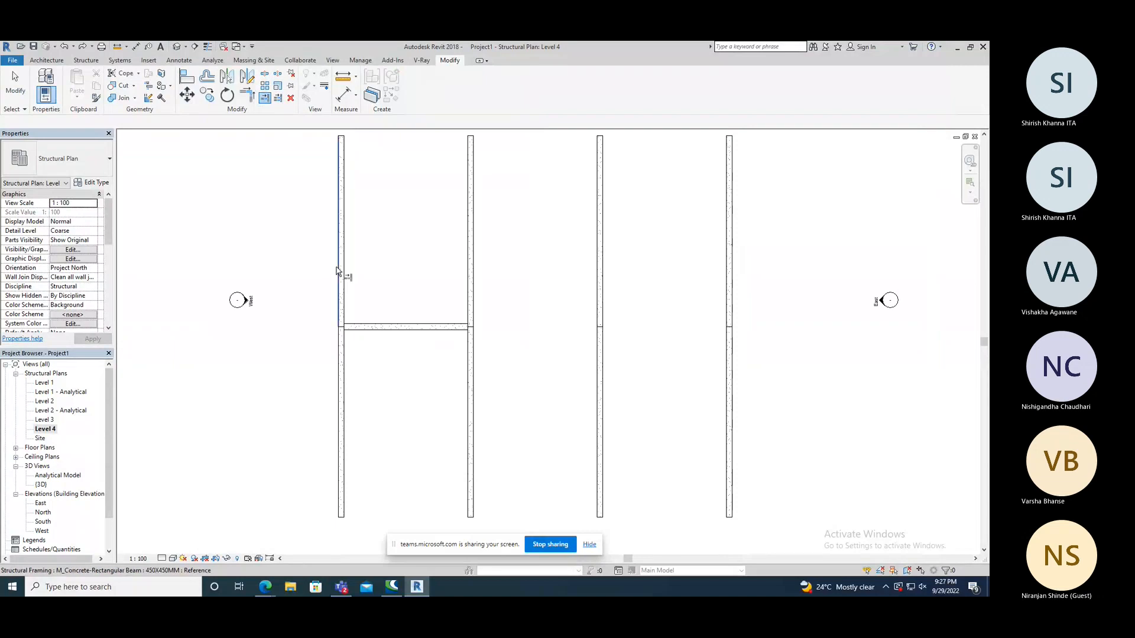
pyautogui.scroll(-1, 404, 318)
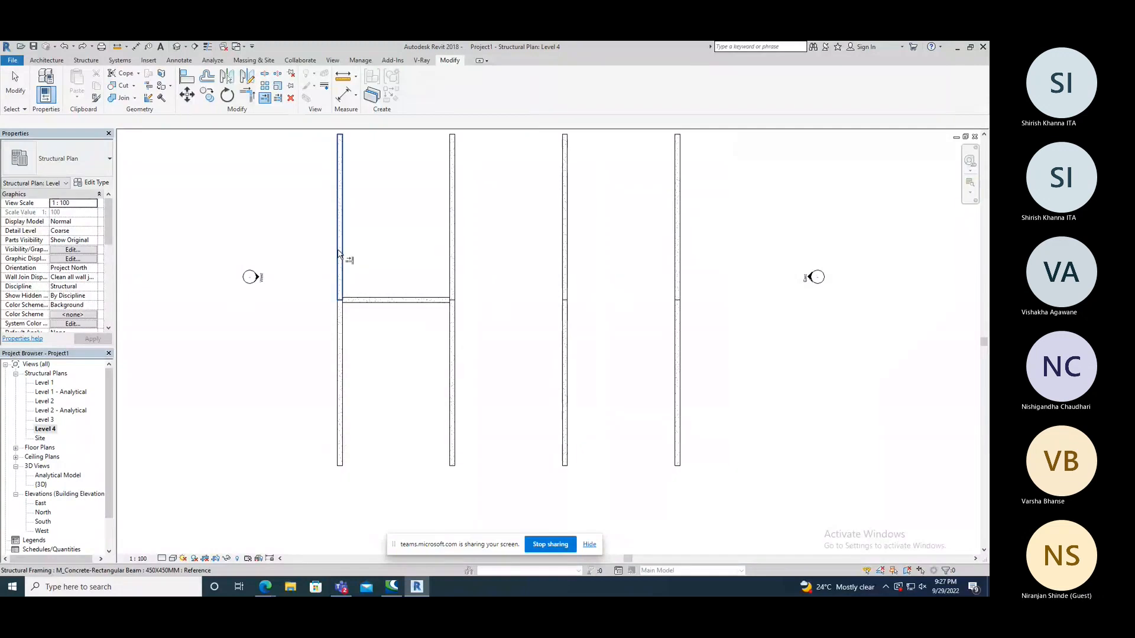
# Copy the ridge beam into the second and third bays at 10000 mm spacing using Multiple, and end the Copy command.
pyautogui.click(206, 95)
pyautogui.click(391, 301)
pyautogui.rightClick(371, 260)
pyautogui.click(387, 264)
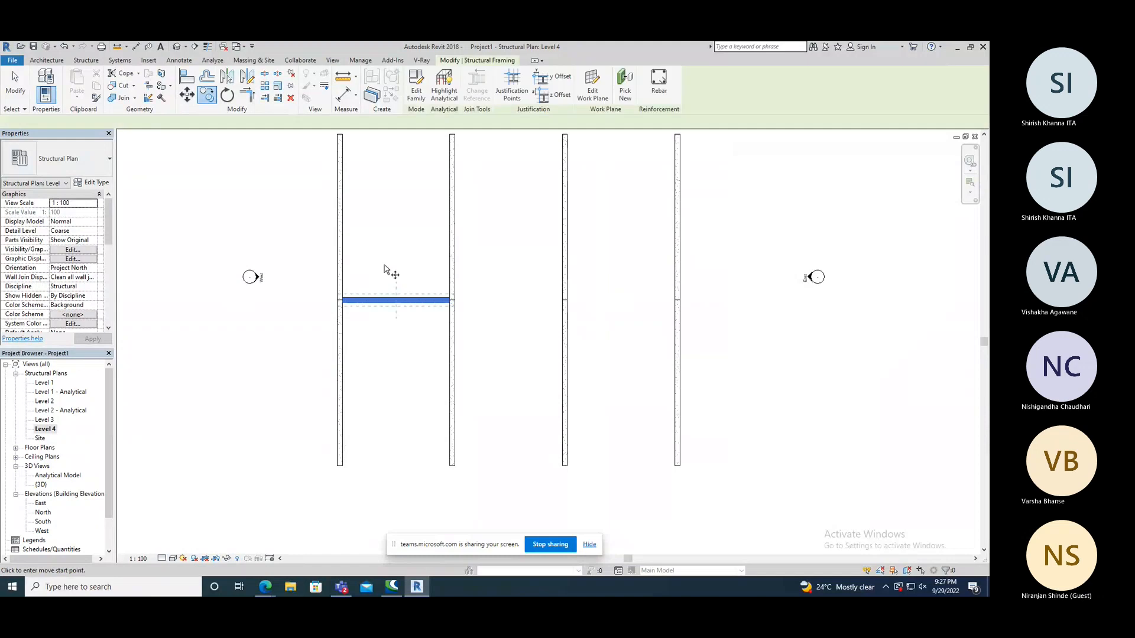
pyautogui.click(341, 302)
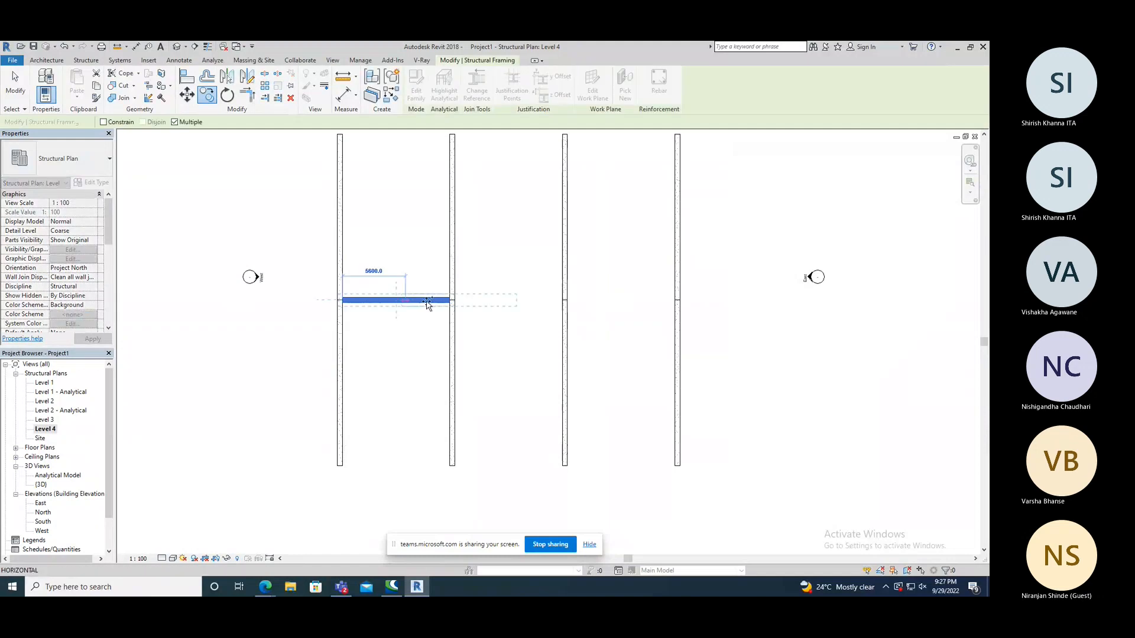
pyautogui.click(454, 302)
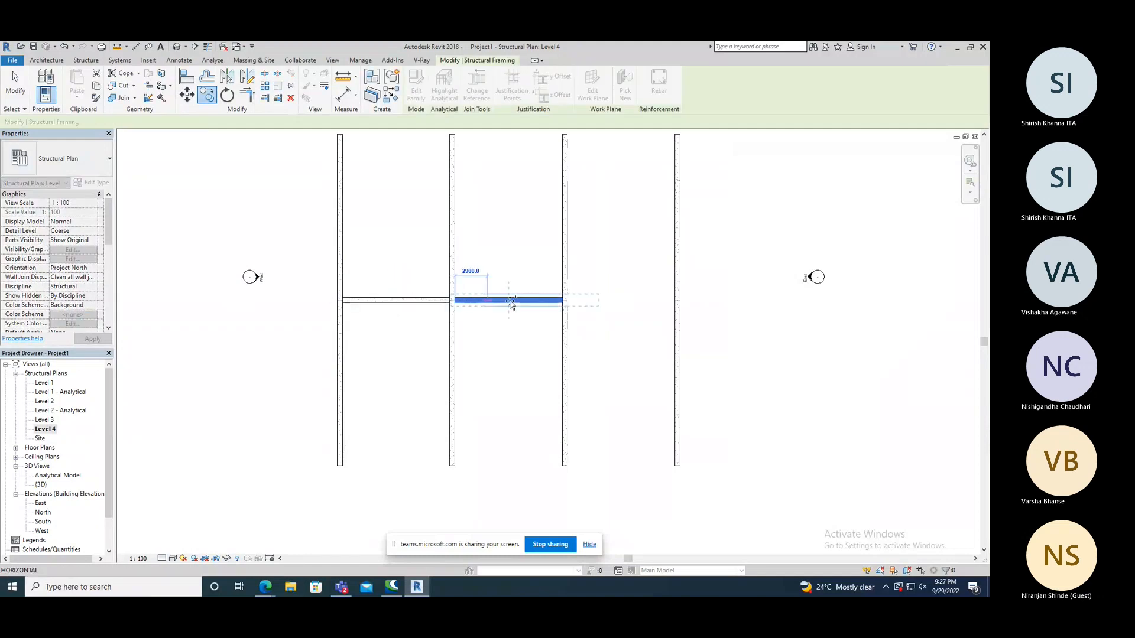
pyautogui.click(567, 301)
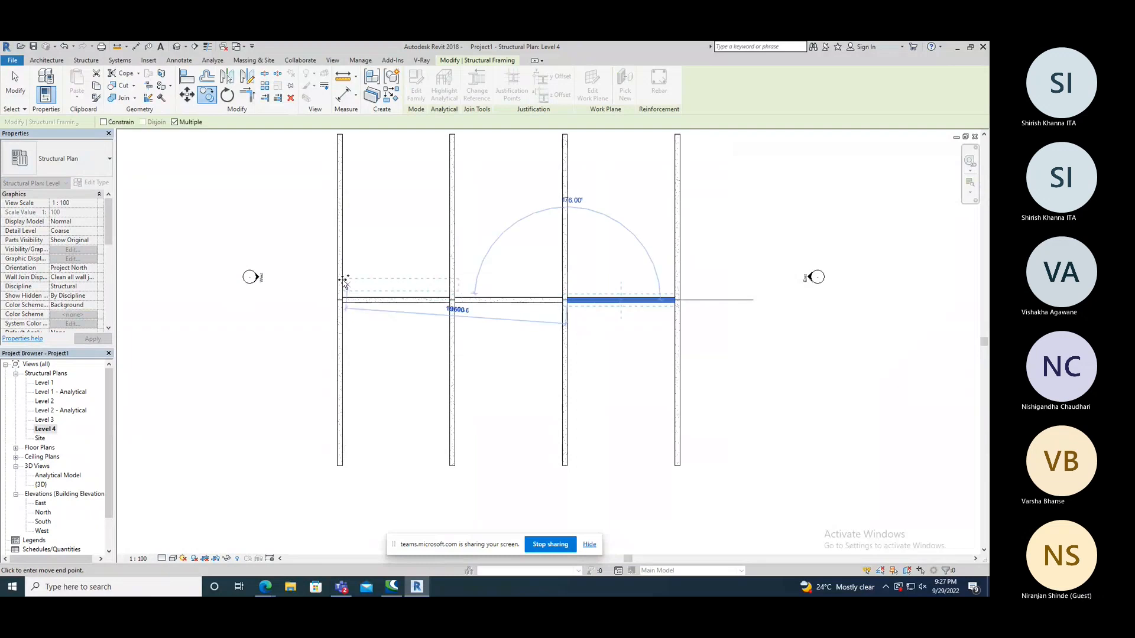
pyautogui.rightClick(239, 176)
pyautogui.click(255, 185)
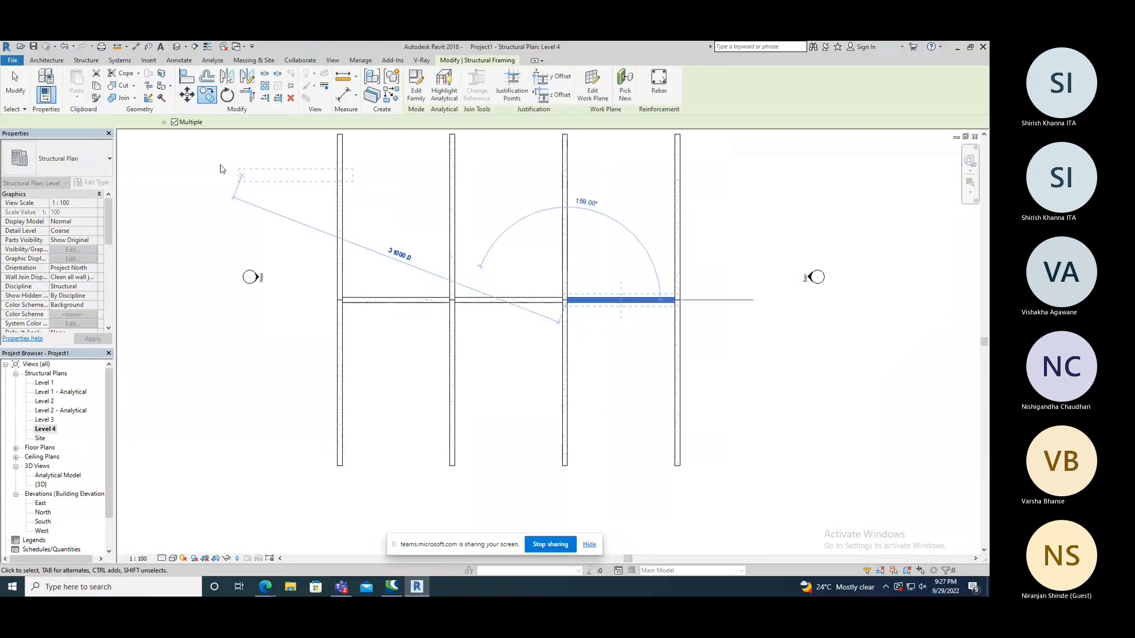
# Open the default 3D view and inspect the frames and ridge beams of the whole structure from several angles.
pyautogui.press('Escape')
pyautogui.click(176, 48)
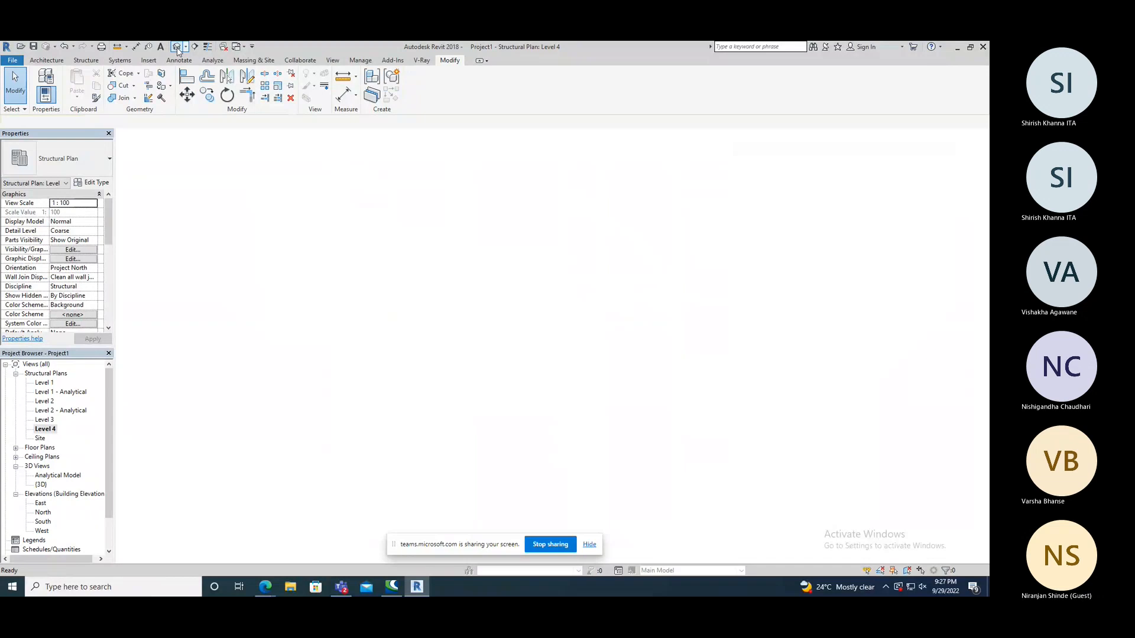
pyautogui.moveTo(401, 292)
pyautogui.keyDown('shift'); pyautogui.mouseDown(button='middle')
pyautogui.moveTo(416, 282)
pyautogui.moveTo(509, 298)
pyautogui.moveTo(381, 283)
pyautogui.mouseUp(button='middle'); pyautogui.keyUp('shift')
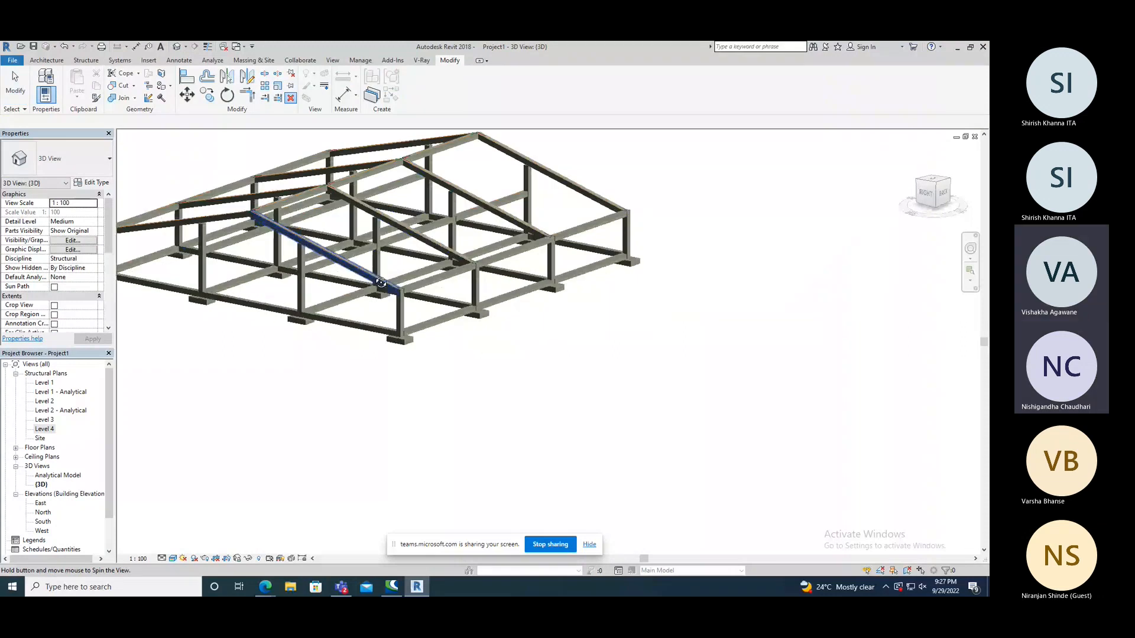
pyautogui.keyDown('shift'); pyautogui.moveTo(381, 283); pyautogui.dragTo(424, 251, button='middle'); pyautogui.keyUp('shift')
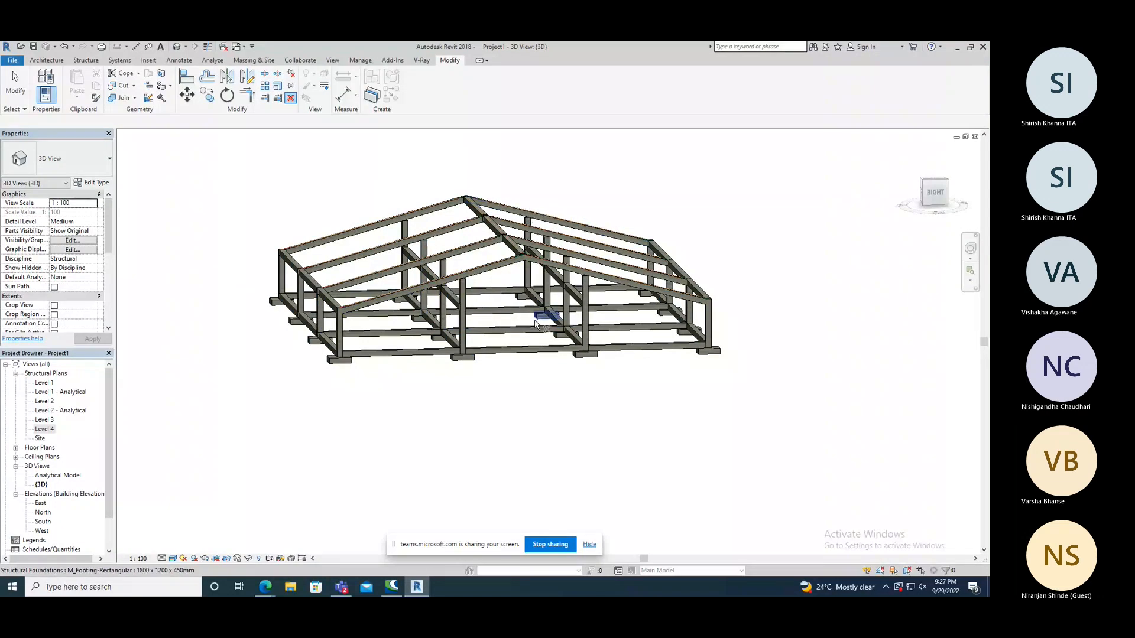
pyautogui.keyDown('shift'); pyautogui.moveTo(535, 323); pyautogui.dragTo(548, 329, button='middle'); pyautogui.keyUp('shift')
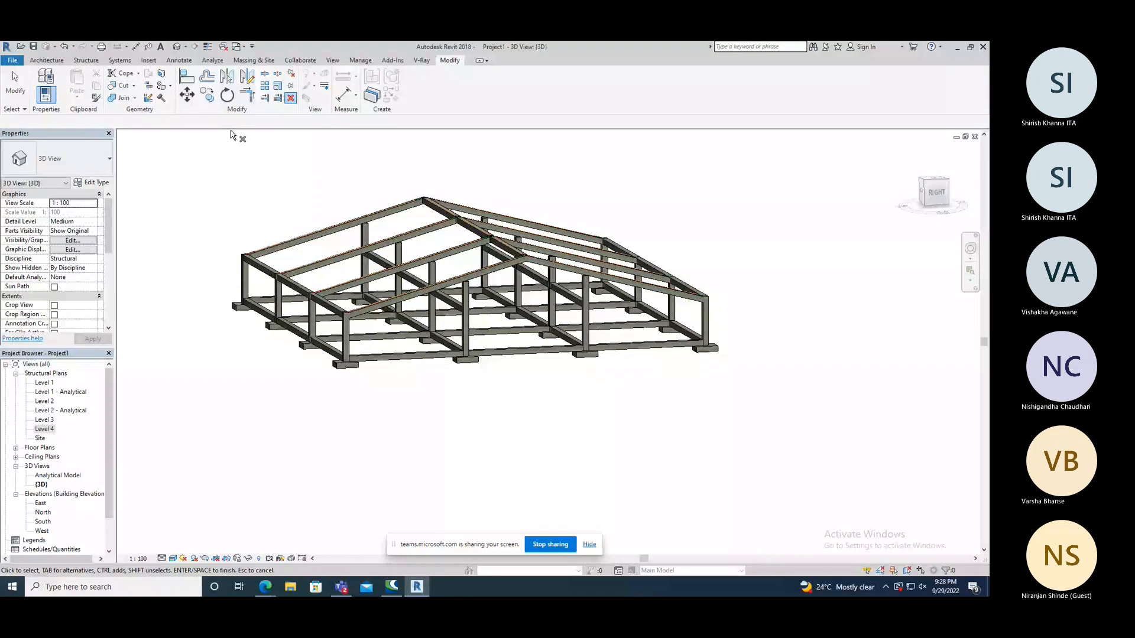
pyautogui.click(86, 59)
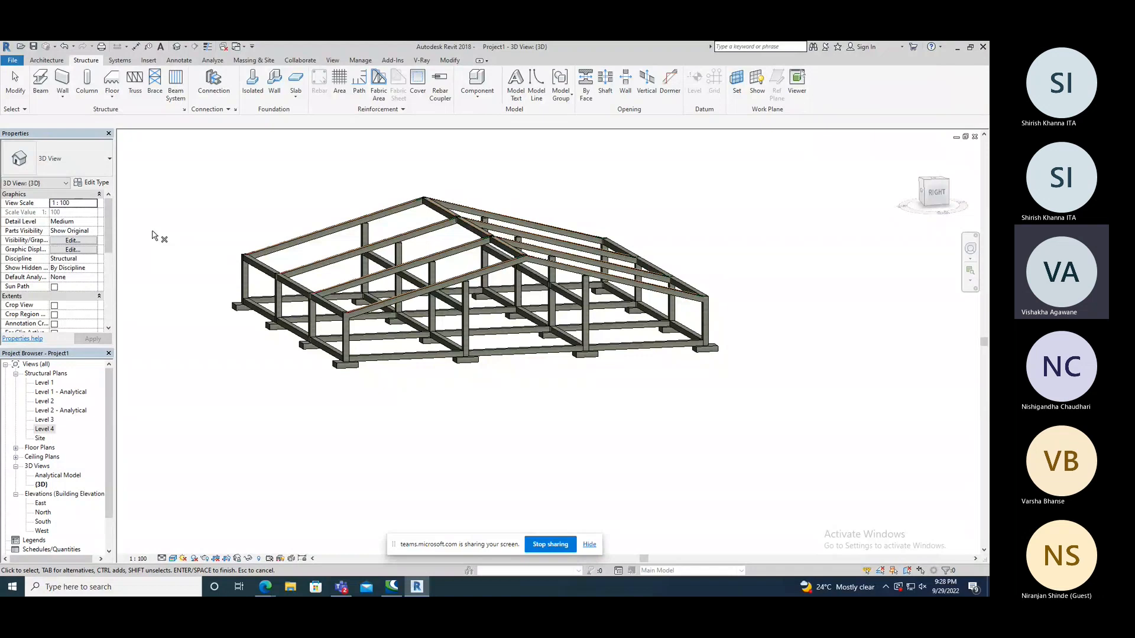
# Switch to the Edge browser and search Bing Images for "Y SHAPE COLOMN" in a new tab.
pyautogui.moveTo(267, 589)
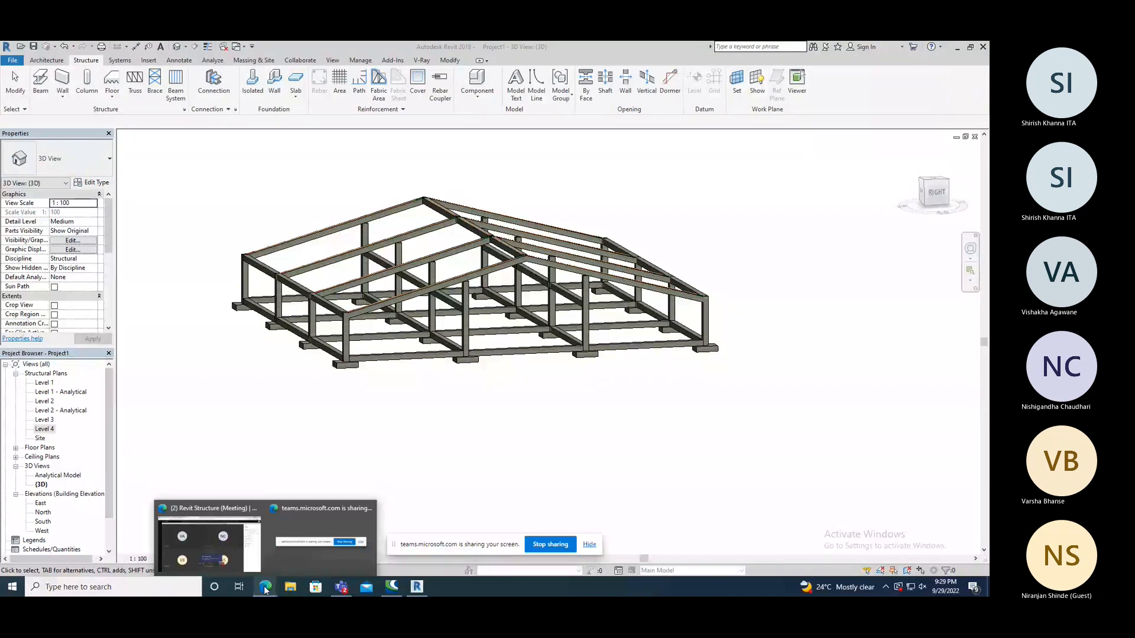
pyautogui.click(250, 558)
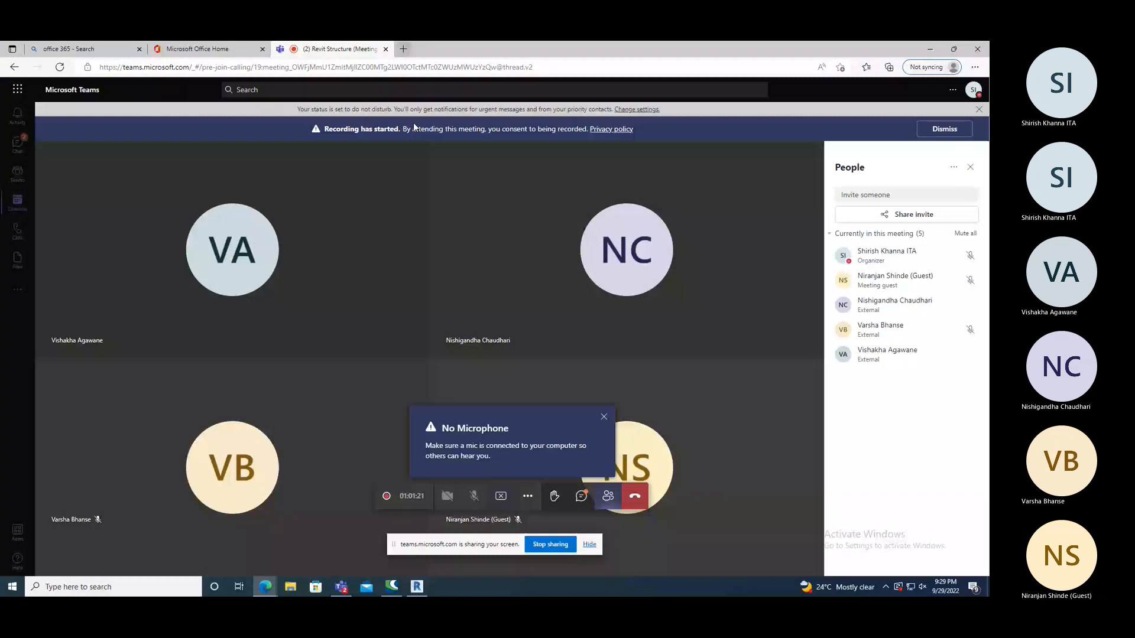
pyautogui.hotkey('ctrl', 't')
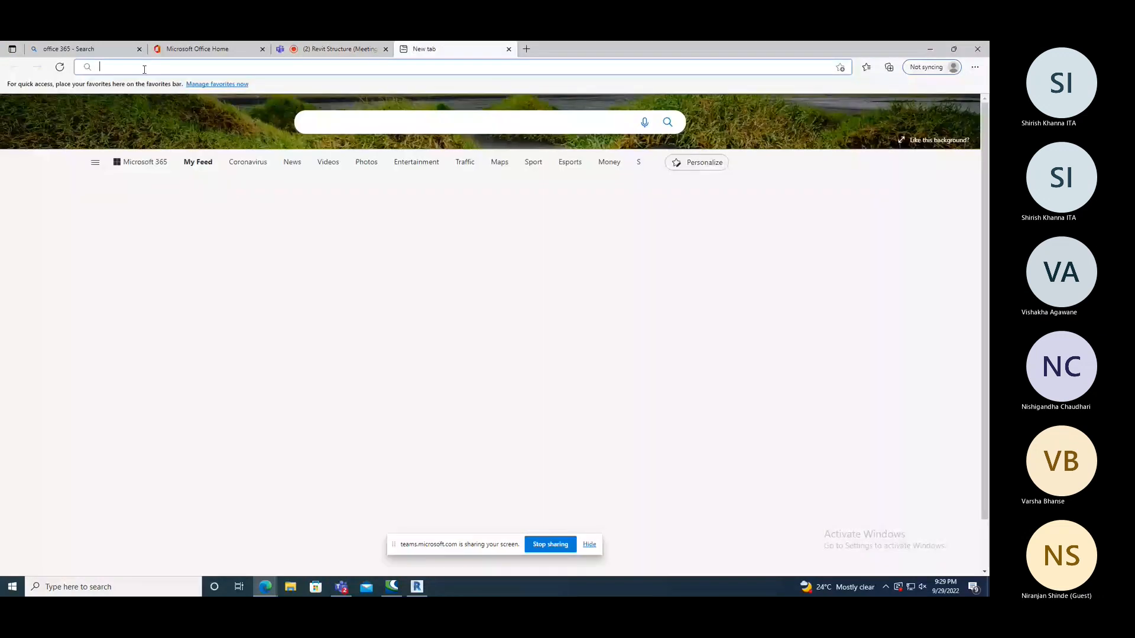
pyautogui.write('Y SH')
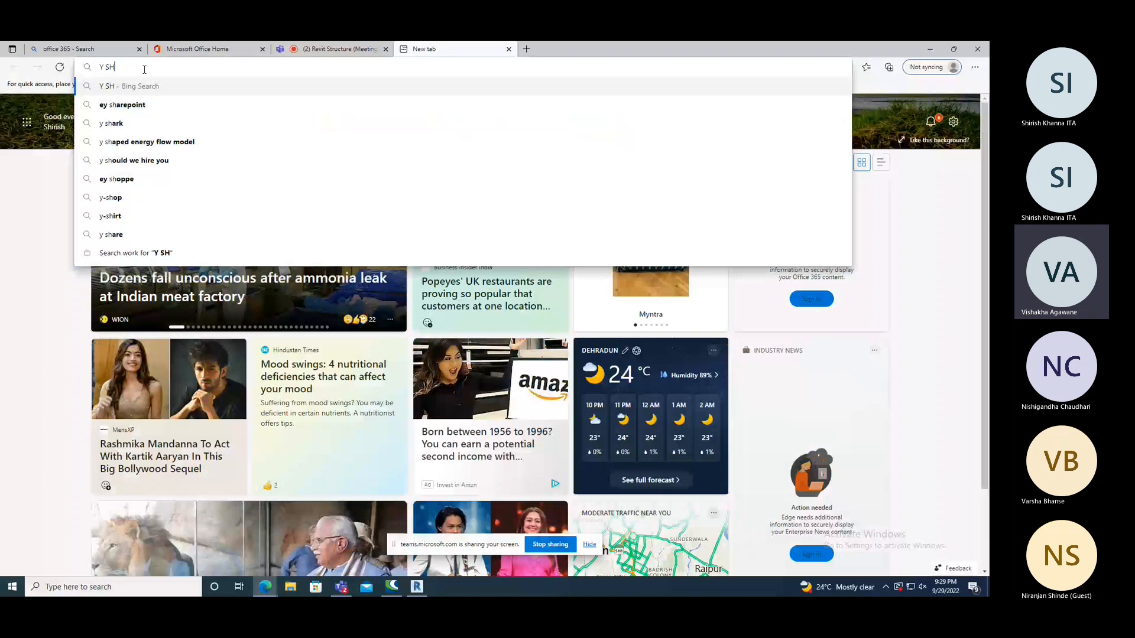
pyautogui.write('APE COLOMN')
pyautogui.press('Return')
pyautogui.click(377, 161)
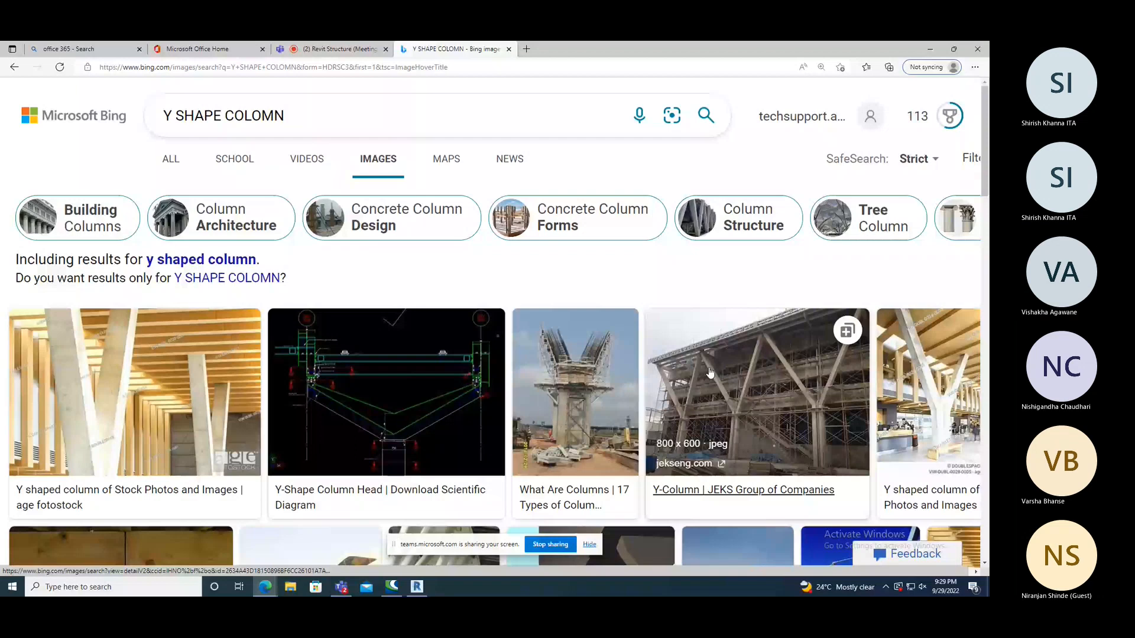
# Open a Y-shaped column picture to examine the related column examples, and return to the 3D model in Revit.
pyautogui.click(710, 373)
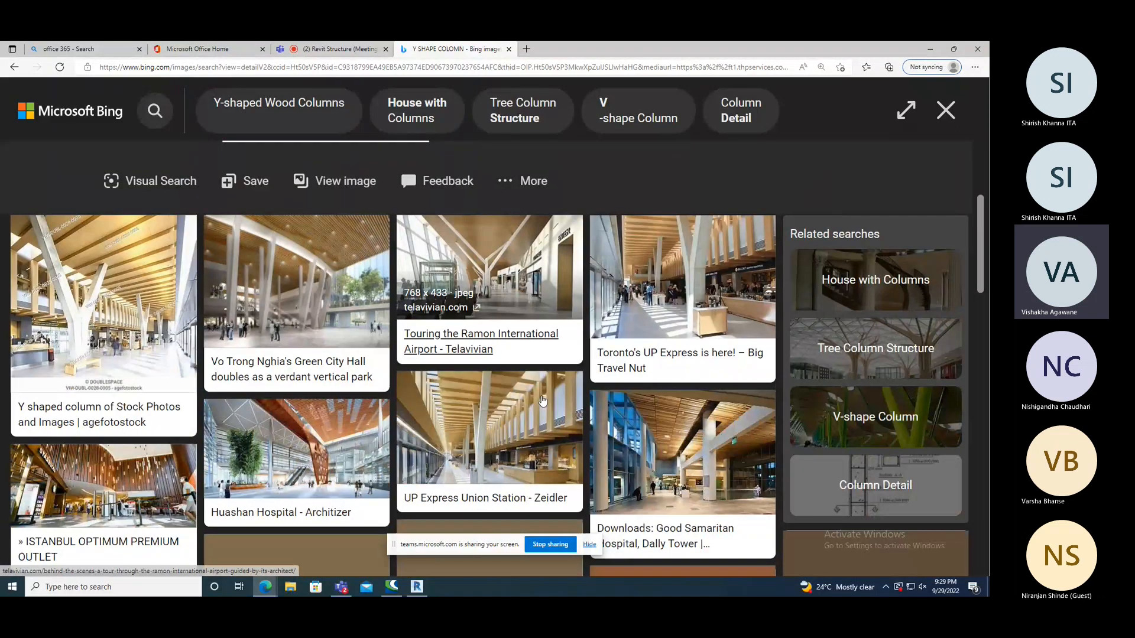
pyautogui.scroll(-2, 543, 402)
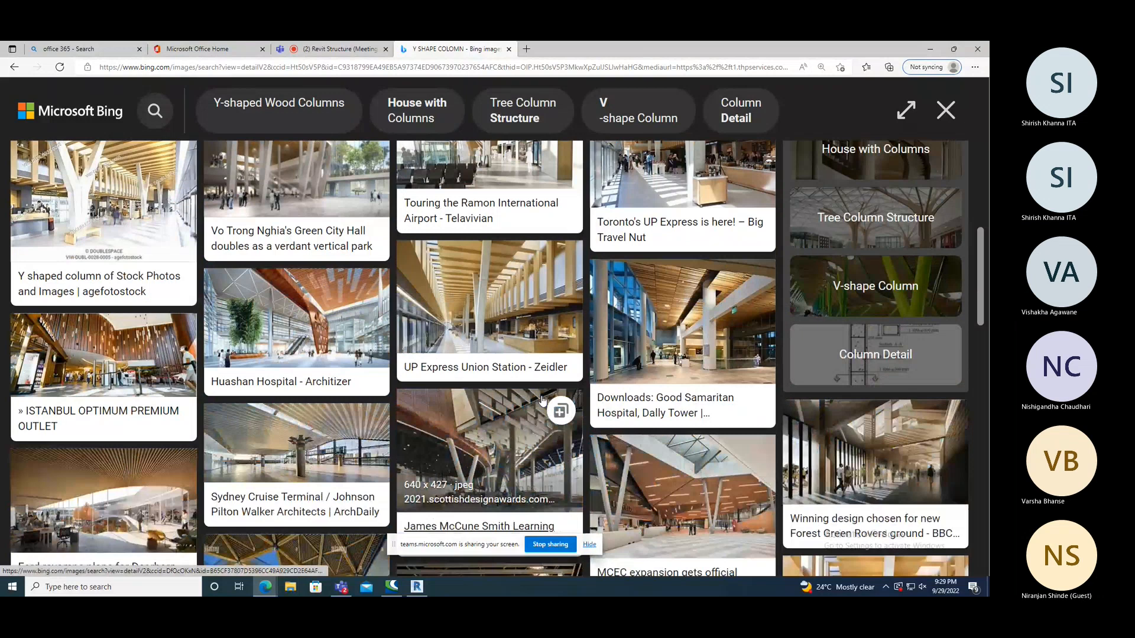
pyautogui.scroll(-2, 543, 400)
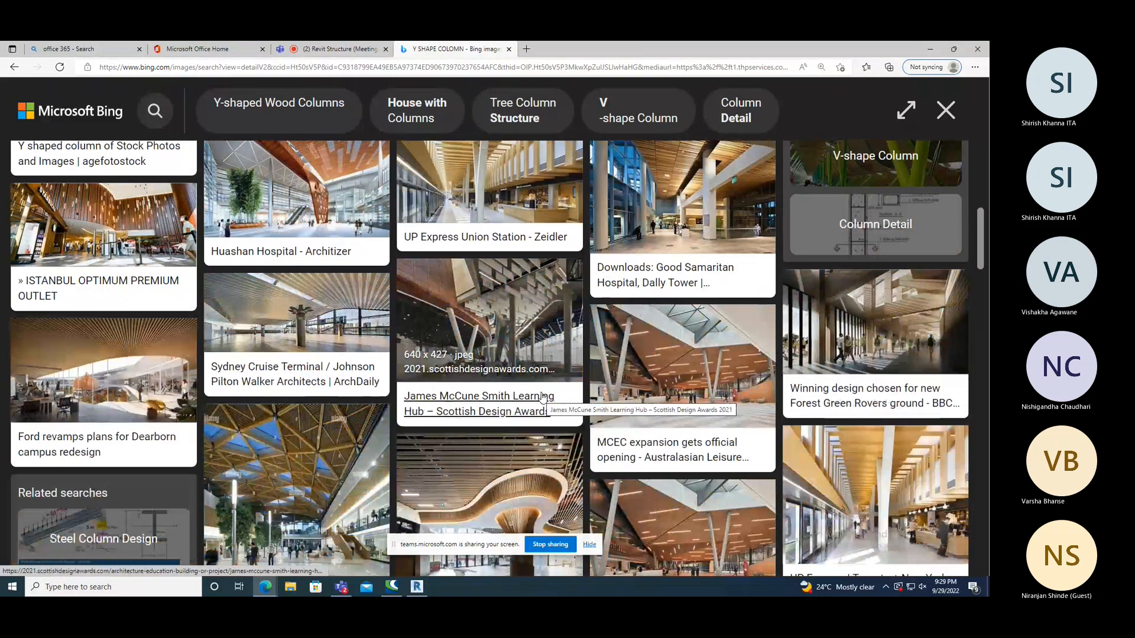
pyautogui.scroll(-4, 542, 397)
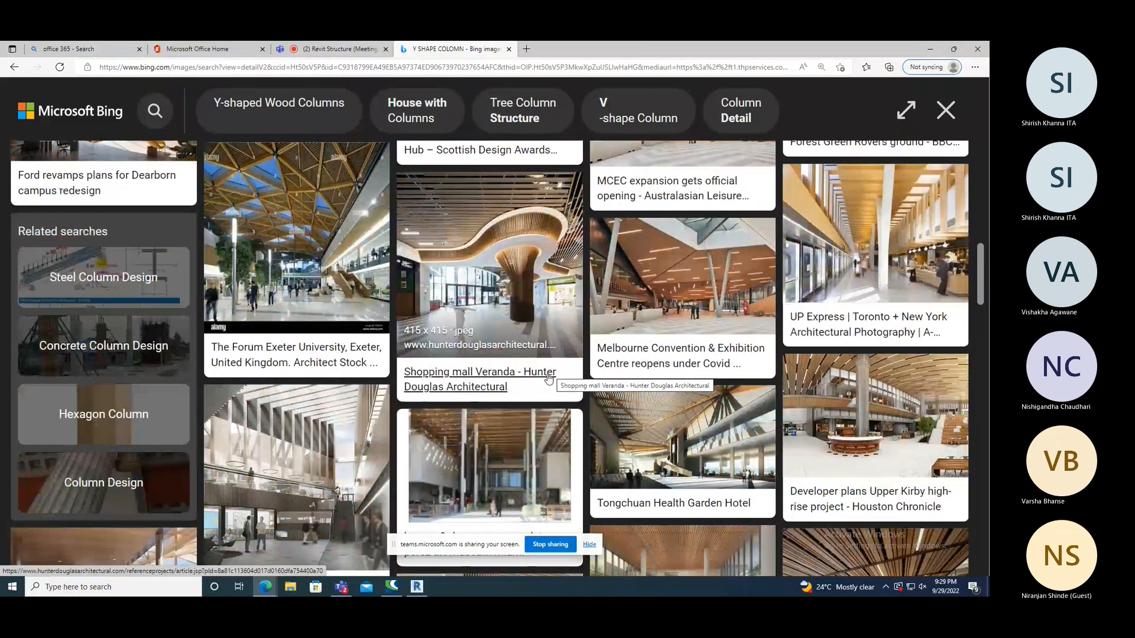
pyautogui.scroll(-2, 544, 366)
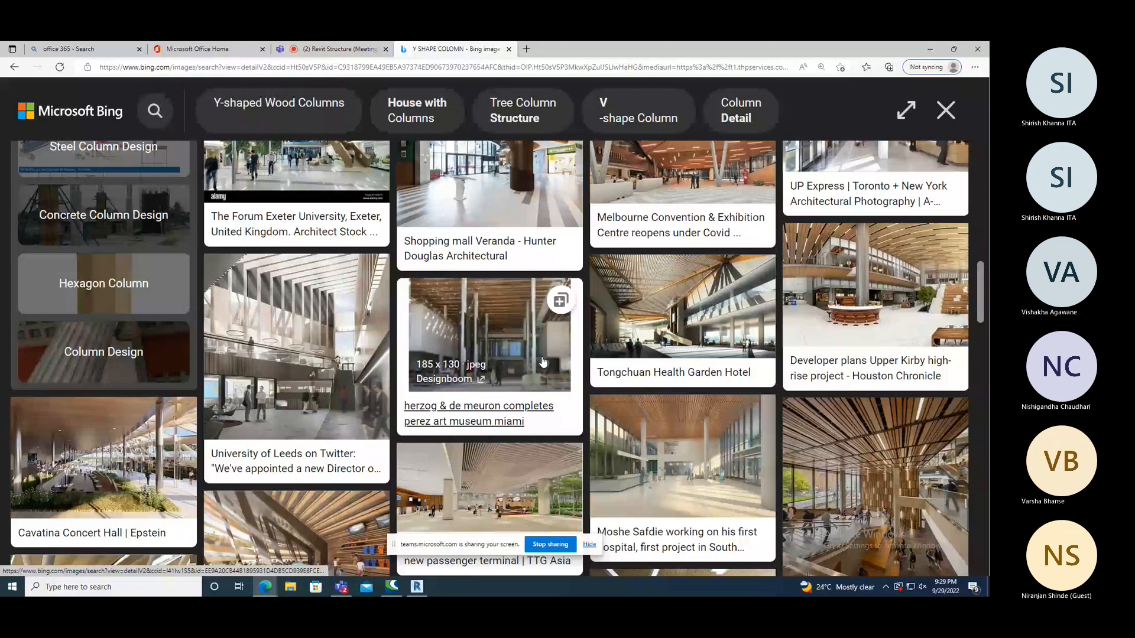
pyautogui.hotkey('alt', 'Tab')
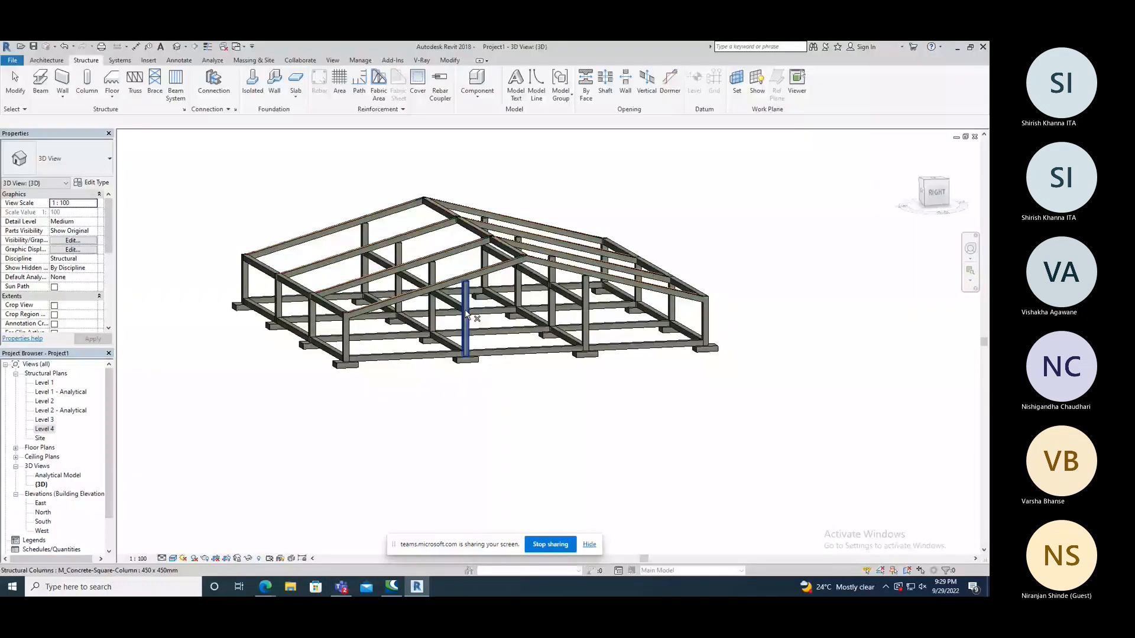
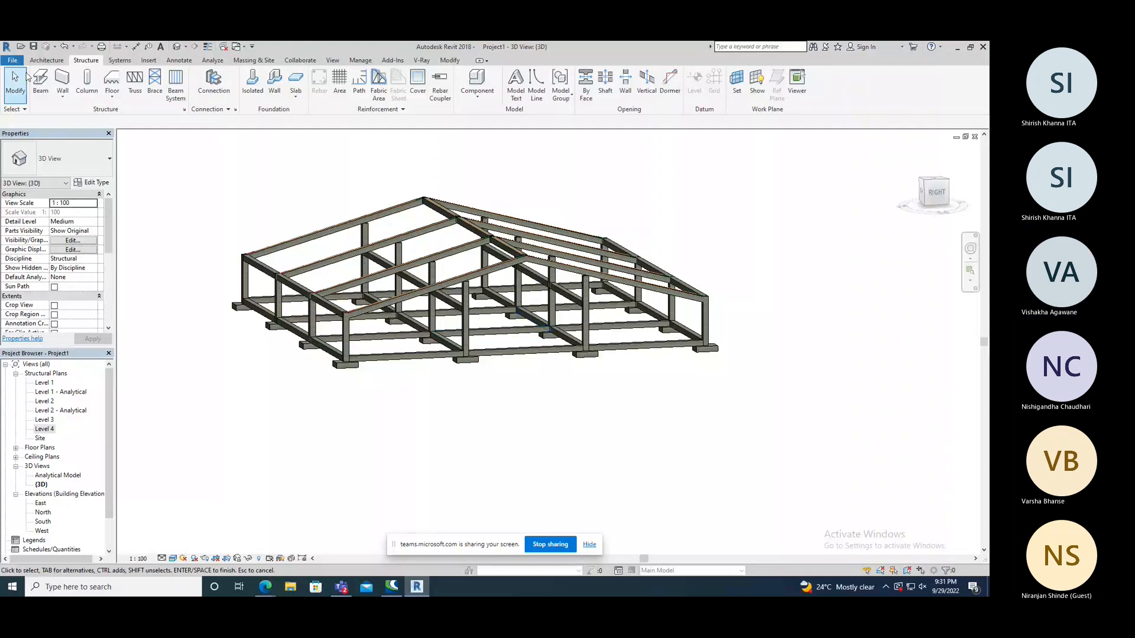
pyautogui.click(12, 60)
pyautogui.moveTo(48, 104)
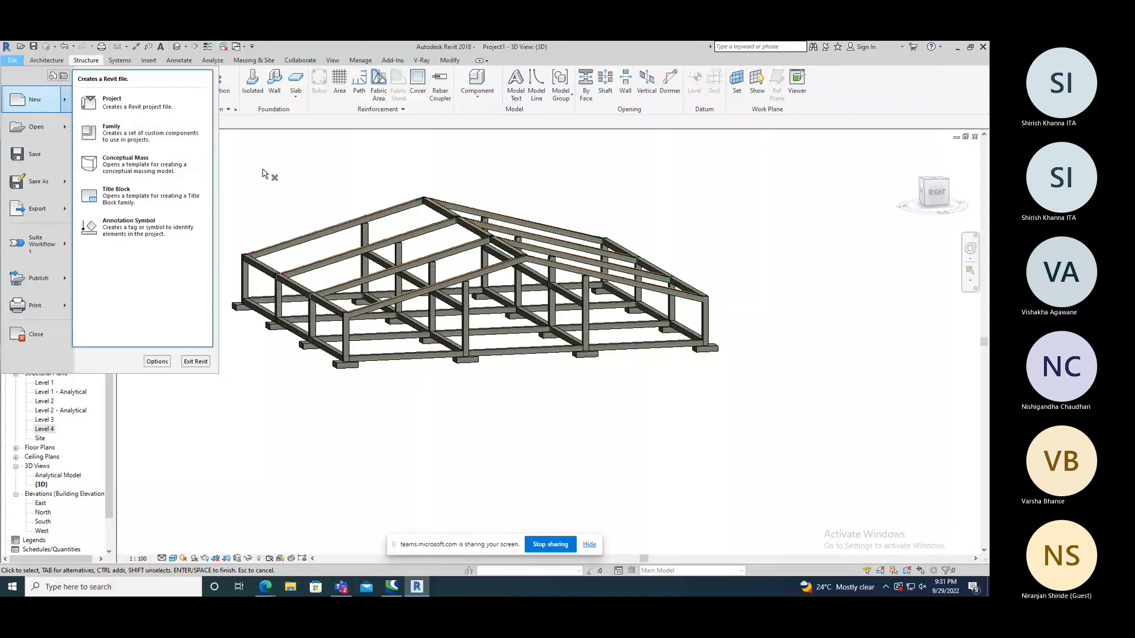
pyautogui.rightClick(220, 168)
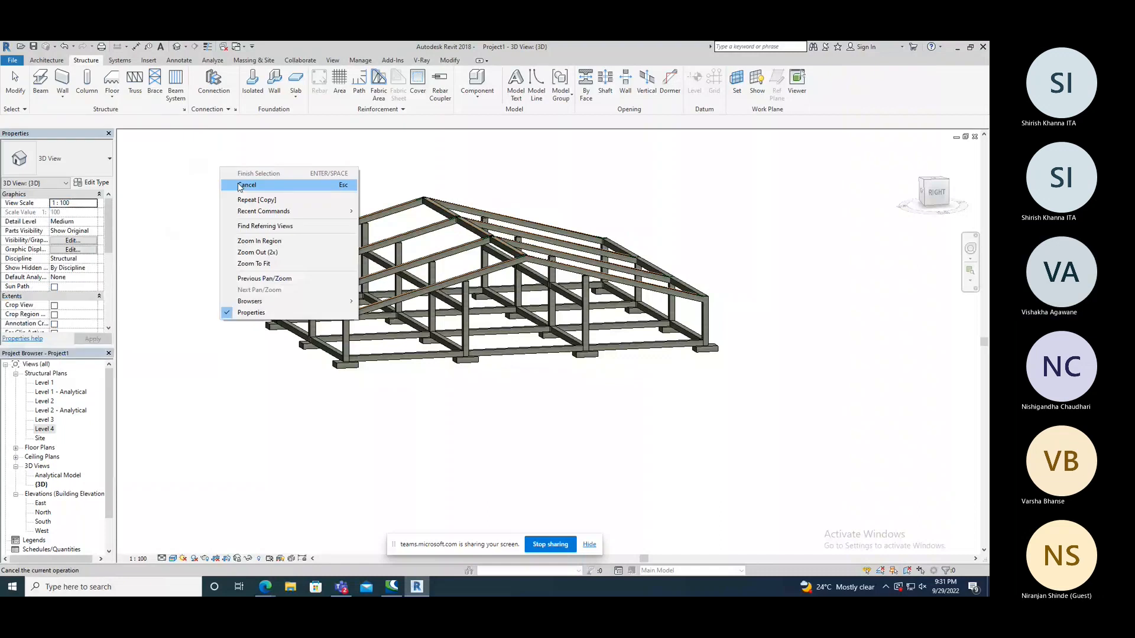
pyautogui.click(240, 184)
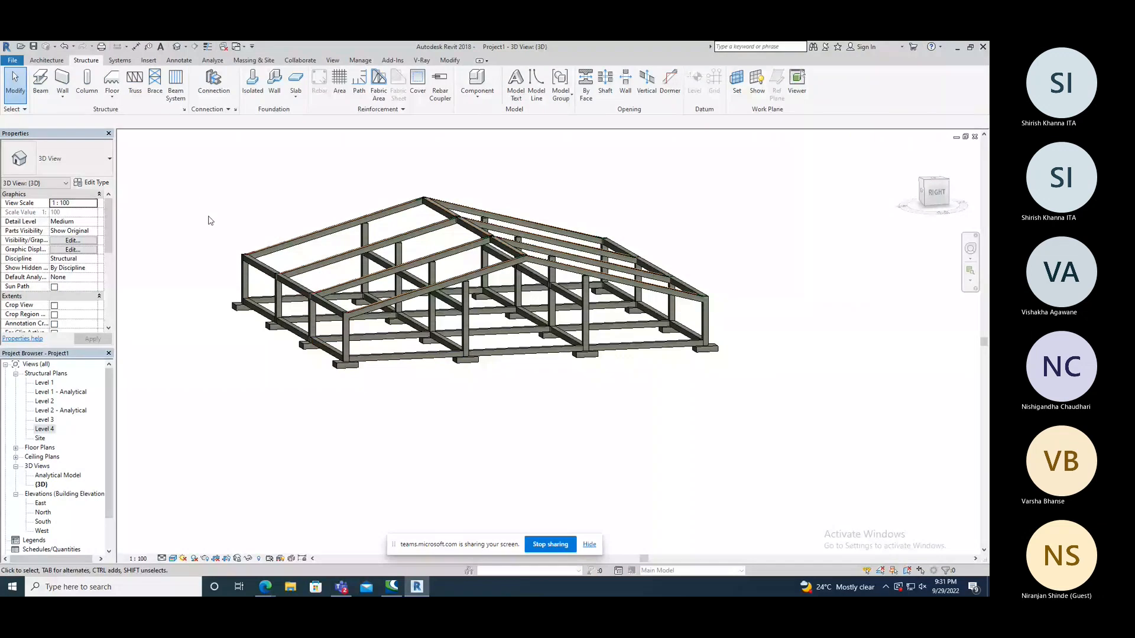
# Inspect the columns, pitched beams and footings of the structure from several angles in the 3D view.
pyautogui.moveTo(367, 317); pyautogui.dragTo(356, 312, button='middle')
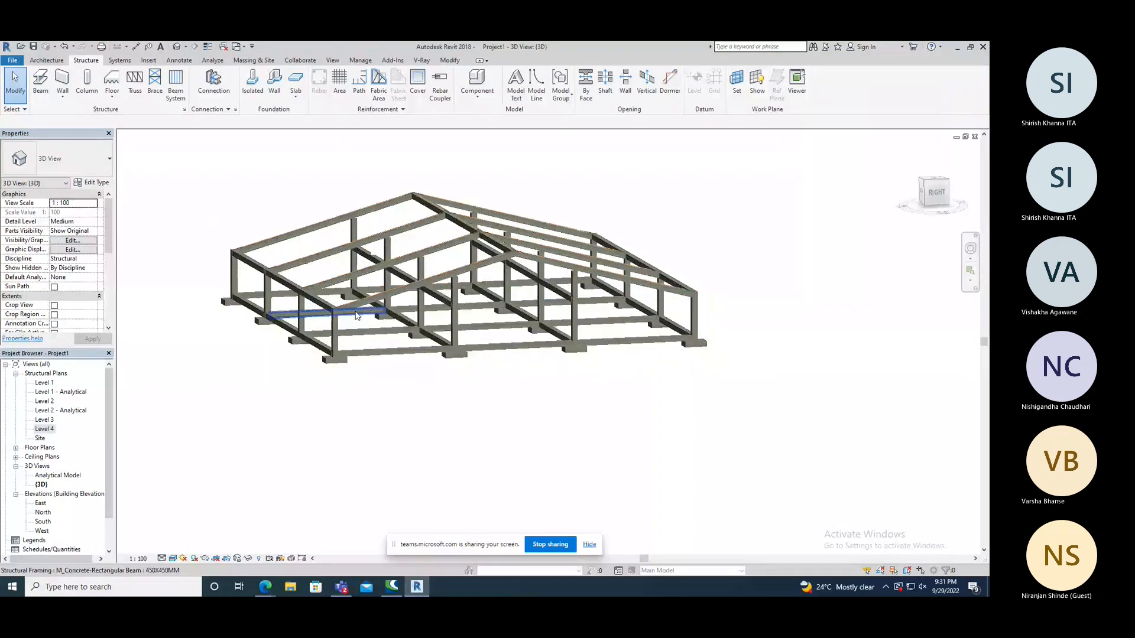
pyautogui.scroll(5, 357, 315)
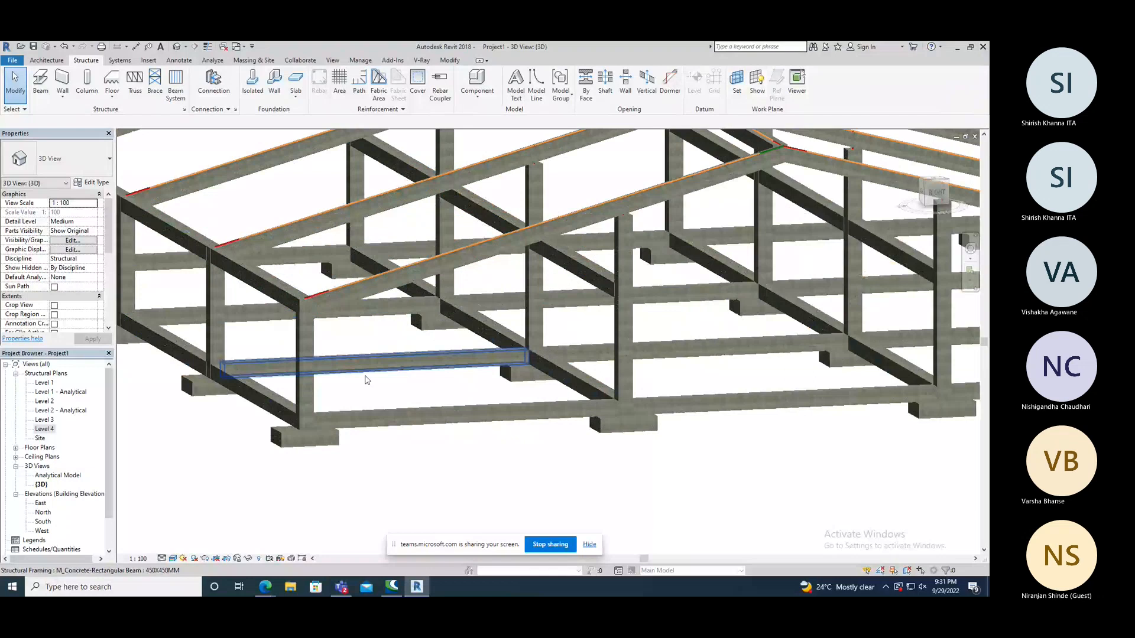
pyautogui.keyDown('shift'); pyautogui.moveTo(366, 379); pyautogui.dragTo(297, 299, button='middle'); pyautogui.keyUp('shift')
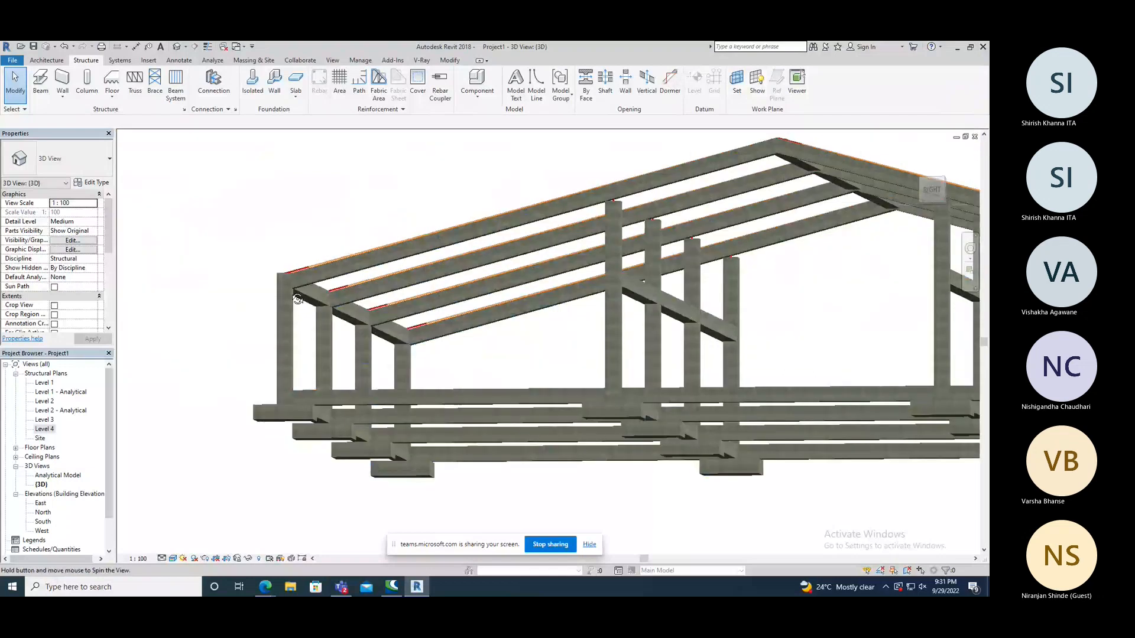
pyautogui.keyDown('shift'); pyautogui.moveTo(297, 299); pyautogui.dragTo(353, 350, button='middle'); pyautogui.keyUp('shift')
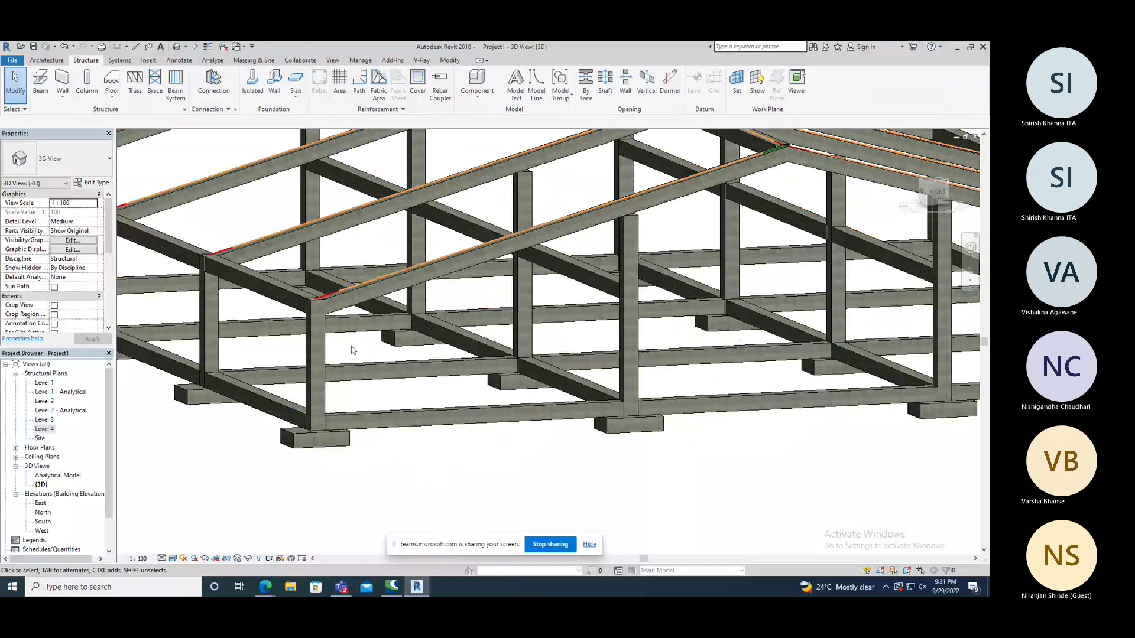
pyautogui.scroll(-3, 353, 350)
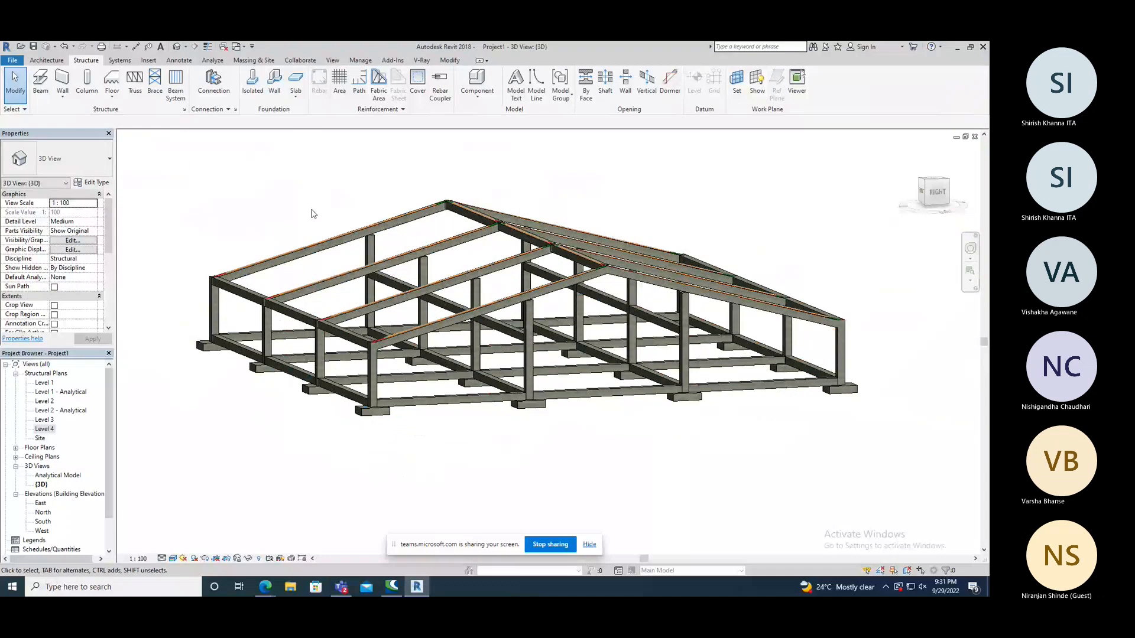
pyautogui.keyDown('shift'); pyautogui.moveTo(313, 213); pyautogui.dragTo(319, 383, button='middle'); pyautogui.keyUp('shift')
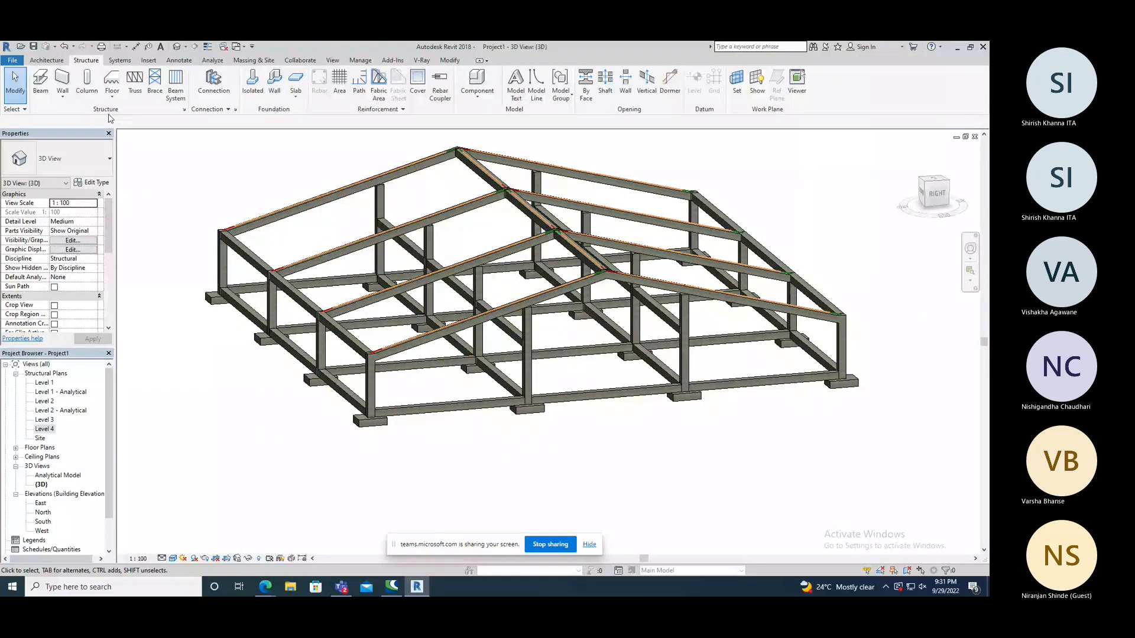
pyautogui.click(63, 83)
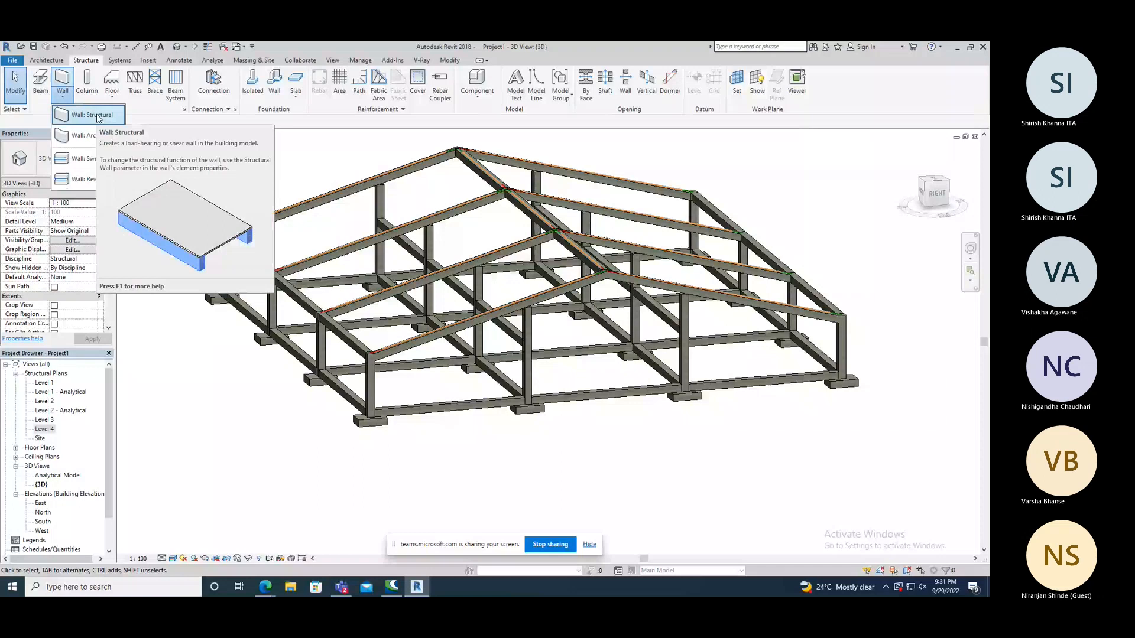
pyautogui.click(297, 89)
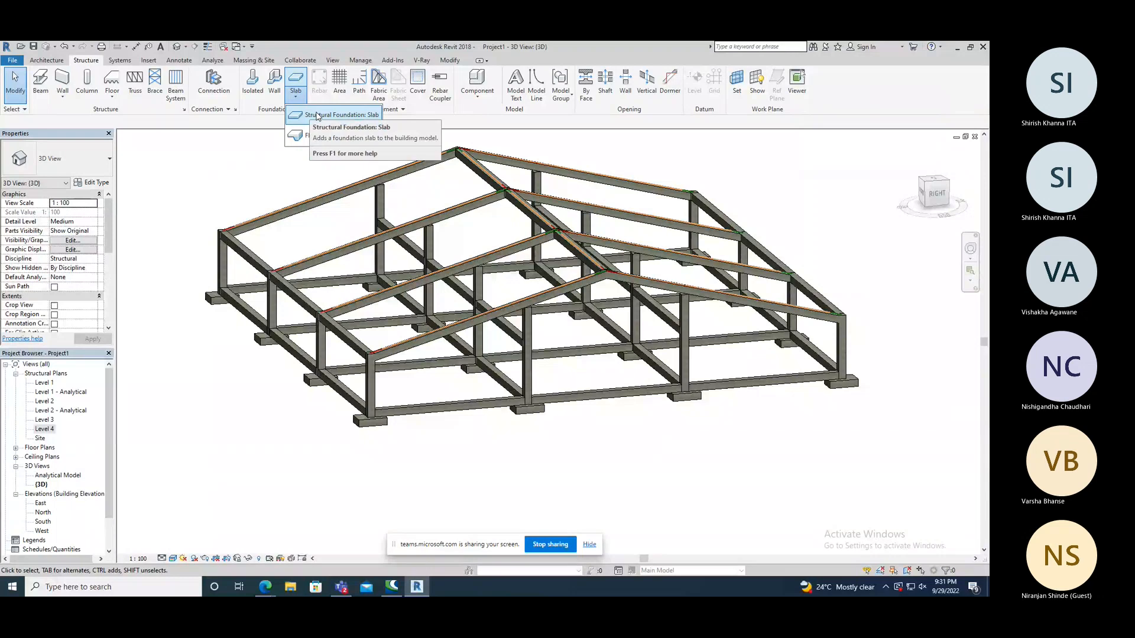
pyautogui.click(111, 95)
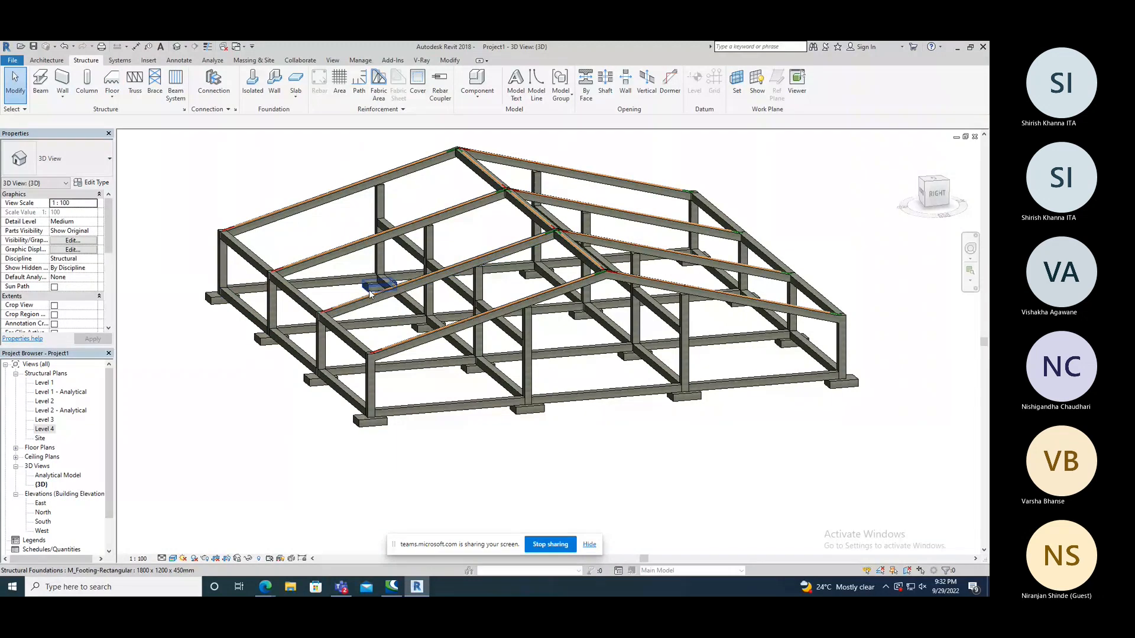
pyautogui.keyDown('shift'); pyautogui.moveTo(370, 294); pyautogui.dragTo(117, 406, button='middle'); pyautogui.keyUp('shift')
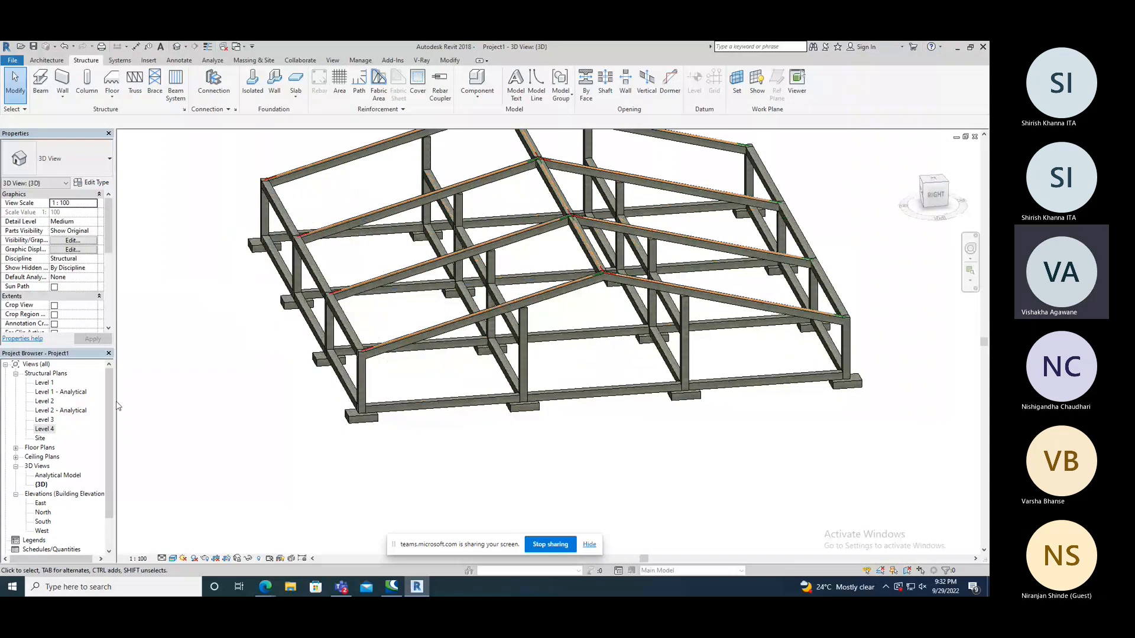
# In the Level 3 structural plan, sketch a rectangular structural floor boundary of 9550 by 9550 mm between the inner beam faces of the upper-left bay.
pyautogui.doubleClick(45, 420)
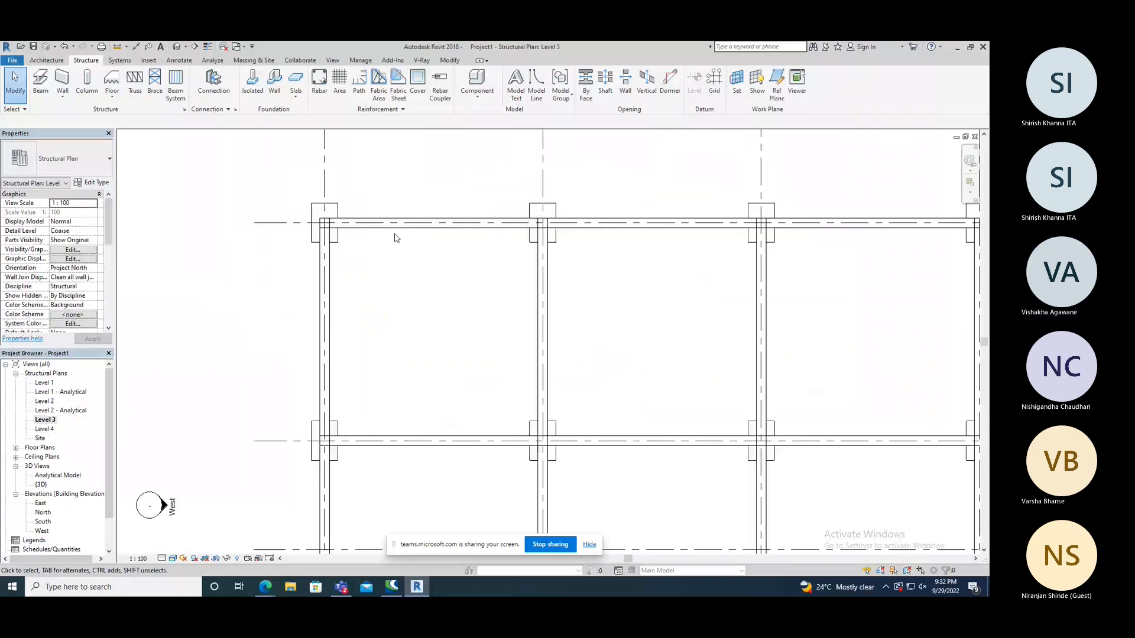
pyautogui.scroll(1, 396, 238)
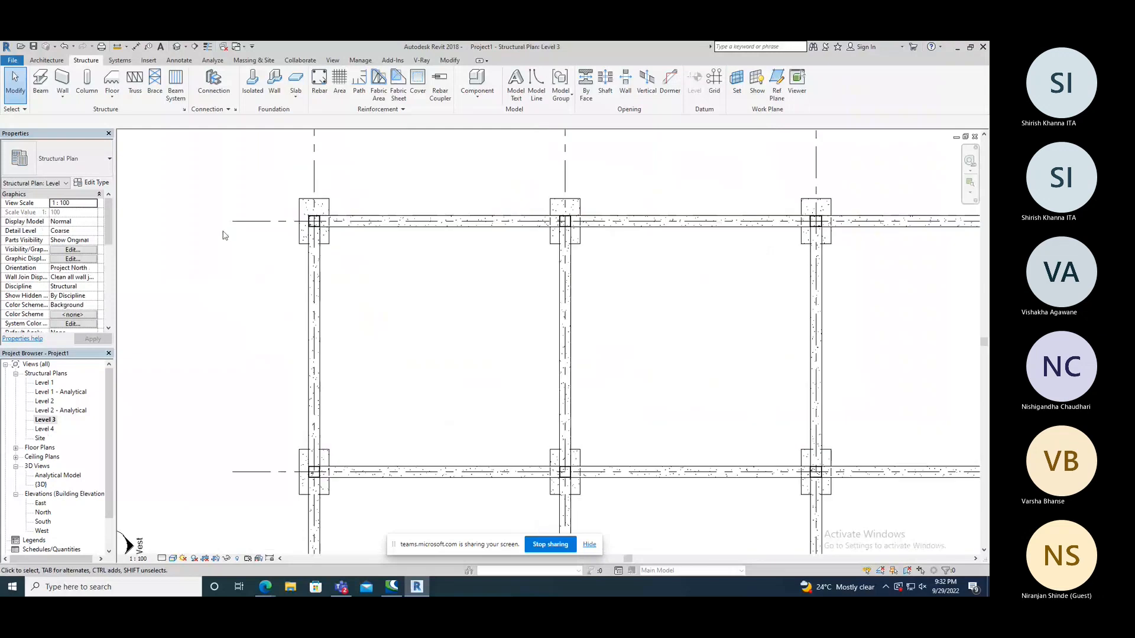
pyautogui.click(295, 93)
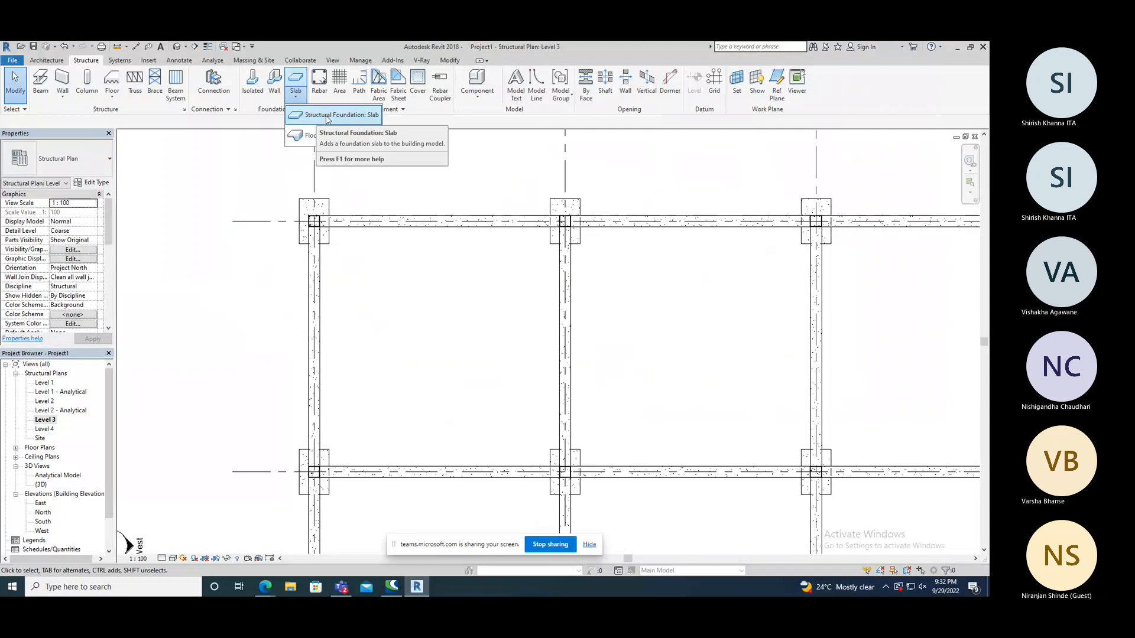
pyautogui.click(112, 95)
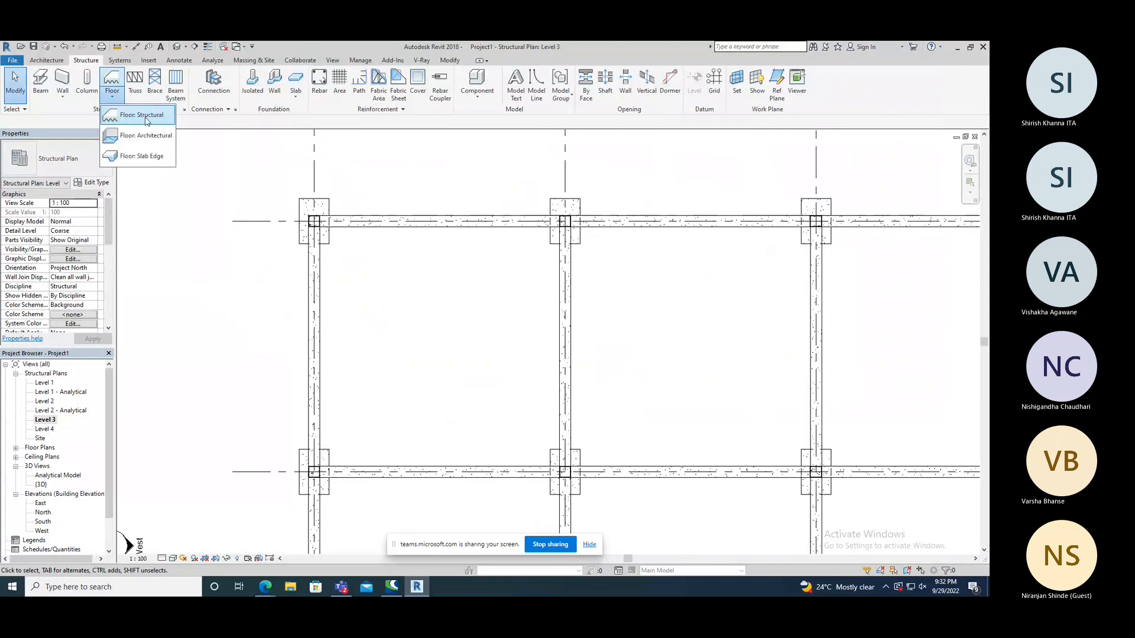
pyautogui.click(147, 119)
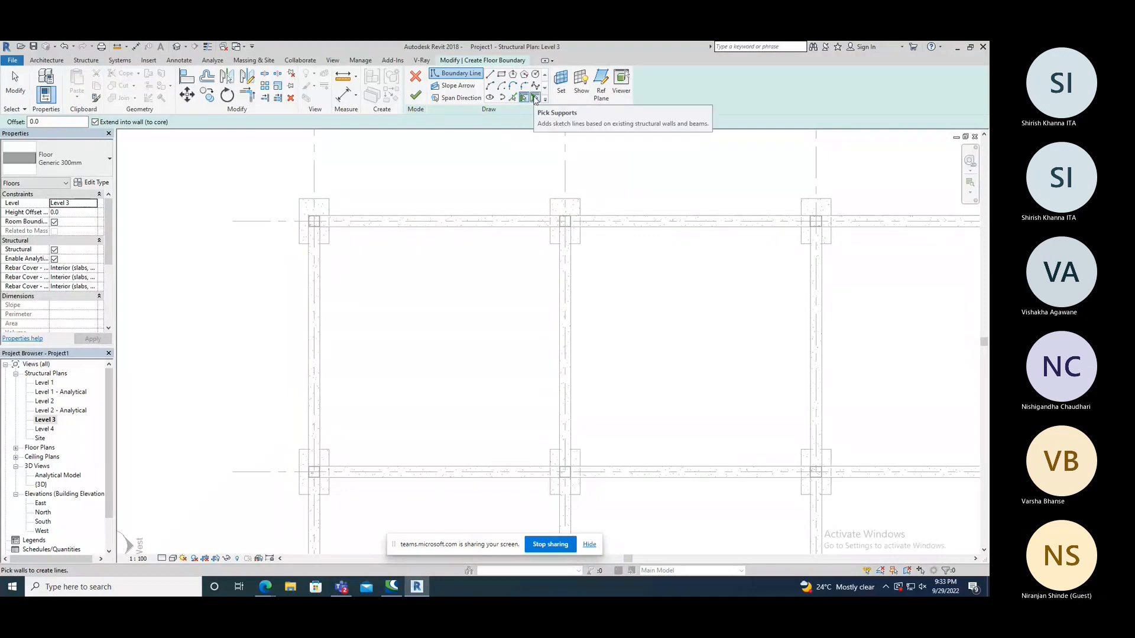
pyautogui.click(501, 75)
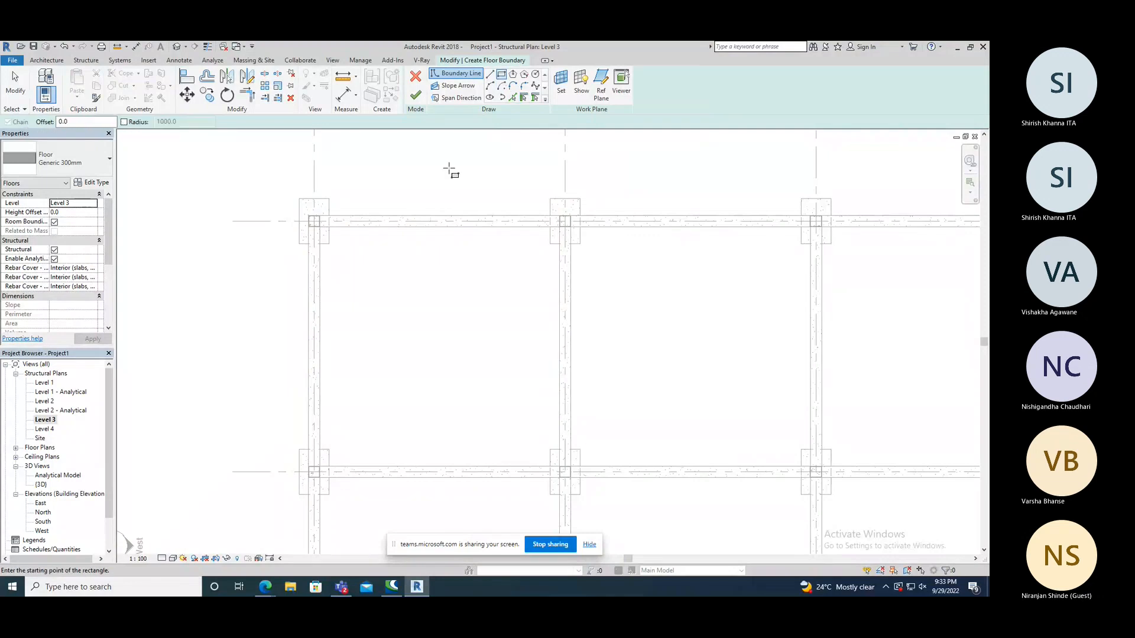
pyautogui.click(320, 227)
pyautogui.click(564, 467)
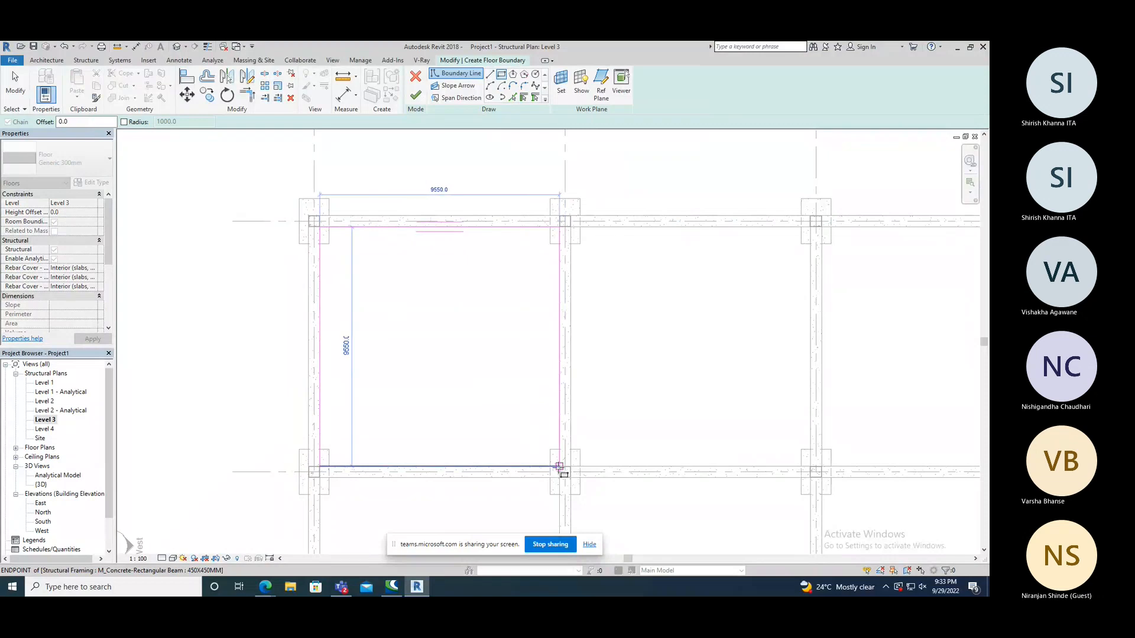
pyautogui.click(558, 467)
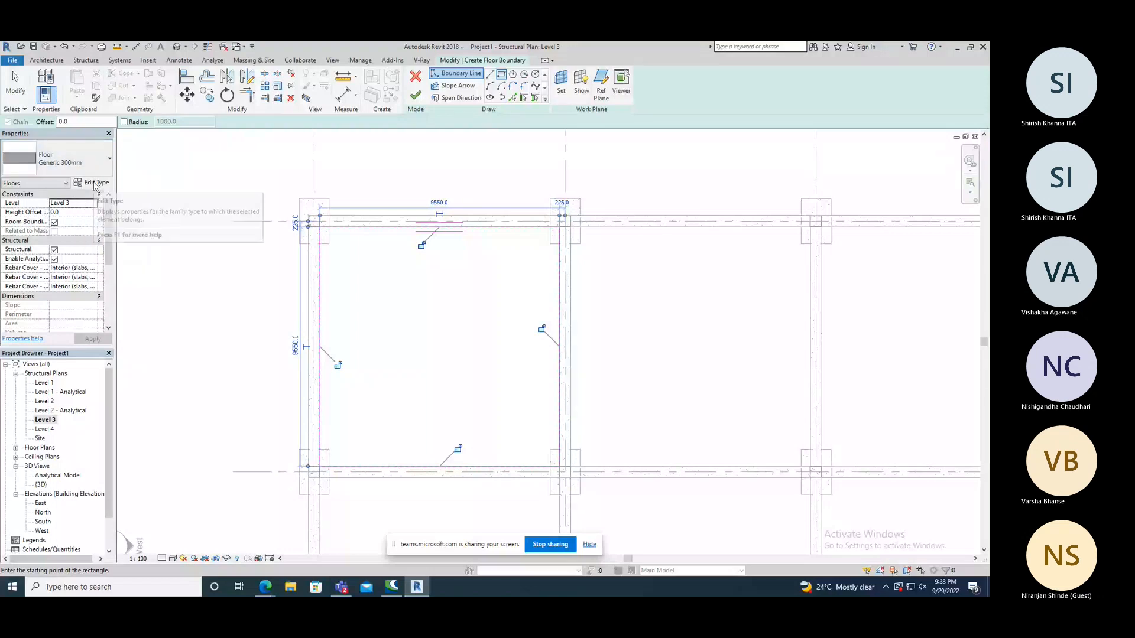
# Set the floor type to Insitu Concrete 225mm and finish the floor sketch.
pyautogui.click(107, 154)
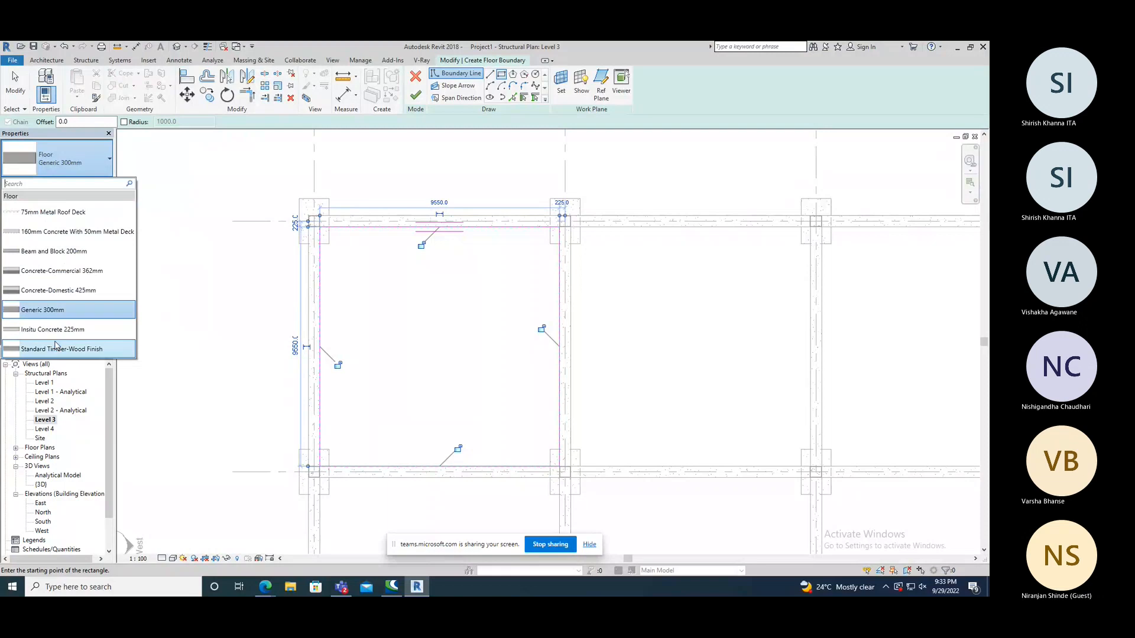
pyautogui.click(57, 330)
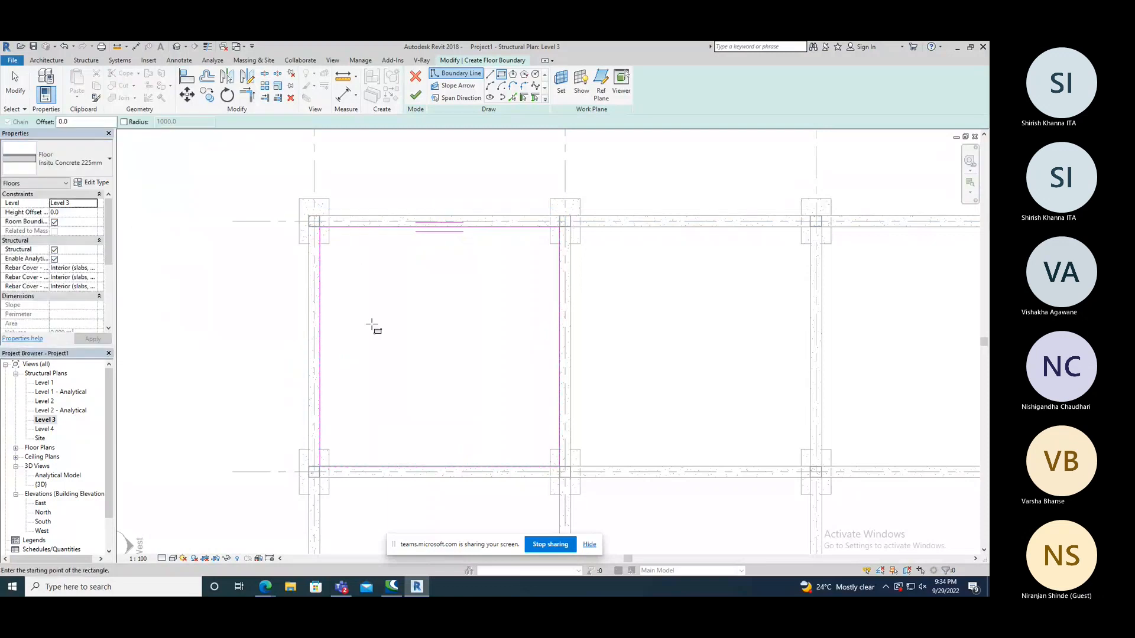
pyautogui.click(416, 95)
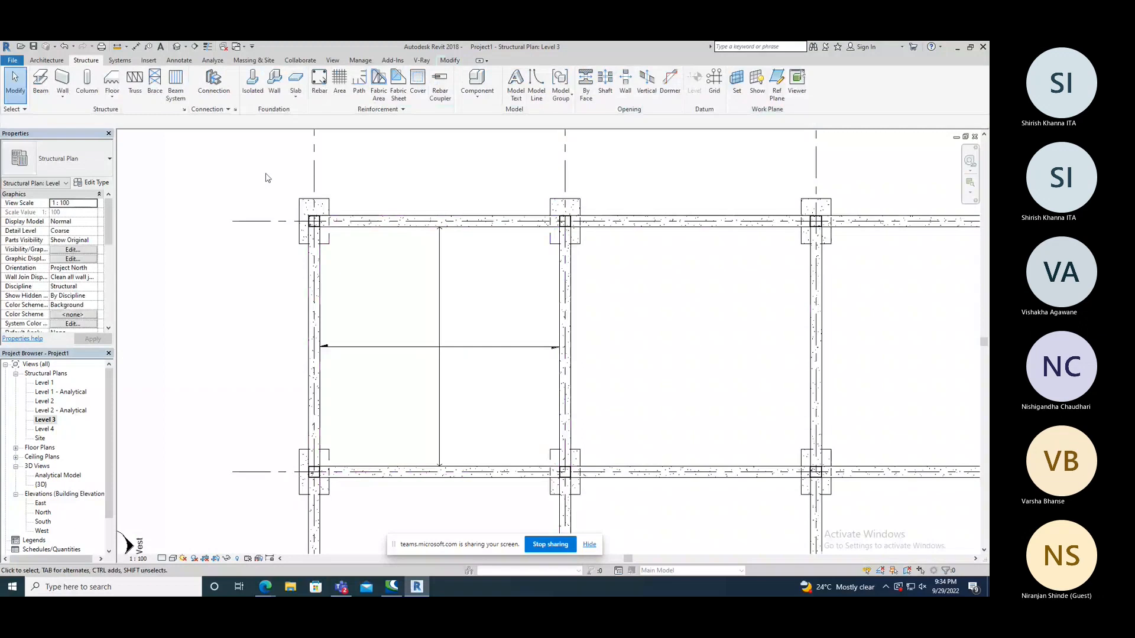
# Open the default 3D view and examine the new floor slab and how it meets the surrounding beams and columns.
pyautogui.click(177, 47)
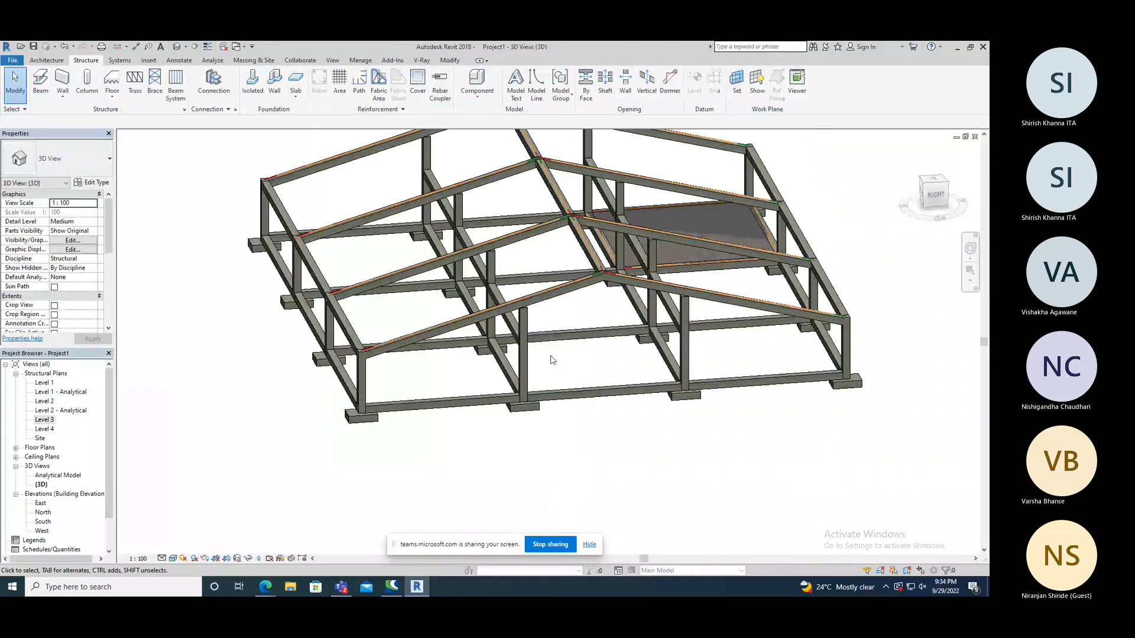
pyautogui.keyDown('shift'); pyautogui.moveTo(550, 360); pyautogui.dragTo(764, 325, button='middle'); pyautogui.keyUp('shift')
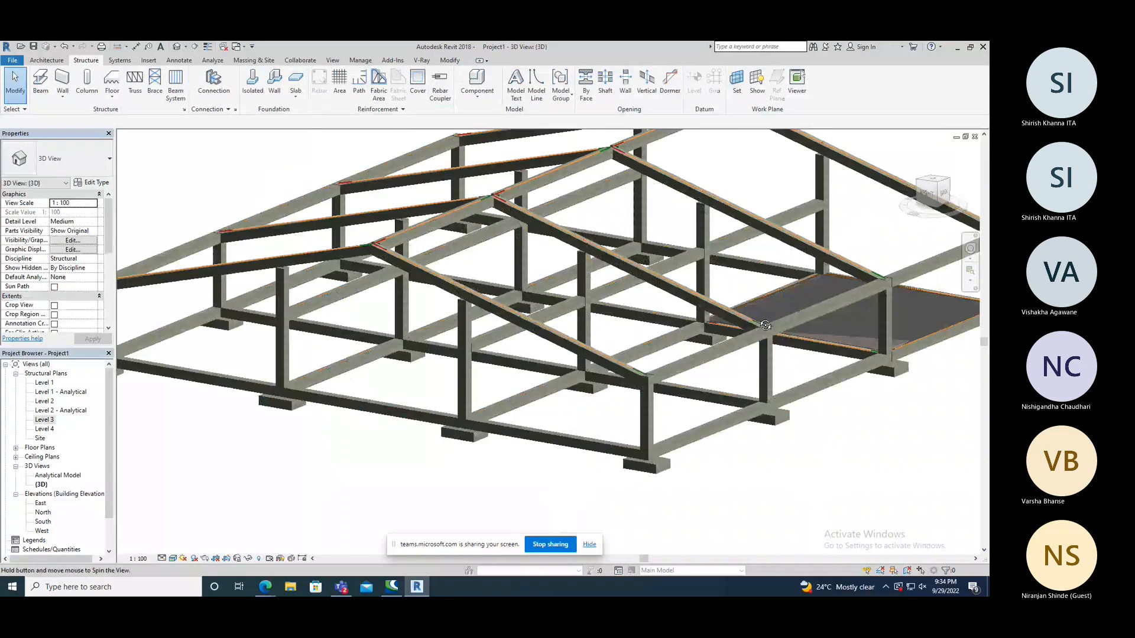
pyautogui.keyDown('shift'); pyautogui.moveTo(765, 325); pyautogui.dragTo(534, 320, button='middle'); pyautogui.keyUp('shift')
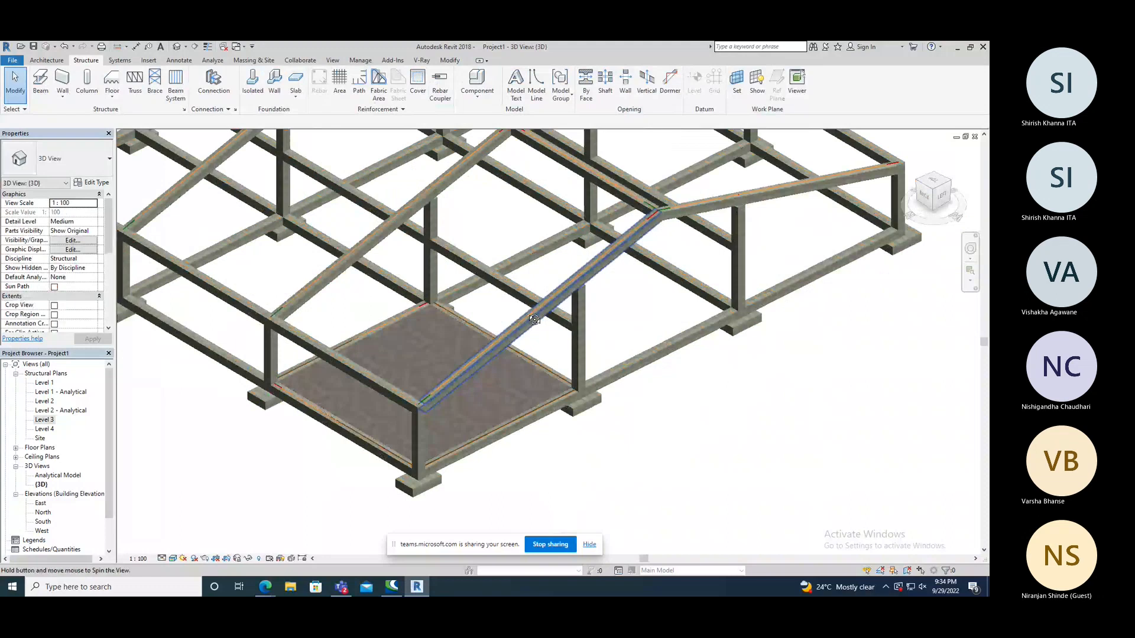
pyautogui.keyDown('shift'); pyautogui.moveTo(534, 320); pyautogui.dragTo(335, 440, button='middle'); pyautogui.keyUp('shift')
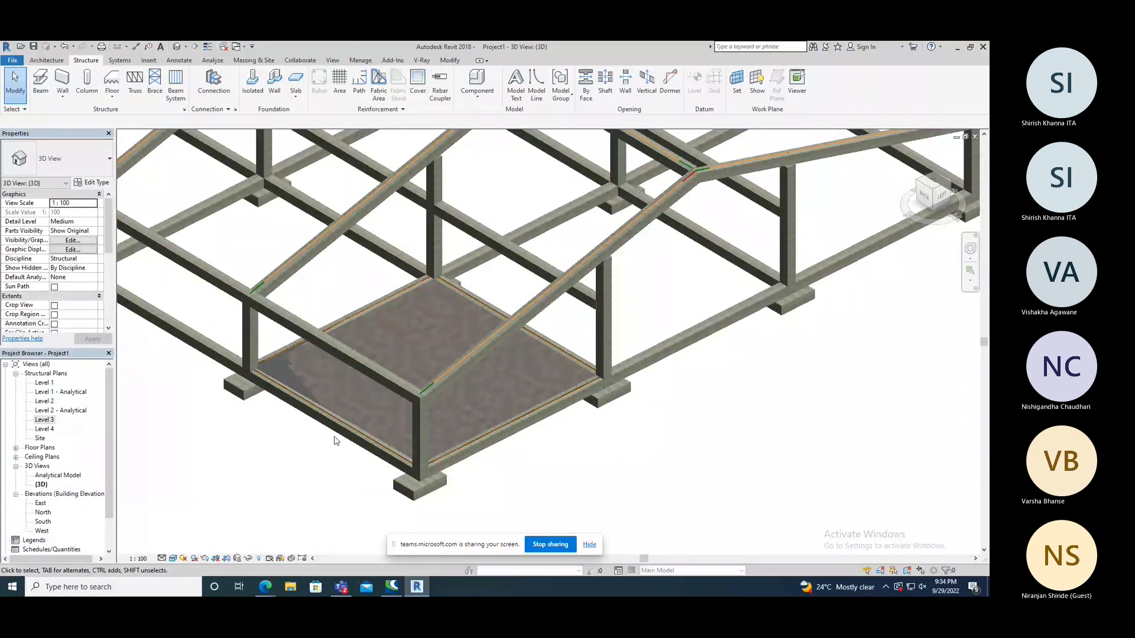
pyautogui.scroll(3, 336, 384)
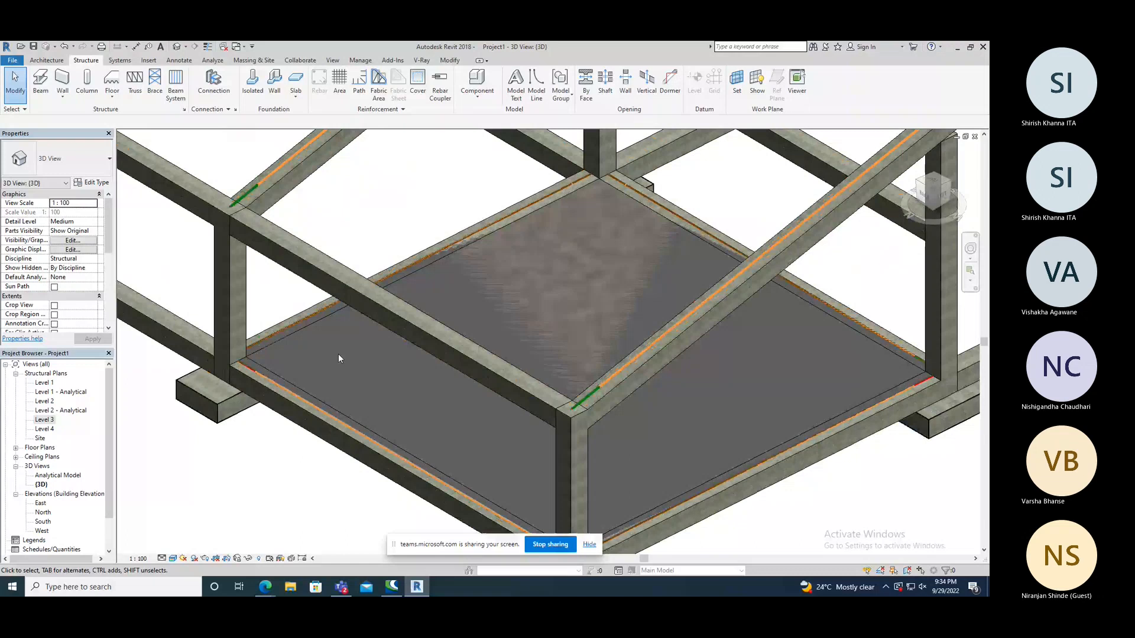
pyautogui.keyDown('shift'); pyautogui.moveTo(338, 354); pyautogui.dragTo(555, 253, button='middle'); pyautogui.keyUp('shift')
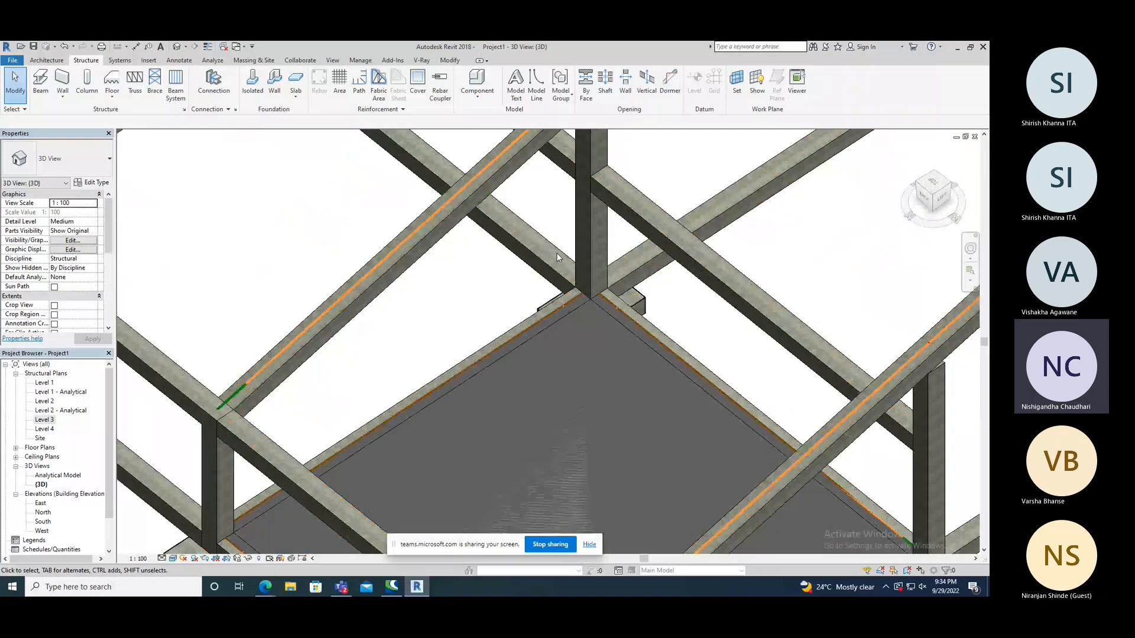
pyautogui.scroll(-3, 555, 253)
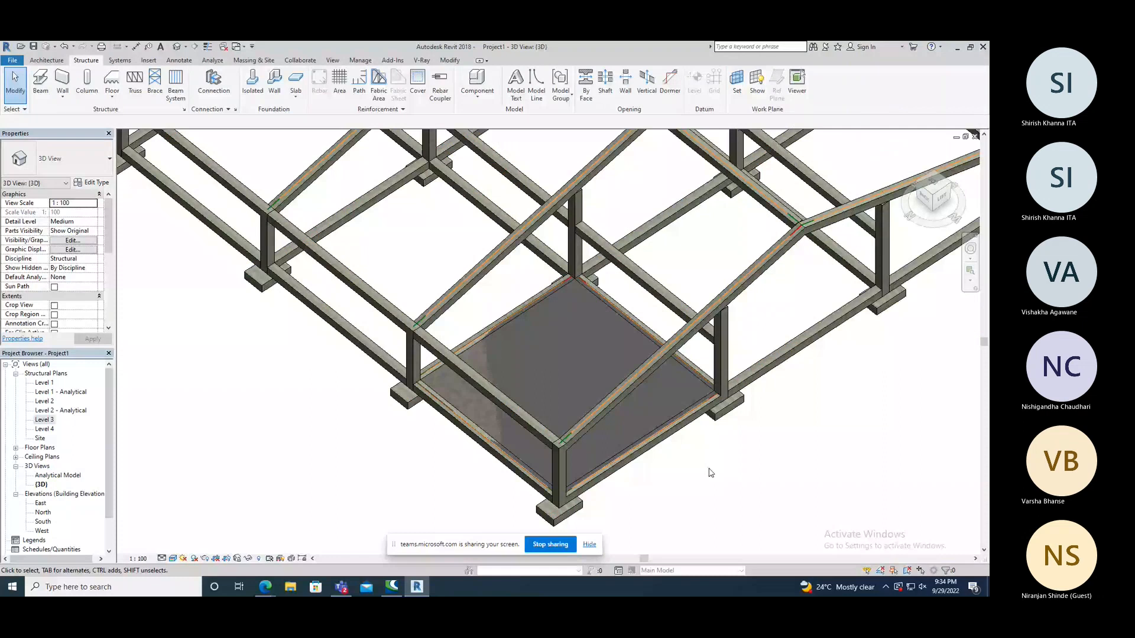
pyautogui.keyDown('shift'); pyautogui.moveTo(711, 472); pyautogui.dragTo(716, 464, button='middle'); pyautogui.keyUp('shift')
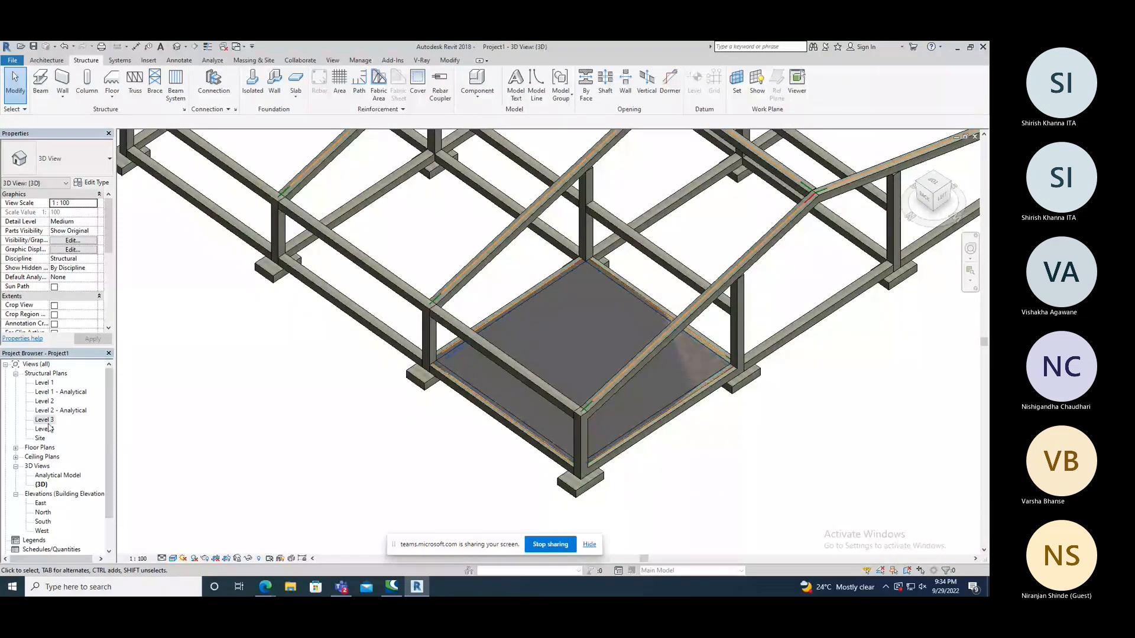
# Open the Level 3 structural plan and select the floor slab to check its extent between the surrounding beams.
pyautogui.doubleClick(45, 421)
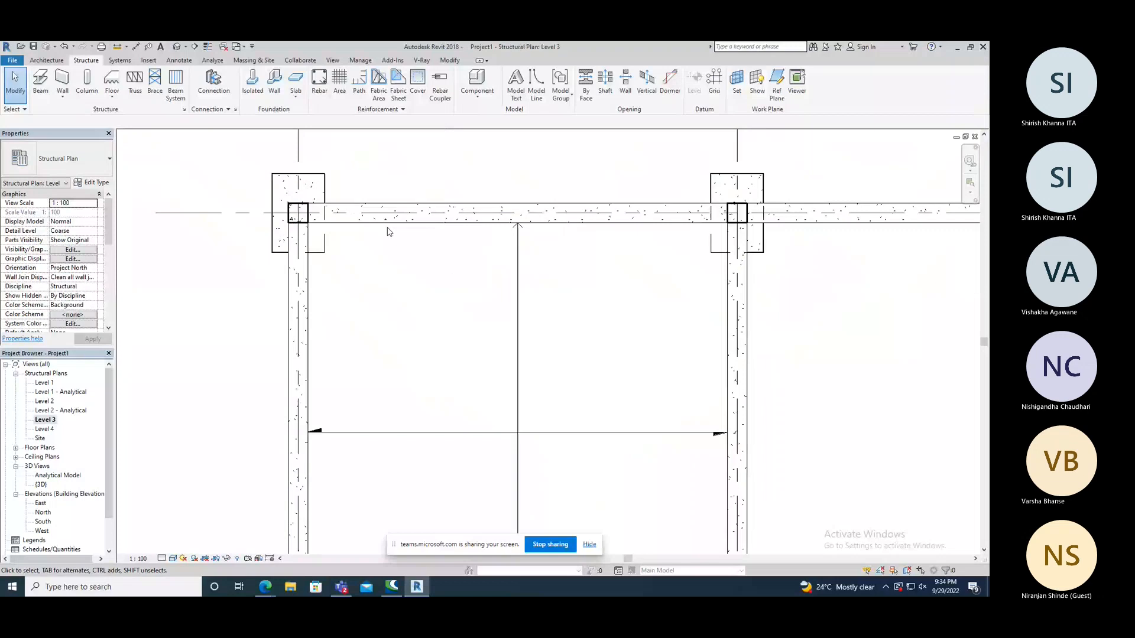
pyautogui.click(382, 249)
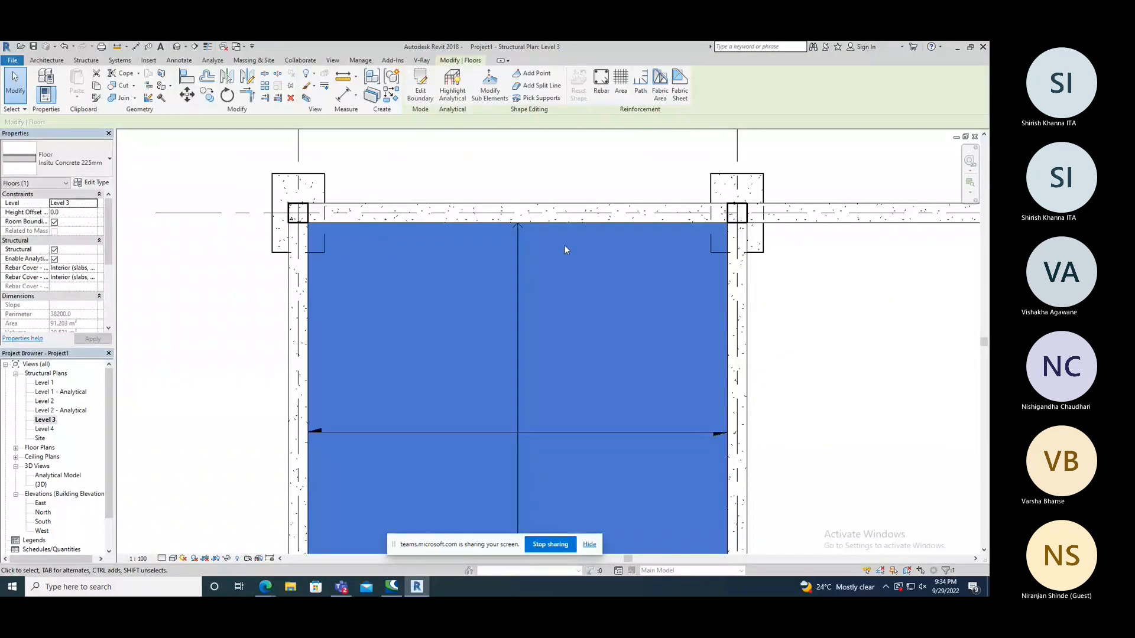
pyautogui.scroll(-2, 565, 246)
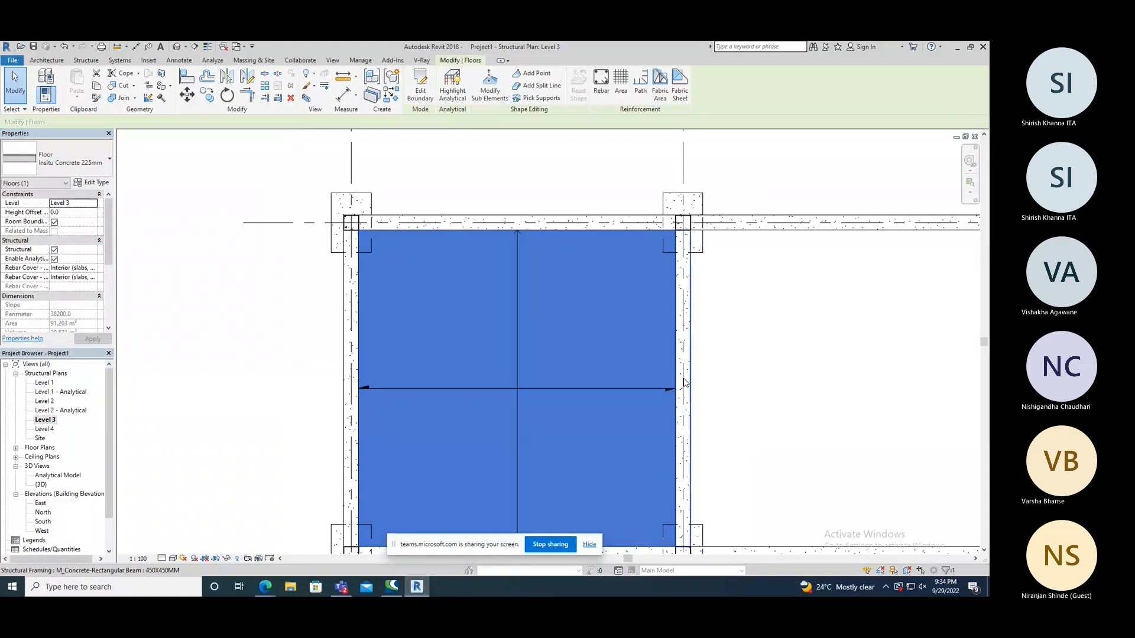
pyautogui.scroll(-1, 642, 319)
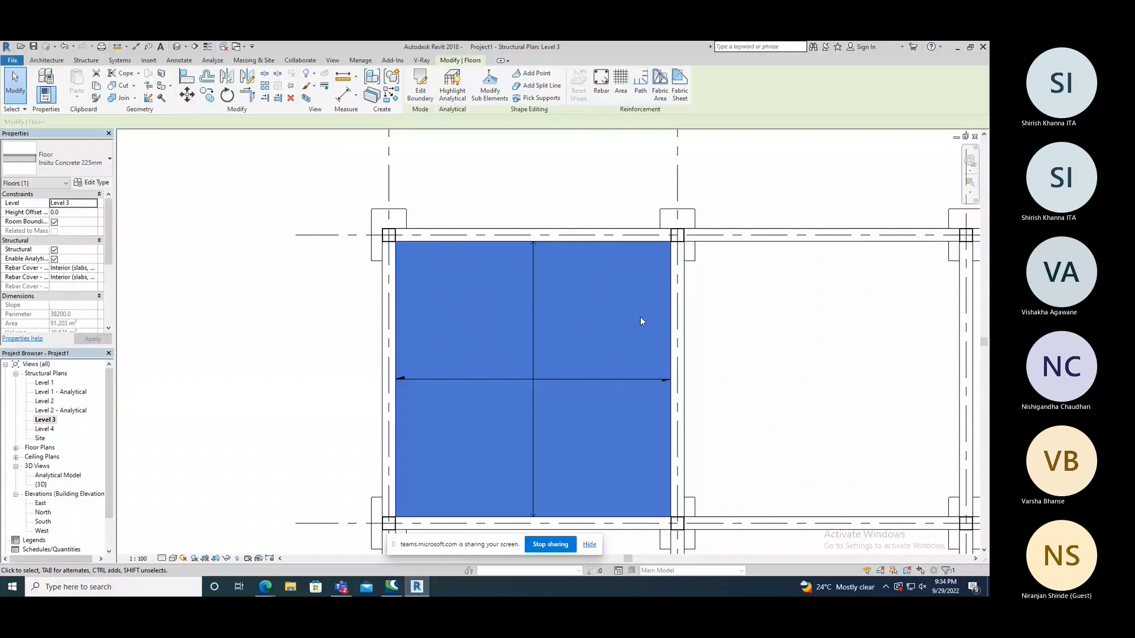
pyautogui.scroll(-1, 640, 319)
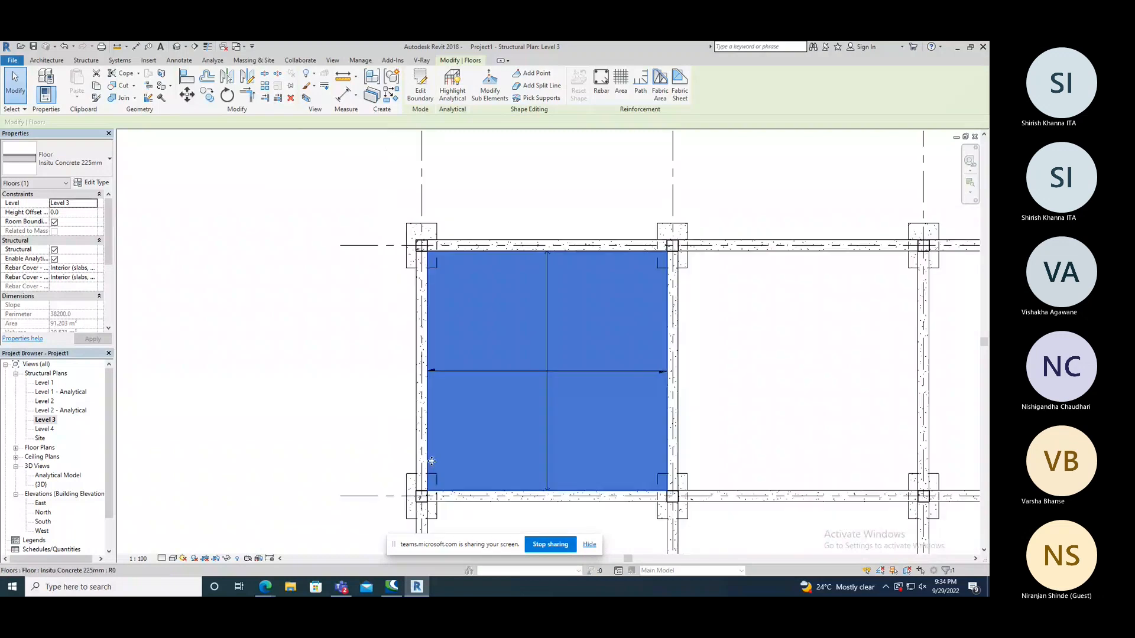
pyautogui.scroll(-2, 457, 248)
pyautogui.moveTo(488, 397); pyautogui.dragTo(498, 344, button='middle')
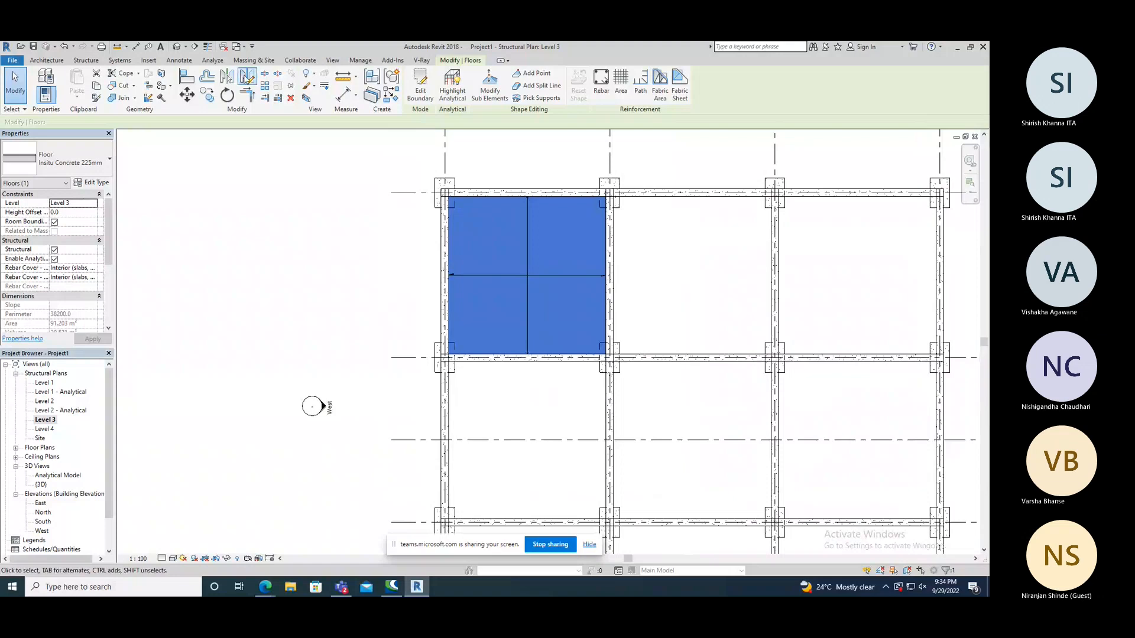
# Switch to the 3D view, select the floor slab and examine how its edges meet the beams and corner columns.
pyautogui.hotkey('ctrl', 'Tab')
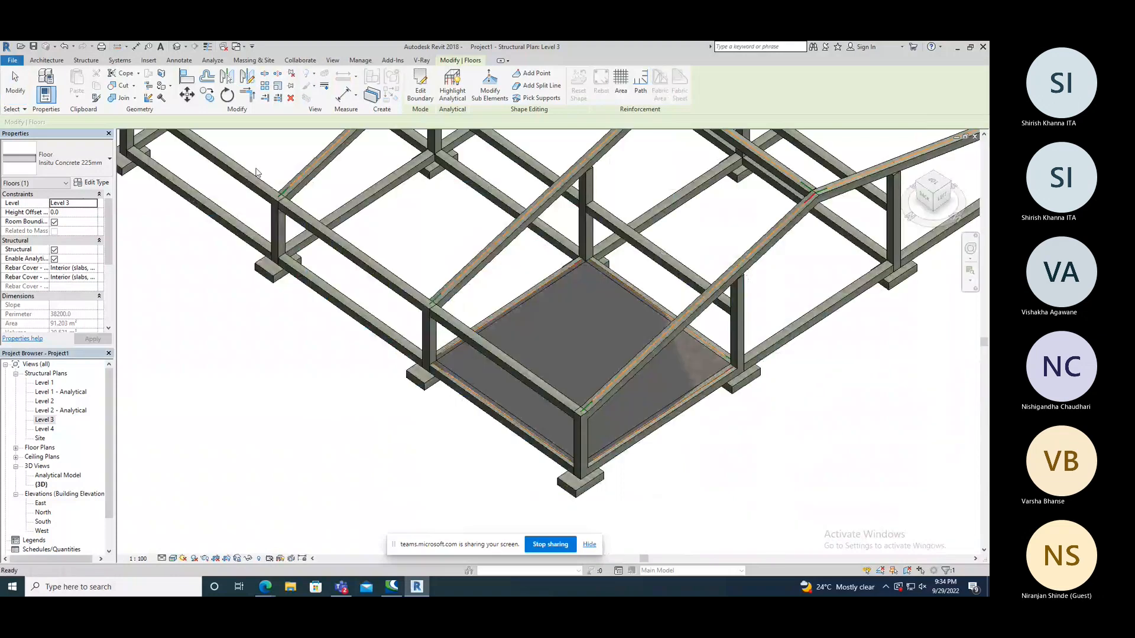
pyautogui.scroll(1, 693, 347)
pyautogui.keyDown('shift'); pyautogui.moveTo(692, 348); pyautogui.dragTo(836, 273, button='middle'); pyautogui.keyUp('shift')
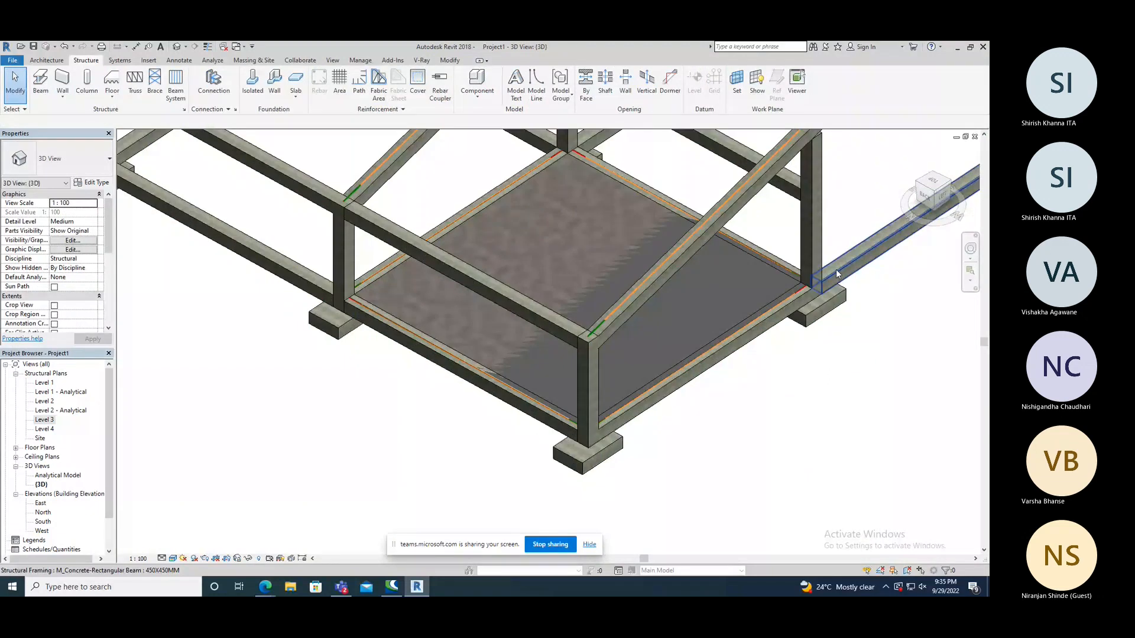
pyautogui.scroll(5, 835, 269)
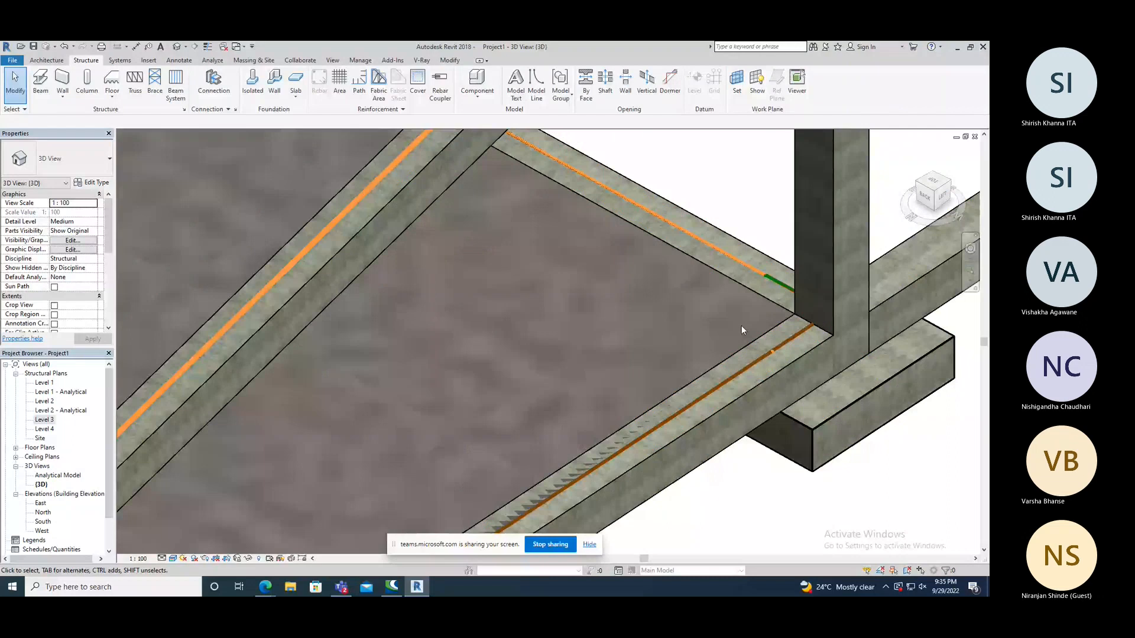
pyautogui.click(743, 330)
pyautogui.scroll(-3, 771, 438)
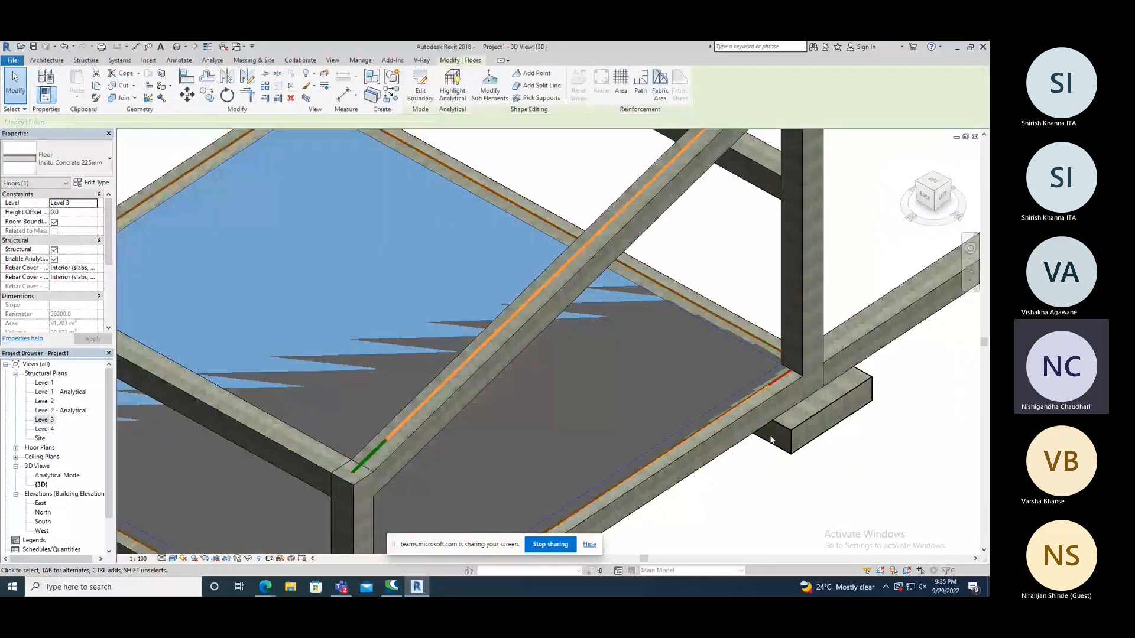
pyautogui.keyDown('shift'); pyautogui.moveTo(770, 438); pyautogui.dragTo(525, 440, button='middle'); pyautogui.keyUp('shift')
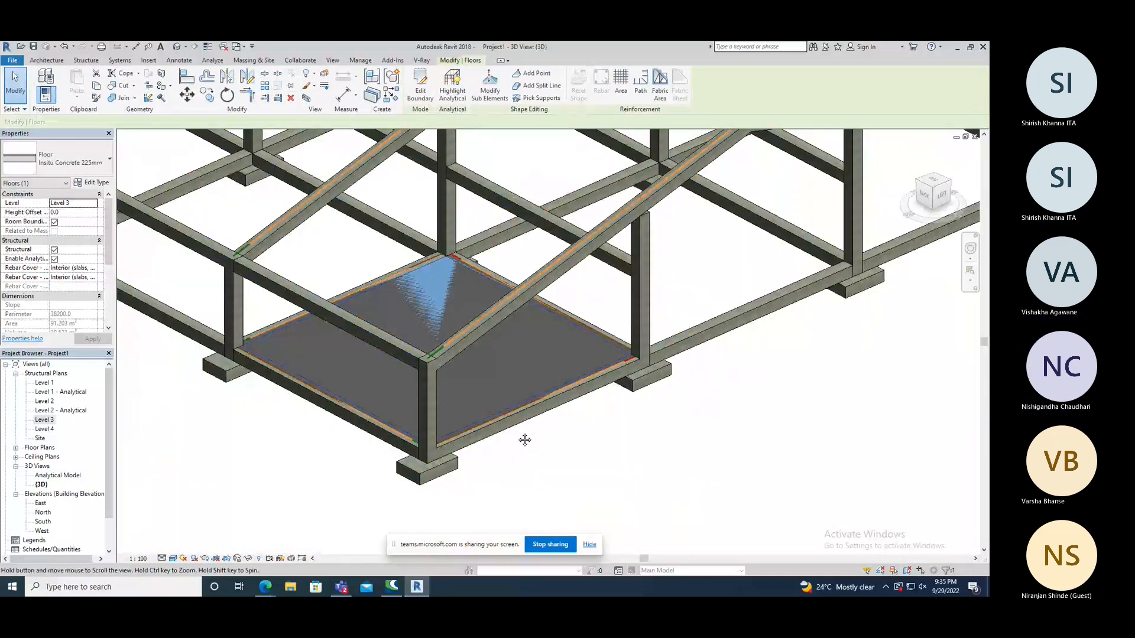
pyautogui.keyDown('shift'); pyautogui.moveTo(525, 441); pyautogui.dragTo(175, 562, button='middle'); pyautogui.keyUp('shift')
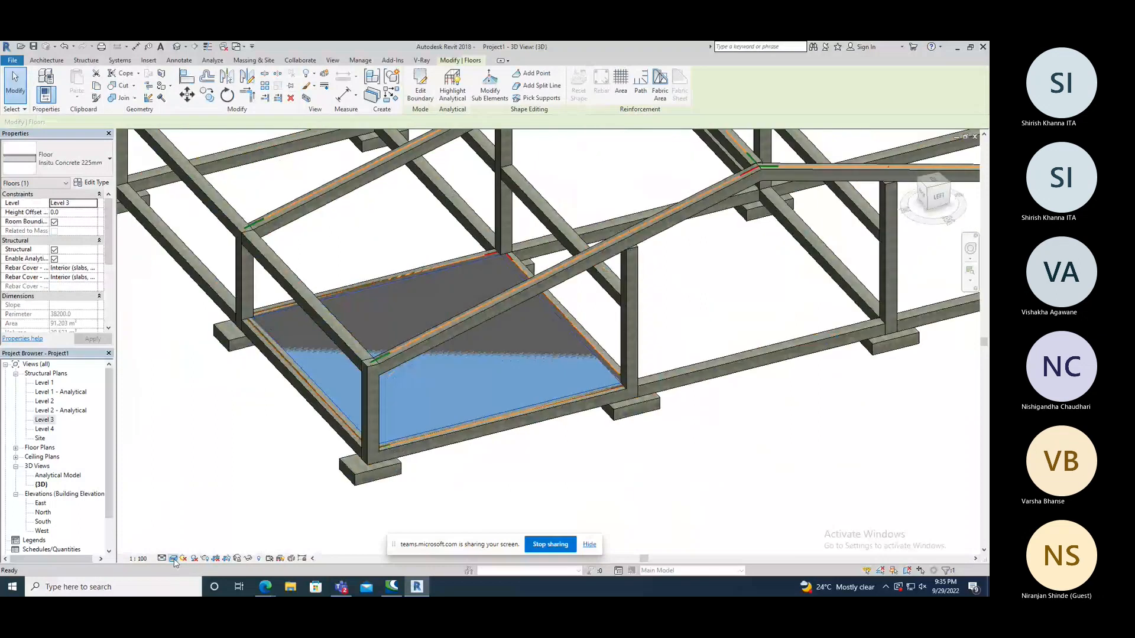
# Set the 3D view's visual style to Hidden Line and view the selected floor slab from several angles.
pyautogui.click(174, 559)
pyautogui.click(196, 502)
pyautogui.keyDown('shift'); pyautogui.moveTo(526, 452); pyautogui.dragTo(621, 461, button='middle'); pyautogui.keyUp('shift')
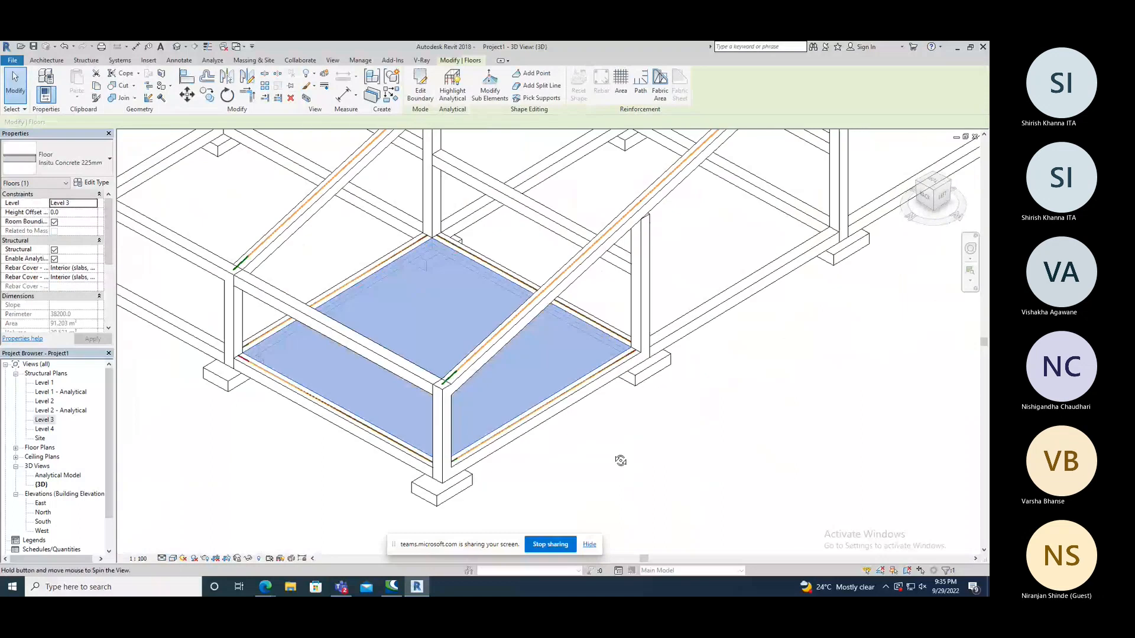
pyautogui.keyDown('shift'); pyautogui.moveTo(620, 461); pyautogui.dragTo(612, 429, button='middle'); pyautogui.keyUp('shift')
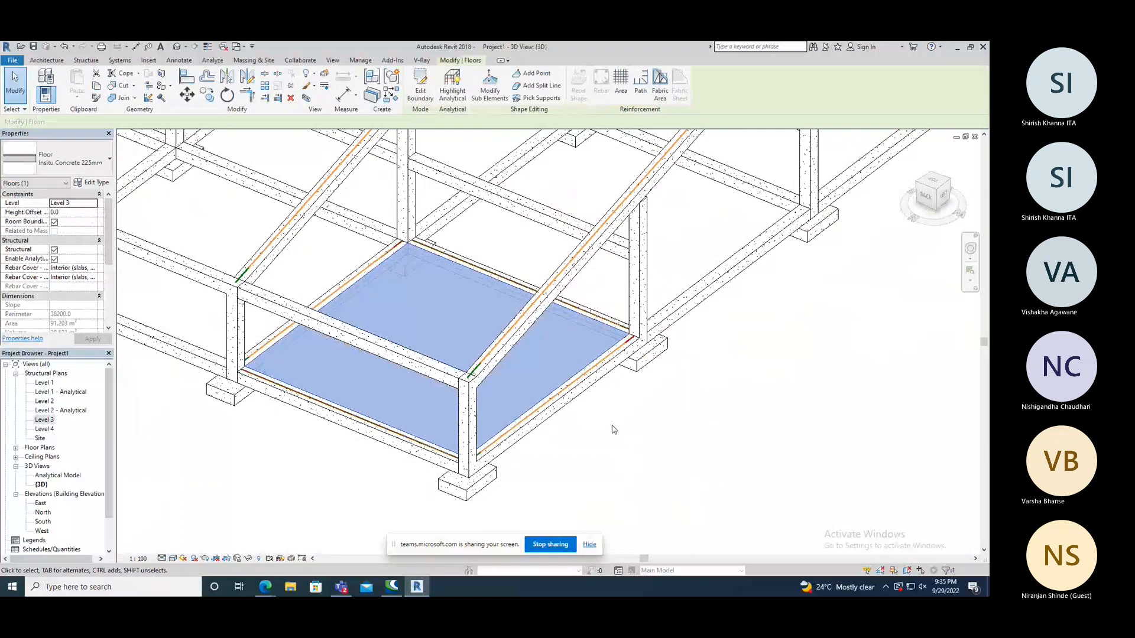
pyautogui.keyDown('shift'); pyautogui.moveTo(612, 430); pyautogui.dragTo(597, 469, button='middle'); pyautogui.keyUp('shift')
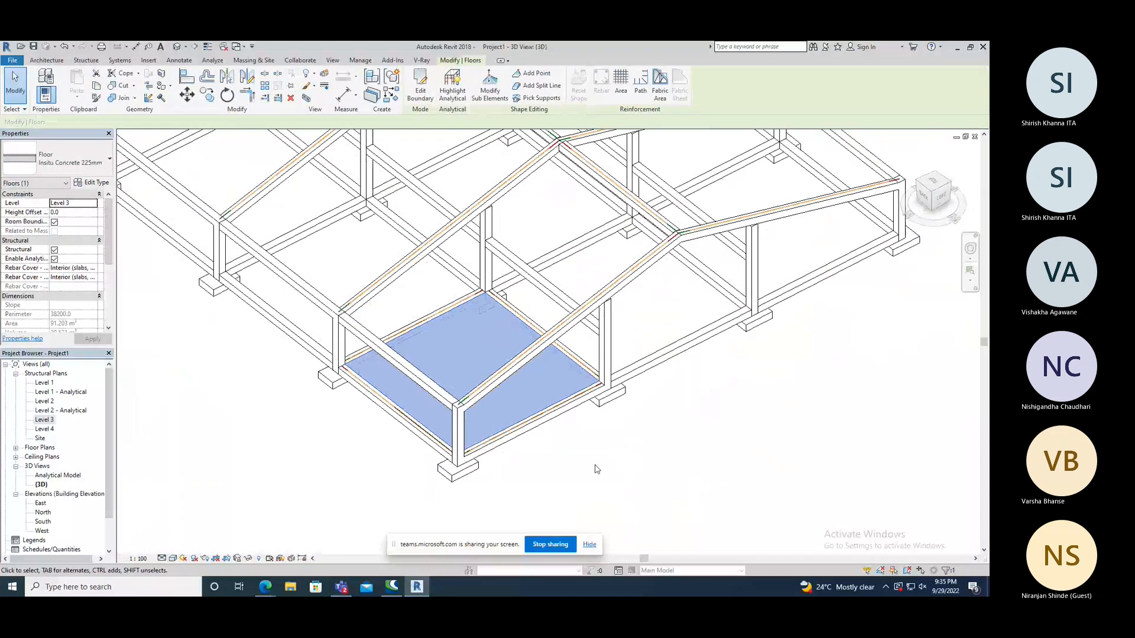
pyautogui.keyDown('shift'); pyautogui.moveTo(597, 469); pyautogui.dragTo(263, 516, button='middle'); pyautogui.keyUp('shift')
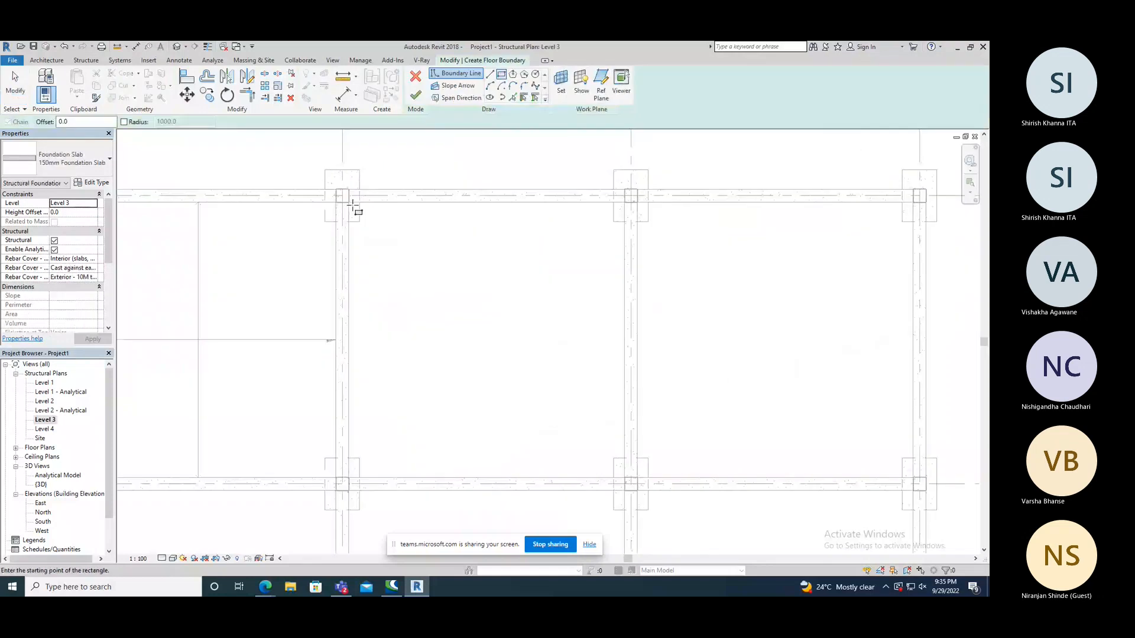
# On Level 3, create a 150mm Foundation Slab with a 9550 by 9550 mm rectangular boundary between the beams of the second bay along grid 2.
pyautogui.click(349, 202)
pyautogui.click(624, 477)
pyautogui.moveTo(526, 301); pyautogui.dragTo(464, 240, button='middle')
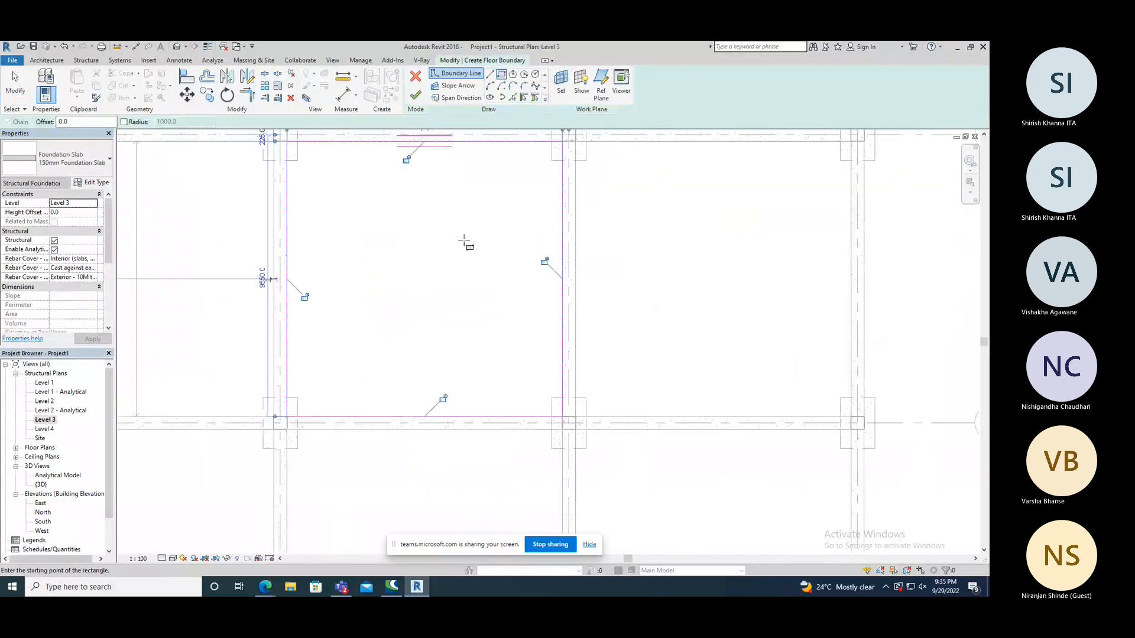
pyautogui.scroll(-3, 464, 242)
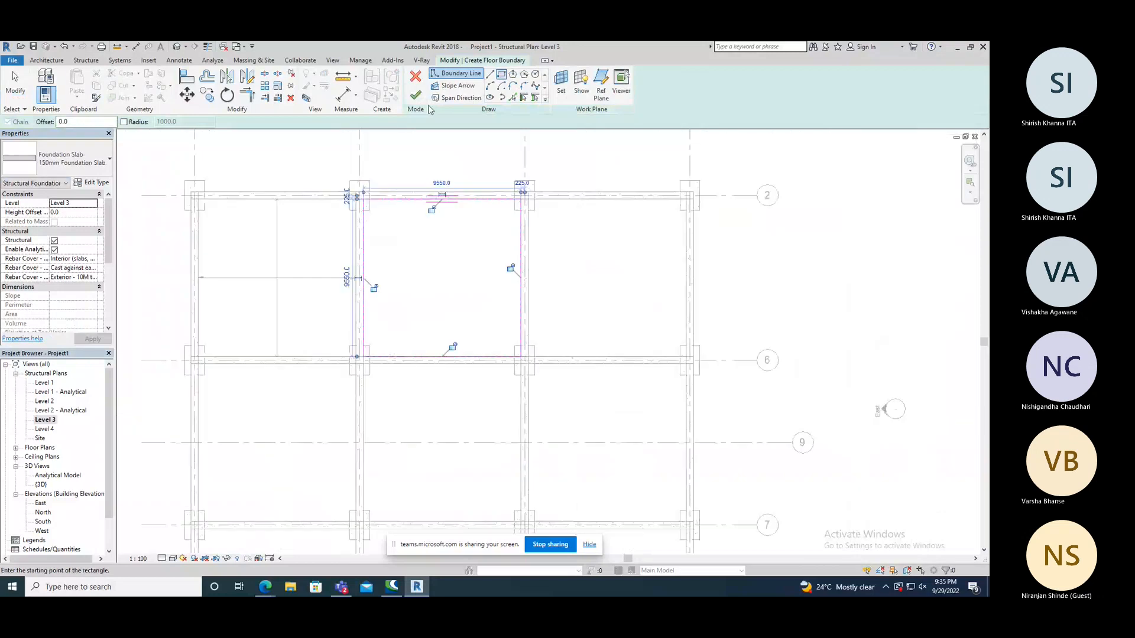
pyautogui.click(416, 96)
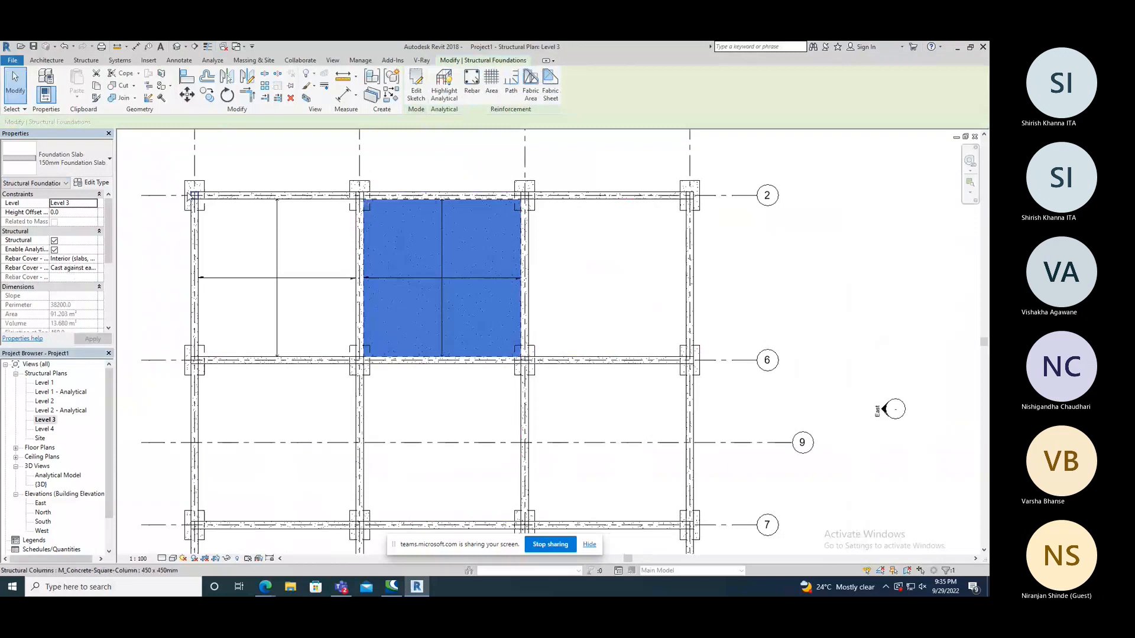
pyautogui.press('Escape')
# Select the Insitu Concrete floor in the first bay and review its type, dimensions and other properties.
pyautogui.scroll(-2, 423, 288)
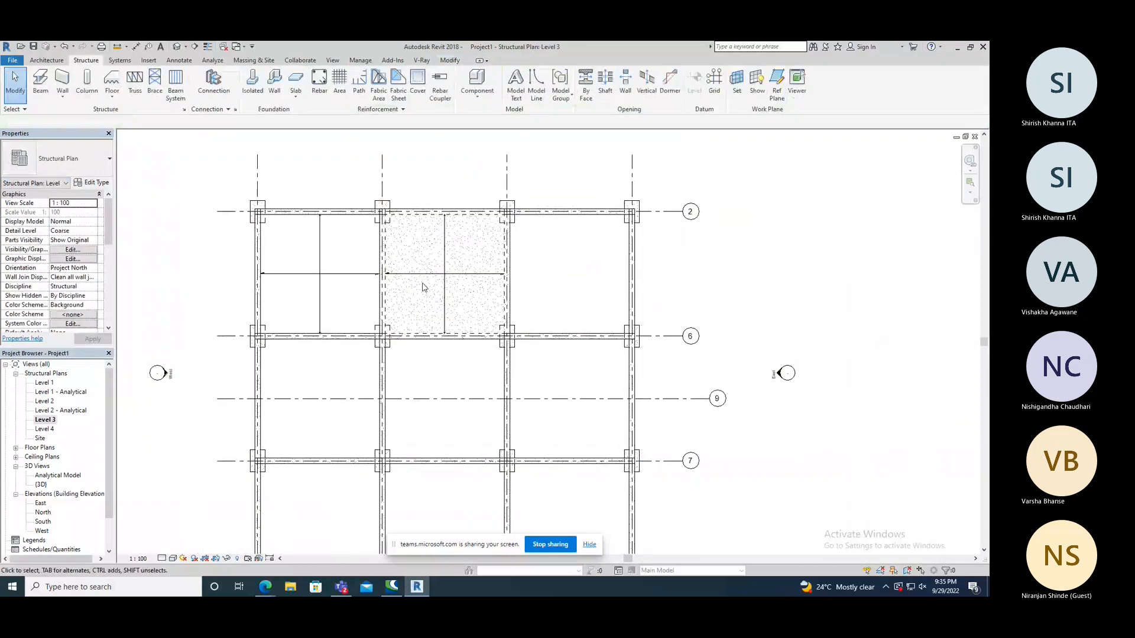
pyautogui.scroll(2, 422, 288)
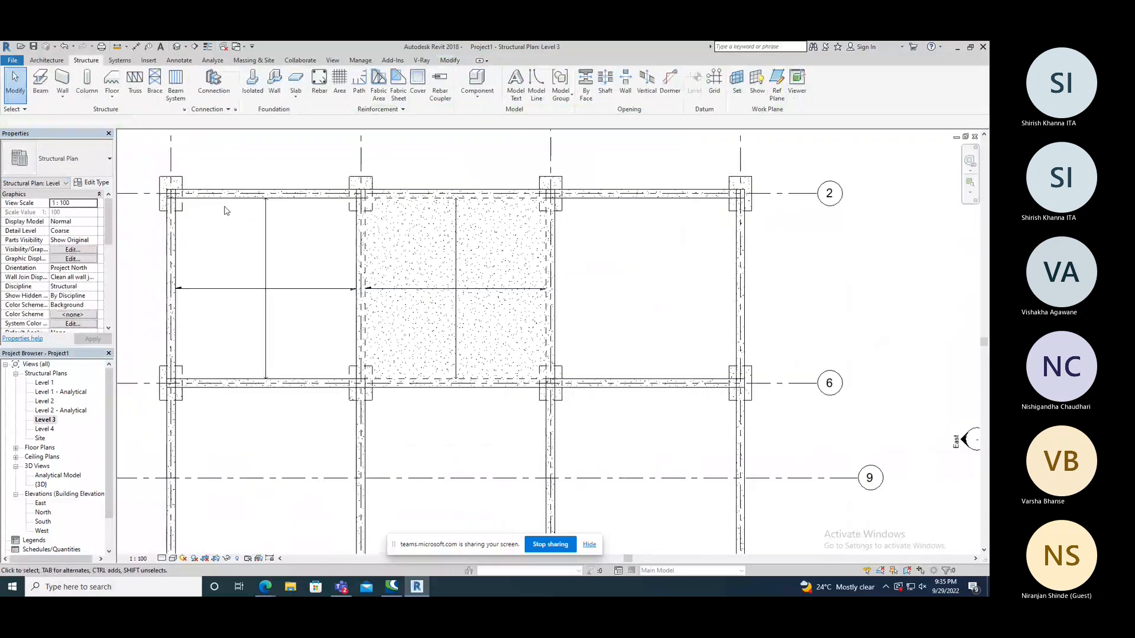
pyautogui.click(223, 212)
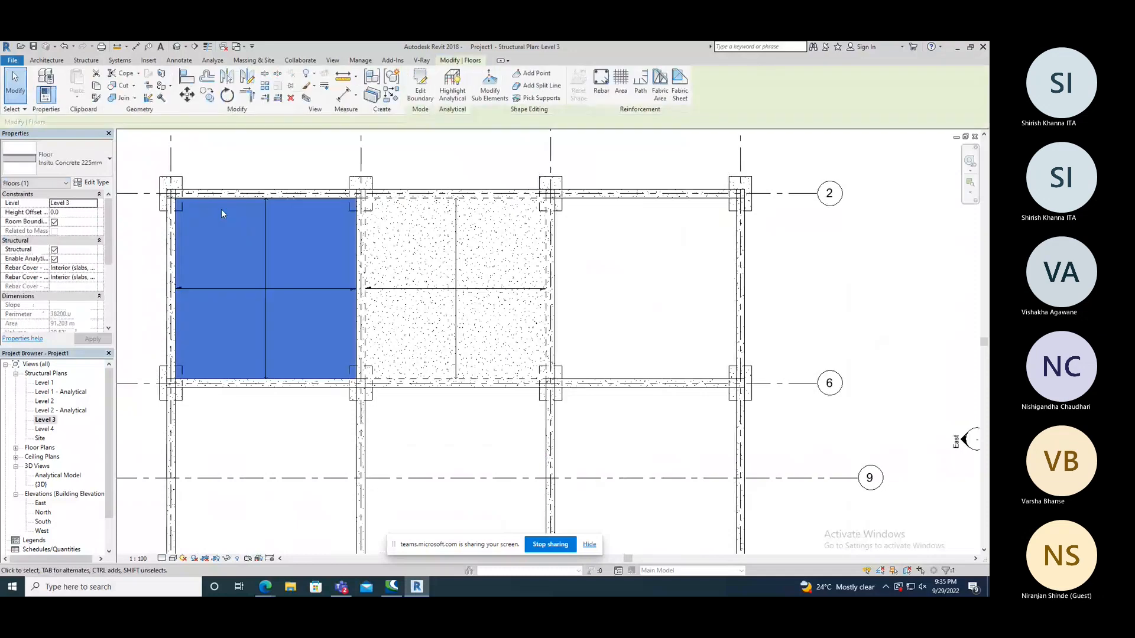
pyautogui.moveTo(110, 239); pyautogui.dragTo(110, 288)
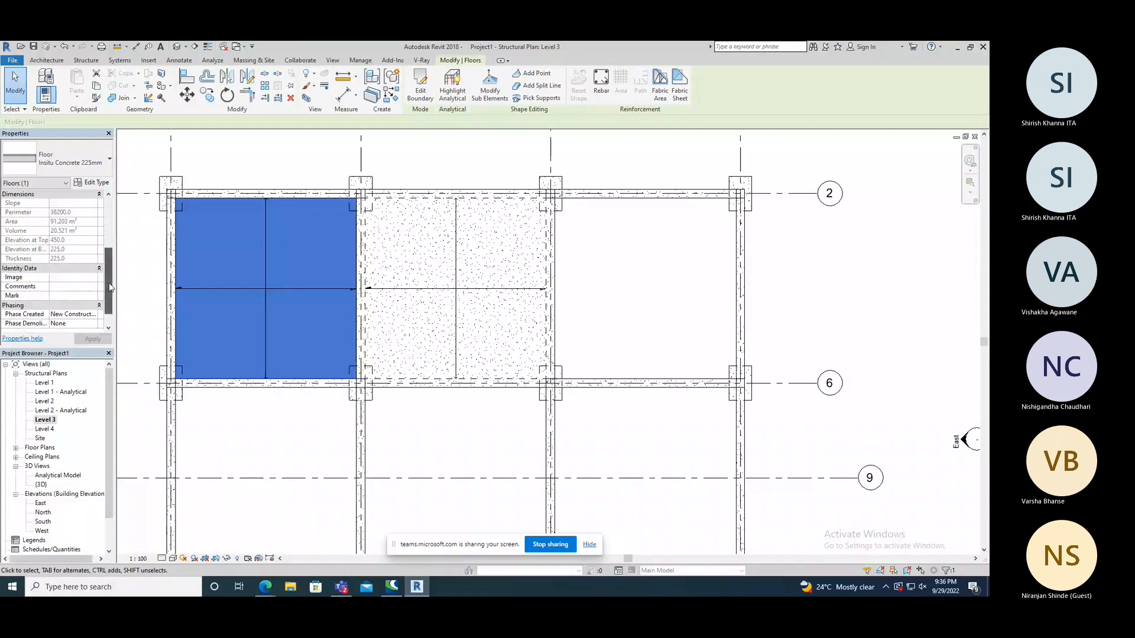
pyautogui.moveTo(109, 287); pyautogui.dragTo(108, 236)
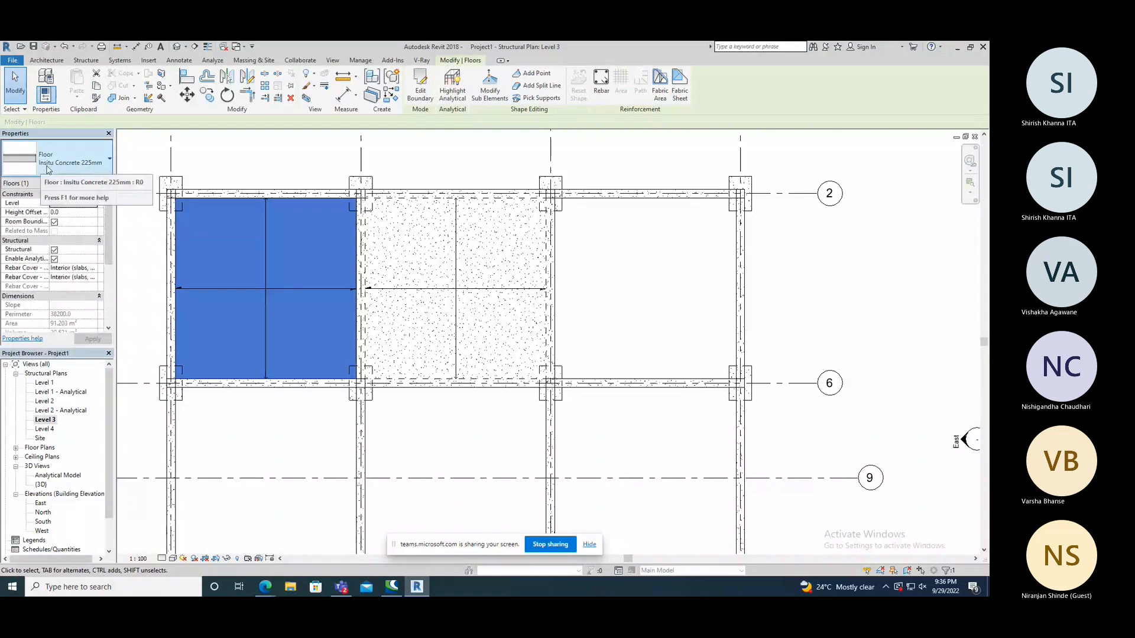
pyautogui.click(405, 222)
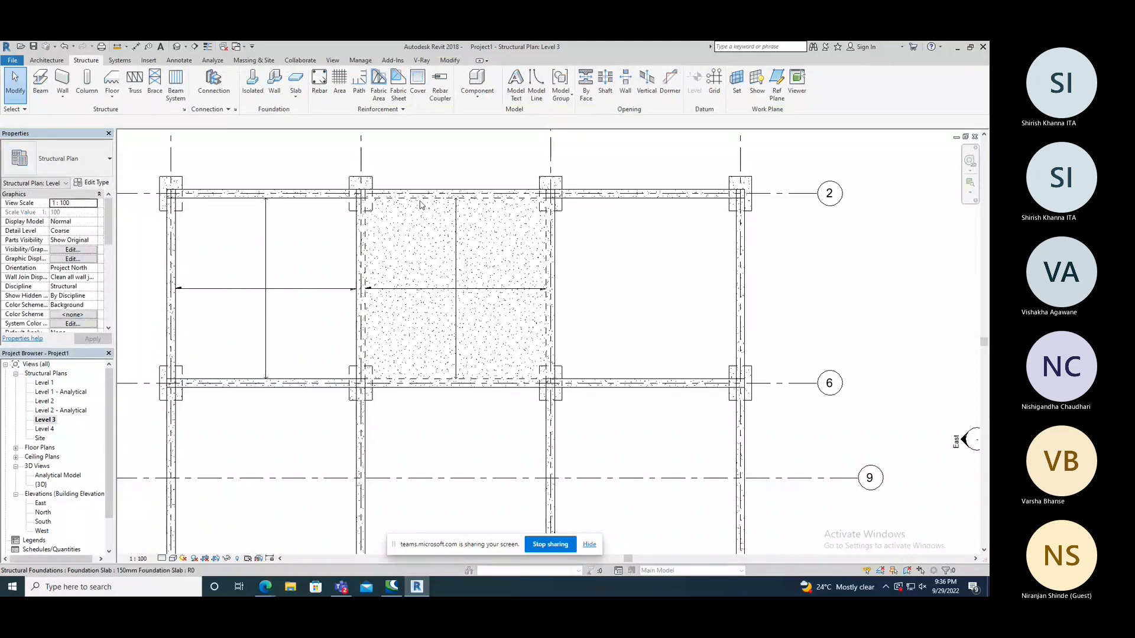
# Select the foundation slab in the second bay and review the foundation slab types available for it.
pyautogui.click(421, 204)
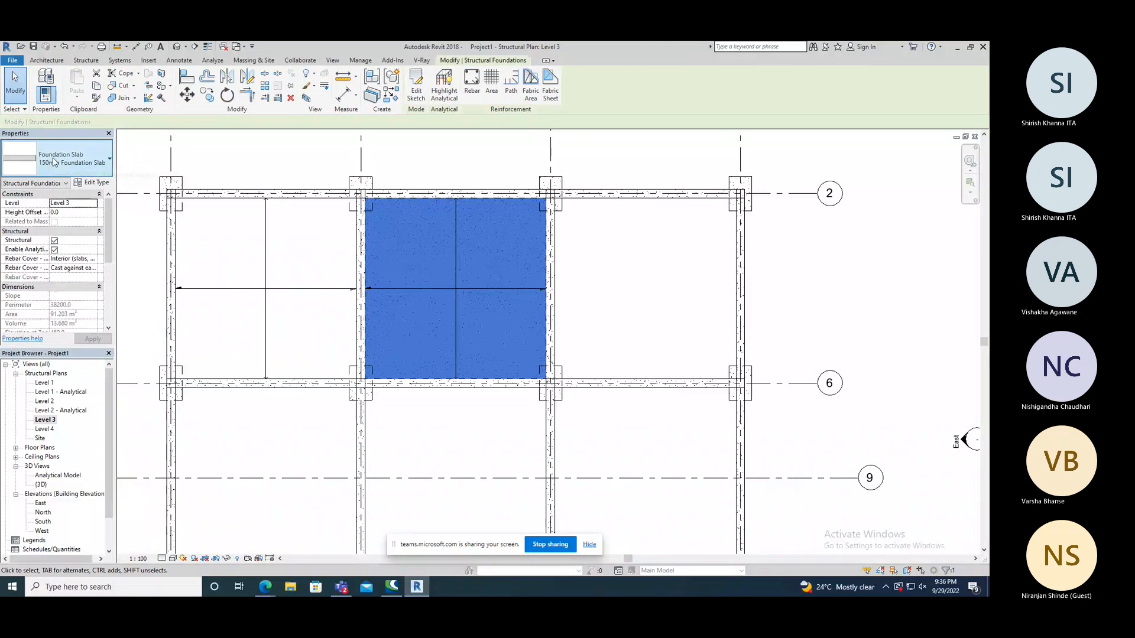
pyautogui.click(53, 161)
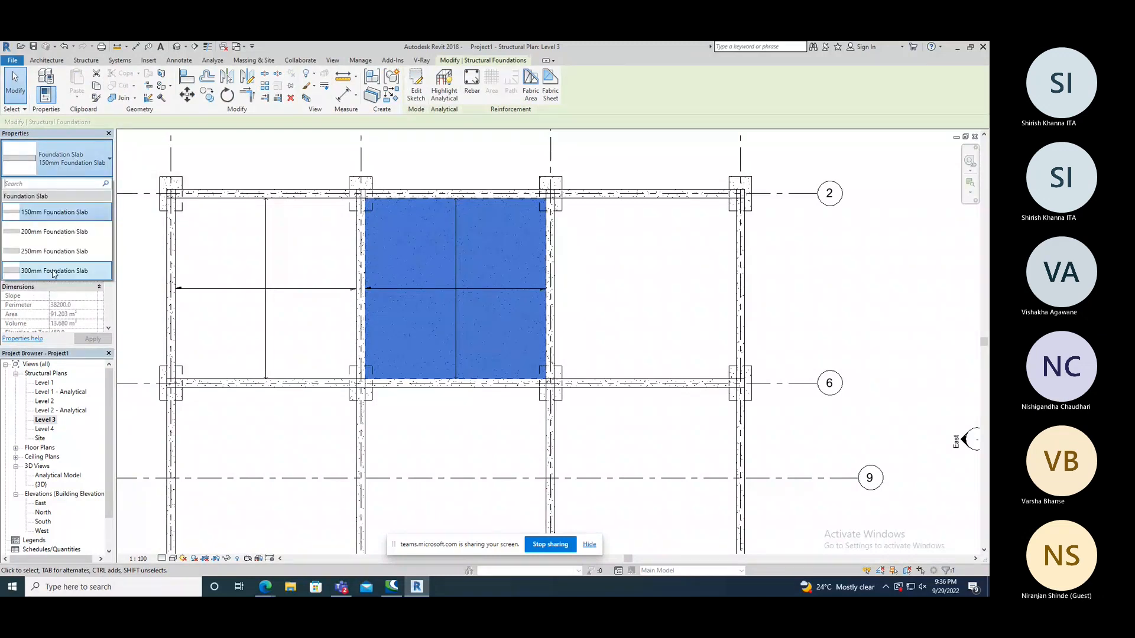
pyautogui.click(82, 272)
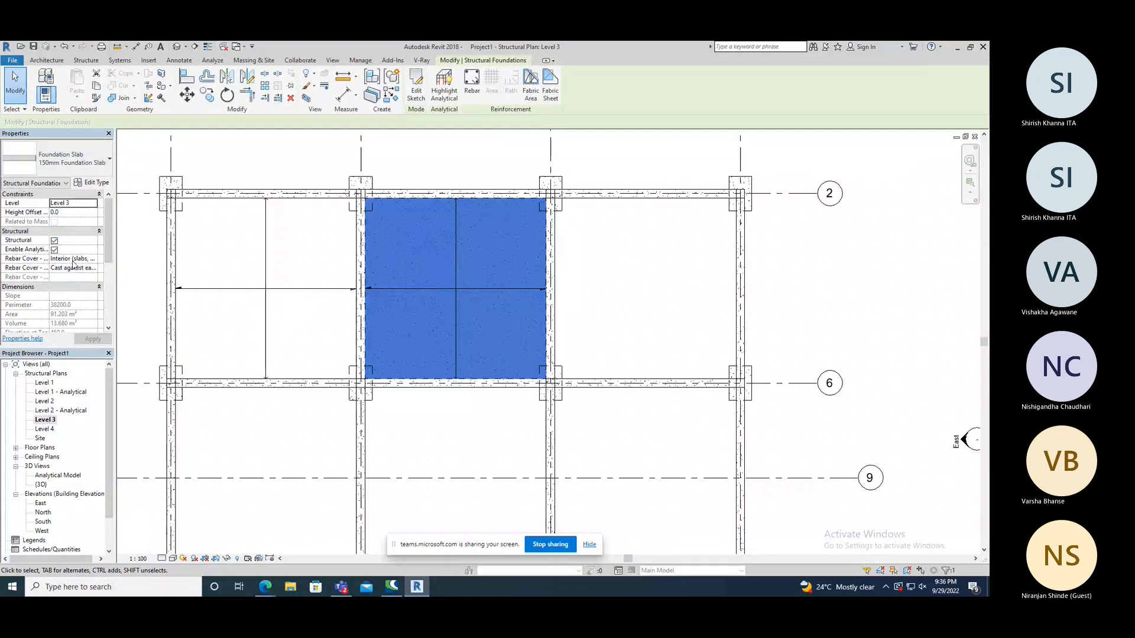
pyautogui.moveTo(107, 251); pyautogui.dragTo(107, 204)
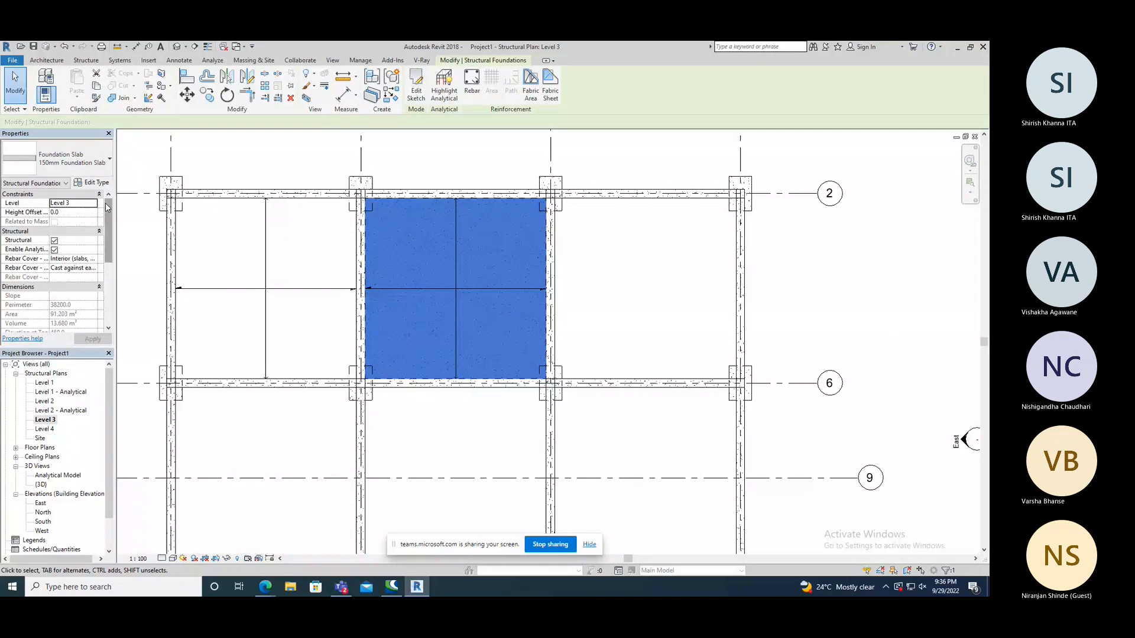
# Inspect the foundation slab type's layer structure and assigned material, and close the dialogs without changing anything.
pyautogui.click(92, 182)
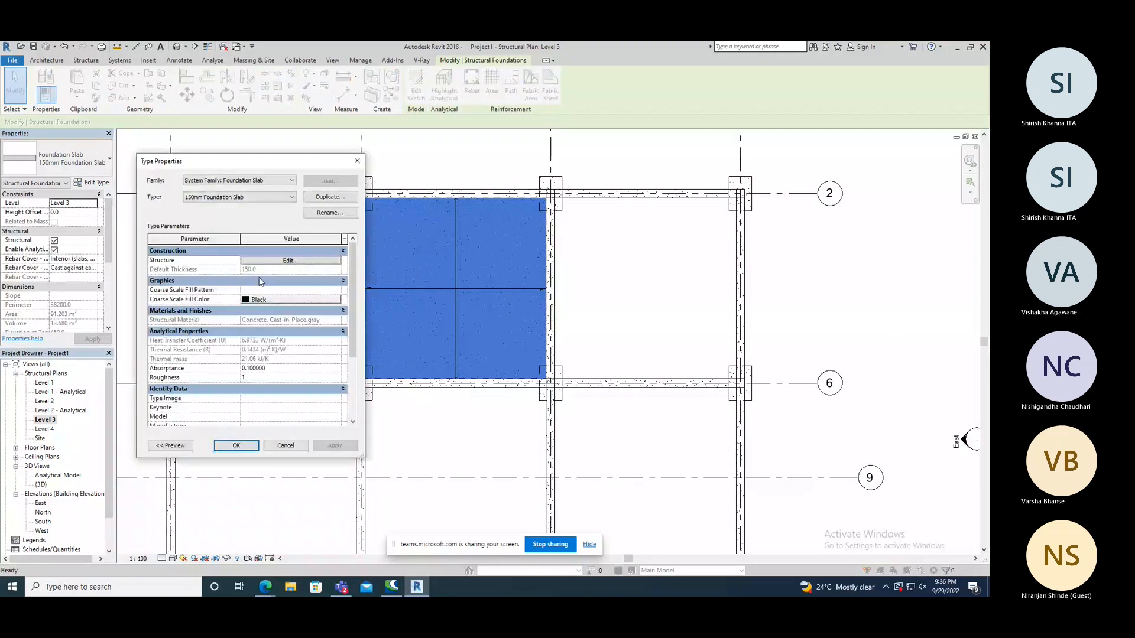
pyautogui.click(277, 263)
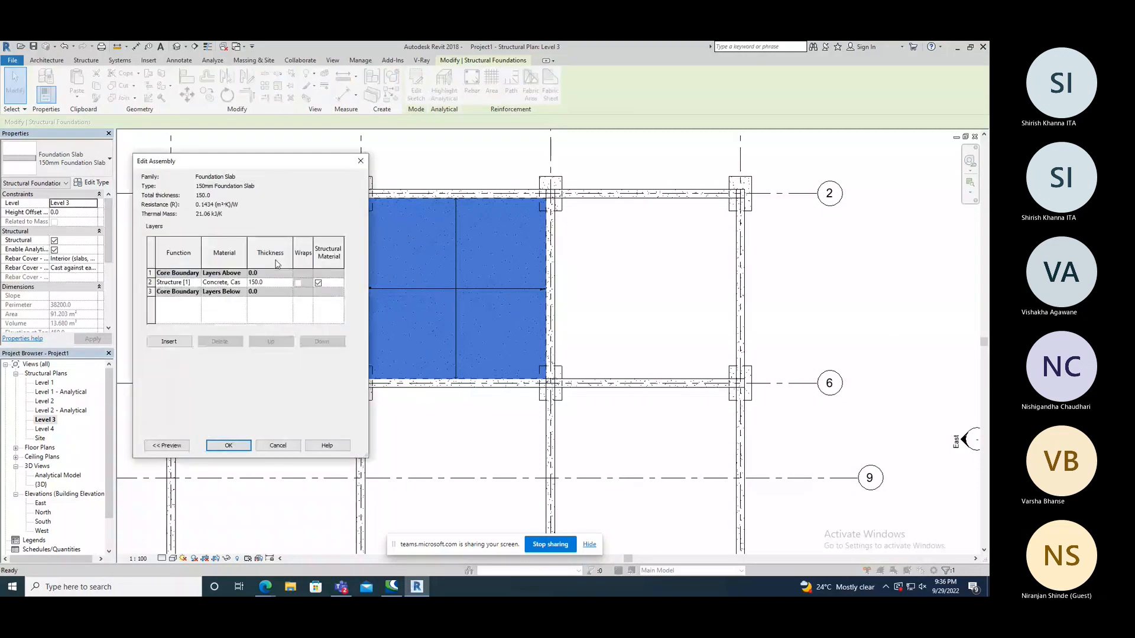
pyautogui.click(233, 283)
pyautogui.click(242, 283)
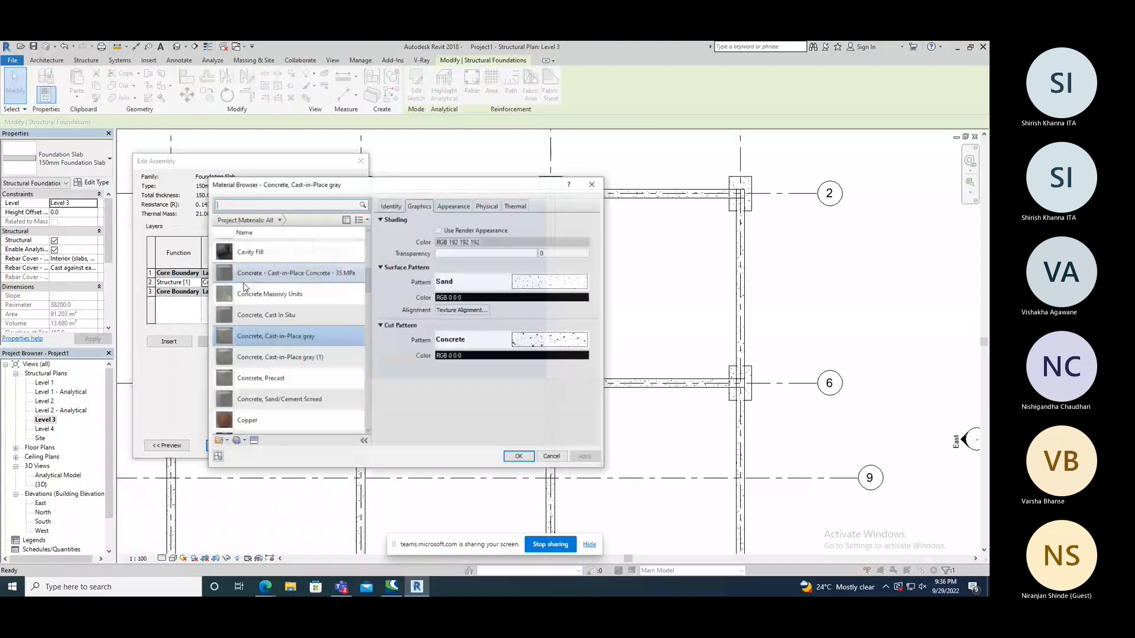
pyautogui.click(592, 186)
pyautogui.click(361, 160)
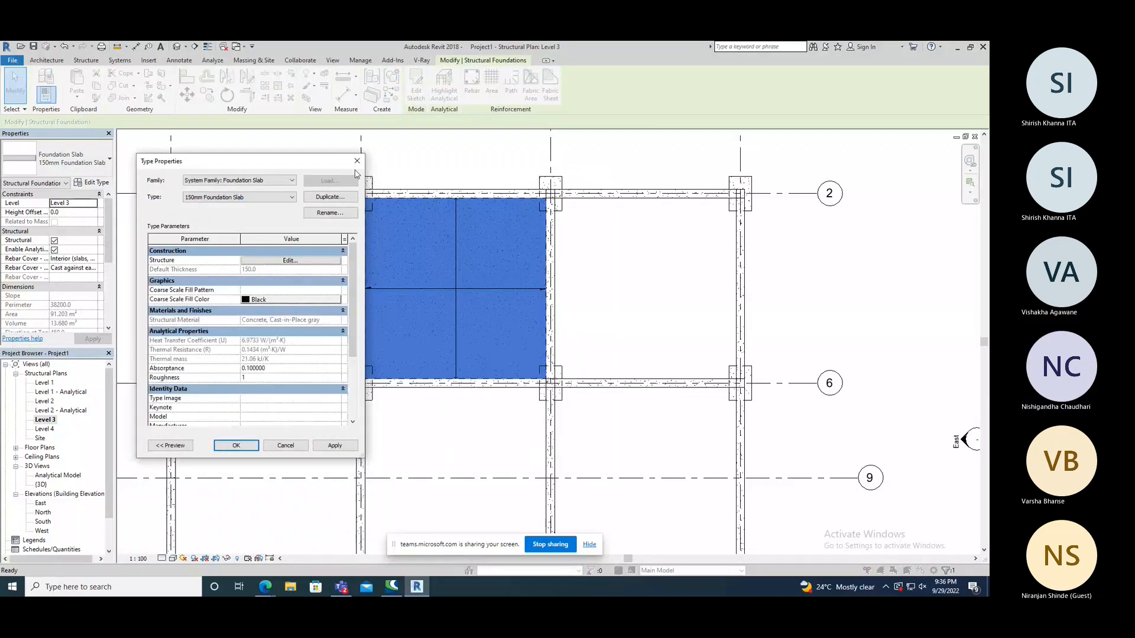
pyautogui.click(357, 162)
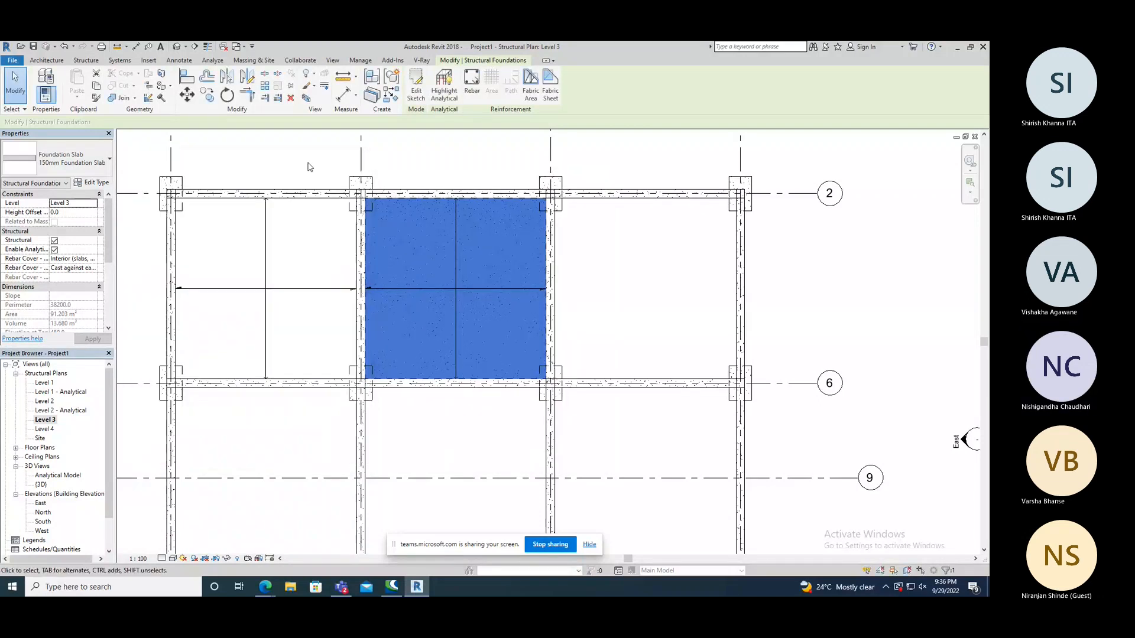
pyautogui.click(308, 167)
pyautogui.scroll(-2, 349, 222)
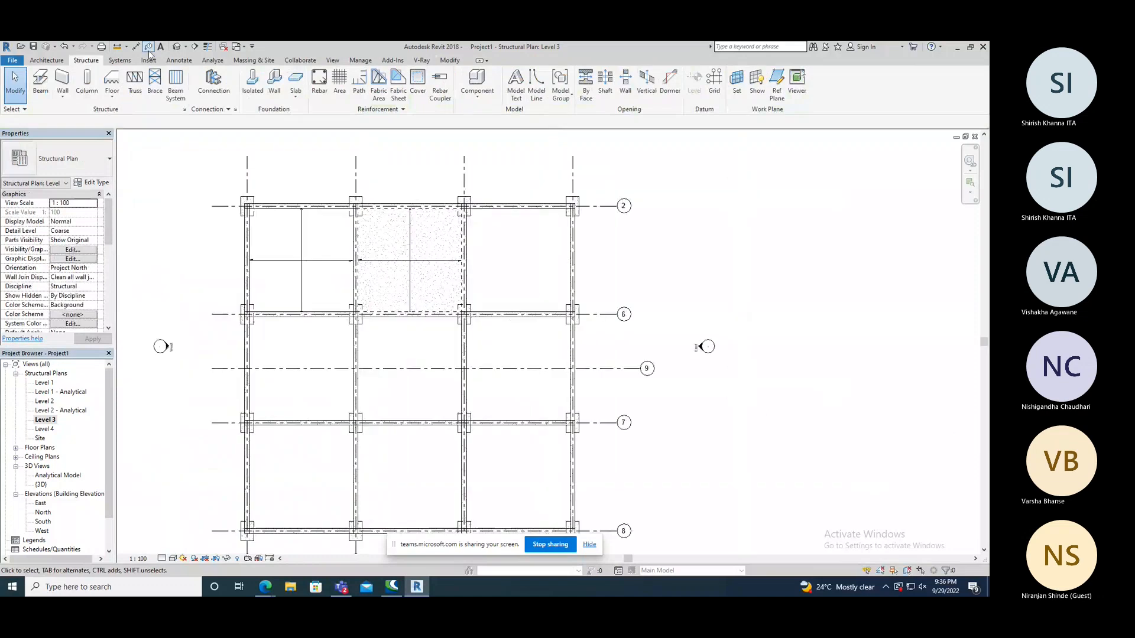
# Open the 3D view and examine the floor and foundation slab between the beams from several angles.
pyautogui.click(149, 47)
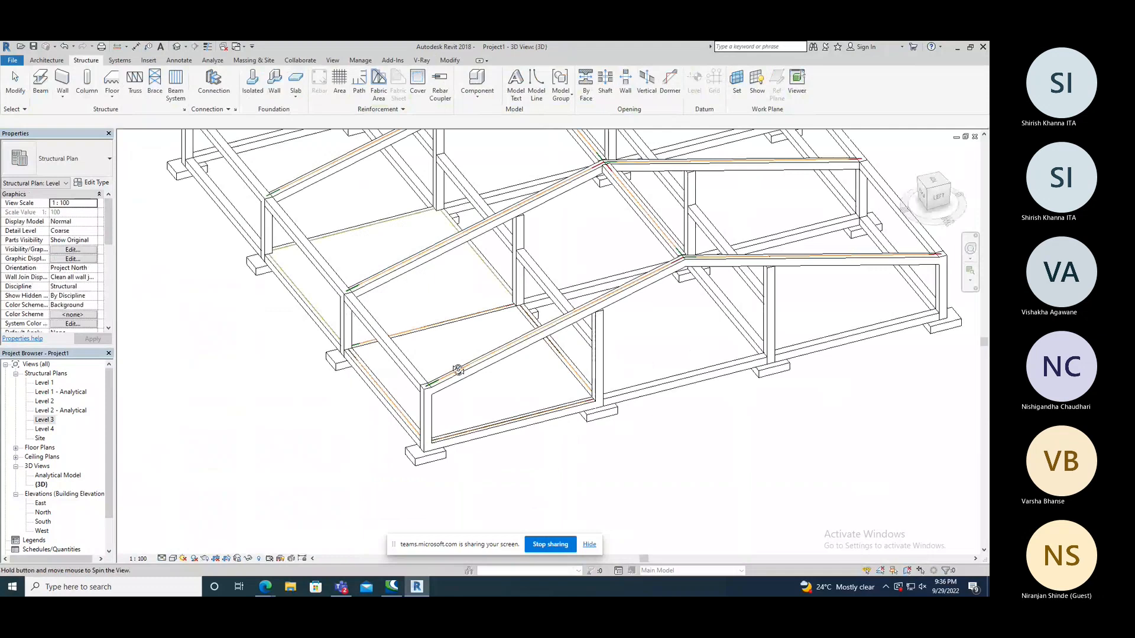
pyautogui.keyDown('shift'); pyautogui.moveTo(458, 370); pyautogui.dragTo(308, 417, button='middle'); pyautogui.keyUp('shift')
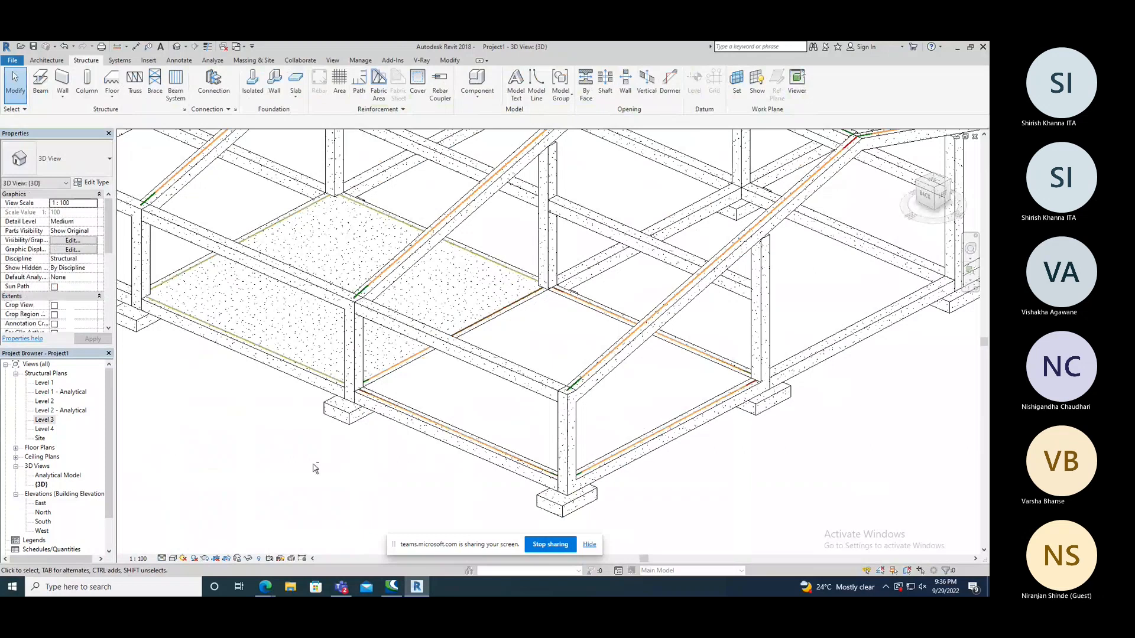
pyautogui.keyDown('shift'); pyautogui.moveTo(315, 468); pyautogui.dragTo(698, 449, button='middle'); pyautogui.keyUp('shift')
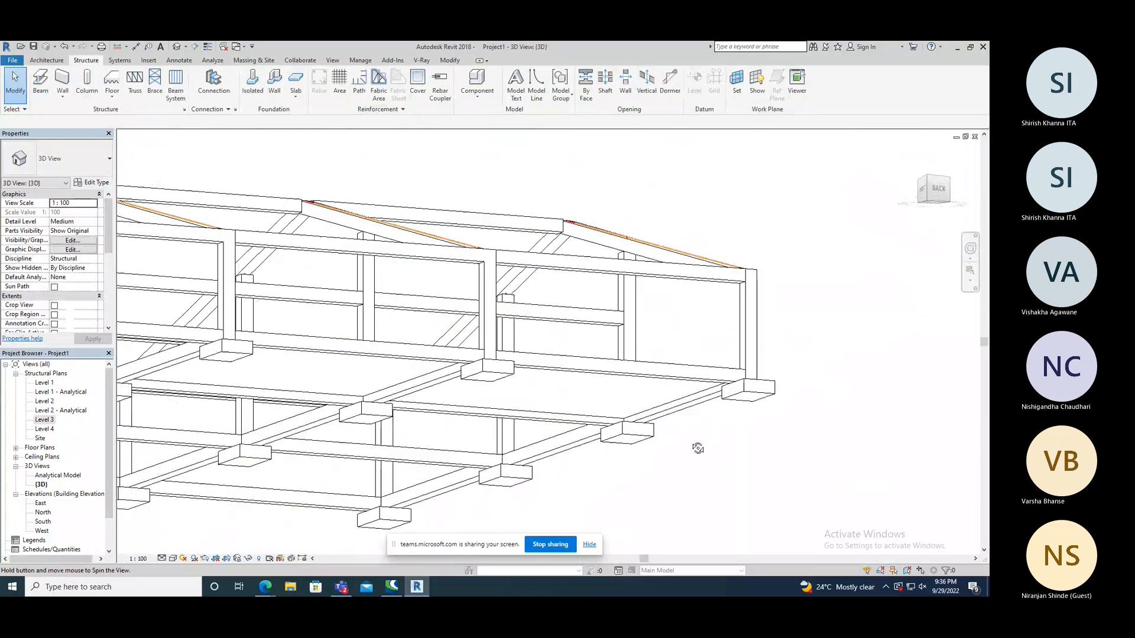
pyautogui.keyDown('shift'); pyautogui.moveTo(698, 449); pyautogui.dragTo(562, 449, button='middle'); pyautogui.keyUp('shift')
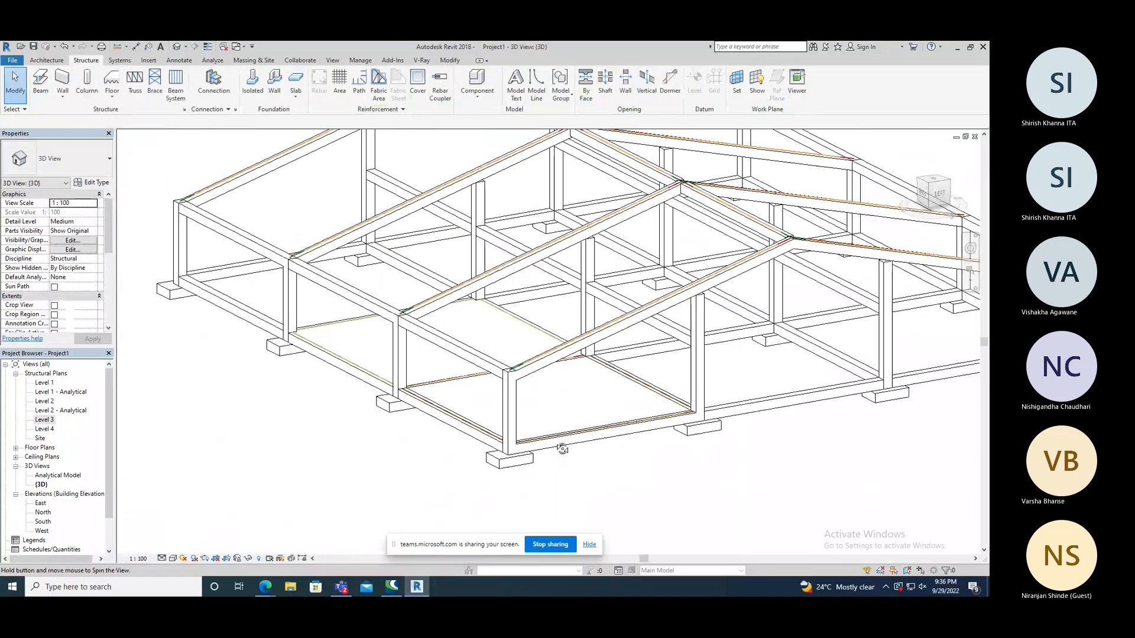
pyautogui.keyDown('shift'); pyautogui.moveTo(562, 449); pyautogui.dragTo(756, 379, button='middle'); pyautogui.keyUp('shift')
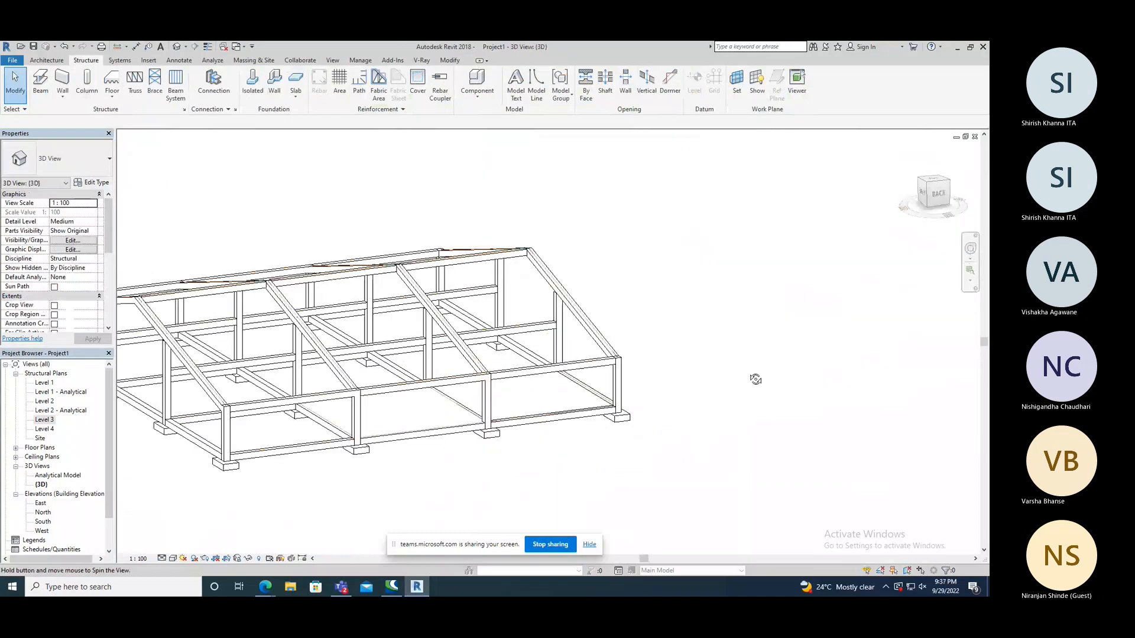
pyautogui.scroll(1, 649, 381)
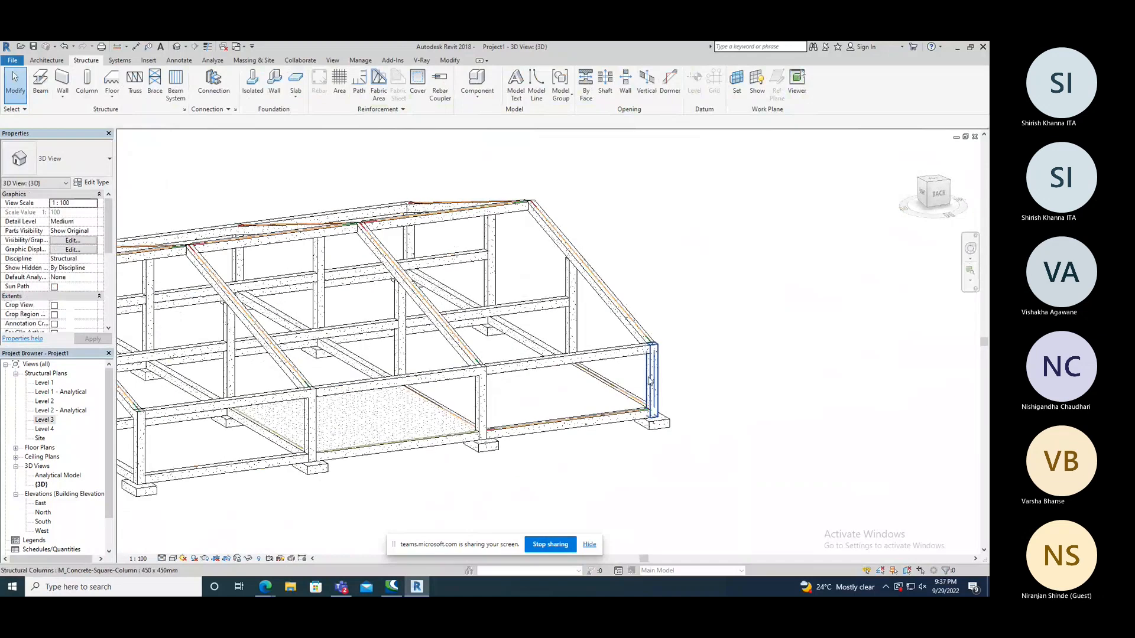
pyautogui.scroll(-1, 540, 400)
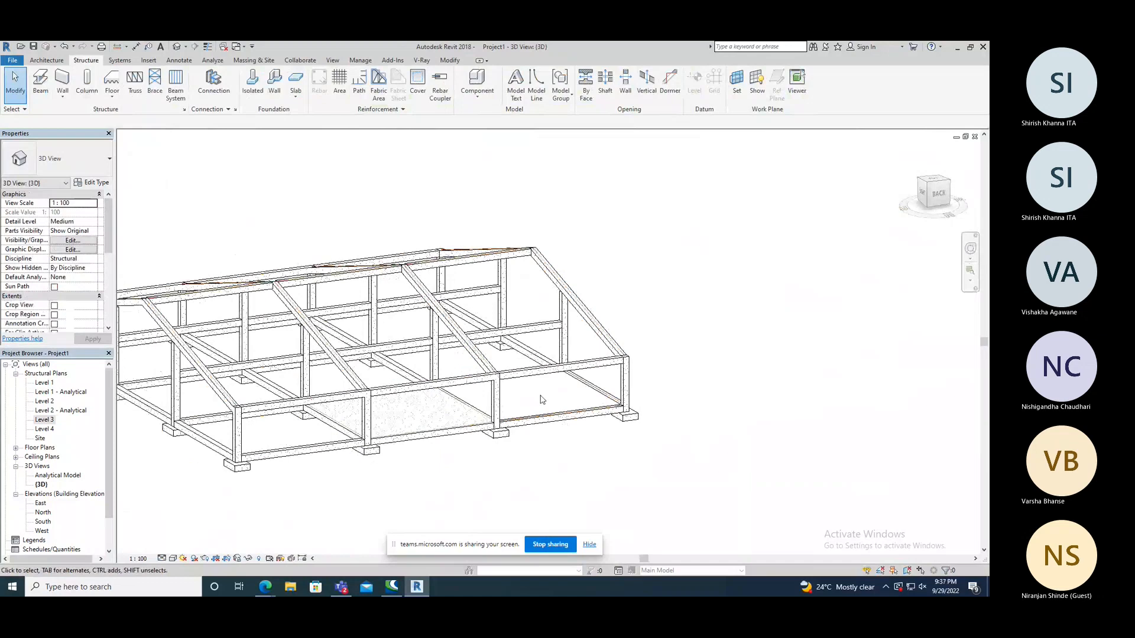
pyautogui.scroll(2, 540, 401)
pyautogui.click(180, 62)
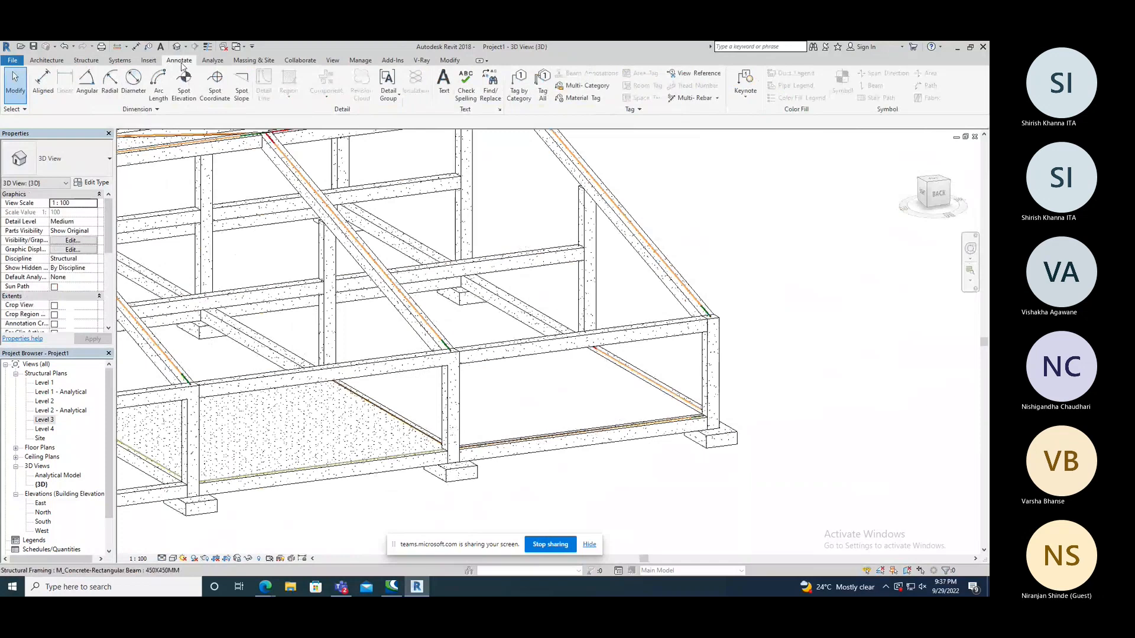
pyautogui.press('d')
pyautogui.press('i')
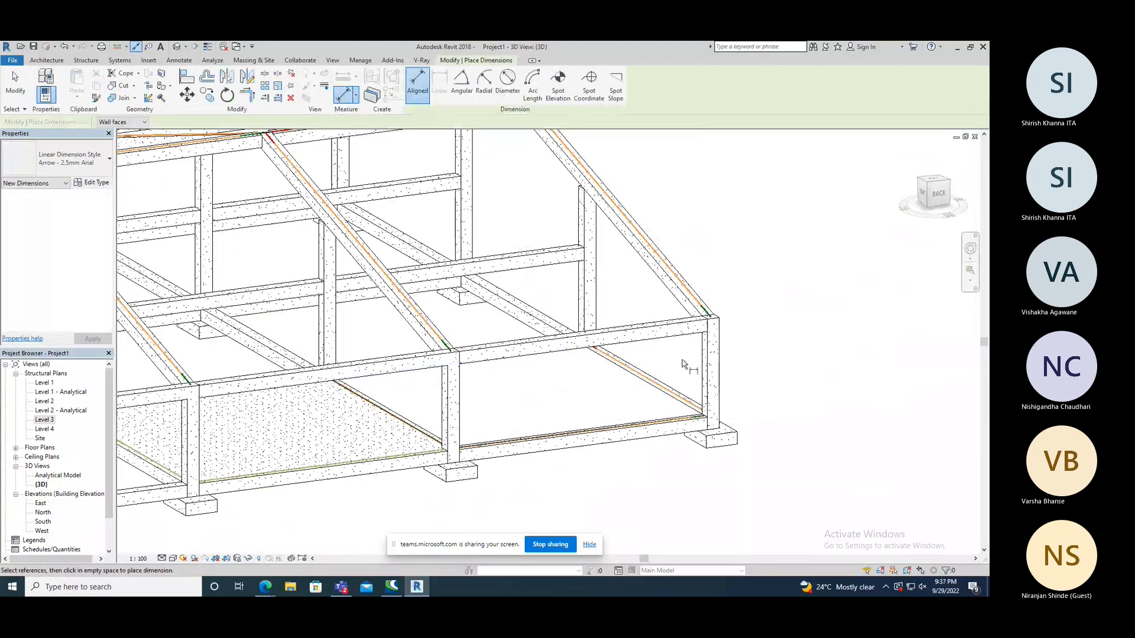
pyautogui.keyDown('shift'); pyautogui.moveTo(683, 364); pyautogui.dragTo(699, 325, button='middle'); pyautogui.keyUp('shift')
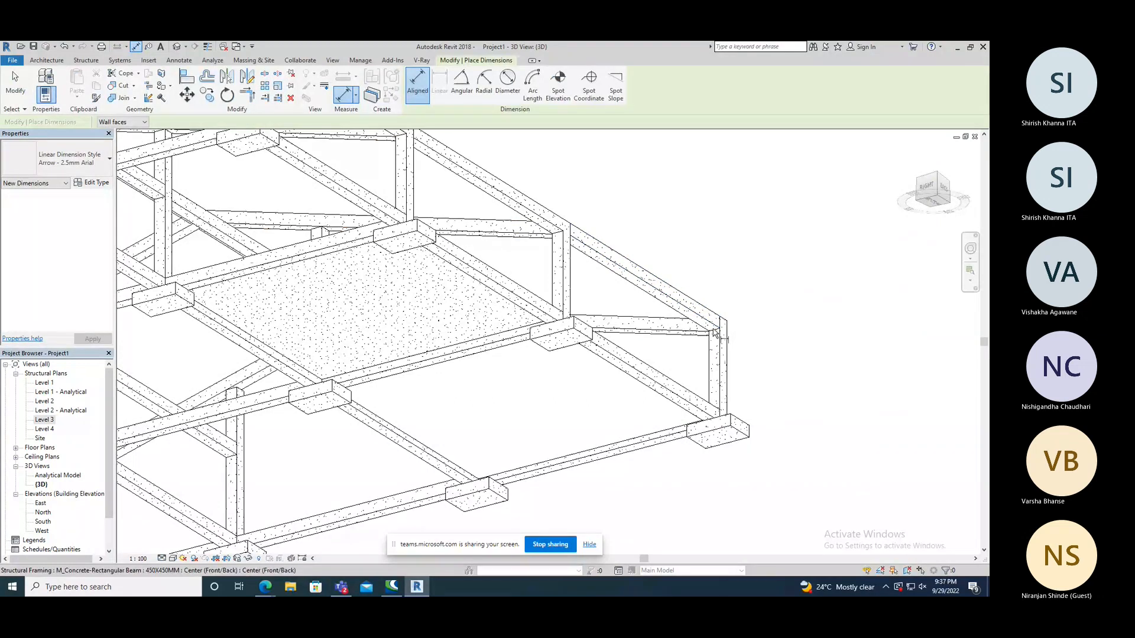
pyautogui.keyDown('shift'); pyautogui.moveTo(714, 333); pyautogui.dragTo(709, 396, button='middle'); pyautogui.keyUp('shift')
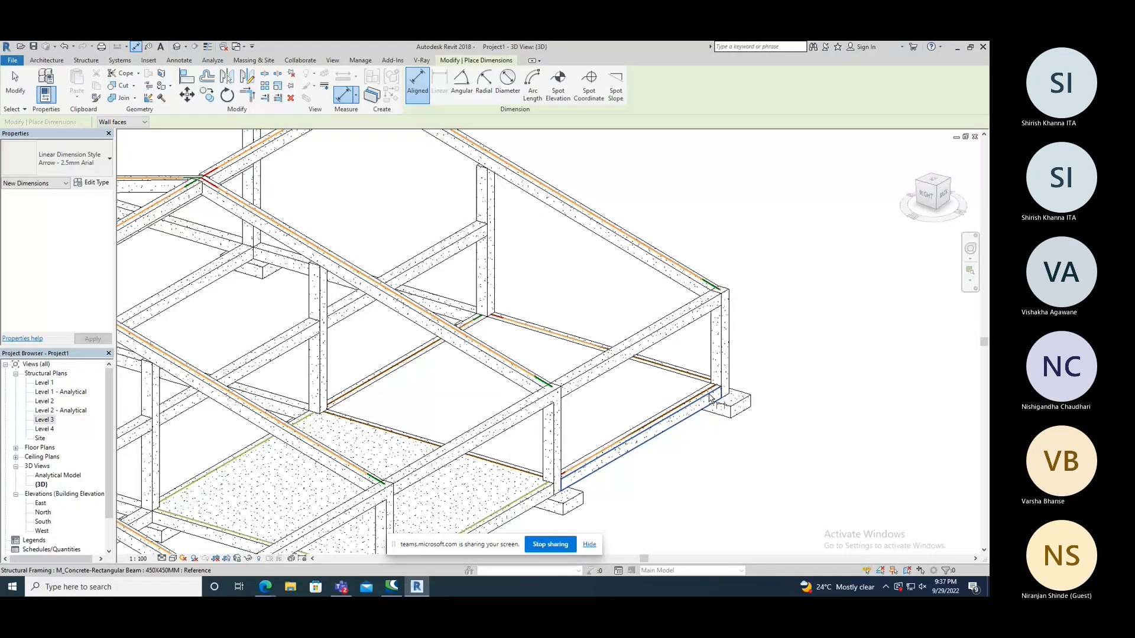
pyautogui.scroll(-1, 711, 399)
pyautogui.rightClick(623, 191)
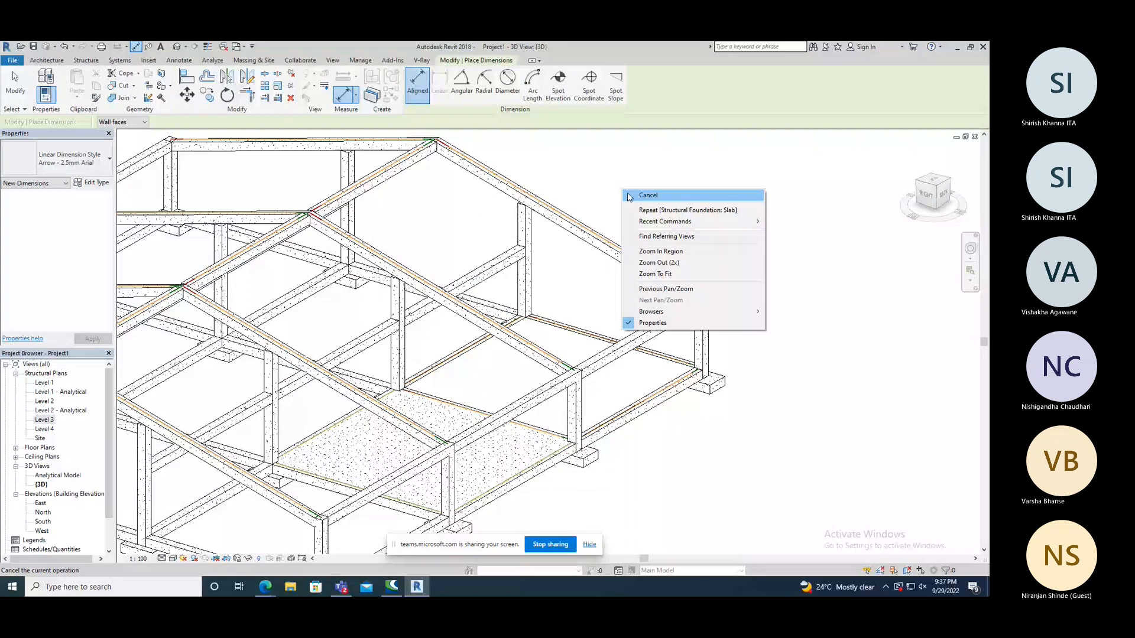
pyautogui.click(647, 195)
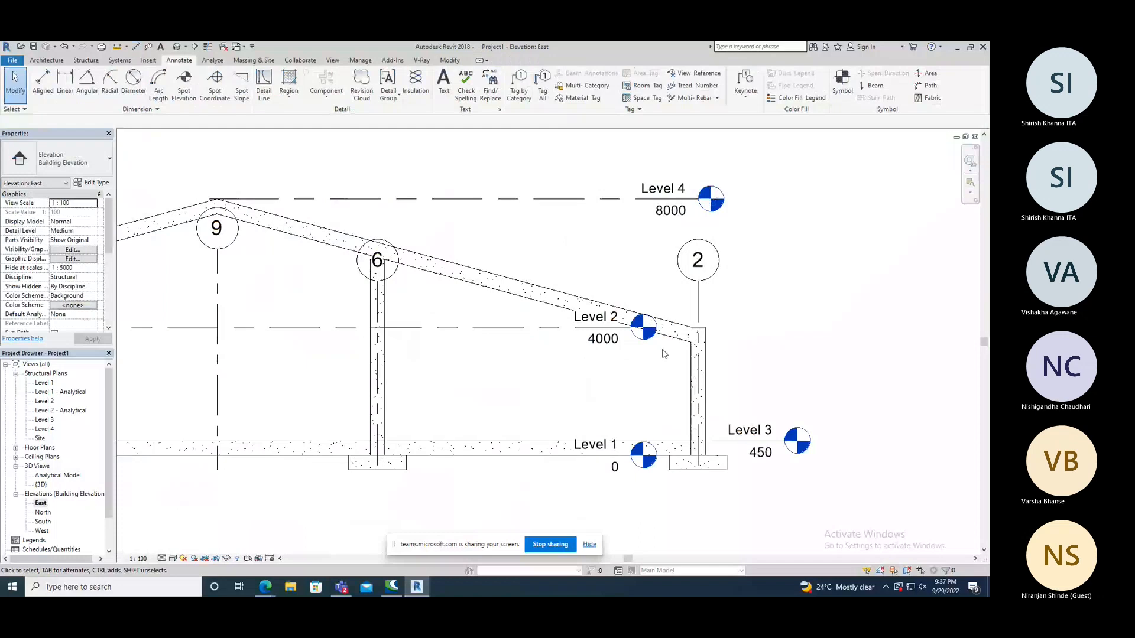
# In the East elevation, measure the clear height beside the grid 2 column, from the sloped beam's underside to the Level 3 beam's top.
pyautogui.click(693, 342)
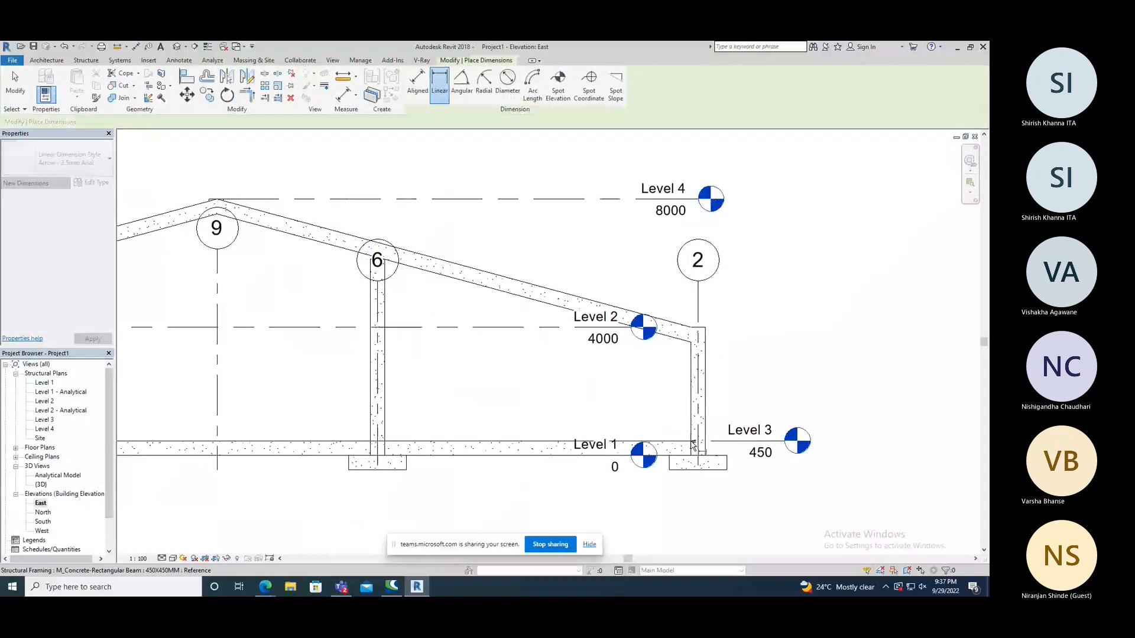
pyautogui.click(693, 442)
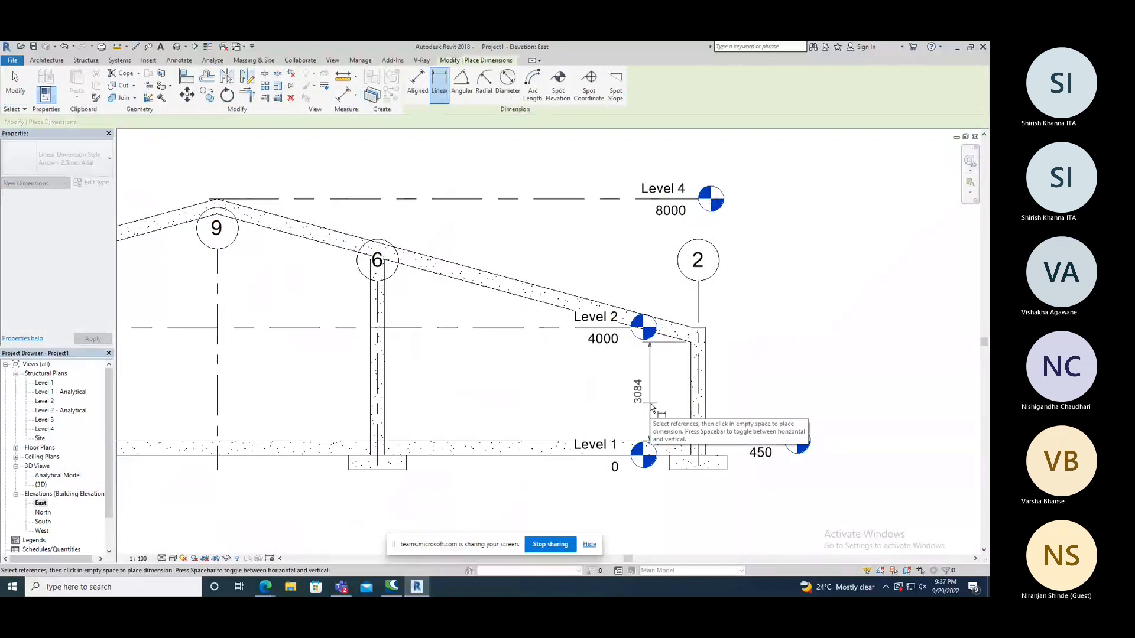
pyautogui.rightClick(485, 361)
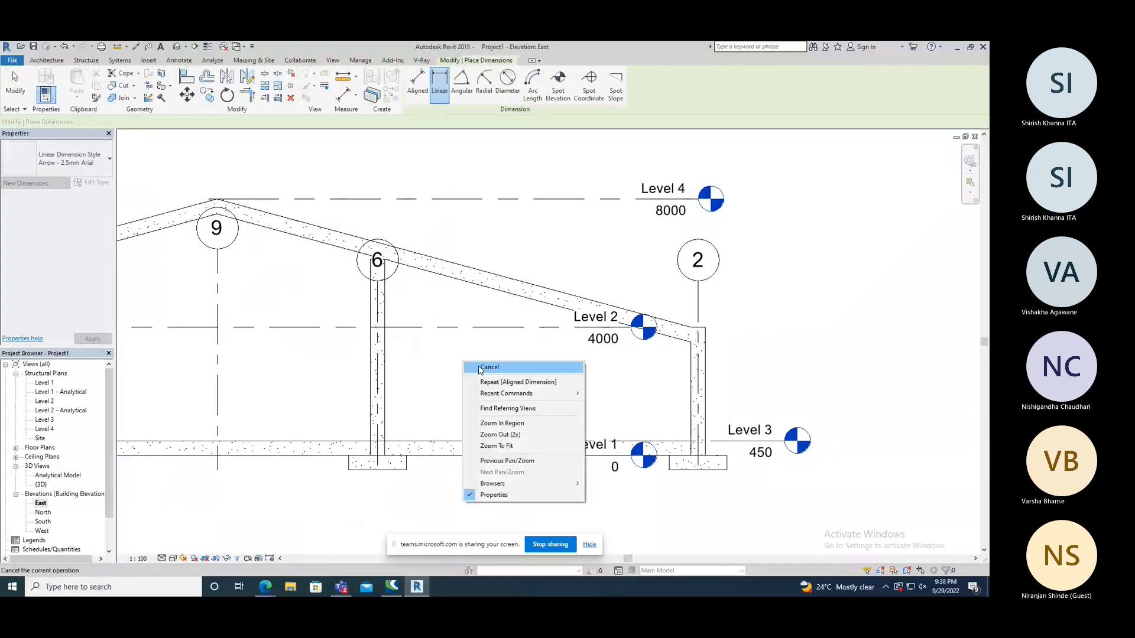
pyautogui.click(483, 368)
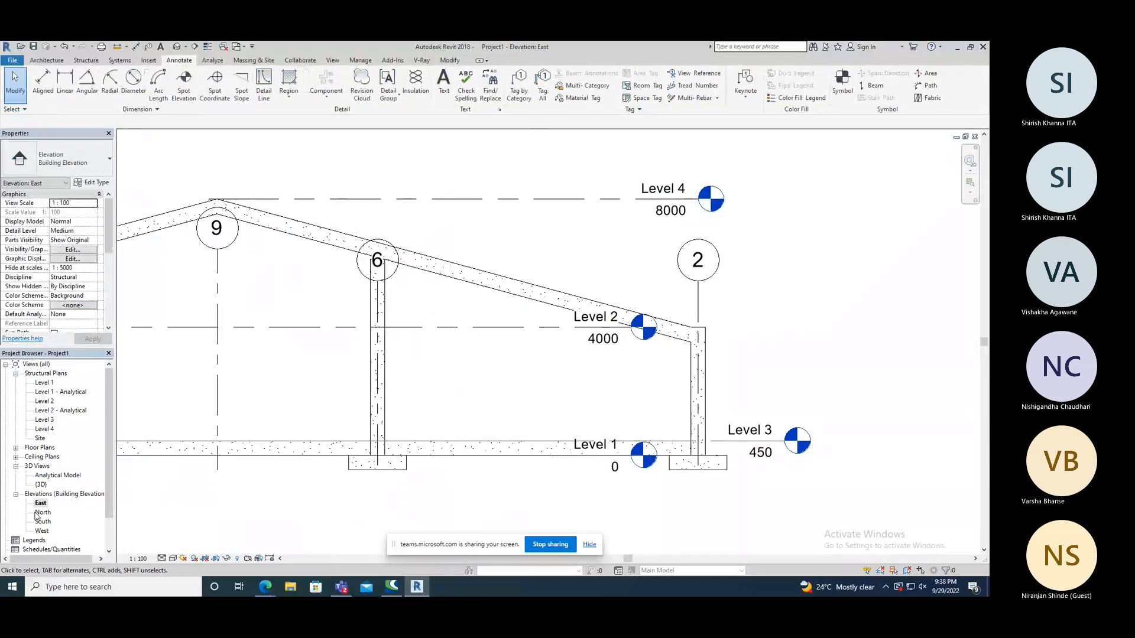
# In the North elevation, measure the clear height between the Level 2 and Level 3 beams in the bay between grids 4 and 3.
pyautogui.click(40, 513)
pyautogui.doubleClick(52, 513)
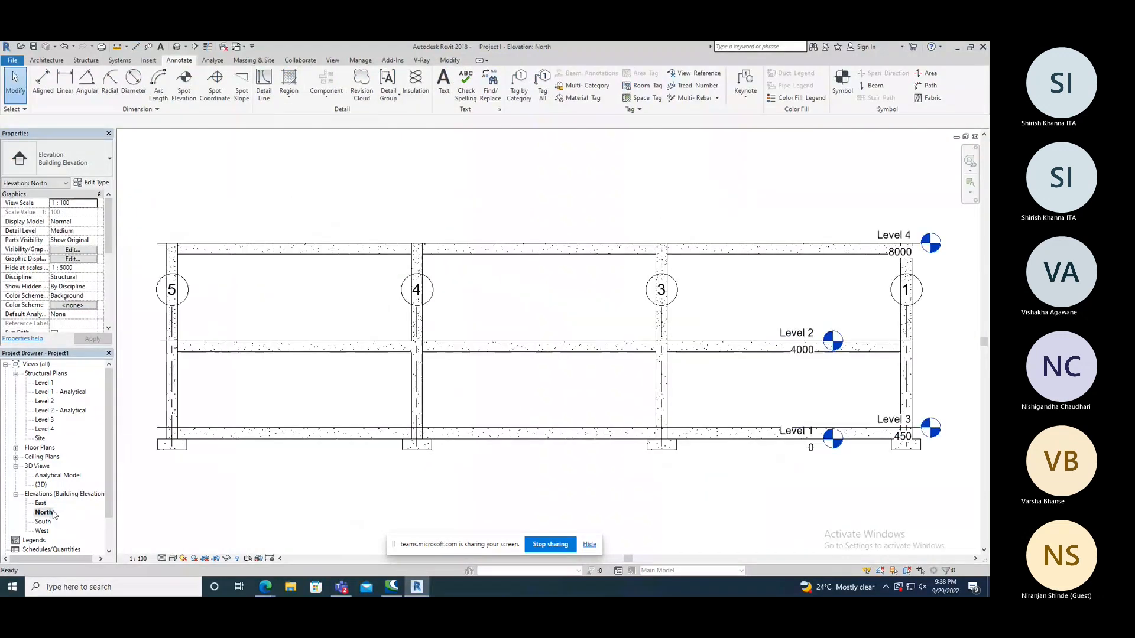
pyautogui.click(64, 83)
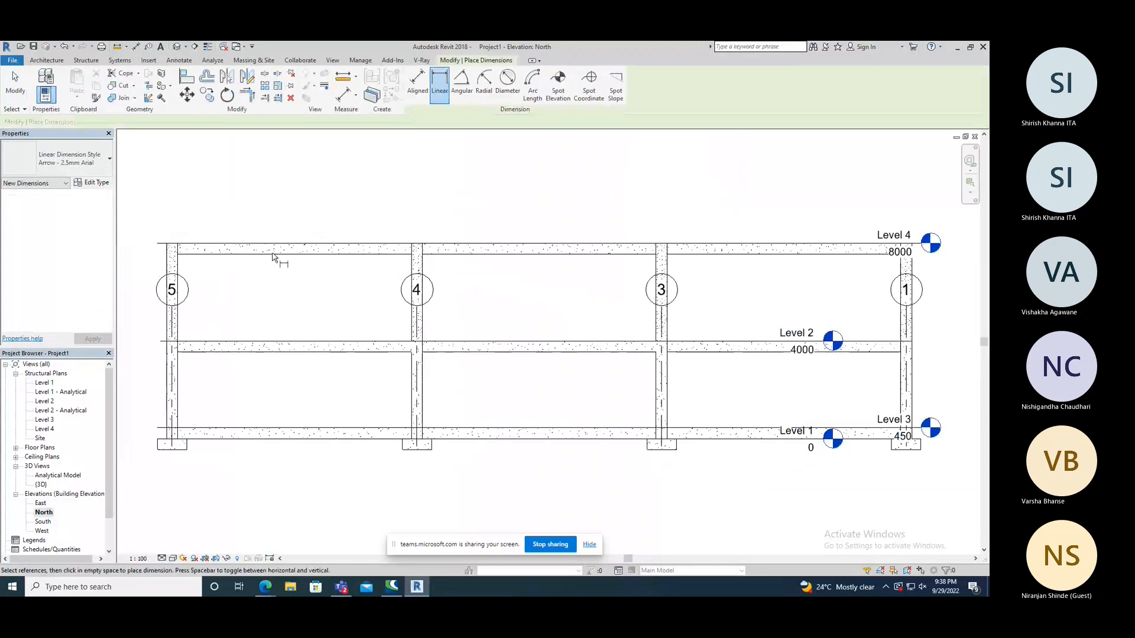
pyautogui.press('d')
pyautogui.press('i')
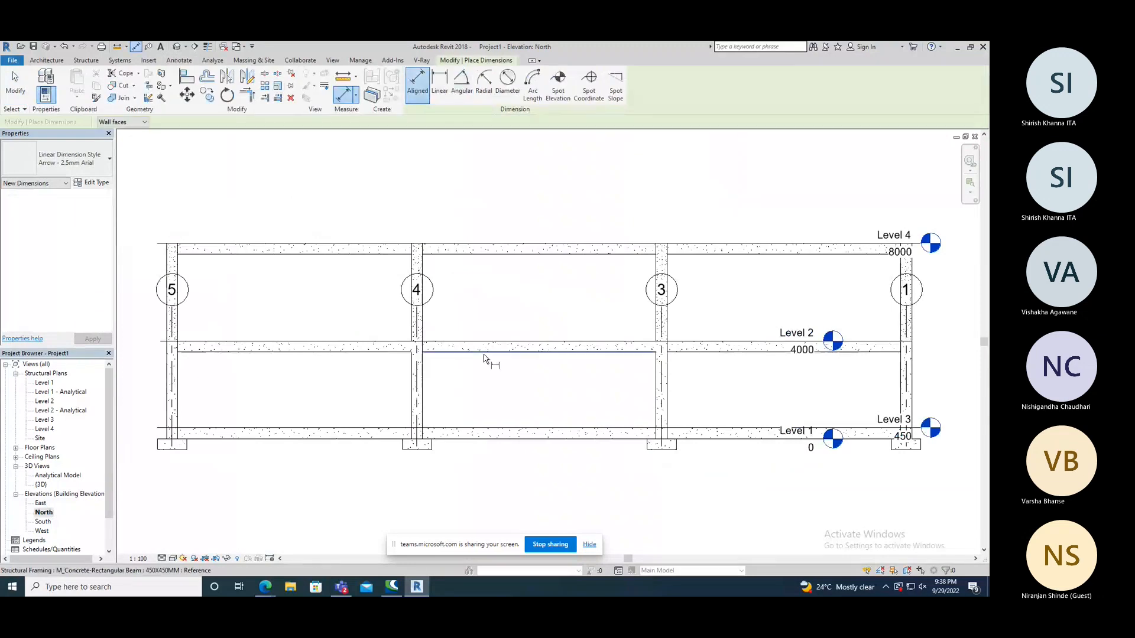
pyautogui.click(485, 357)
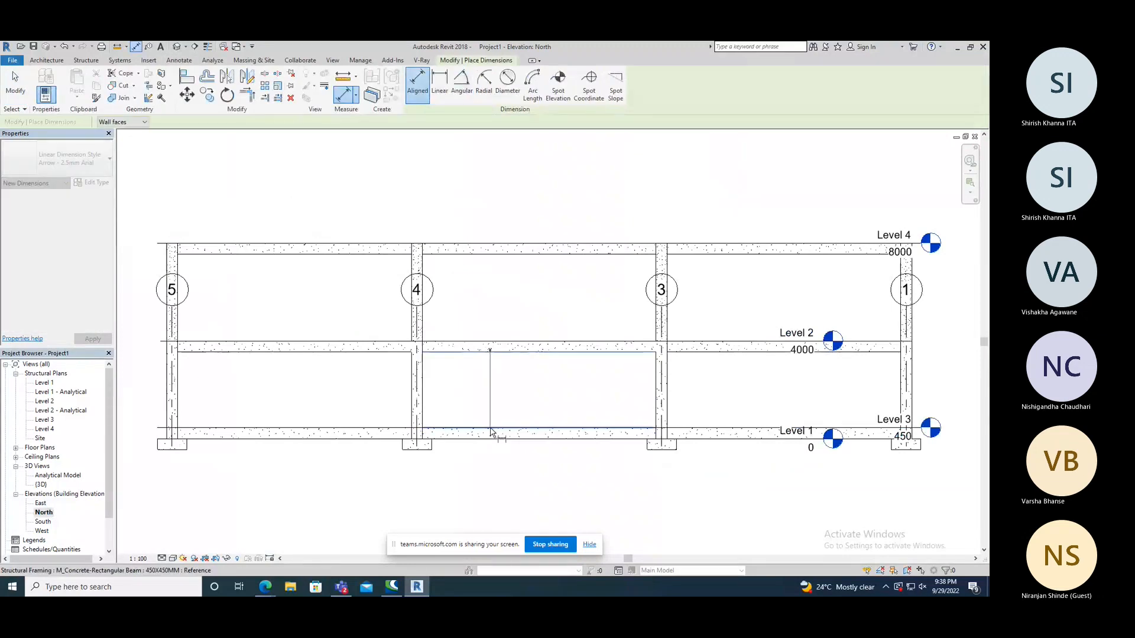
pyautogui.rightClick(499, 399)
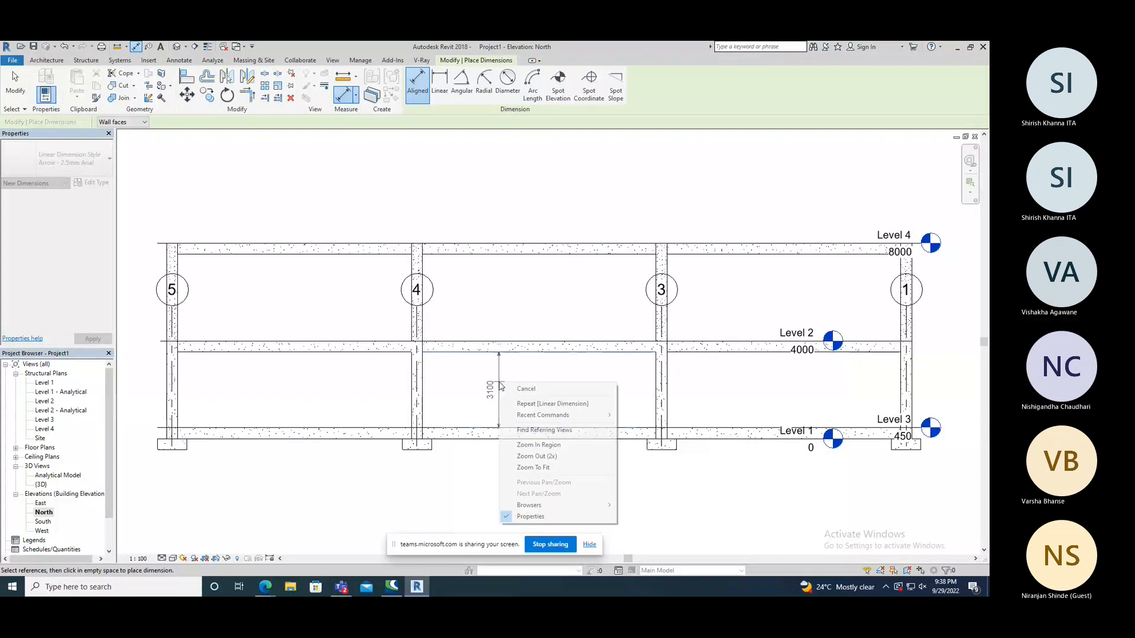
pyautogui.click(514, 387)
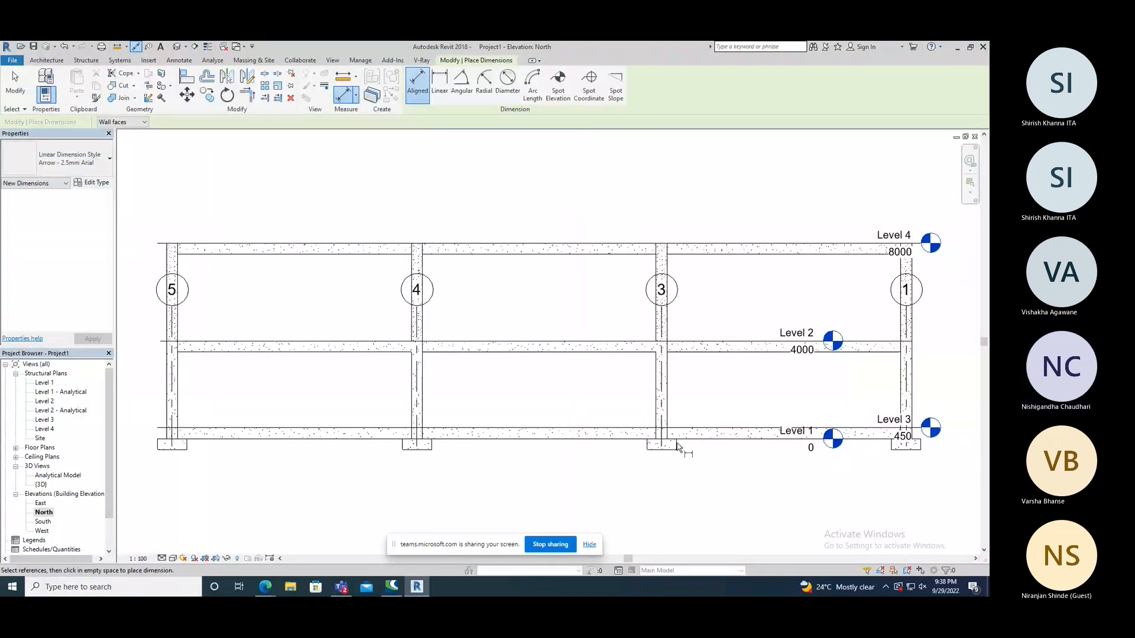
# Return to the Level 3 structural plan and review the wall foundation types available for placement.
pyautogui.doubleClick(48, 420)
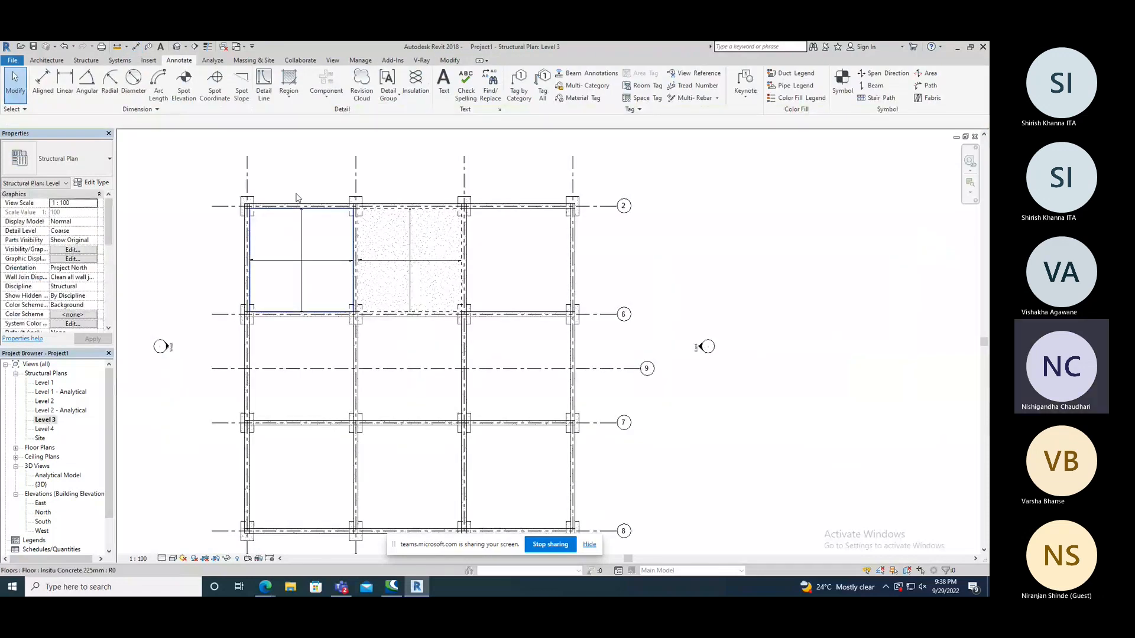
pyautogui.scroll(3, 303, 176)
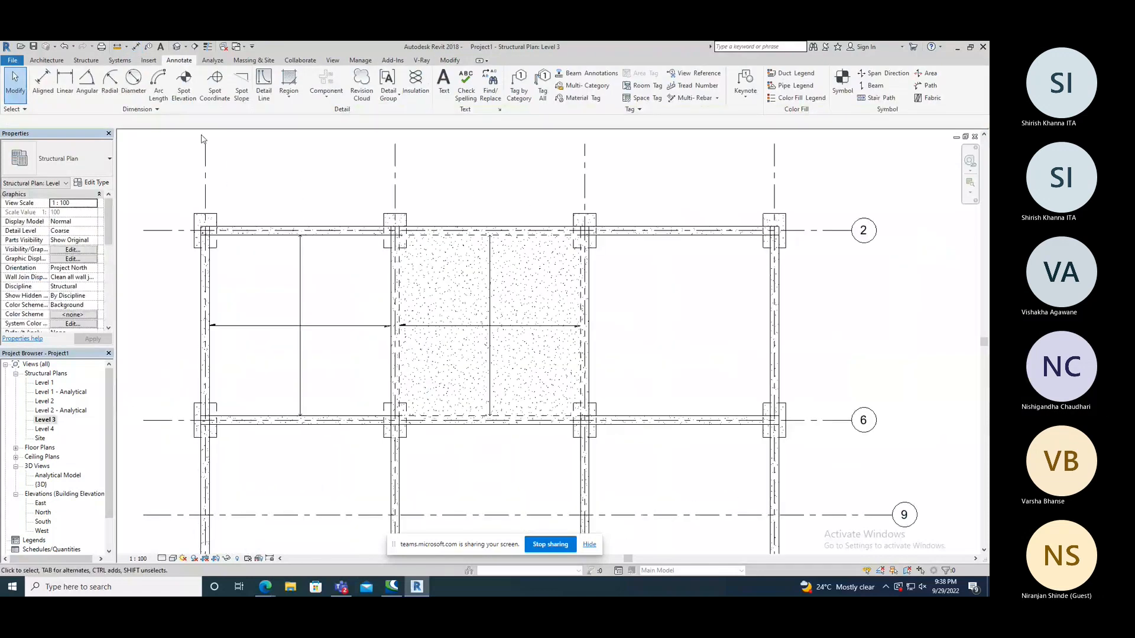
pyautogui.click(86, 60)
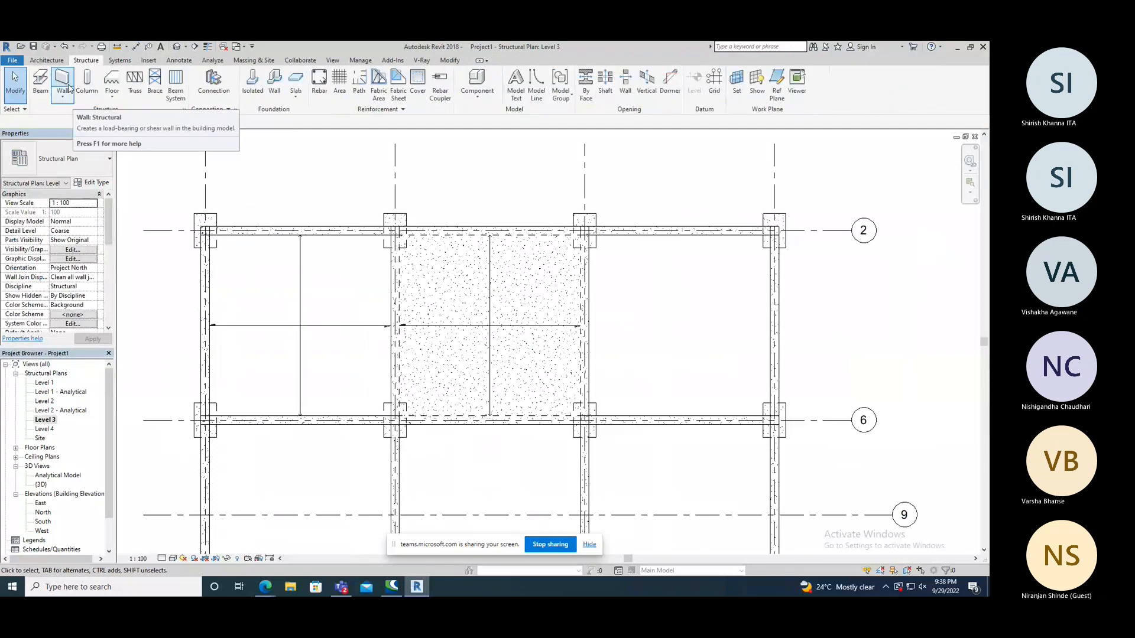
pyautogui.click(276, 97)
pyautogui.click(83, 169)
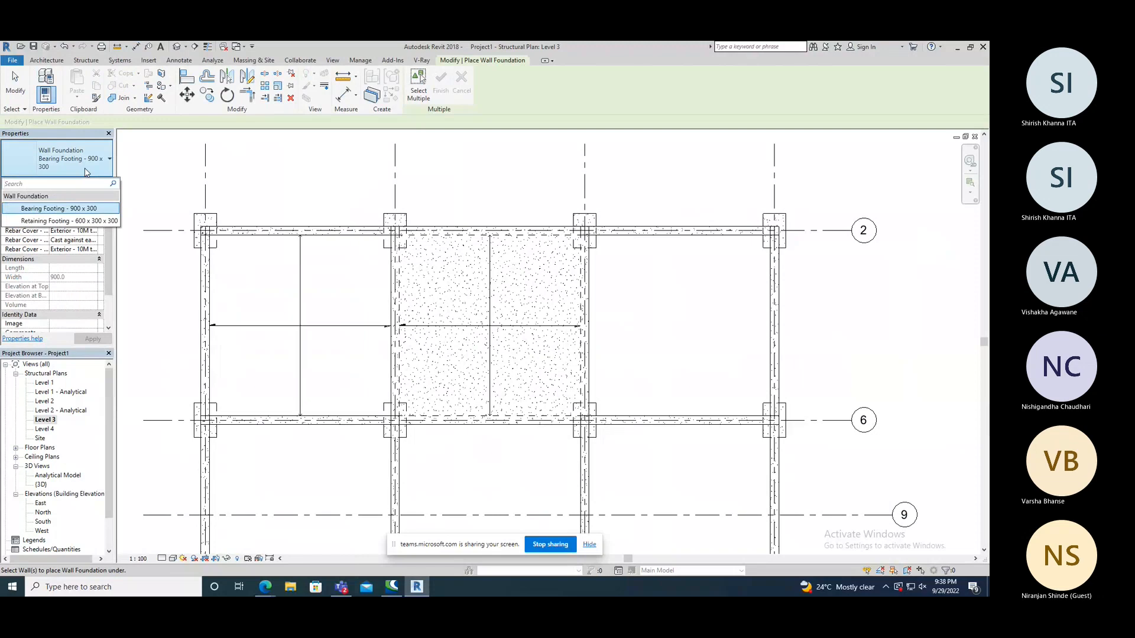
pyautogui.click(85, 171)
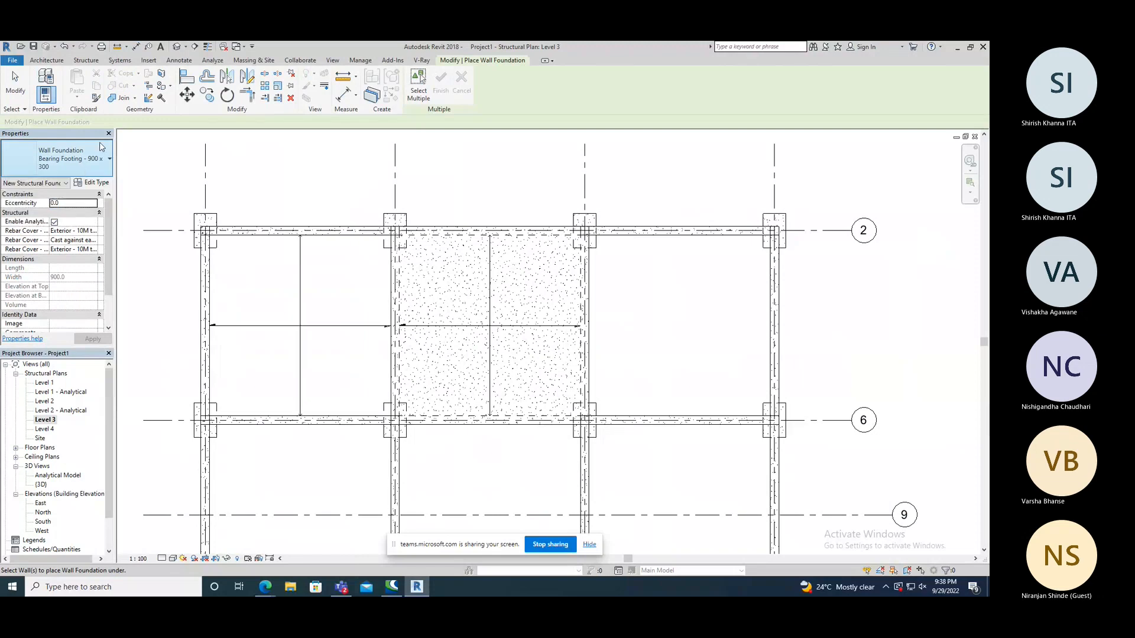
pyautogui.click(92, 165)
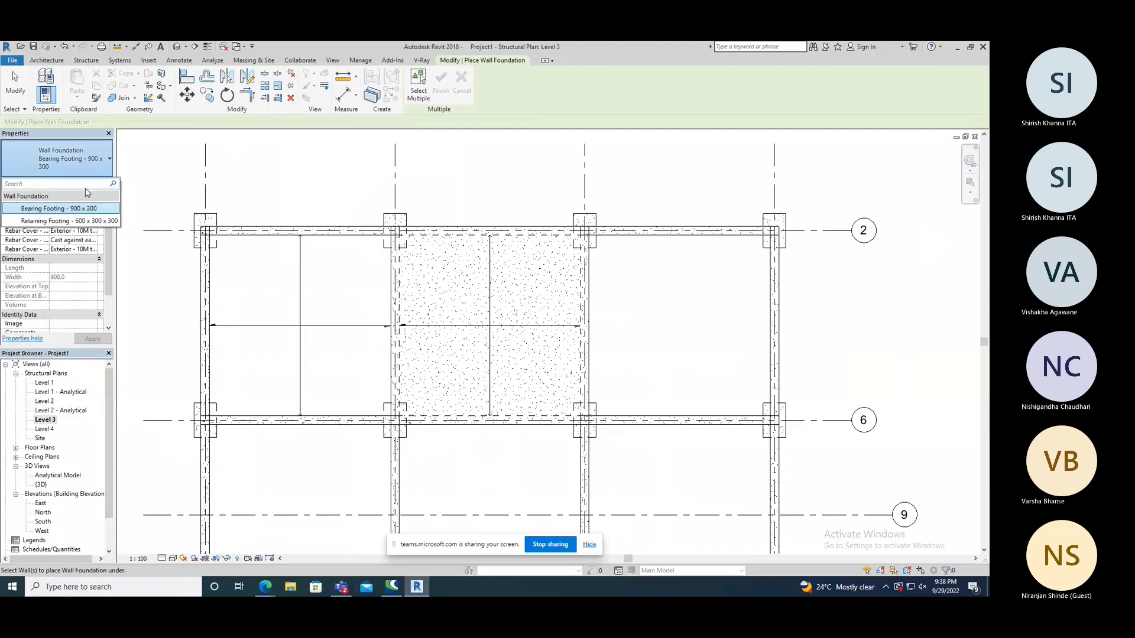
pyautogui.click(92, 168)
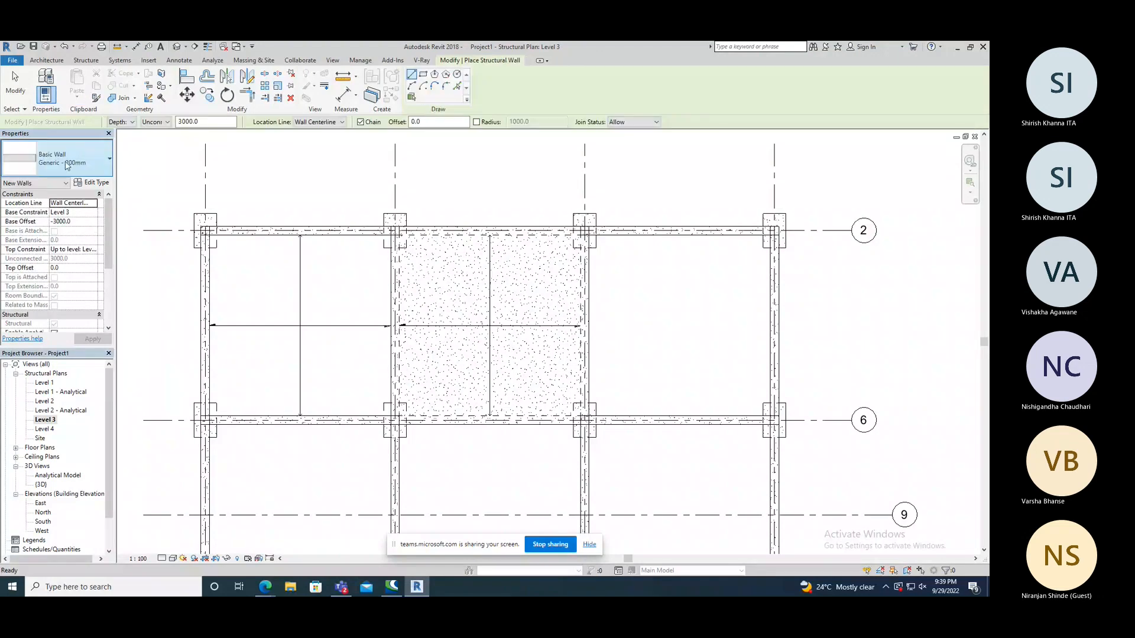
# Draw a Generic - 200mm structural wall about 9600 mm long along grid 2 between the first bay's two columns on Level 3.
pyautogui.scroll(4, 211, 227)
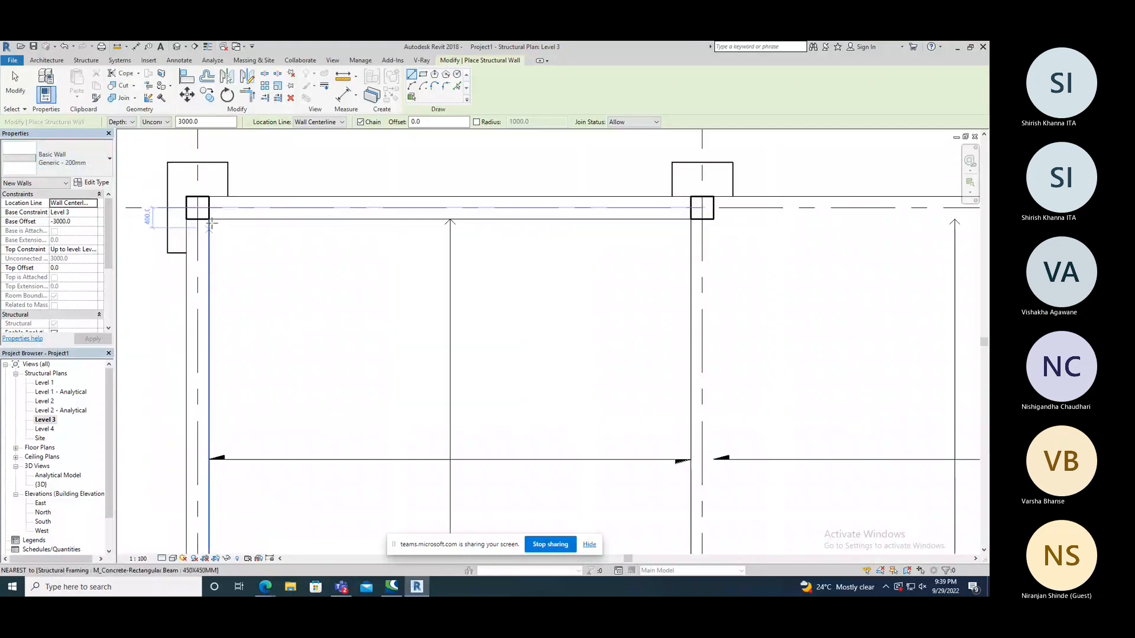
pyautogui.click(199, 208)
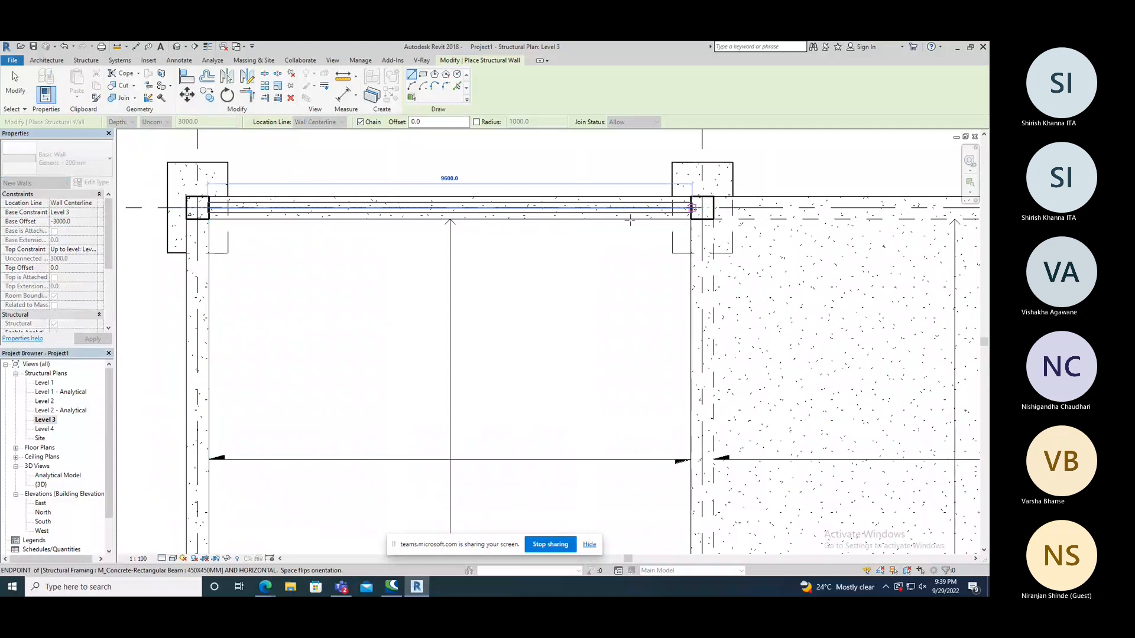
pyautogui.click(692, 207)
pyautogui.press('Escape')
pyautogui.rightClick(377, 171)
pyautogui.click(405, 178)
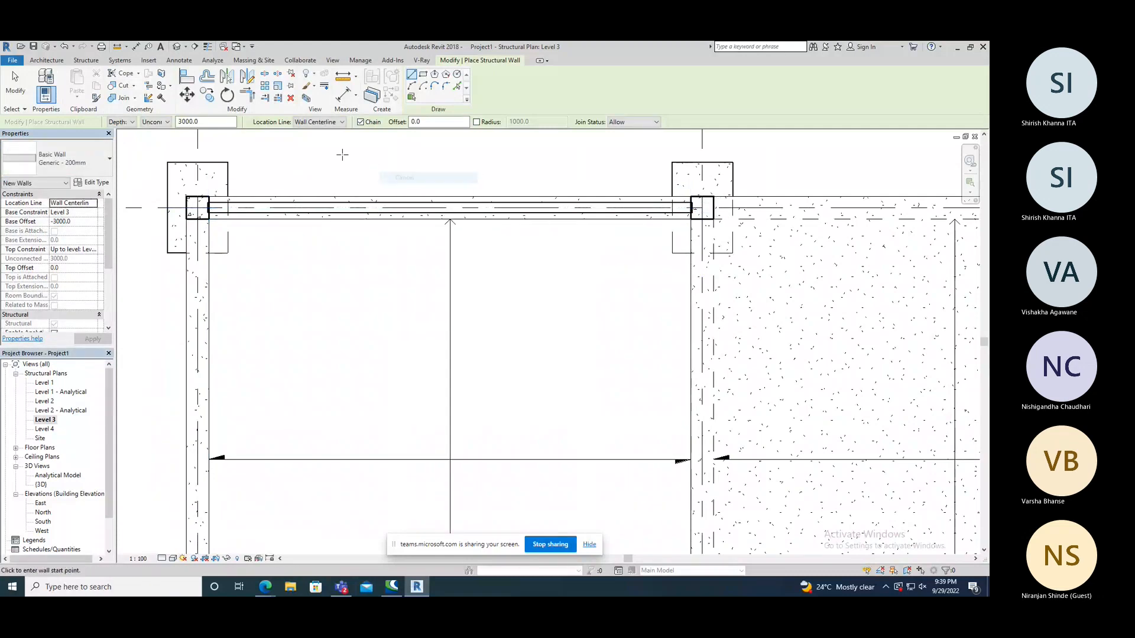
pyautogui.rightClick(342, 155)
pyautogui.click(349, 163)
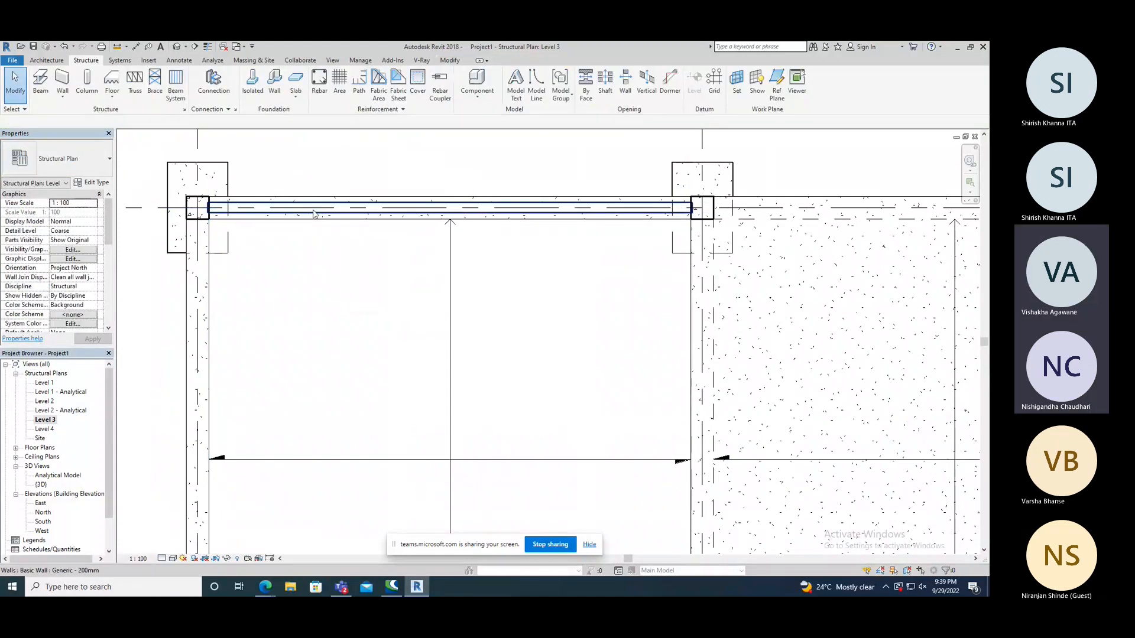
# Set the new Level 3 wall's top constraint to Unconnected with an unconnected height of 3100 mm.
pyautogui.click(277, 207)
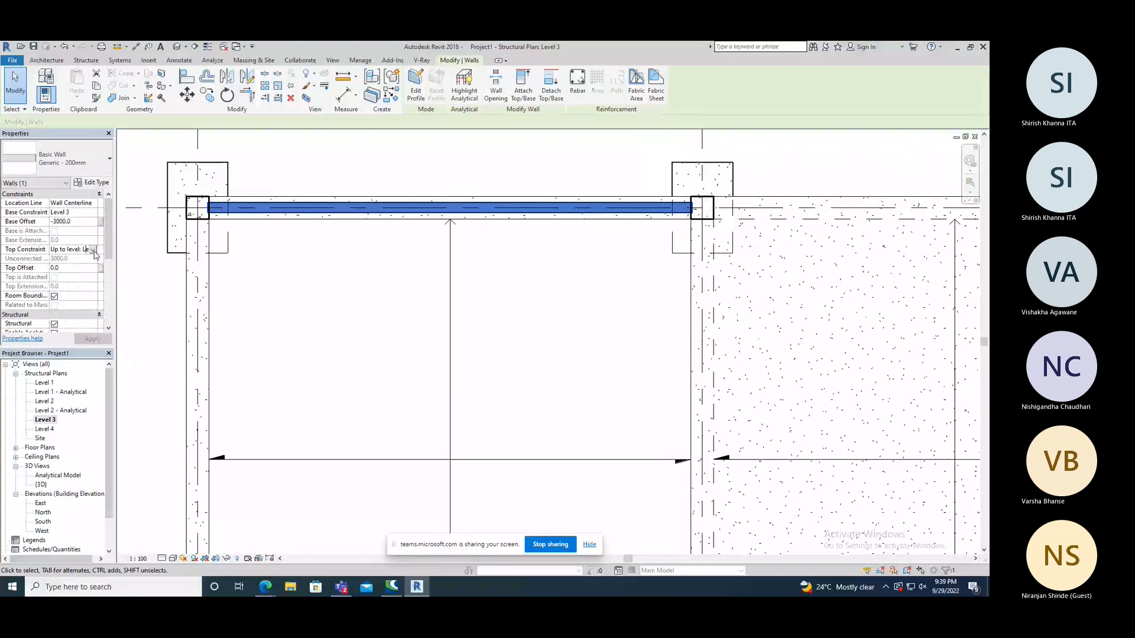
pyautogui.click(93, 249)
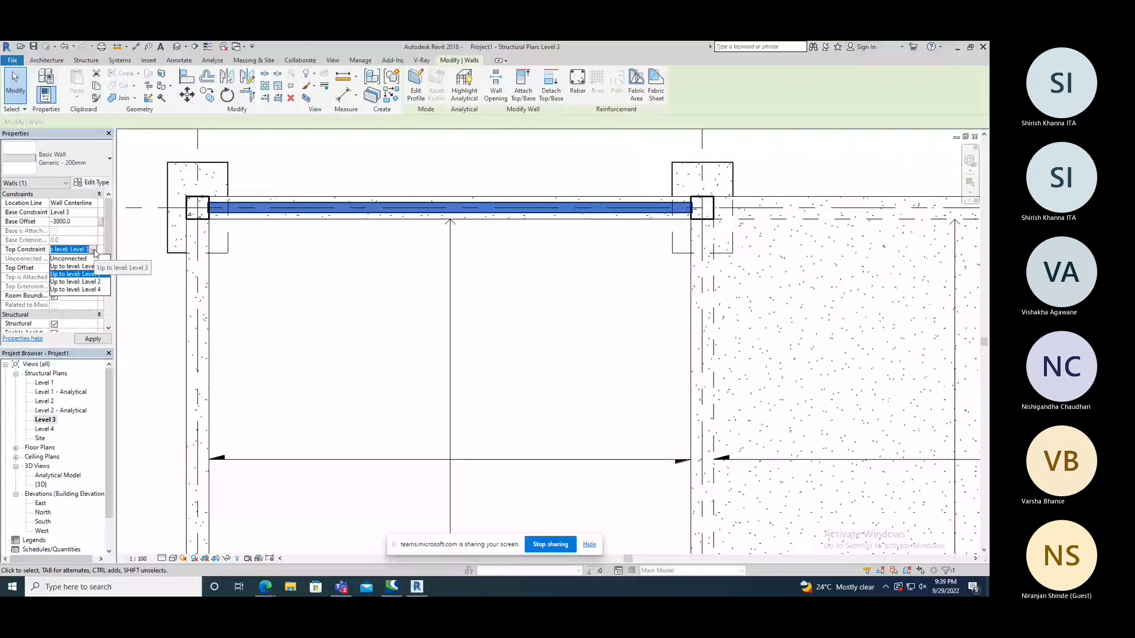
pyautogui.click(92, 249)
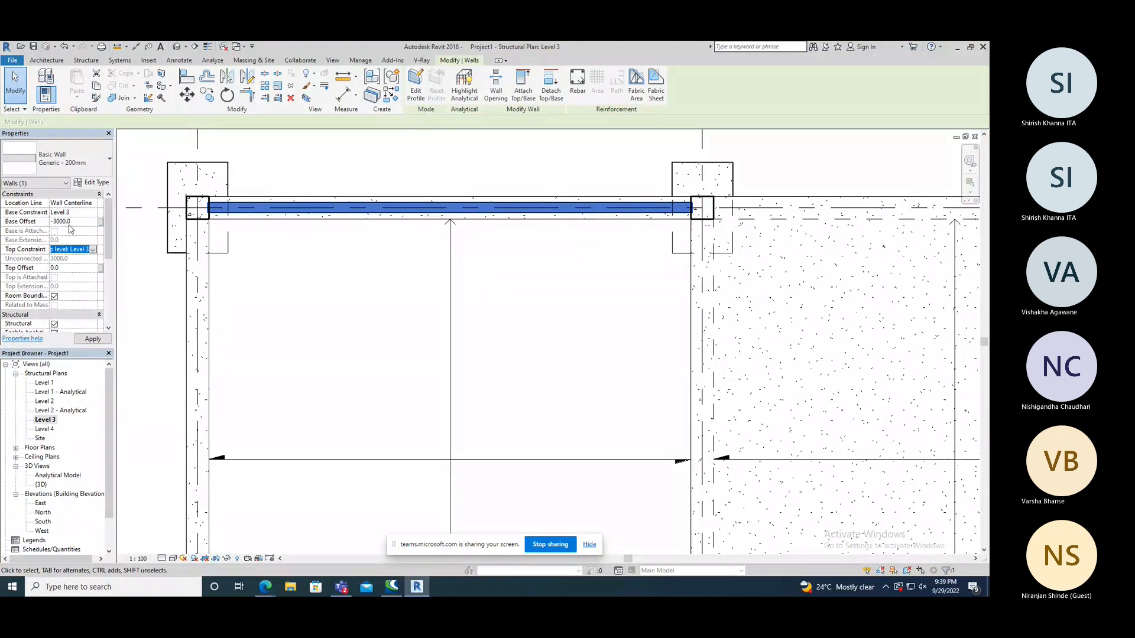
pyautogui.click(93, 249)
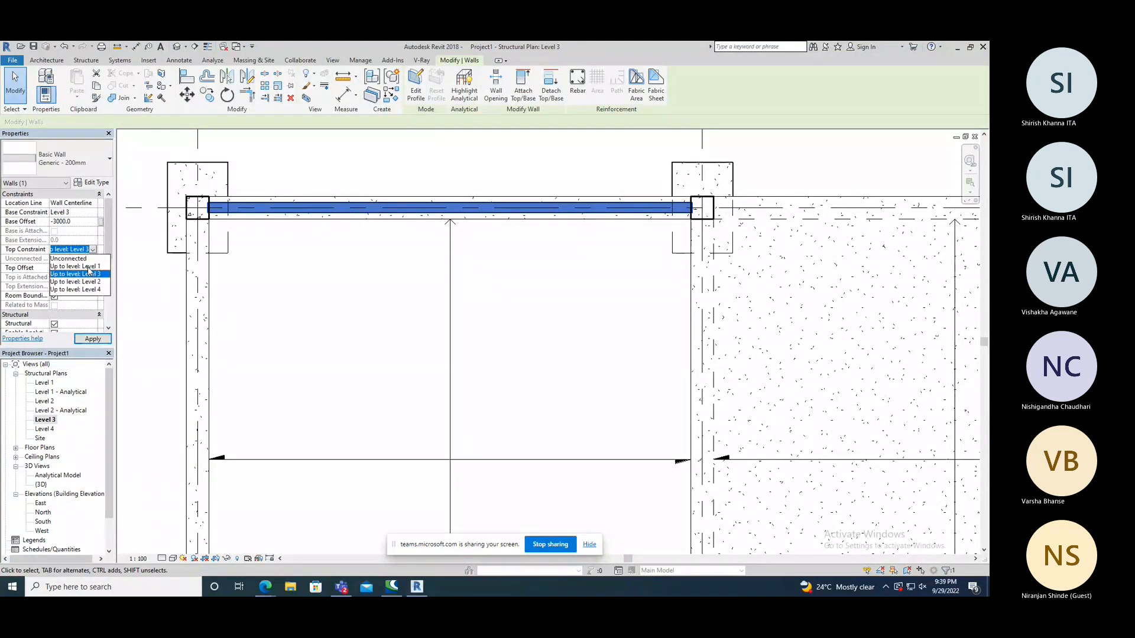
pyautogui.click(76, 259)
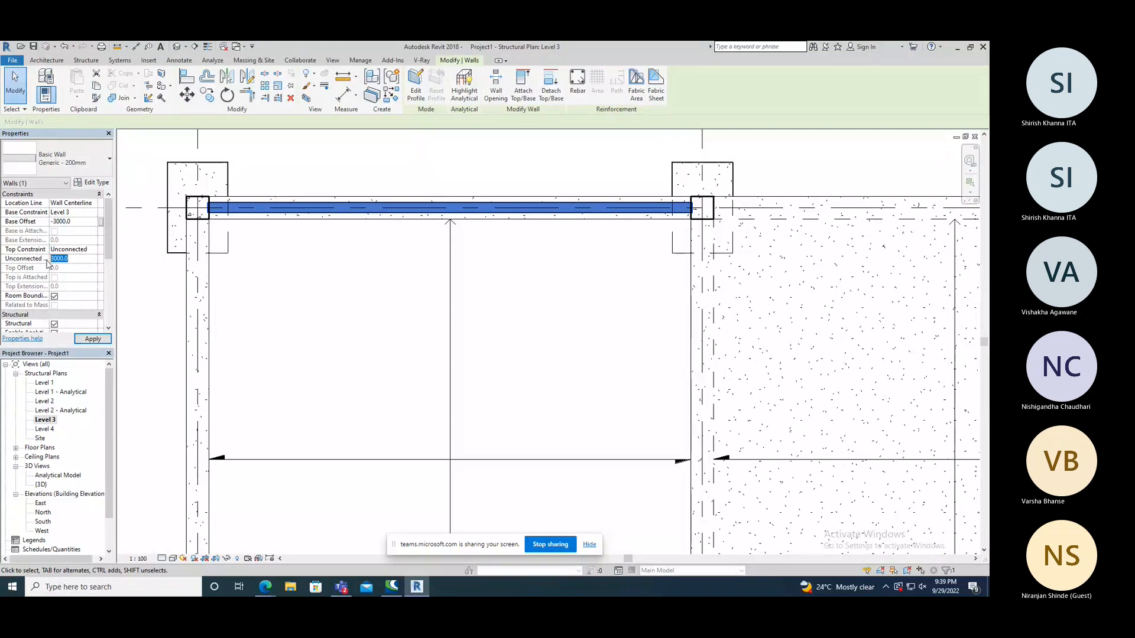
pyautogui.write('3100')
pyautogui.click(26, 223)
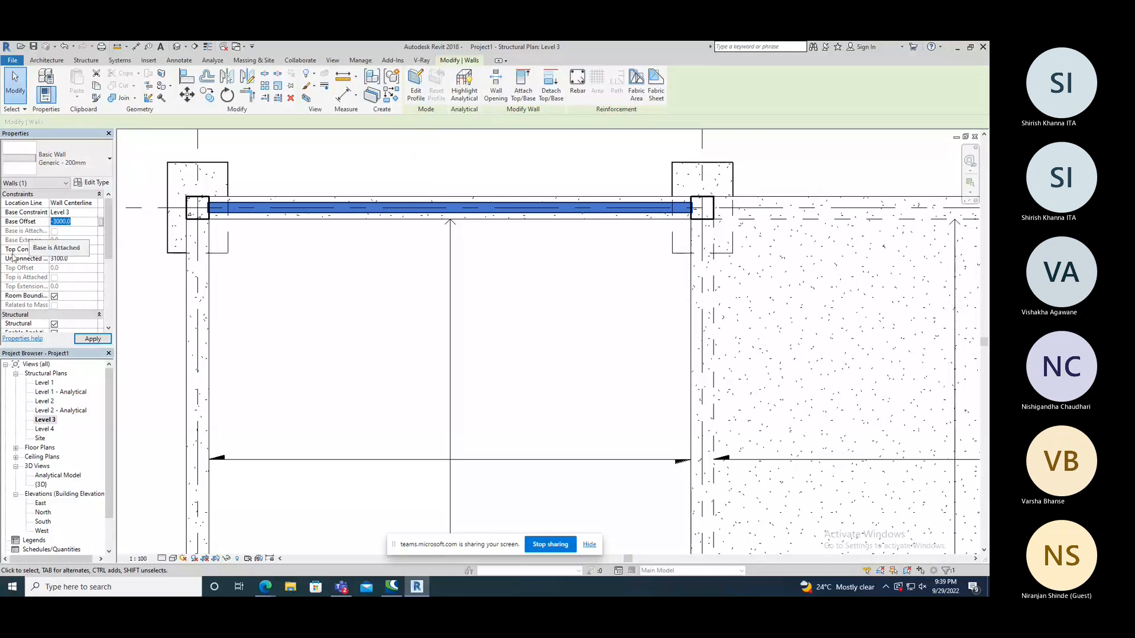
pyautogui.click(93, 338)
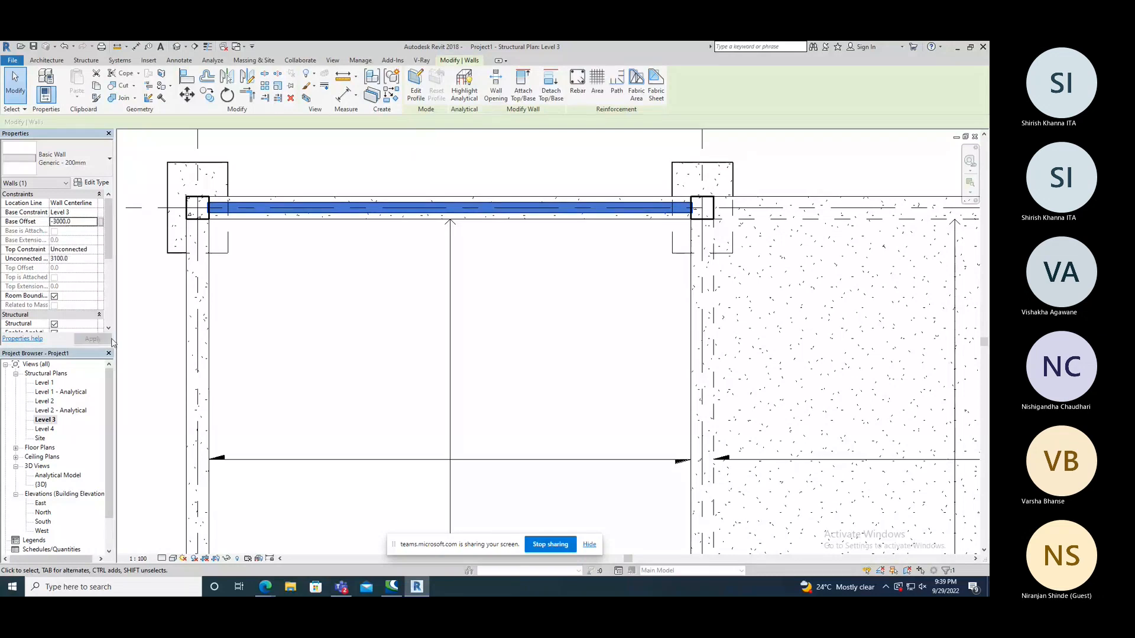
pyautogui.click(310, 280)
pyautogui.scroll(-2, 310, 281)
# In the 3D view, set the Generic - 200mm wall's base offset to 0.
pyautogui.click(177, 47)
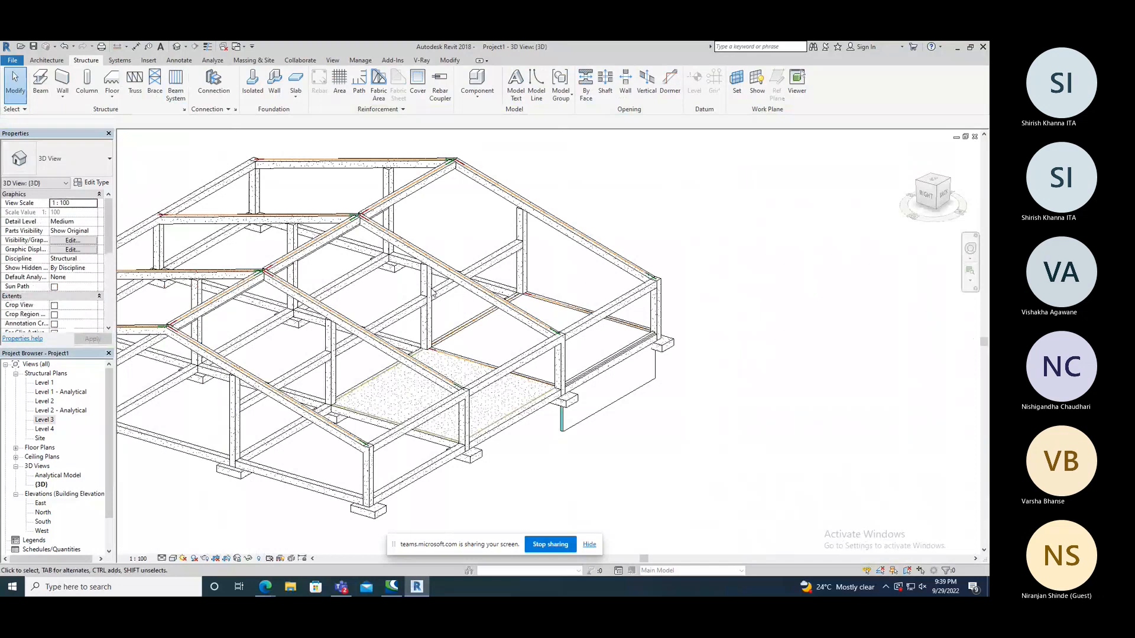
pyautogui.keyDown('shift'); pyautogui.moveTo(432, 291); pyautogui.dragTo(505, 365, button='middle'); pyautogui.keyUp('shift')
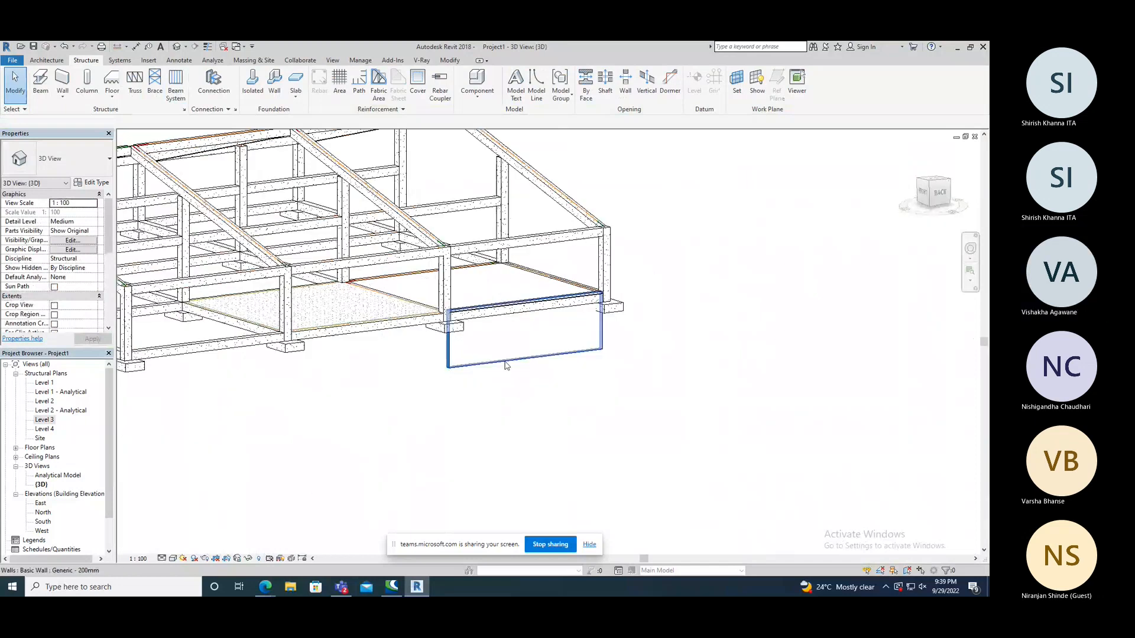
pyautogui.click(506, 365)
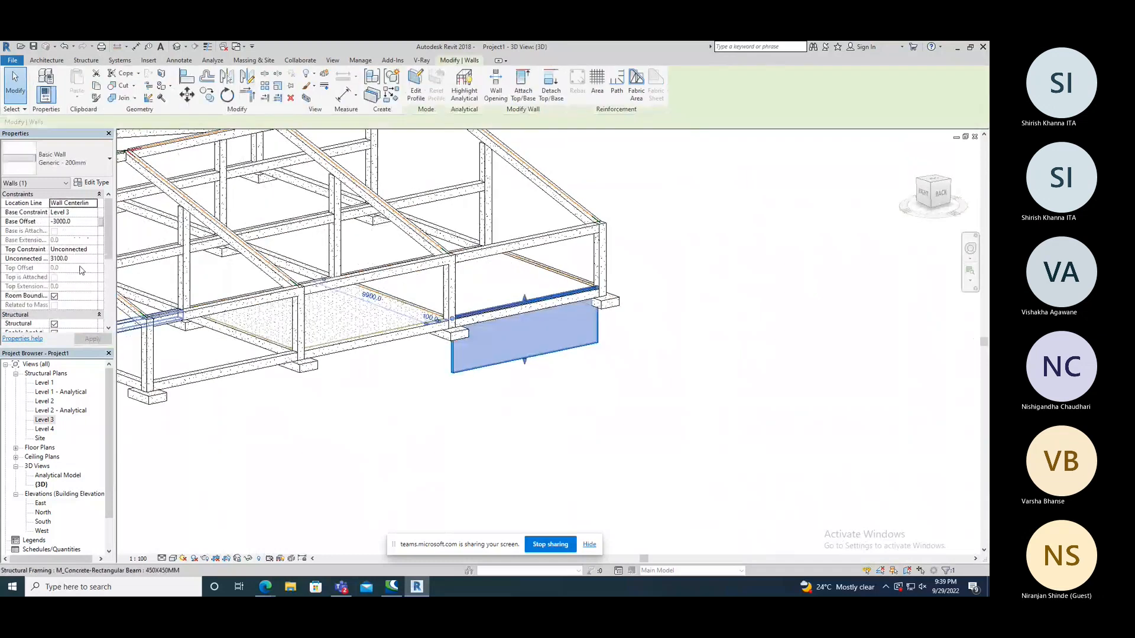
pyautogui.click(81, 222)
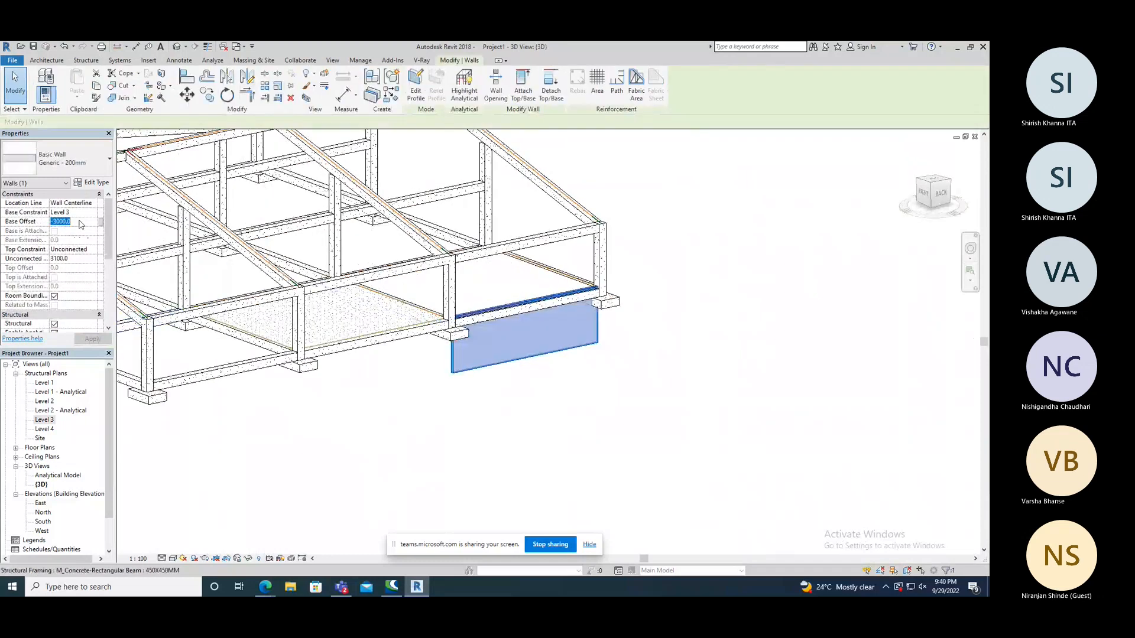
pyautogui.write('0')
pyautogui.click(295, 423)
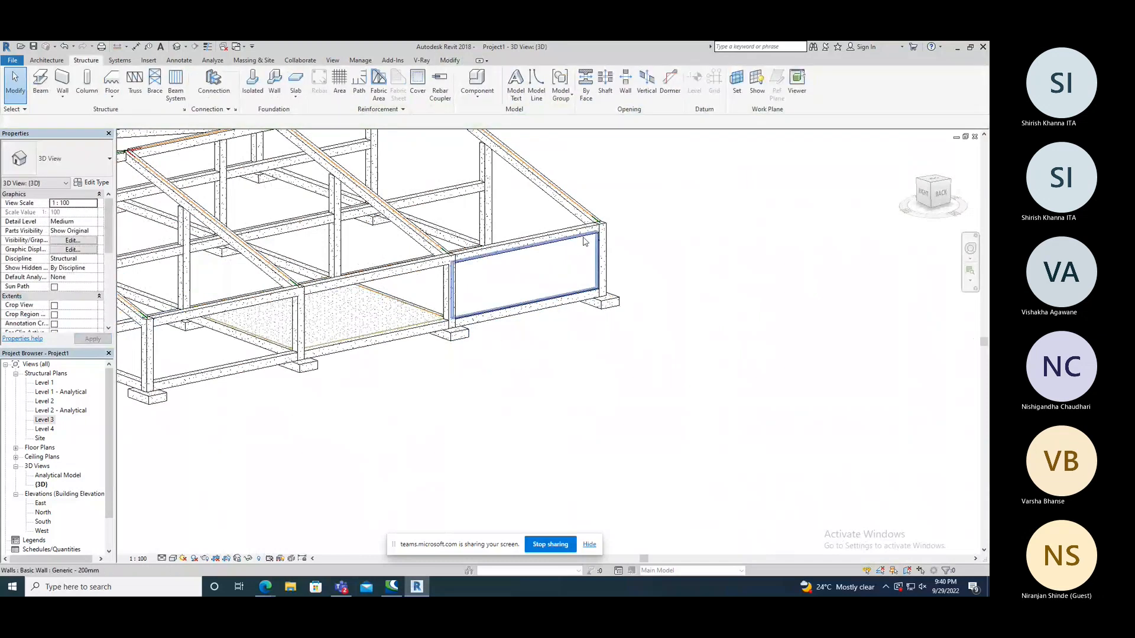
# In the Level 3 structural plan, align the wall's outer face with the outer edge of the beam along grid 2.
pyautogui.click(578, 255)
pyautogui.keyDown('shift'); pyautogui.moveTo(498, 371); pyautogui.dragTo(545, 286, button='middle'); pyautogui.keyUp('shift')
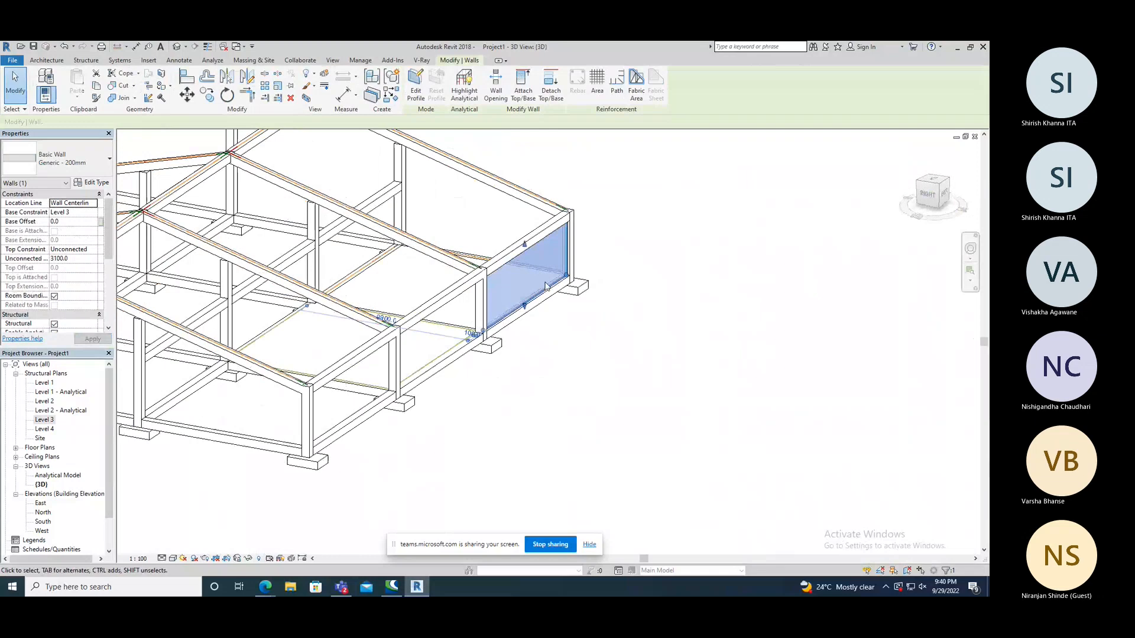
pyautogui.scroll(3, 545, 286)
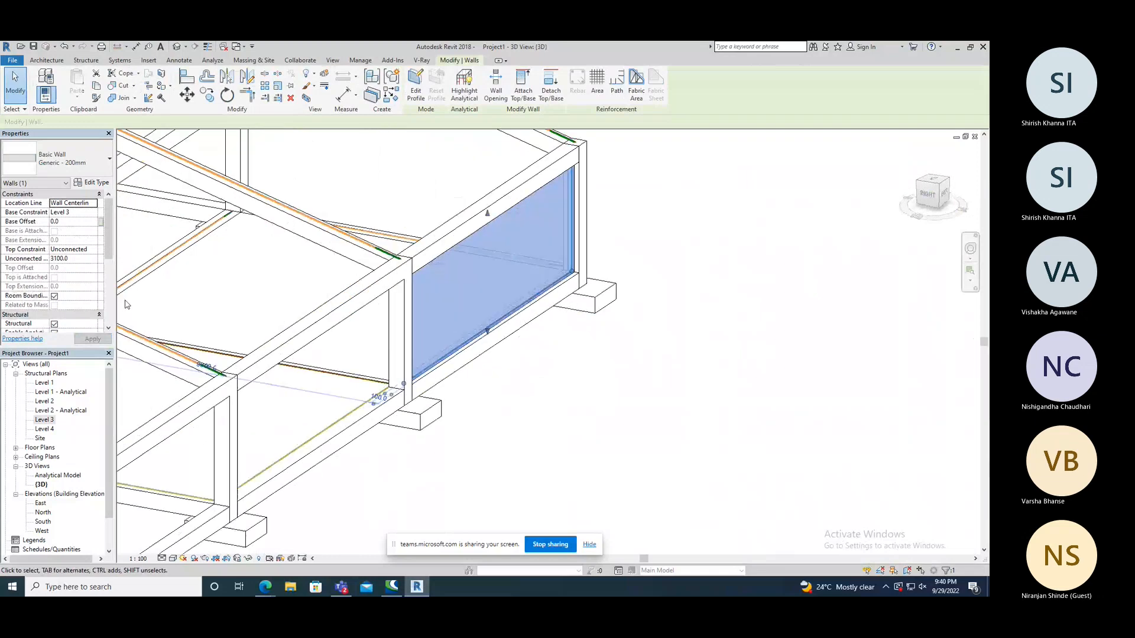
pyautogui.doubleClick(45, 420)
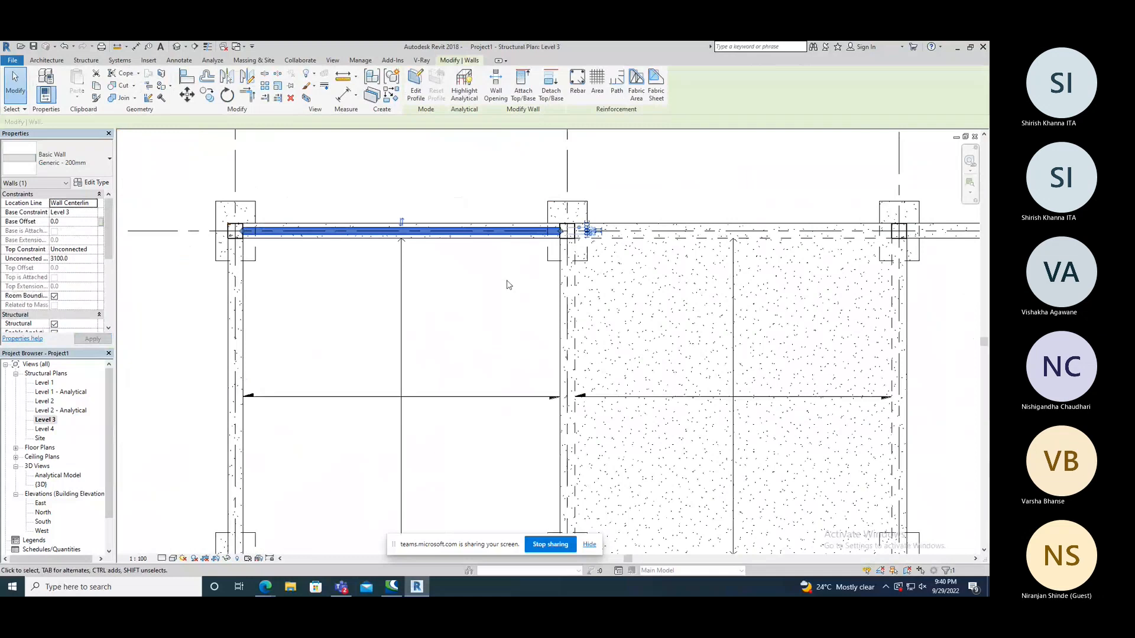
pyautogui.click(506, 284)
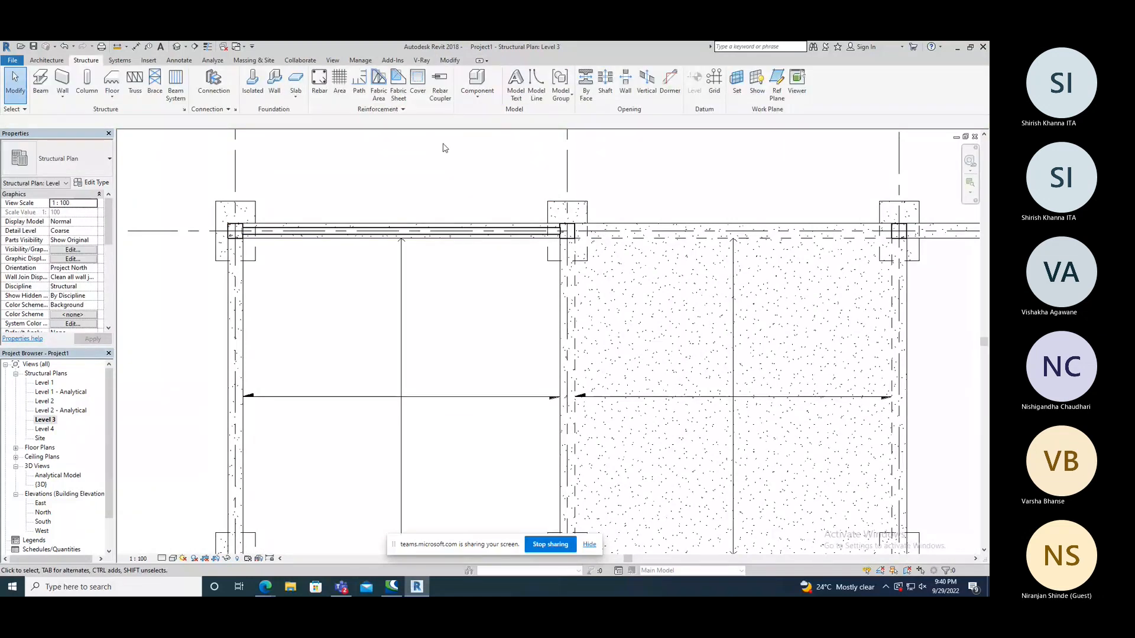
pyautogui.click(450, 60)
pyautogui.press('a')
pyautogui.press('l')
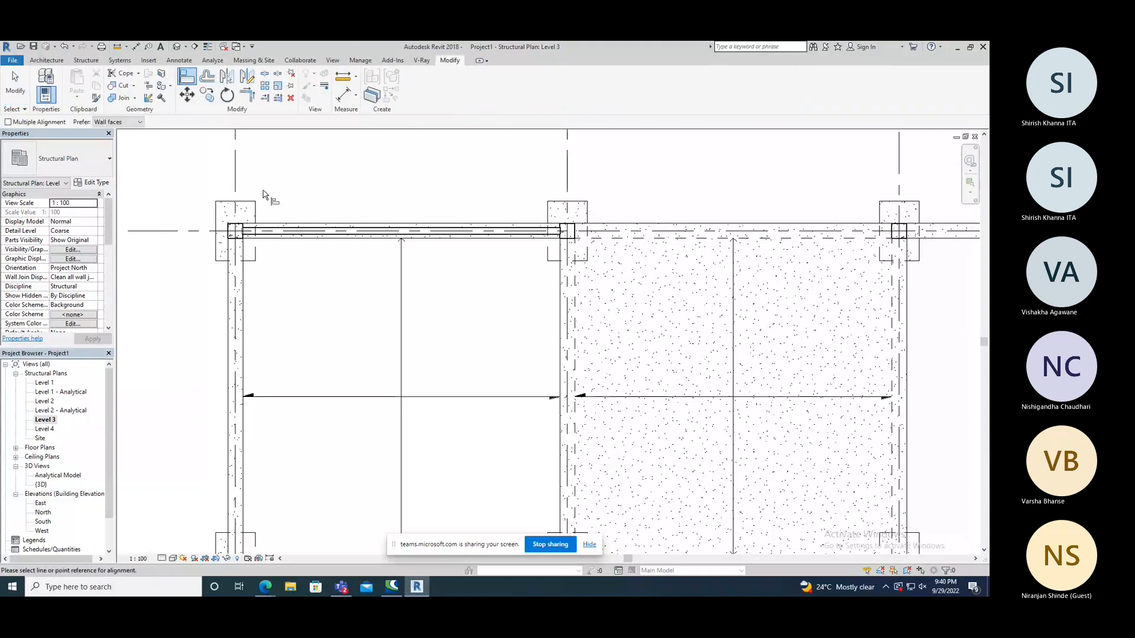
pyautogui.click(288, 224)
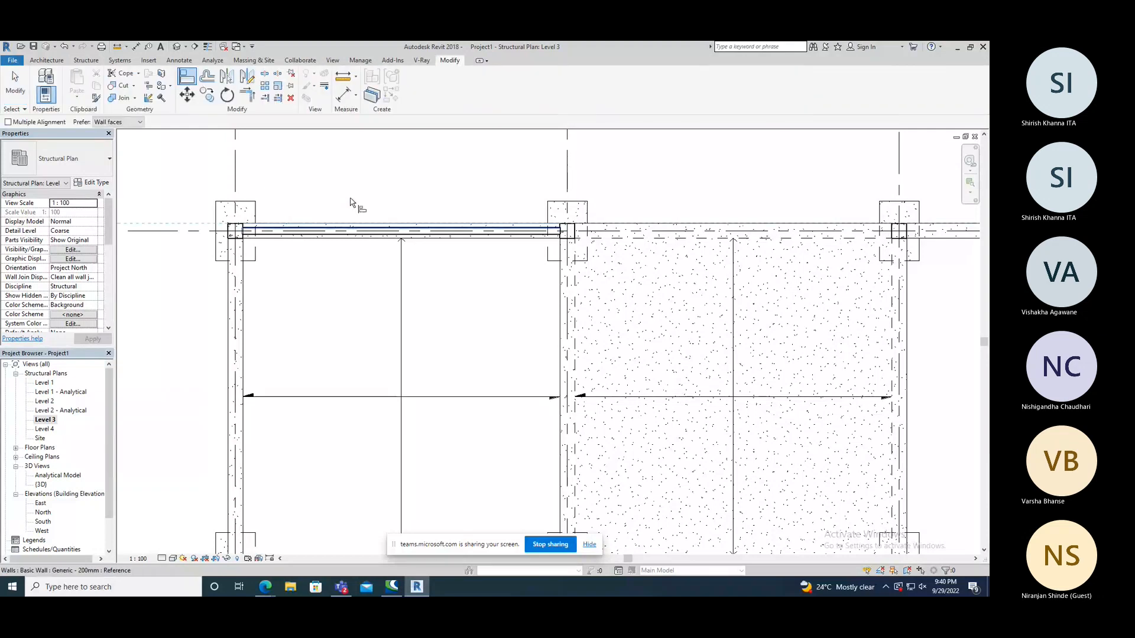
# Switch the 3D view to the Shaded visual style and inspect the aligned wall from both sides.
pyautogui.click(178, 47)
pyautogui.press('a')
pyautogui.press('l')
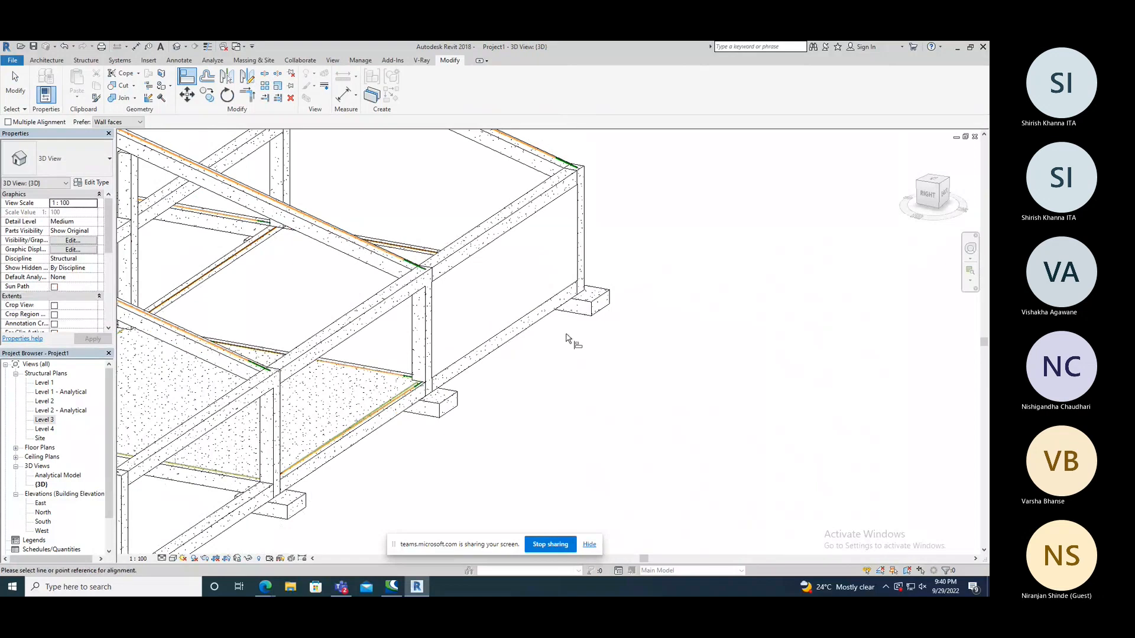
pyautogui.keyDown('shift'); pyautogui.moveTo(566, 338); pyautogui.dragTo(548, 256, button='middle'); pyautogui.keyUp('shift')
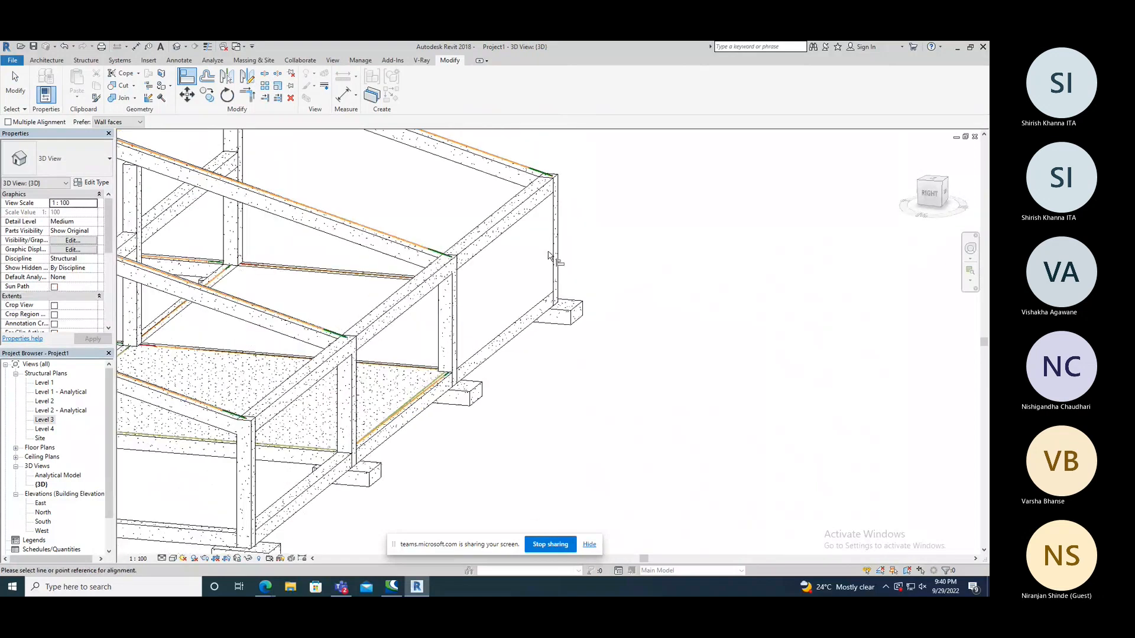
pyautogui.press('Escape')
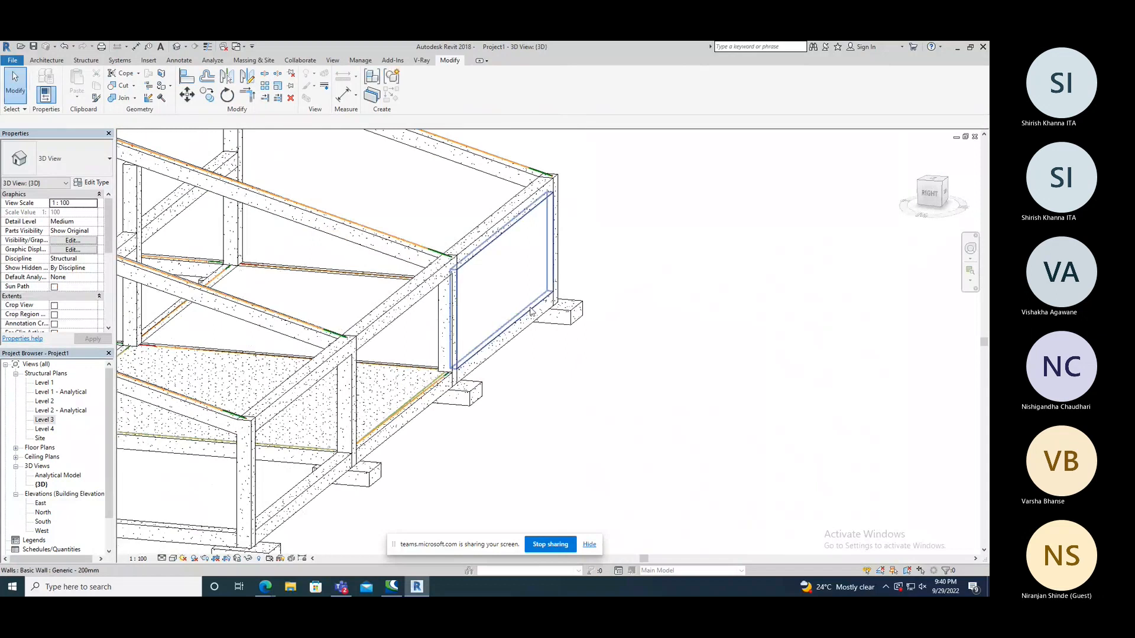
pyautogui.click(530, 311)
pyautogui.click(173, 559)
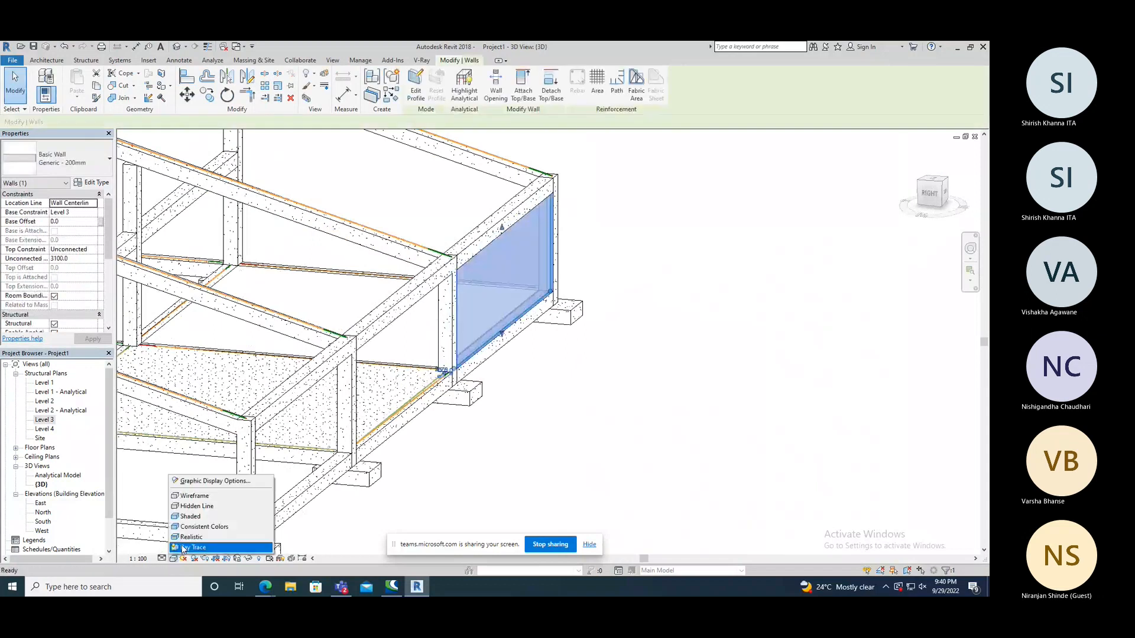
pyautogui.click(190, 517)
pyautogui.click(682, 359)
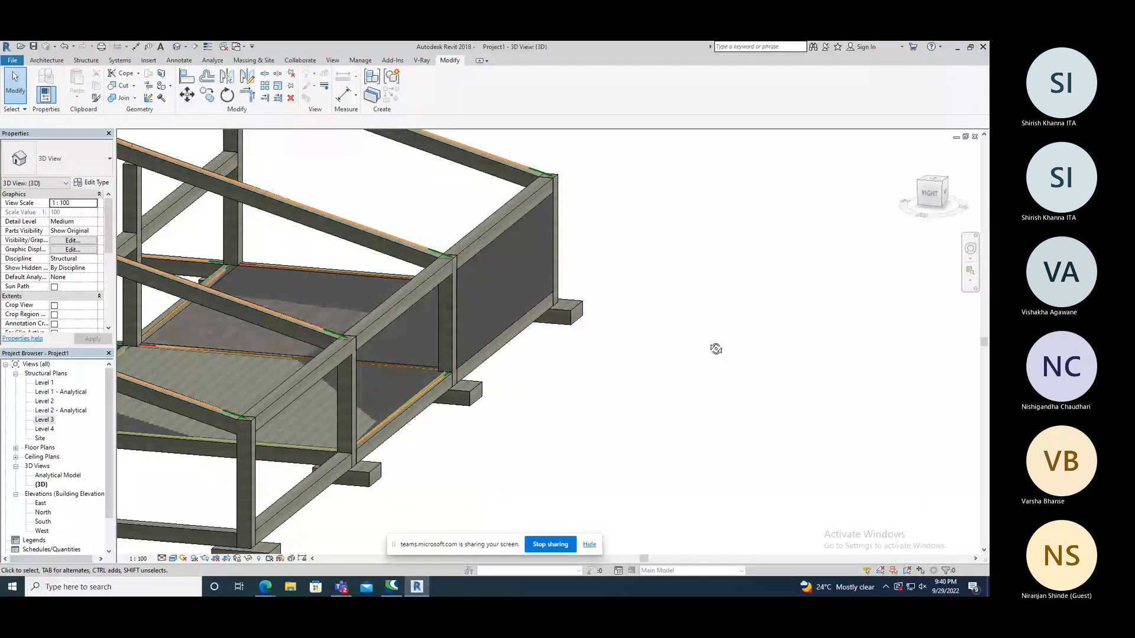
pyautogui.keyDown('shift'); pyautogui.moveTo(716, 349); pyautogui.dragTo(360, 334, button='middle'); pyautogui.keyUp('shift')
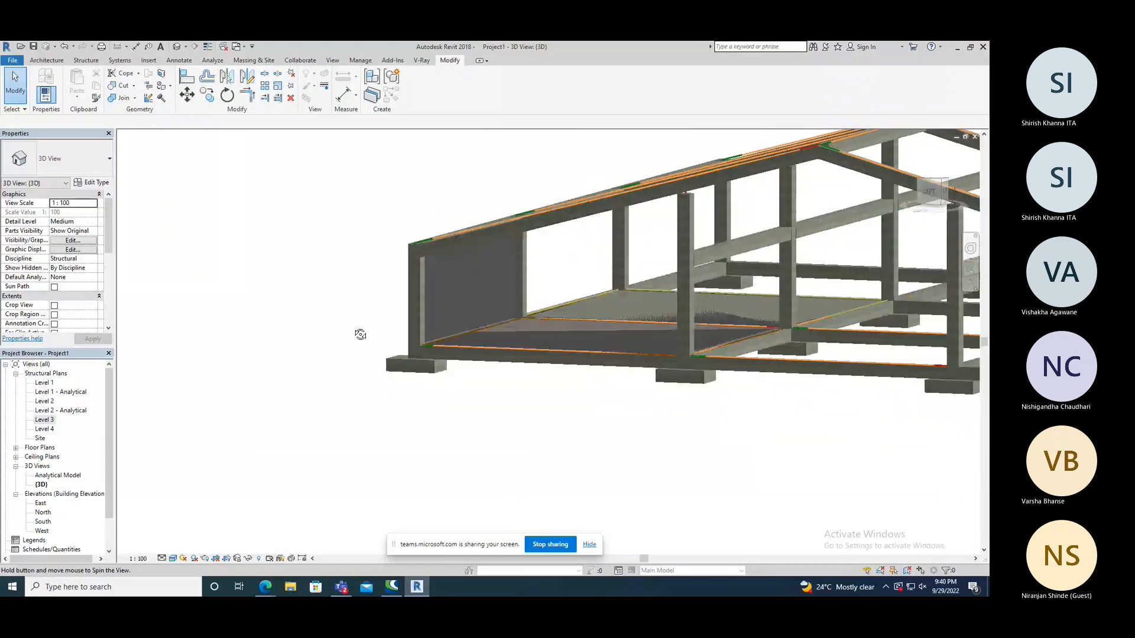
pyautogui.keyDown('shift'); pyautogui.moveTo(360, 334); pyautogui.dragTo(496, 359, button='middle'); pyautogui.keyUp('shift')
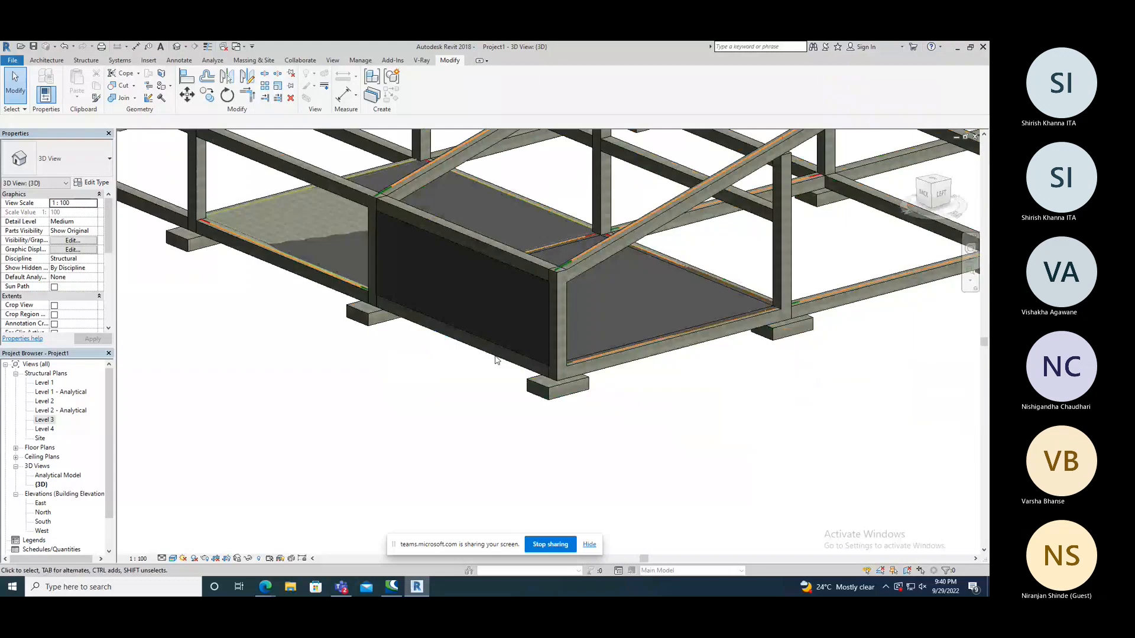
# Change the Generic - 200mm wall's type to Curtain Wall 1.
pyautogui.click(496, 359)
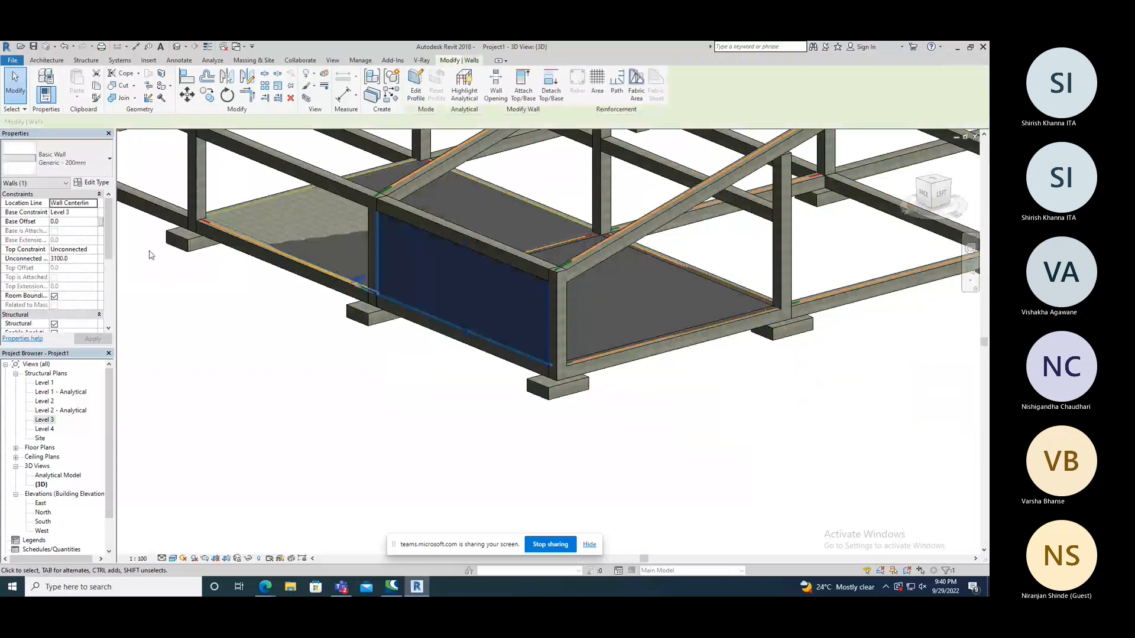
pyautogui.click(95, 157)
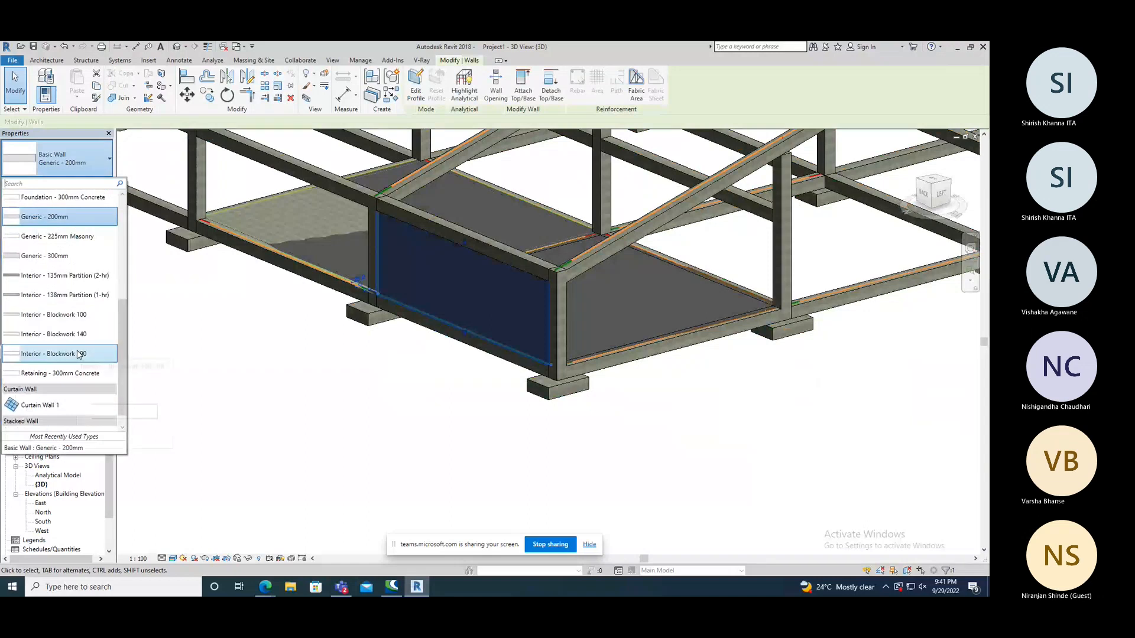
pyautogui.scroll(-1, 59, 366)
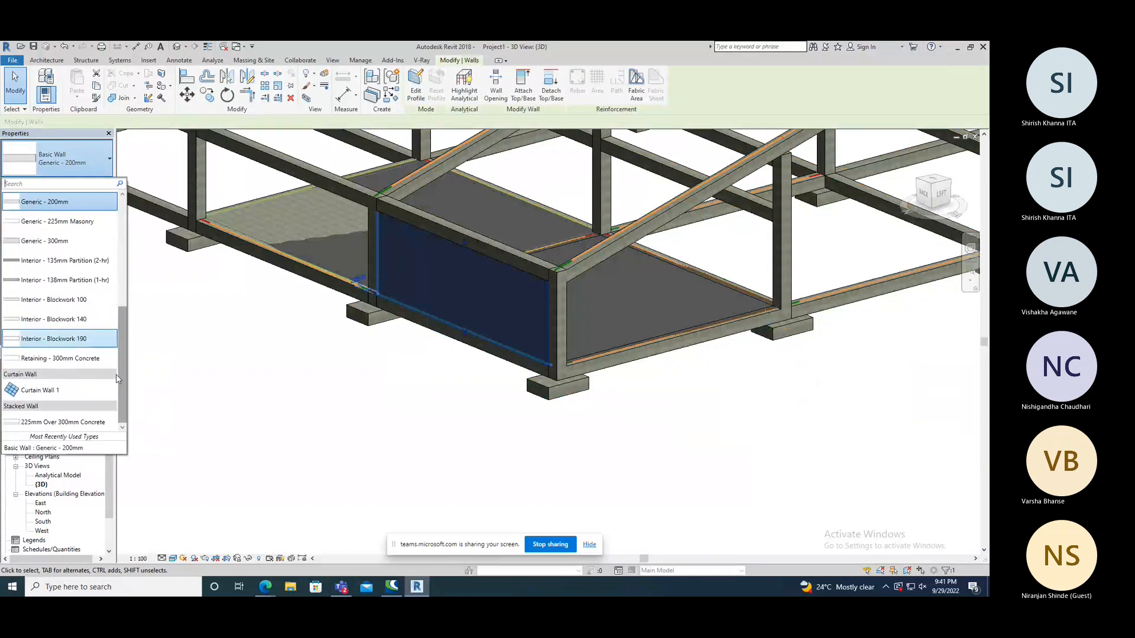
pyautogui.click(41, 392)
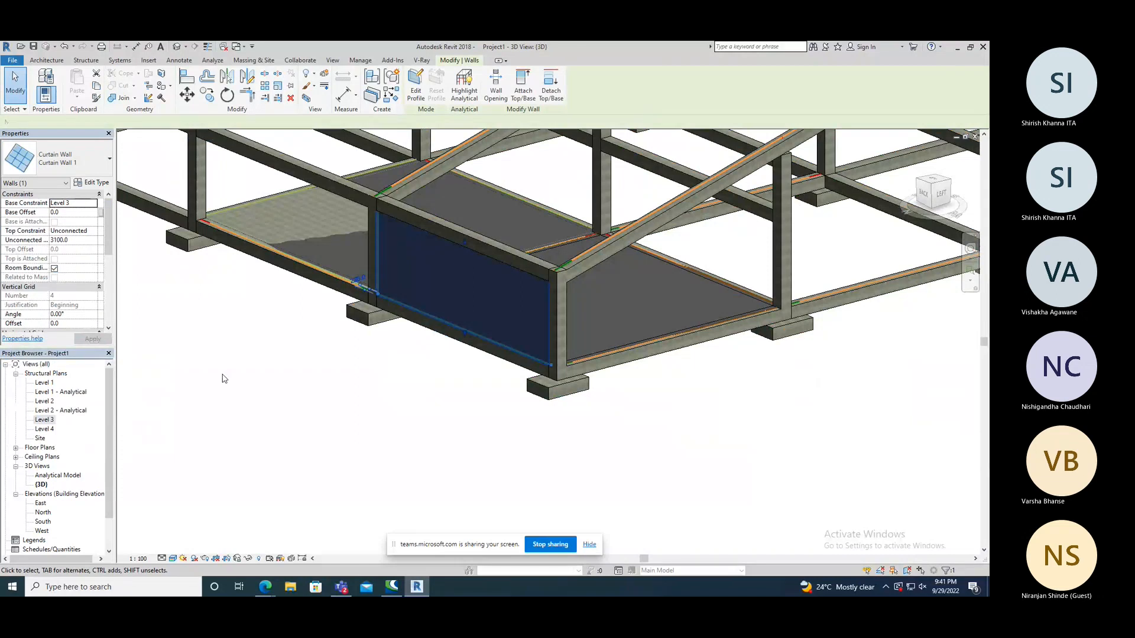
pyautogui.click(225, 378)
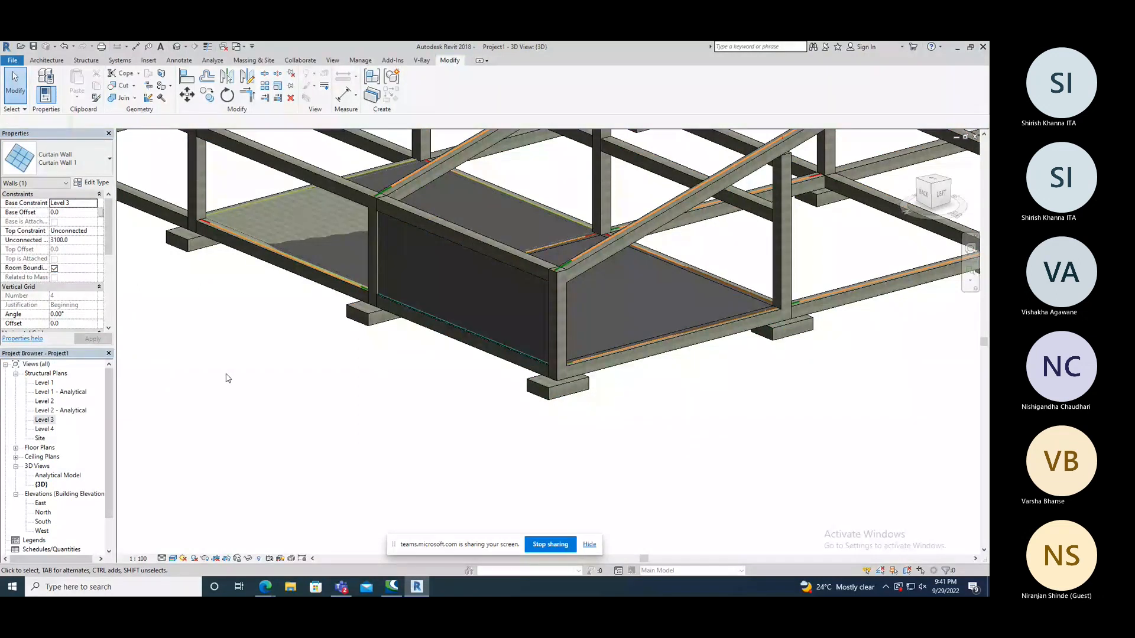
# Inspect the curtain wall from inside and outside, and review the wall types that could replace it.
pyautogui.keyDown('shift'); pyautogui.moveTo(229, 378); pyautogui.dragTo(316, 363, button='middle'); pyautogui.keyUp('shift')
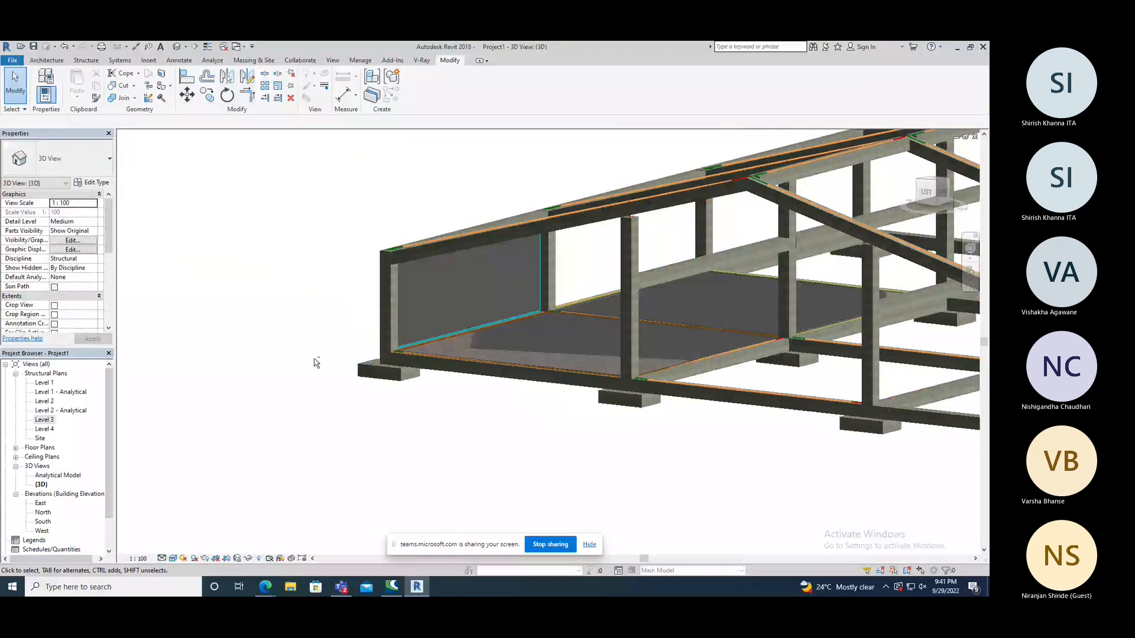
pyautogui.click(402, 347)
pyautogui.keyDown('shift'); pyautogui.moveTo(402, 347); pyautogui.dragTo(457, 359, button='middle'); pyautogui.keyUp('shift')
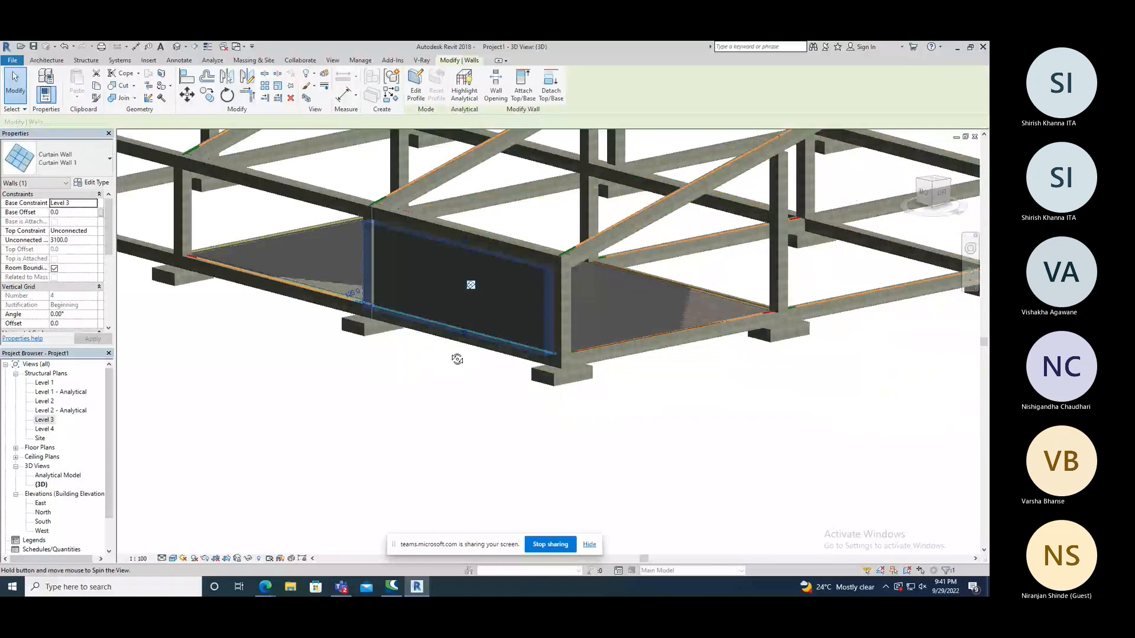
pyautogui.keyDown('shift'); pyautogui.moveTo(457, 358); pyautogui.dragTo(473, 354, button='middle'); pyautogui.keyUp('shift')
pyautogui.click(59, 158)
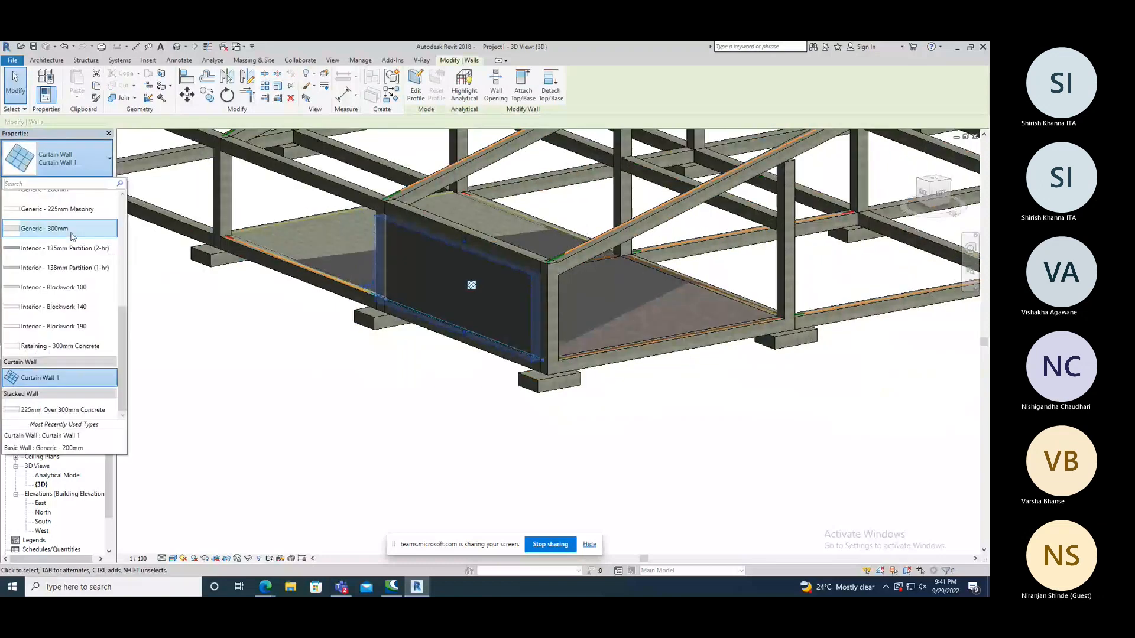
pyautogui.click(251, 436)
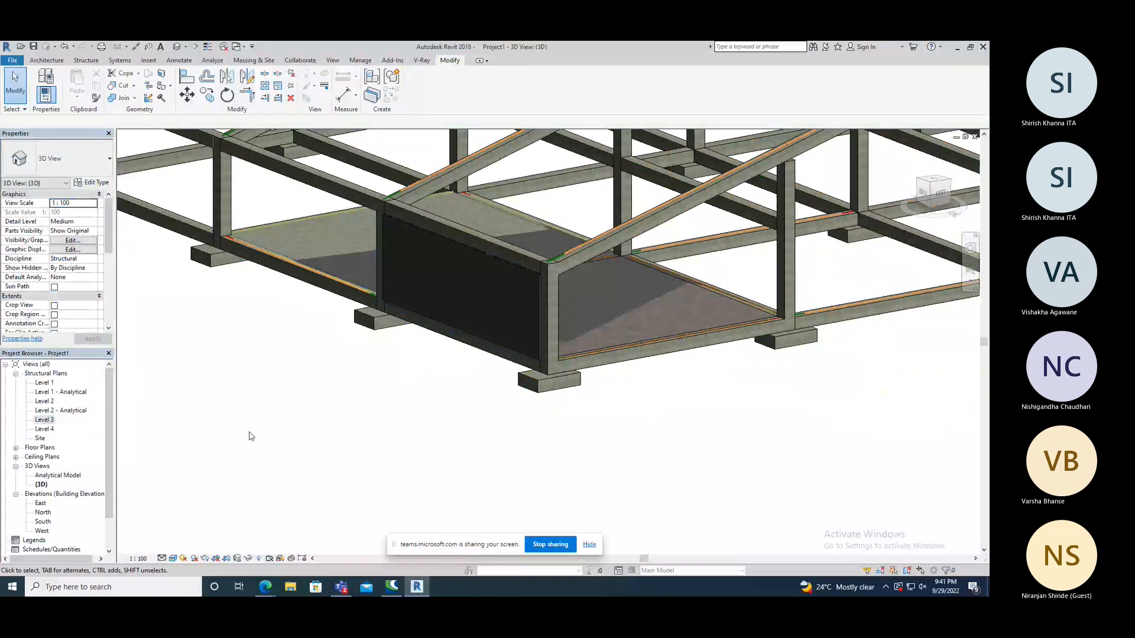
# Inspect the Generic - 300mm structural wall from several sides in 3D and review its structural properties and dimensions.
pyautogui.keyDown('shift'); pyautogui.moveTo(251, 436); pyautogui.dragTo(408, 475, button='middle'); pyautogui.keyUp('shift')
pyautogui.moveTo(110, 237); pyautogui.dragTo(110, 243)
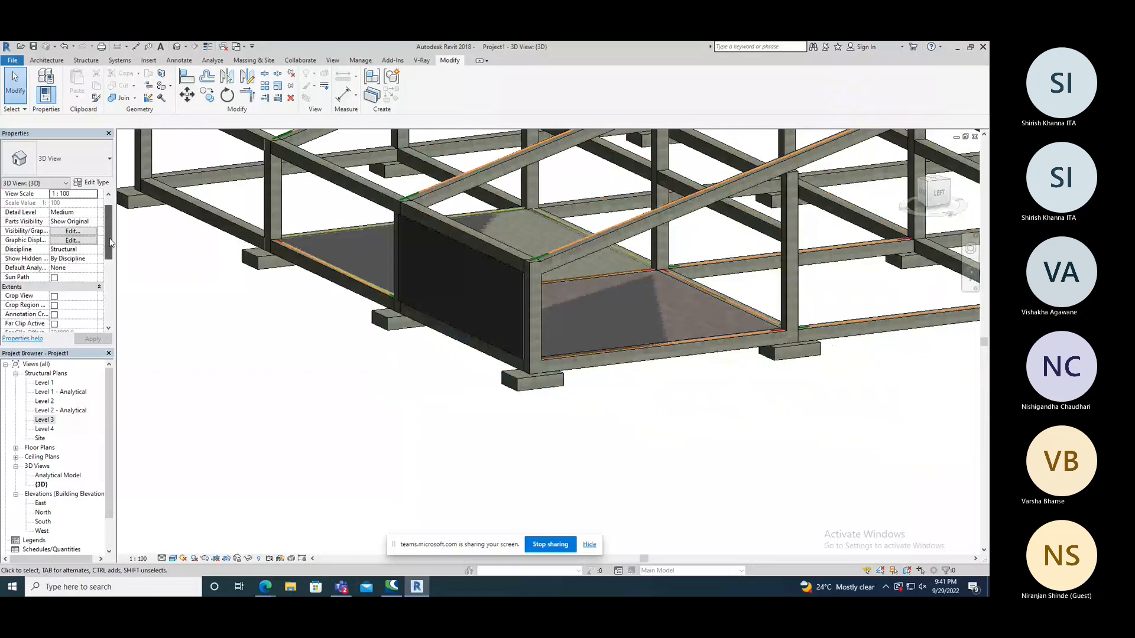
pyautogui.click(506, 272)
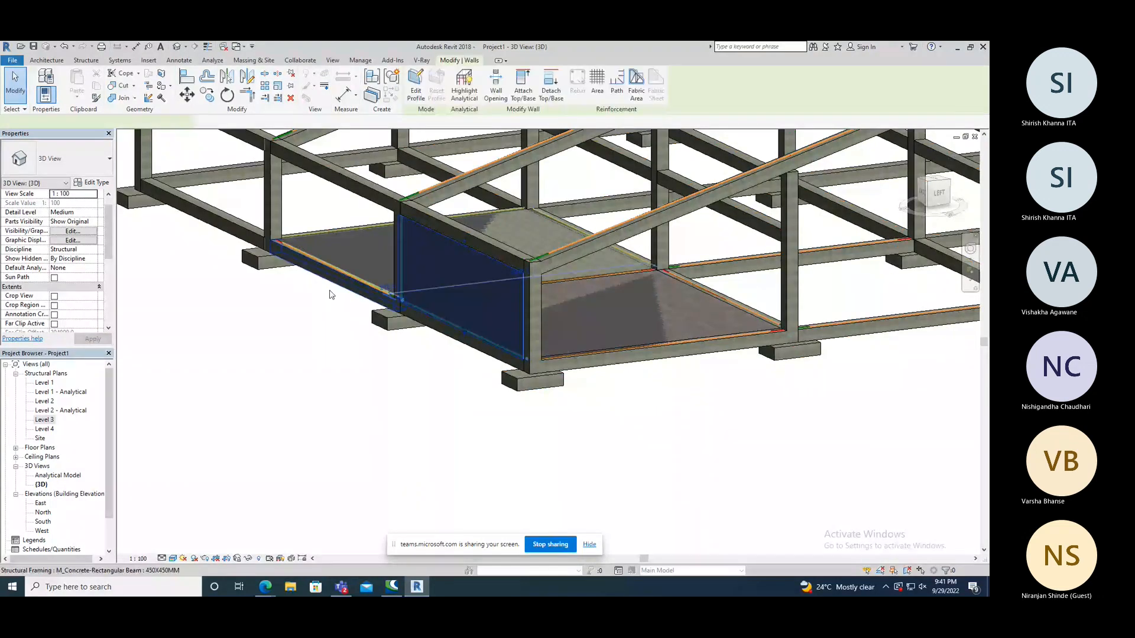
pyautogui.moveTo(109, 241); pyautogui.dragTo(87, 287)
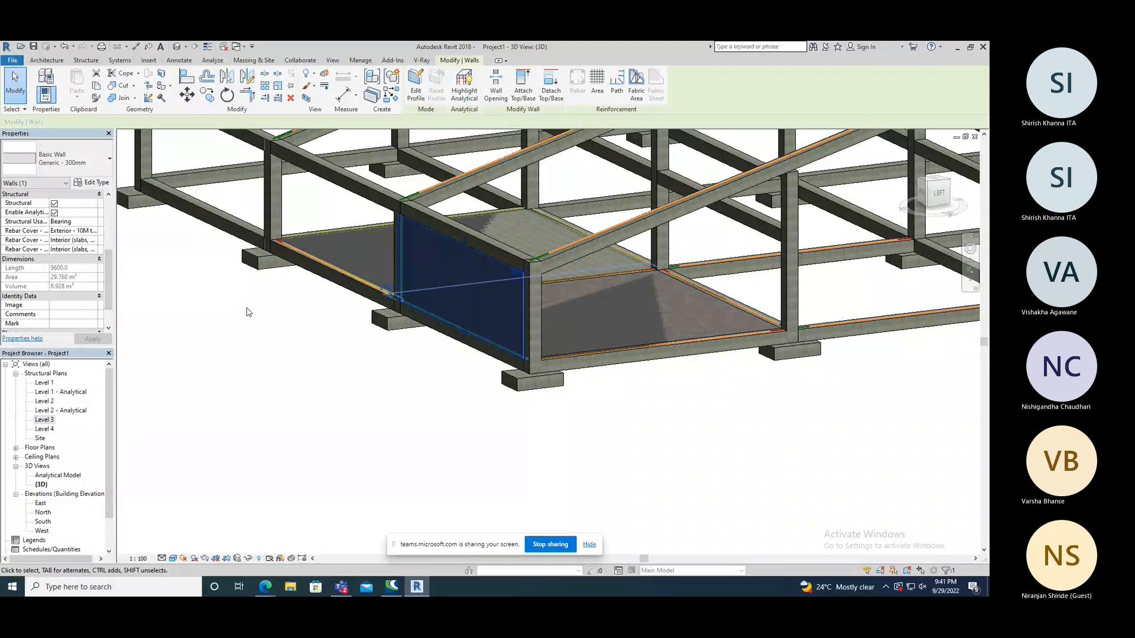
pyautogui.keyDown('shift'); pyautogui.moveTo(248, 312); pyautogui.dragTo(308, 369, button='middle'); pyautogui.keyUp('shift')
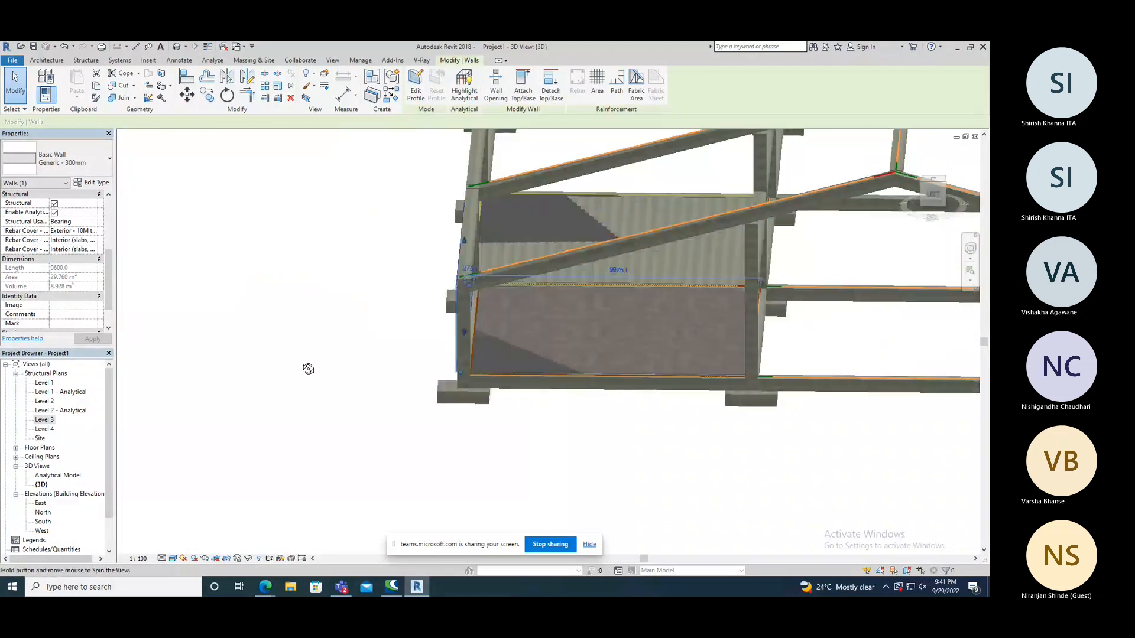
pyautogui.keyDown('shift'); pyautogui.moveTo(308, 369); pyautogui.dragTo(258, 316, button='middle'); pyautogui.keyUp('shift')
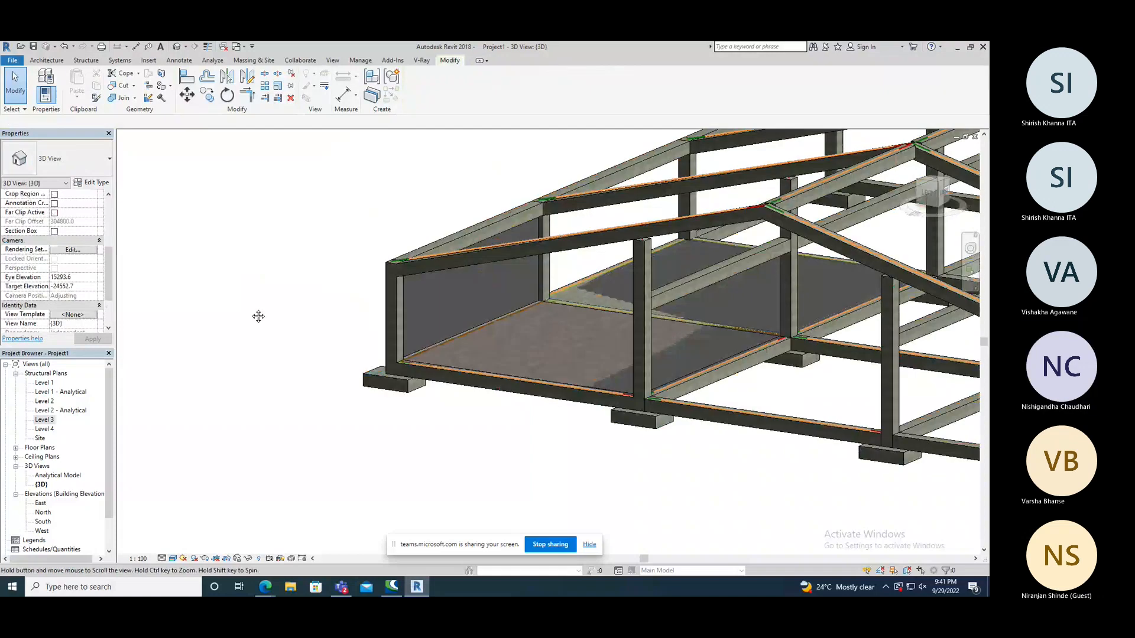
pyautogui.keyDown('shift'); pyautogui.moveTo(258, 317); pyautogui.dragTo(254, 328, button='middle'); pyautogui.keyUp('shift')
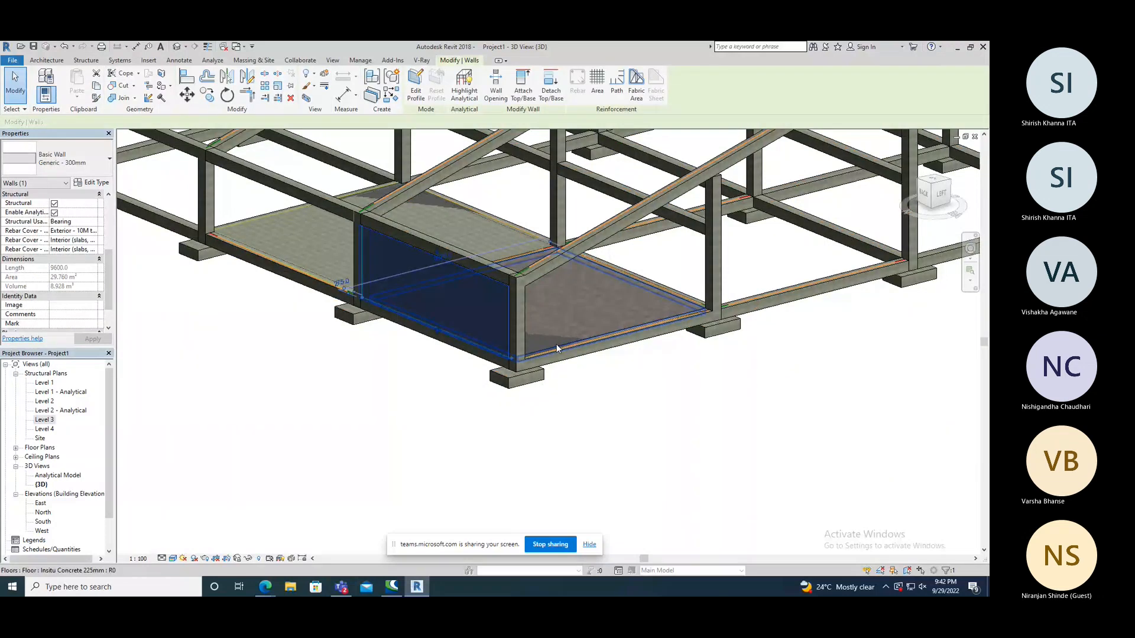
# Check the wall's position along grid 2 in the Level 3 structural plan and return to the 3D view.
pyautogui.doubleClick(44, 420)
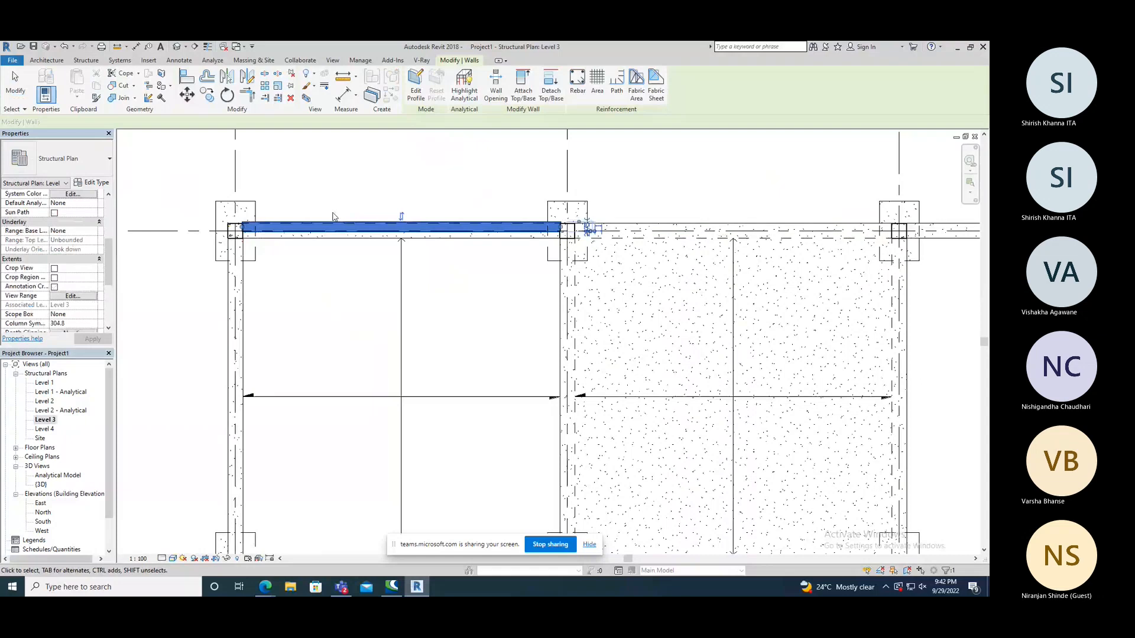
pyautogui.scroll(1, 274, 235)
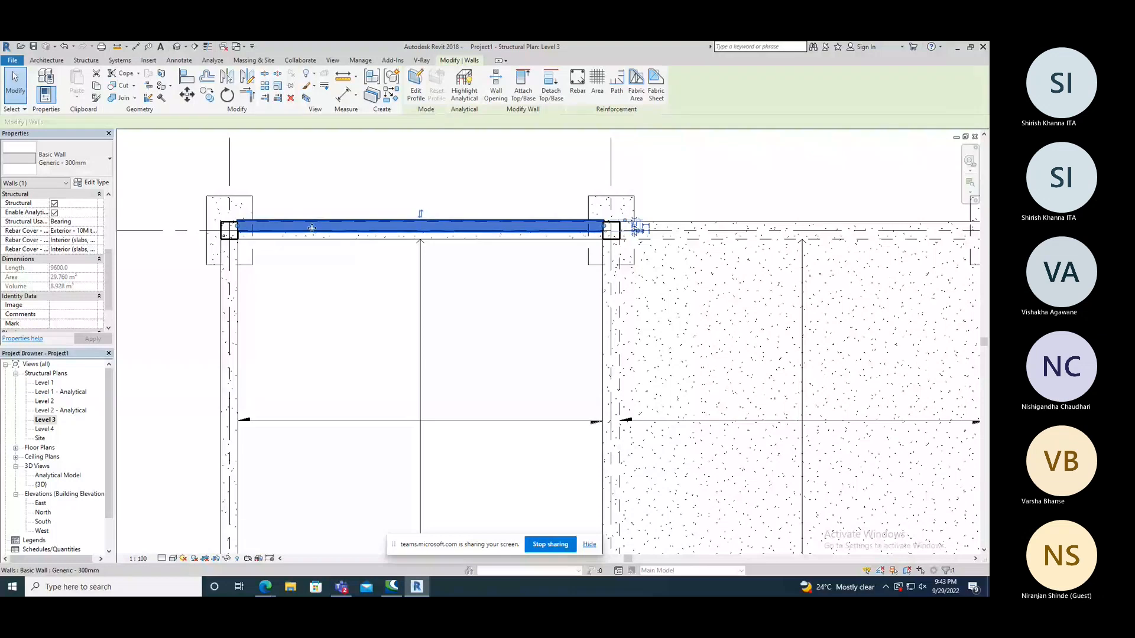
pyautogui.press('Escape')
pyautogui.scroll(-3, 340, 220)
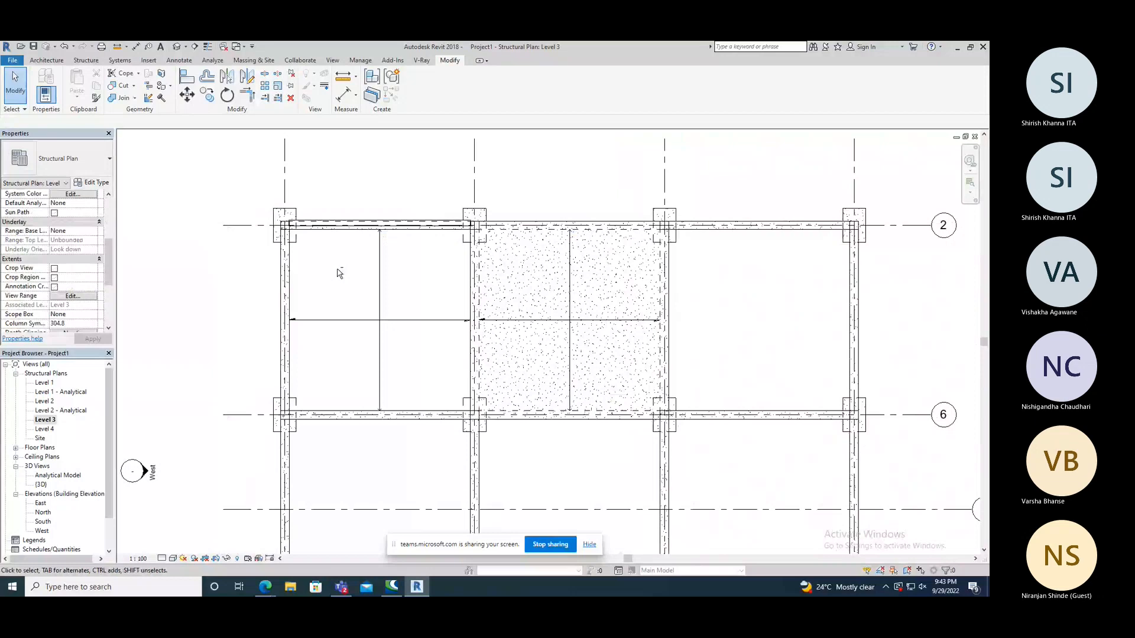
pyautogui.moveTo(337, 270); pyautogui.dragTo(362, 218, button='middle')
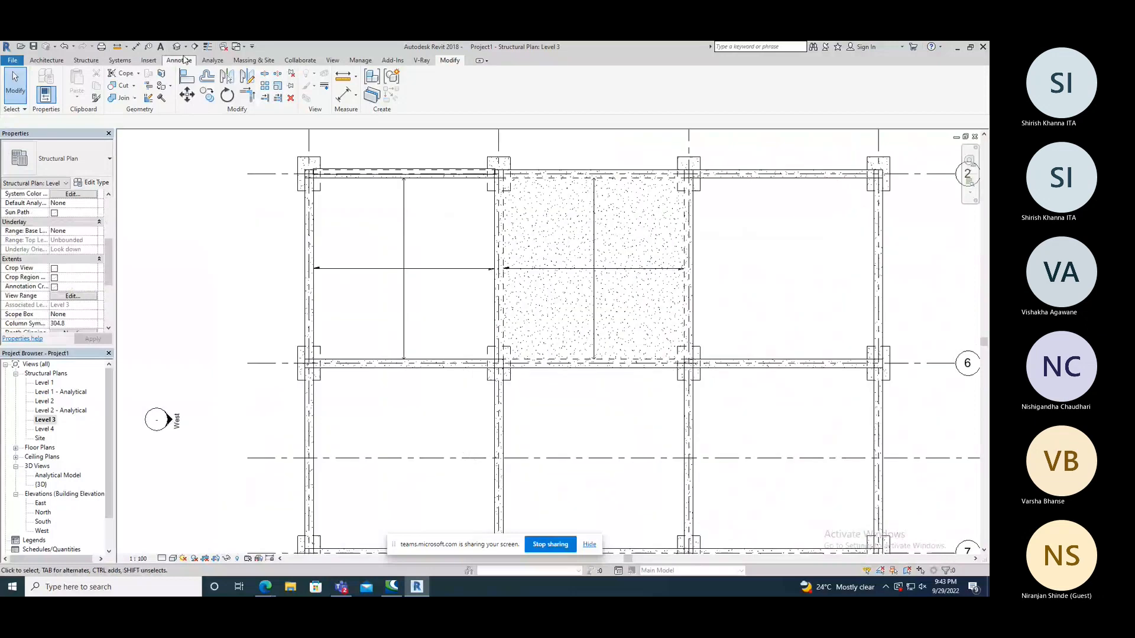
pyautogui.click(177, 46)
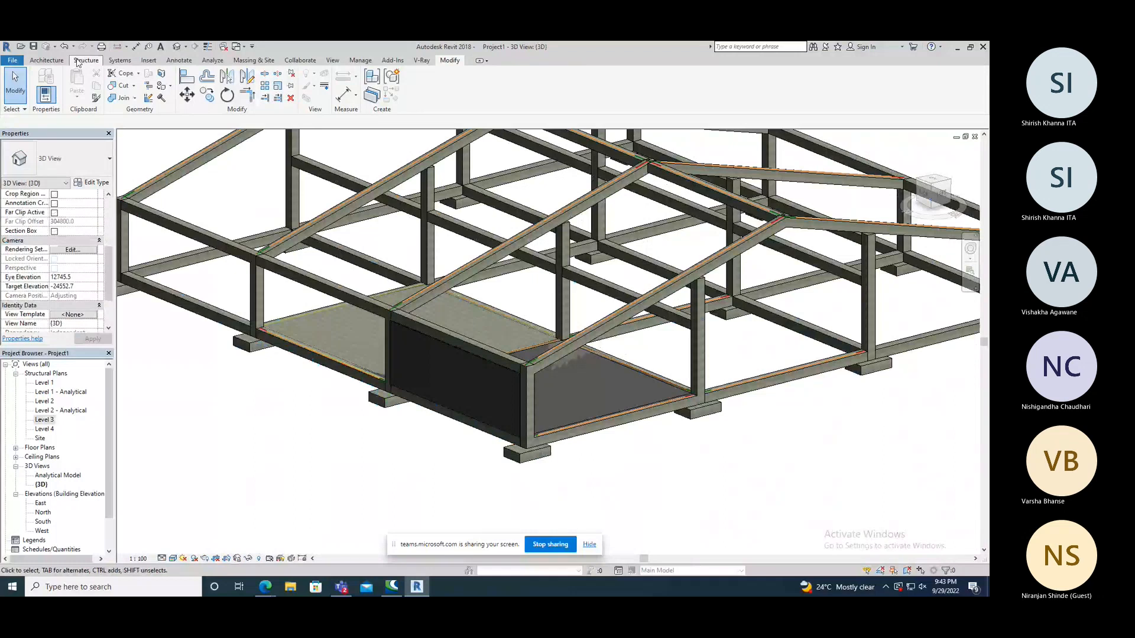
pyautogui.click(82, 60)
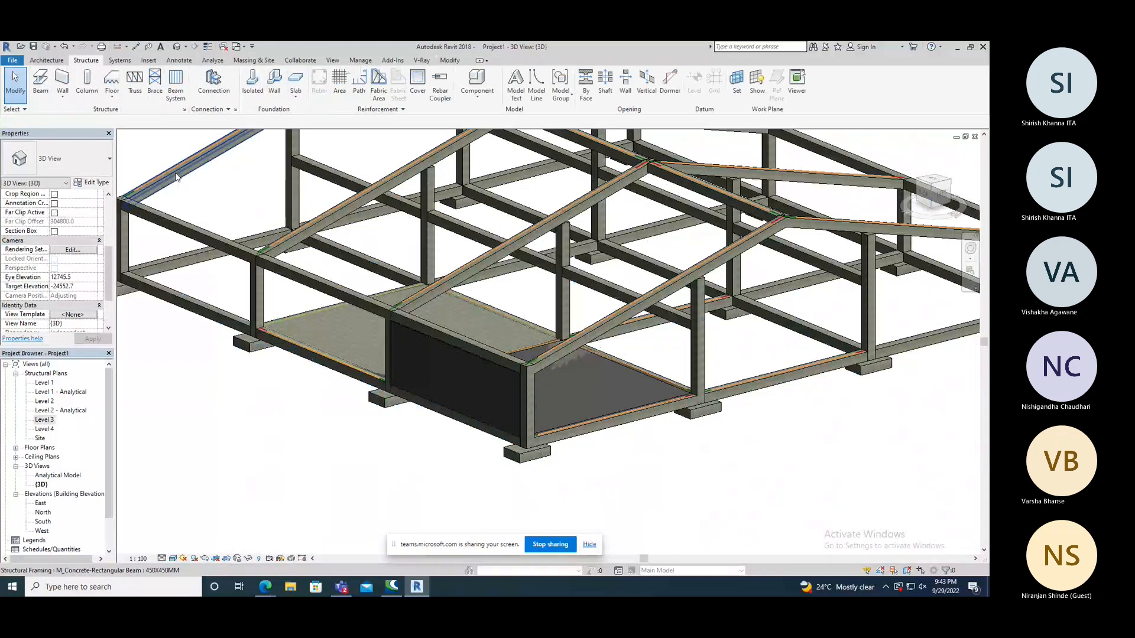
# Save the project as Project1 in the Elec Engg folder inside Workset.
pyautogui.hotkey('ctrl', 's')
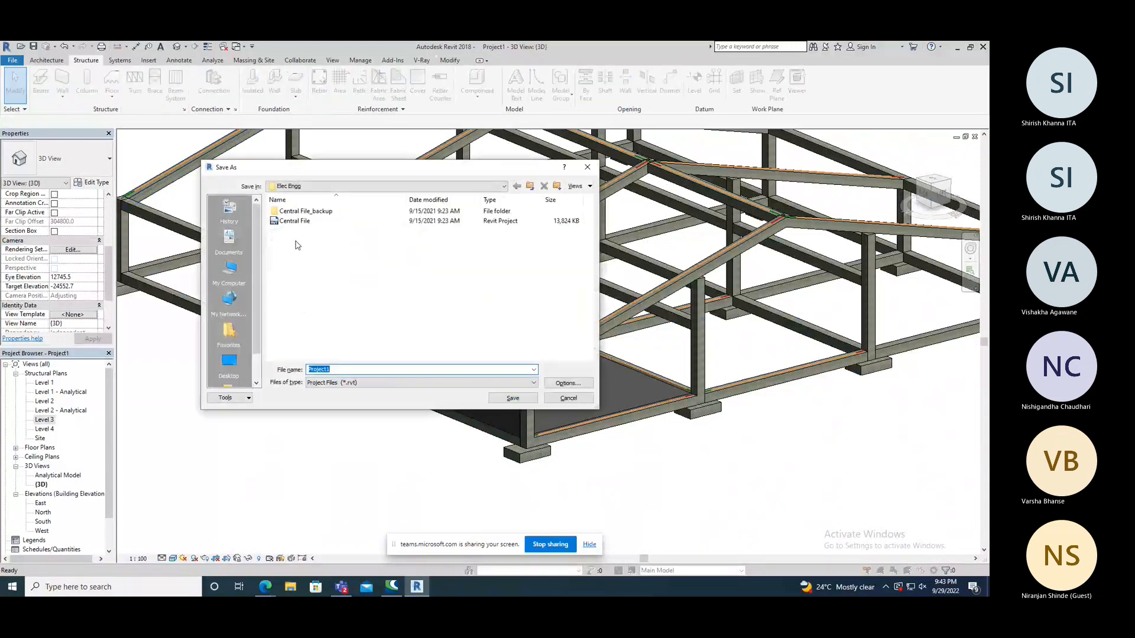
pyautogui.click(291, 187)
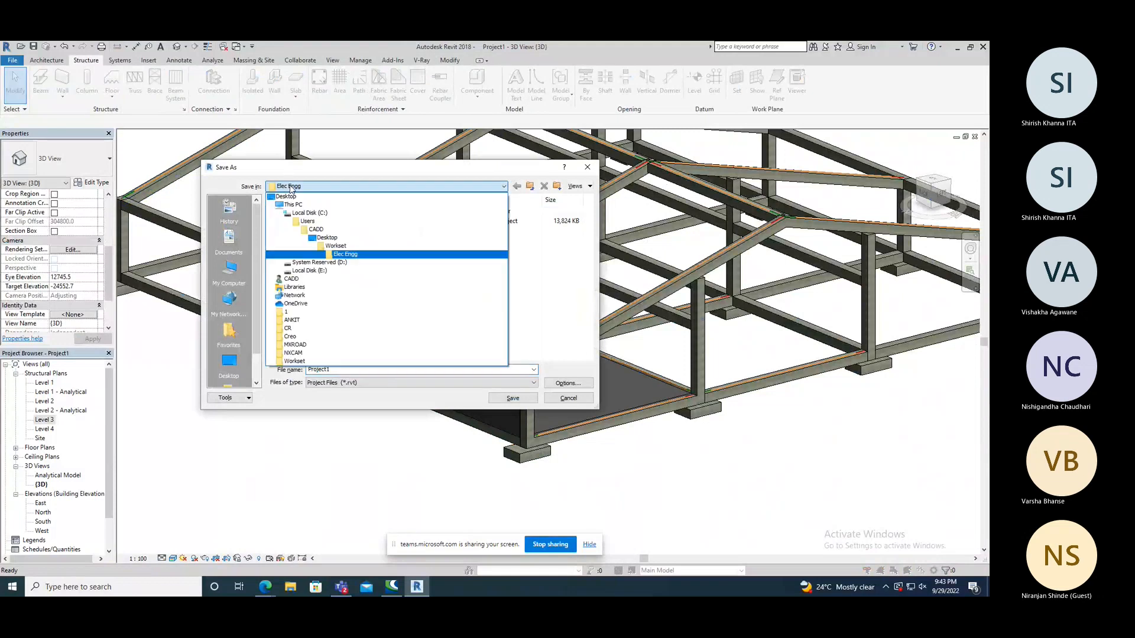
pyautogui.click(335, 246)
pyautogui.click(290, 187)
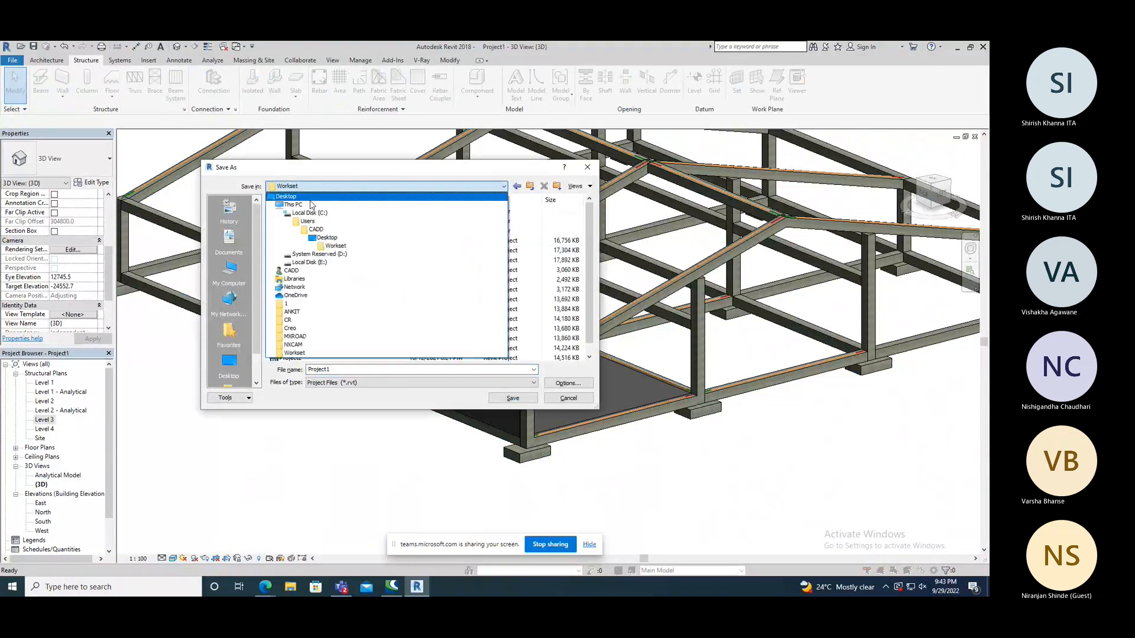
pyautogui.click(334, 247)
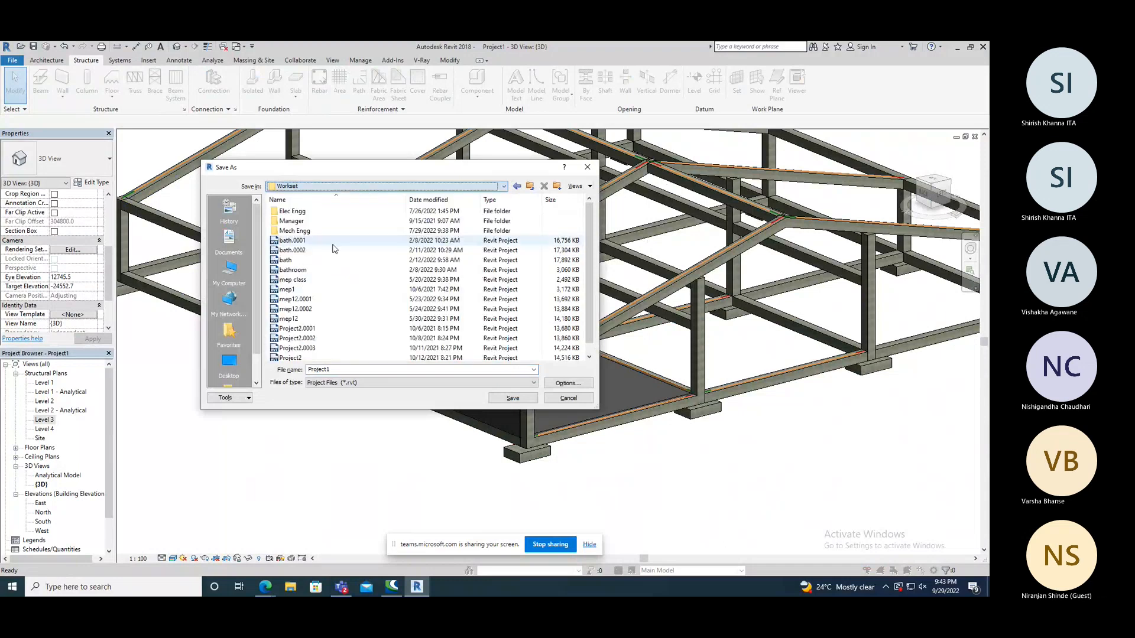
pyautogui.doubleClick(302, 213)
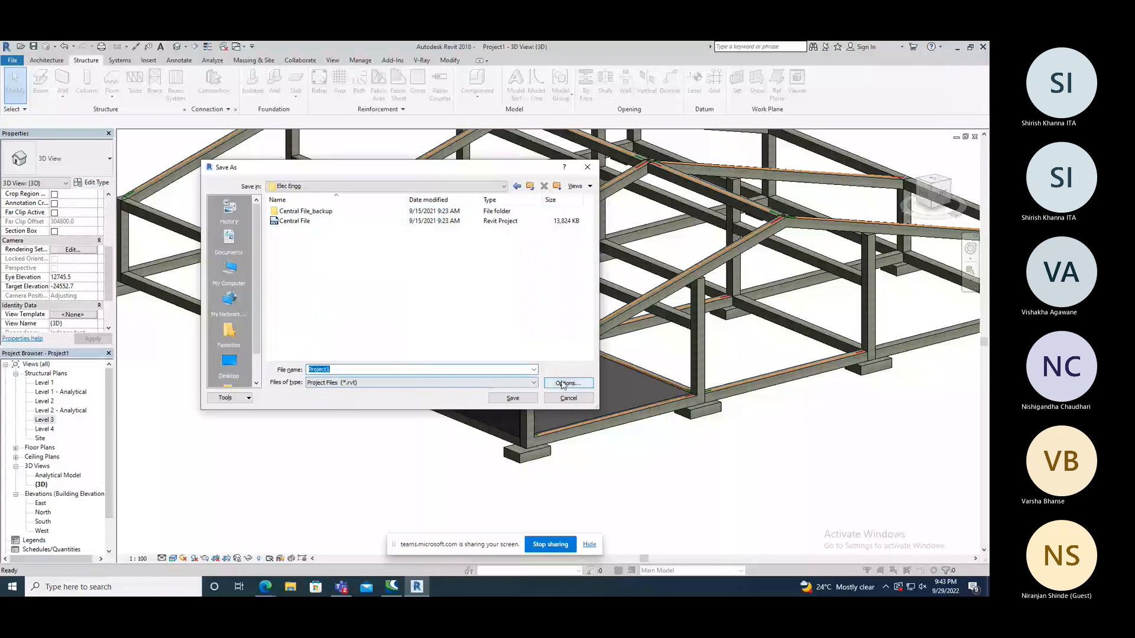
pyautogui.press('Return')
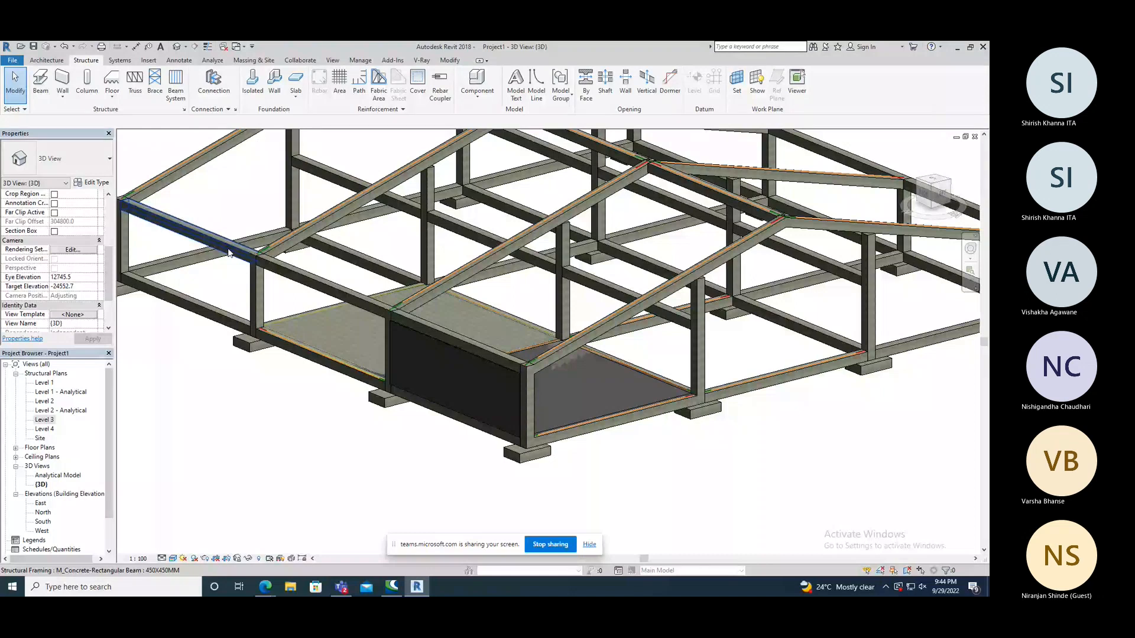
# In the Level 3 plan, sketch a 9550 mm square boundary for a 150mm Foundation Slab in the easternmost bay between grids 2 and 6.
pyautogui.doubleClick(44, 420)
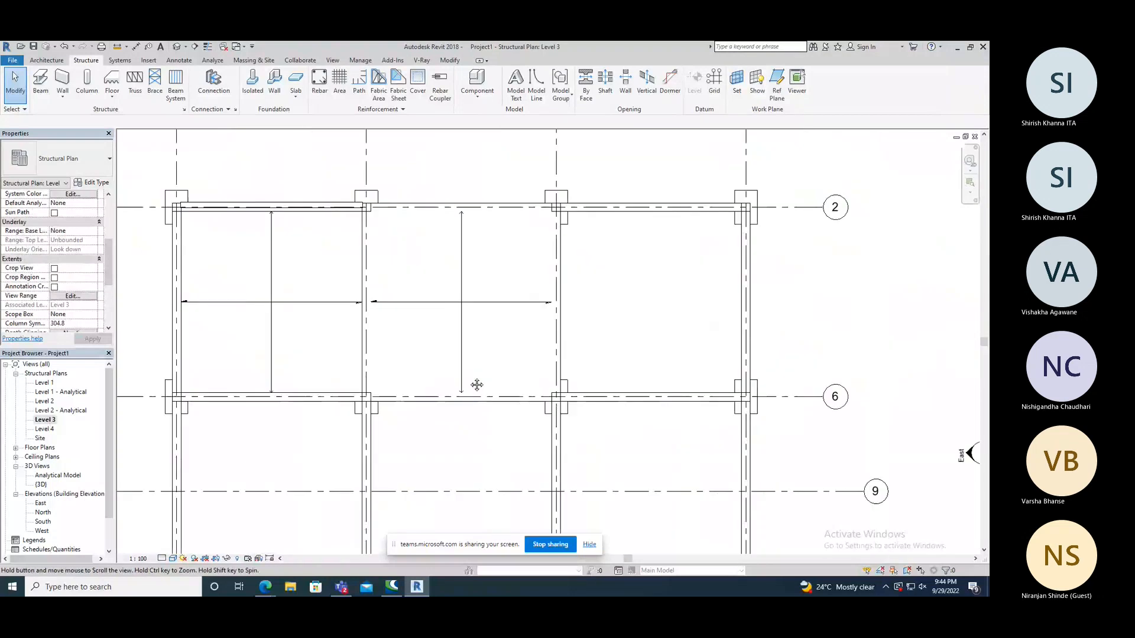
pyautogui.moveTo(477, 384); pyautogui.dragTo(386, 395, button='middle')
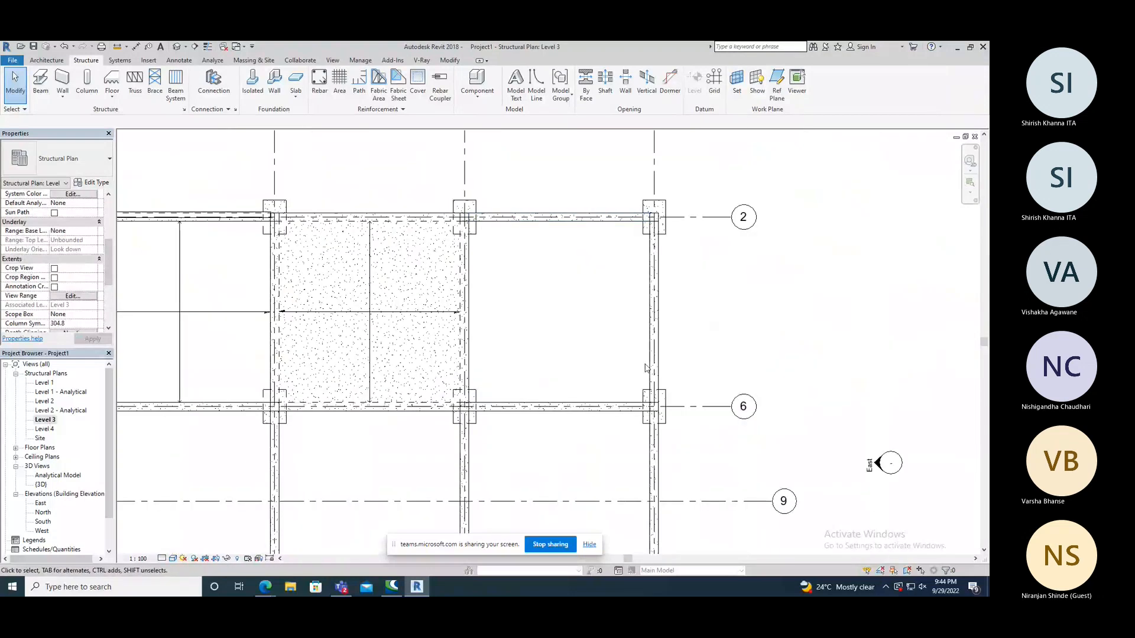
pyautogui.click(296, 80)
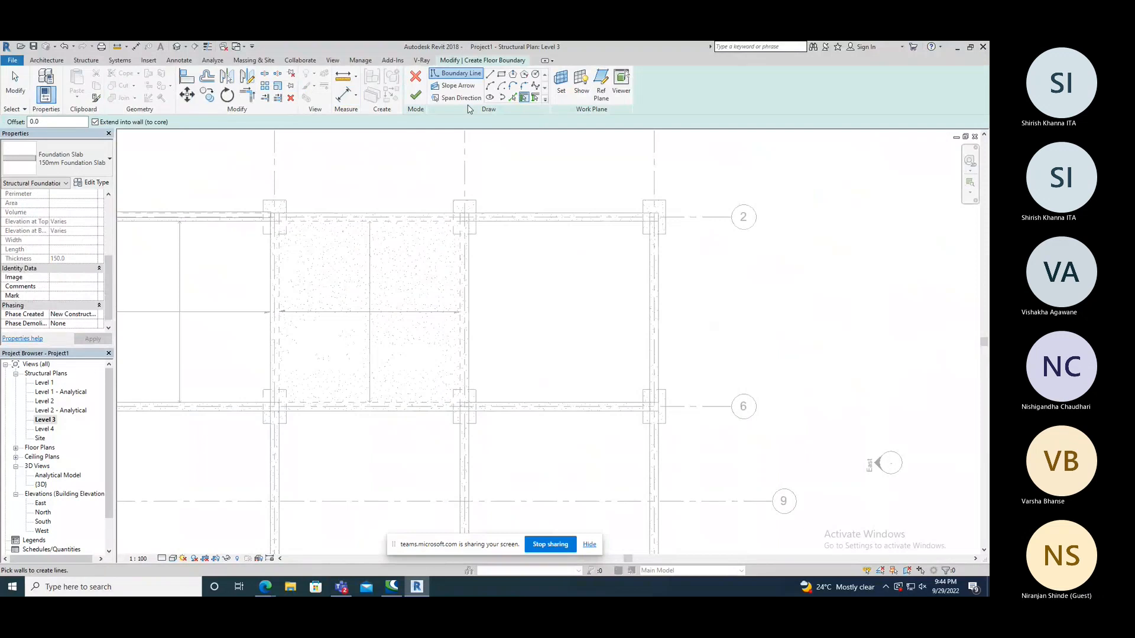
pyautogui.click(502, 74)
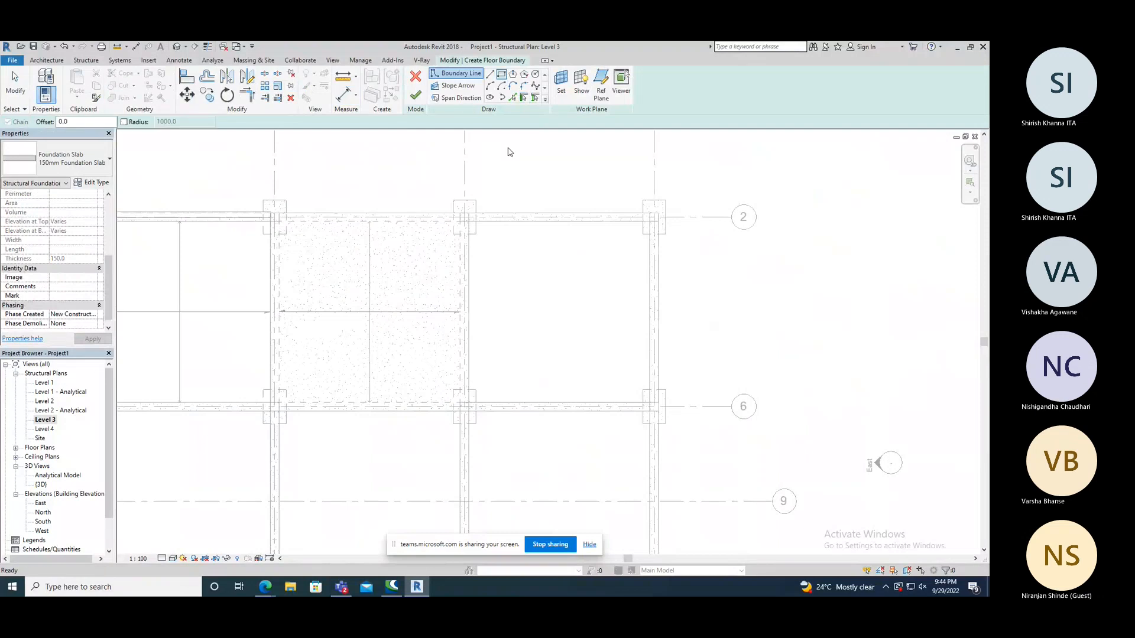
pyautogui.click(468, 221)
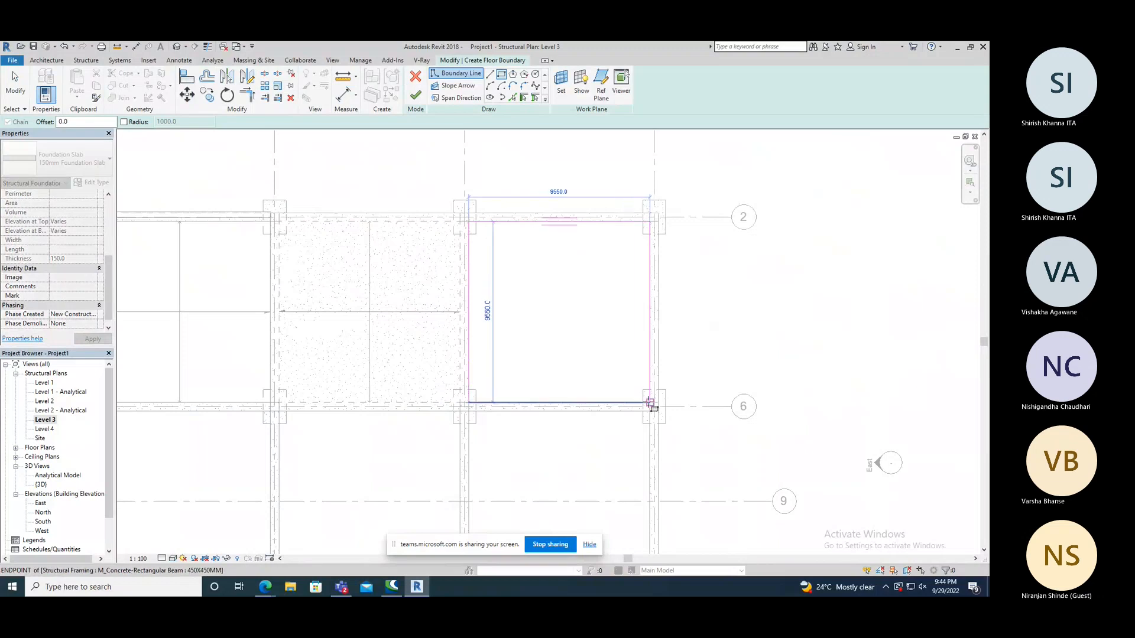
pyautogui.click(650, 403)
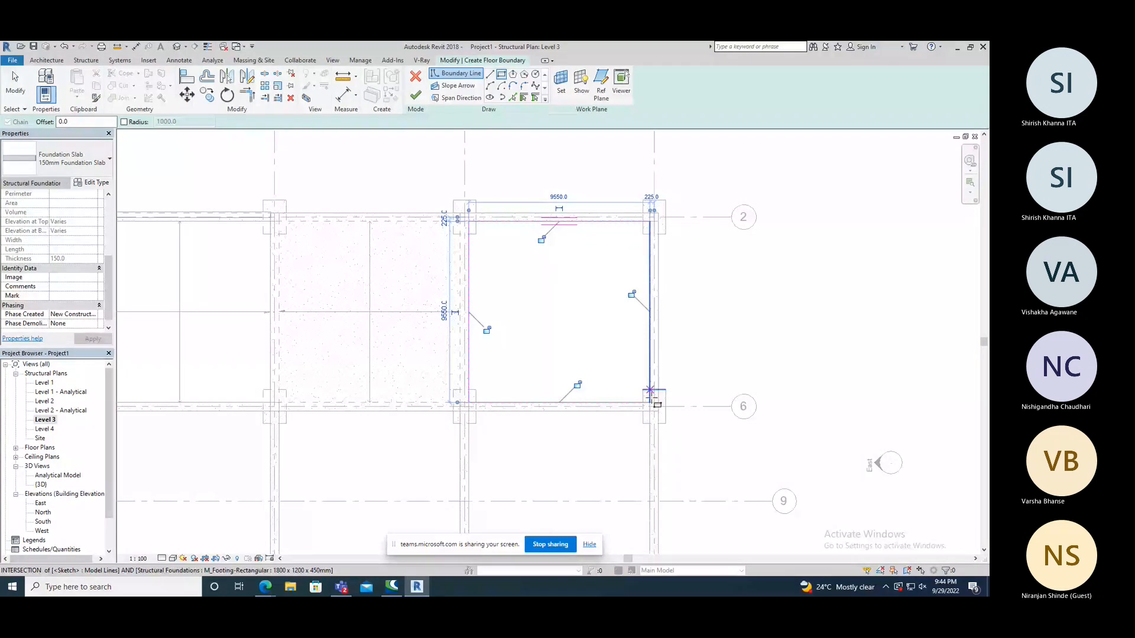
# Sketch a rectangular opening about 4800 mm by 900 mm inside the foundation slab boundary and finish the slab.
pyautogui.click(524, 267)
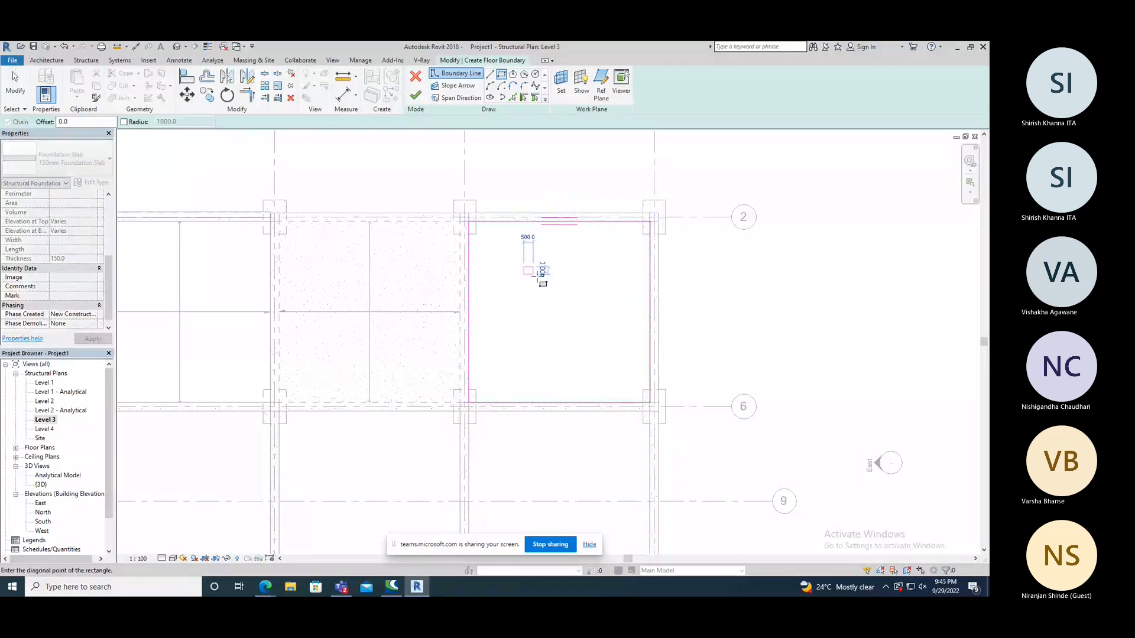
pyautogui.click(615, 284)
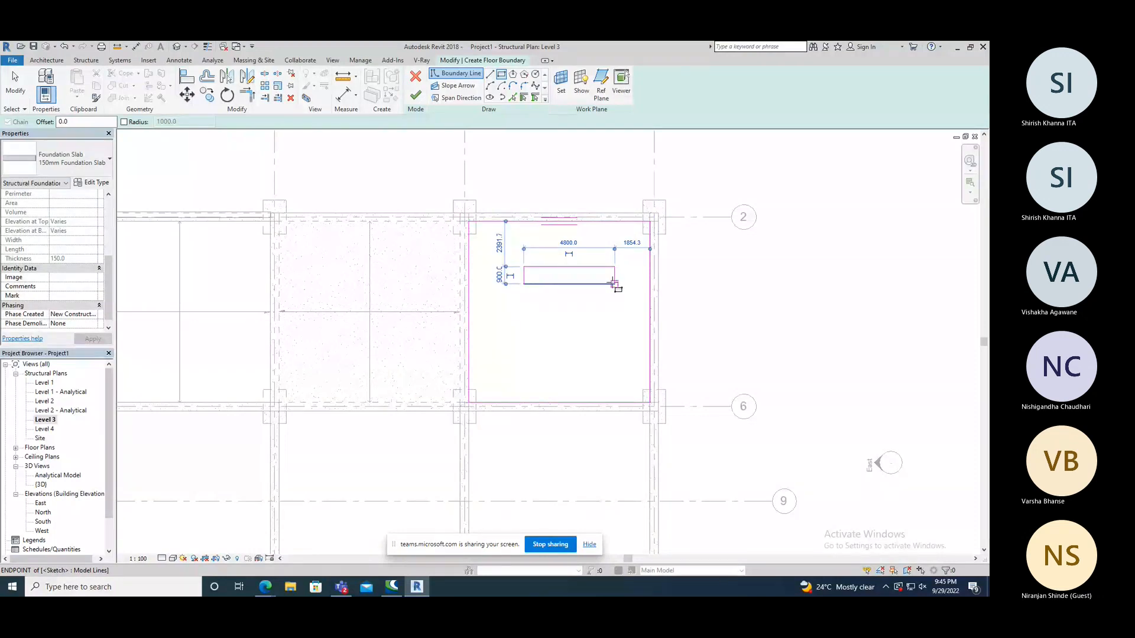
pyautogui.click(417, 97)
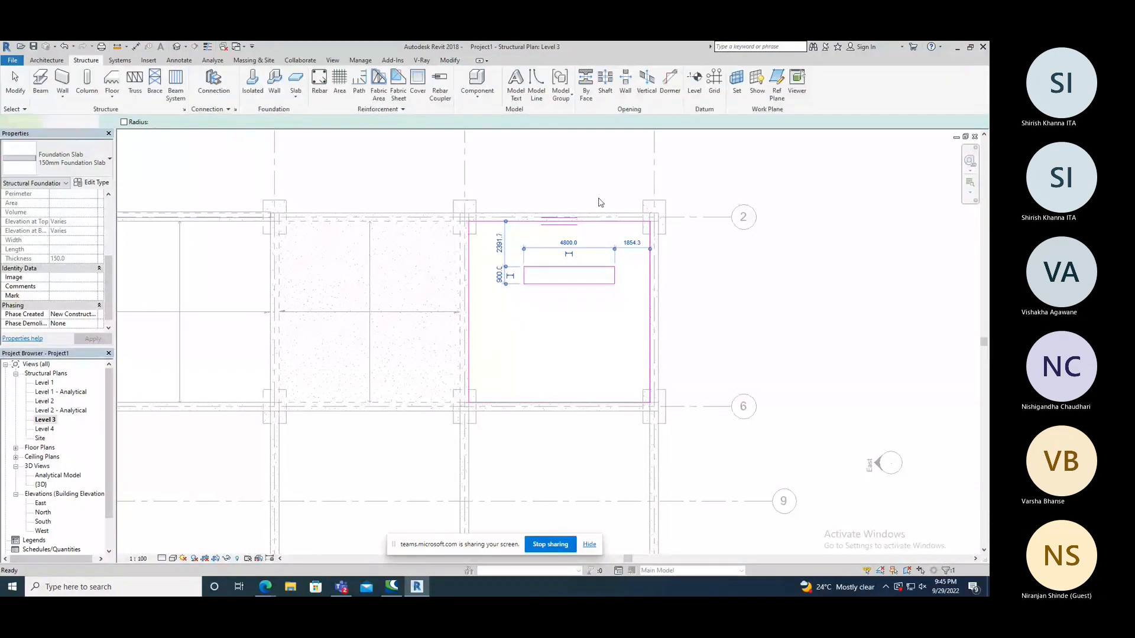
pyautogui.click(724, 267)
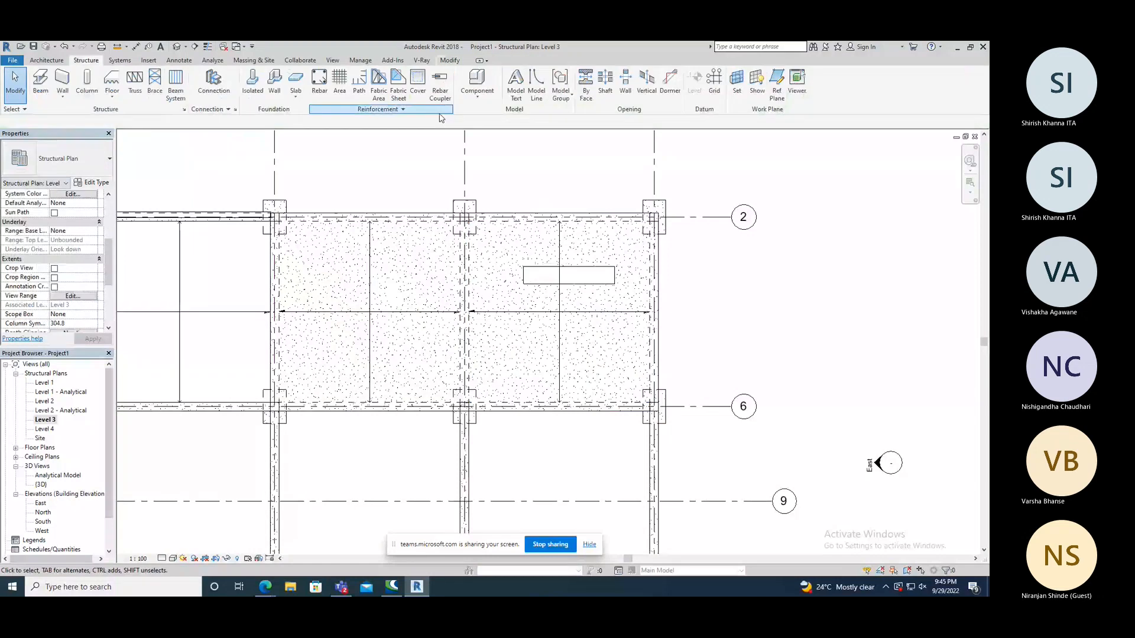
# Inspect the new foundation slab and its rectangular opening in the 3D view.
pyautogui.click(177, 48)
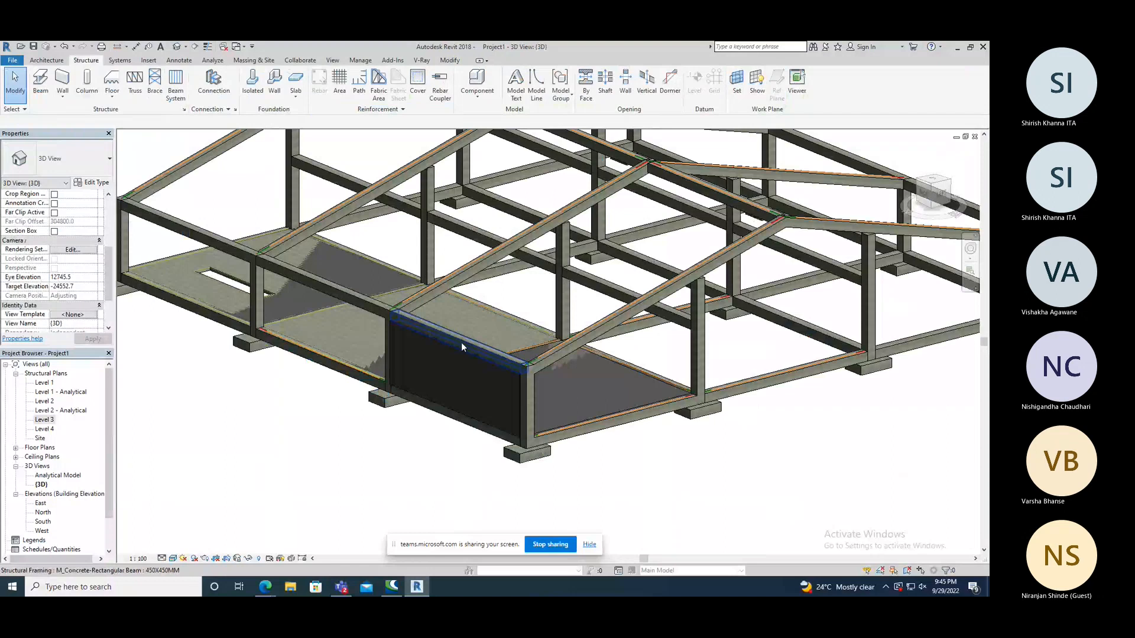
pyautogui.keyDown('shift'); pyautogui.moveTo(461, 343); pyautogui.dragTo(259, 325, button='middle'); pyautogui.keyUp('shift')
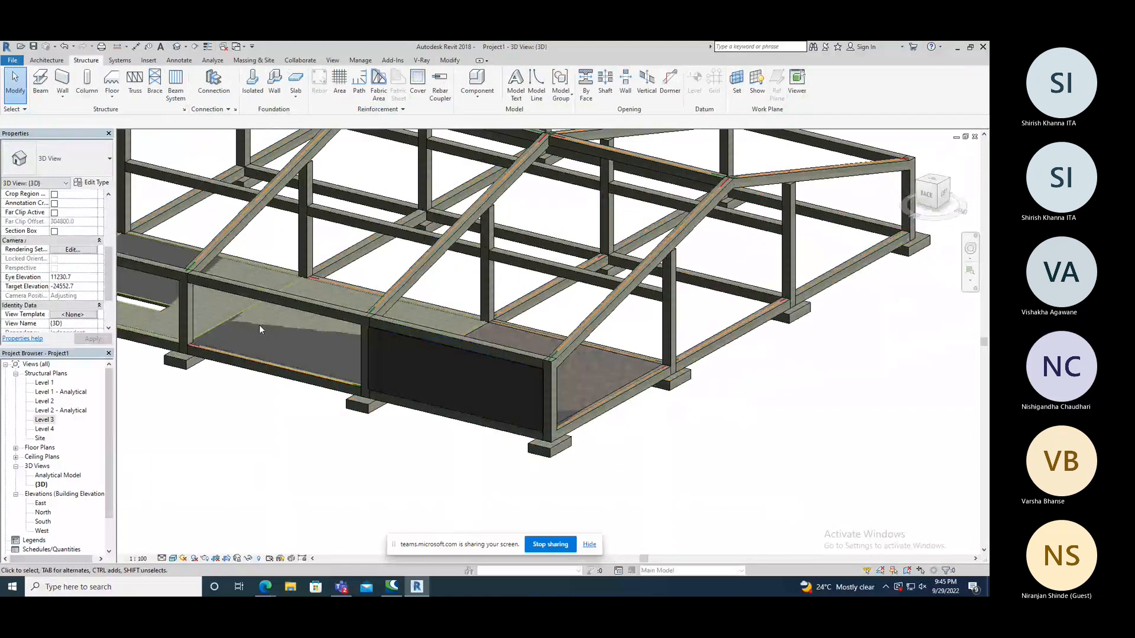
pyautogui.keyDown('shift'); pyautogui.moveTo(259, 325); pyautogui.dragTo(331, 316, button='middle'); pyautogui.keyUp('shift')
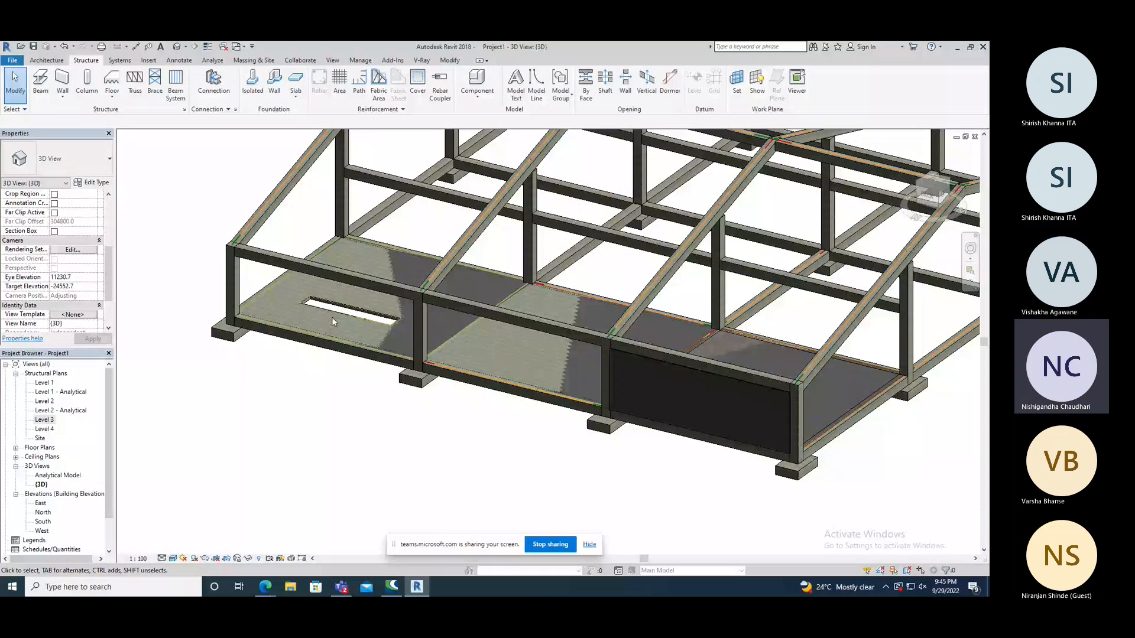
pyautogui.scroll(2, 332, 316)
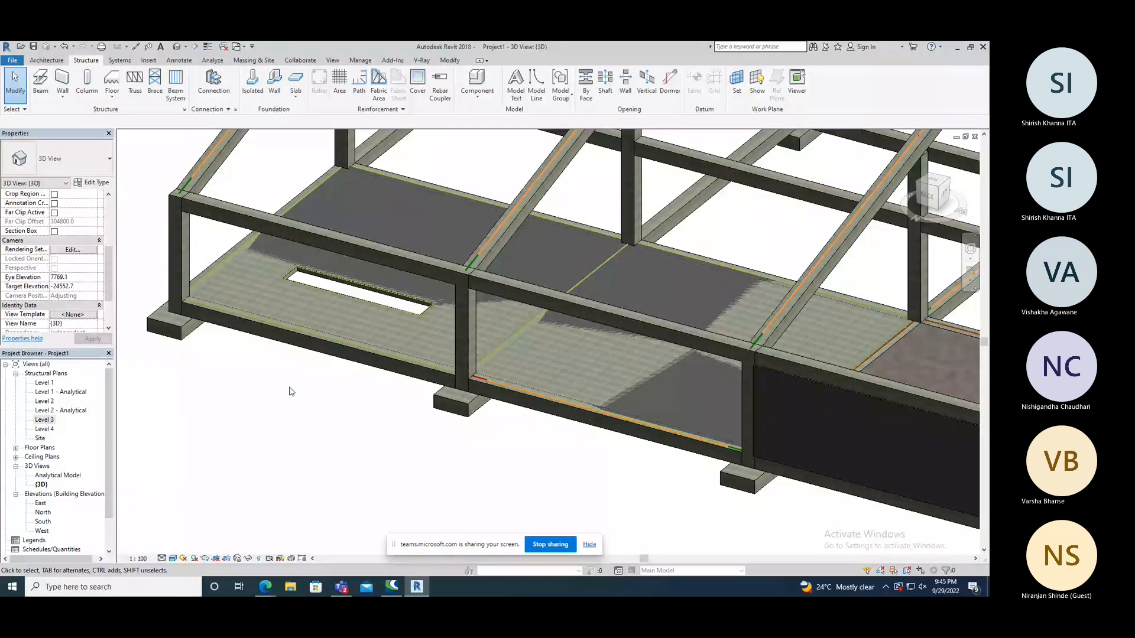
pyautogui.scroll(-2, 422, 296)
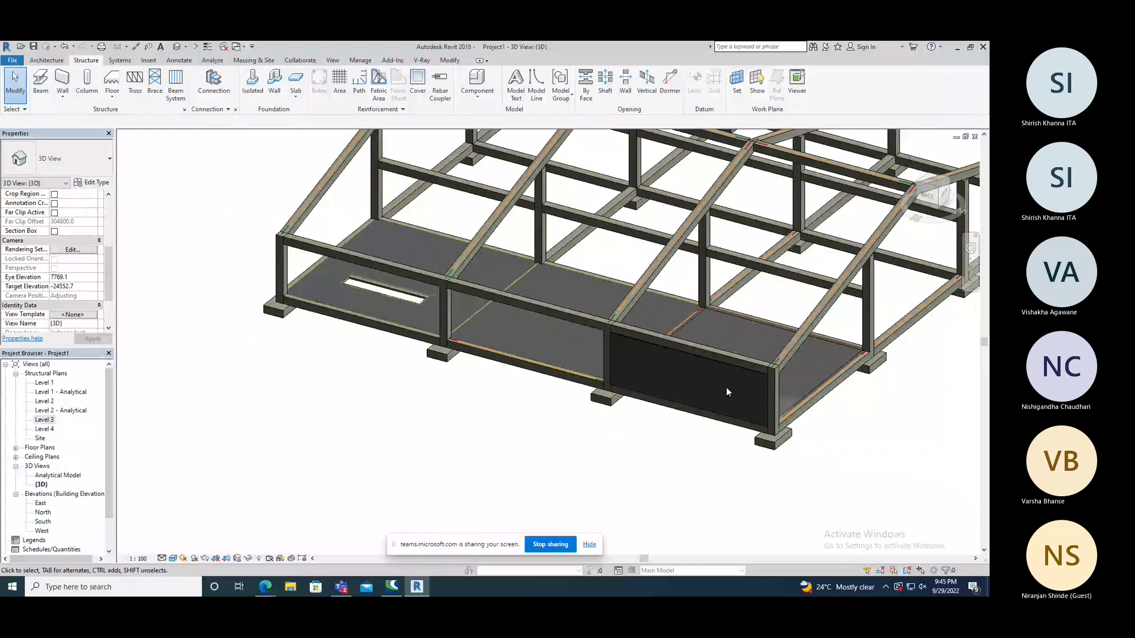
pyautogui.click(726, 388)
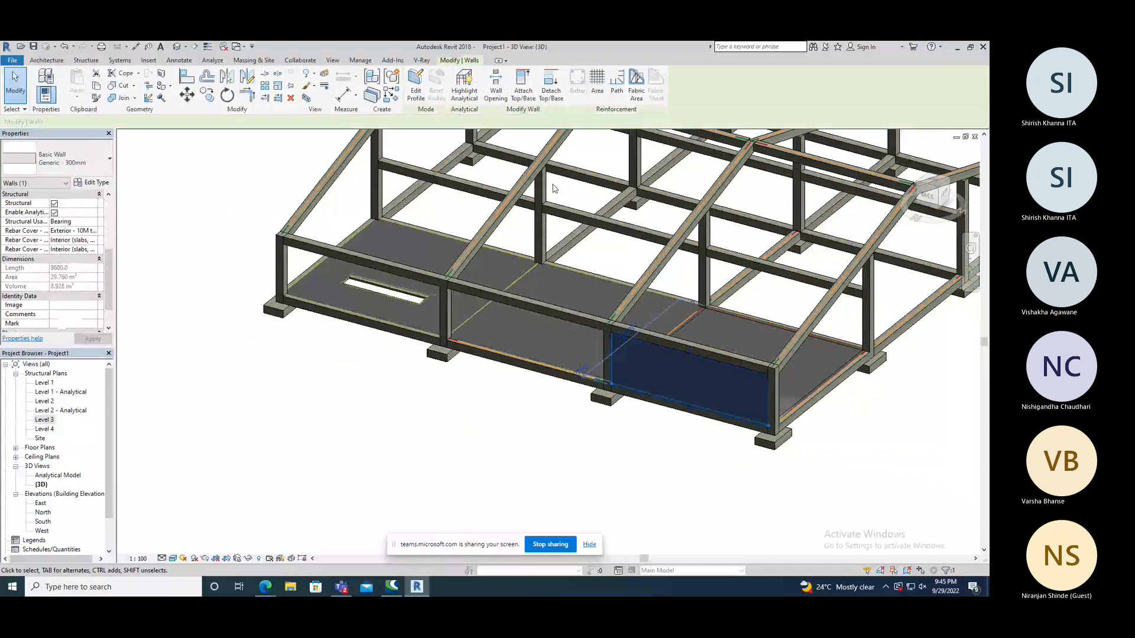
pyautogui.click(503, 78)
pyautogui.click(306, 349)
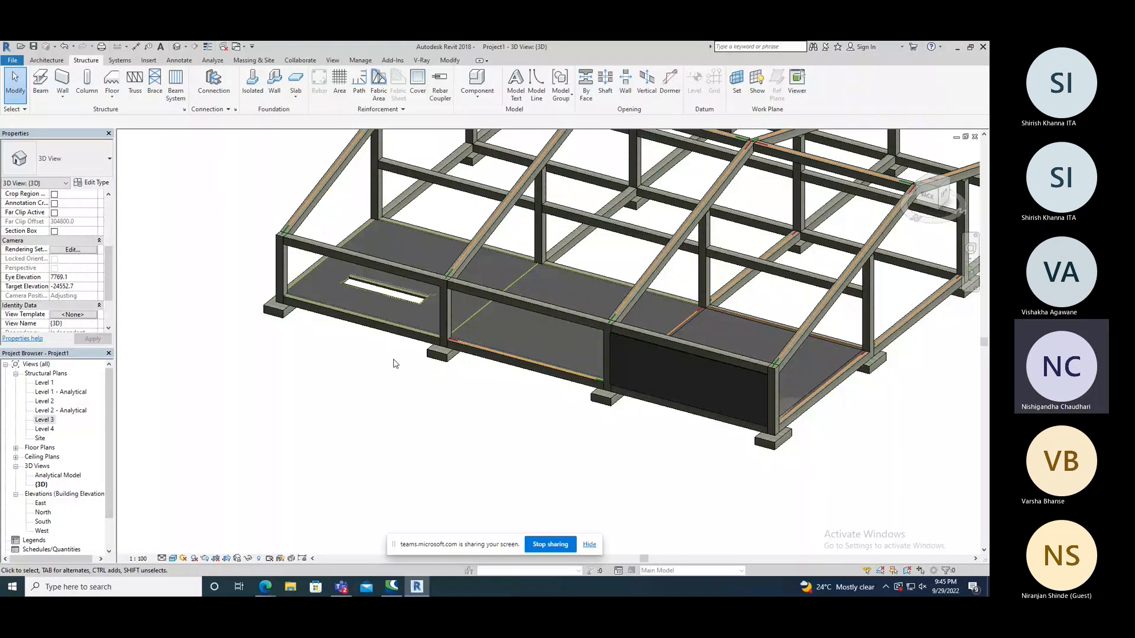
# View the easternmost foundation slab and its opening in 3D and return to the Level 3 structural plan.
pyautogui.scroll(2, 409, 303)
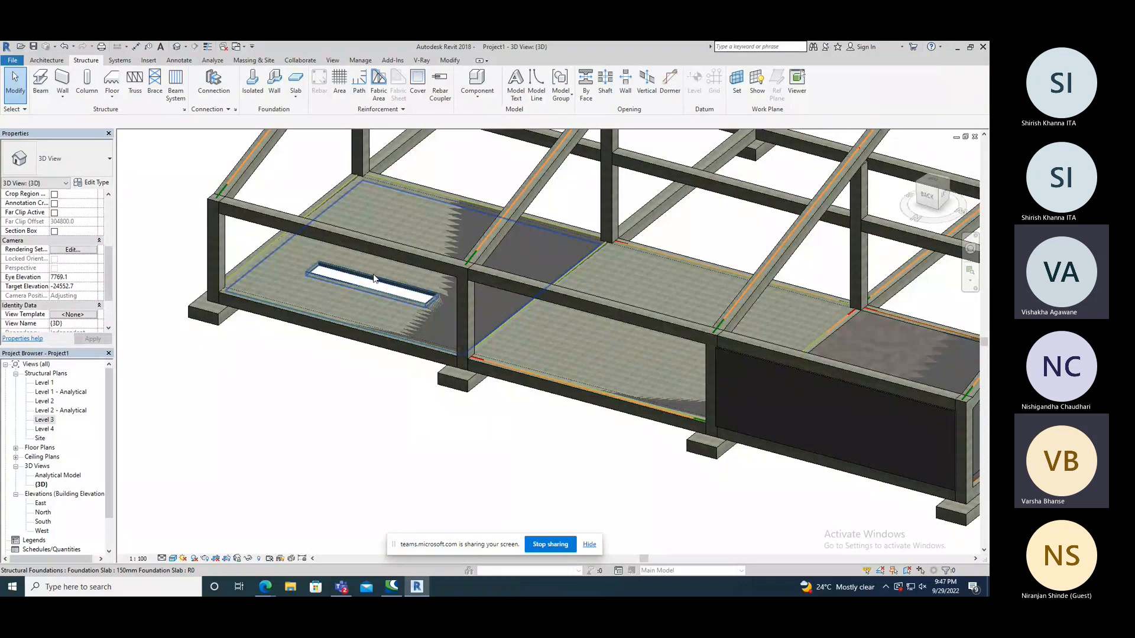
pyautogui.keyDown('shift'); pyautogui.moveTo(374, 278); pyautogui.dragTo(368, 263, button='middle'); pyautogui.keyUp('shift')
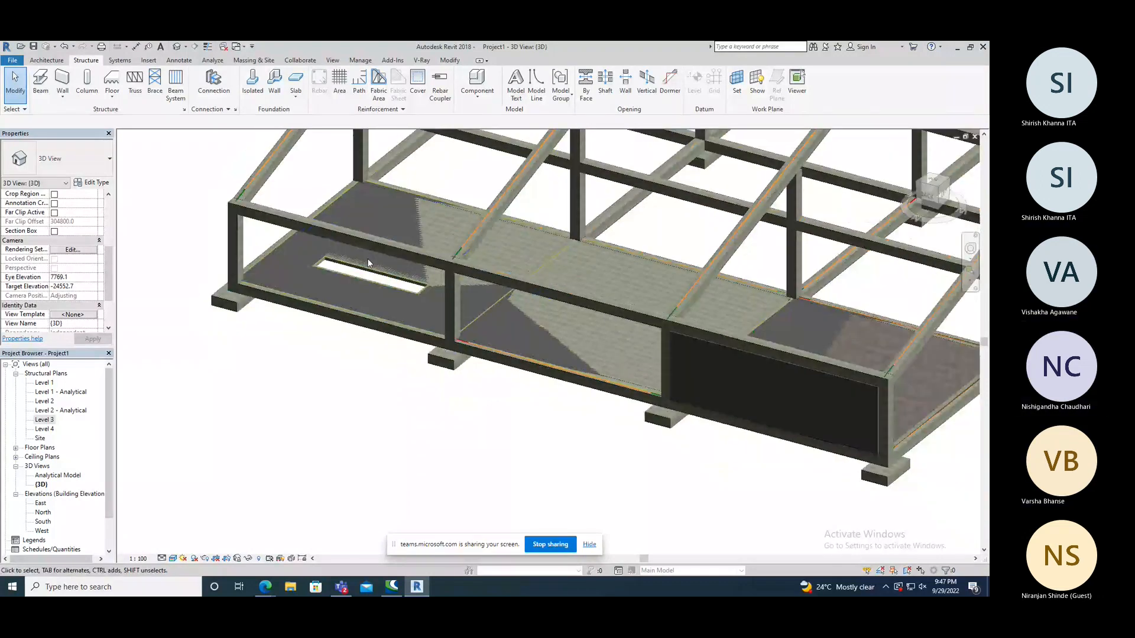
pyautogui.doubleClick(44, 419)
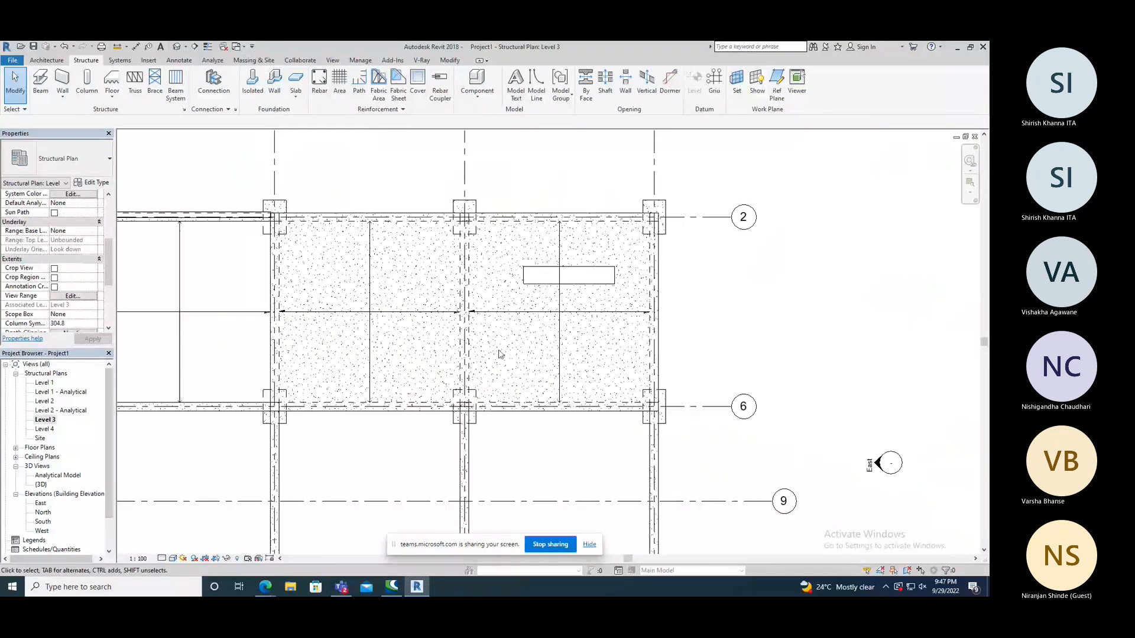
pyautogui.scroll(3, 479, 313)
pyautogui.click(468, 313)
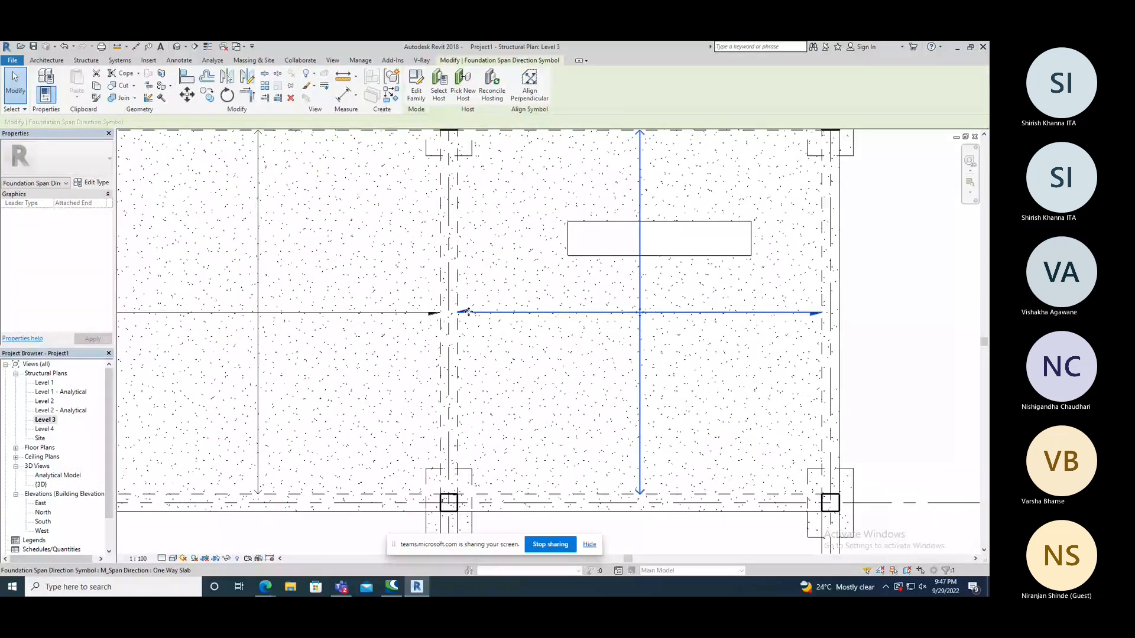
pyautogui.doubleClick(469, 312)
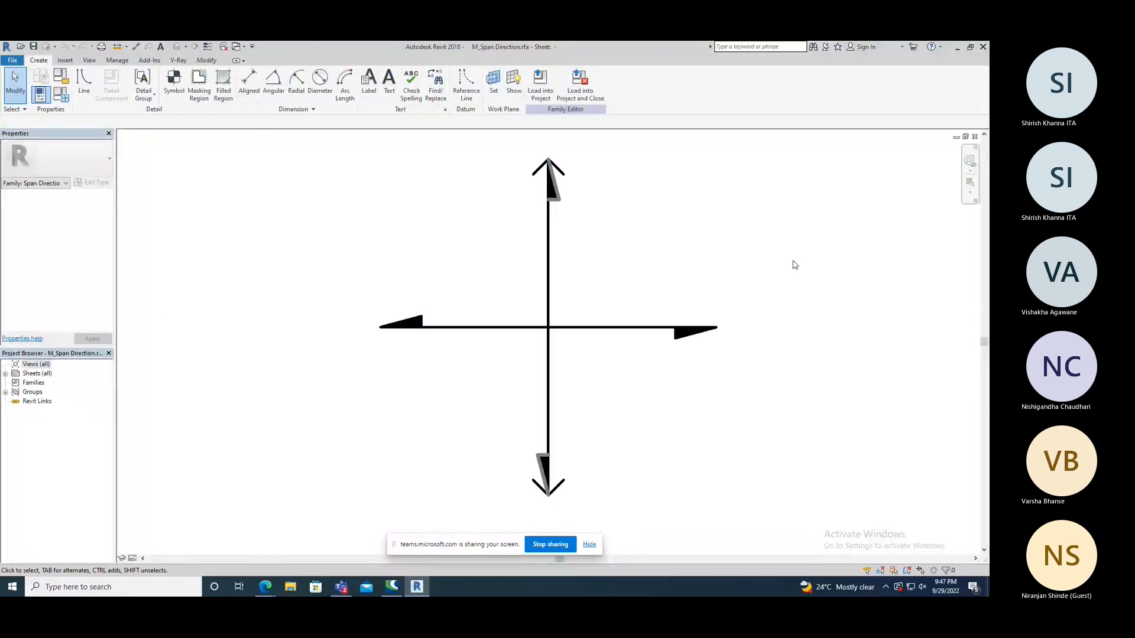
pyautogui.click(975, 138)
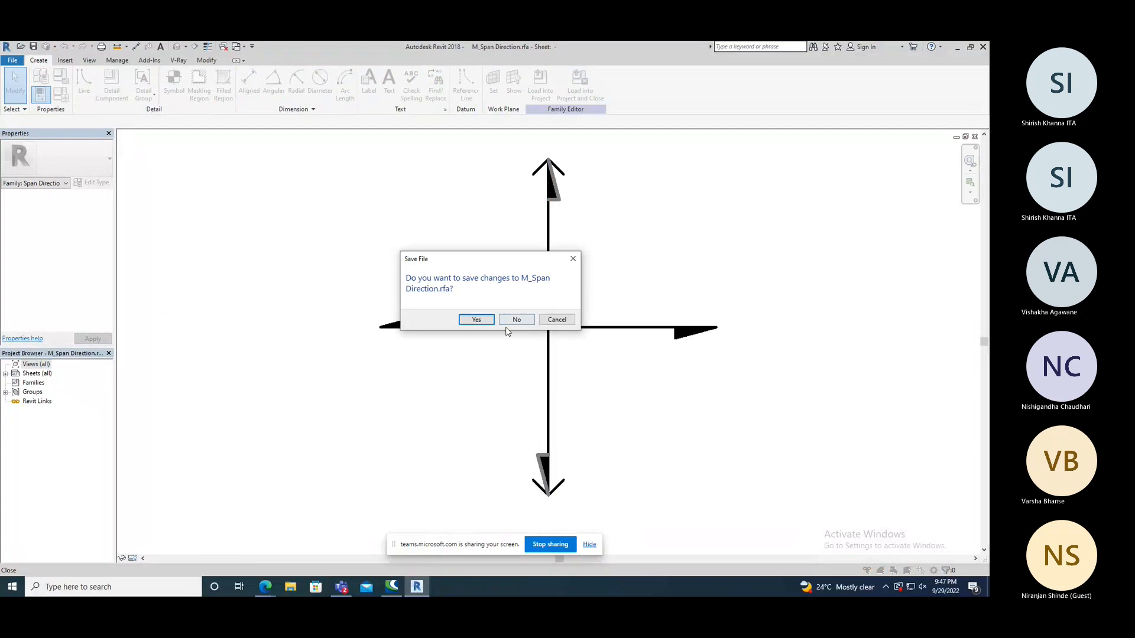
pyautogui.click(514, 319)
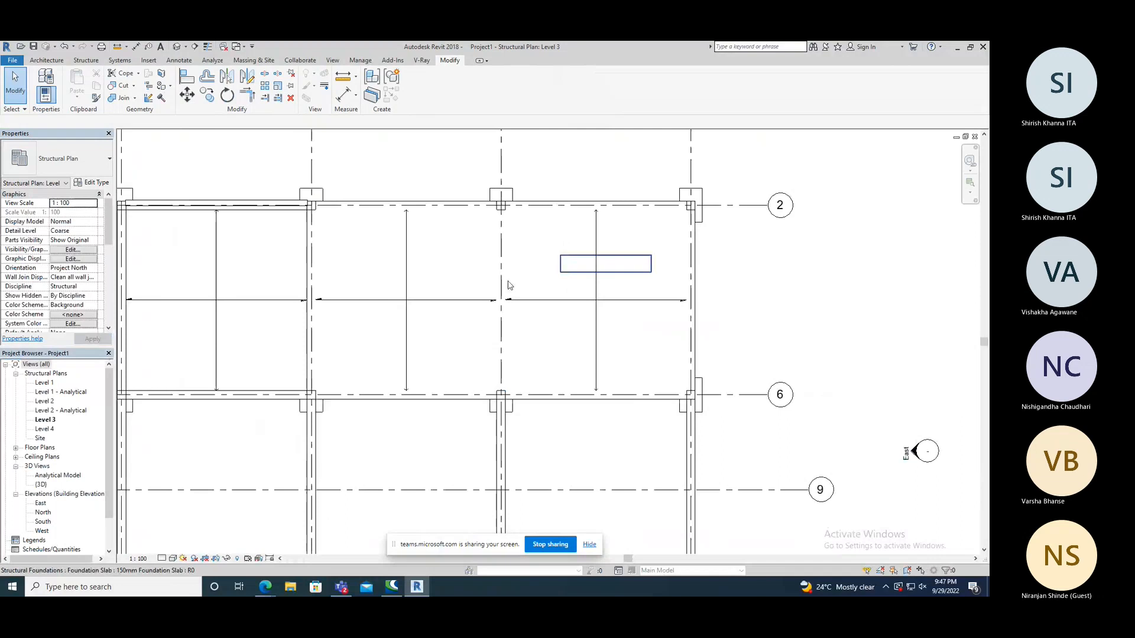
# Edit the sketch of the foundation slab with the opening and draw a slope arrow about 2200 mm long northward from its grid 6 edge.
pyautogui.scroll(-1, 510, 286)
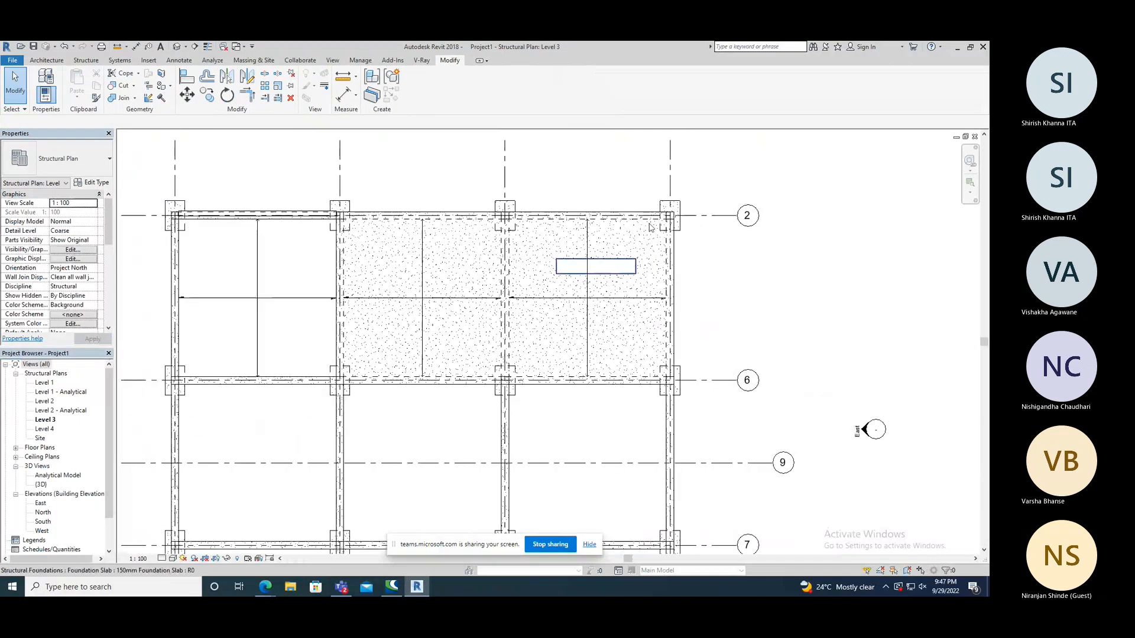
pyautogui.click(556, 378)
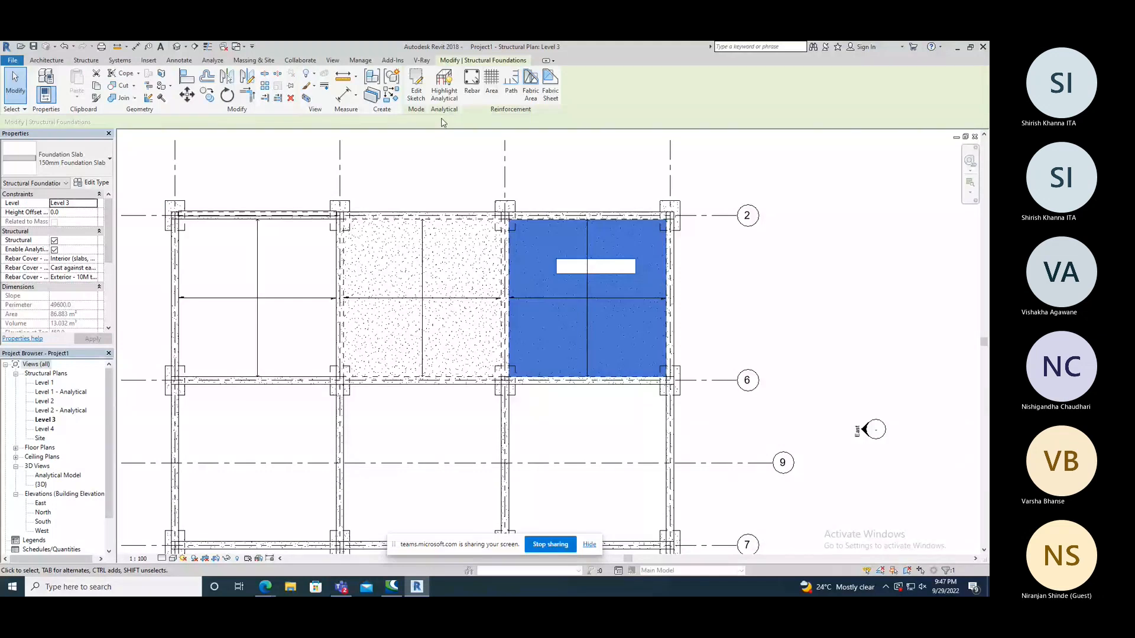
pyautogui.click(416, 91)
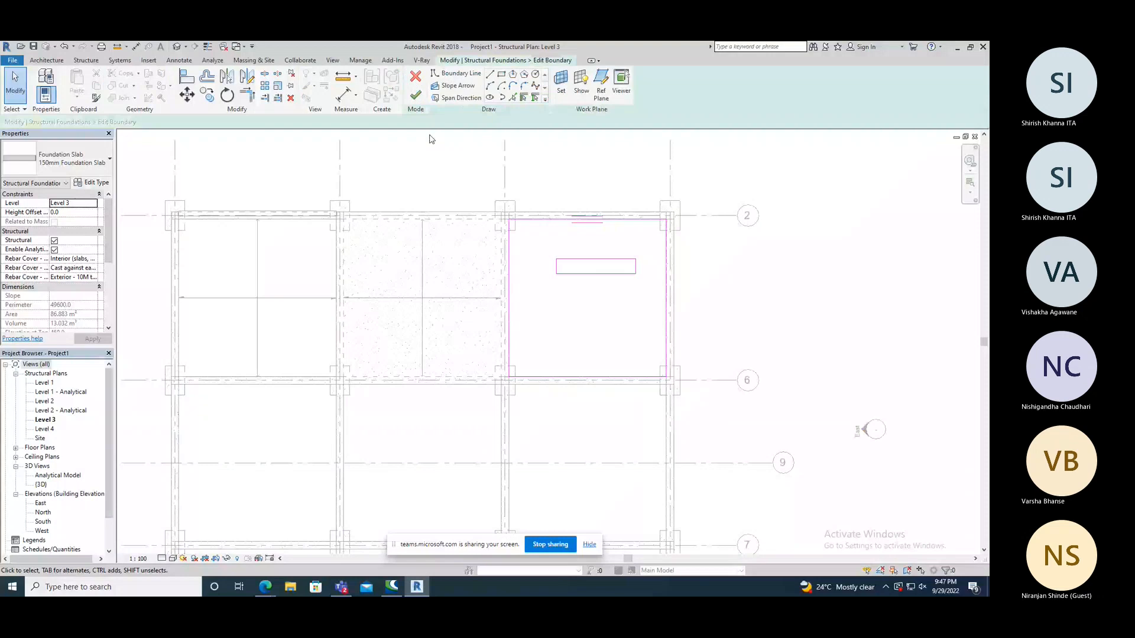
pyautogui.click(456, 87)
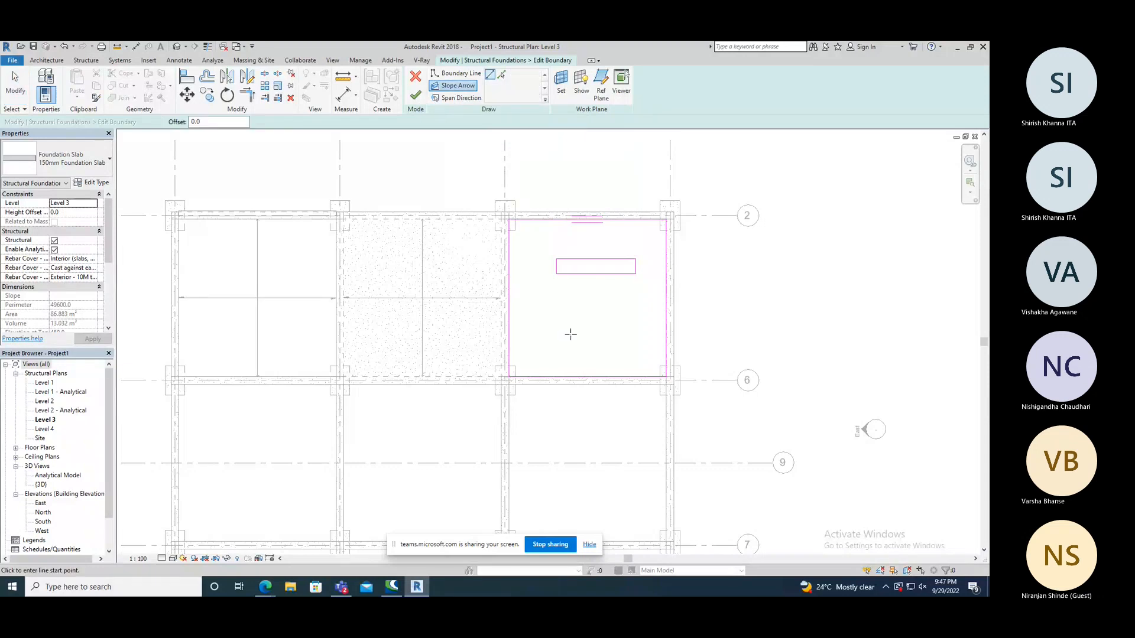
pyautogui.click(543, 376)
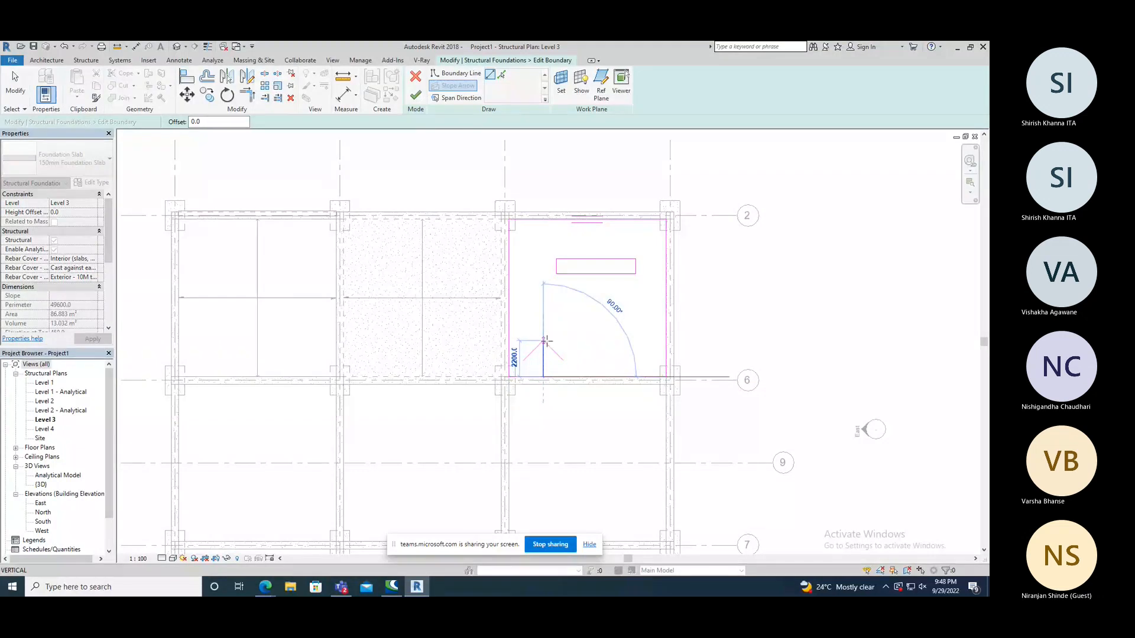
pyautogui.click(544, 341)
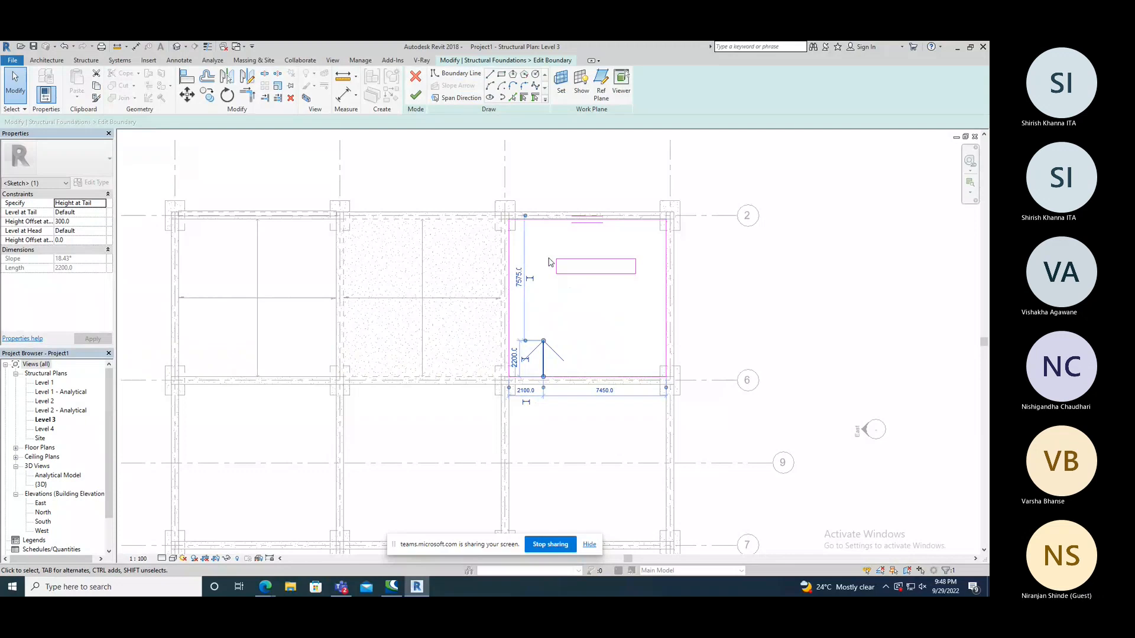
# Extend the slope arrow to the slab's grid 2 edge and finish the sketch.
pyautogui.moveTo(543, 341); pyautogui.dragTo(543, 227)
pyautogui.click(537, 195)
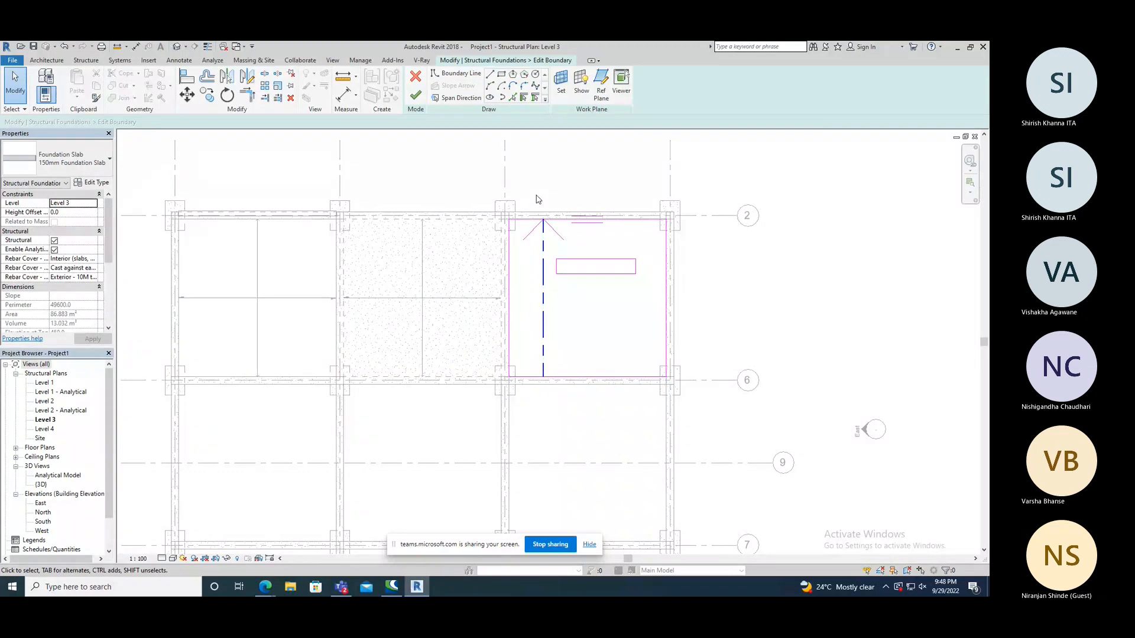
pyautogui.click(416, 95)
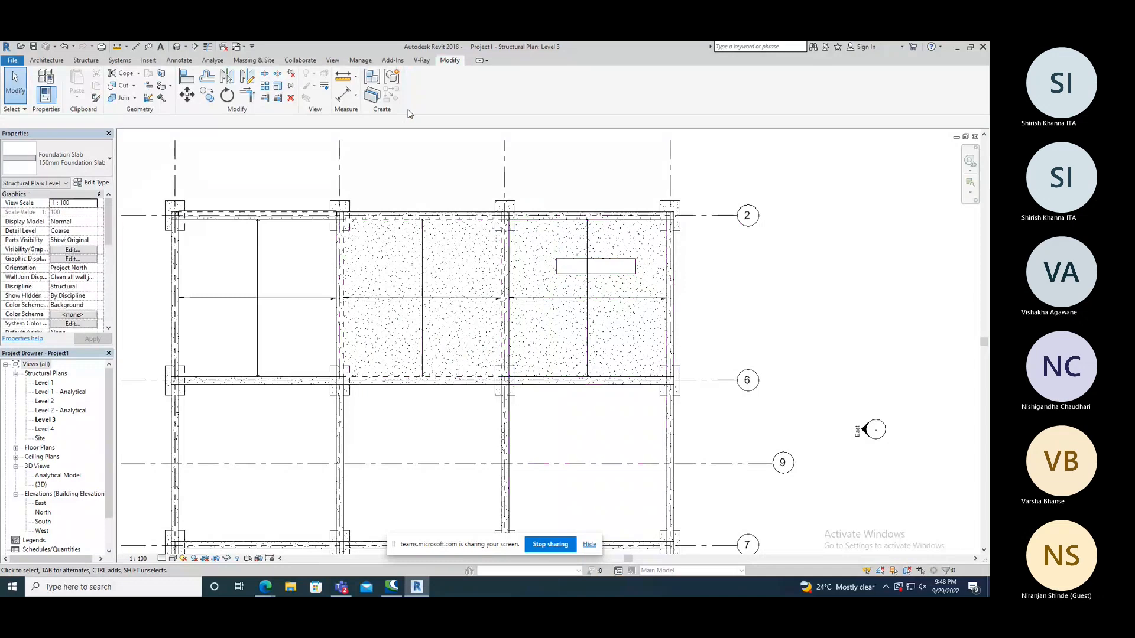
# Inspect the slope of the foundation slab with the opening from several directions in the 3D view.
pyautogui.hotkey('ctrl', 'Tab')
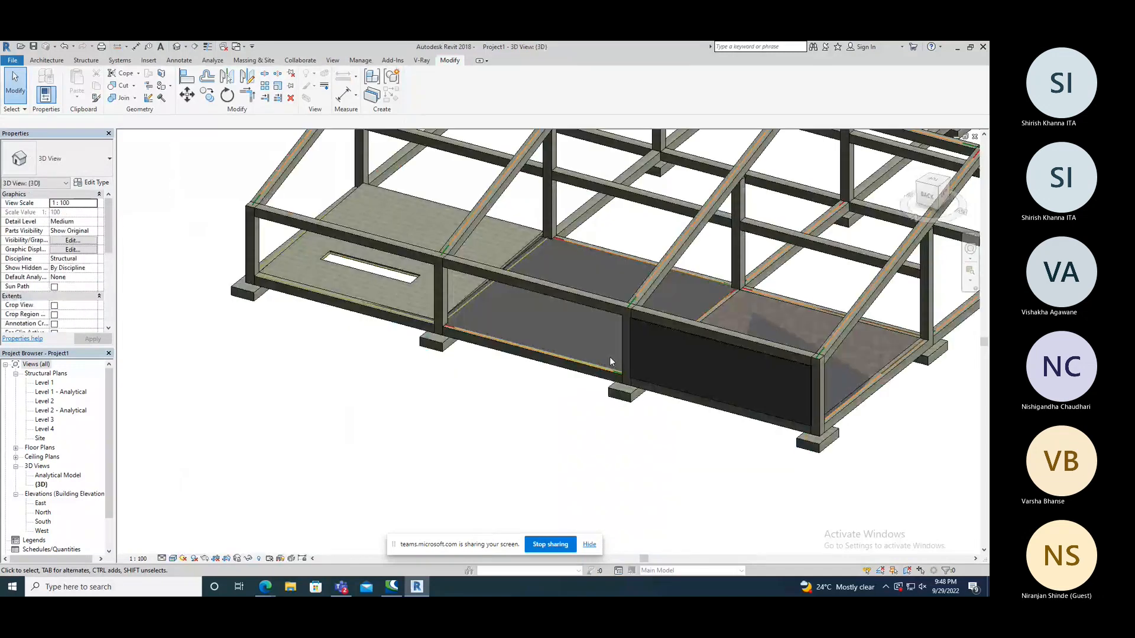
pyautogui.keyDown('shift'); pyautogui.moveTo(610, 358); pyautogui.dragTo(562, 320, button='middle'); pyautogui.keyUp('shift')
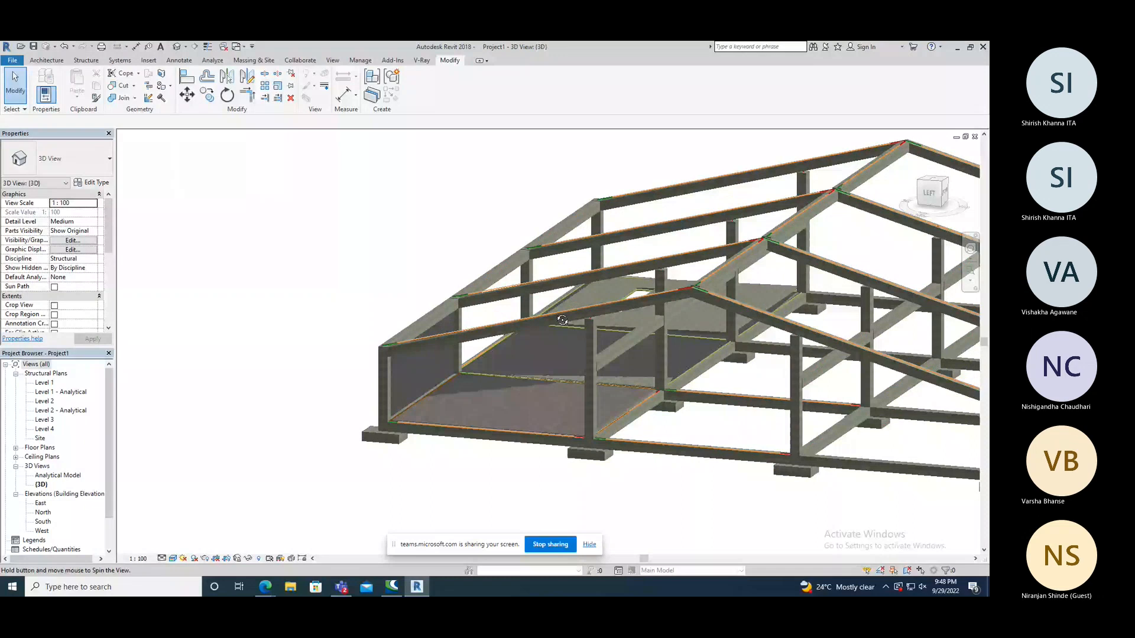
pyautogui.keyDown('shift'); pyautogui.moveTo(562, 320); pyautogui.dragTo(794, 295, button='middle'); pyautogui.keyUp('shift')
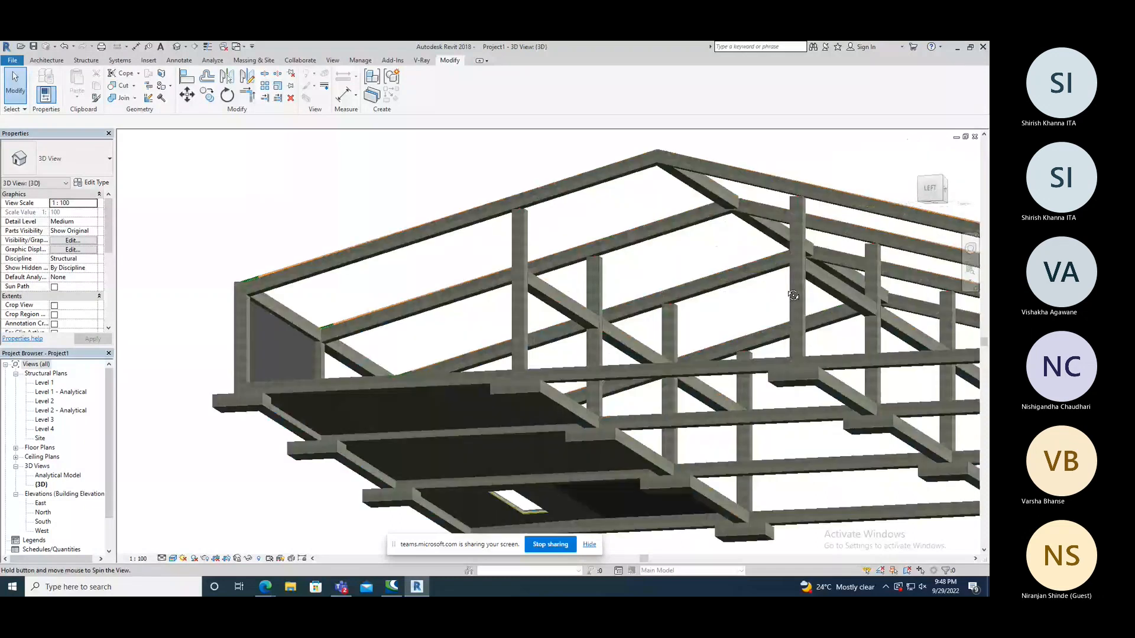
pyautogui.keyDown('shift'); pyautogui.moveTo(793, 295); pyautogui.dragTo(750, 267, button='middle'); pyautogui.keyUp('shift')
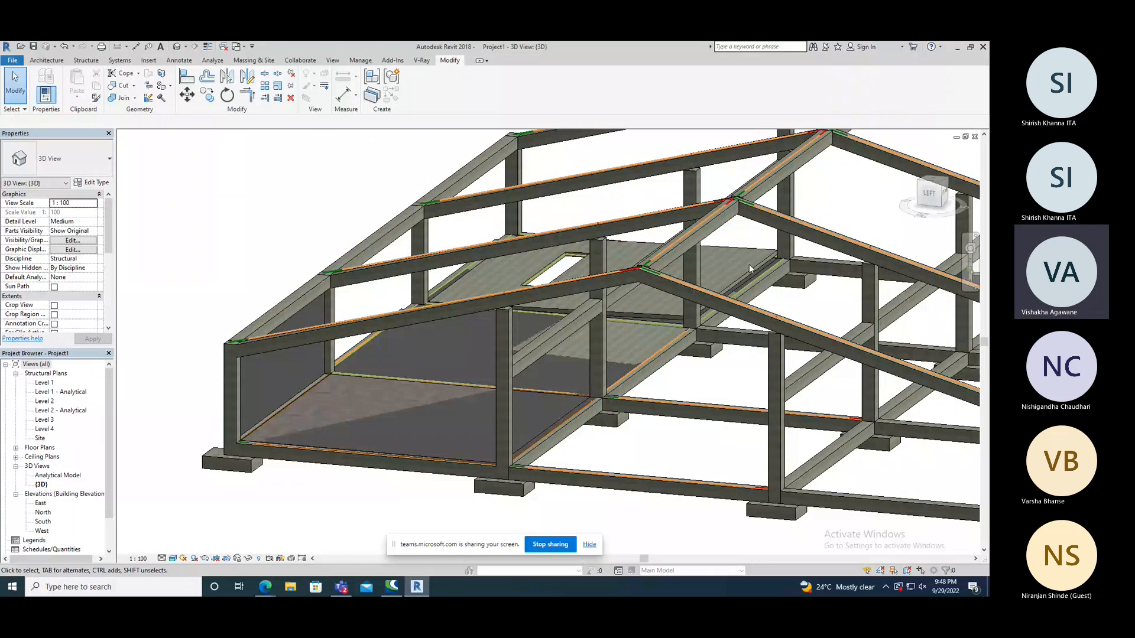
pyautogui.click(749, 264)
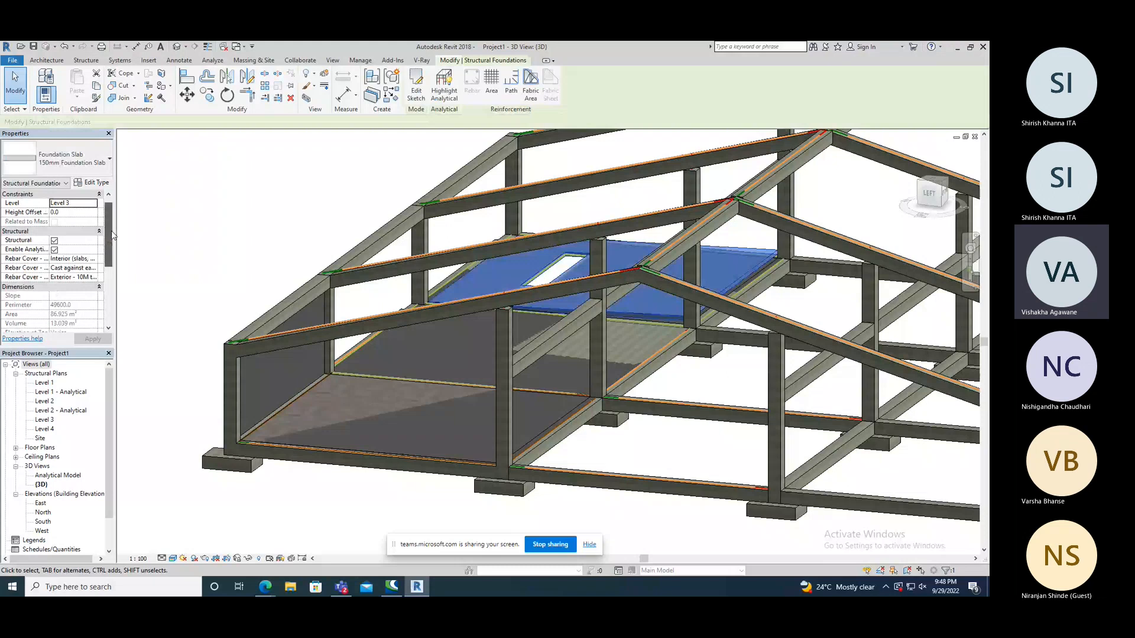
pyautogui.keyDown('shift'); pyautogui.moveTo(154, 240); pyautogui.dragTo(397, 270, button='middle'); pyautogui.keyUp('shift')
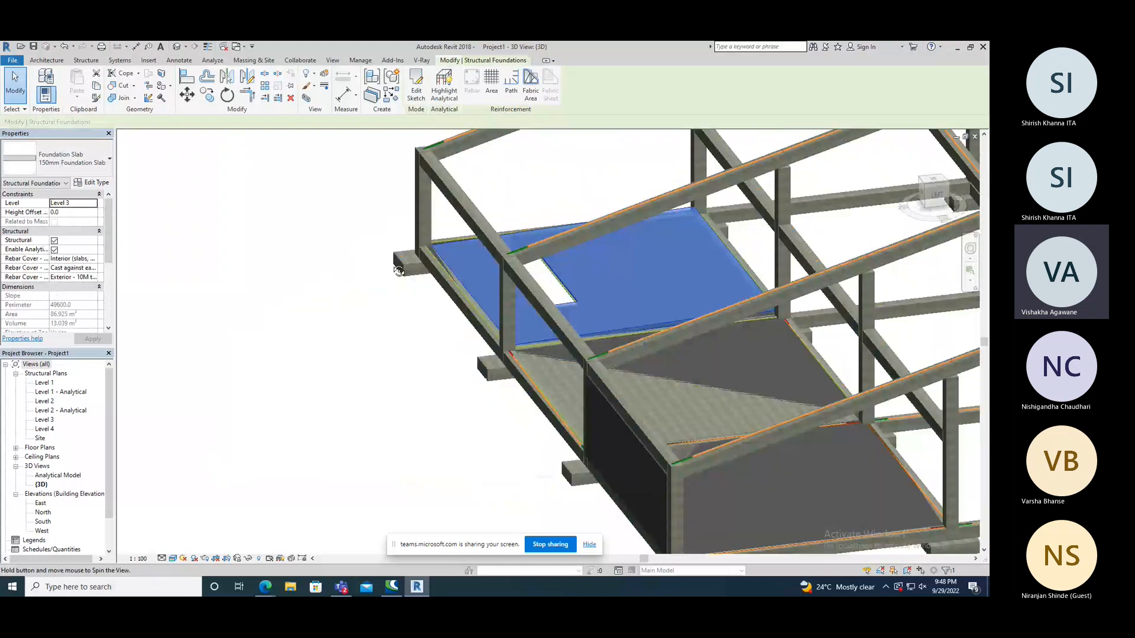
pyautogui.keyDown('shift'); pyautogui.moveTo(398, 270); pyautogui.dragTo(569, 271, button='middle'); pyautogui.keyUp('shift')
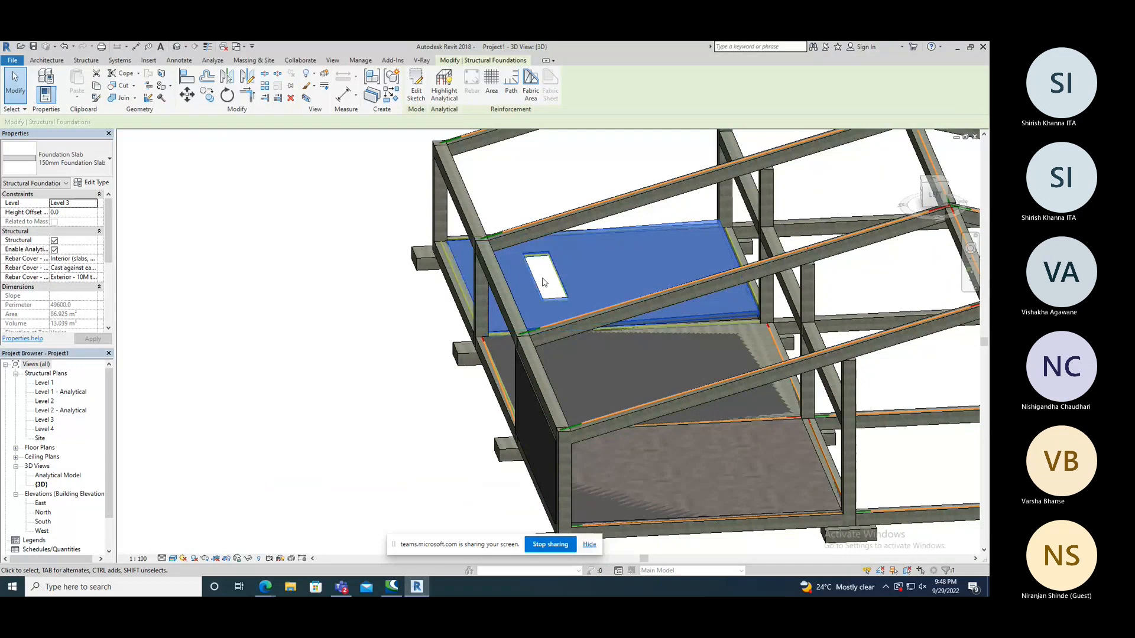
# Edit the slab's sketch in Level 3, add a slope arrow about 2400 mm long from the grid 2 edge to the opening, and finish the sketch.
pyautogui.doubleClick(544, 282)
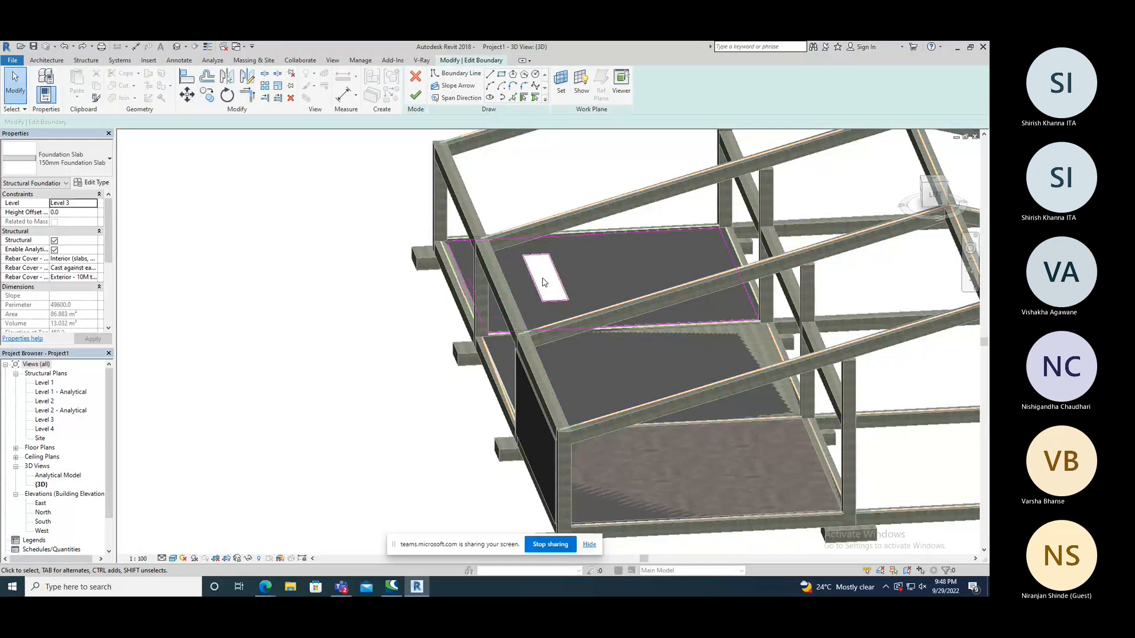
pyautogui.doubleClick(43, 420)
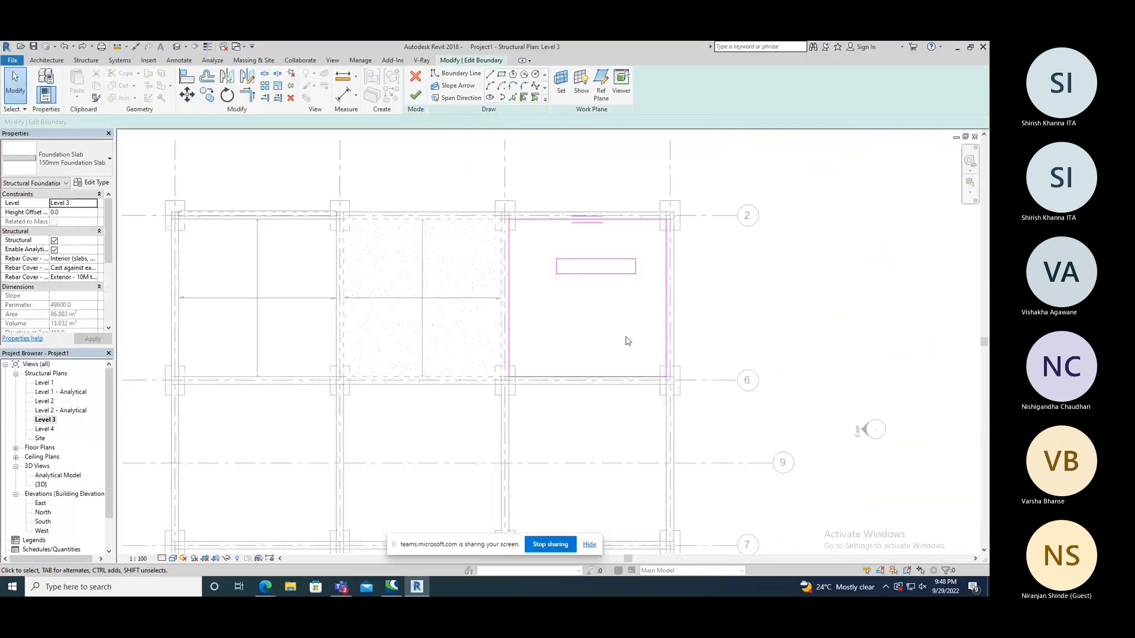
pyautogui.click(457, 85)
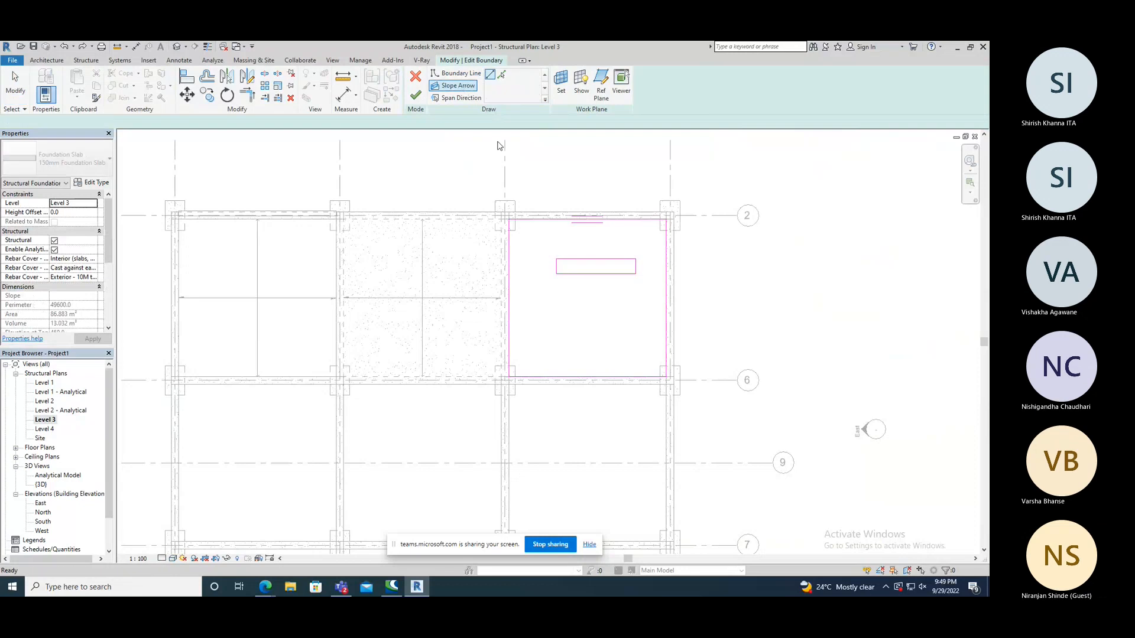
pyautogui.click(599, 221)
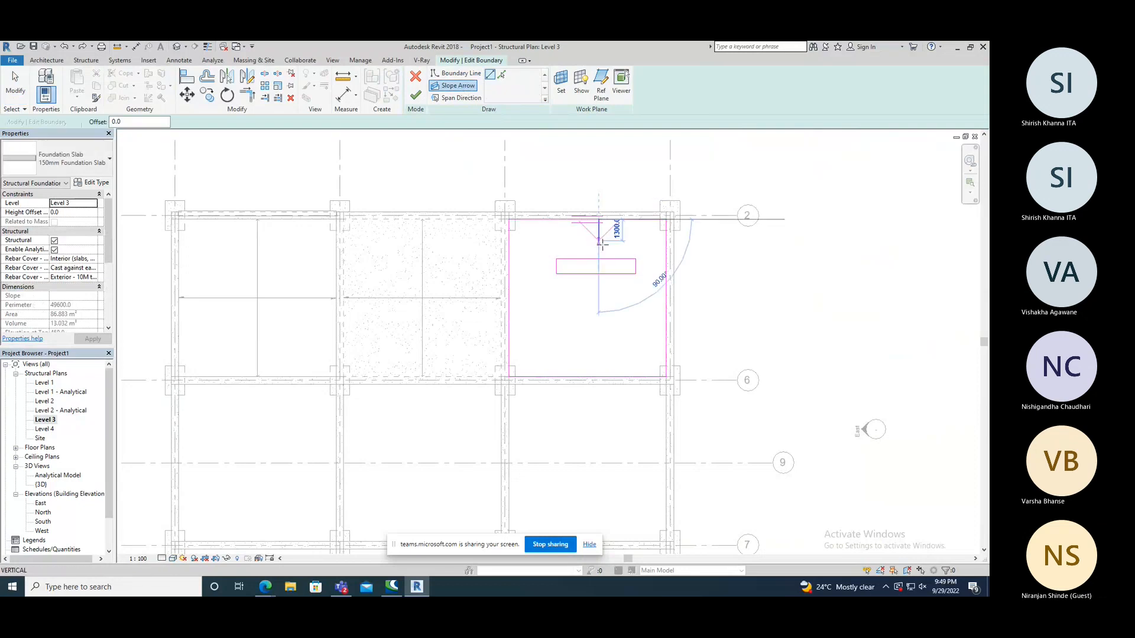
pyautogui.click(600, 258)
pyautogui.press('Escape')
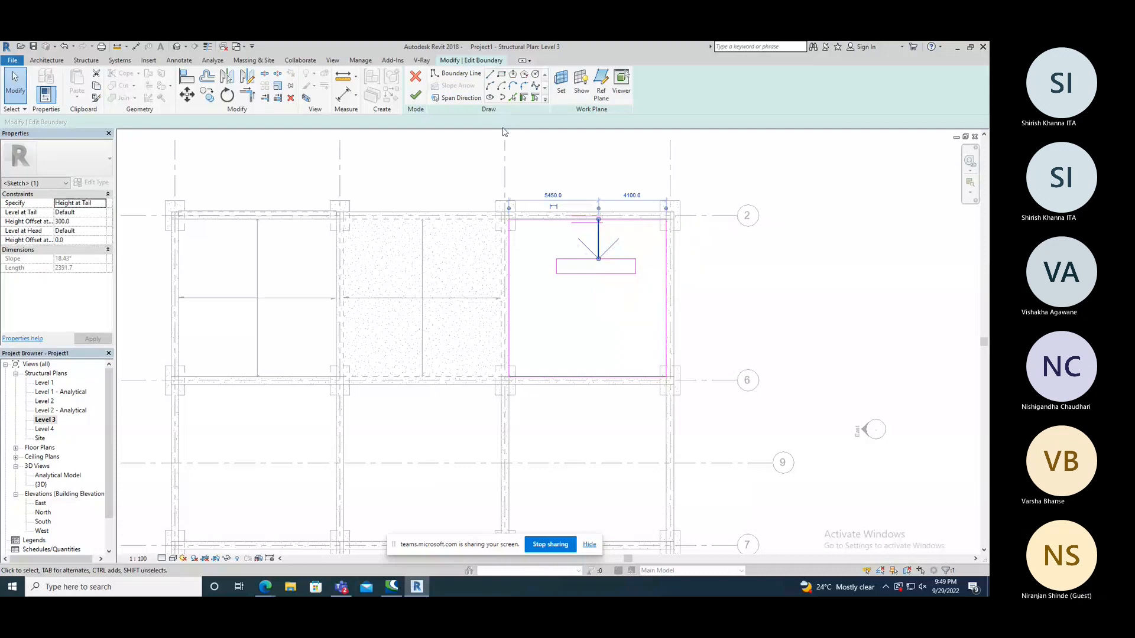
pyautogui.press('Escape')
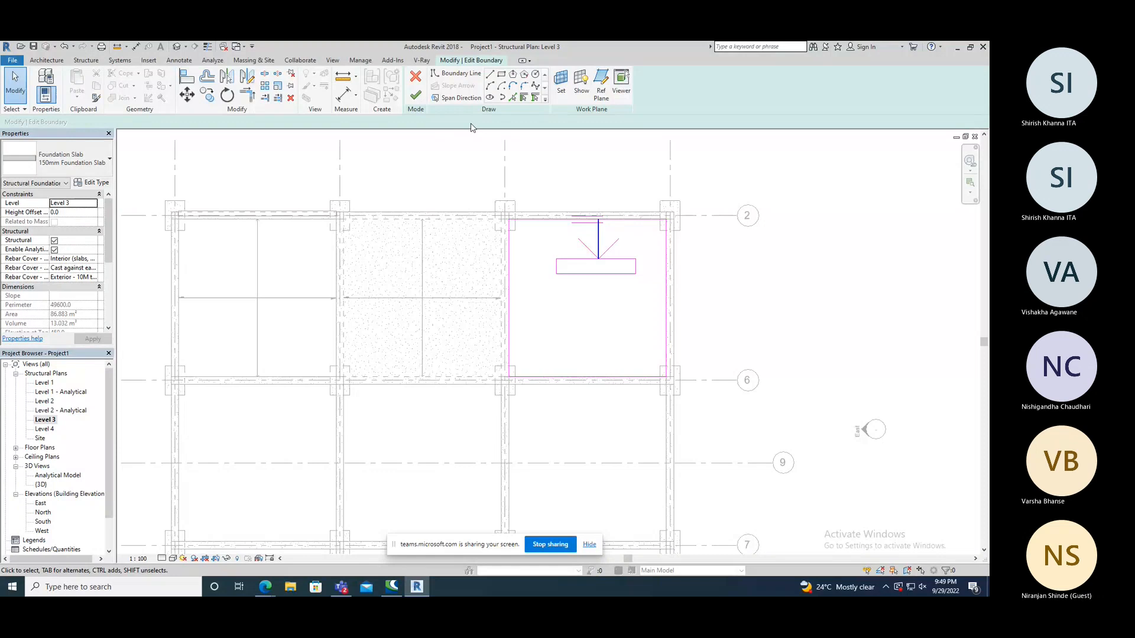
pyautogui.click(598, 377)
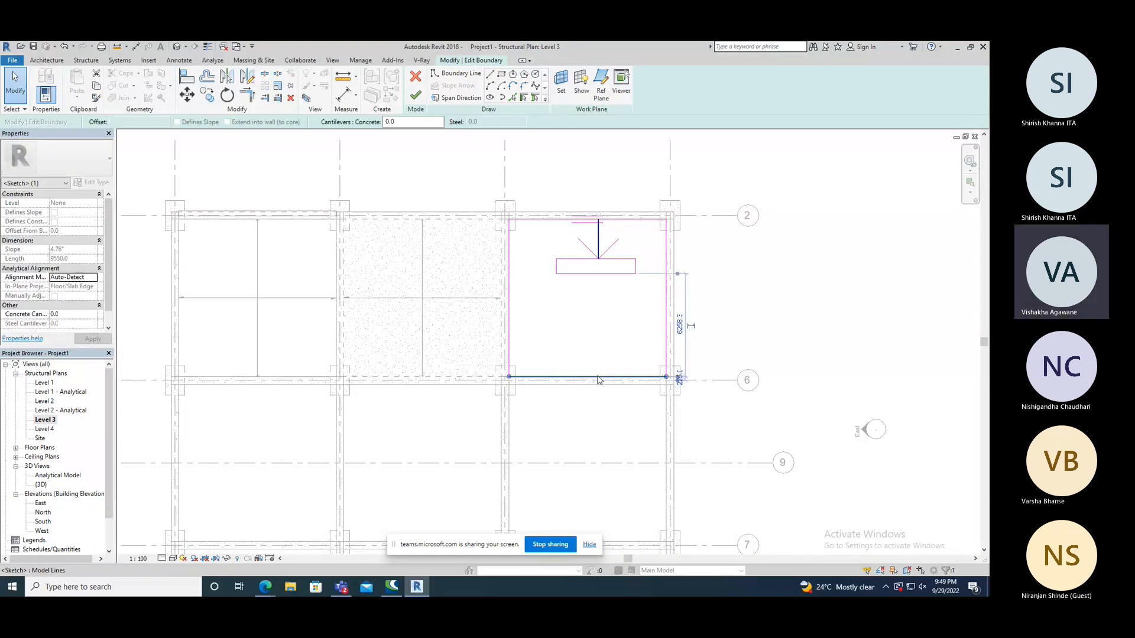
pyautogui.click(551, 284)
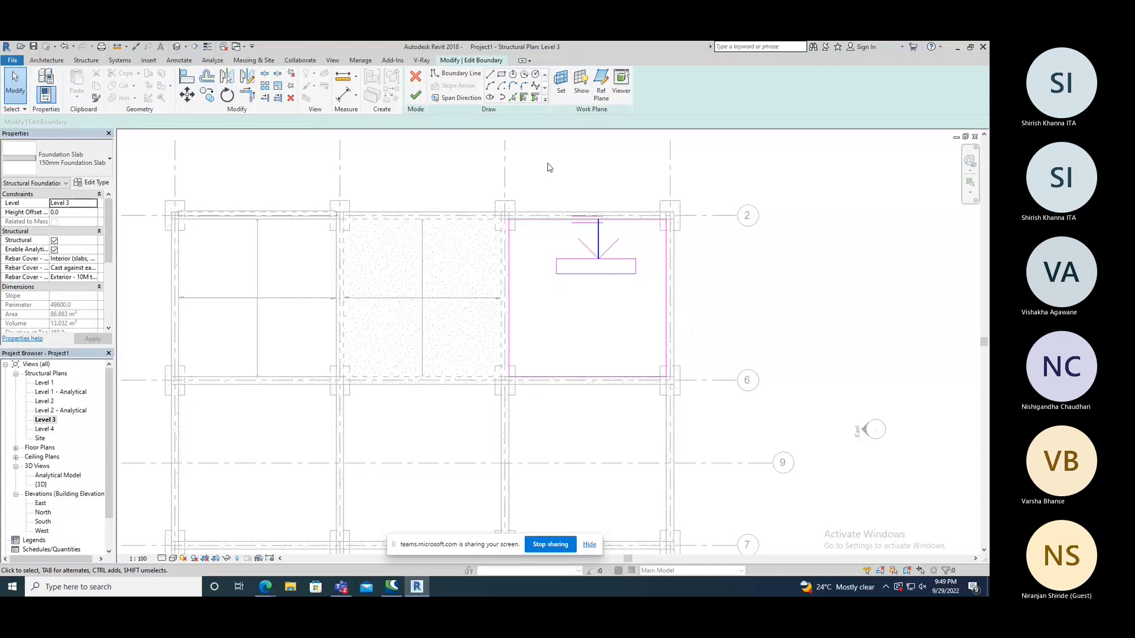
pyautogui.click(415, 96)
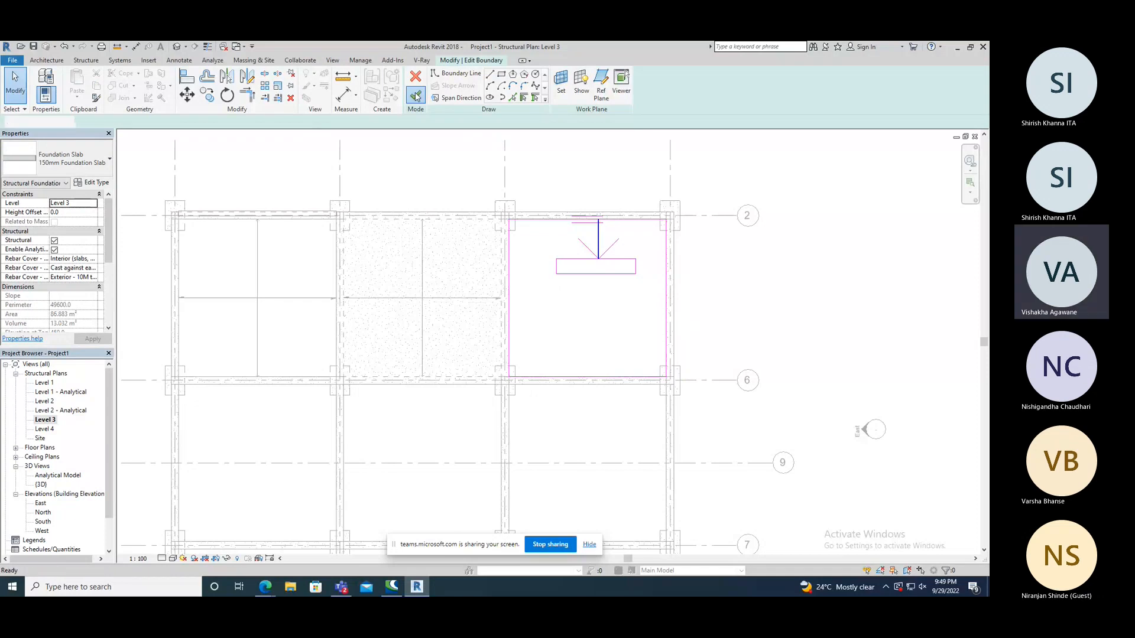
pyautogui.click(563, 172)
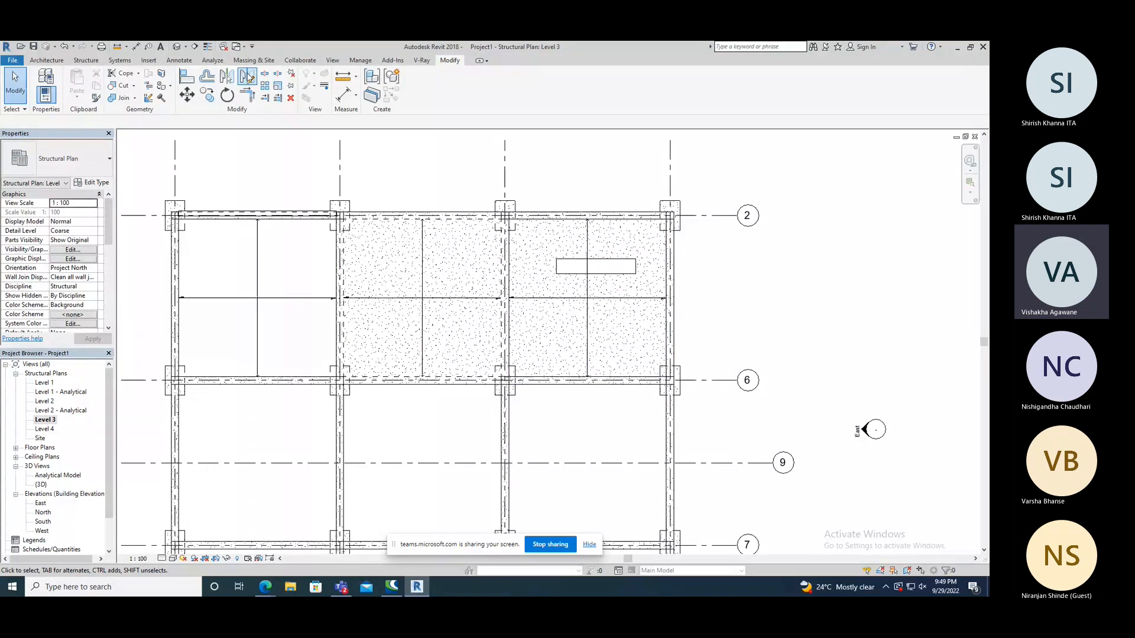
# Examine the foundation slab's new slope from the side and from above in the 3D view.
pyautogui.click(177, 46)
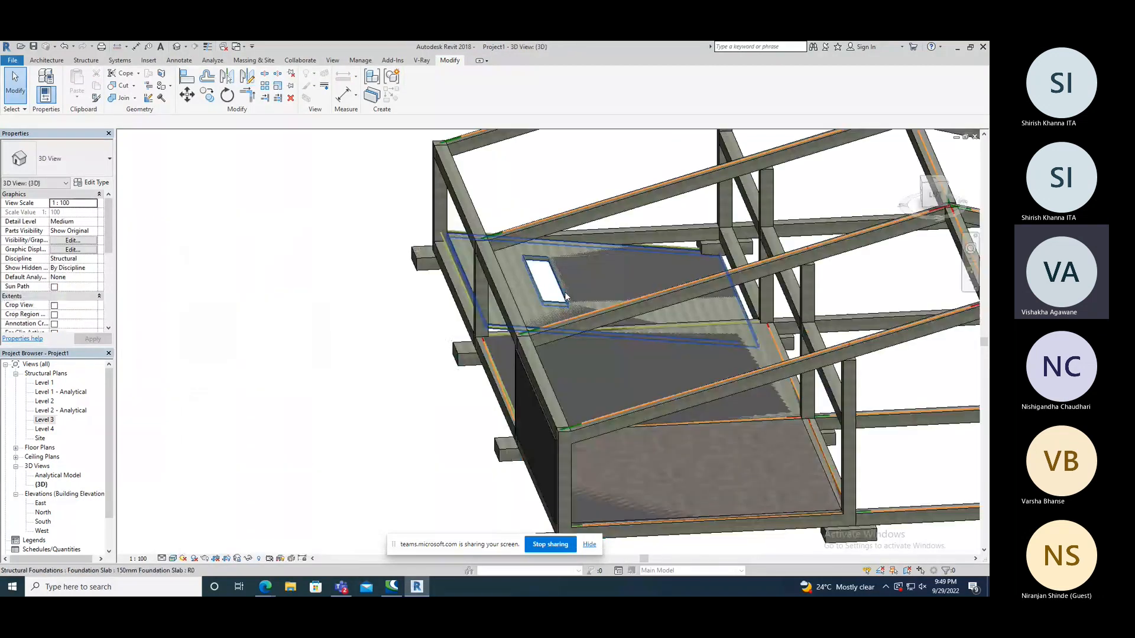
pyautogui.keyDown('shift'); pyautogui.moveTo(566, 297); pyautogui.dragTo(547, 238, button='middle'); pyautogui.keyUp('shift')
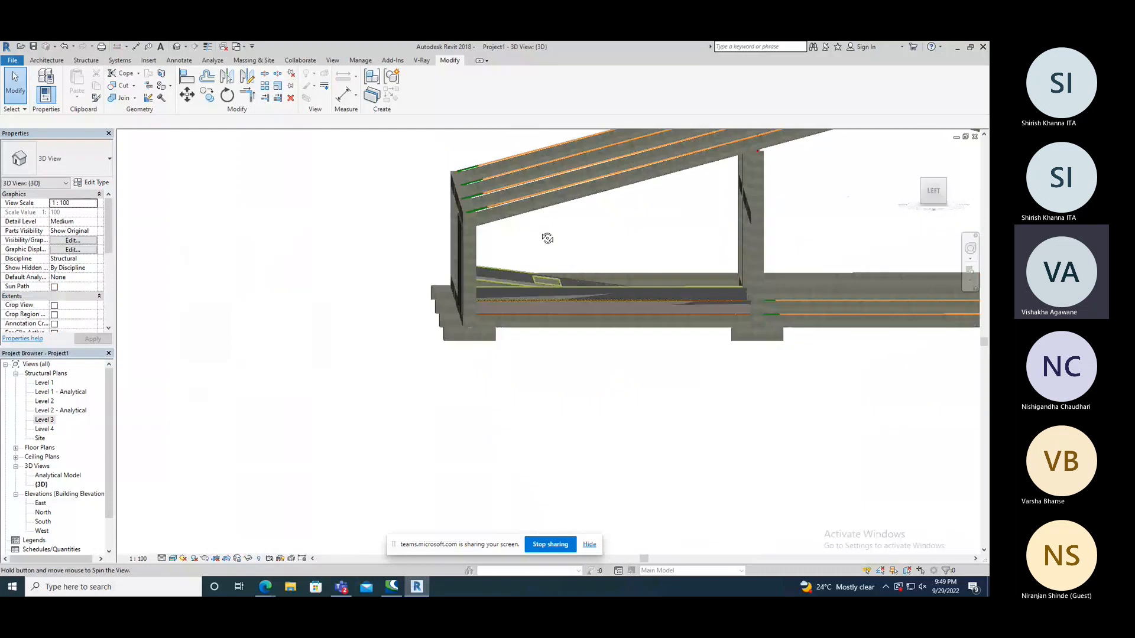
pyautogui.keyDown('shift'); pyautogui.moveTo(547, 238); pyautogui.dragTo(547, 284, button='middle'); pyautogui.keyUp('shift')
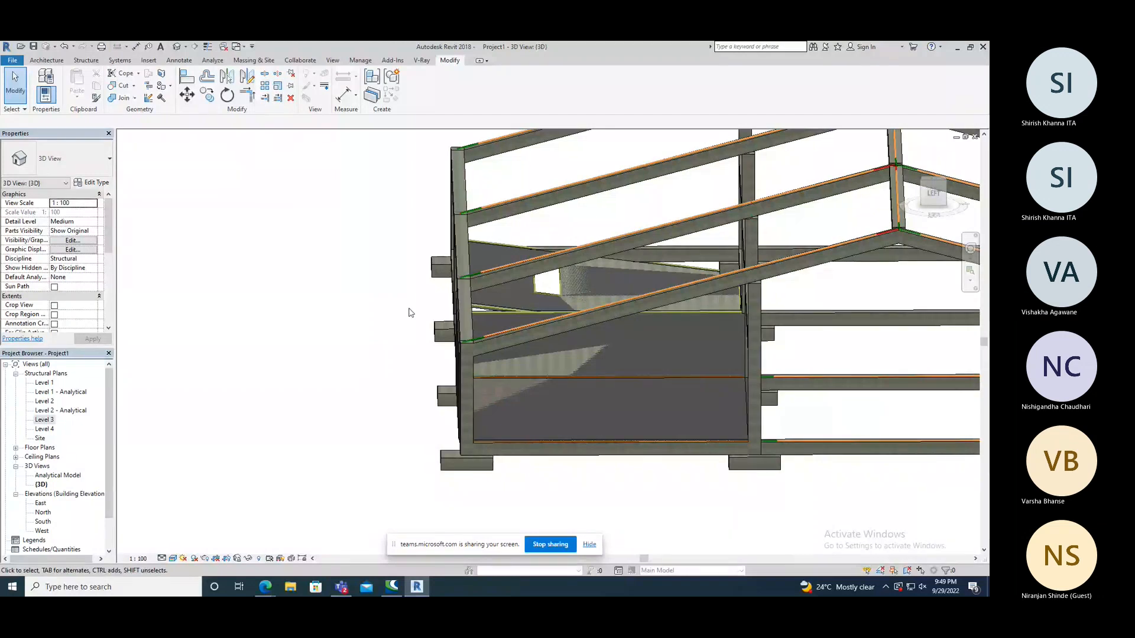
# Examine the sloped foundation slab and its opening from the side, from above and from the opposite corner in the 3D view.
pyautogui.moveTo(421, 334)
pyautogui.keyDown('shift'); pyautogui.mouseDown(button='middle')
pyautogui.moveTo(420, 345)
pyautogui.moveTo(410, 338)
pyautogui.mouseUp(button='middle'); pyautogui.keyUp('shift')
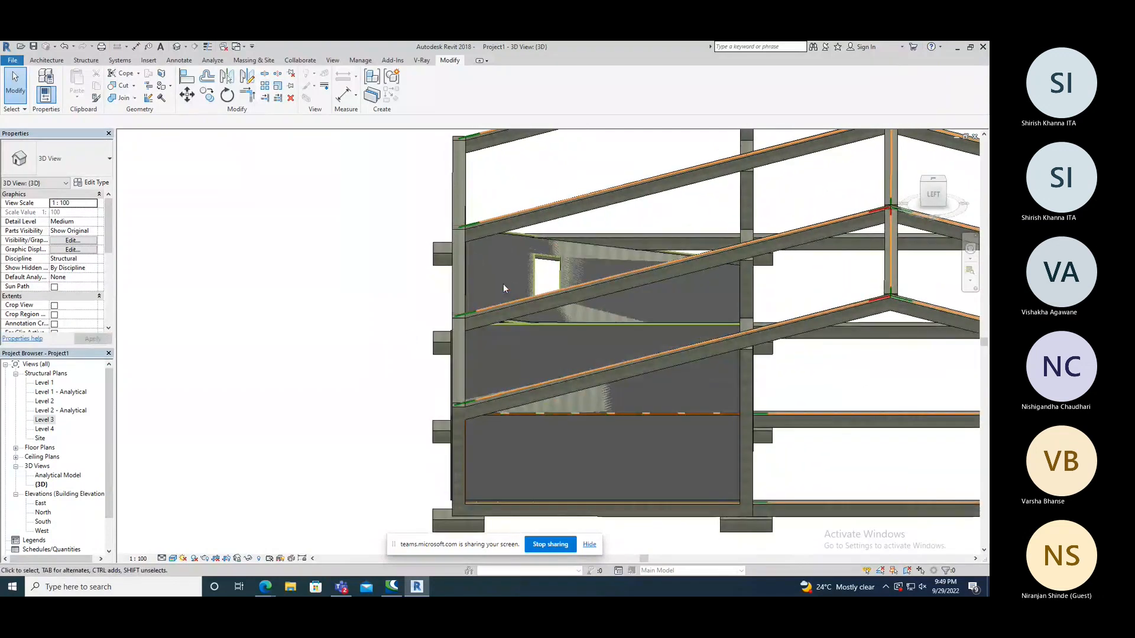
pyautogui.scroll(-1, 543, 258)
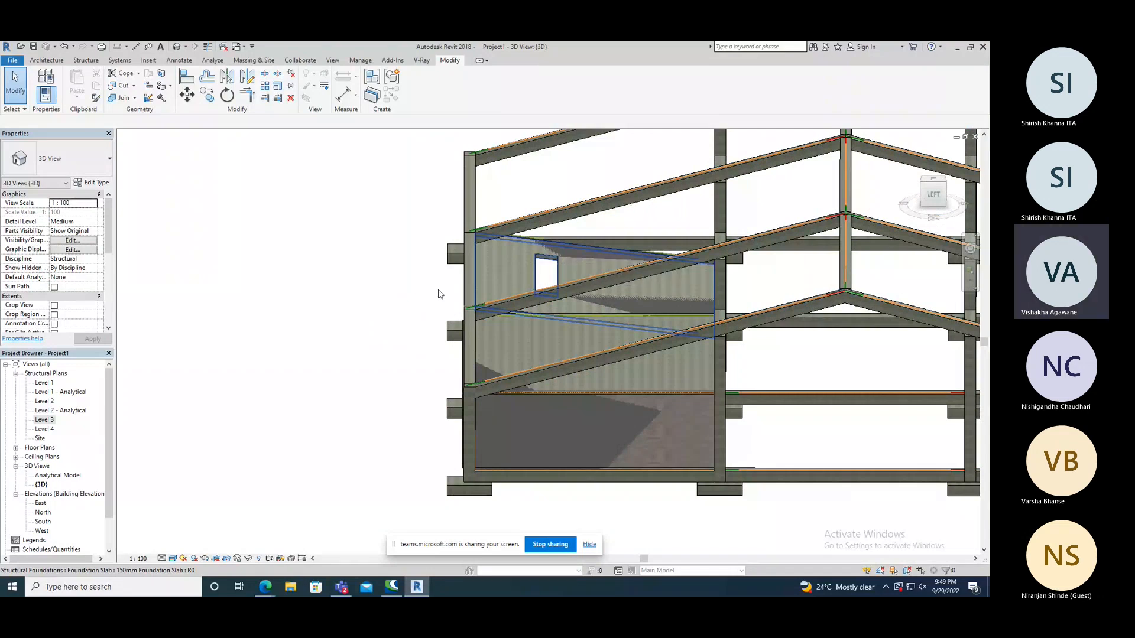
pyautogui.keyDown('shift'); pyautogui.moveTo(438, 293); pyautogui.dragTo(428, 298, button='middle'); pyautogui.keyUp('shift')
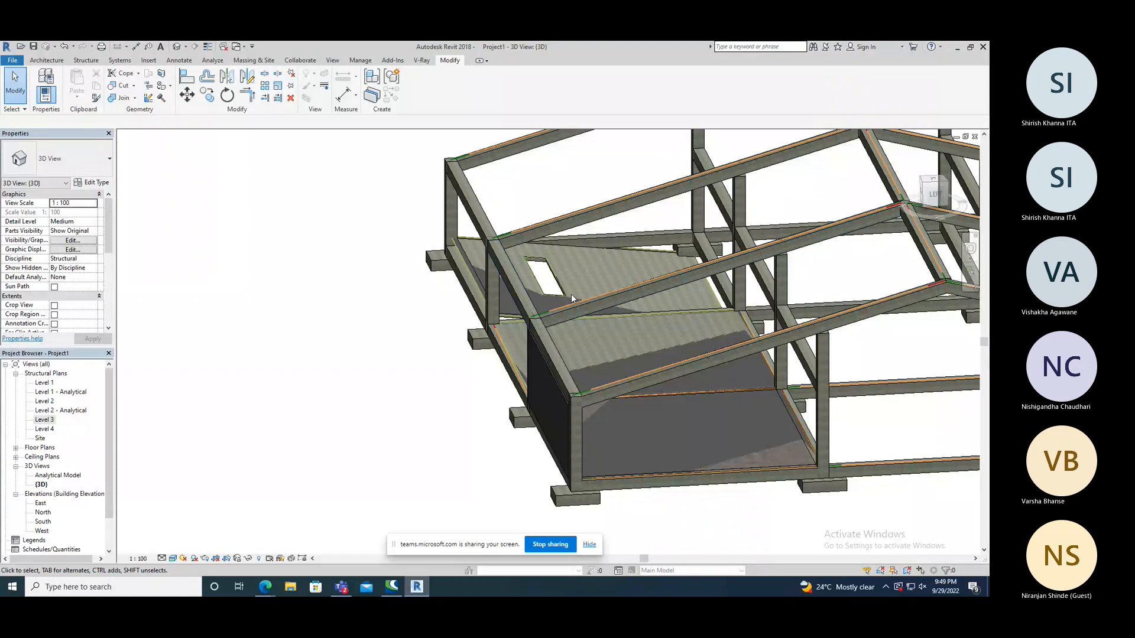
pyautogui.keyDown('shift'); pyautogui.moveTo(571, 293); pyautogui.dragTo(654, 327, button='middle'); pyautogui.keyUp('shift')
pyautogui.keyDown('shift'); pyautogui.moveTo(430, 350); pyautogui.dragTo(466, 318, button='middle'); pyautogui.keyUp('shift')
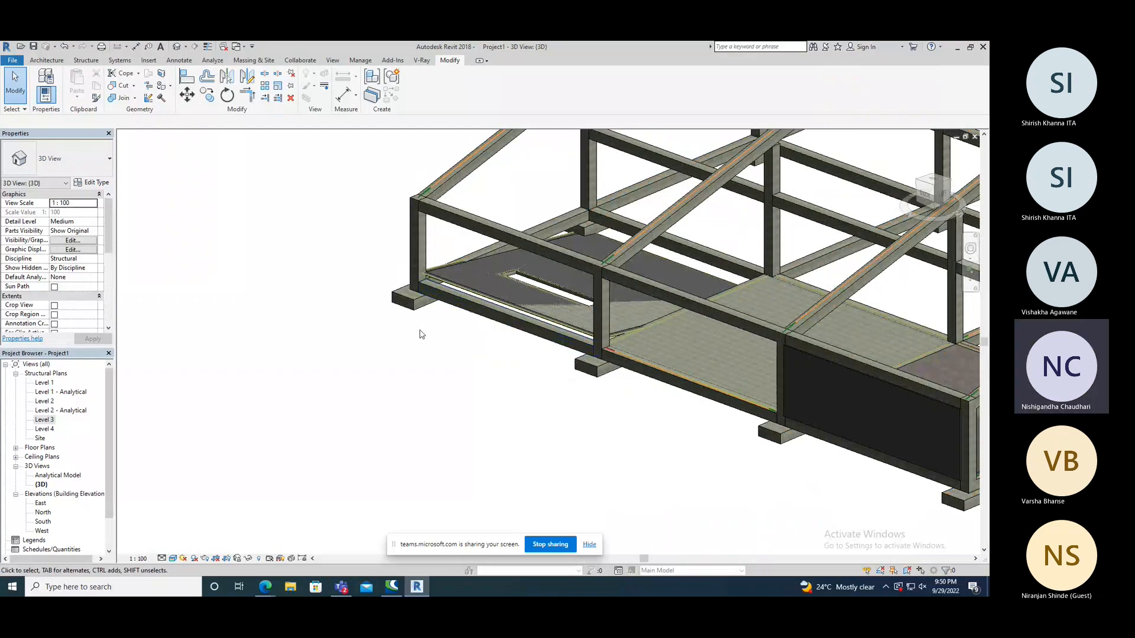
pyautogui.keyDown('shift'); pyautogui.moveTo(421, 334); pyautogui.dragTo(443, 353, button='middle'); pyautogui.keyUp('shift')
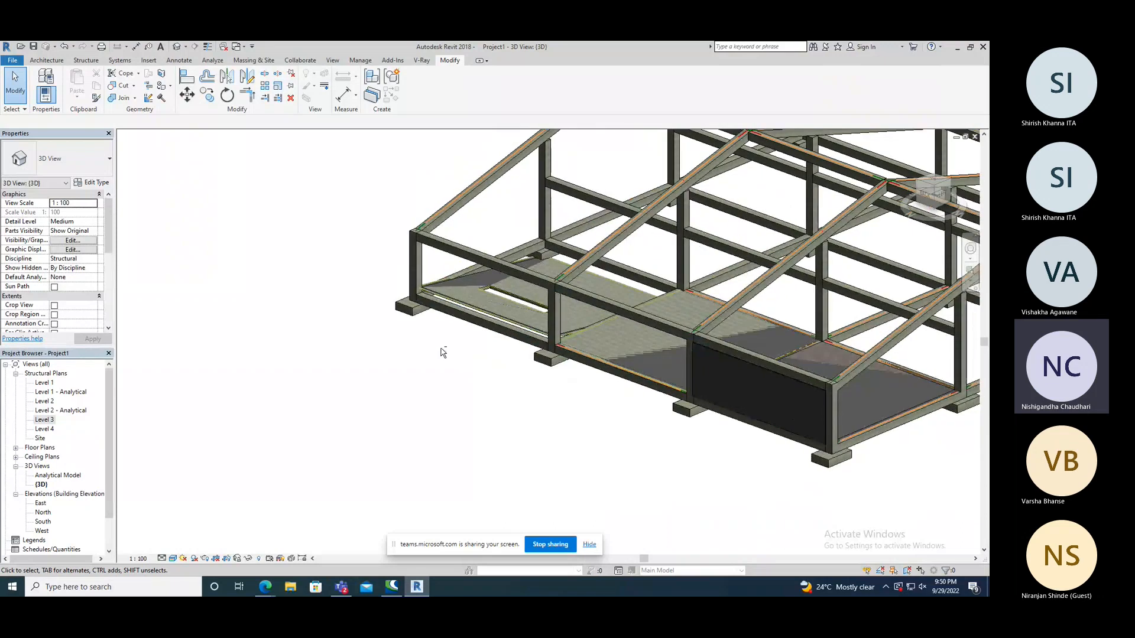
pyautogui.keyDown('shift'); pyautogui.moveTo(443, 353); pyautogui.dragTo(447, 361, button='middle'); pyautogui.keyUp('shift')
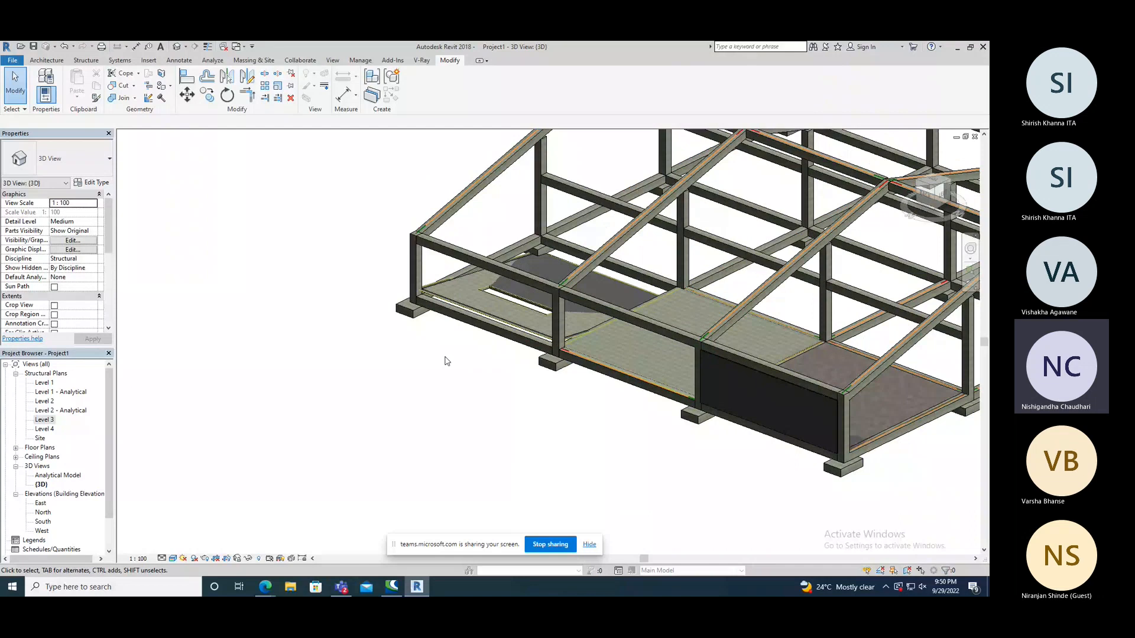
# Undo the foundation slab's slope arrow, leave its boundary sketch and deselect the slab.
pyautogui.hotkey('ctrl', 'z')
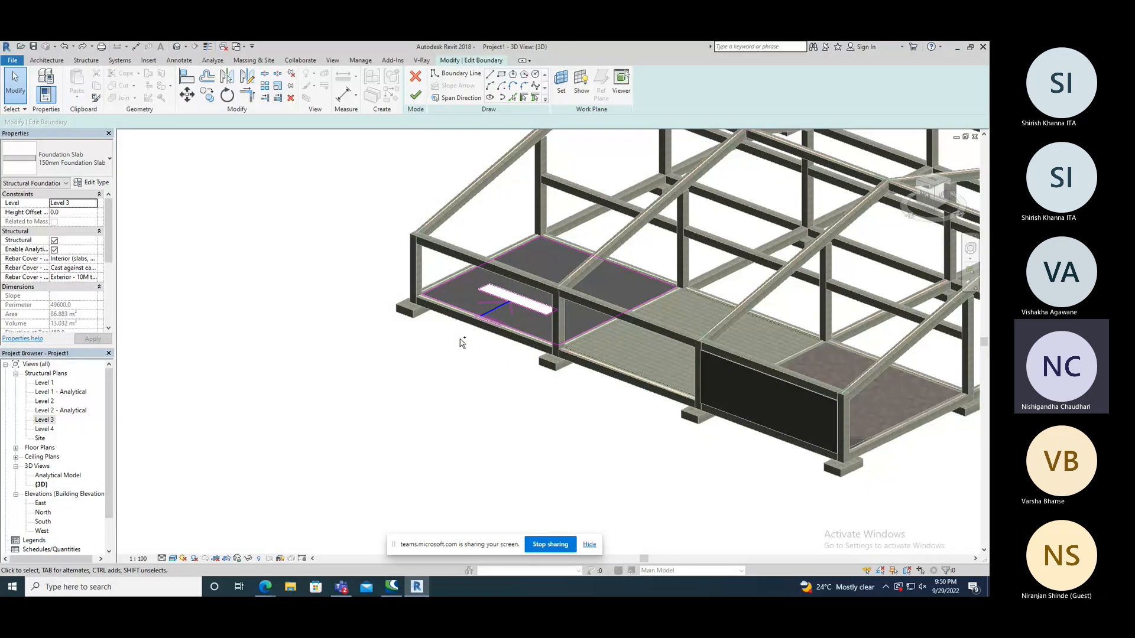
pyautogui.press('Escape')
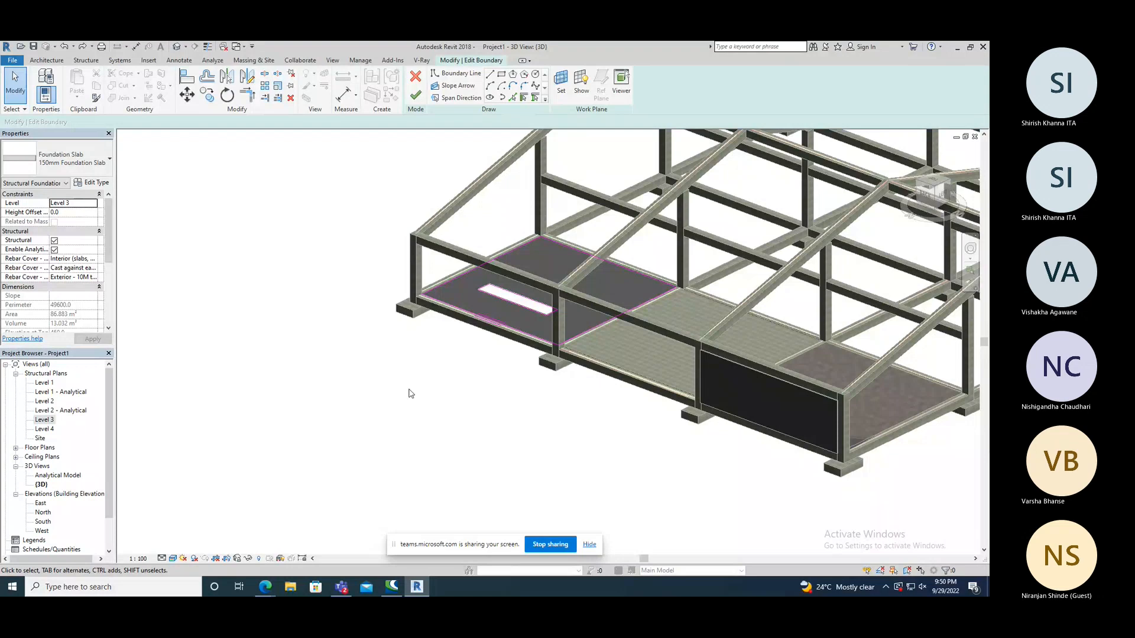
pyautogui.scroll(-1, 409, 390)
pyautogui.moveTo(654, 400); pyautogui.dragTo(518, 422, button='middle')
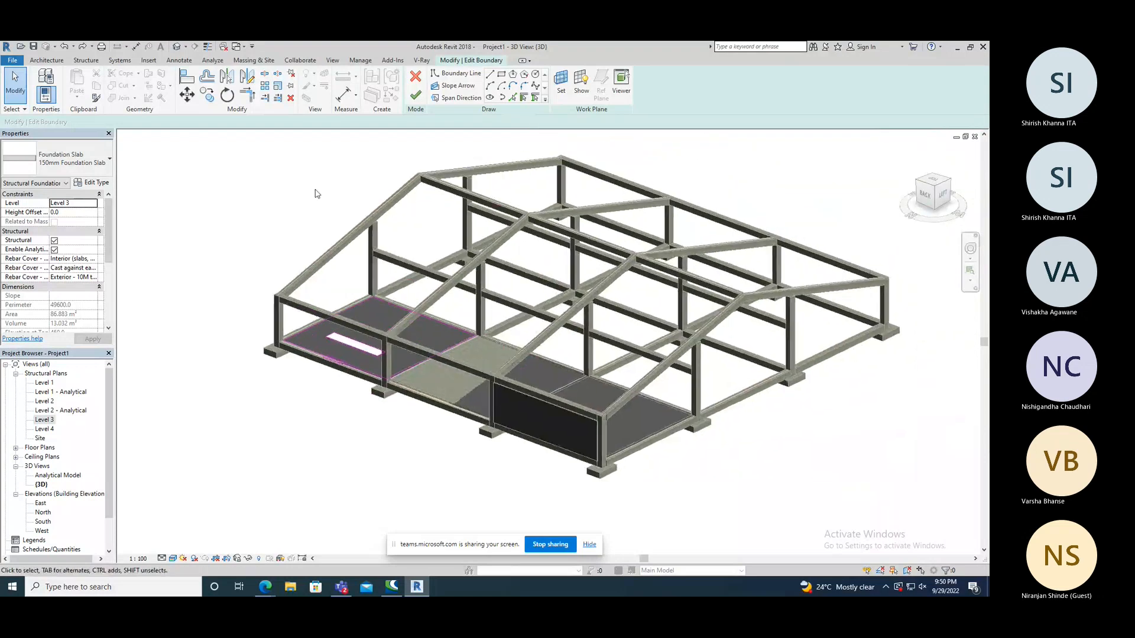
pyautogui.click(283, 192)
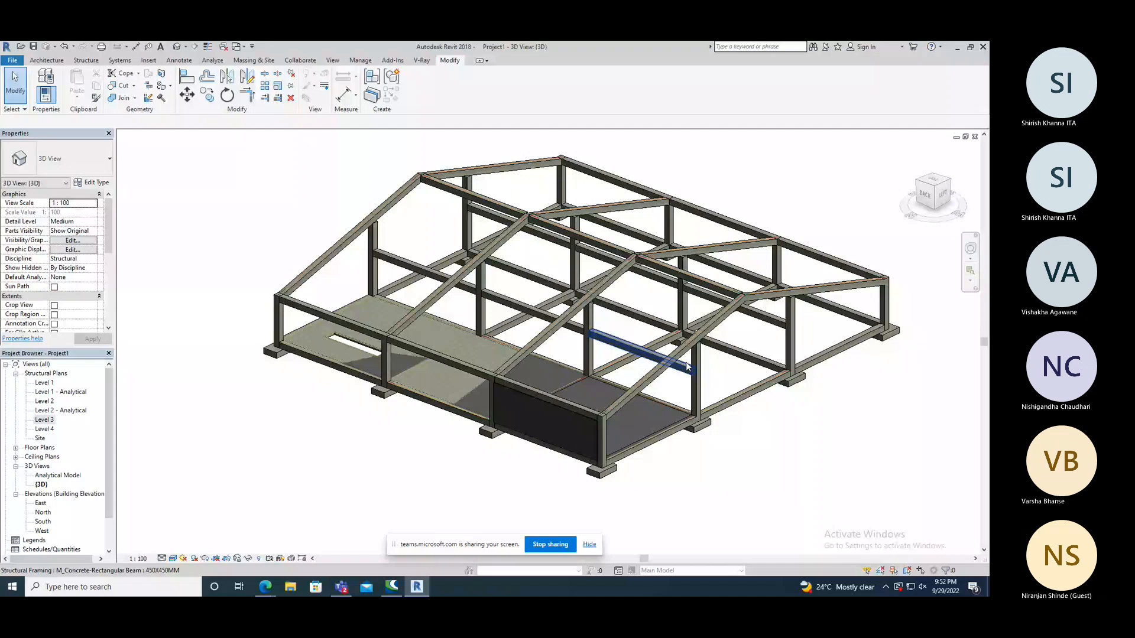
# Open the Level 2 structural plan and look over the beam layout between grids 1 to 5 and 2 to 8.
pyautogui.click(85, 60)
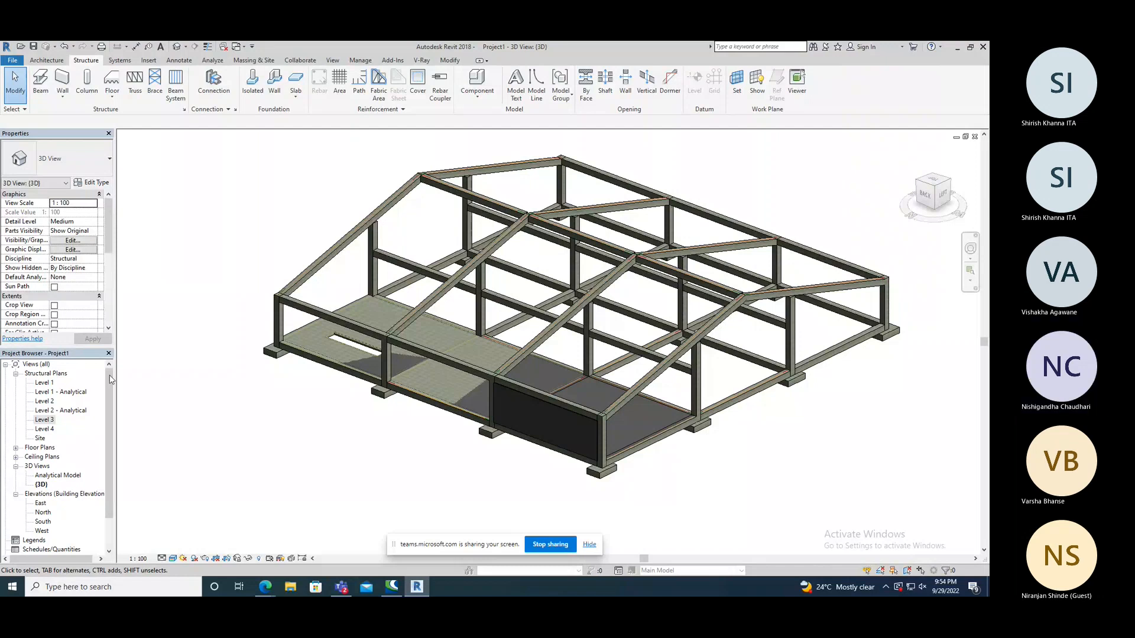
pyautogui.doubleClick(45, 401)
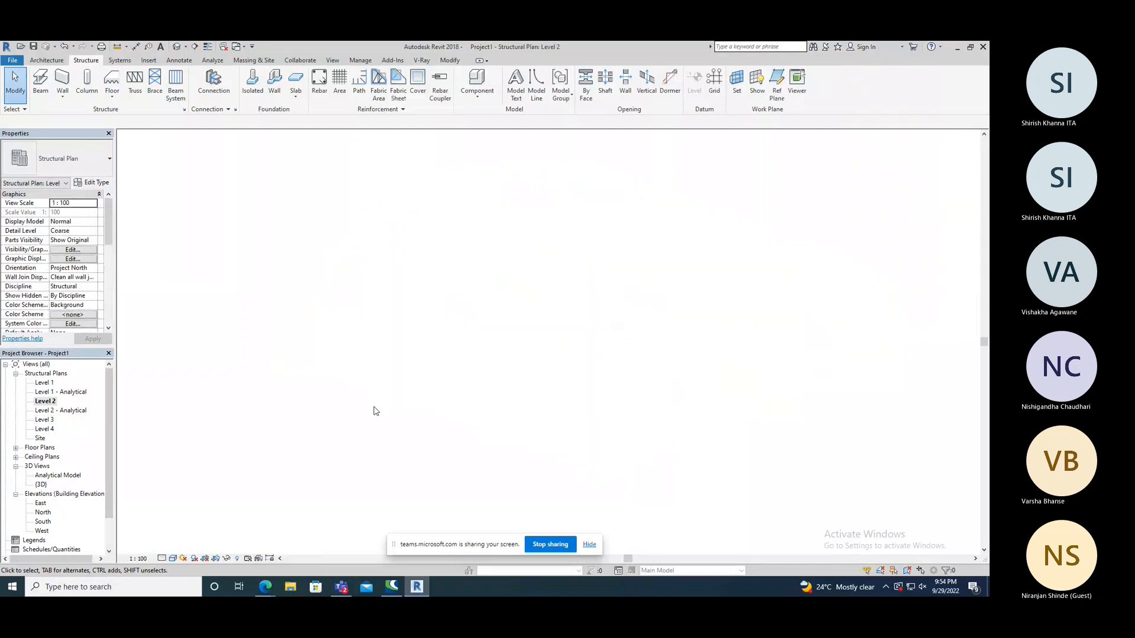
pyautogui.moveTo(553, 335); pyautogui.dragTo(478, 430, button='middle')
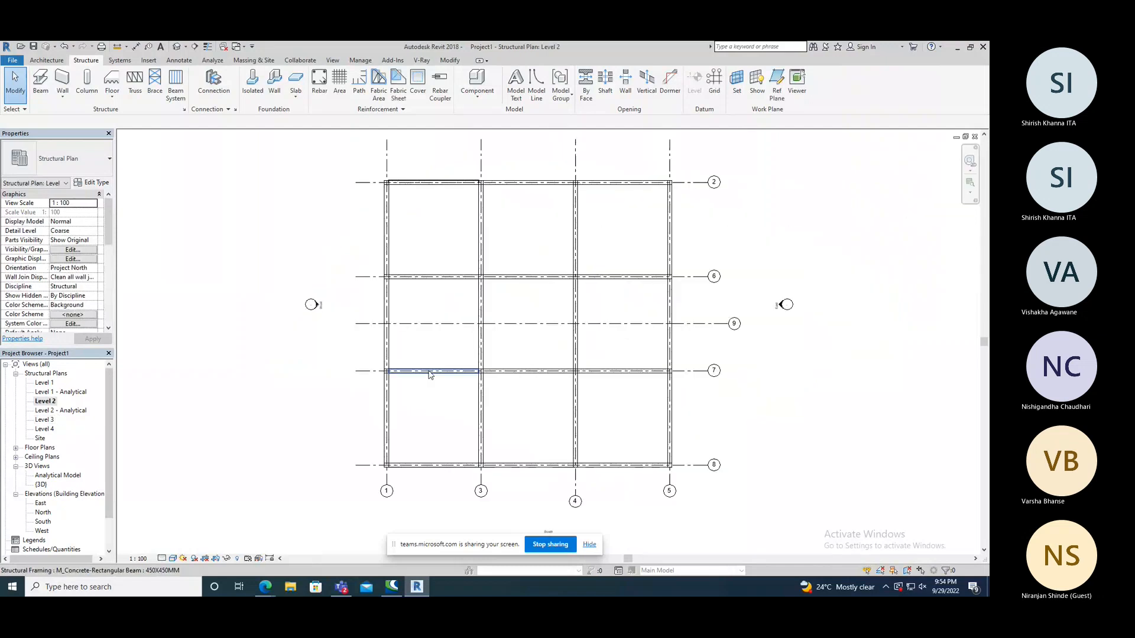
pyautogui.scroll(2, 431, 373)
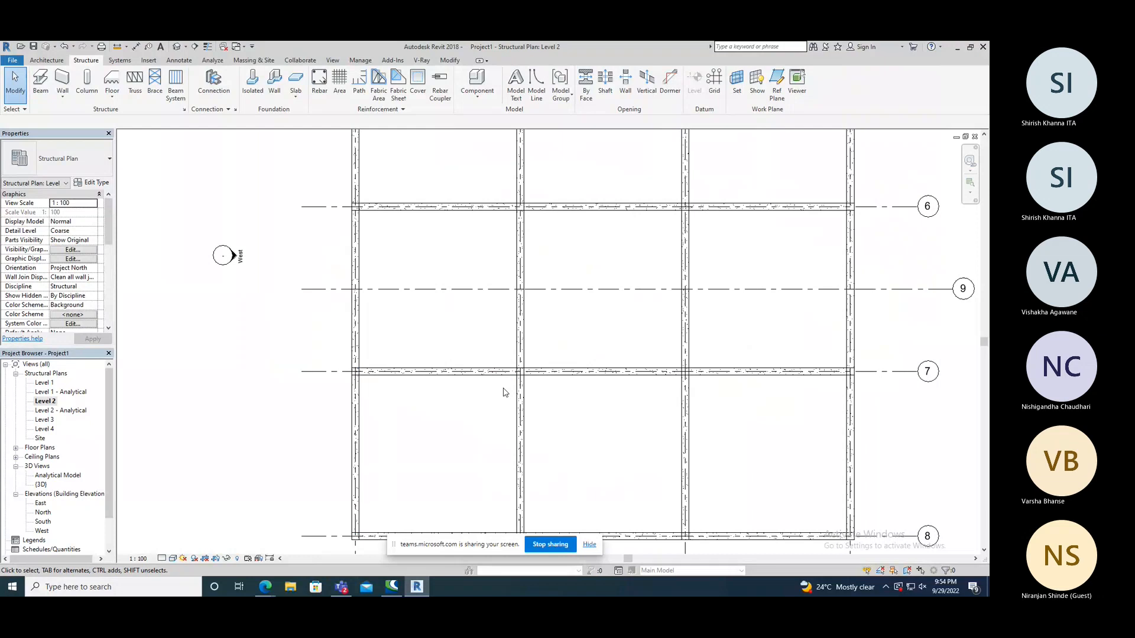
pyautogui.scroll(-3, 441, 307)
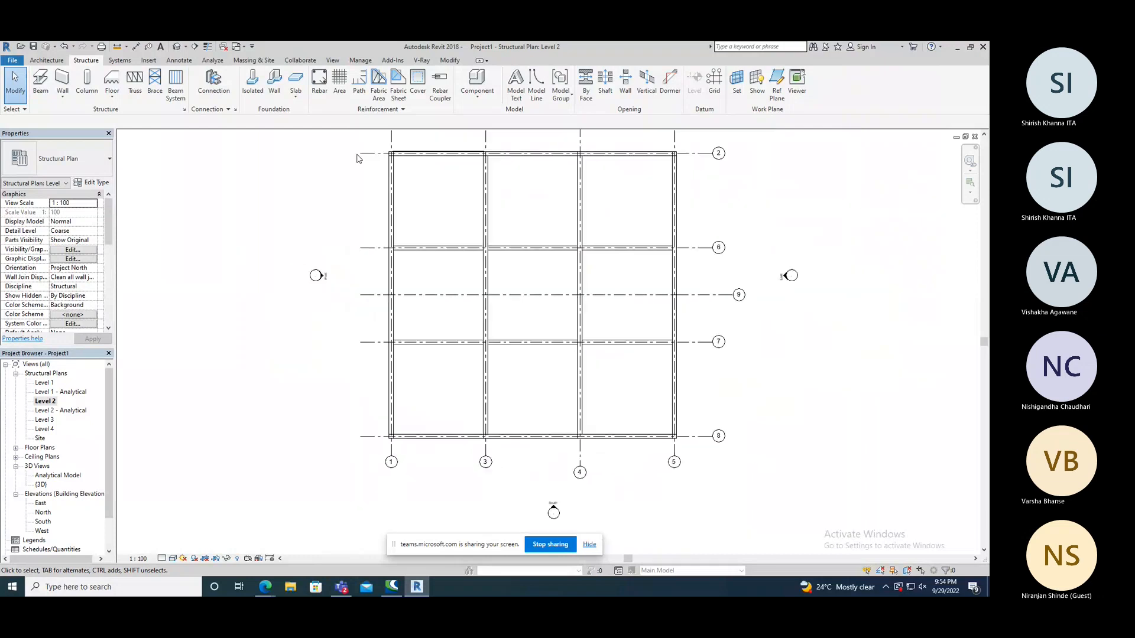
# Return to the 3D view and examine the joints where the sloped roof beams meet the ridge beams.
pyautogui.click(177, 46)
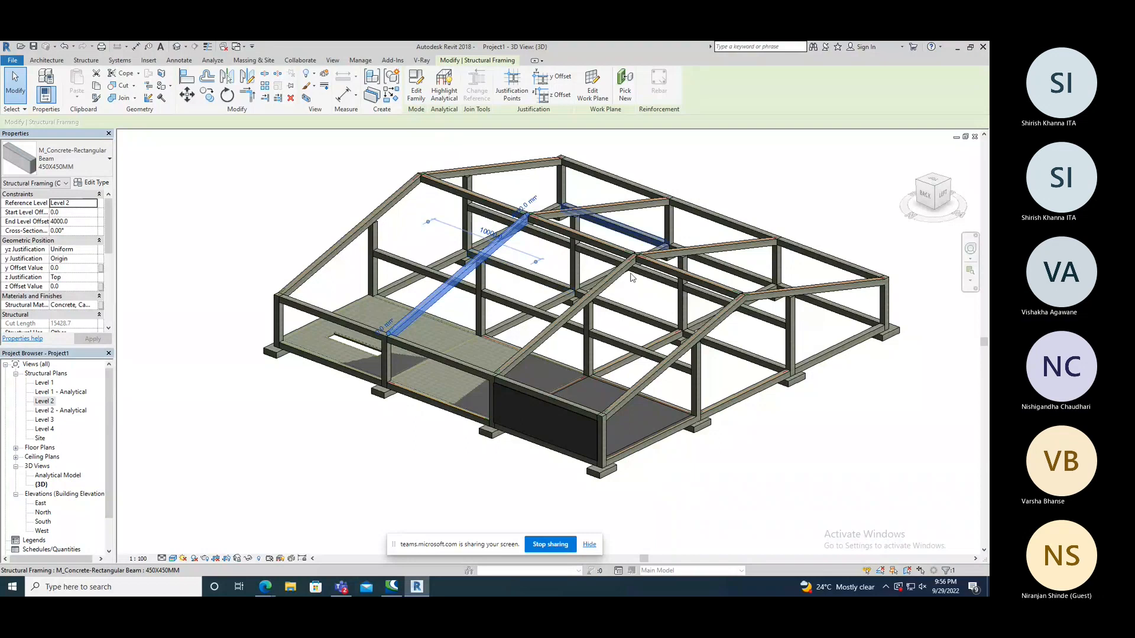
pyautogui.scroll(-1, 732, 328)
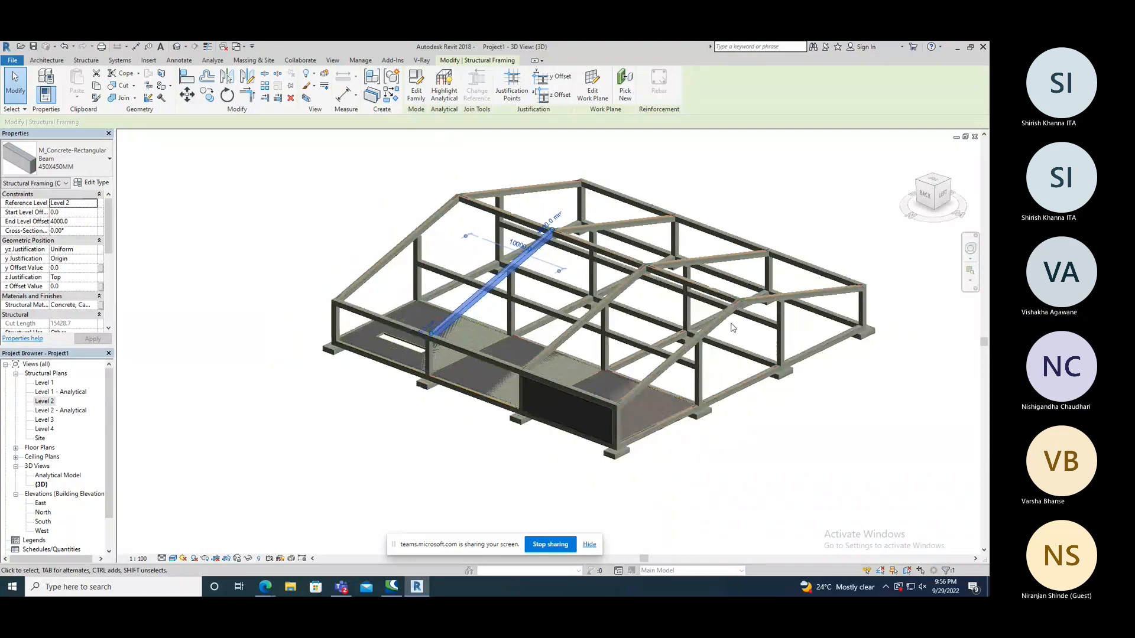
pyautogui.scroll(3, 732, 328)
pyautogui.scroll(1, 744, 277)
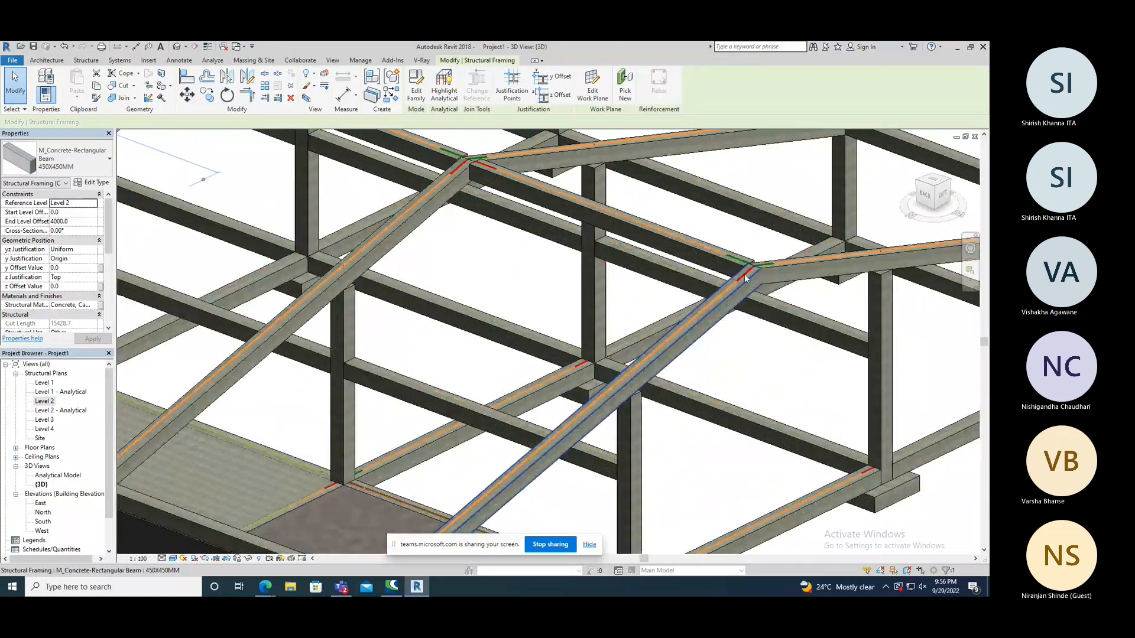
pyautogui.scroll(1, 745, 278)
pyautogui.scroll(2, 853, 254)
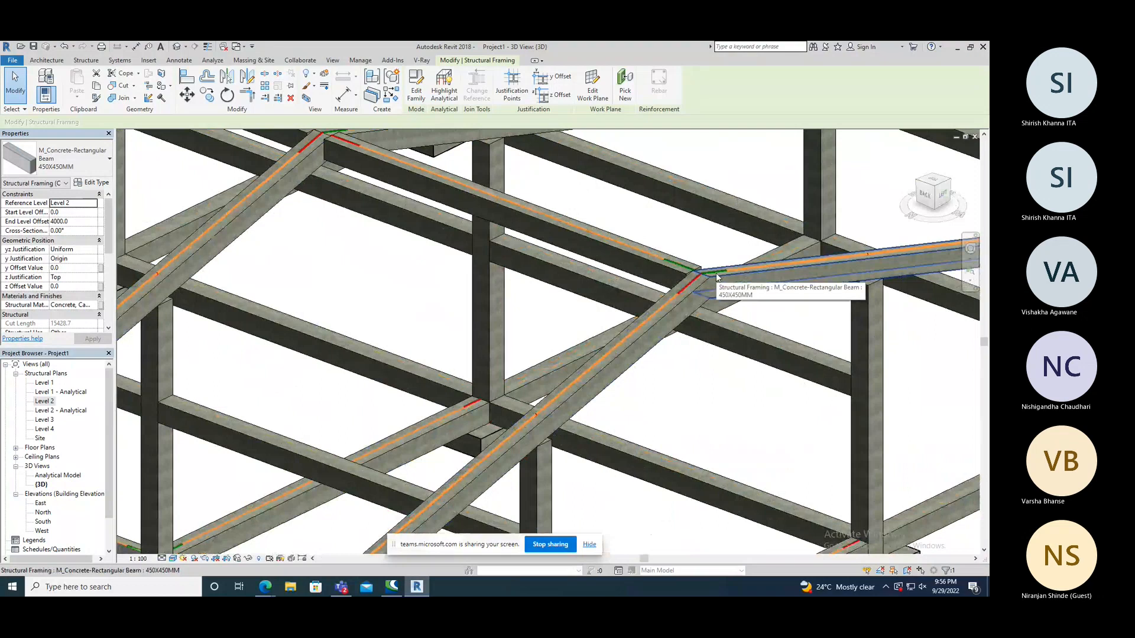
pyautogui.scroll(-1, 596, 253)
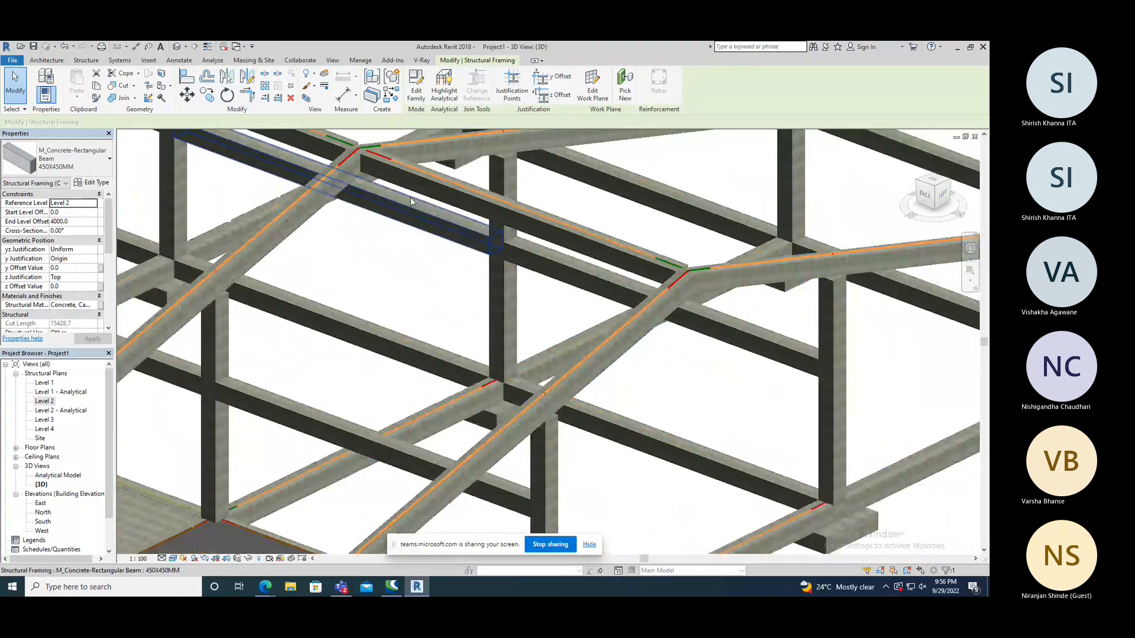
pyautogui.scroll(3, 371, 180)
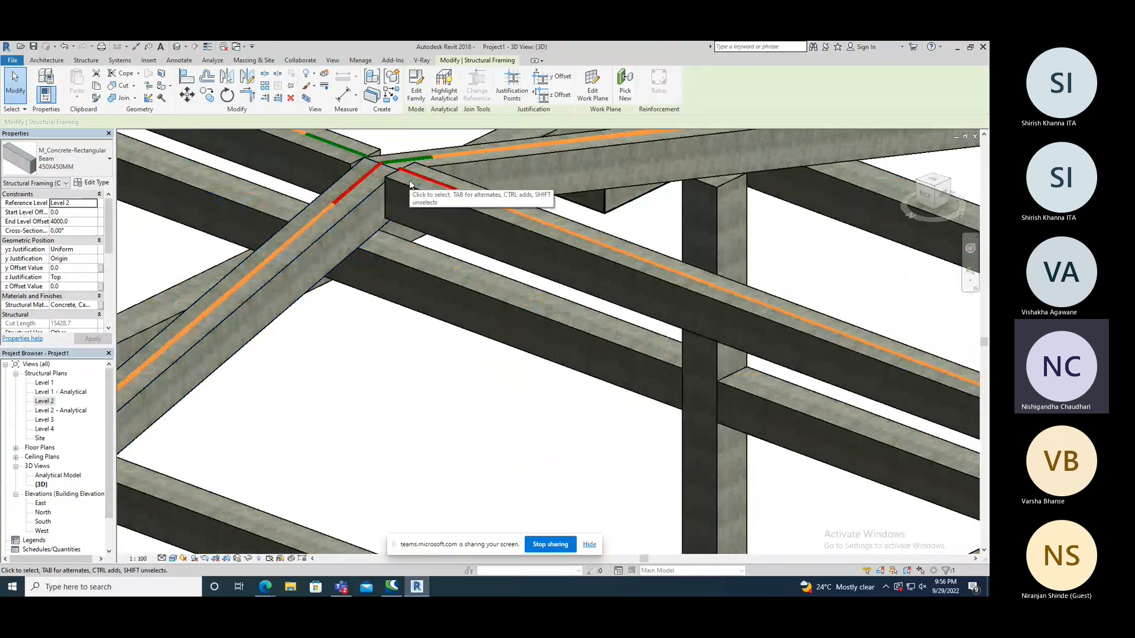
pyautogui.scroll(-2, 410, 183)
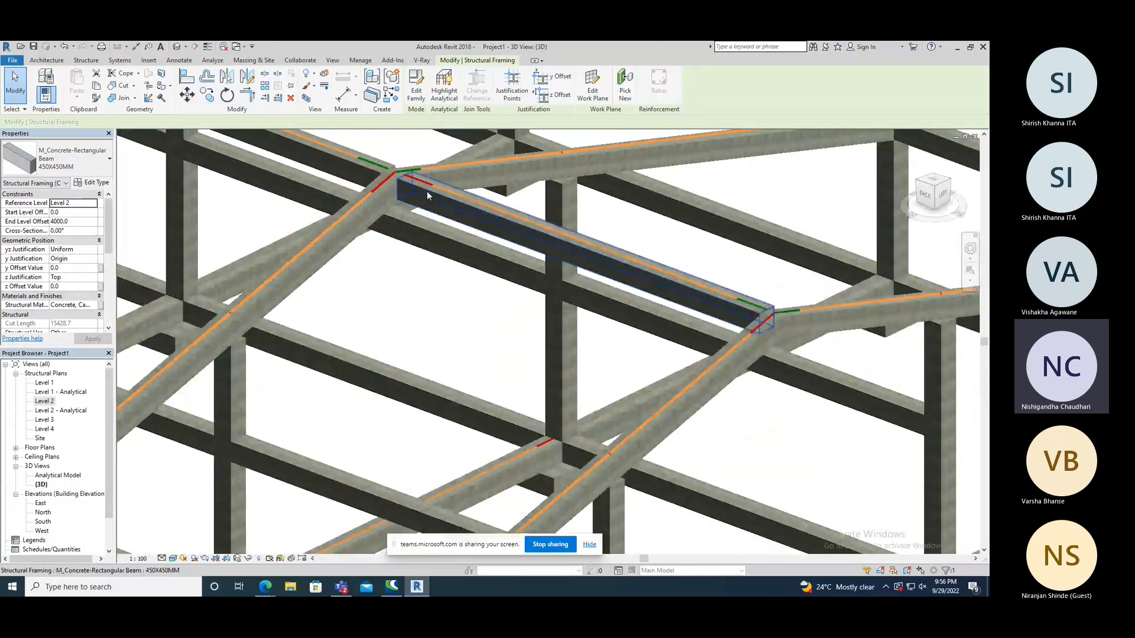
pyautogui.scroll(-5, 427, 196)
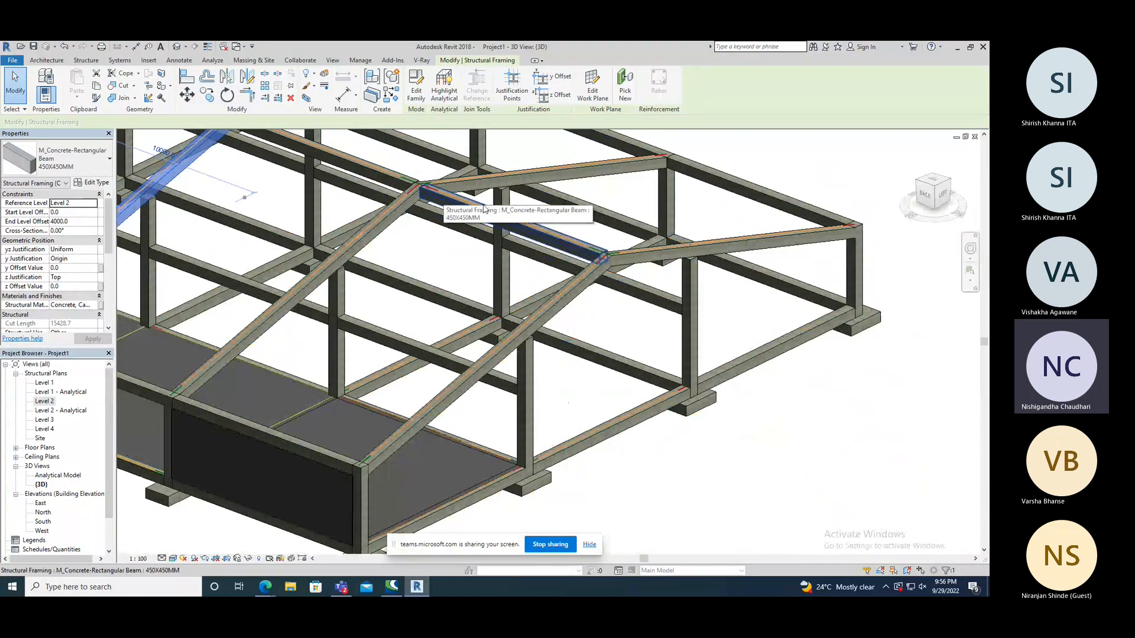
# Open the Analytical Model view, examine the analytical beam and column connections at the base corner, and return to the 3D view.
pyautogui.doubleClick(49, 476)
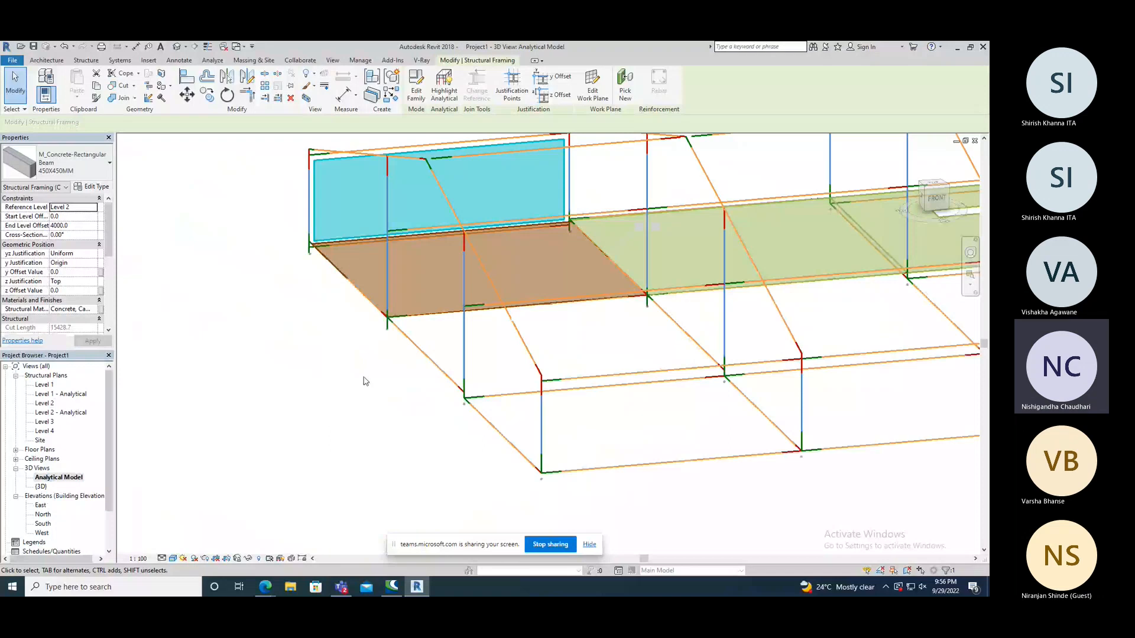
pyautogui.scroll(4, 486, 385)
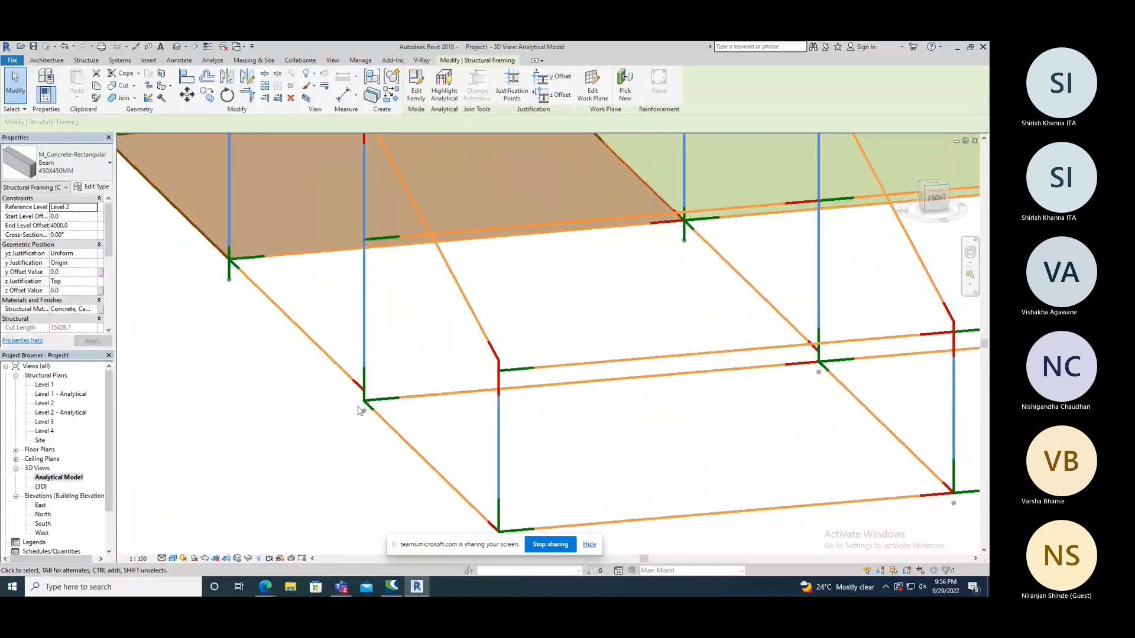
pyautogui.scroll(-3, 362, 410)
pyautogui.scroll(6, 372, 409)
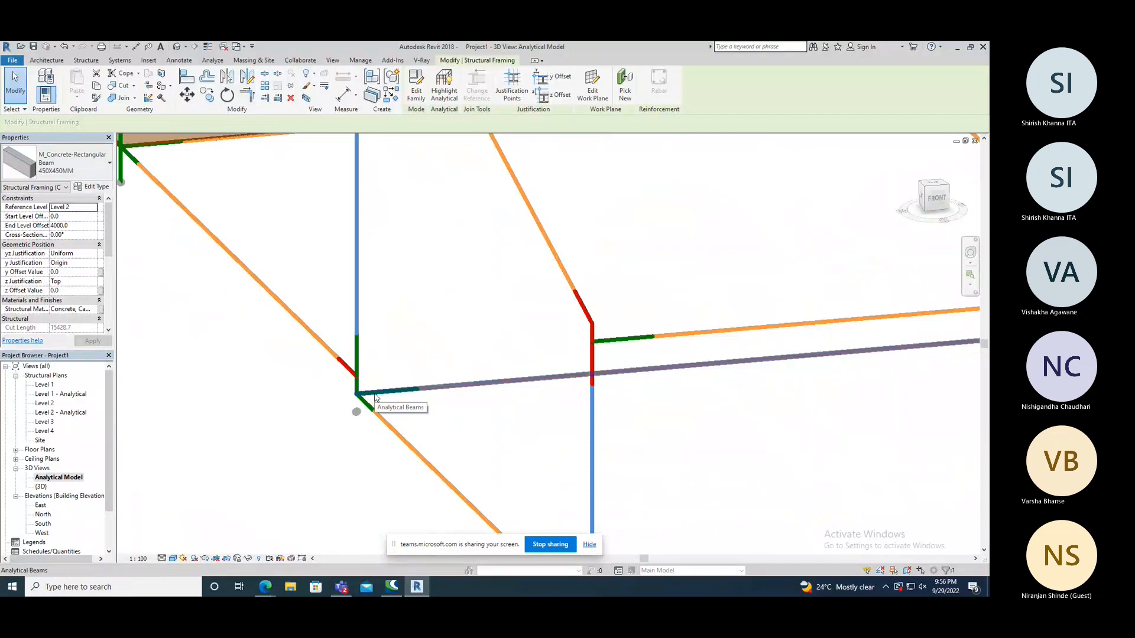
pyautogui.scroll(-5, 367, 393)
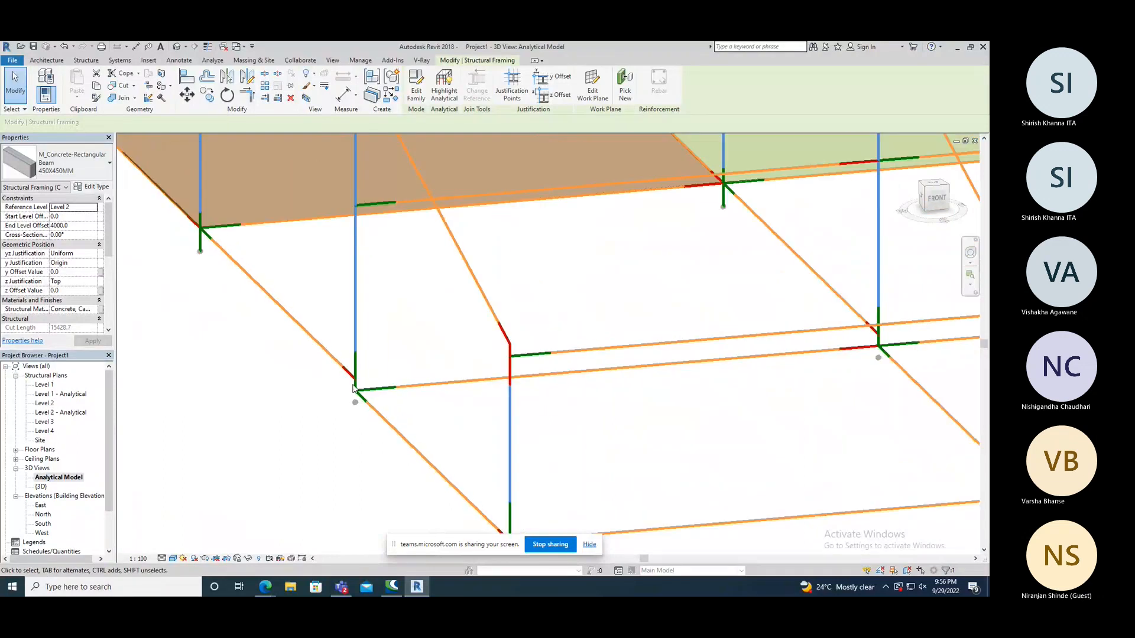
pyautogui.scroll(-1, 423, 482)
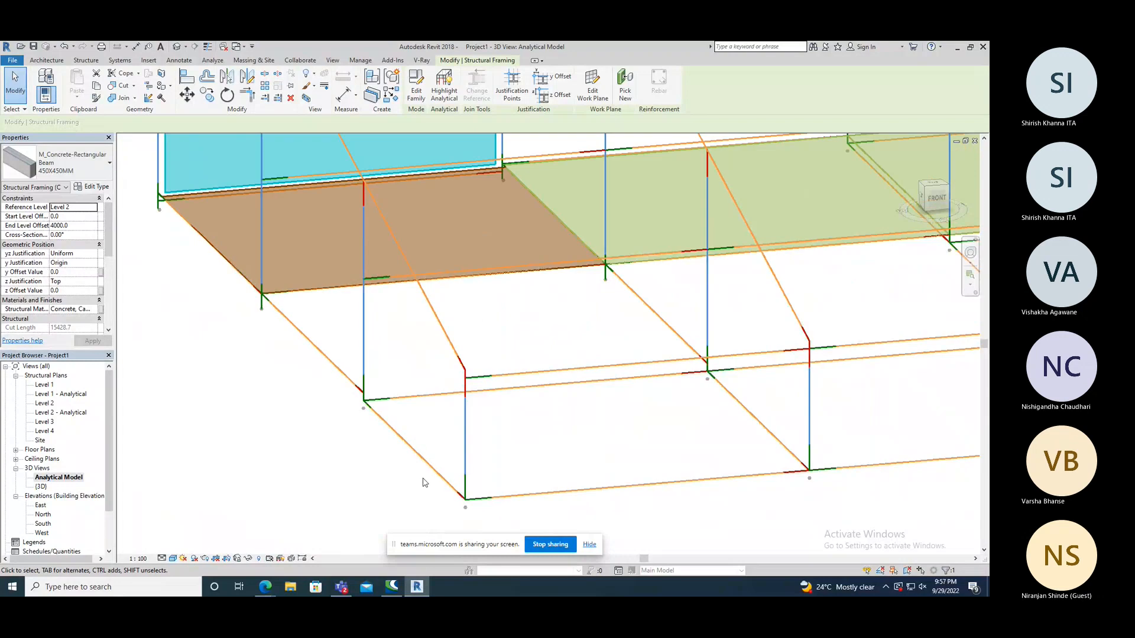
pyautogui.scroll(-1, 424, 483)
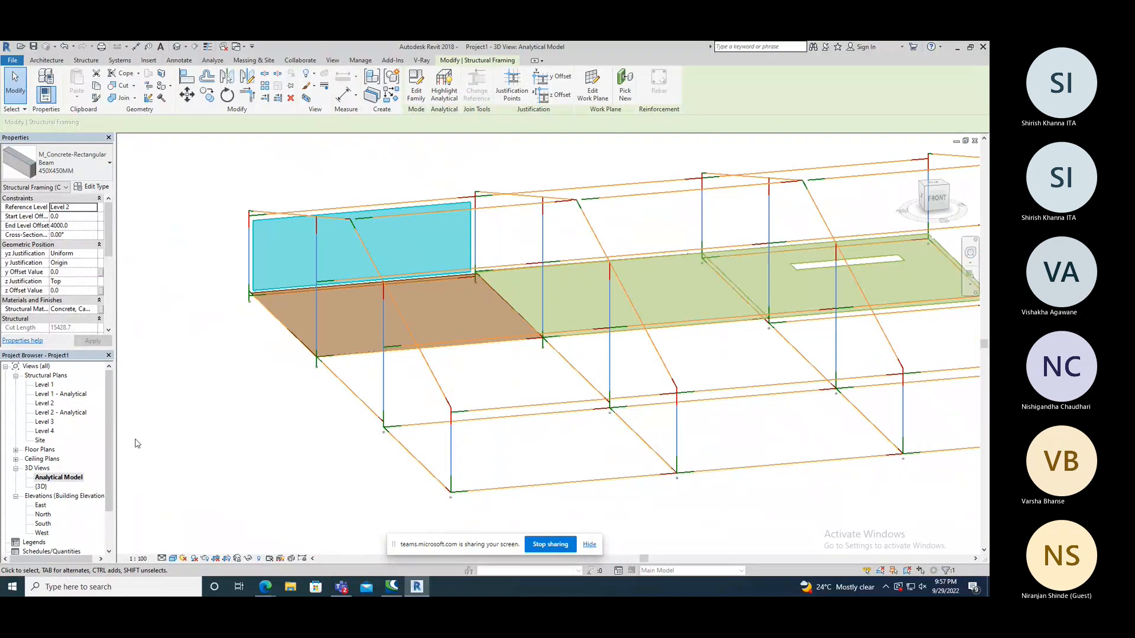
pyautogui.doubleClick(42, 485)
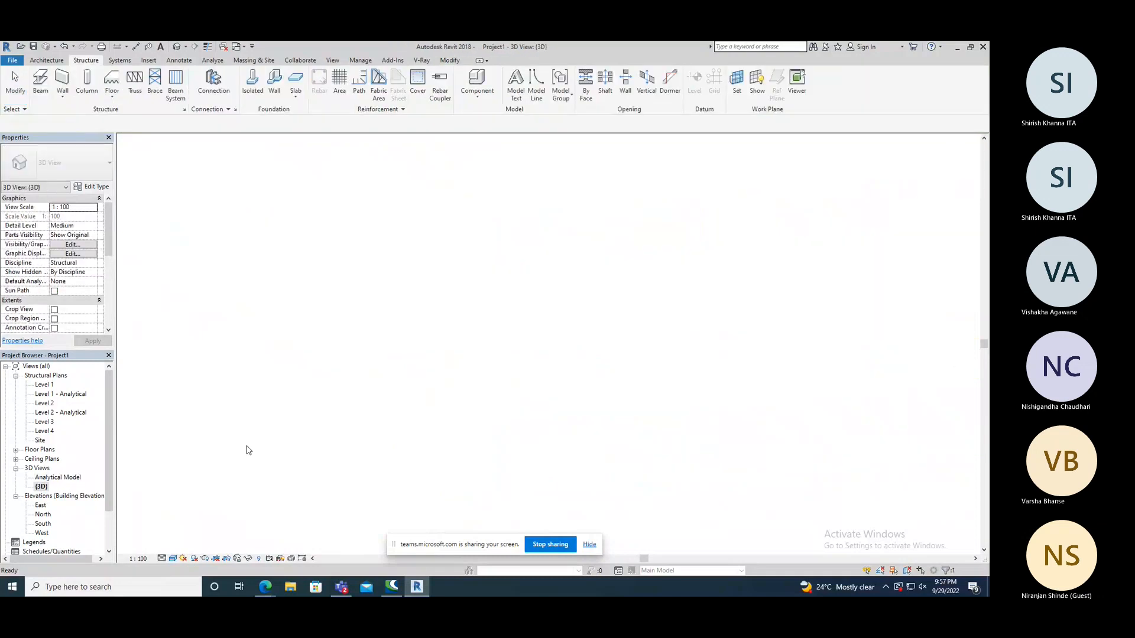